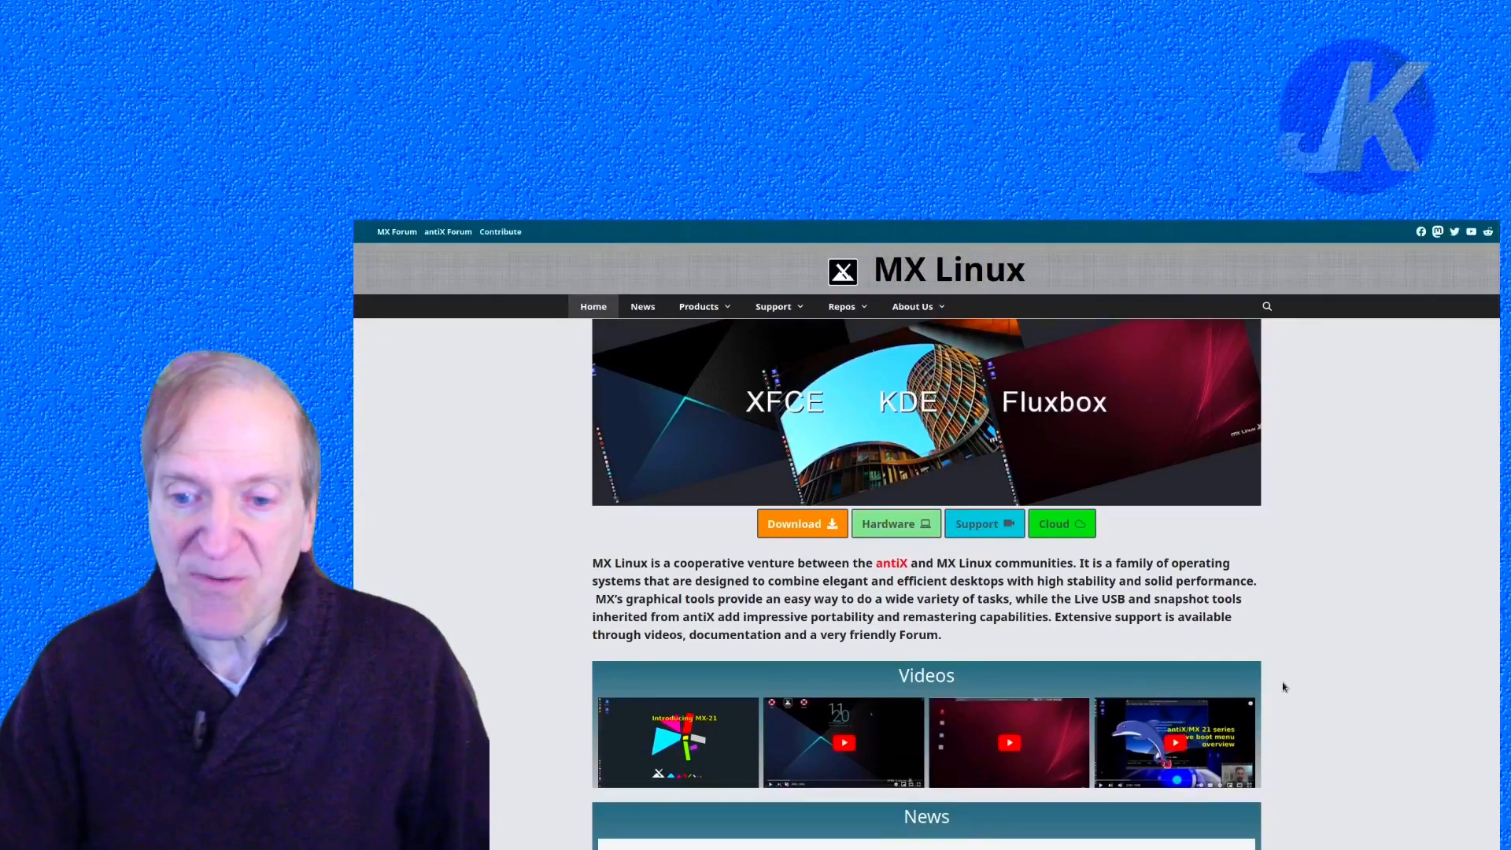
- Look through the MX Linux home page and open its download page
scroll(1283, 687, "down", 5)
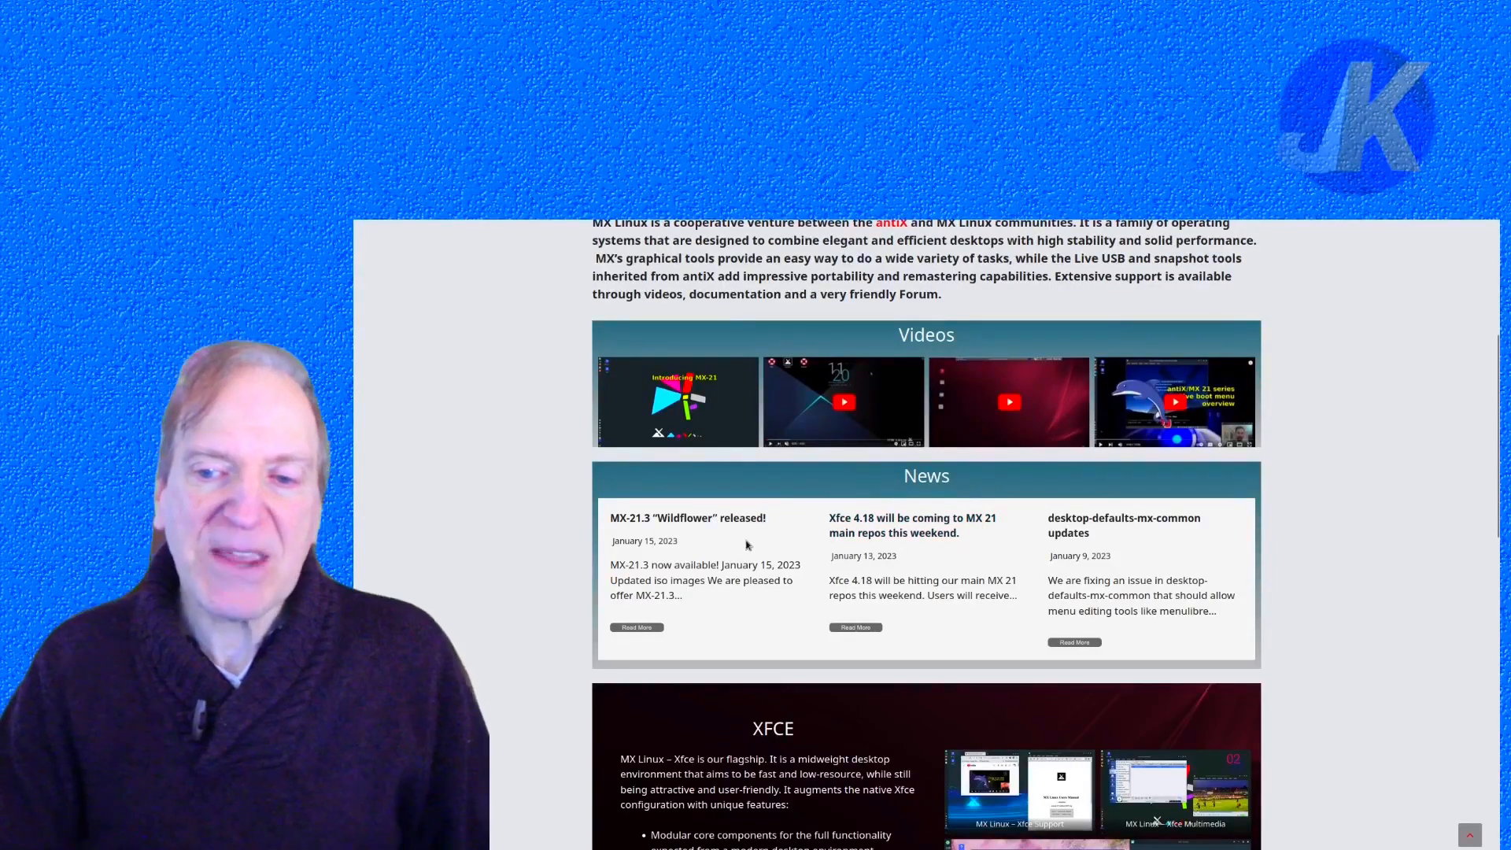
scroll(1044, 536, "down", 5)
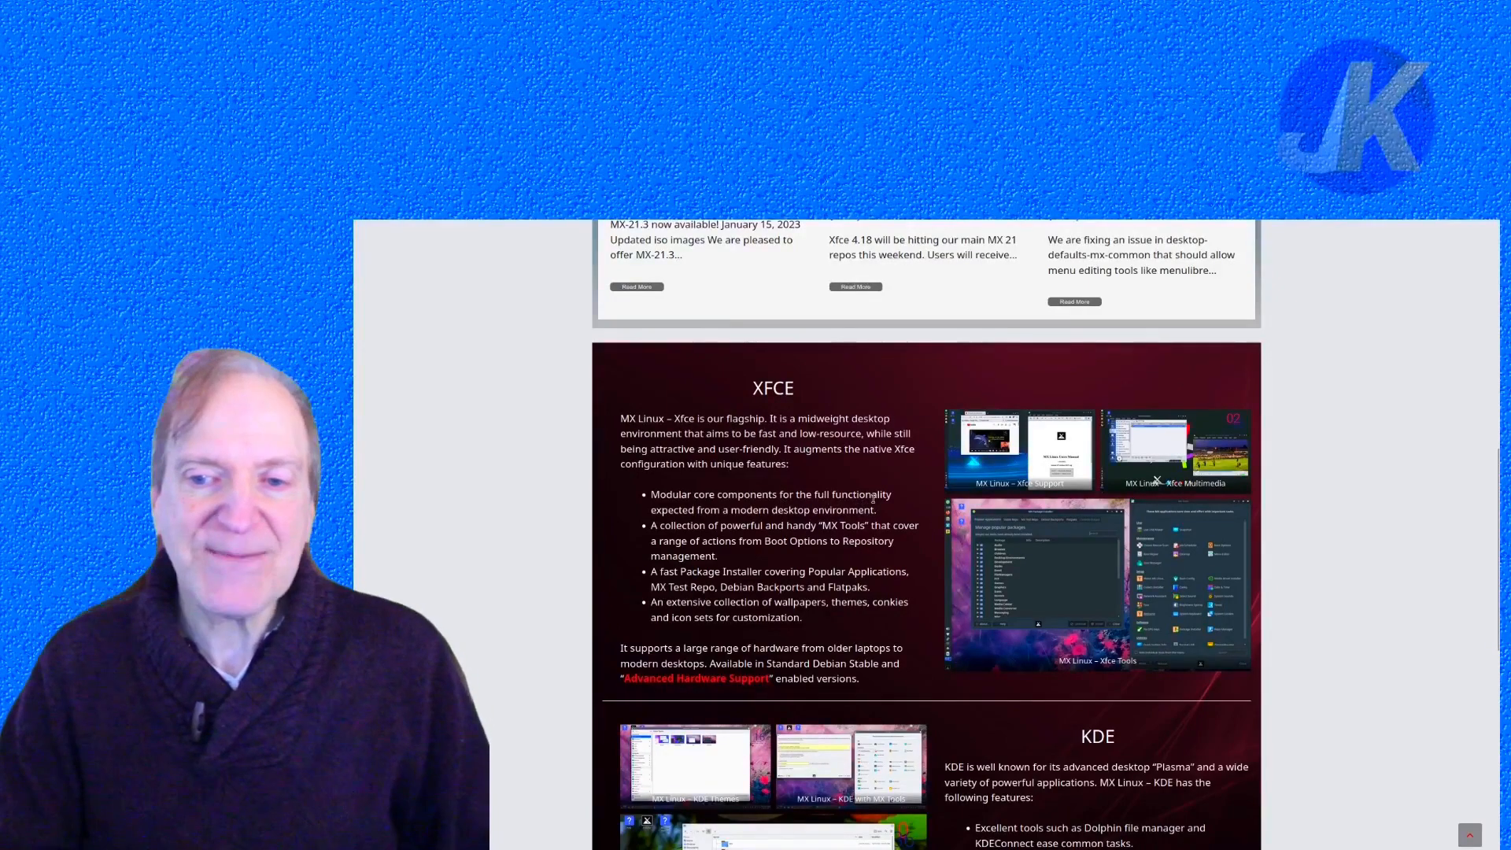
key("Home")
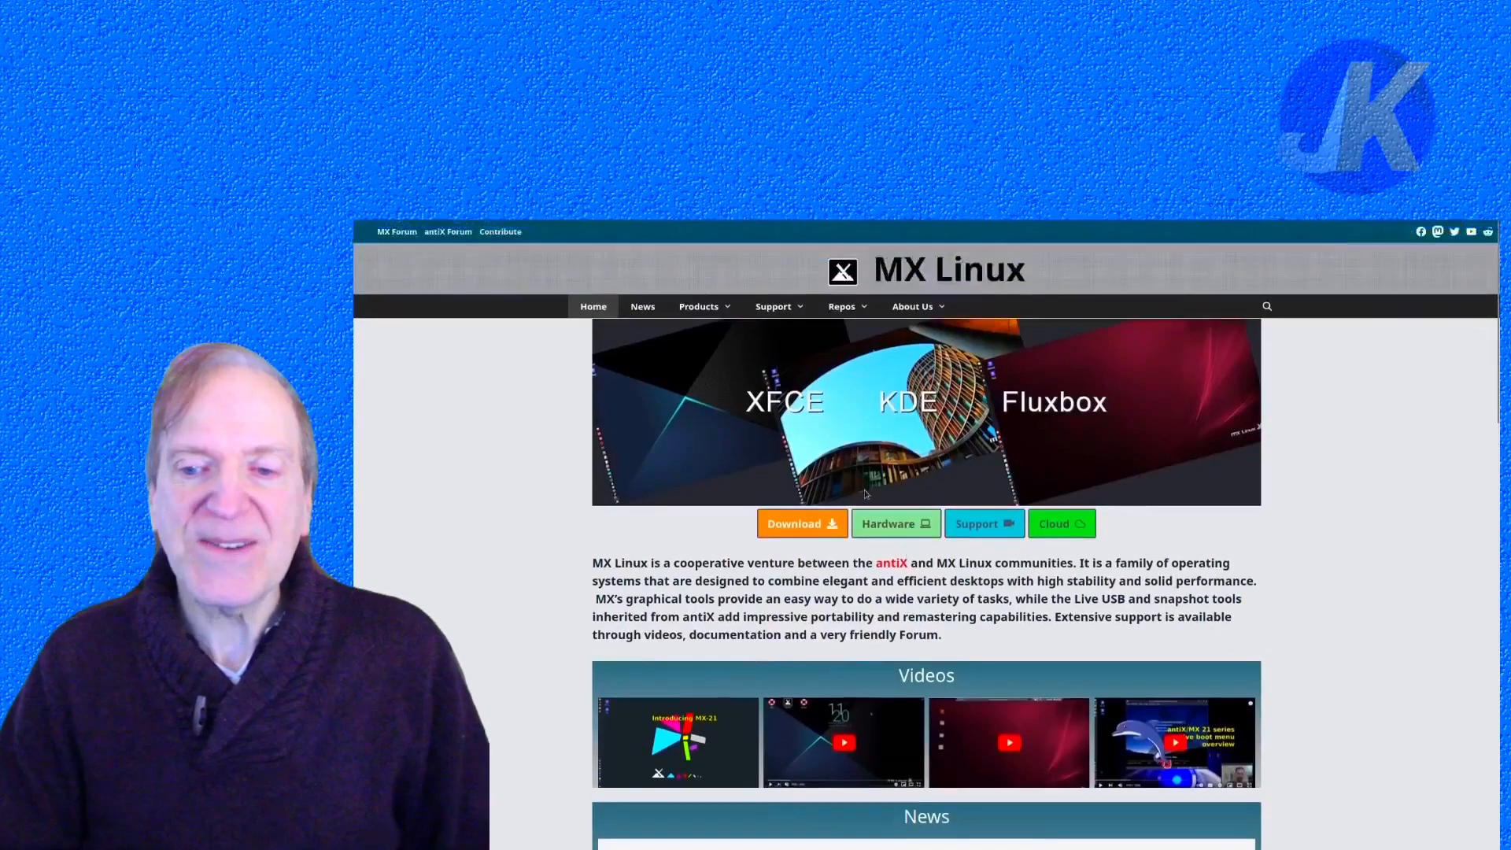
left_click(802, 523)
scroll(665, 417, "down", 2)
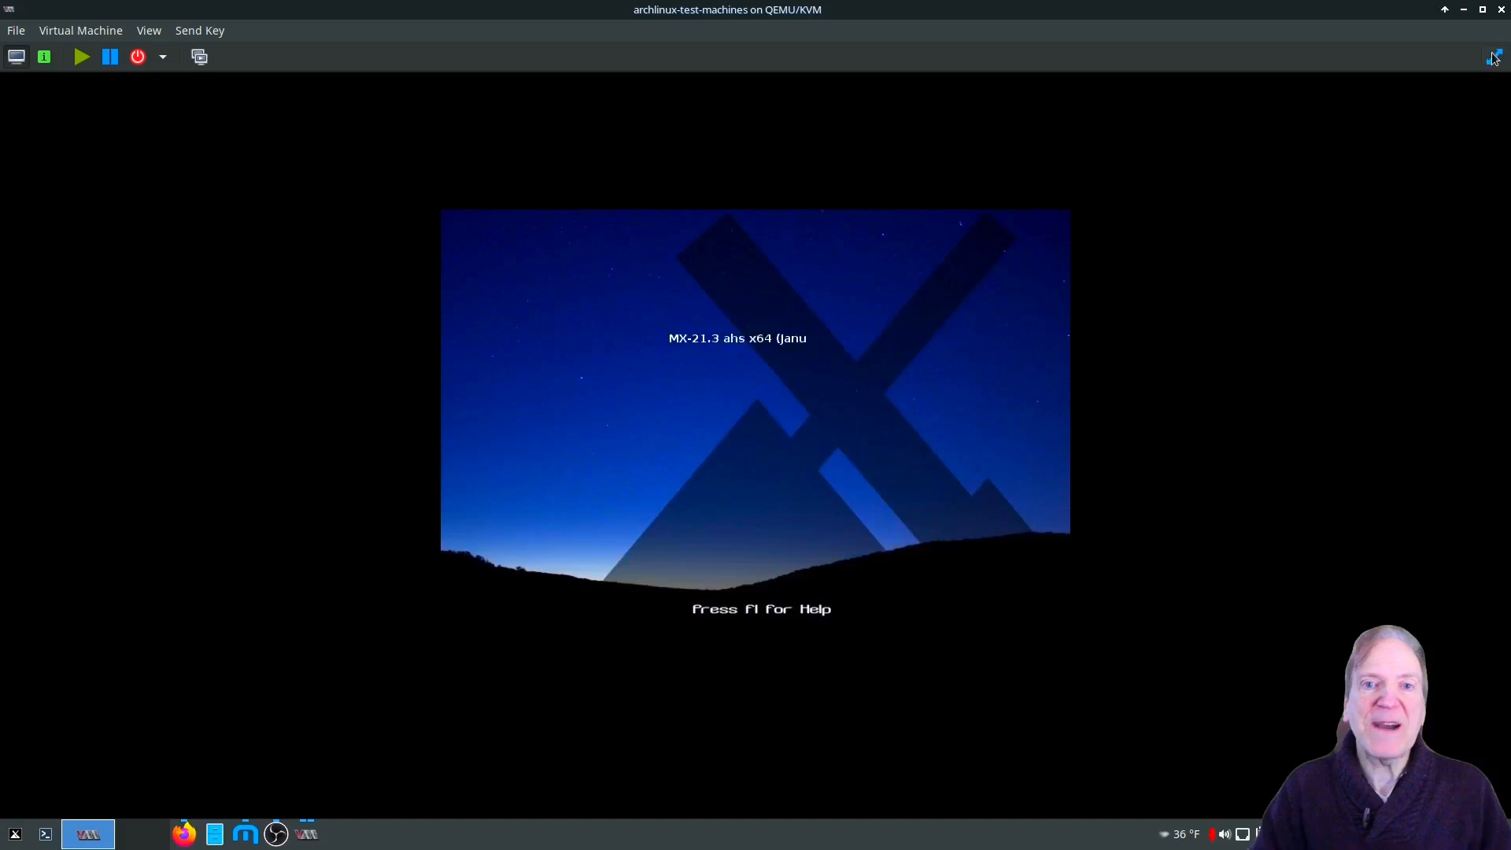
- Show the virtual machine in full screen and boot the MX-21.3 ahs x64 (January 15, 2023) entry
left_click(1493, 57)
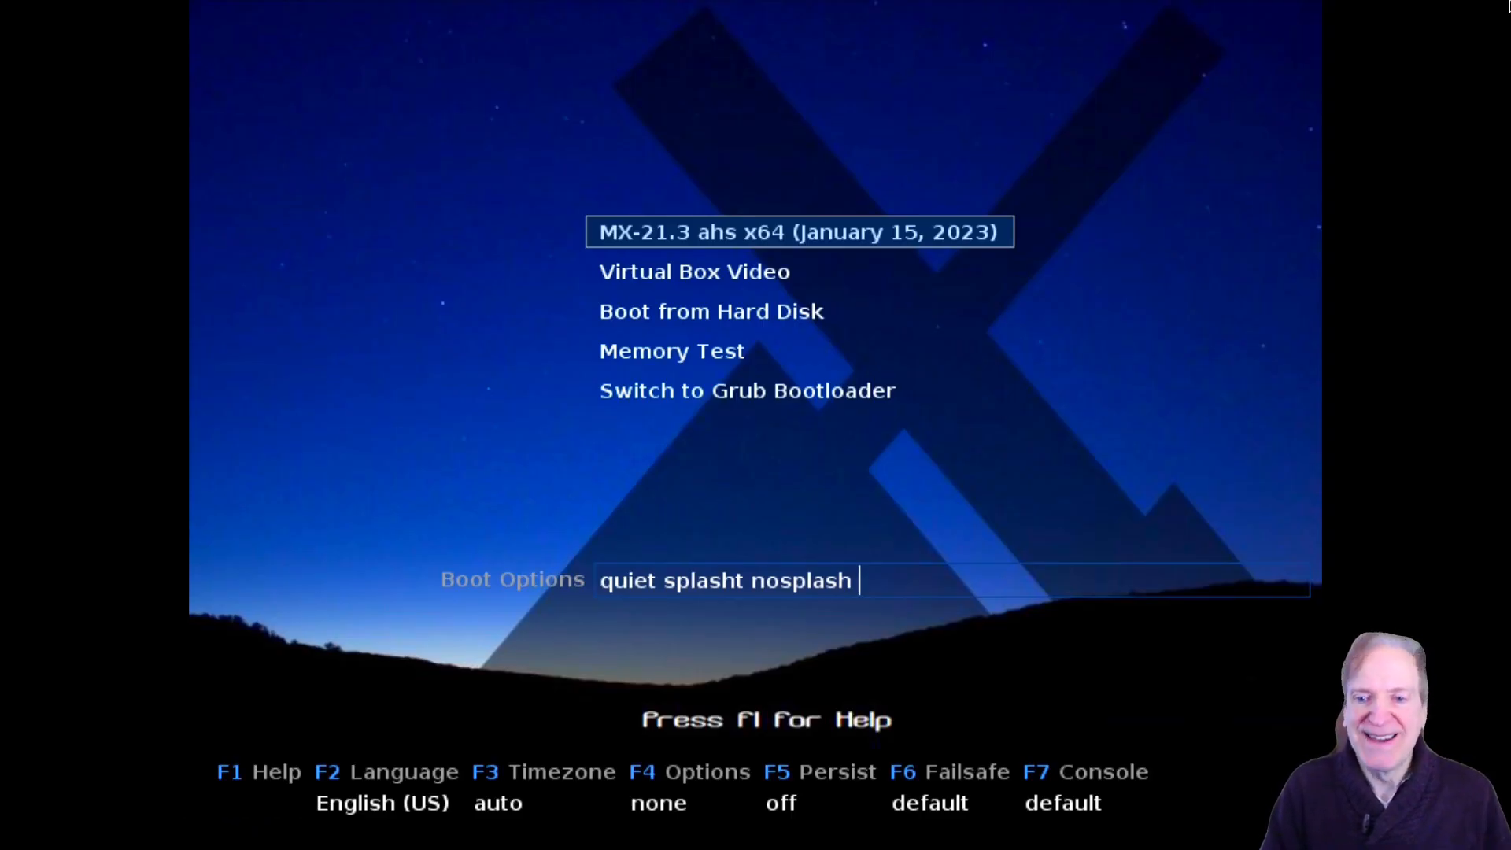
key("Return")
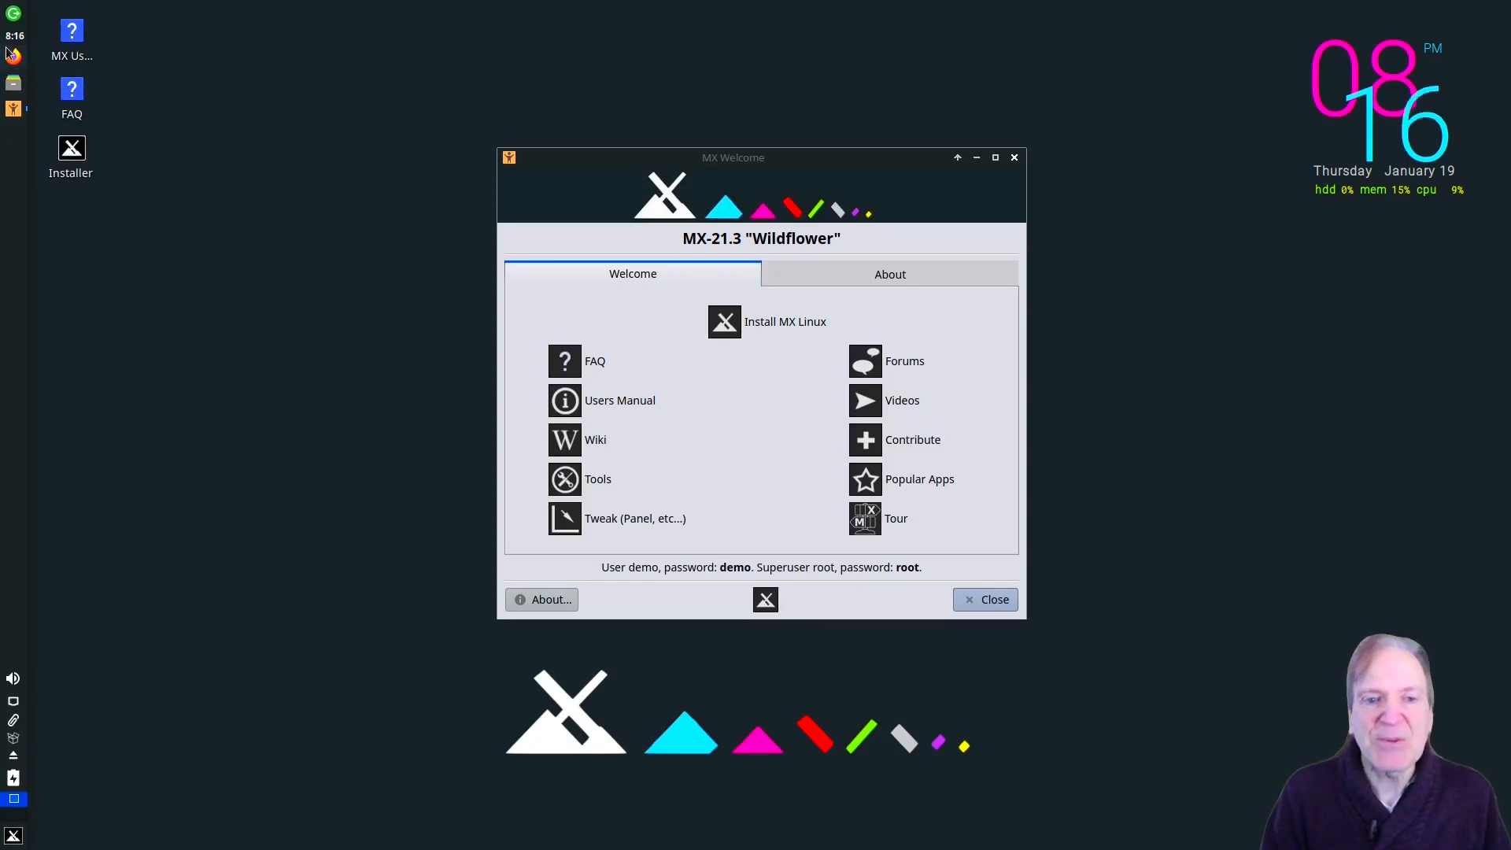
left_click(14, 835)
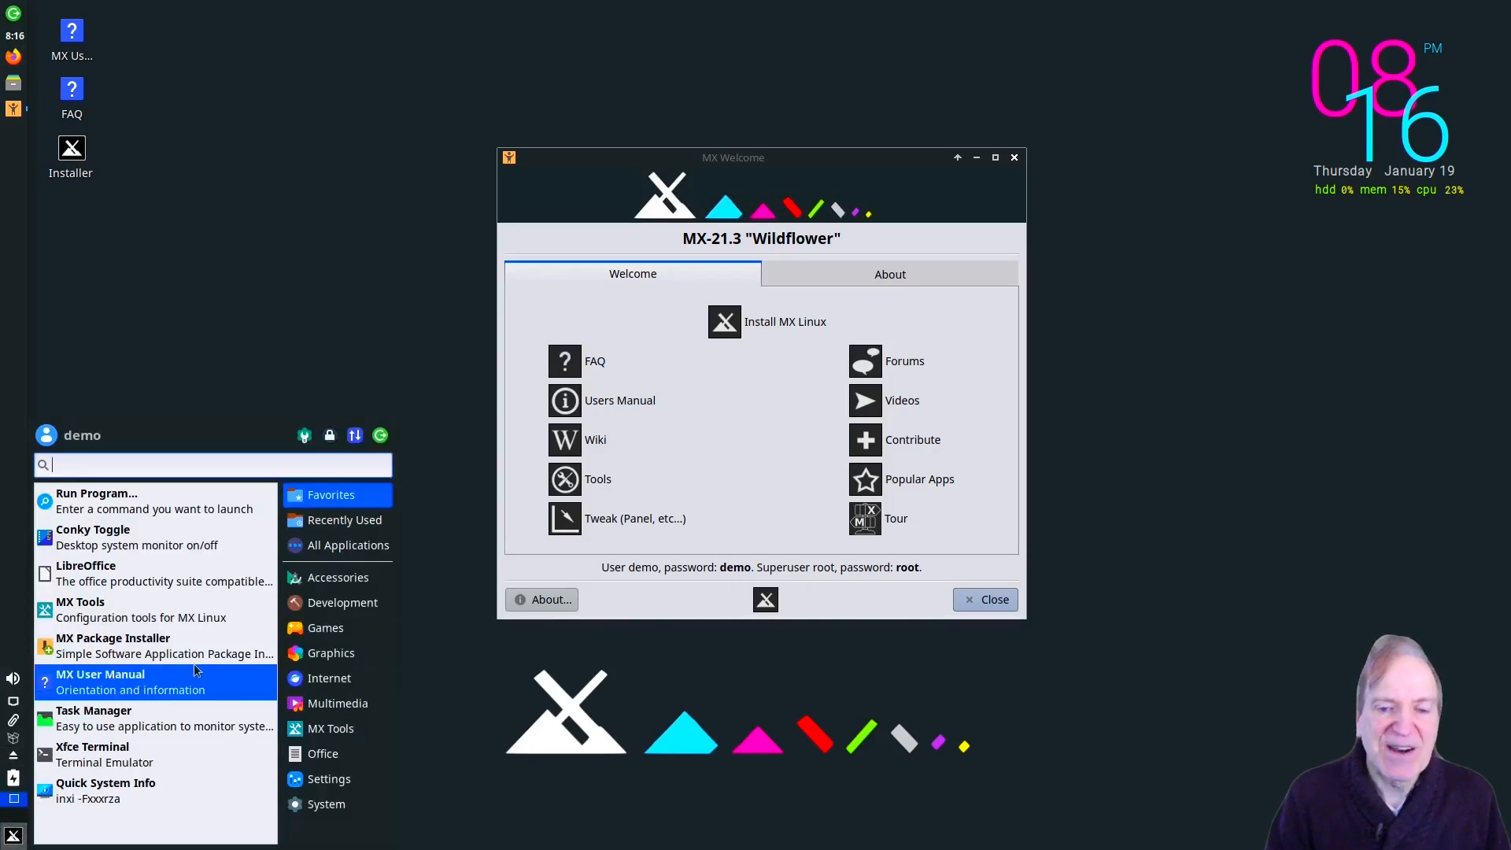
left_click(337, 602)
left_click(389, 359)
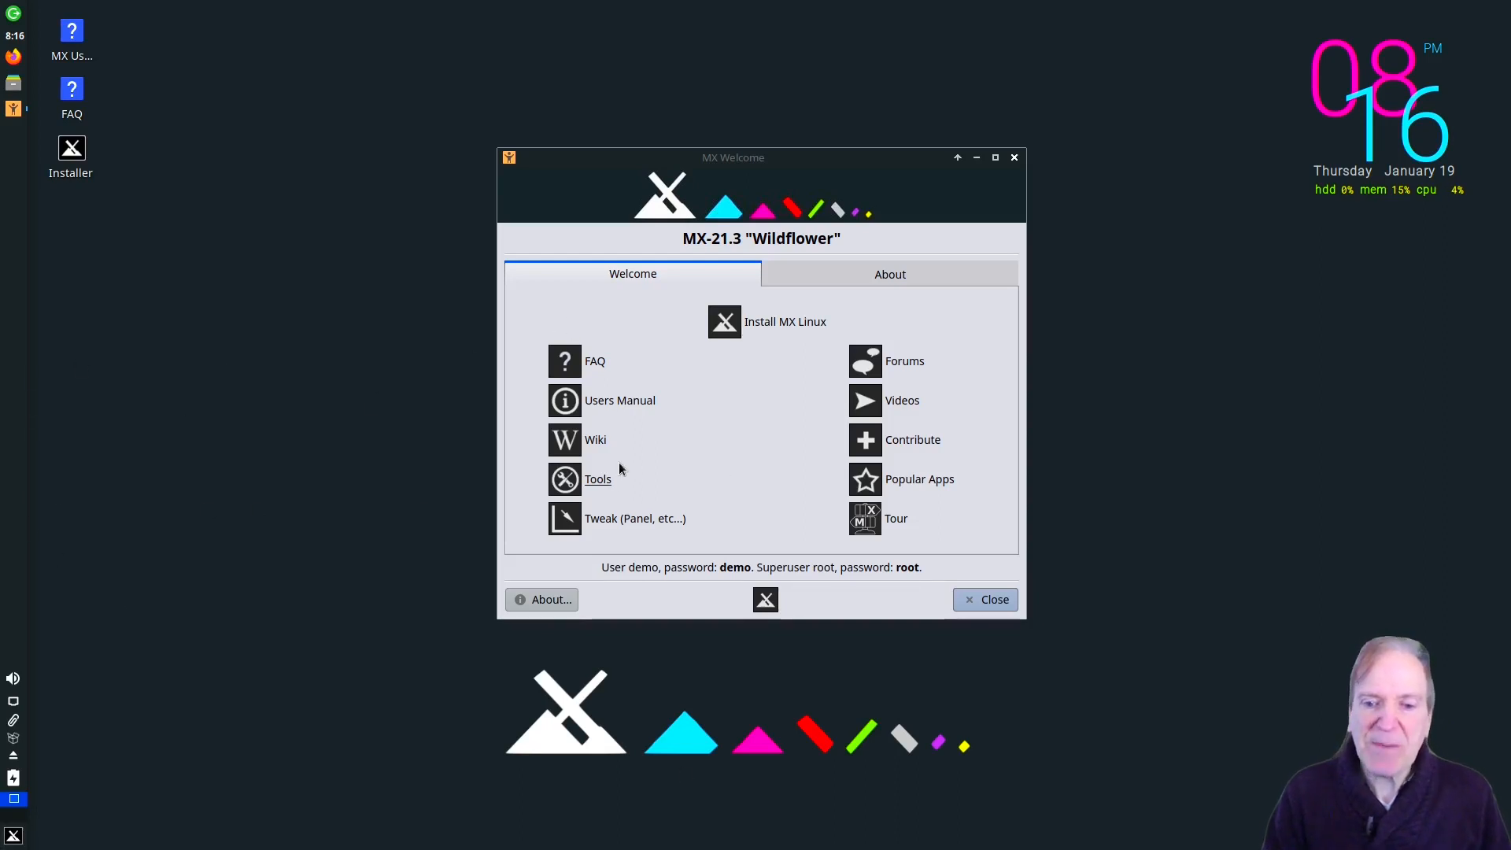
- Launch the MX Linux installer and start a regular install using the entire vda disk, agreeing to format it
left_click(762, 319)
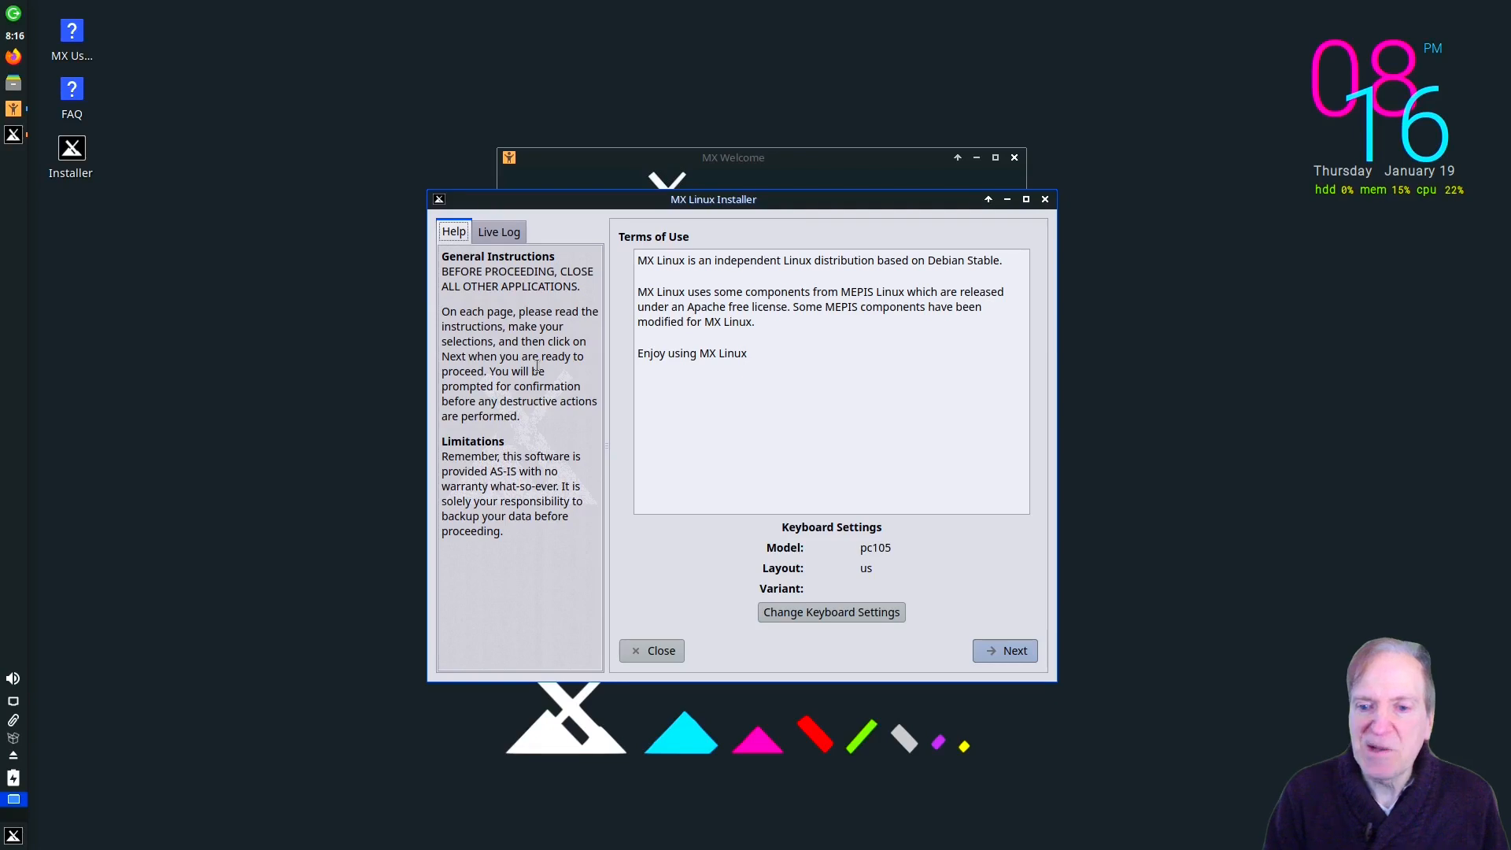
left_click(1002, 653)
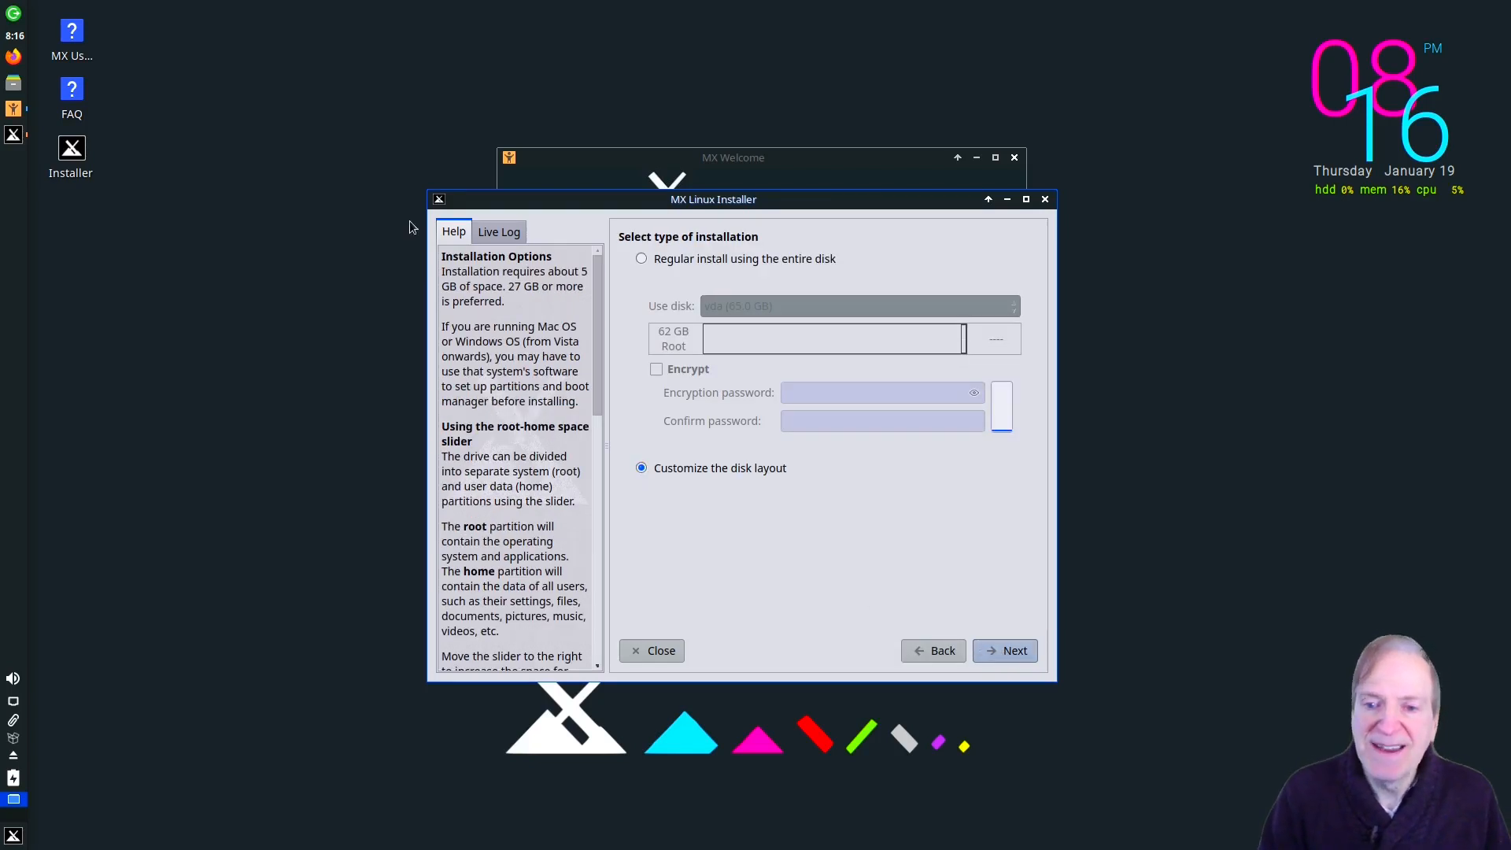
left_click(641, 259)
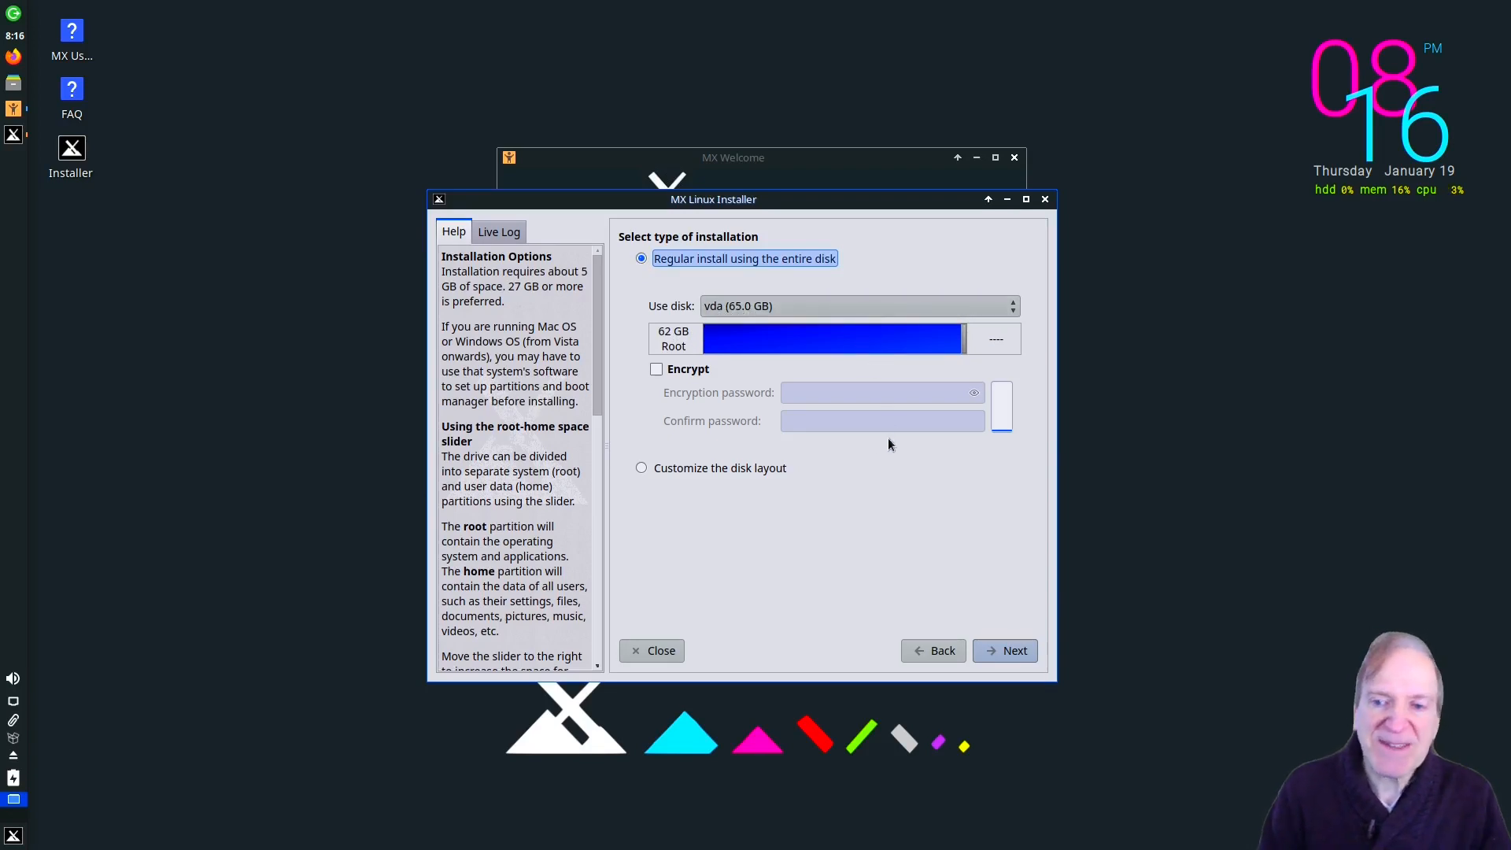
left_click(1001, 652)
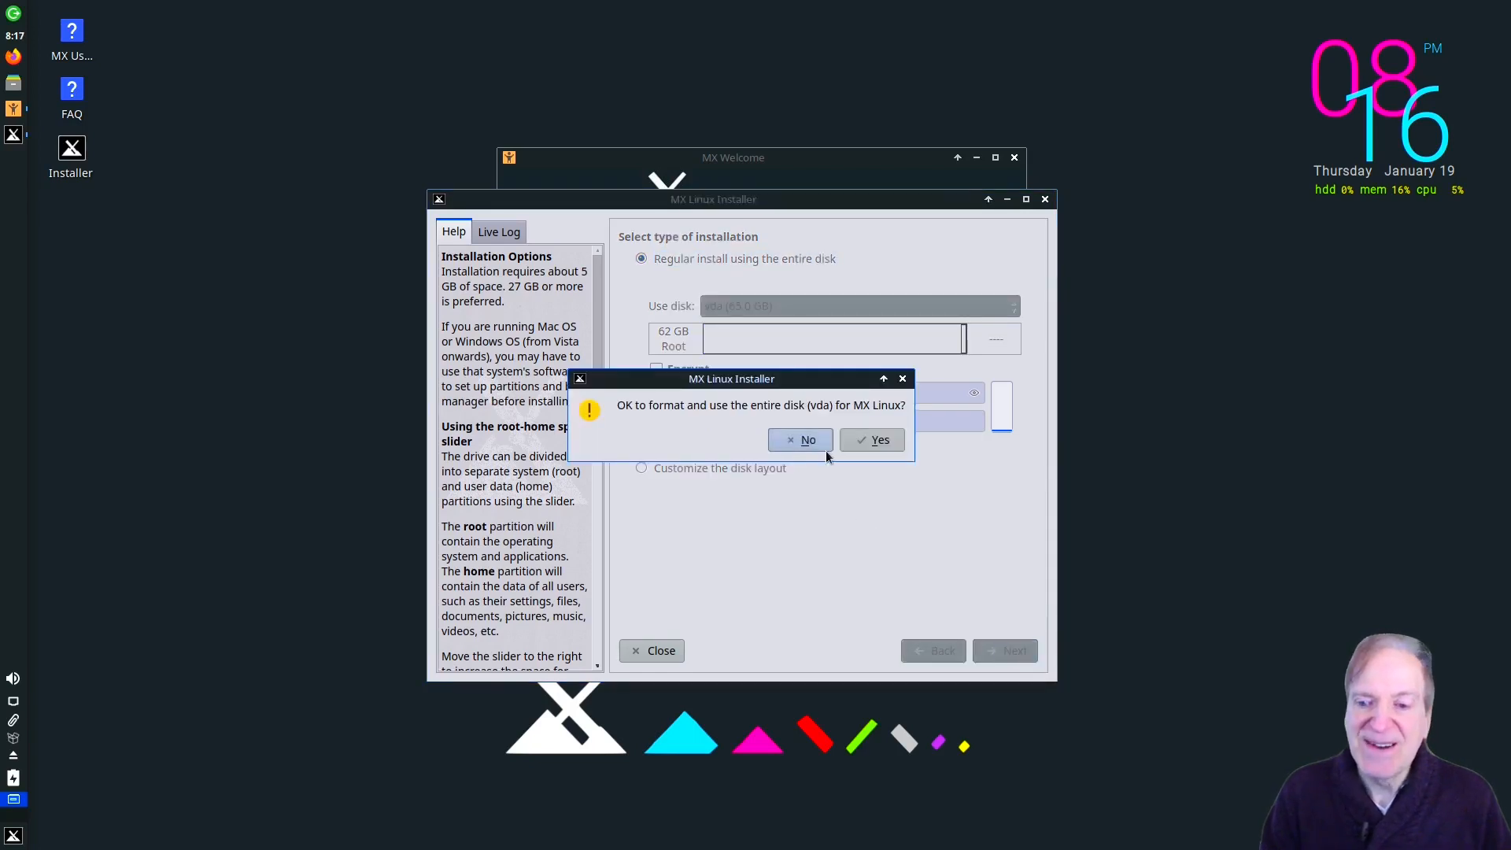
left_click(879, 443)
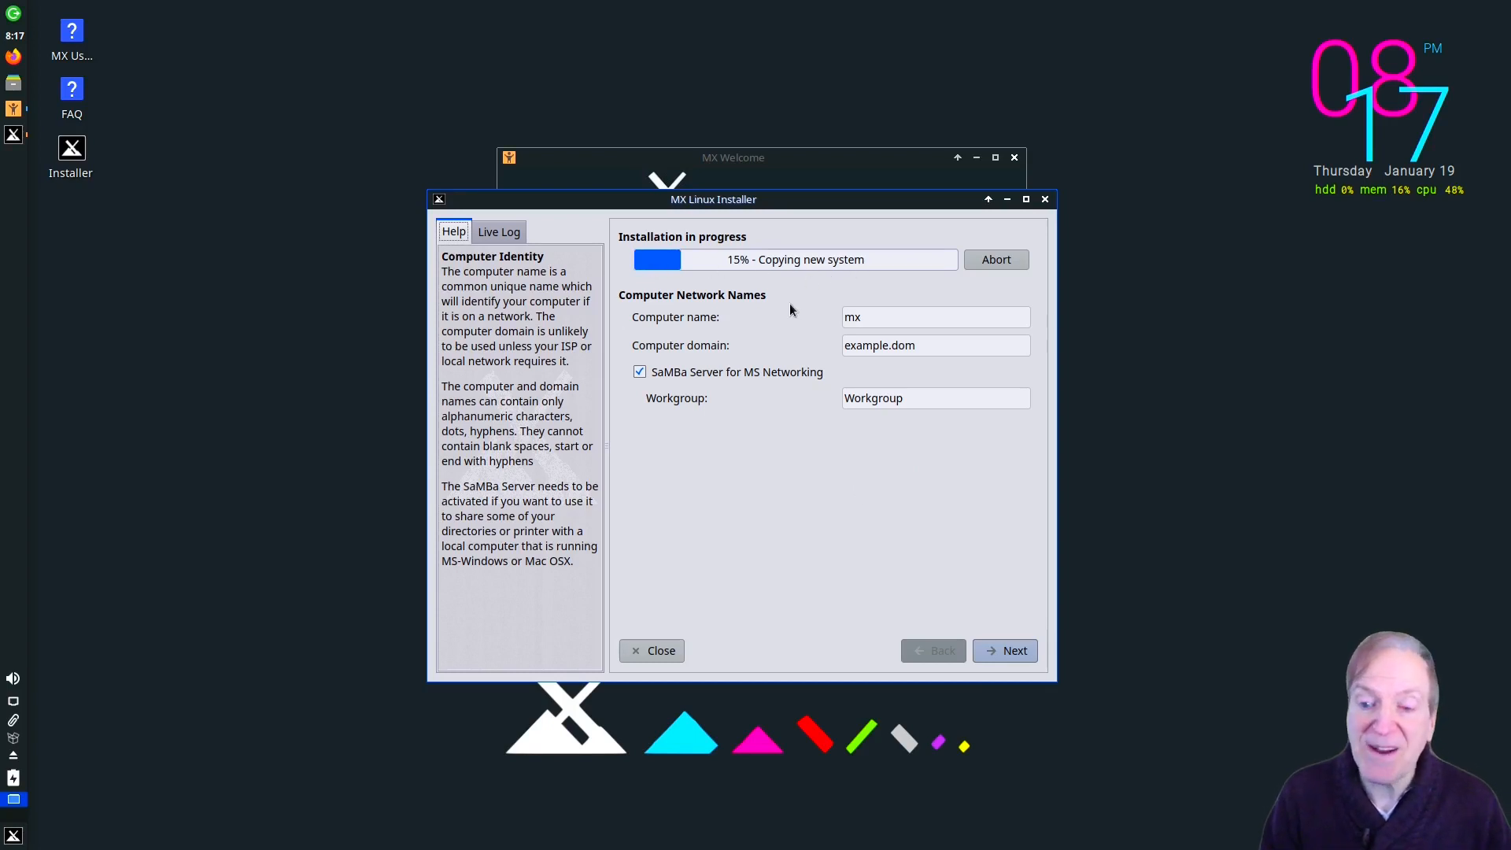
- Keep the default network and localization settings, and enter the default user's login name and password with its confirmation
left_click(1004, 650)
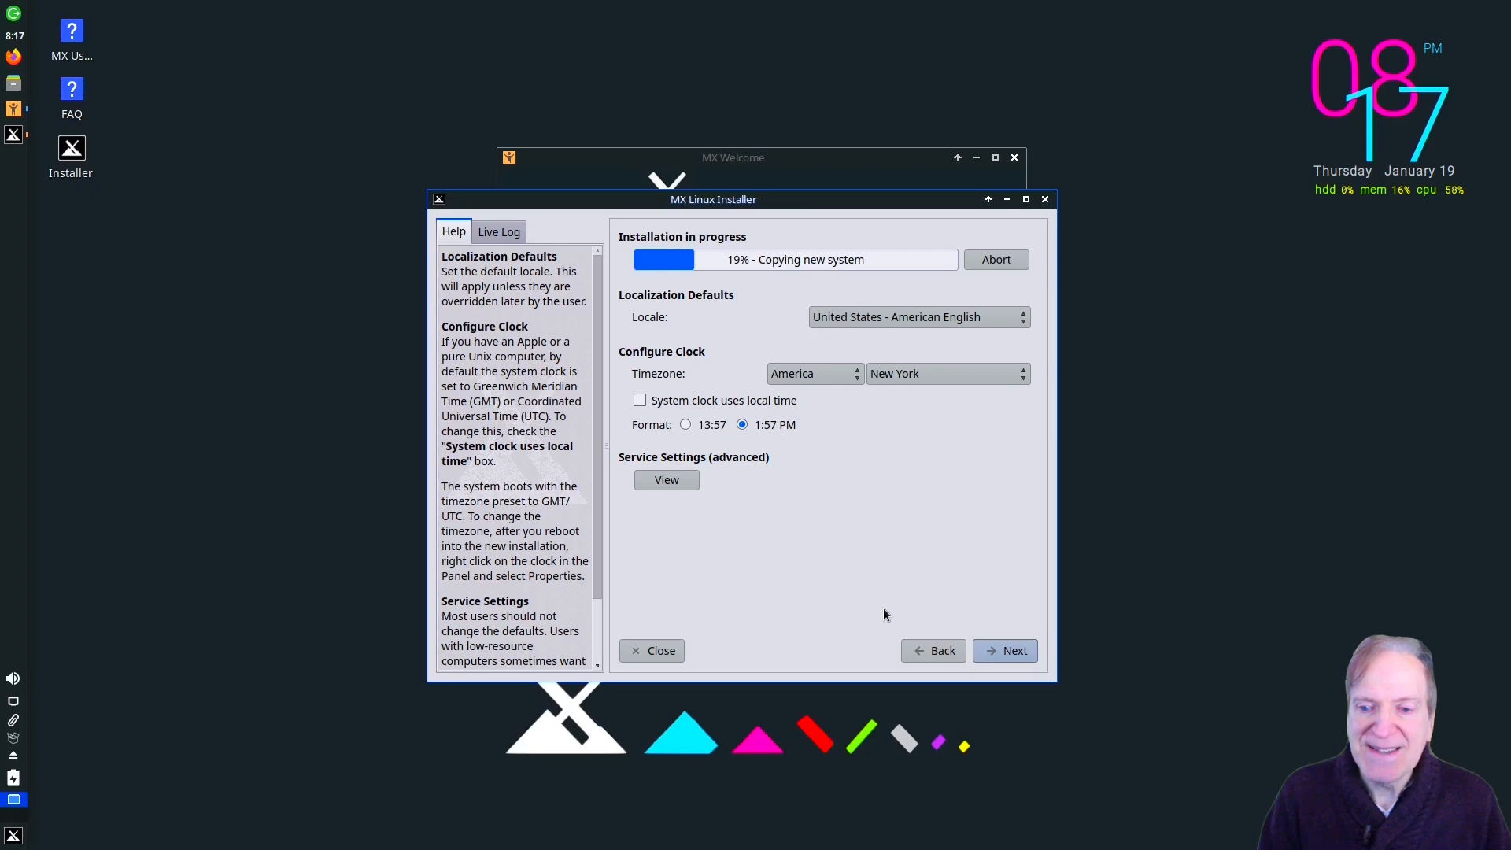
left_click(1004, 650)
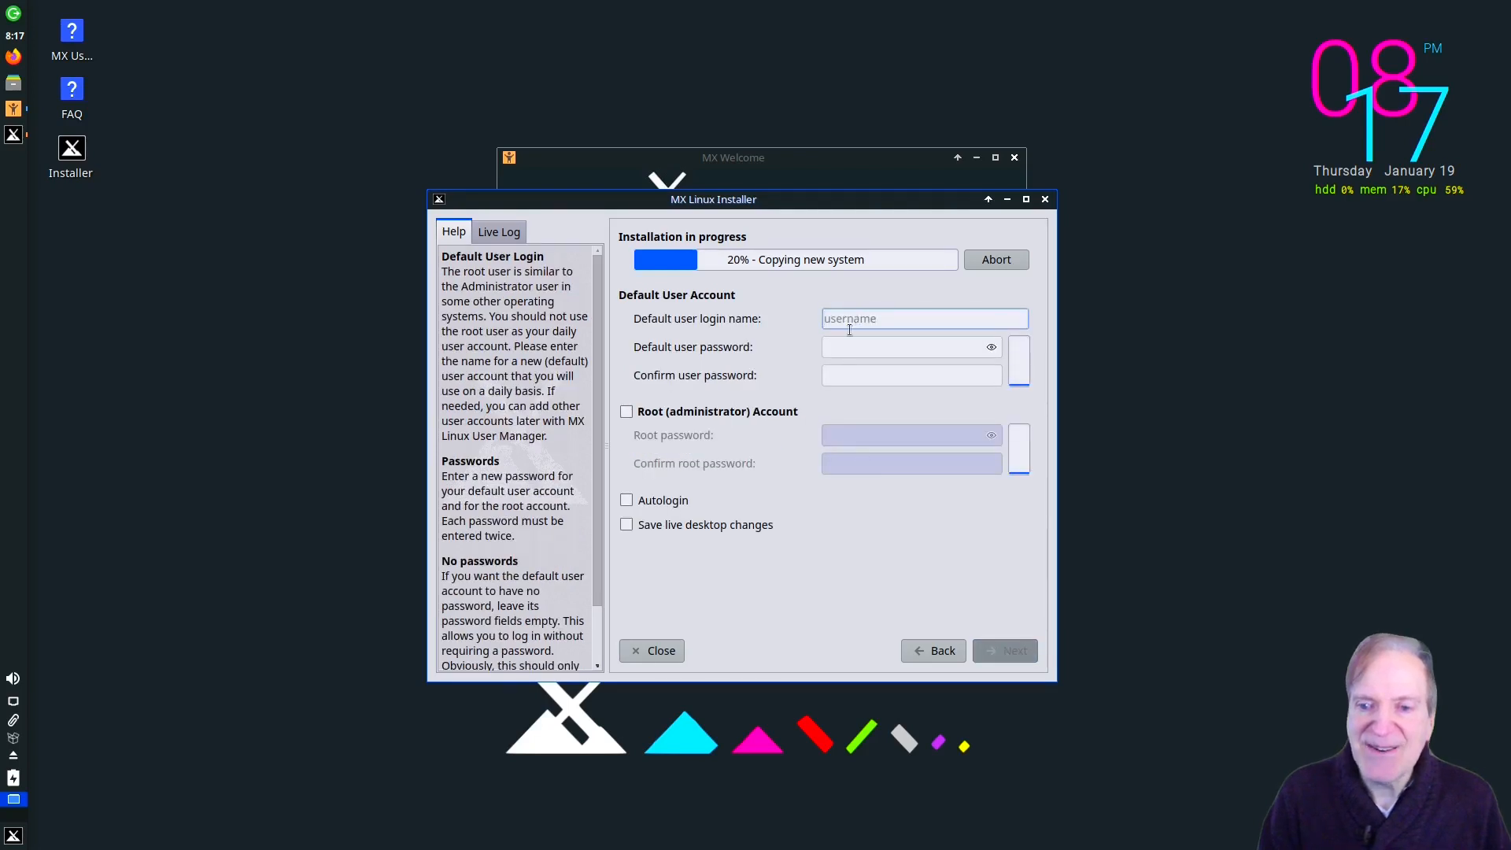
type("Toadwick")
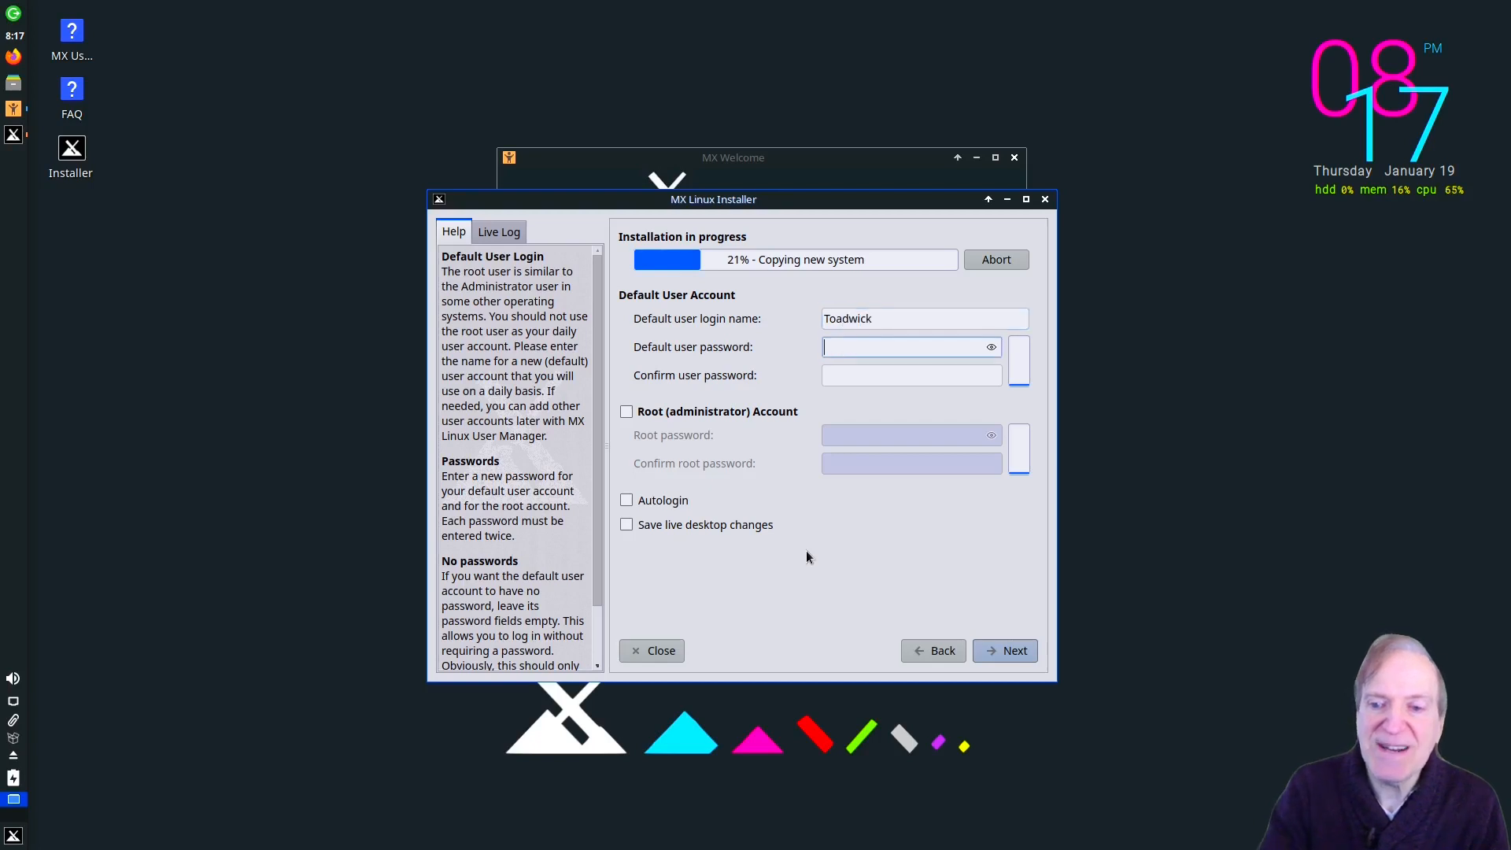
key("Tab")
type("*******")
key("Tab")
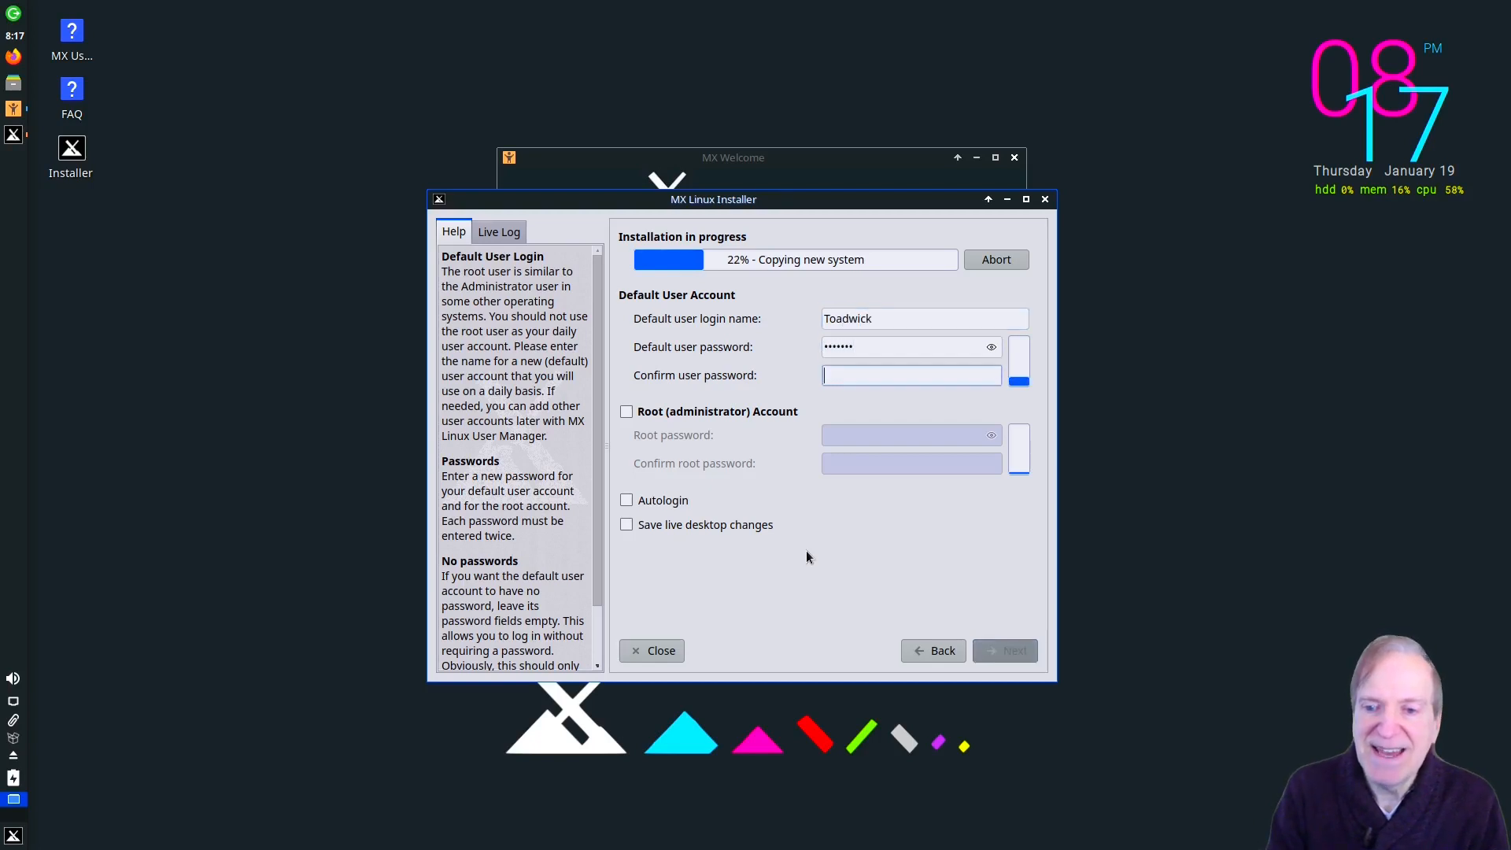
type("*******")
key("Tab")
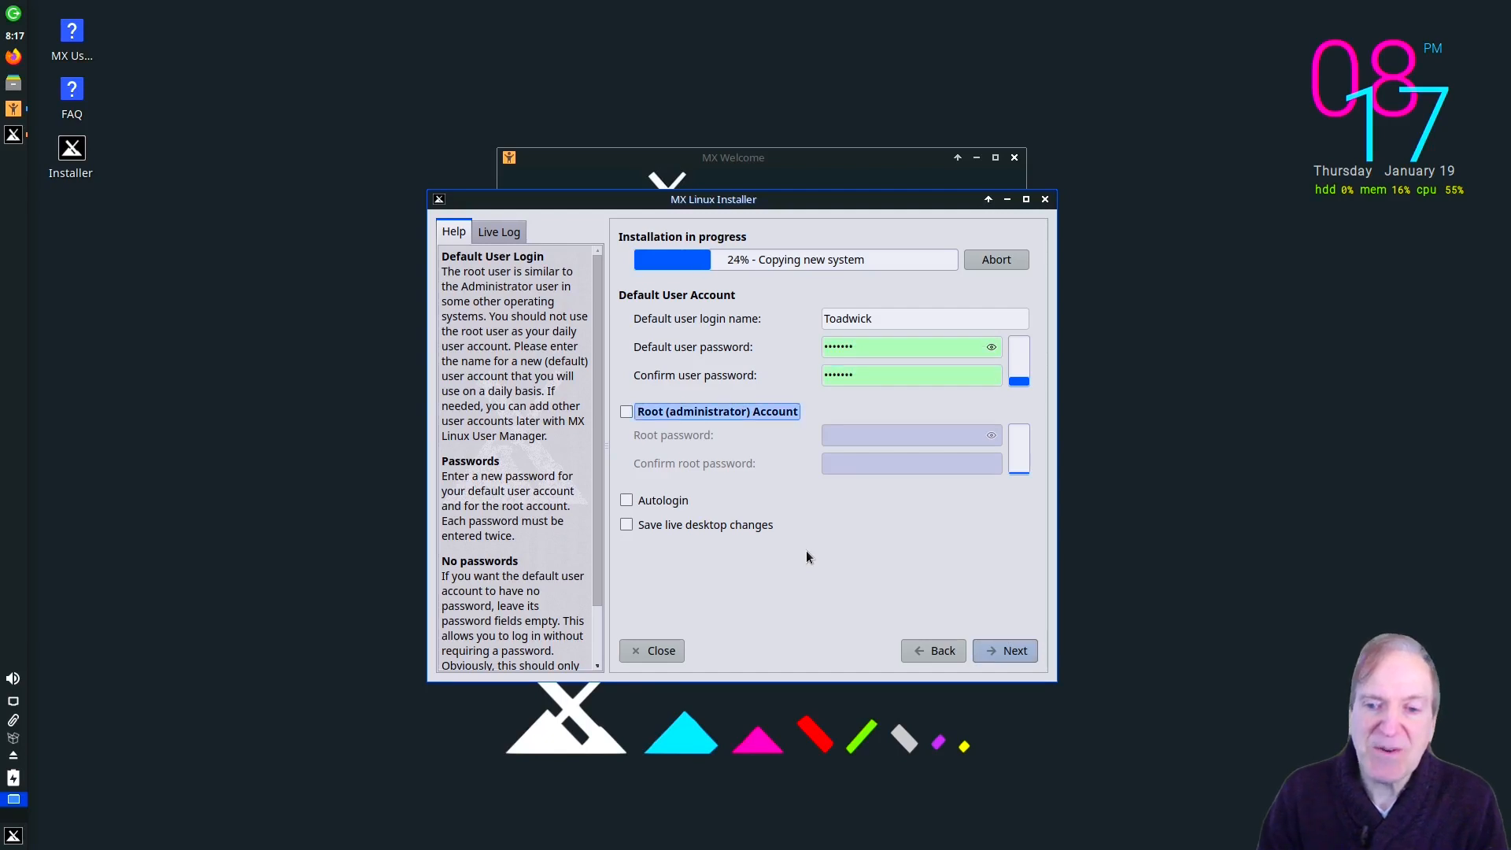
- Enable the root (administrator) account, enter and confirm the root password, and submit the account settings
key("space")
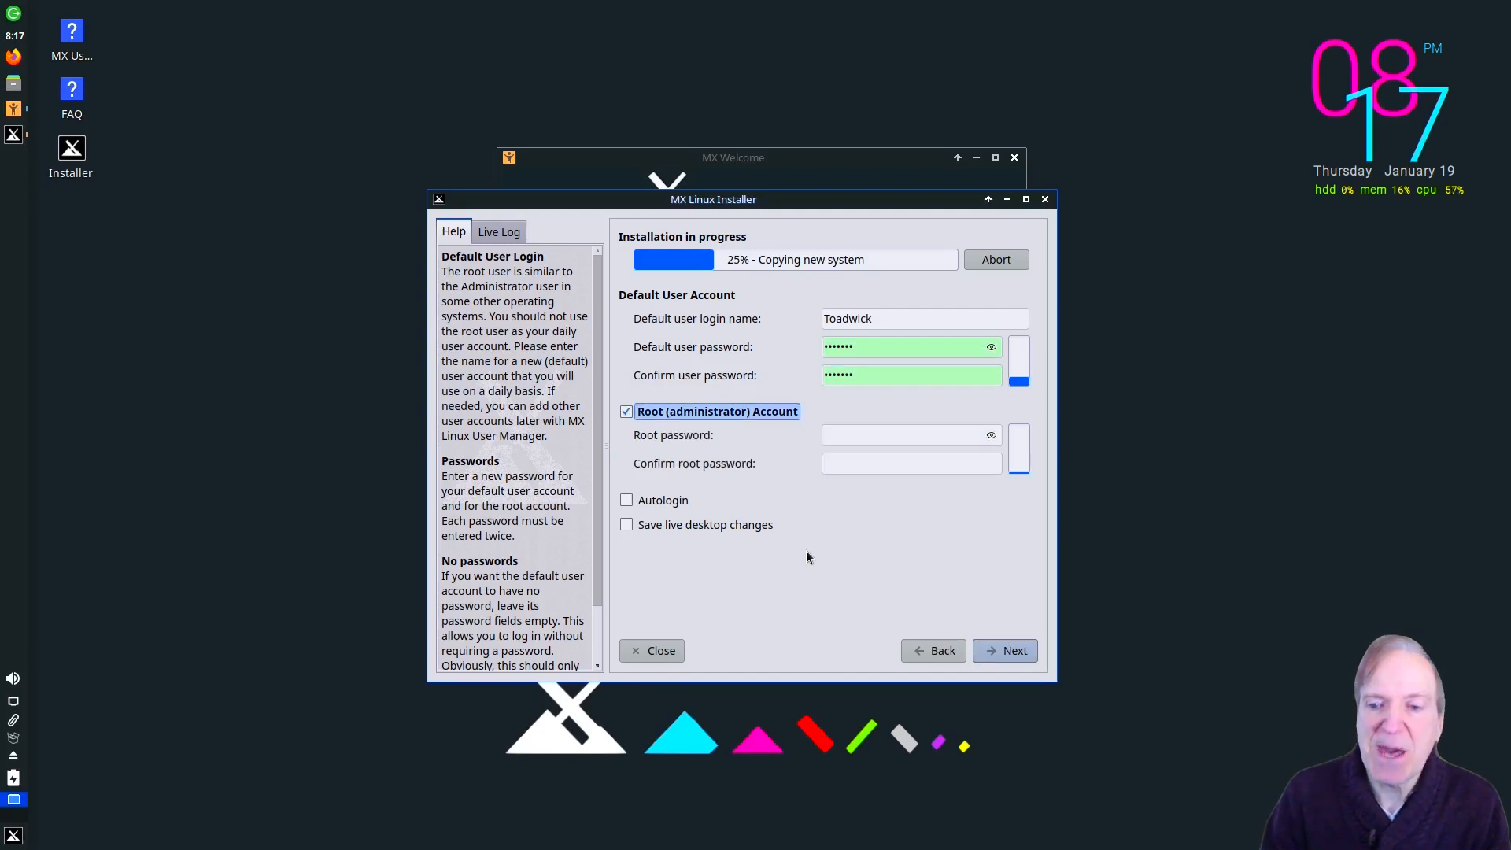
left_click(893, 437)
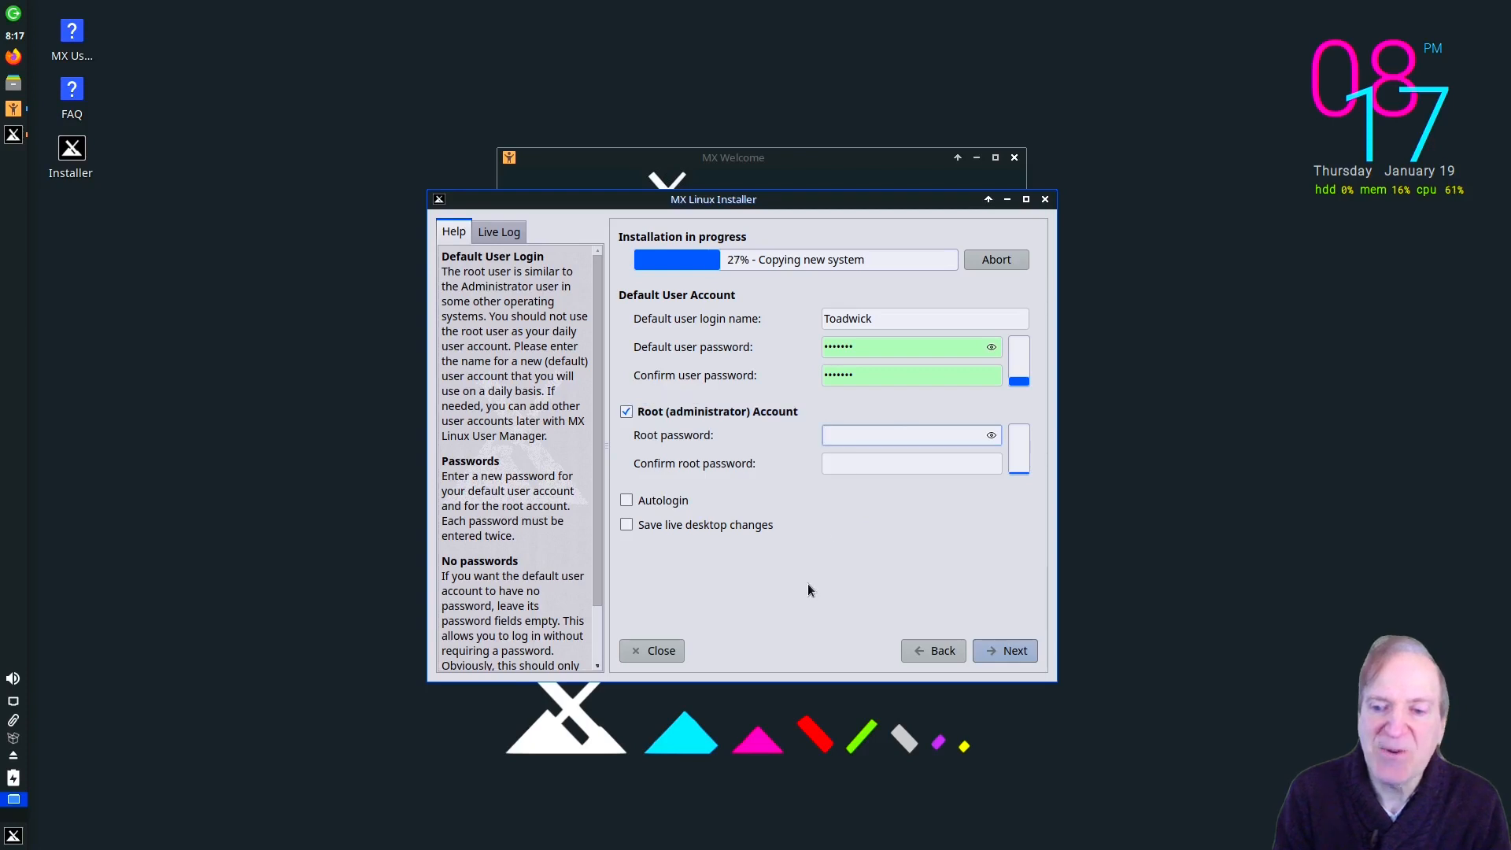
type("****")
key("Tab")
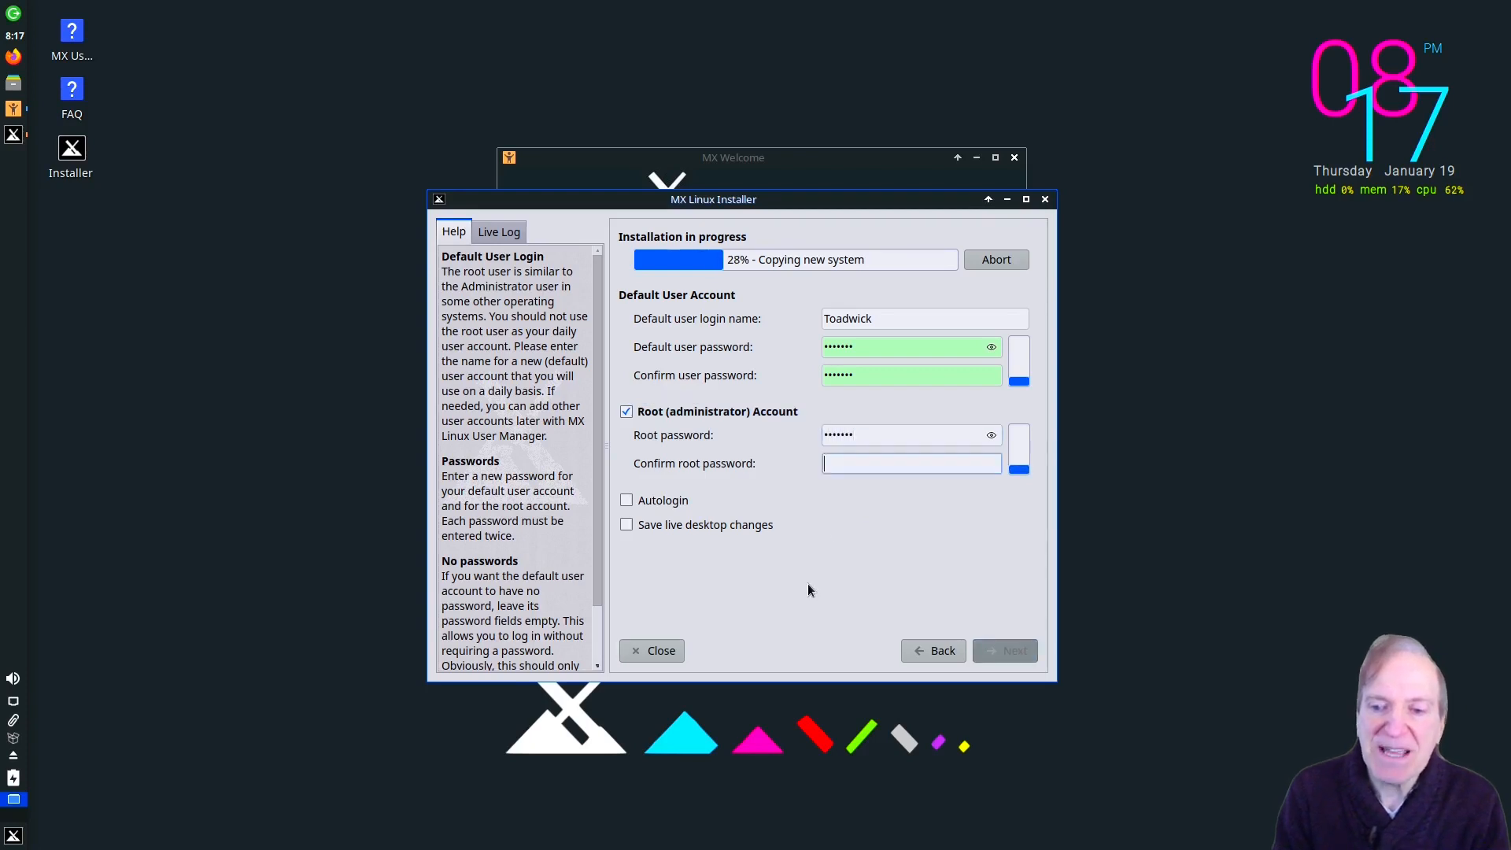
type("•••••••")
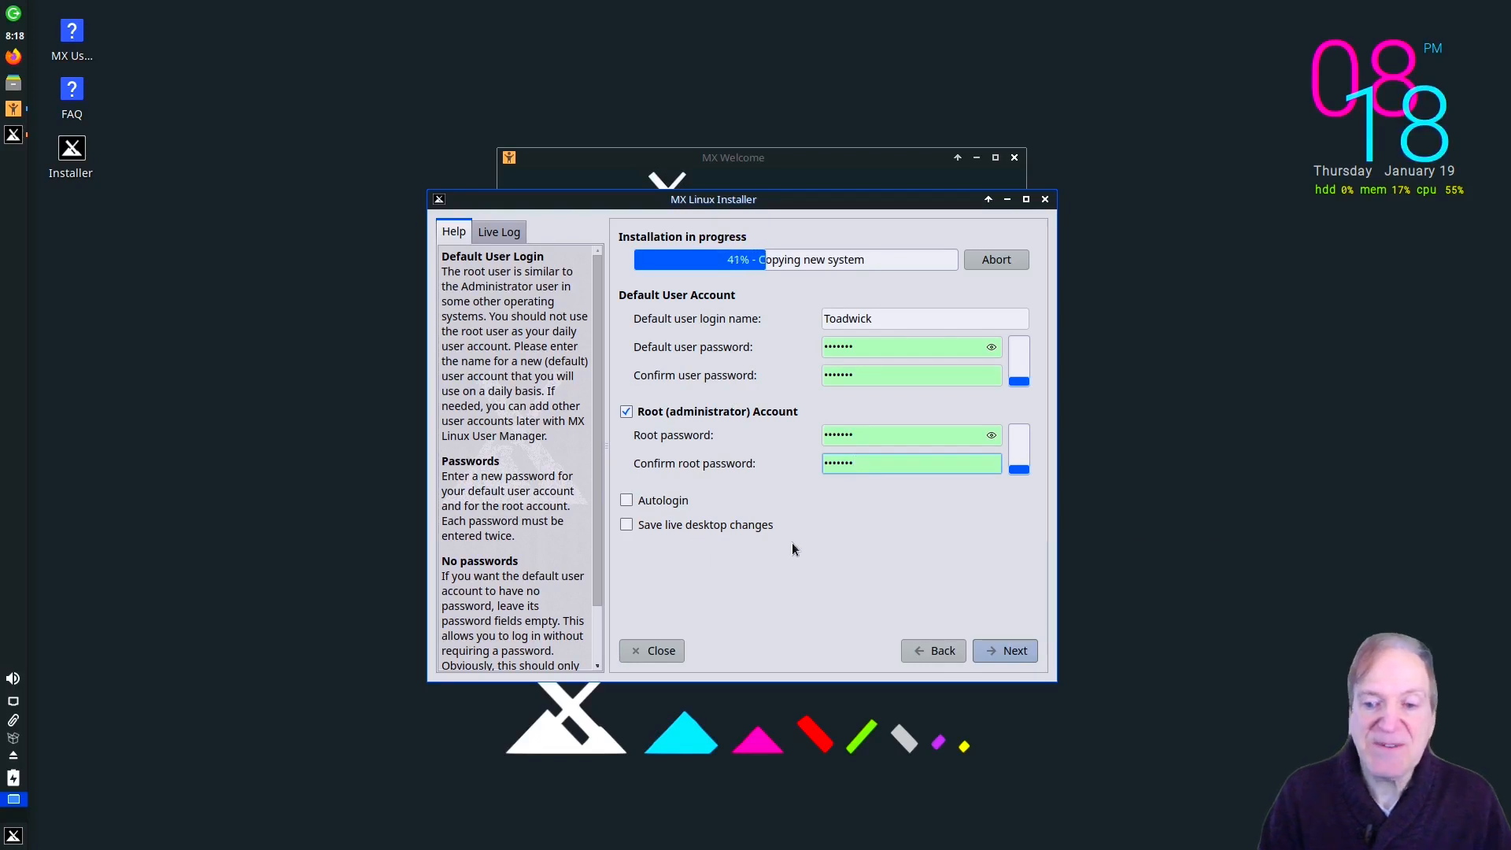
left_click(1015, 649)
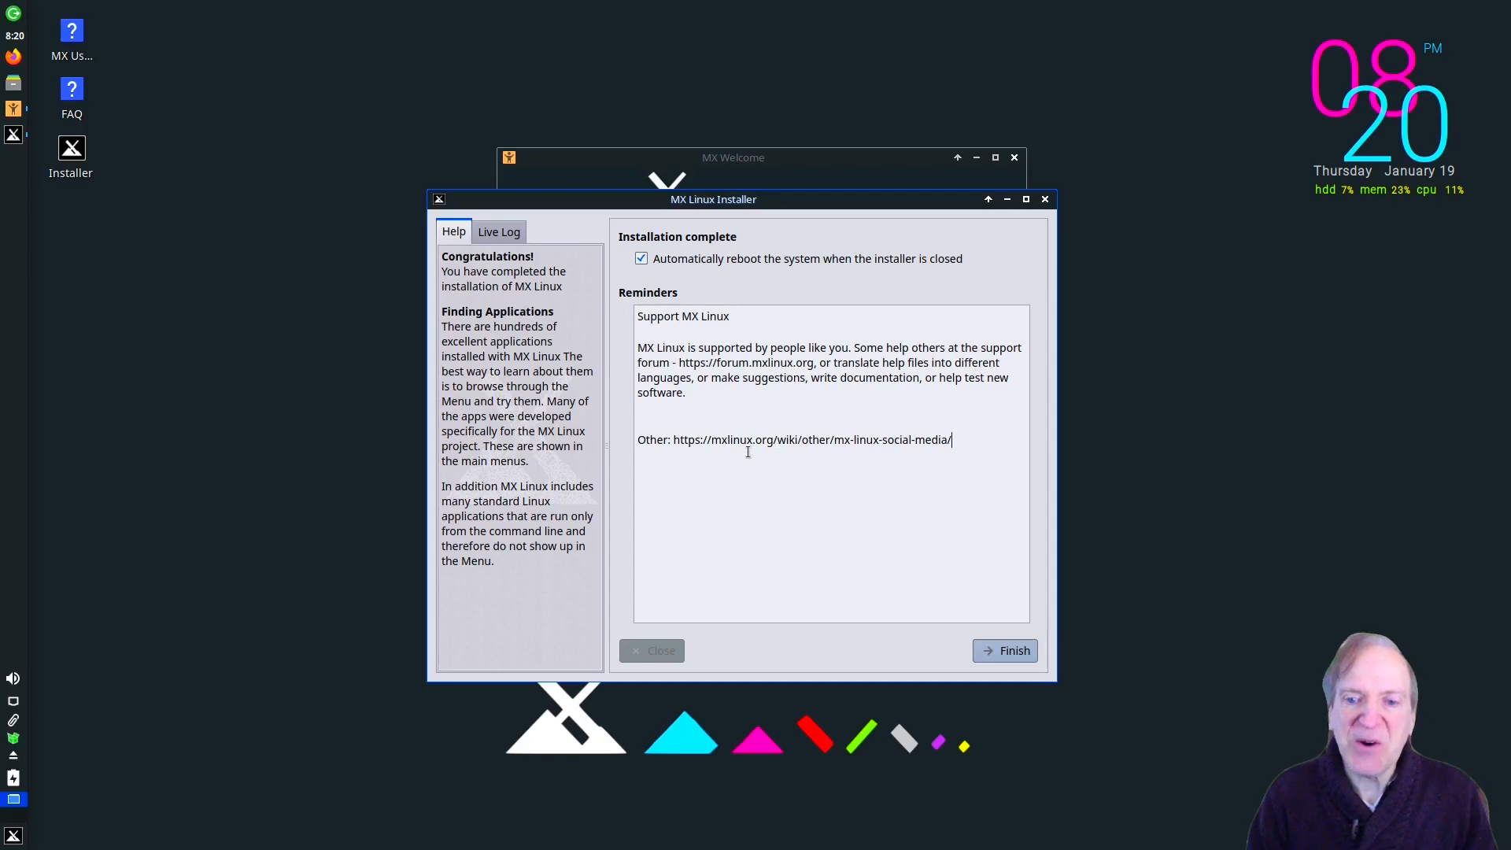
- Finish the installer, reboot into the installed system, and log in with the default user's account password
left_click(1003, 650)
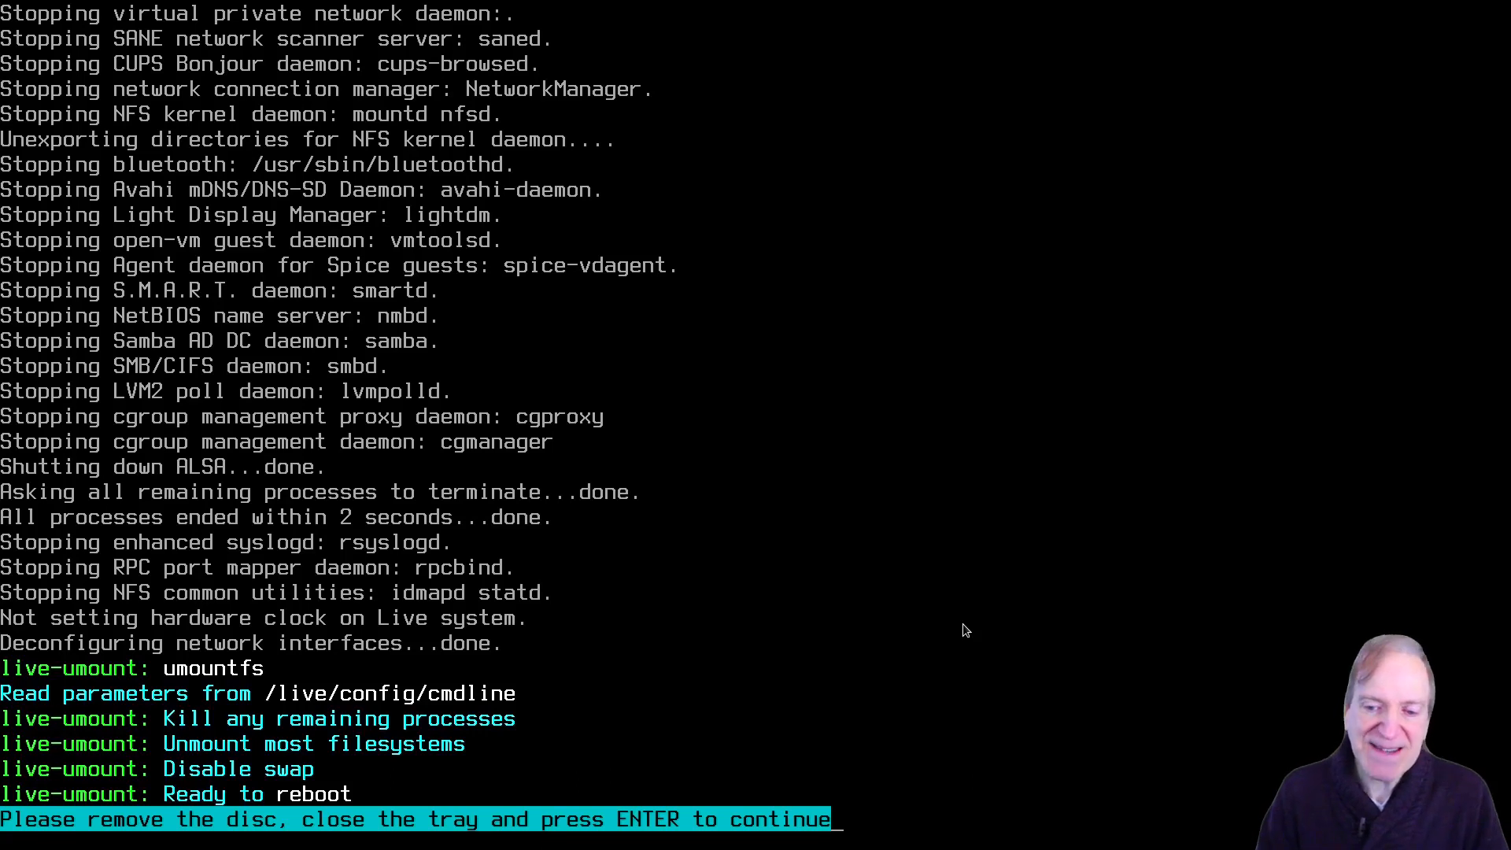
key("Return")
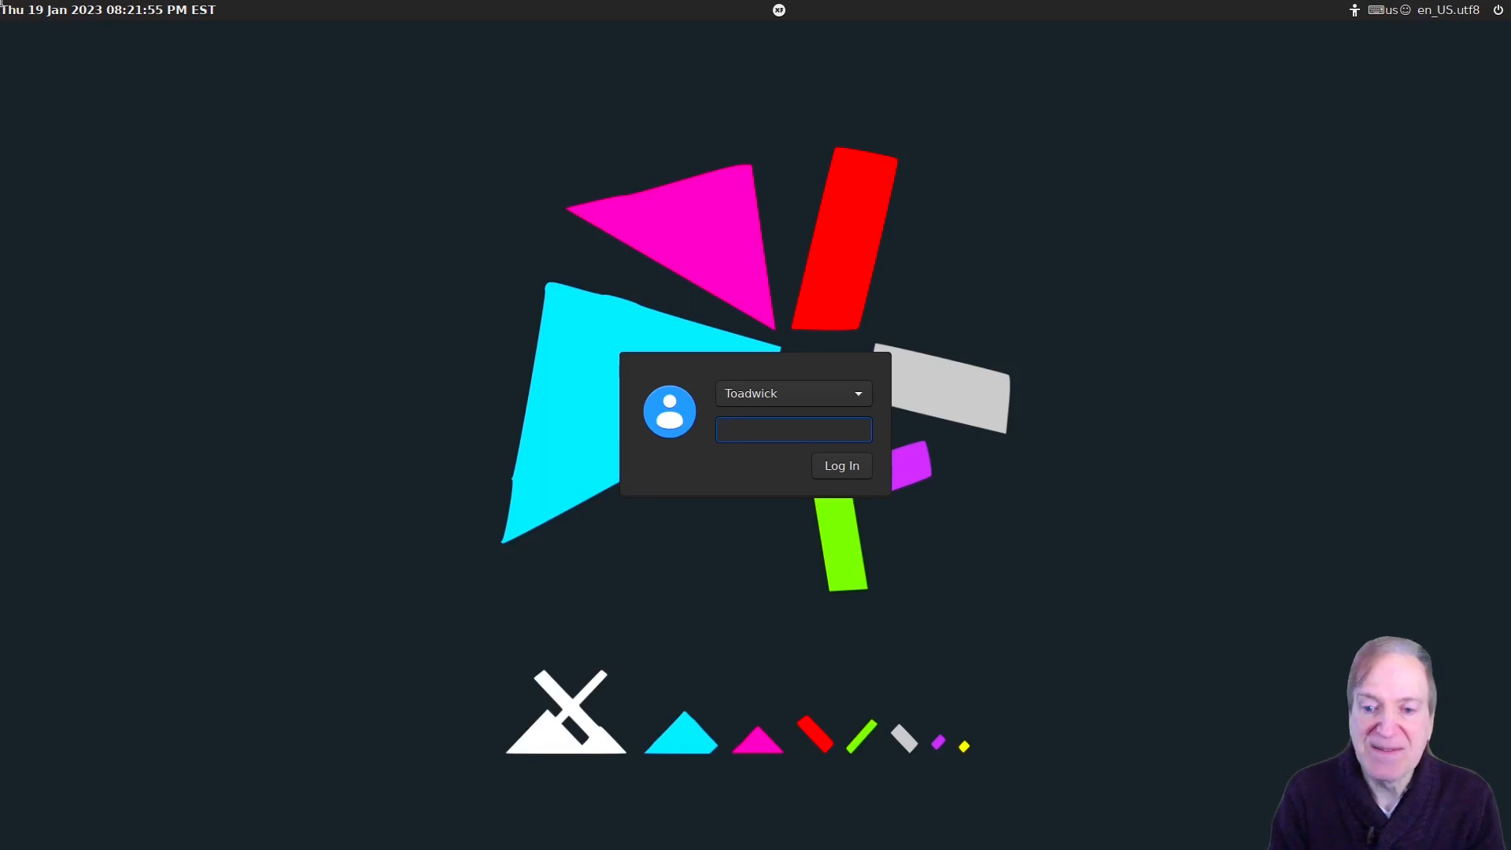
type("********")
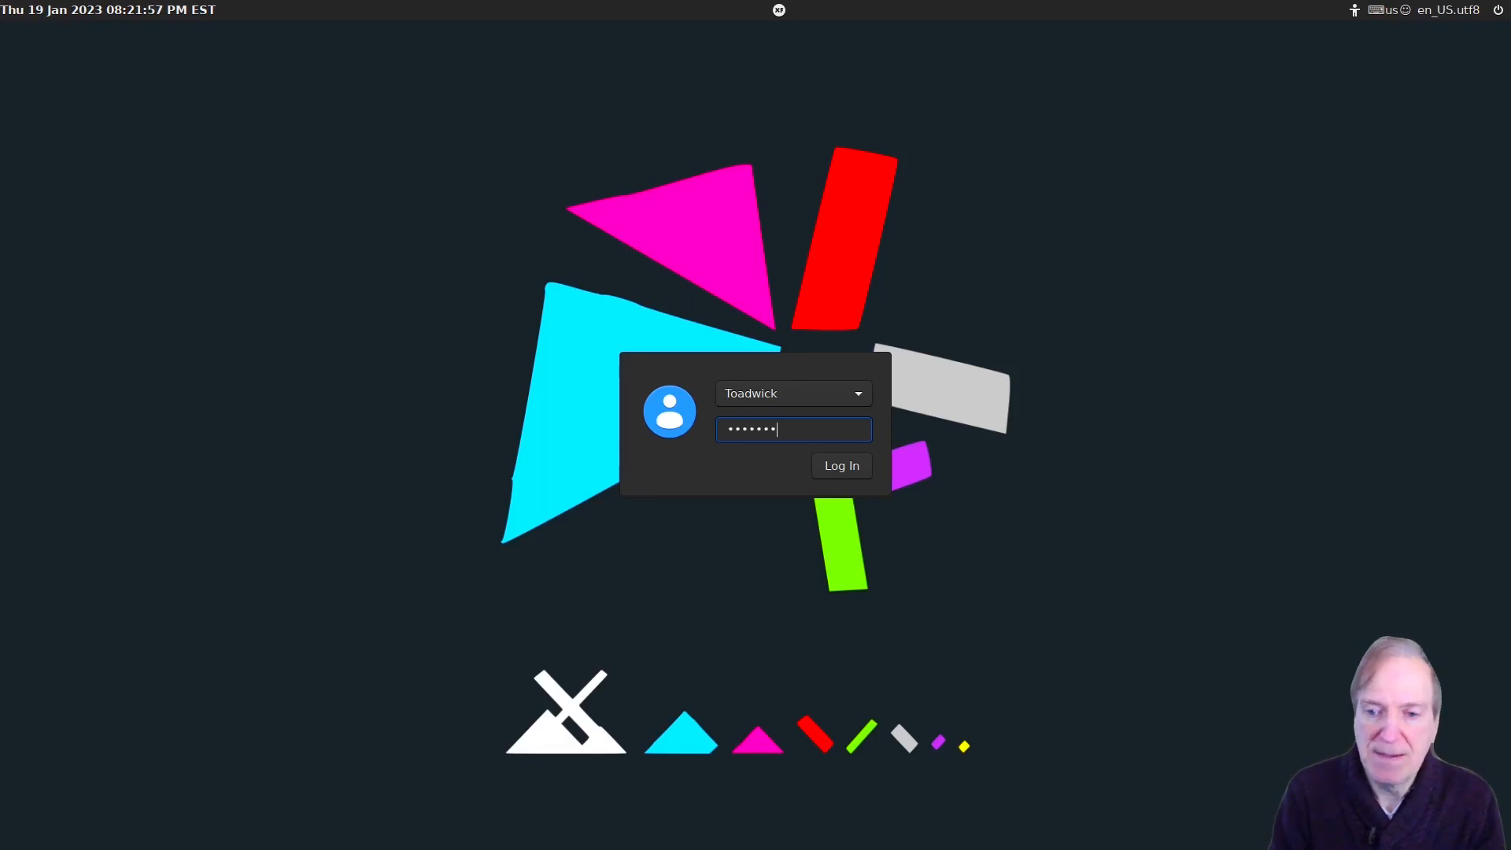
key("Return")
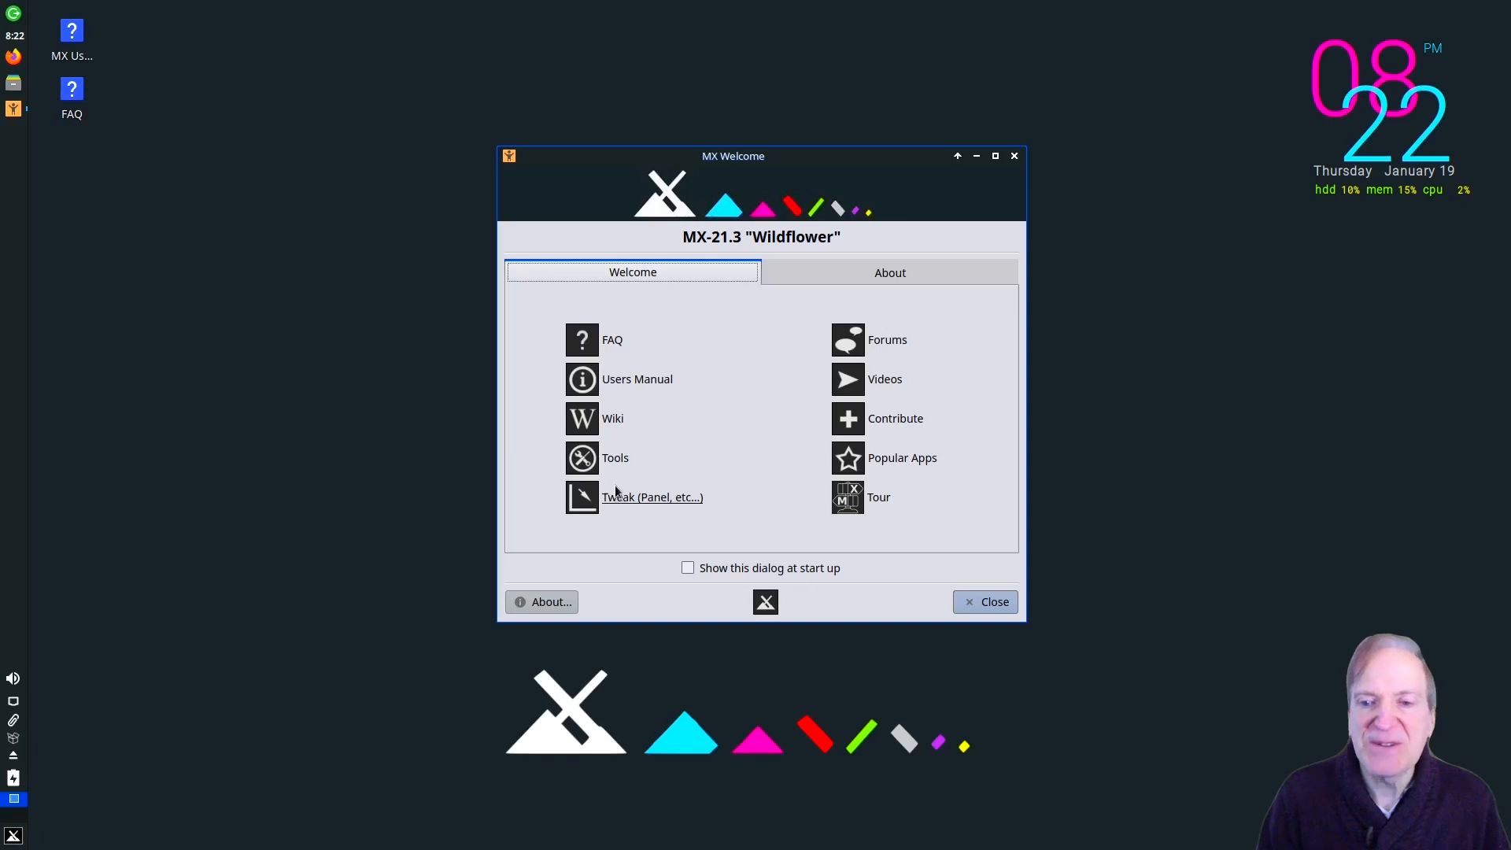
- Install the restricted codecs with the MX Tools Codecs Installer, authenticating with the account password and accepting legal responsibility
left_click(612, 461)
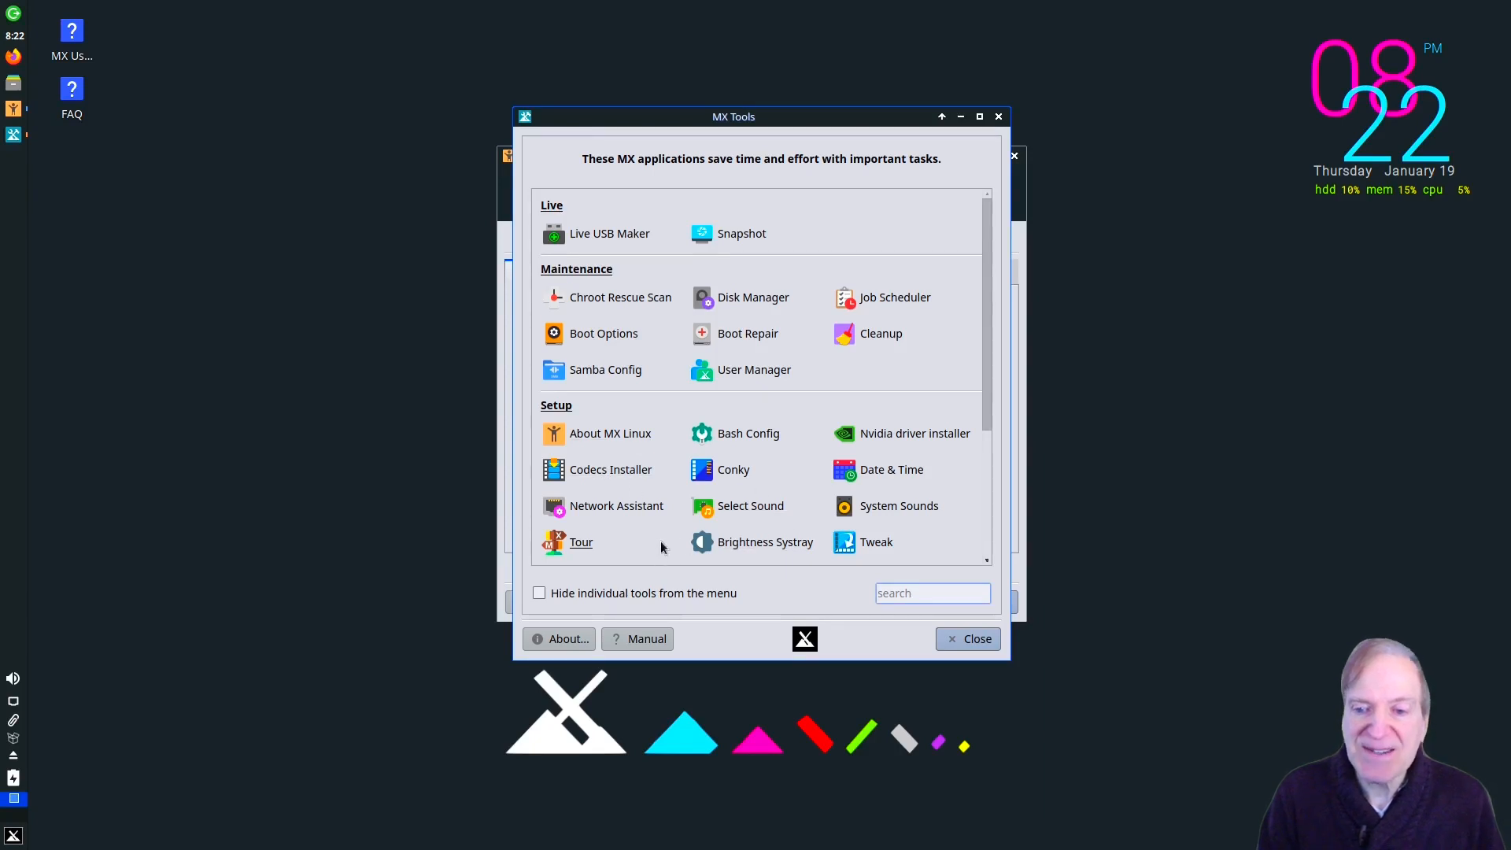
left_click(620, 465)
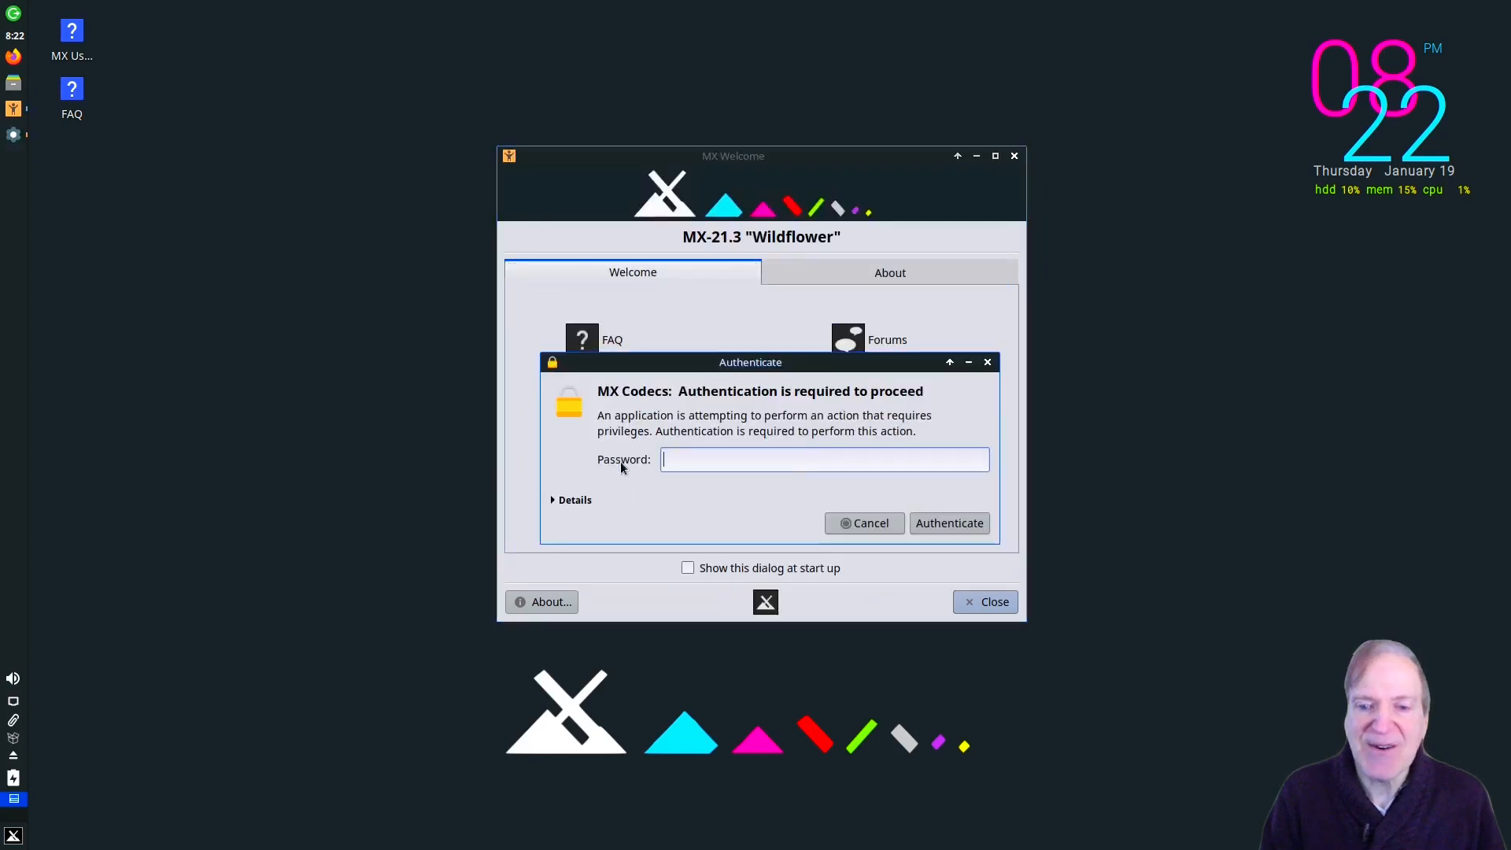
type("•••")
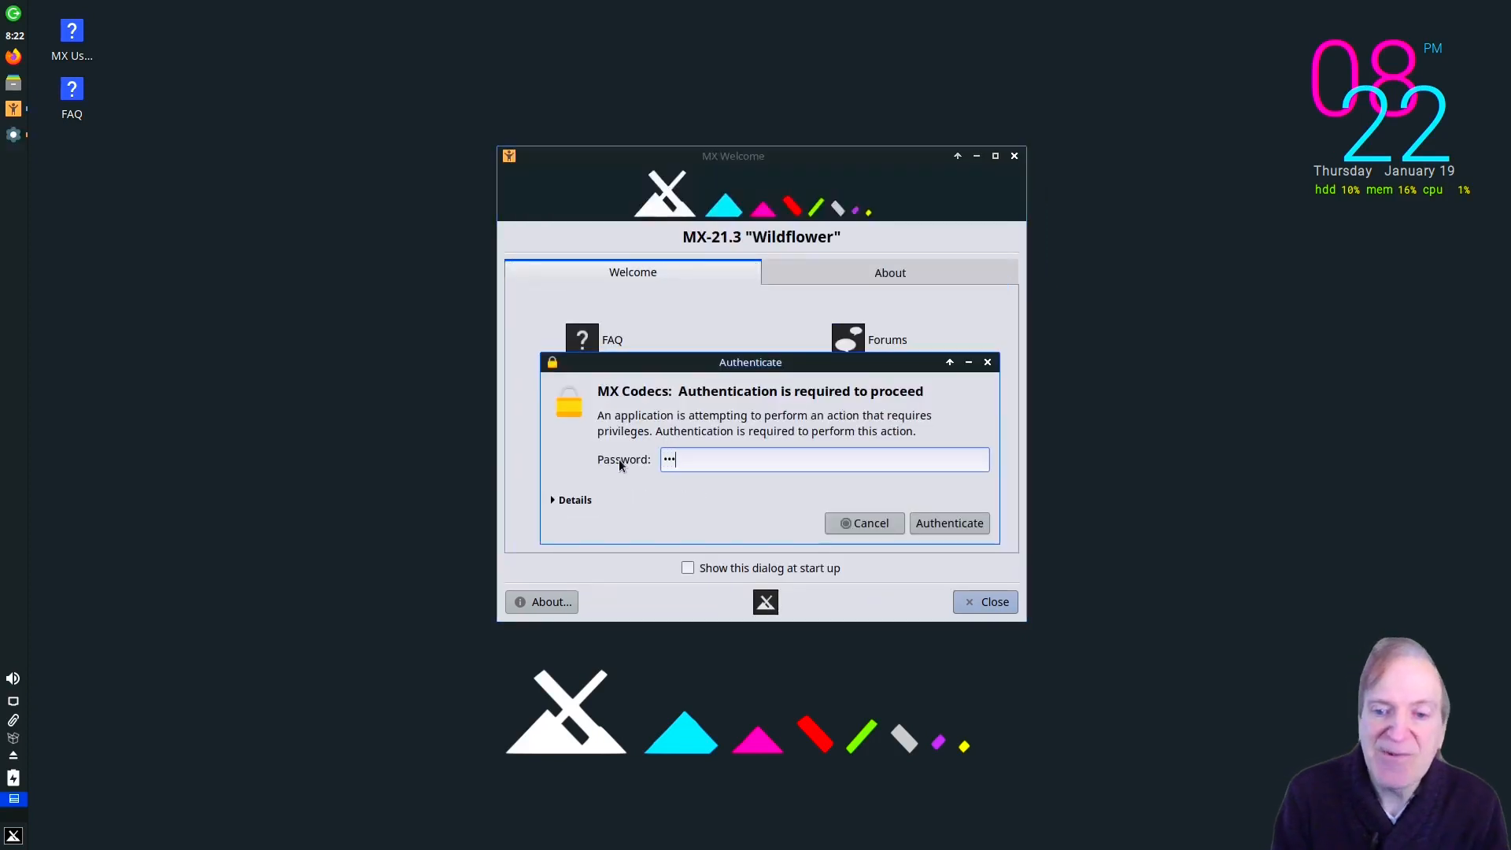
type("••••")
key("Return")
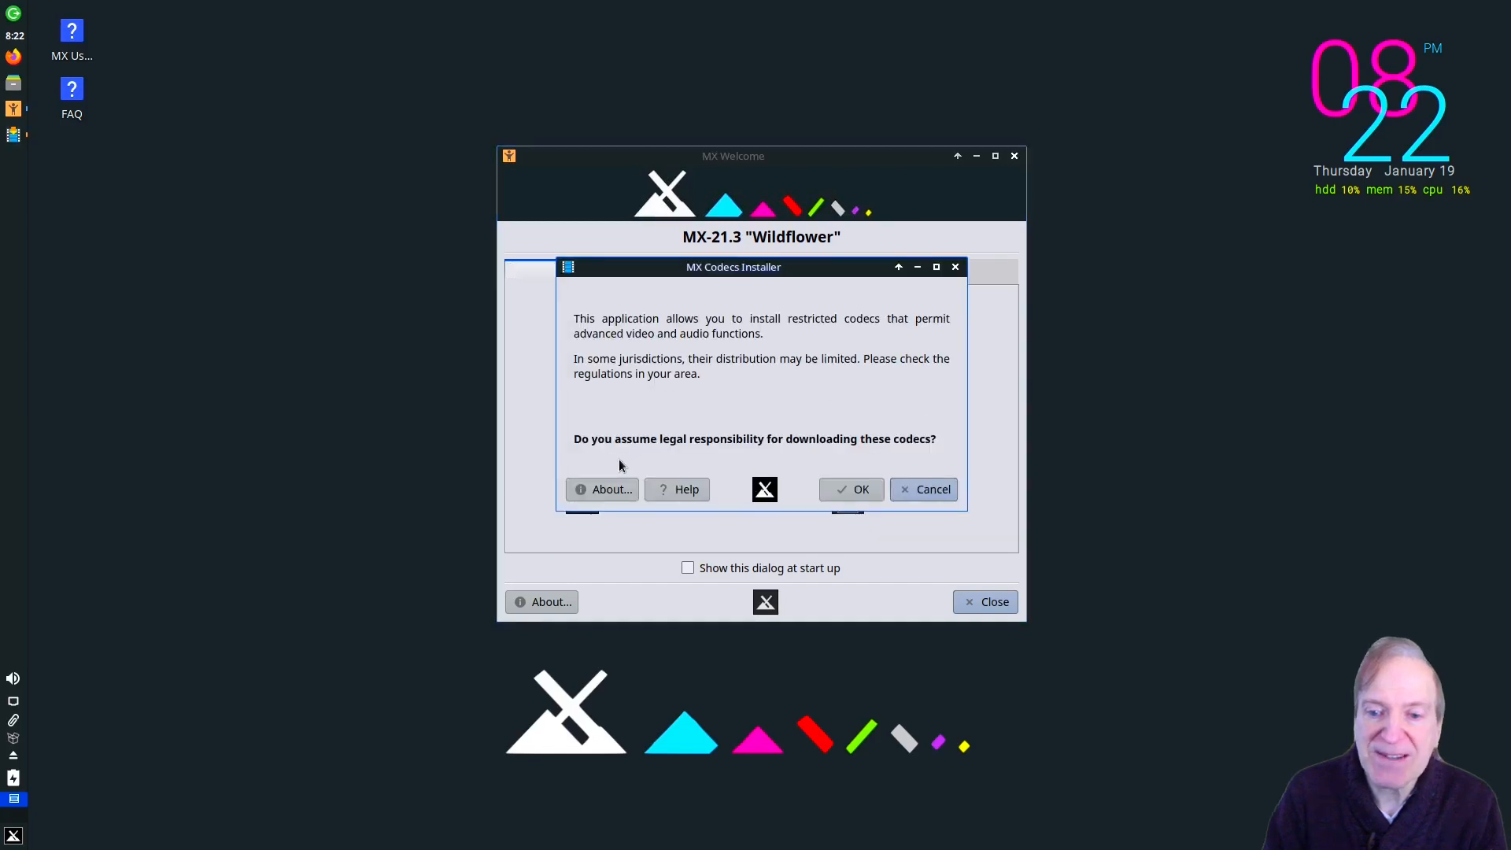
left_click(847, 489)
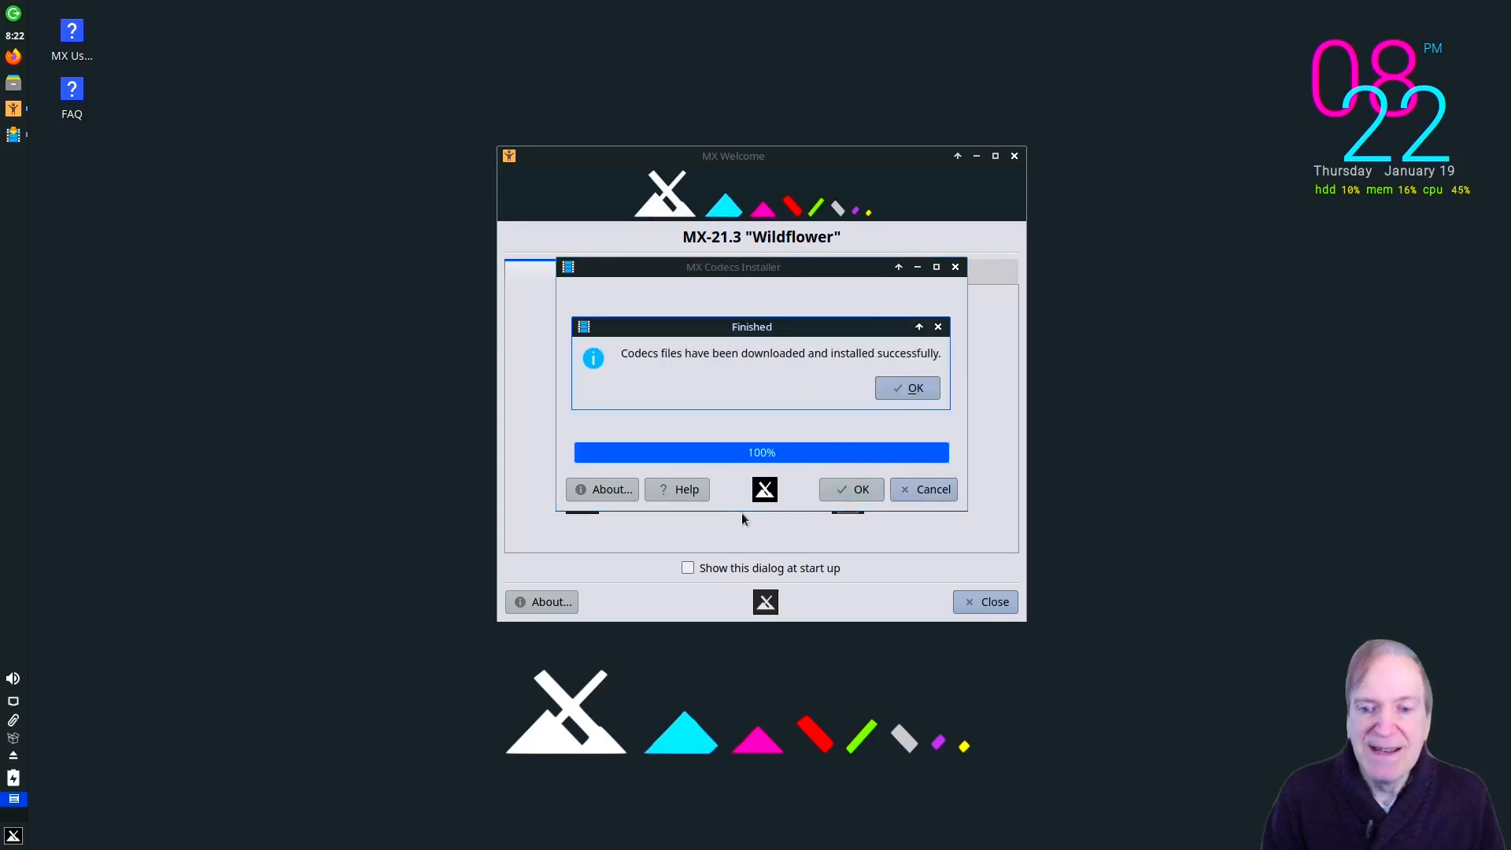
left_click(893, 390)
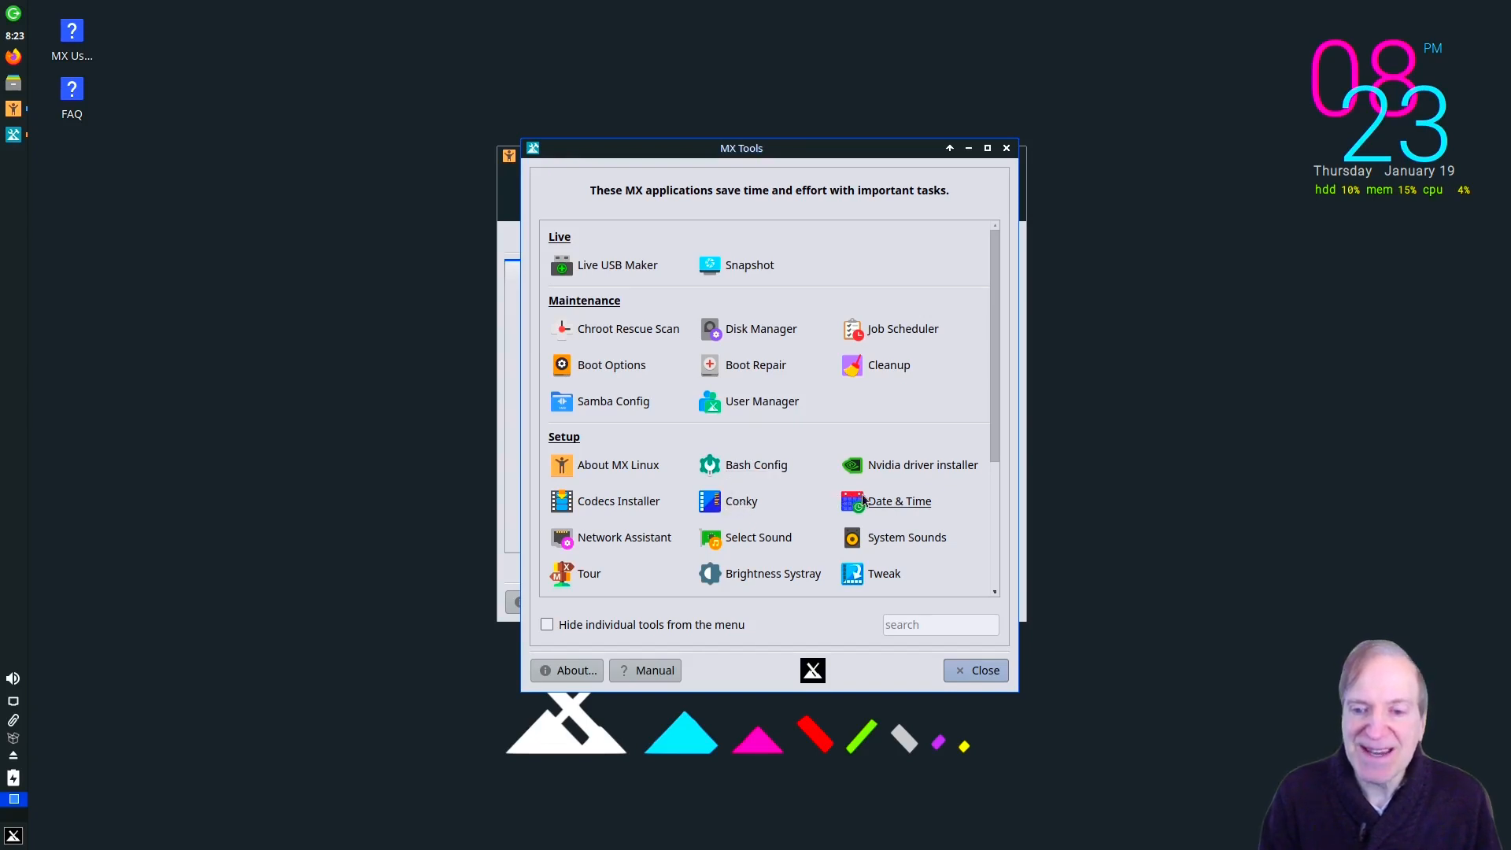
- Open MX Tweak and apply a horizontal display of the first panel along the bottom of the desktop
left_click(869, 578)
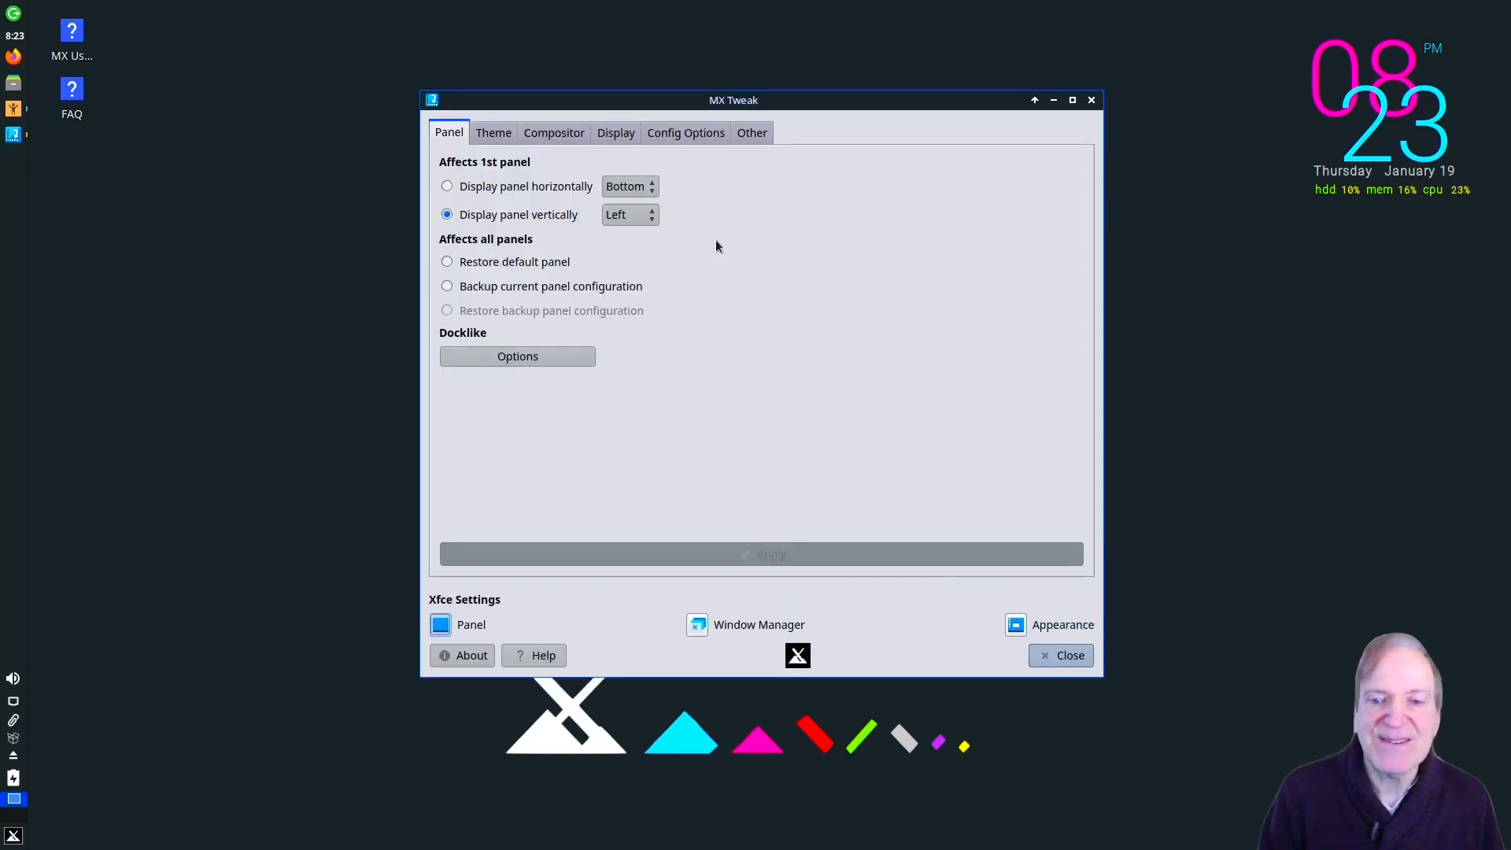
left_click_drag(718, 102, 1044, 161)
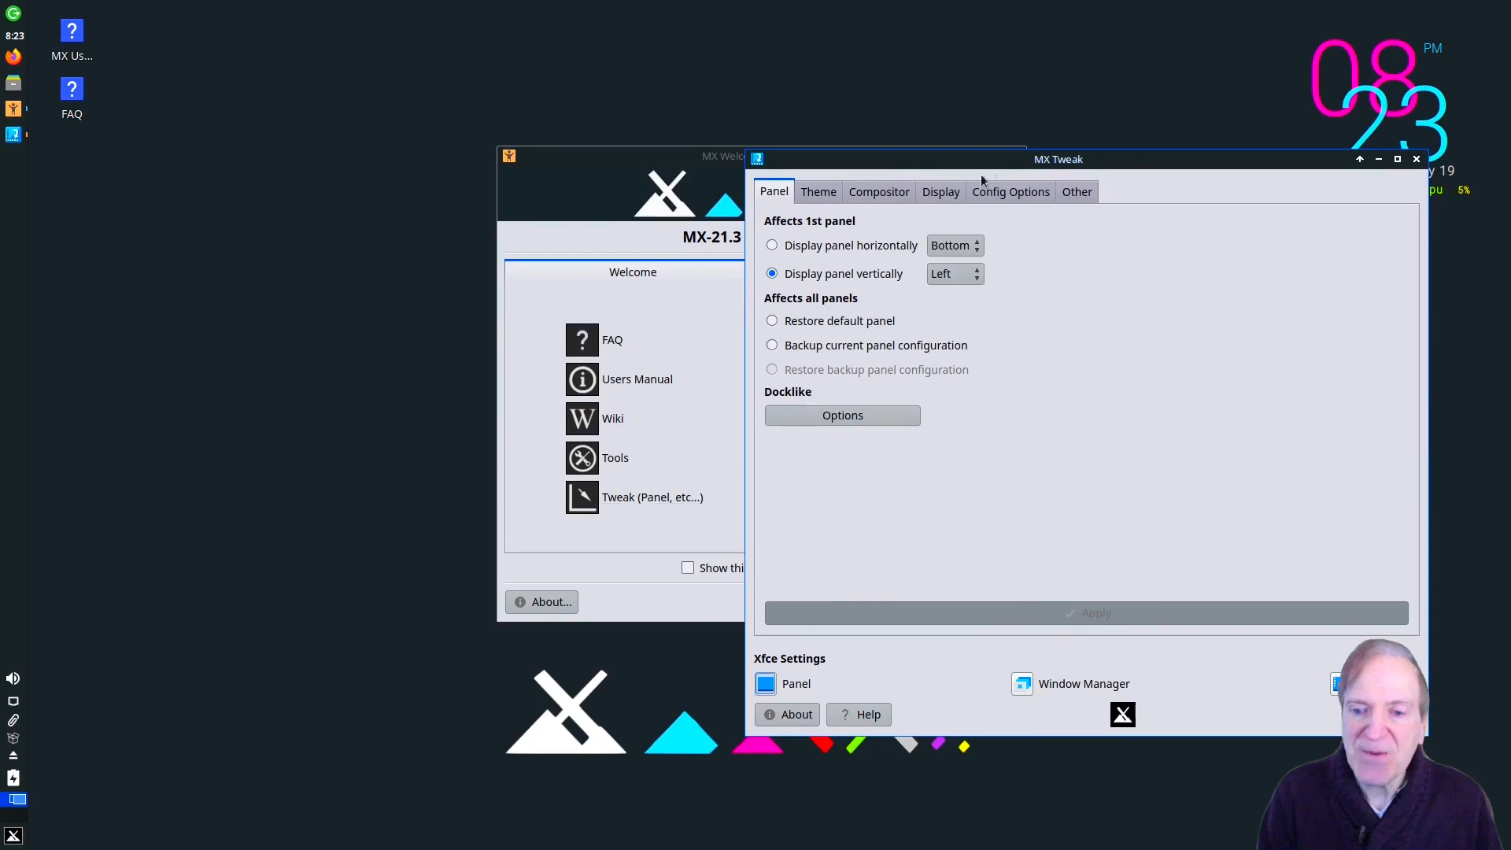
left_click_drag(993, 158, 813, 95)
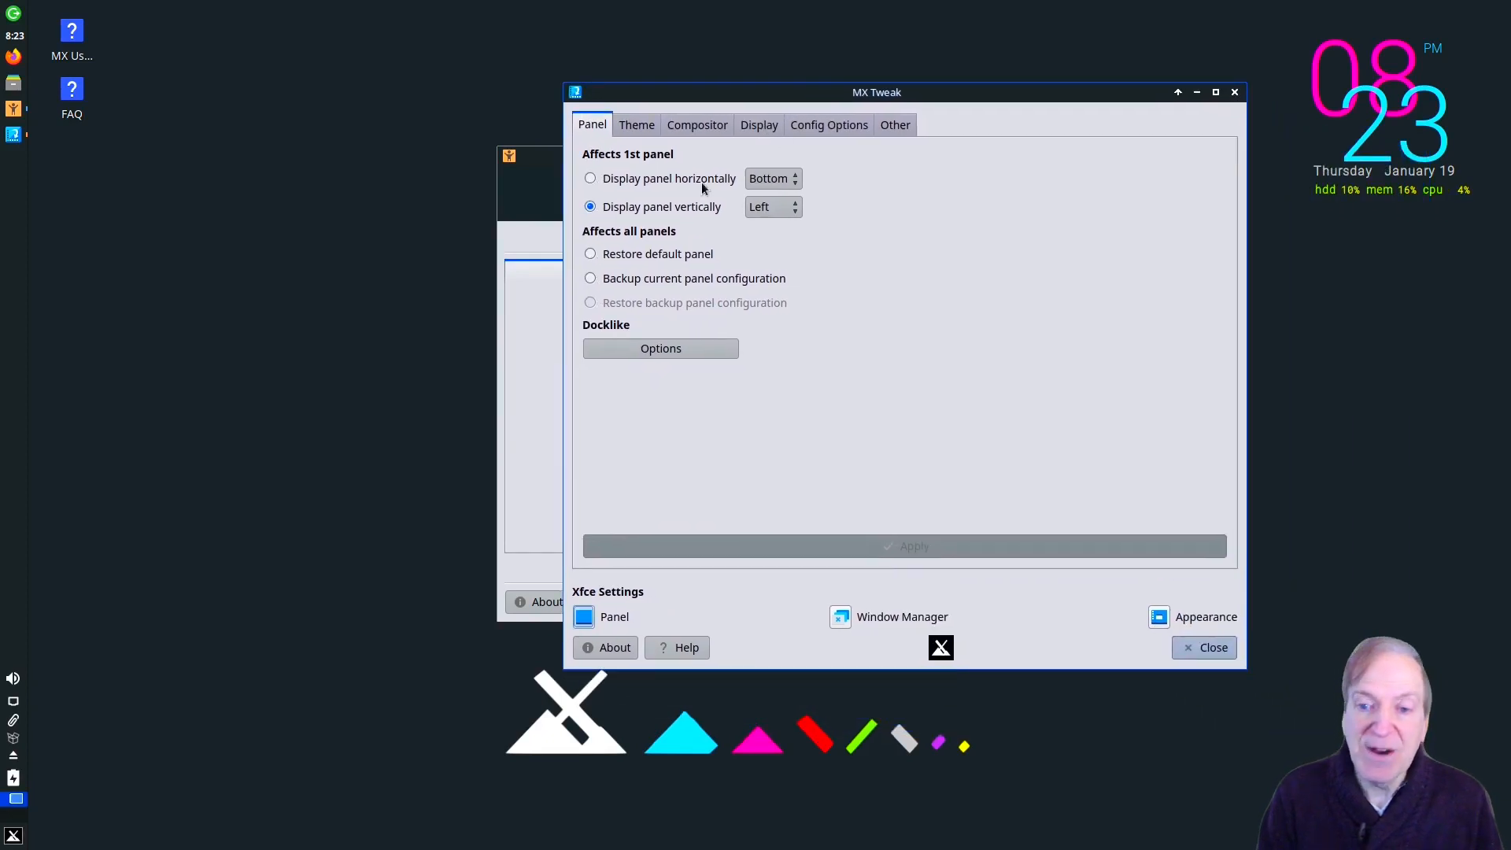
left_click(589, 180)
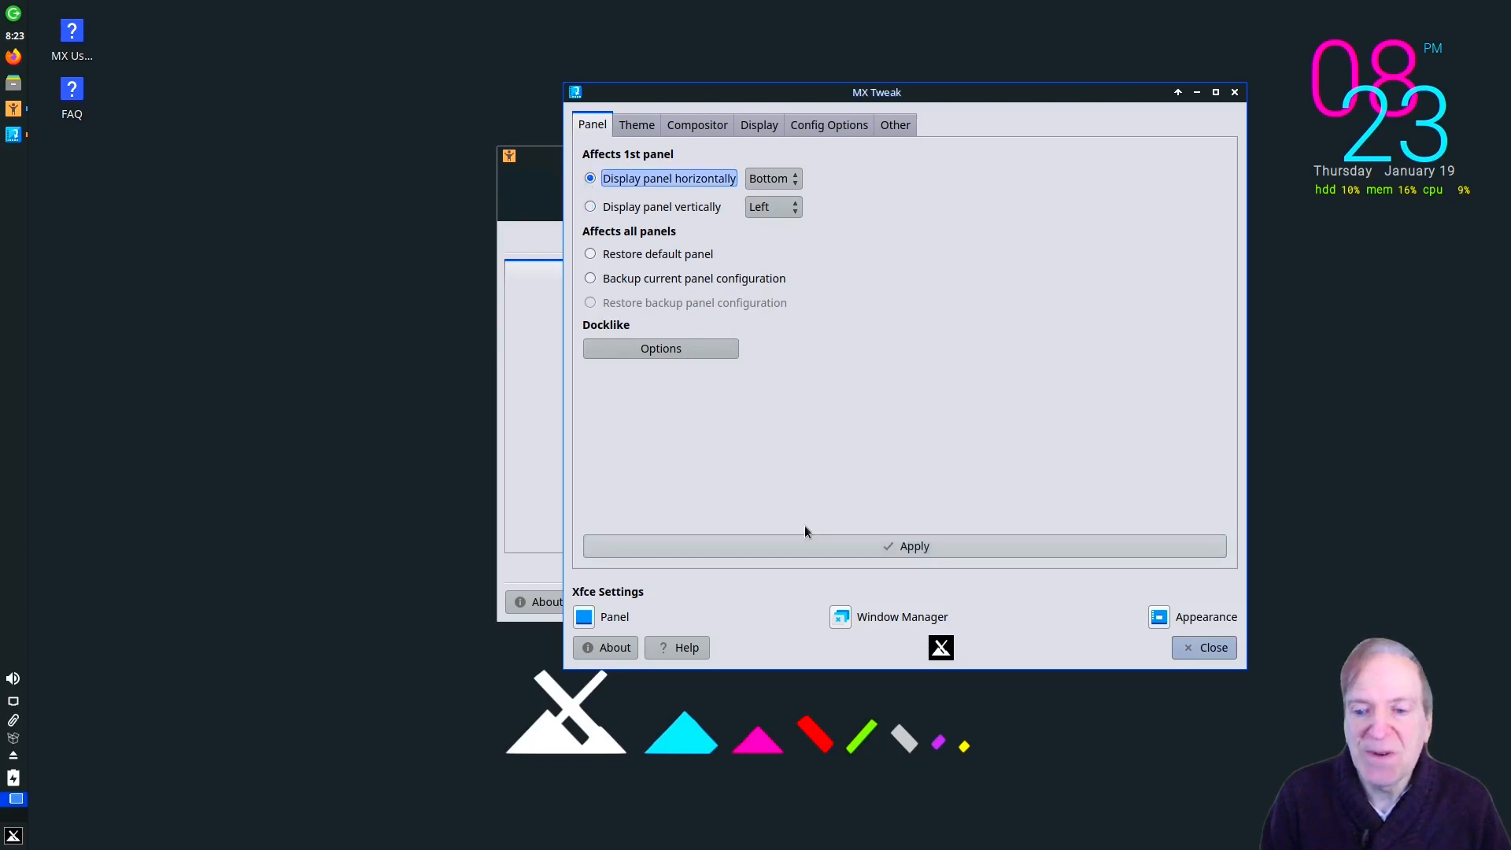
left_click(887, 543)
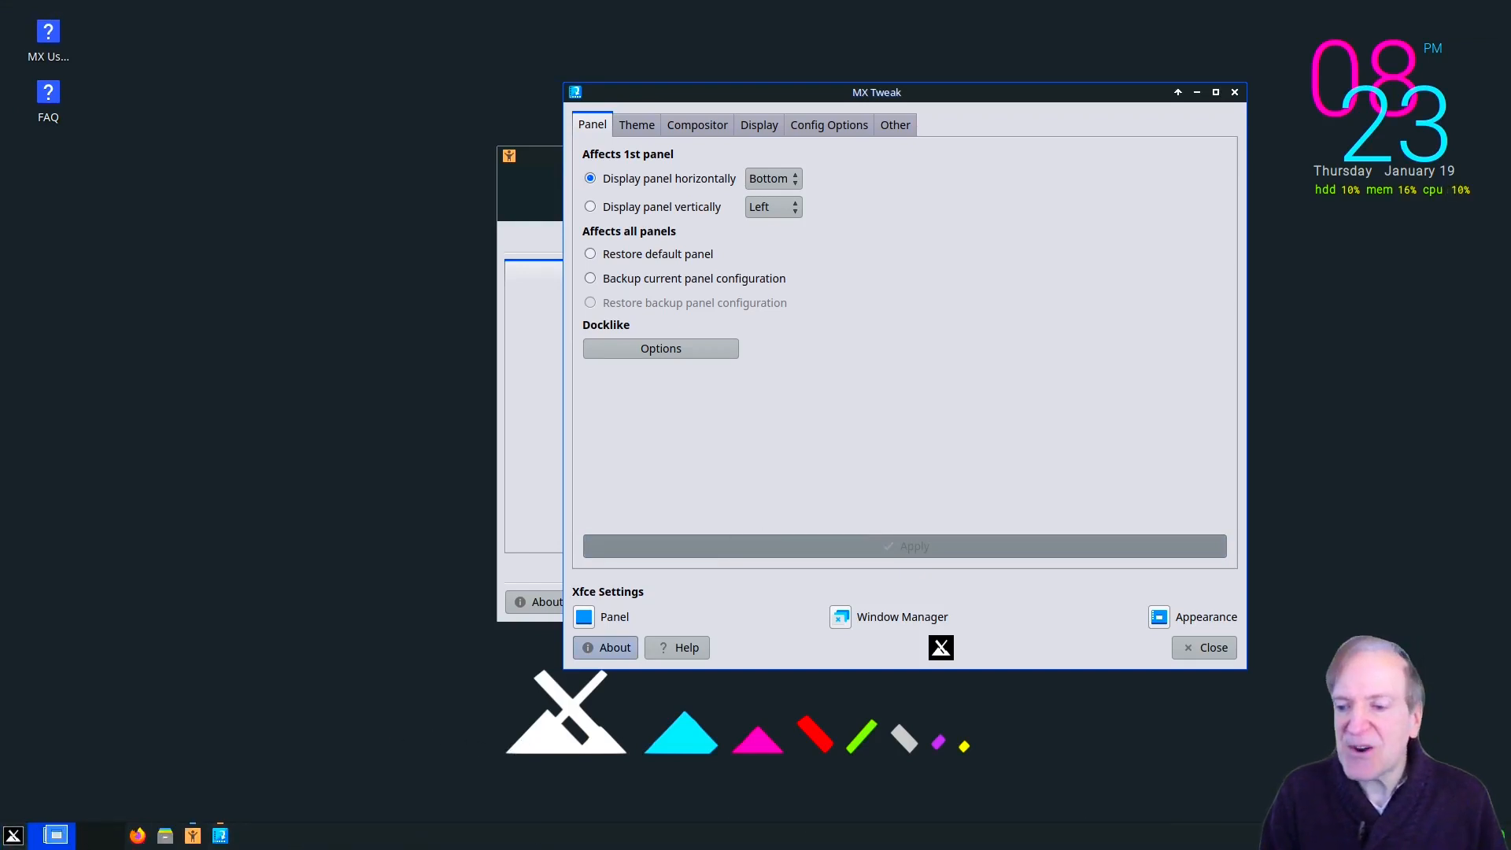
- Look through the applications menu and the taskbar's window previews, and review the Docklike taskbar options
left_click(13, 835)
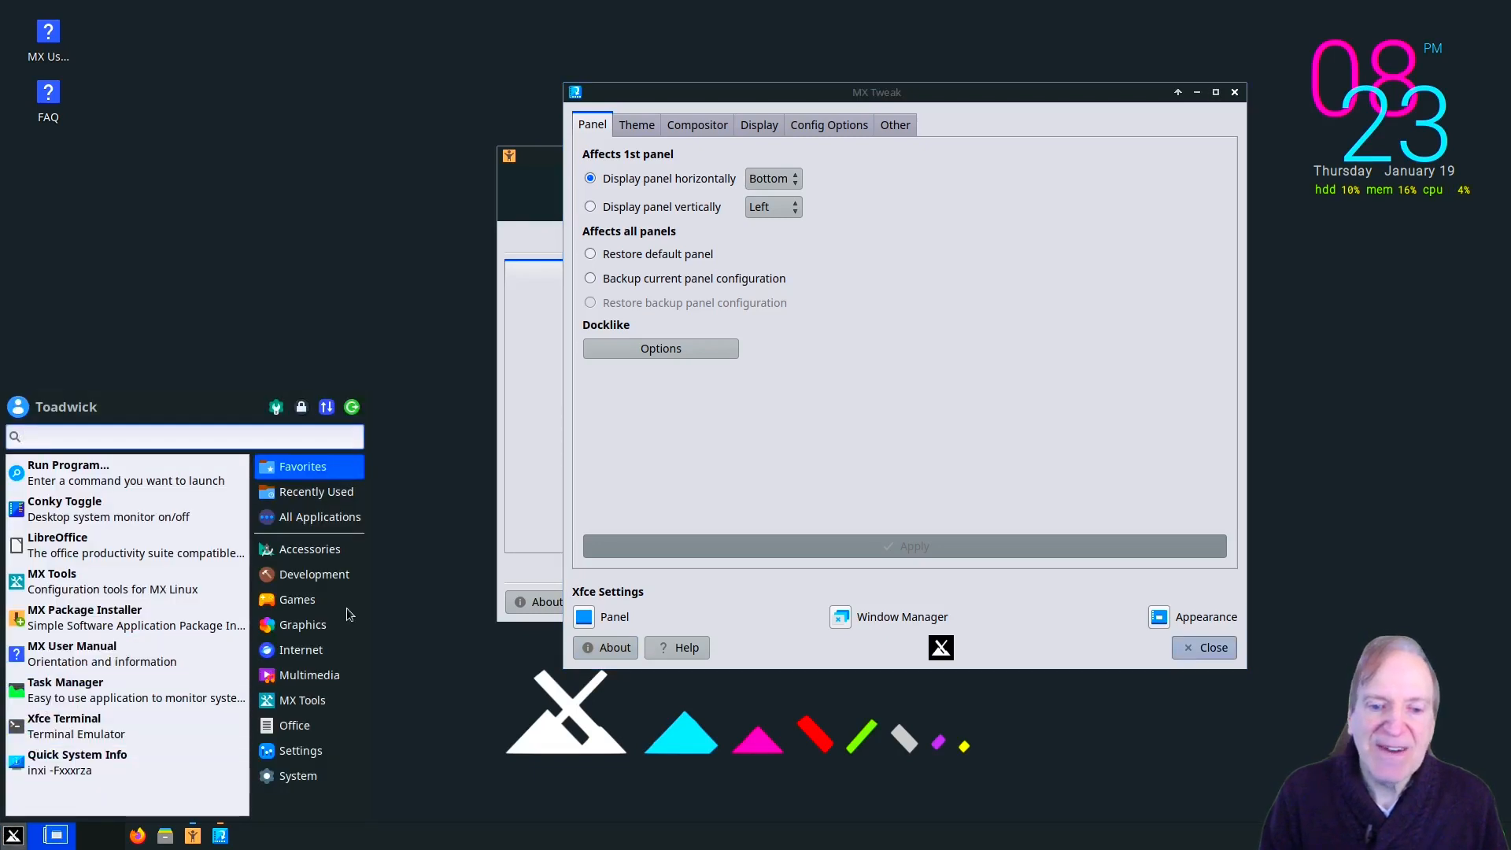
left_click(689, 445)
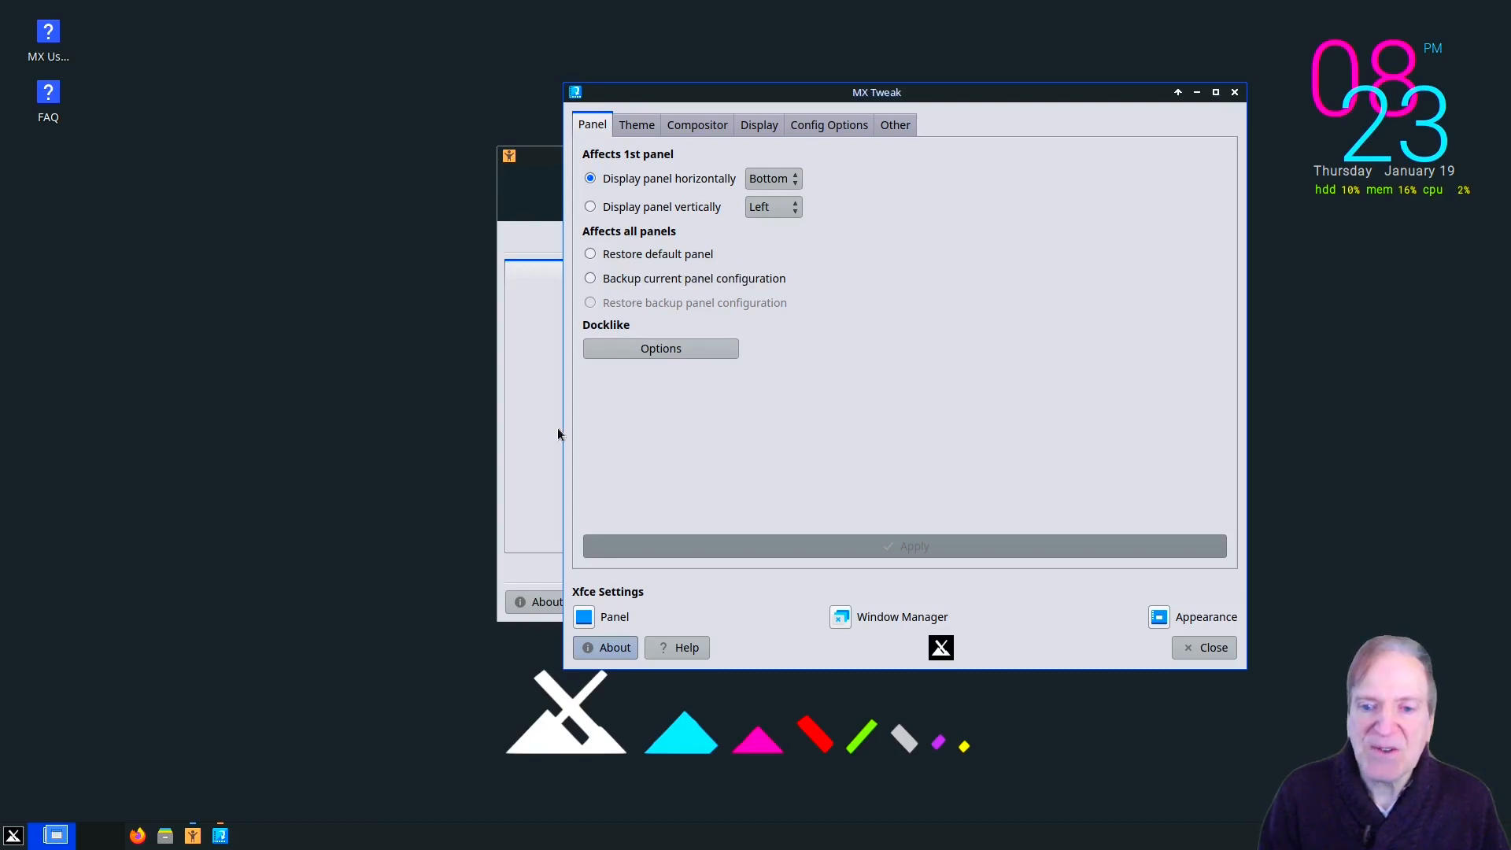
mouse_move(219, 839)
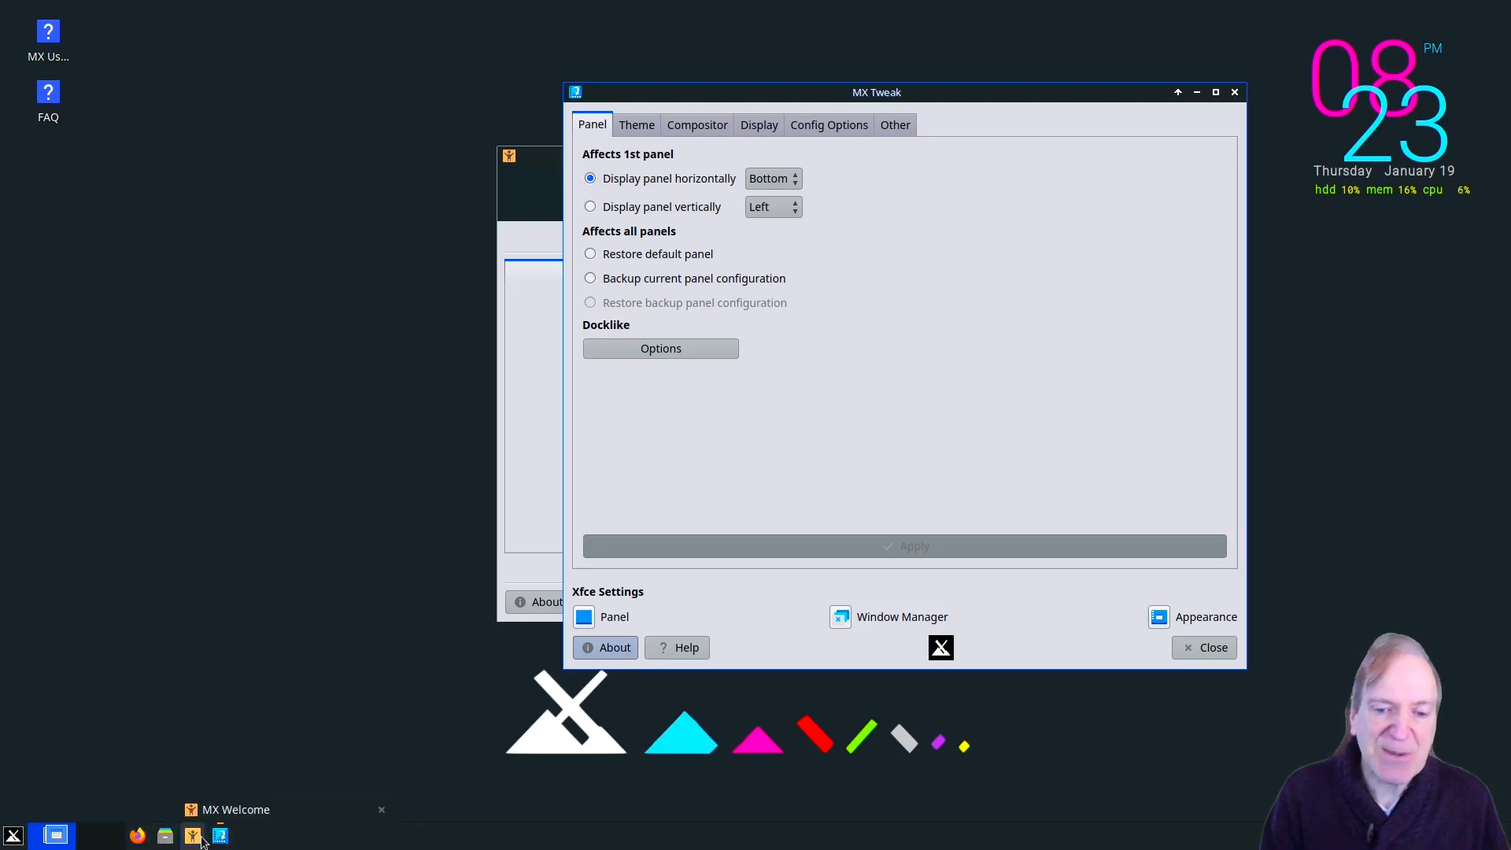
left_click(612, 348)
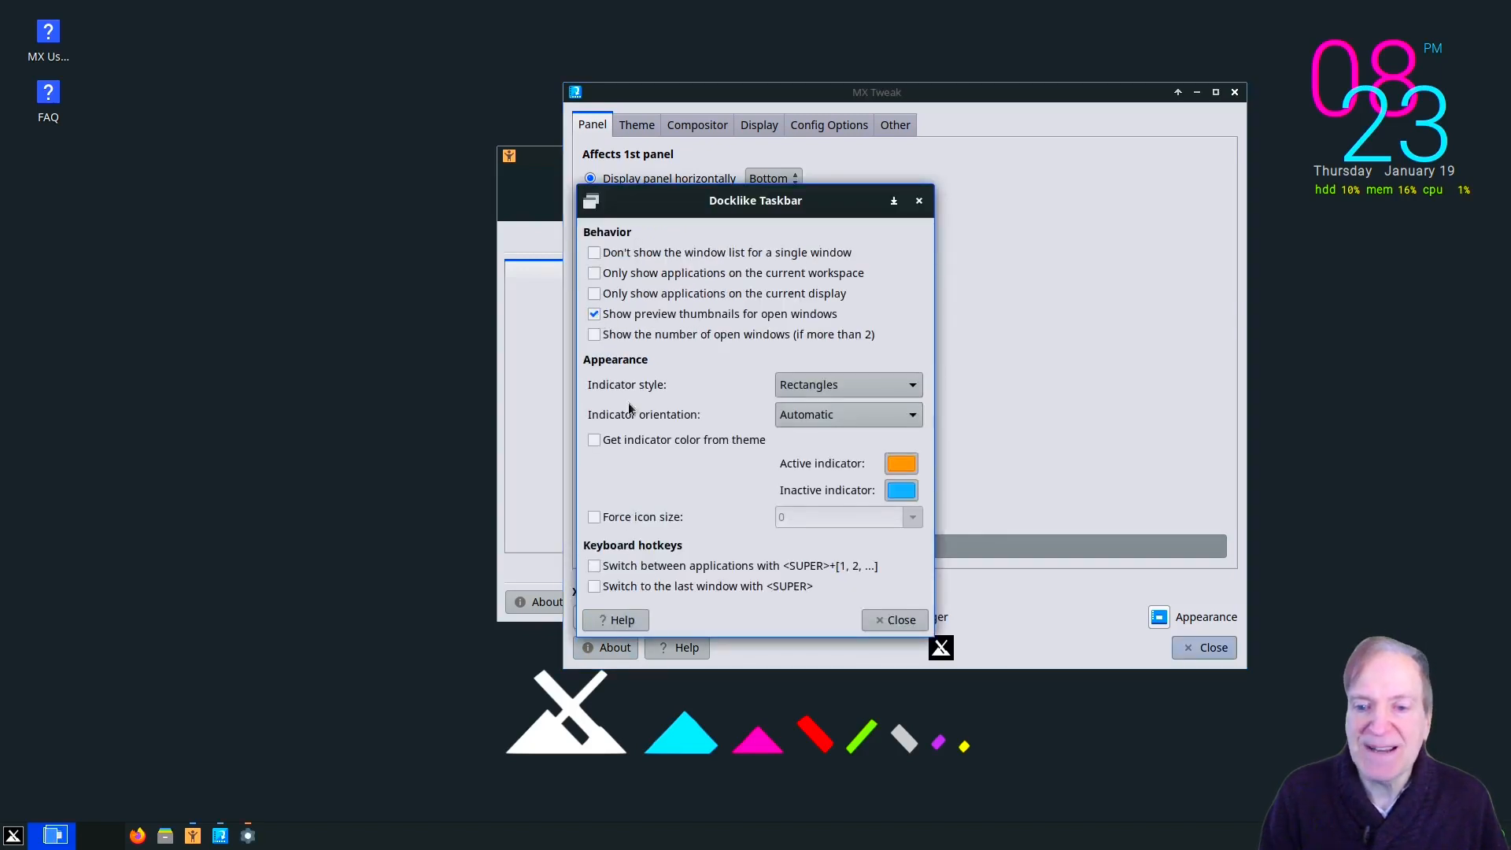
mouse_move(214, 840)
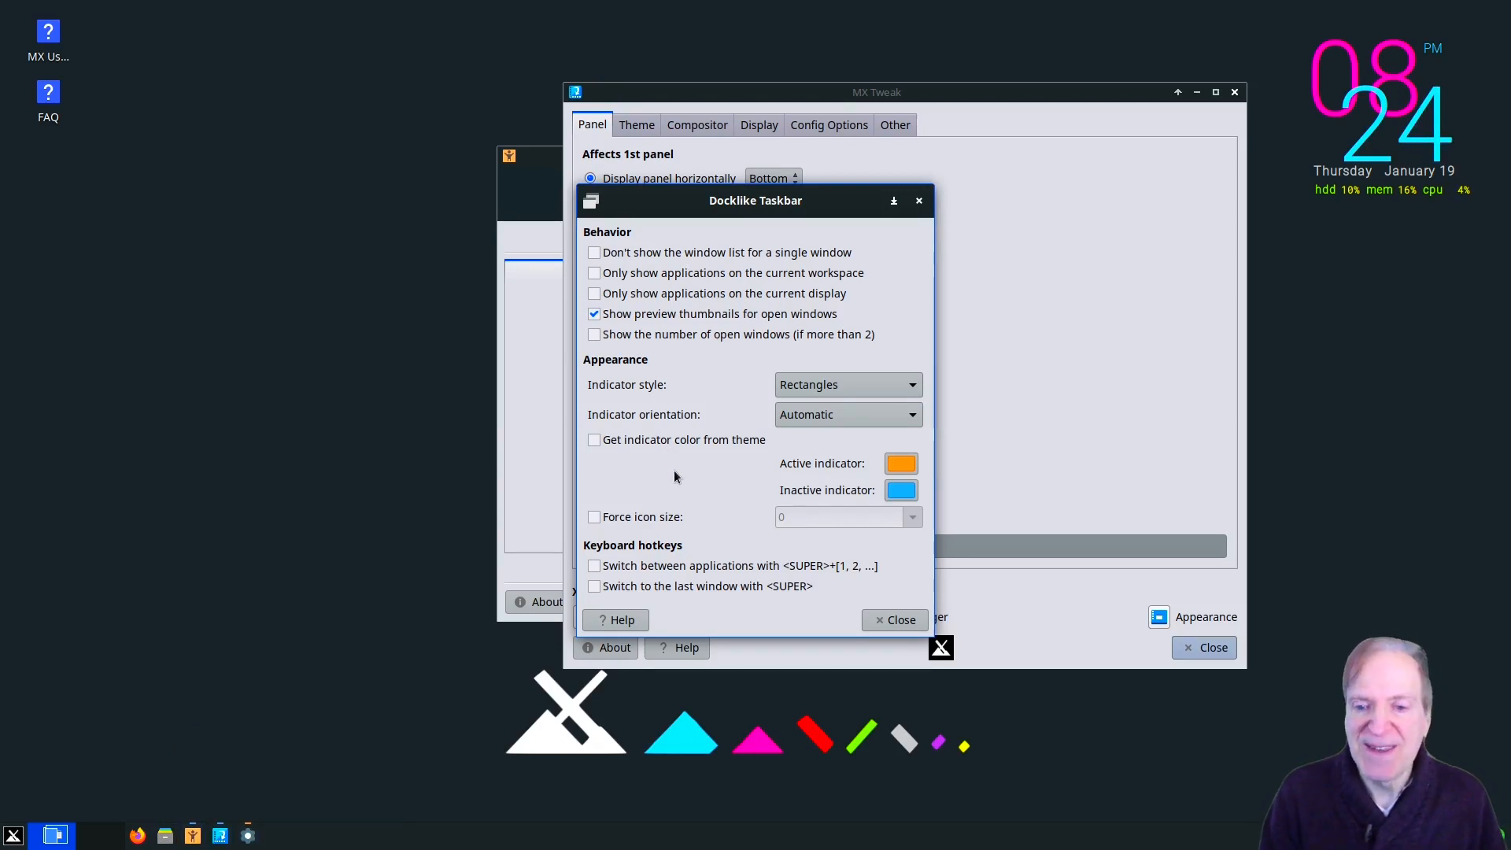
left_click(888, 622)
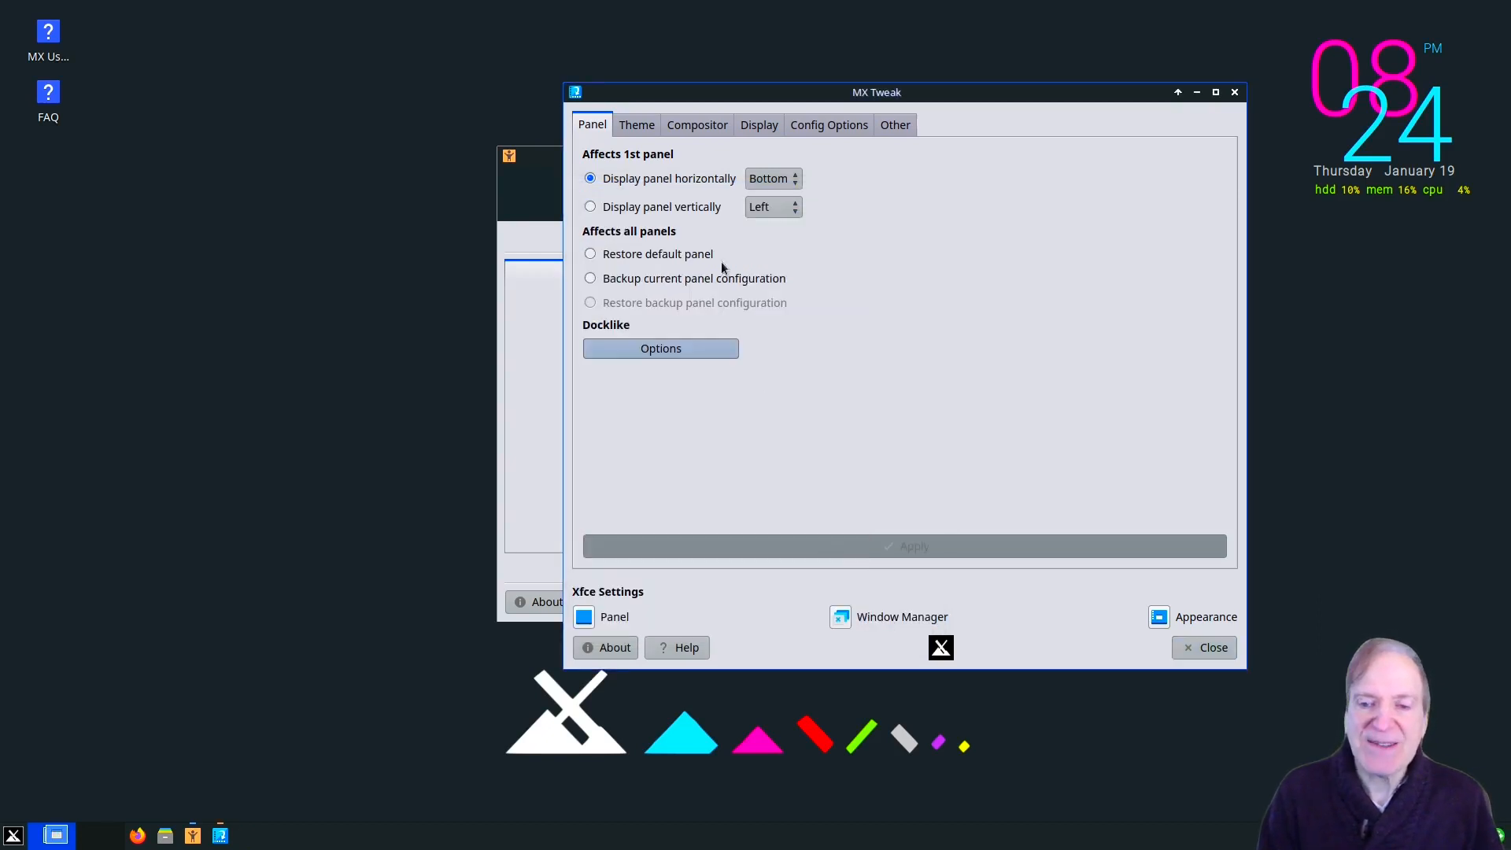
- Show the theme settings in MX Tweak and arrange a Thunar file manager window beside them for previewing
left_click(638, 122)
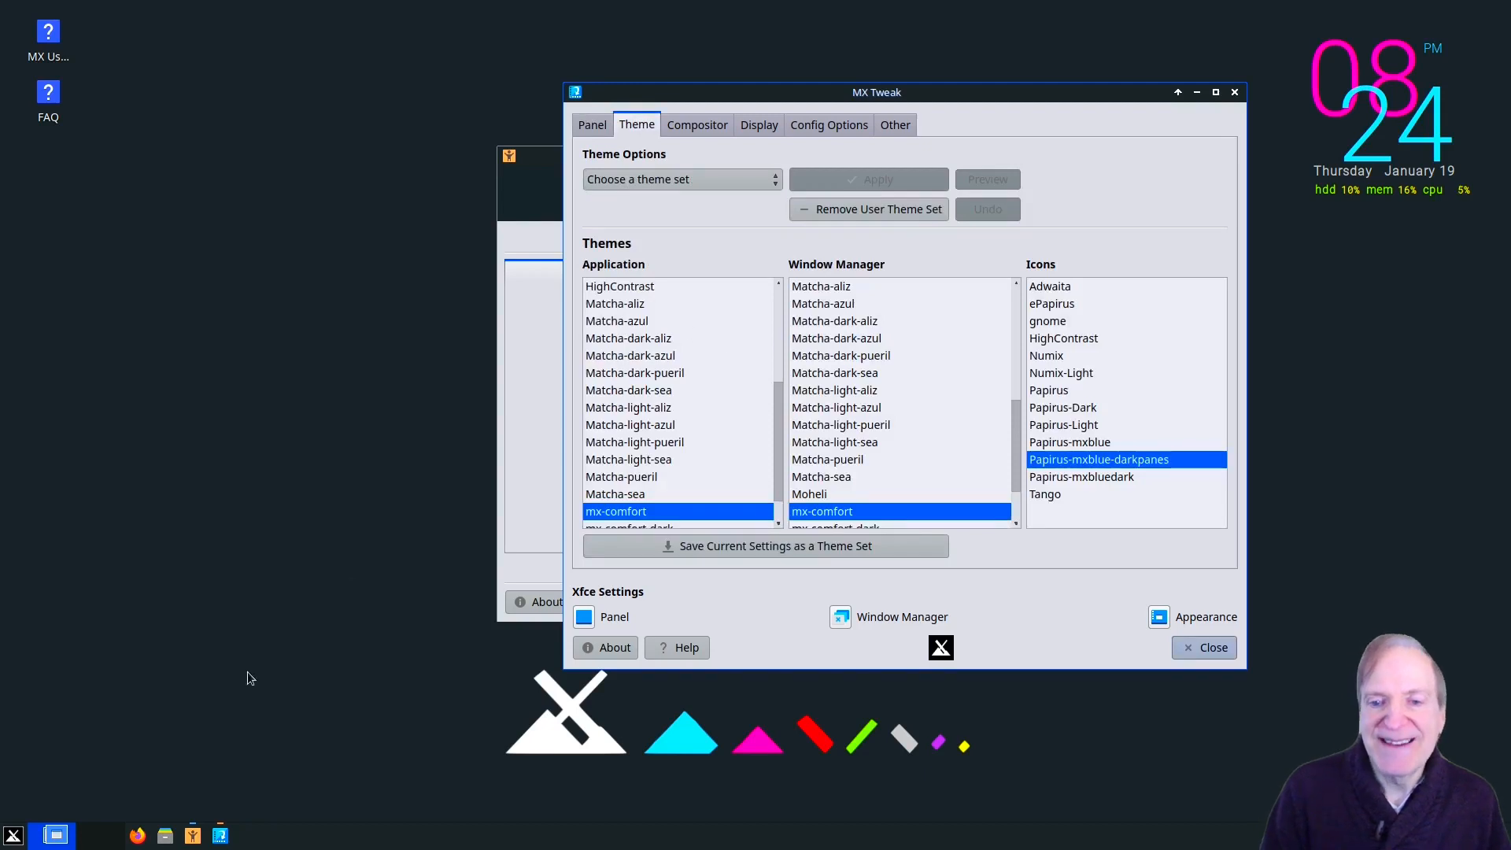
left_click(167, 832)
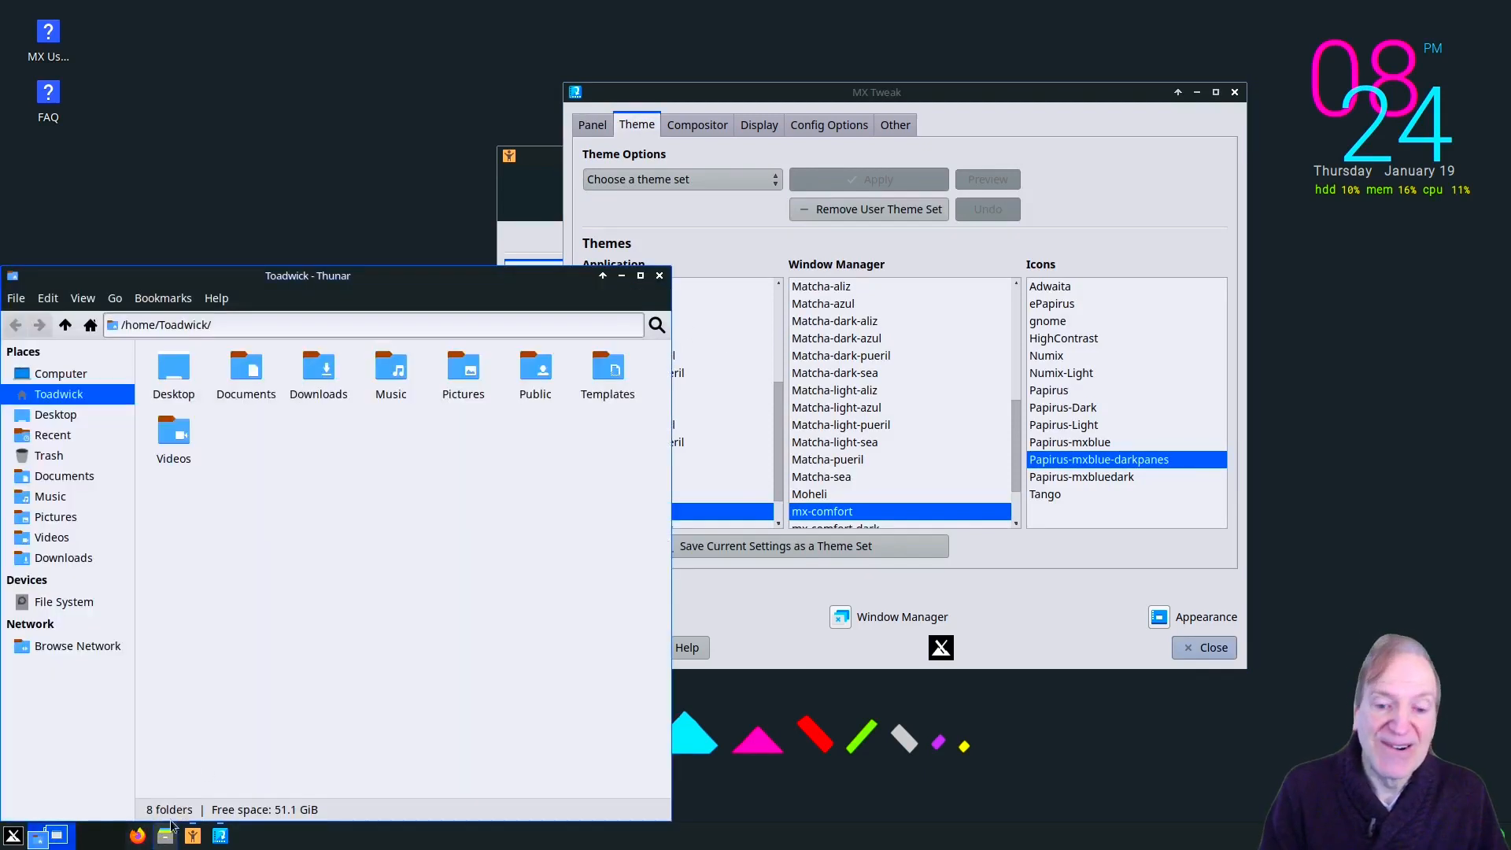
left_click_drag(305, 275, 342, 223)
left_click_drag(824, 91, 974, 130)
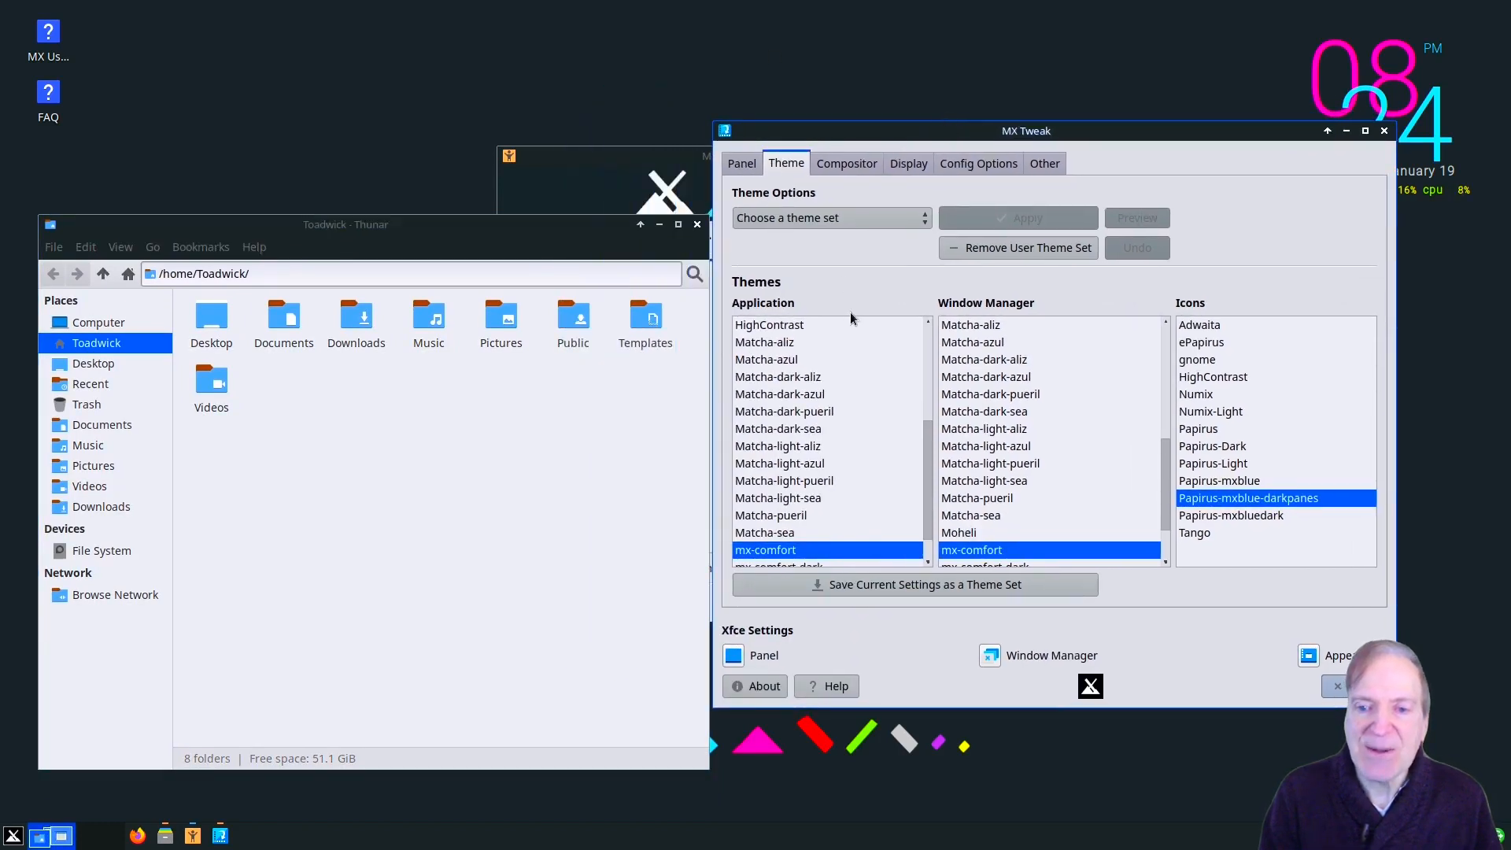
- Try the application themes Matcha-dark-azul, Matcha-dark-sea, Matcha-dark-pueril, Matcha-light-azul and mx-comfort-dark
left_click(788, 396)
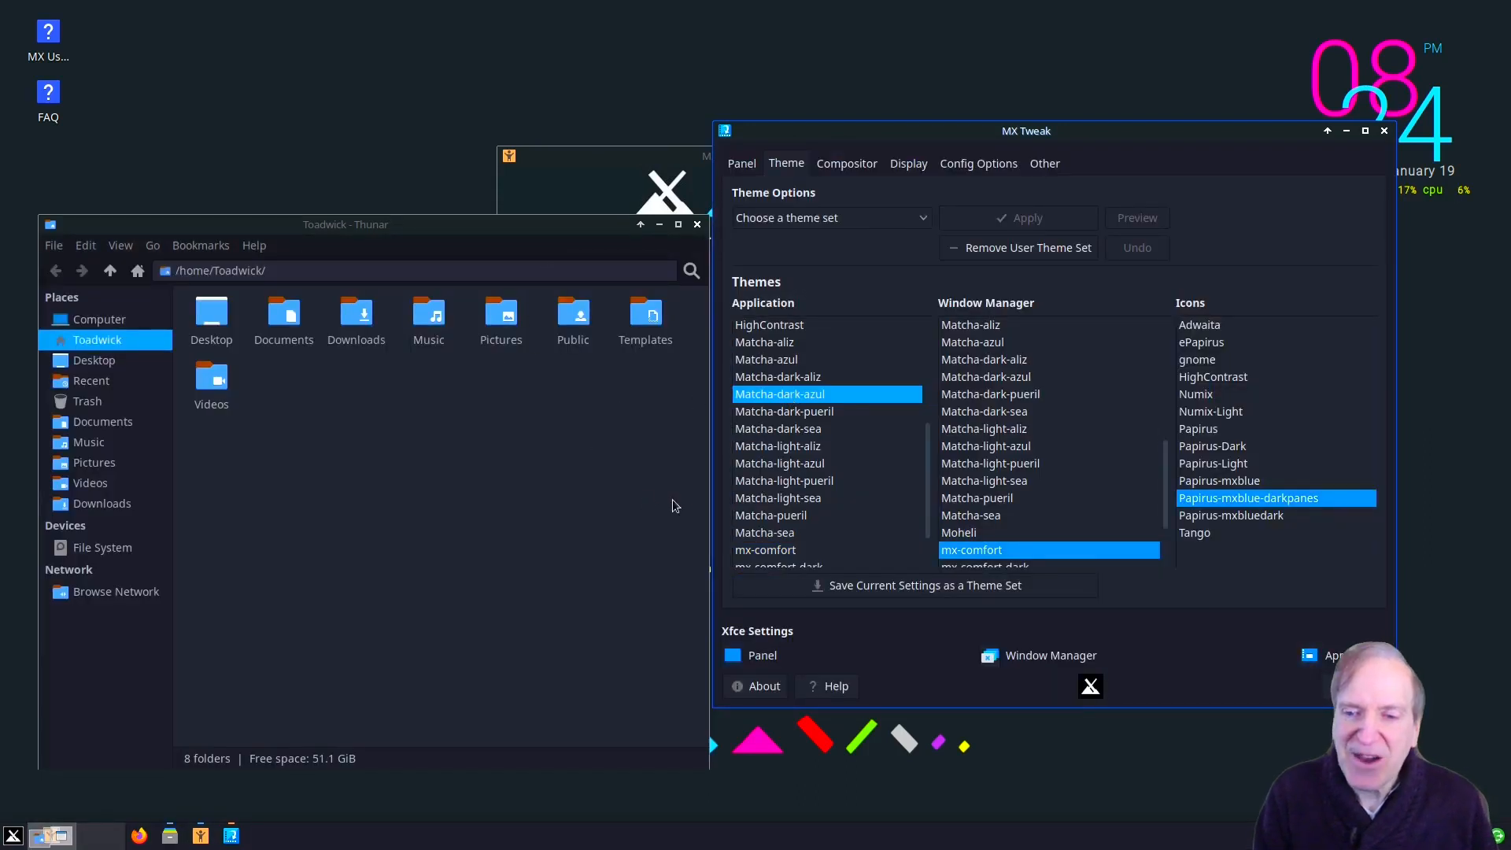
left_click(769, 432)
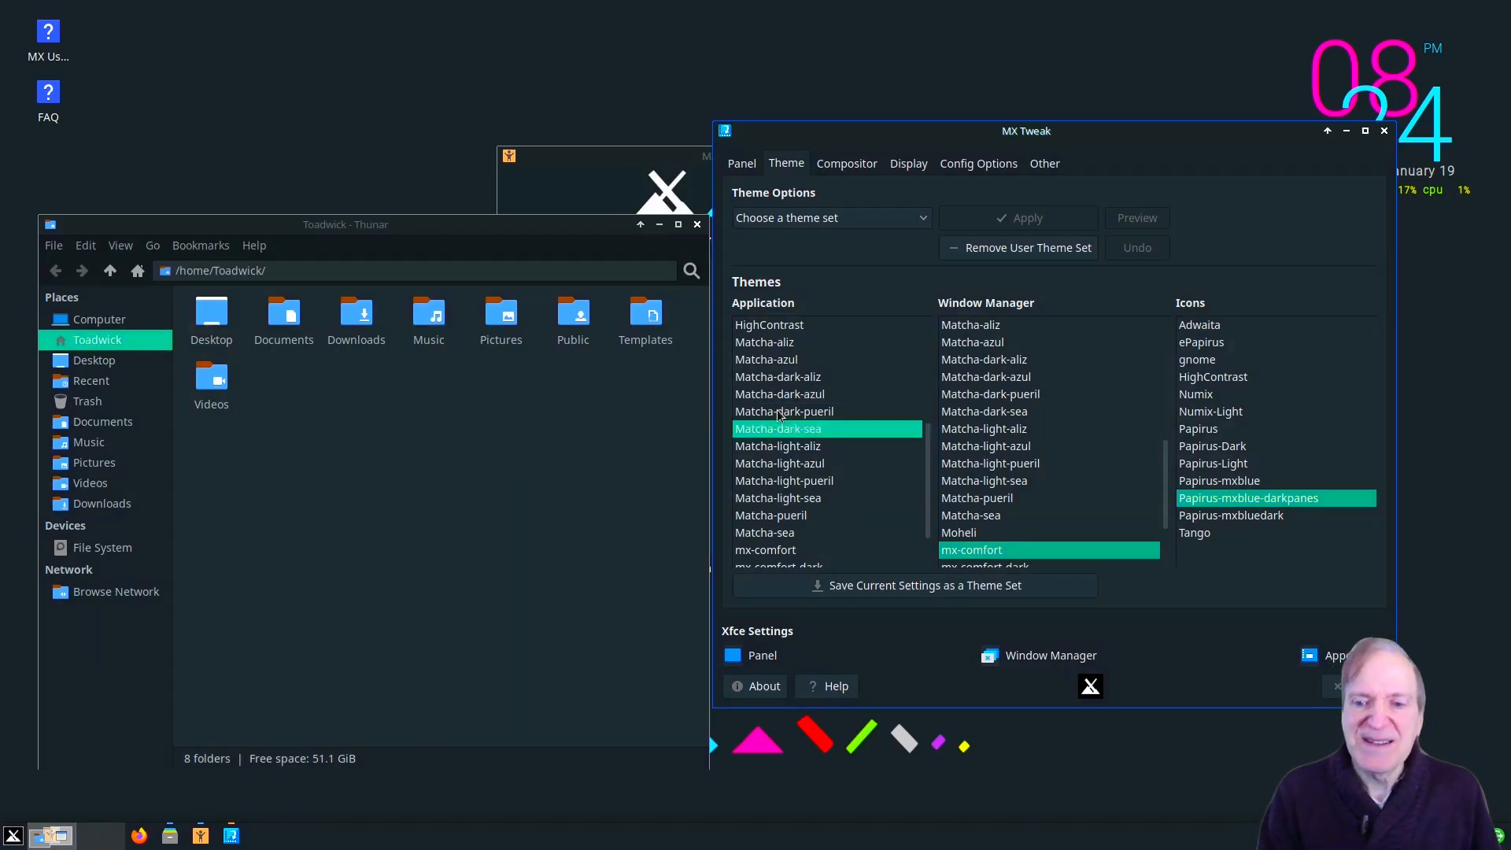
left_click(779, 412)
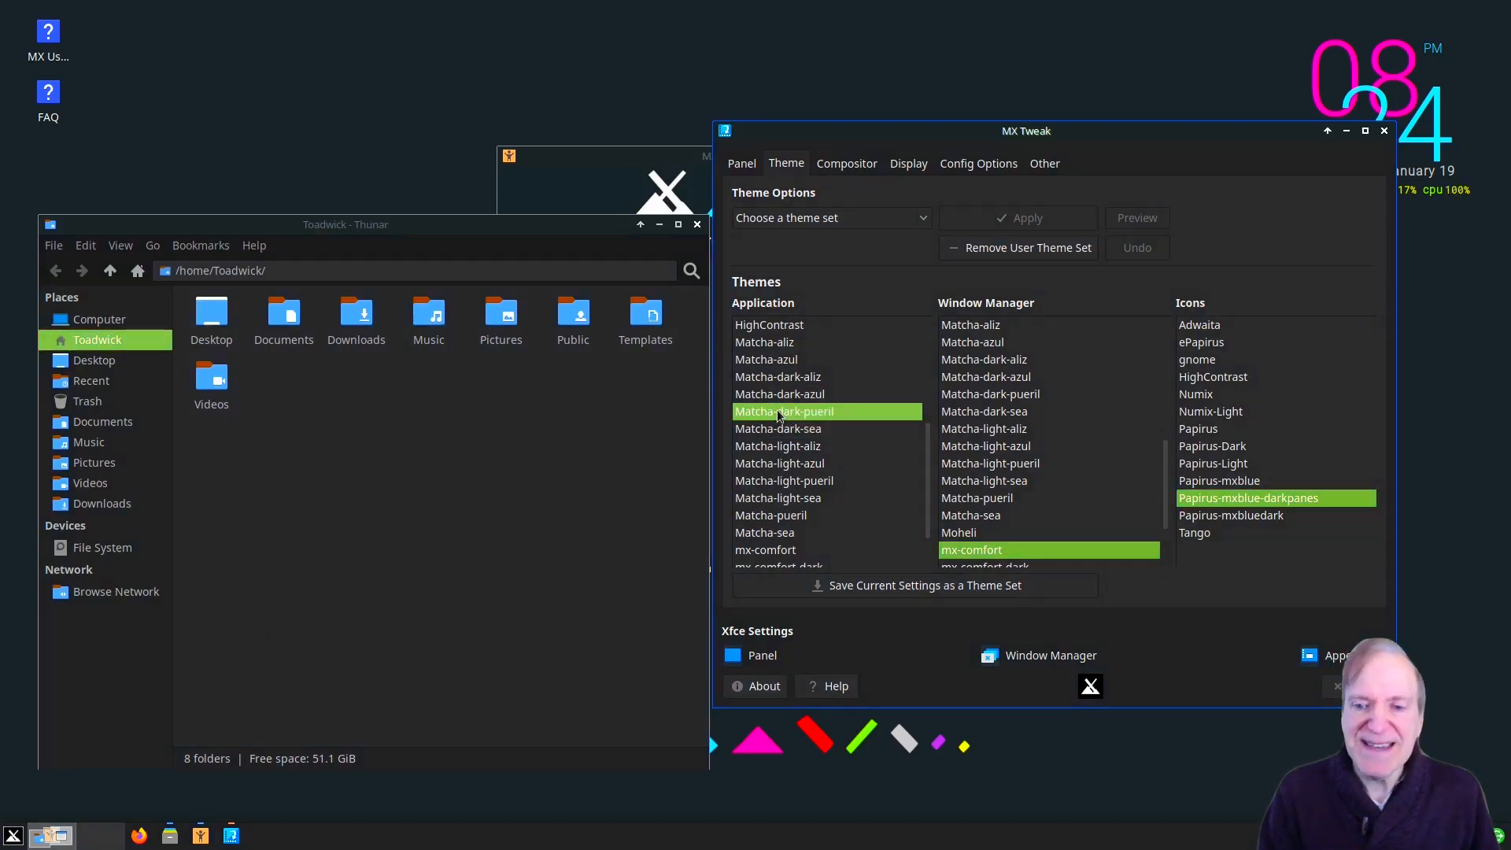
left_click(786, 463)
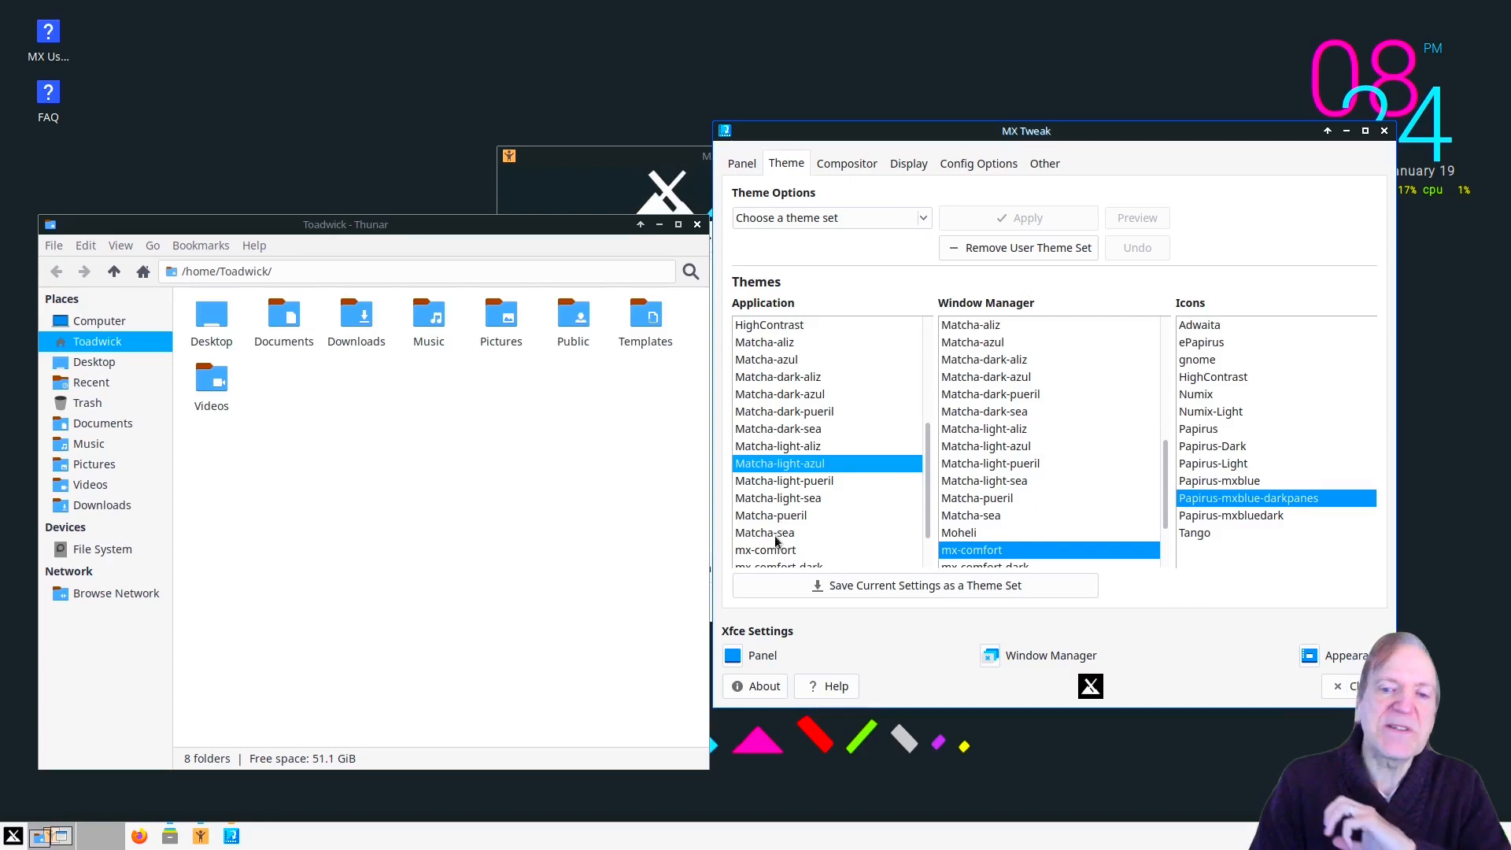
scroll(779, 532, "down", 1)
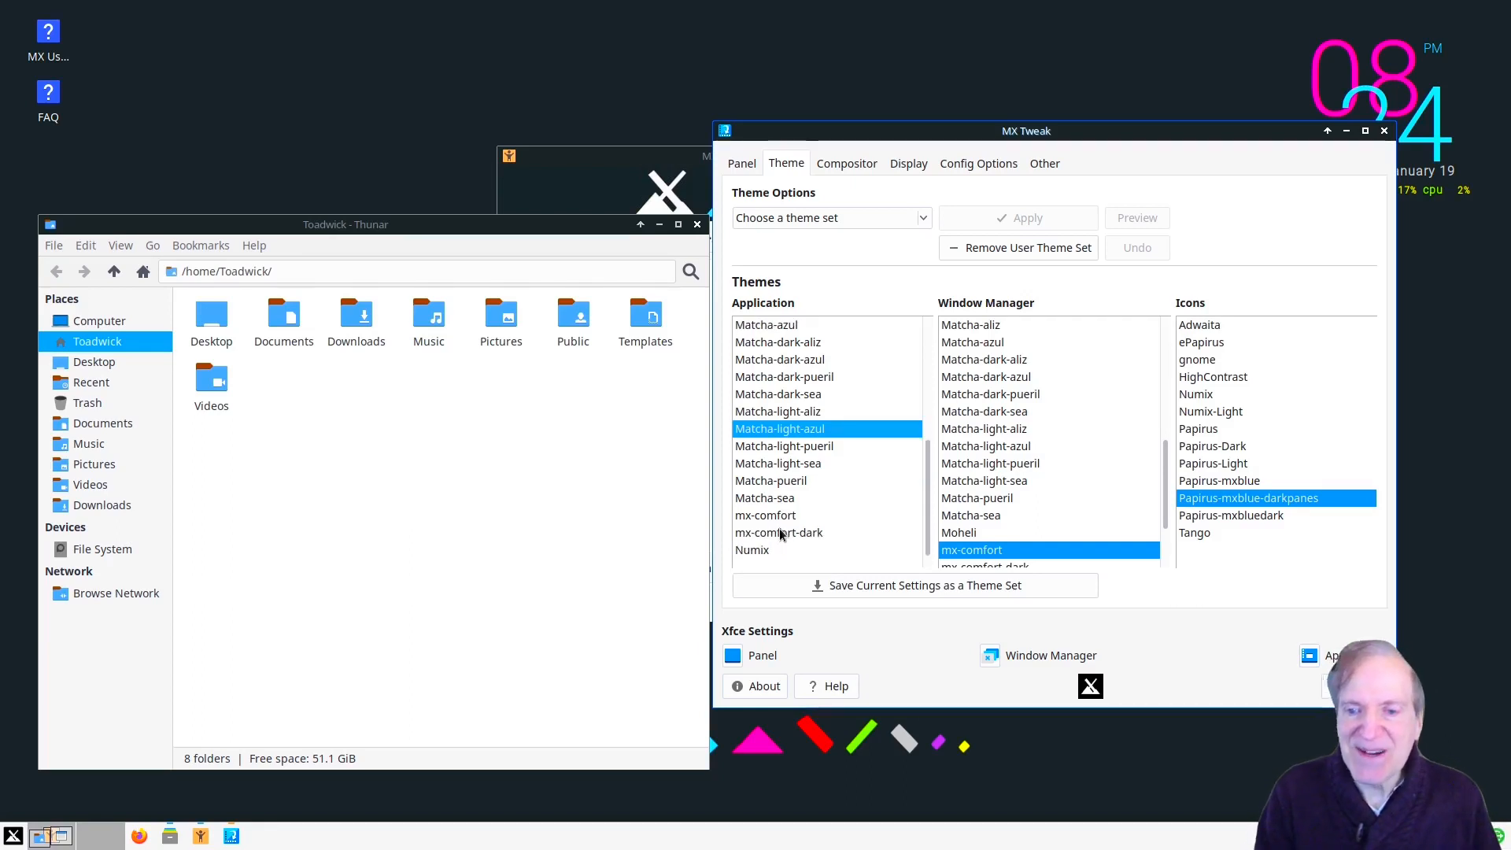
left_click(778, 532)
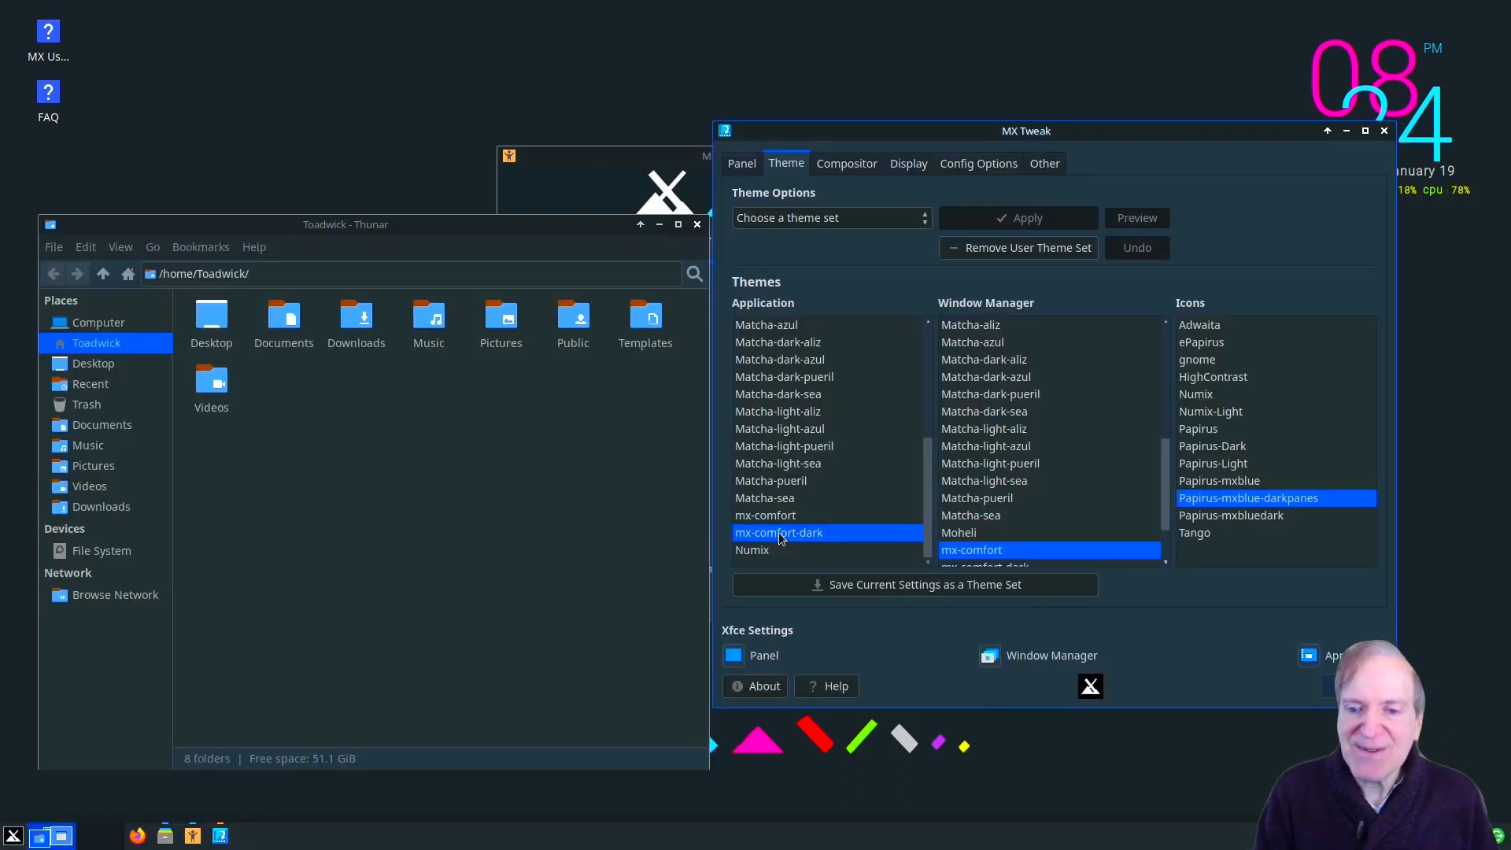
- Set the application theme to Greybird-dark-mx
left_click_drag(928, 496, 917, 363)
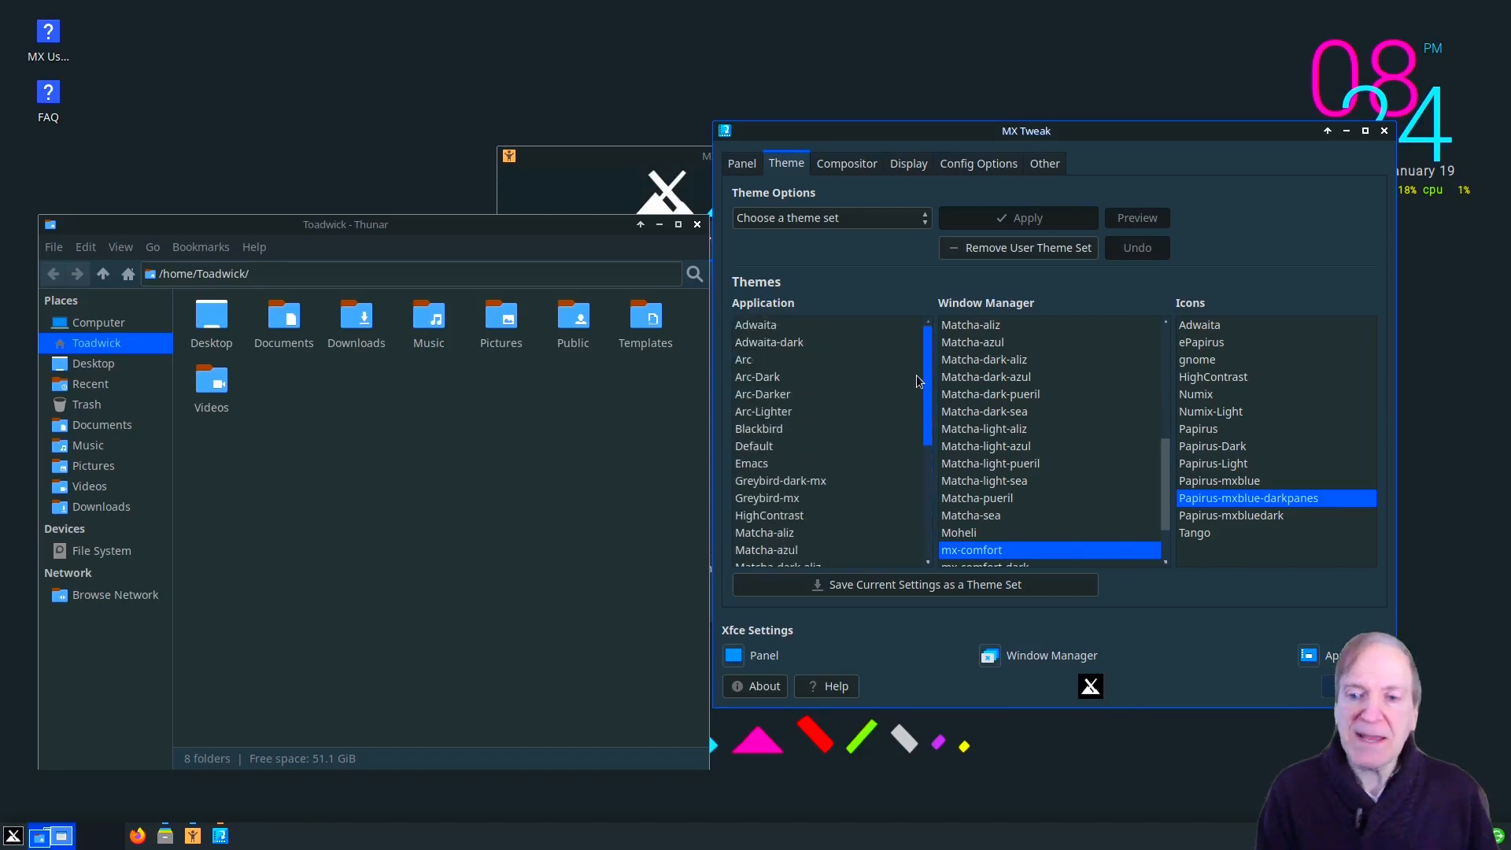
scroll(919, 393, "down", 1)
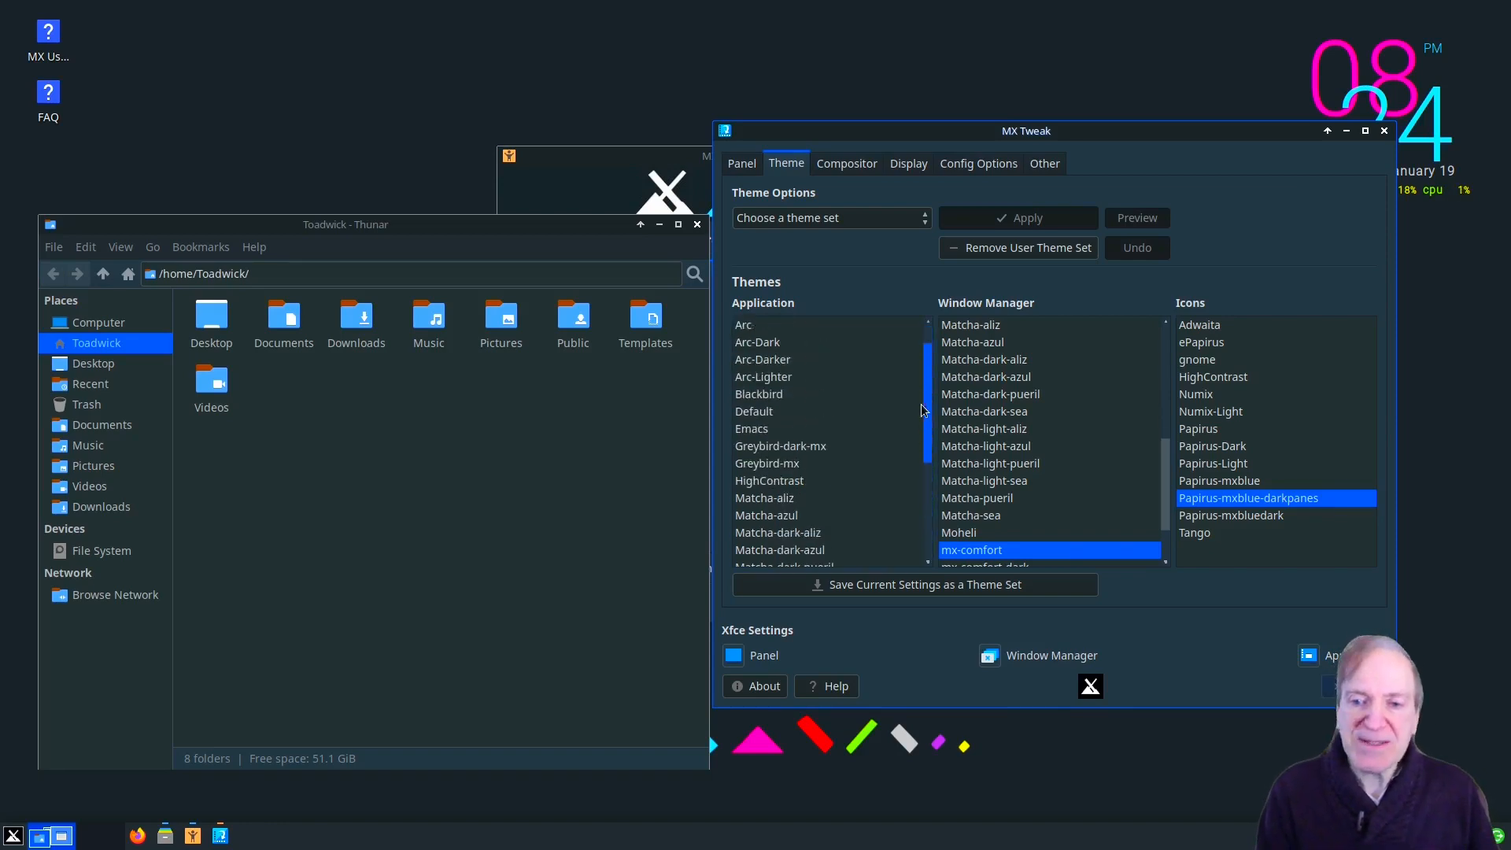
left_click(806, 445)
mouse_move(930, 406)
left_mouse_down()
mouse_move(928, 531)
mouse_move(921, 418)
left_mouse_up()
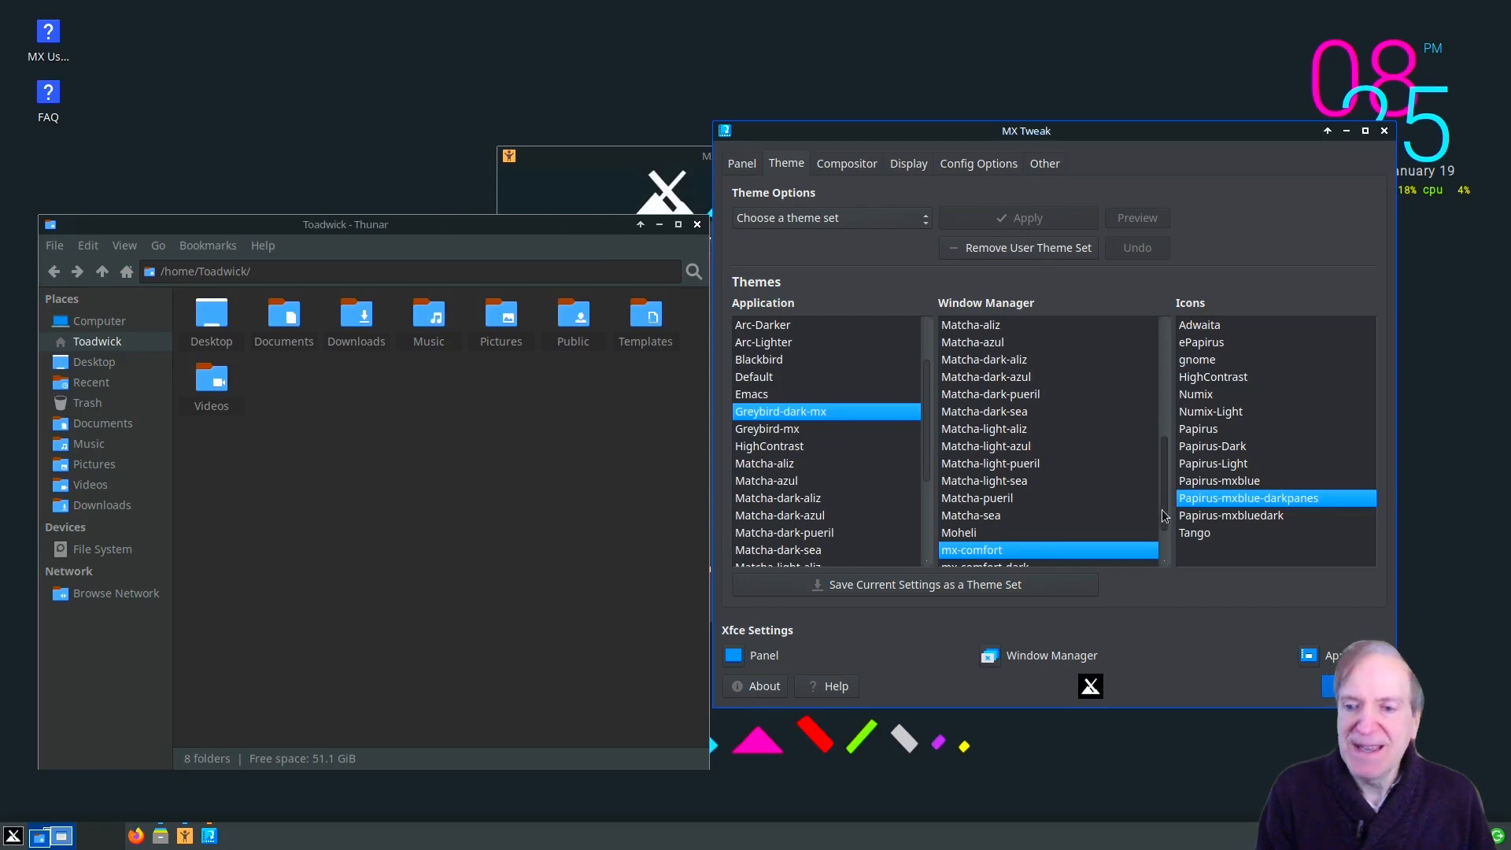
- Try the window manager themes Greybird-dark-mx and Greybird-thick-border, and settle on Matcha-dark-pueril
left_click_drag(1162, 508, 1155, 440)
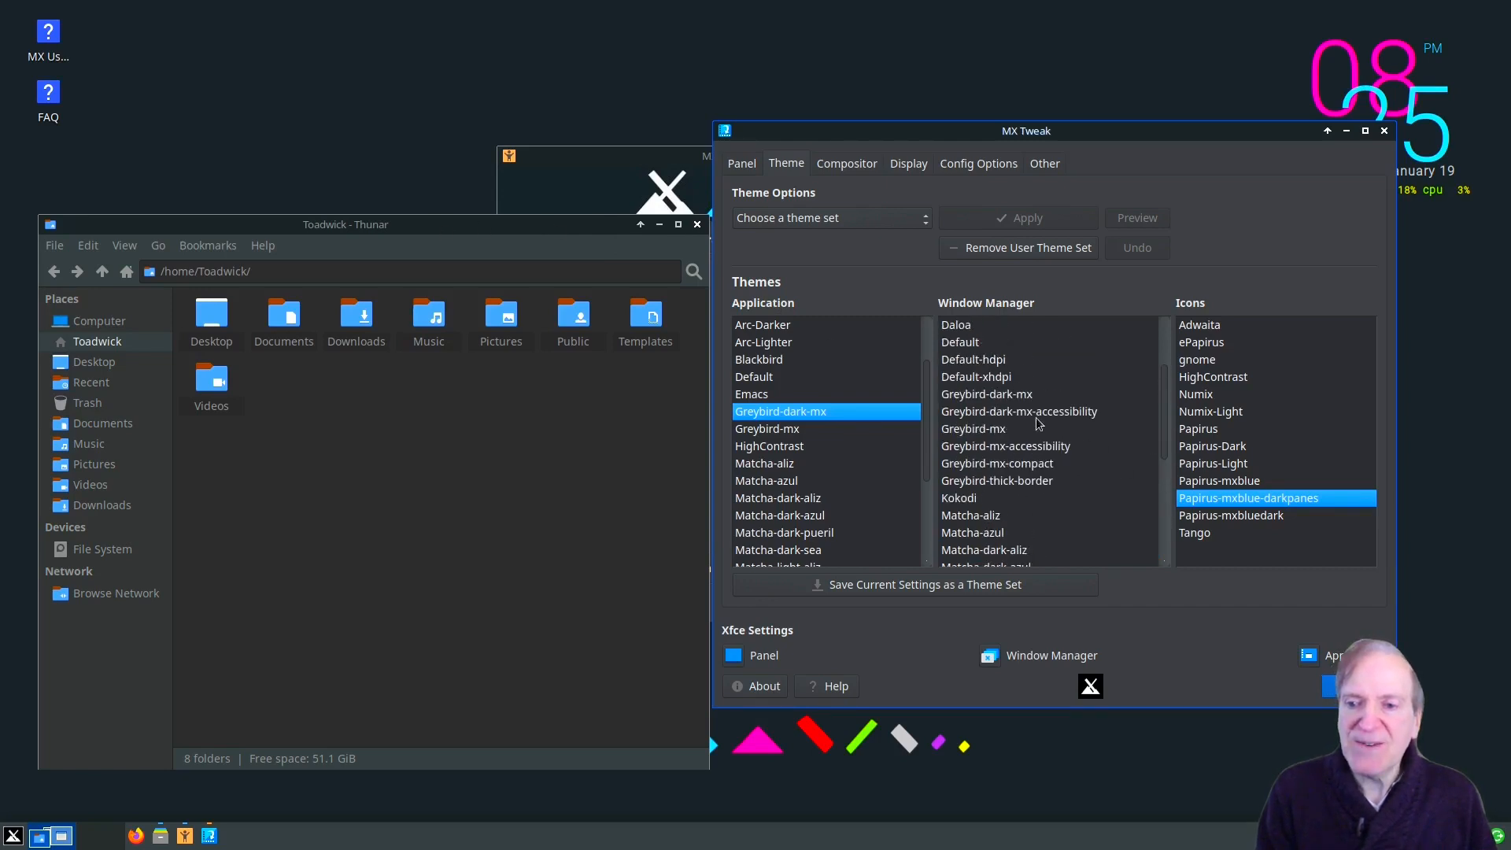
left_click(985, 396)
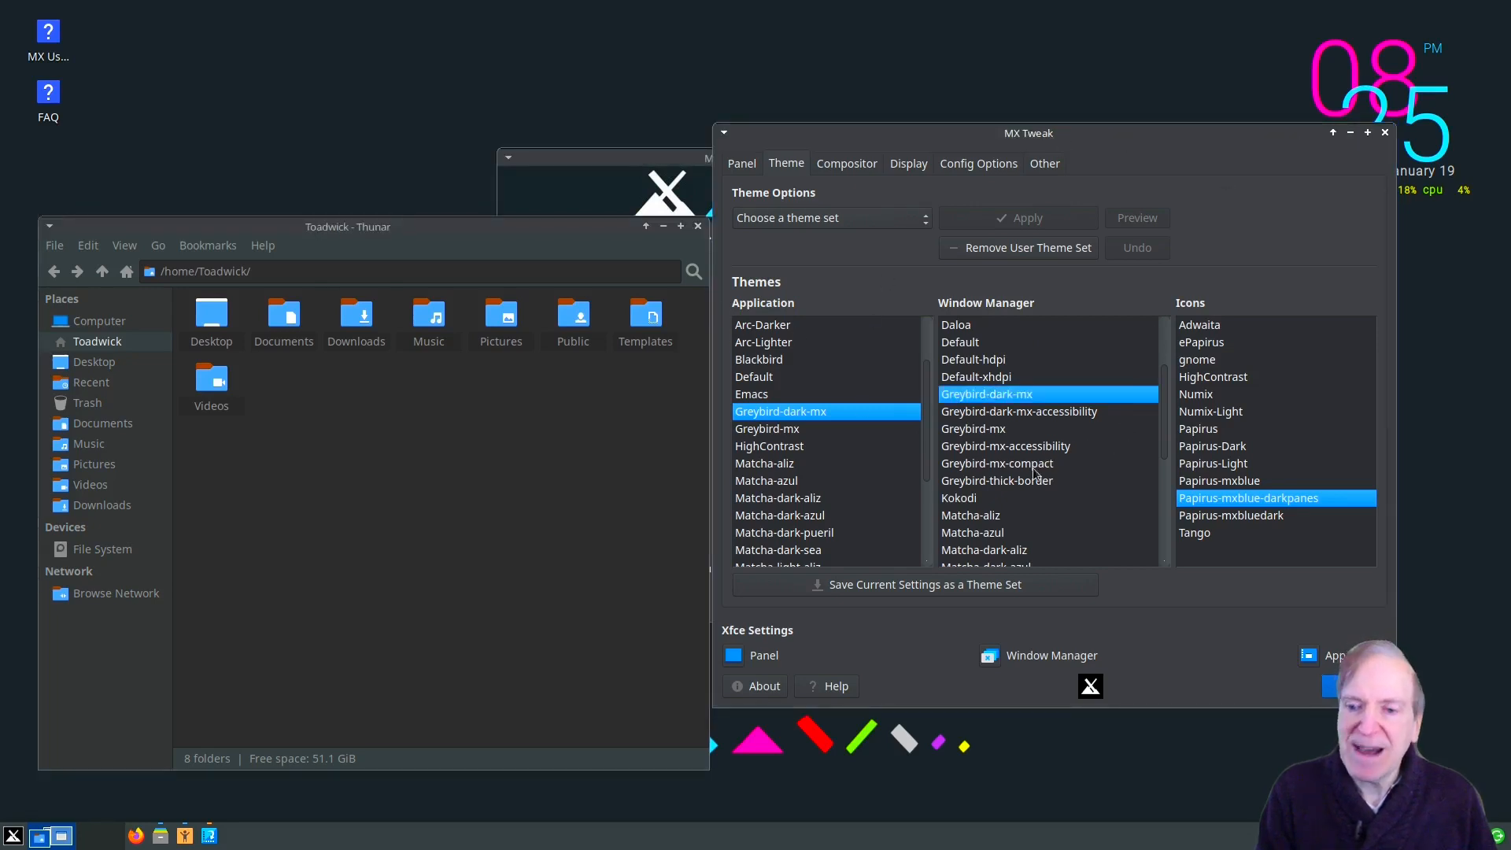
scroll(1033, 477, "down", 3)
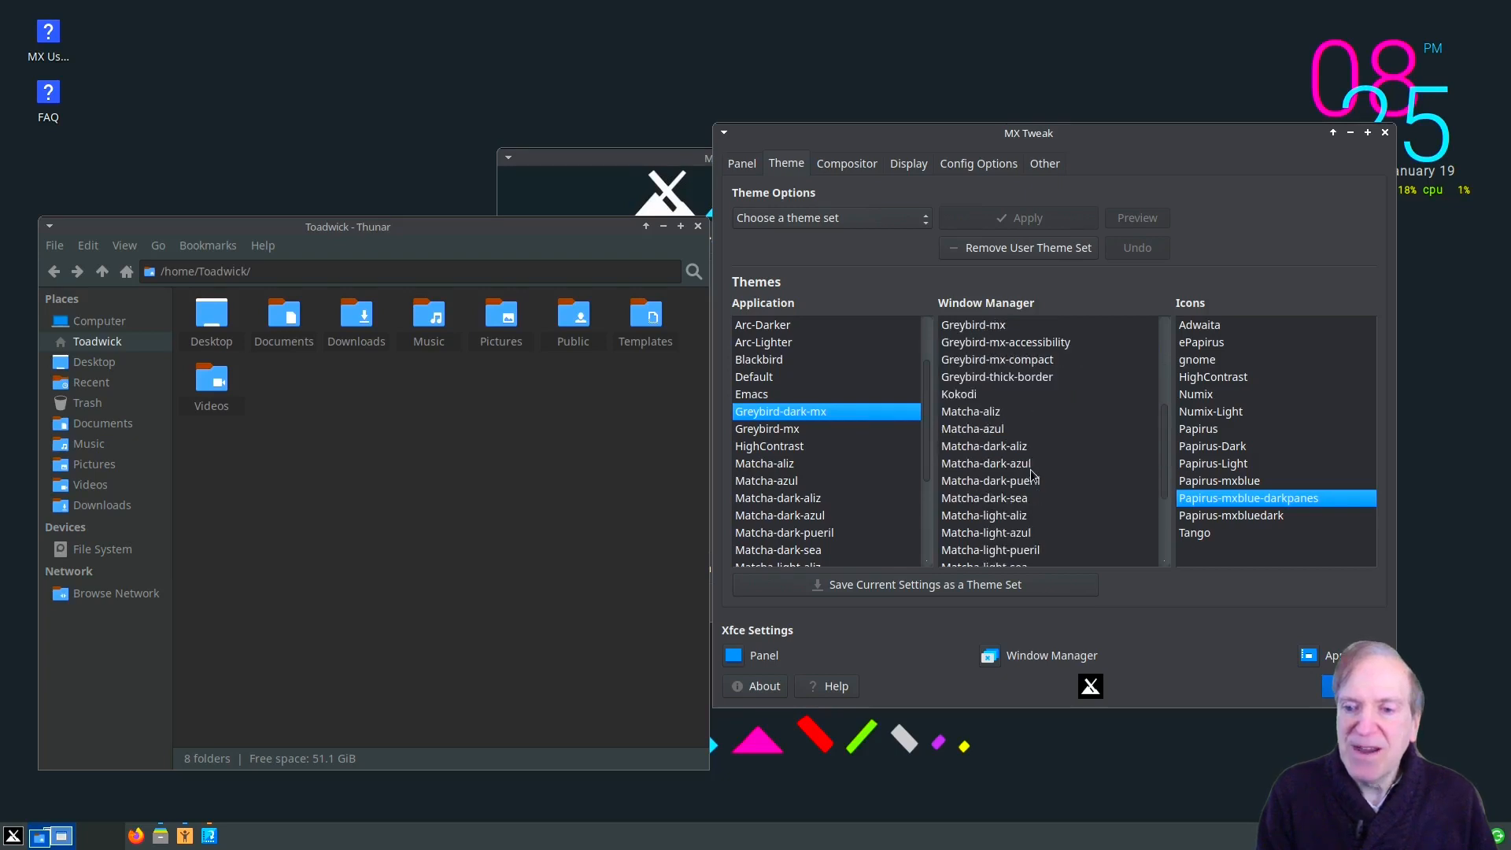
left_click(1013, 377)
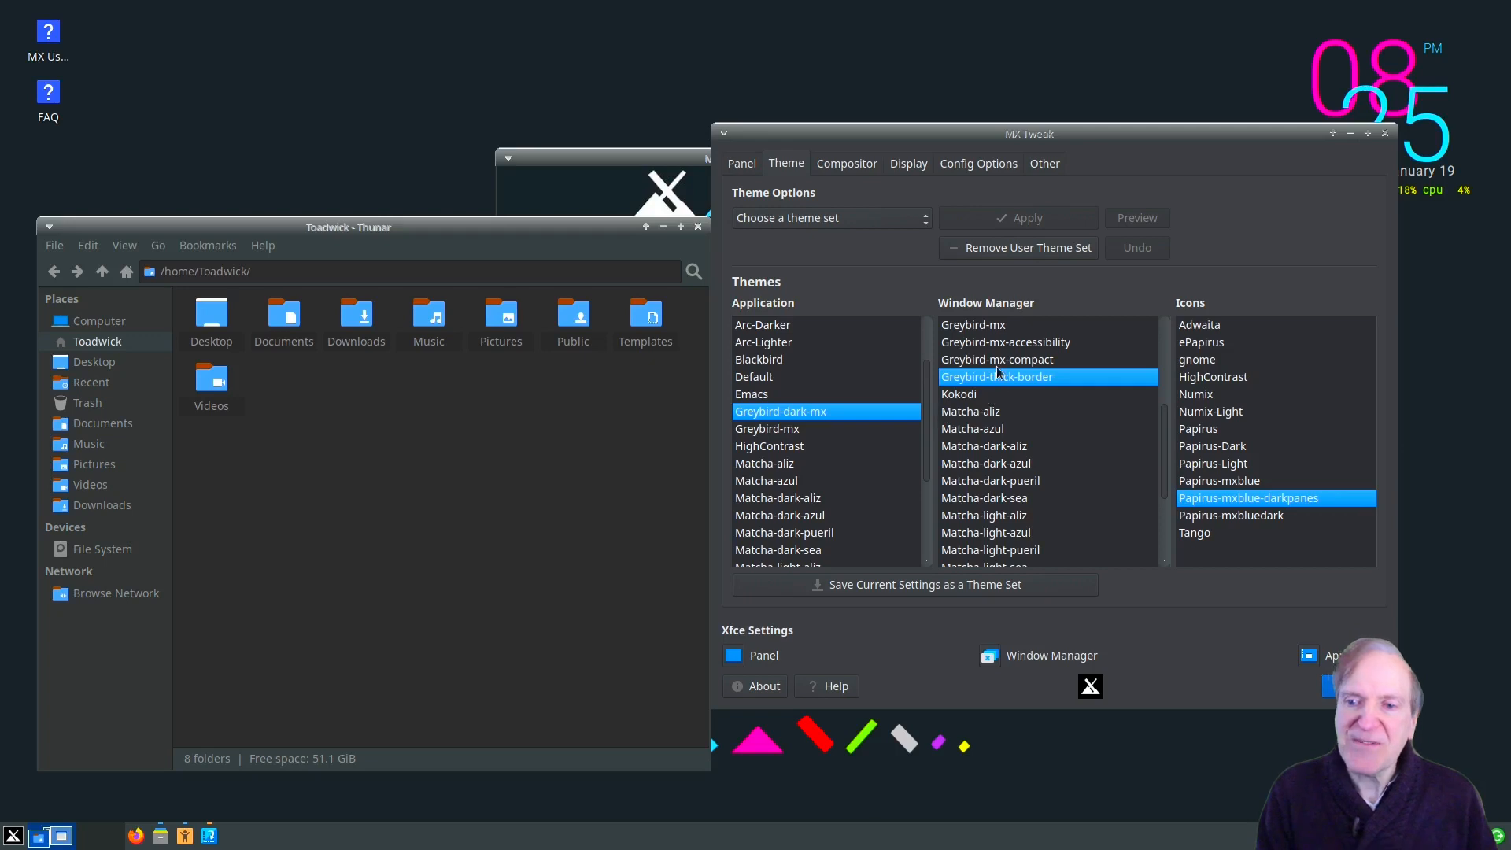
scroll(991, 521, "down", 1)
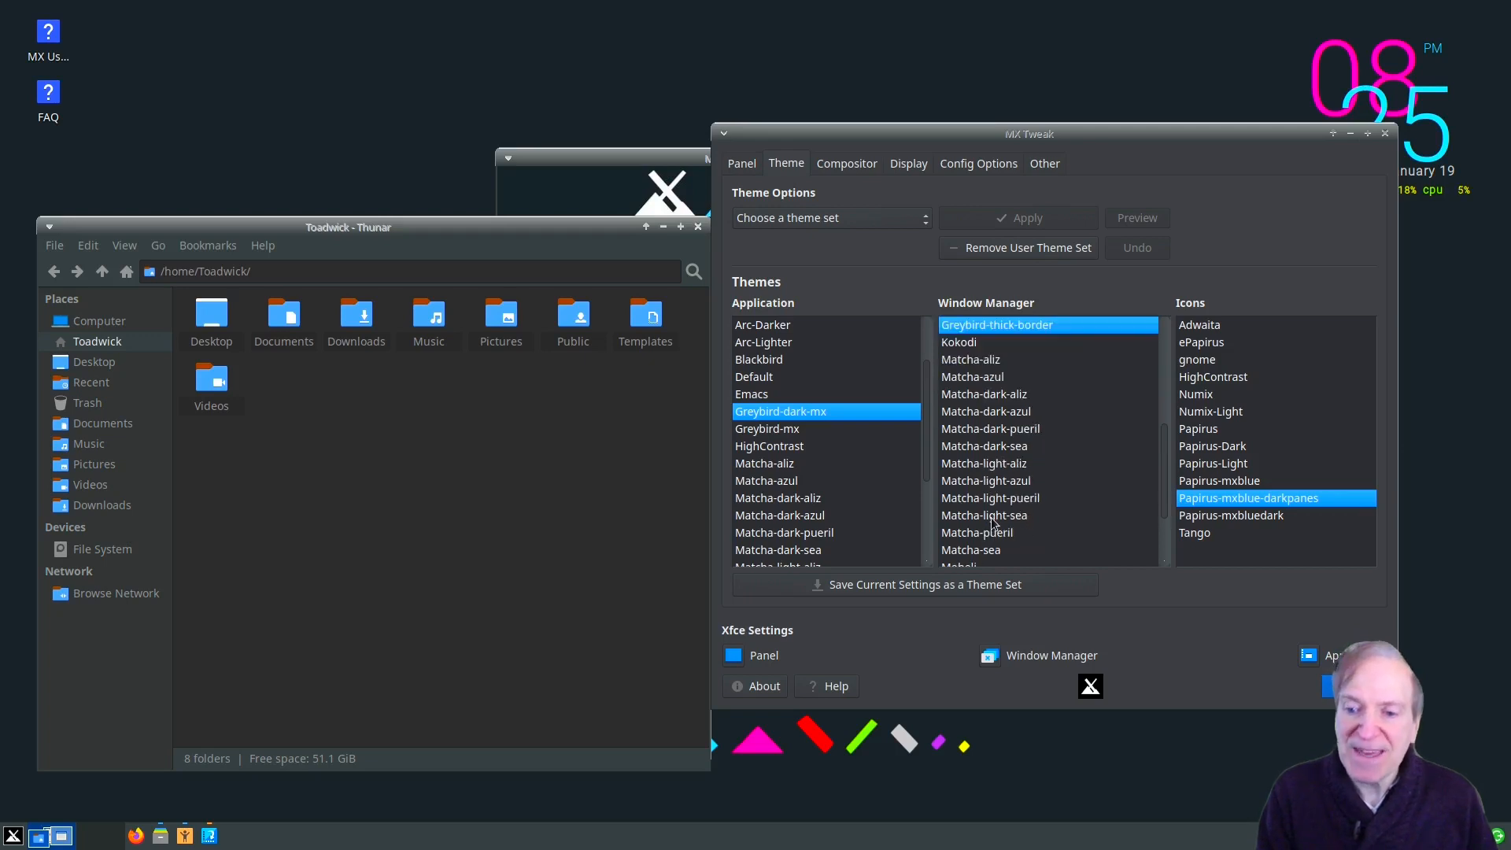
left_click(998, 430)
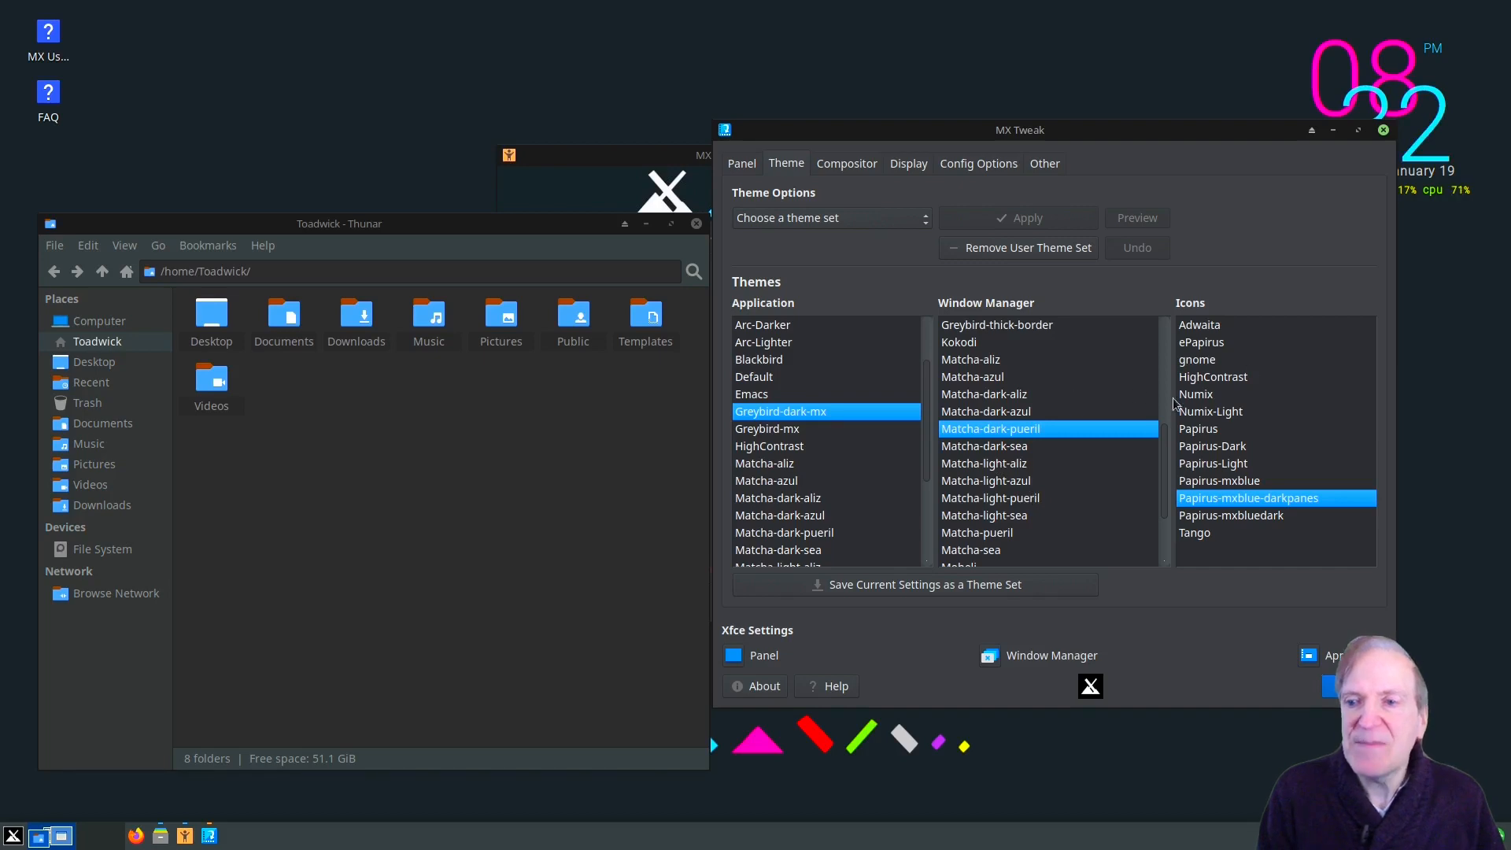
- Compare the Papirus-Dark, Numix, gnome, Adwaita and Tango icon themes, and settle on Numix
left_click(1210, 447)
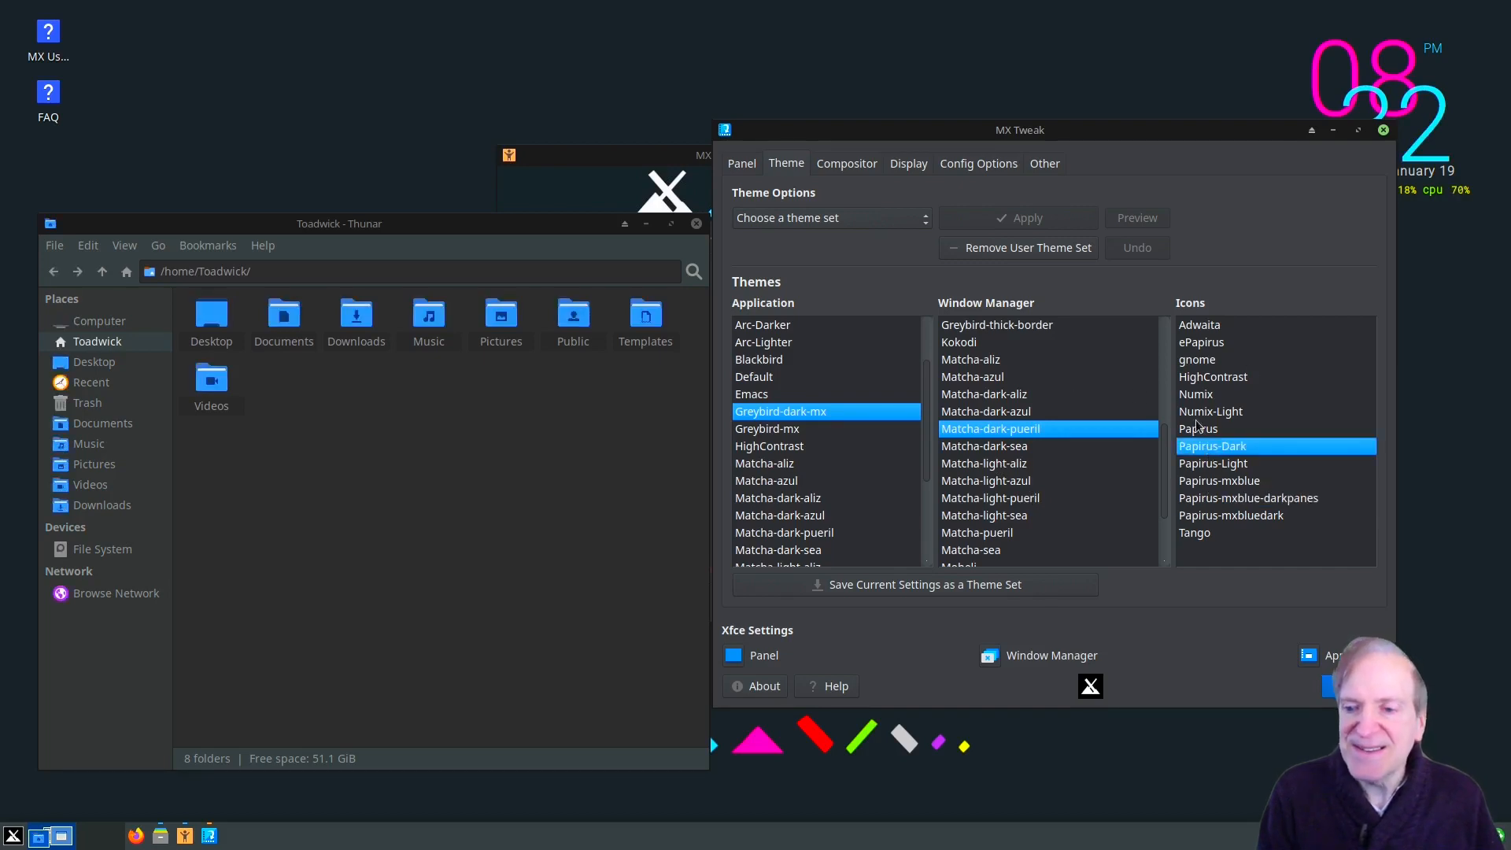
left_click(1193, 395)
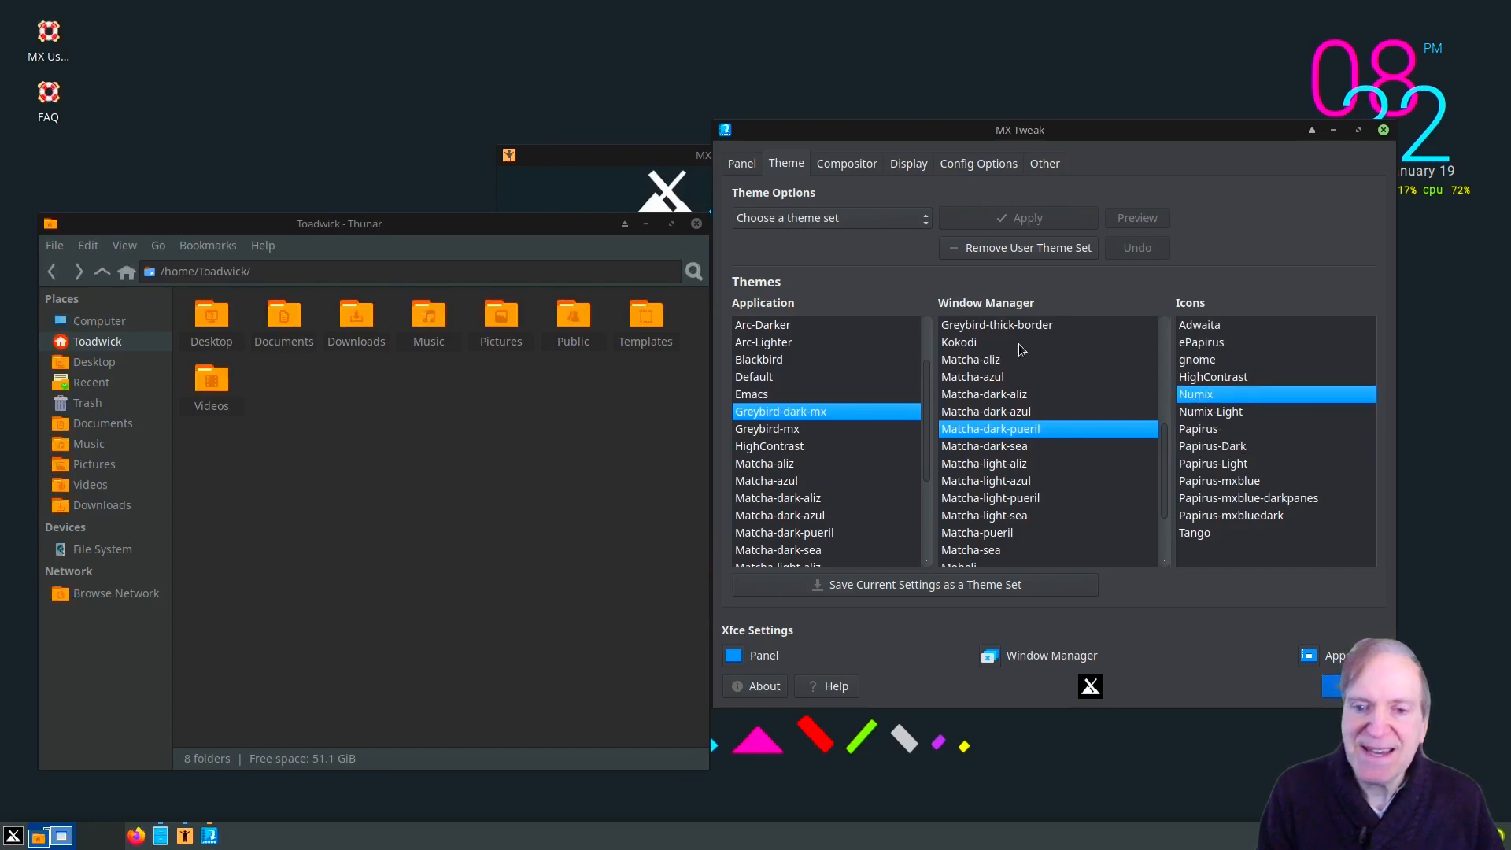
left_click(1186, 363)
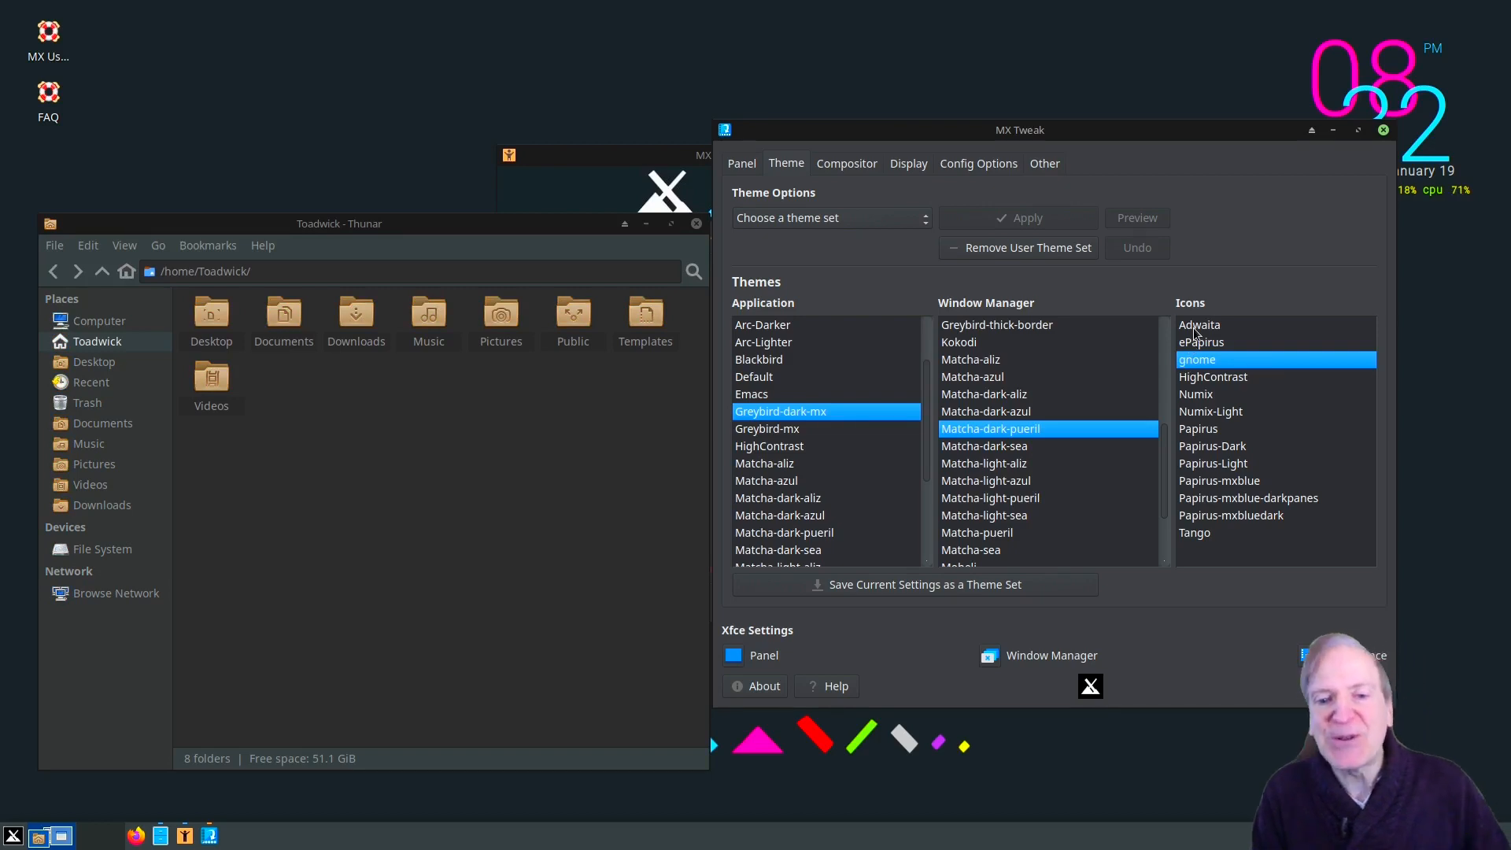
left_click(1193, 328)
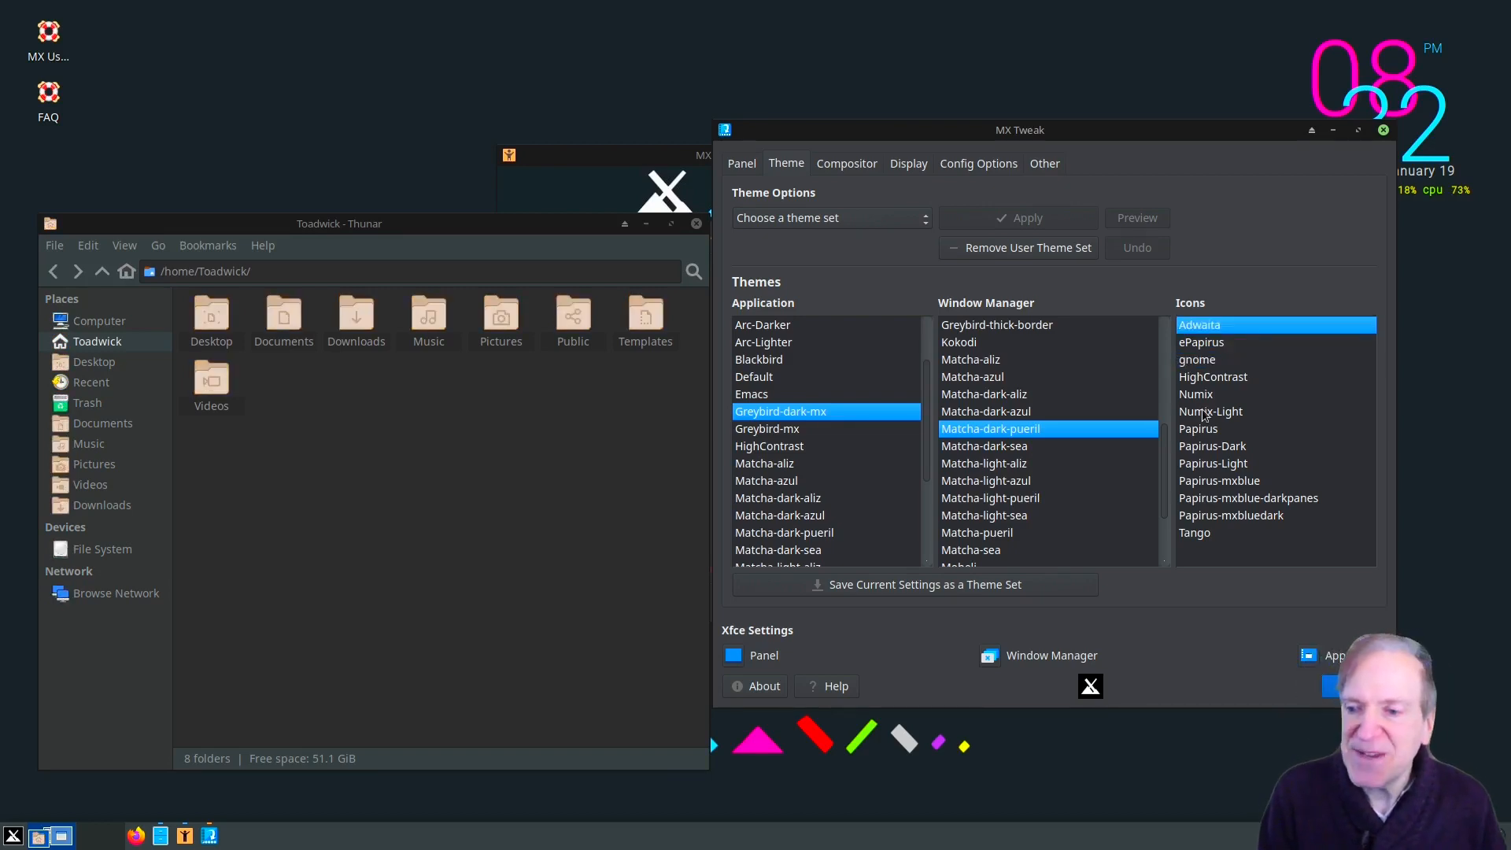
left_click(1201, 535)
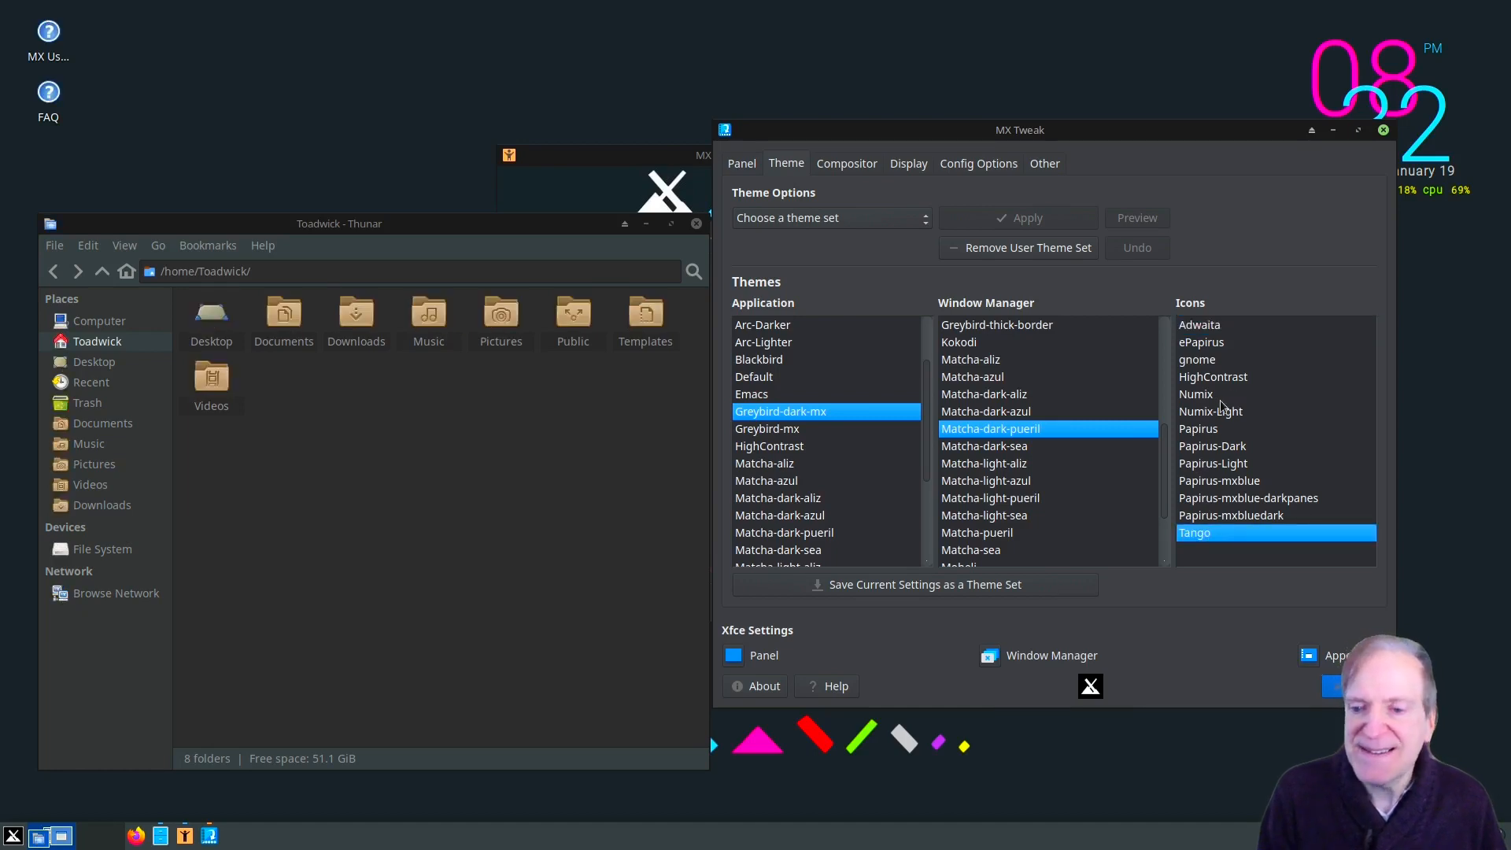
left_click(1194, 396)
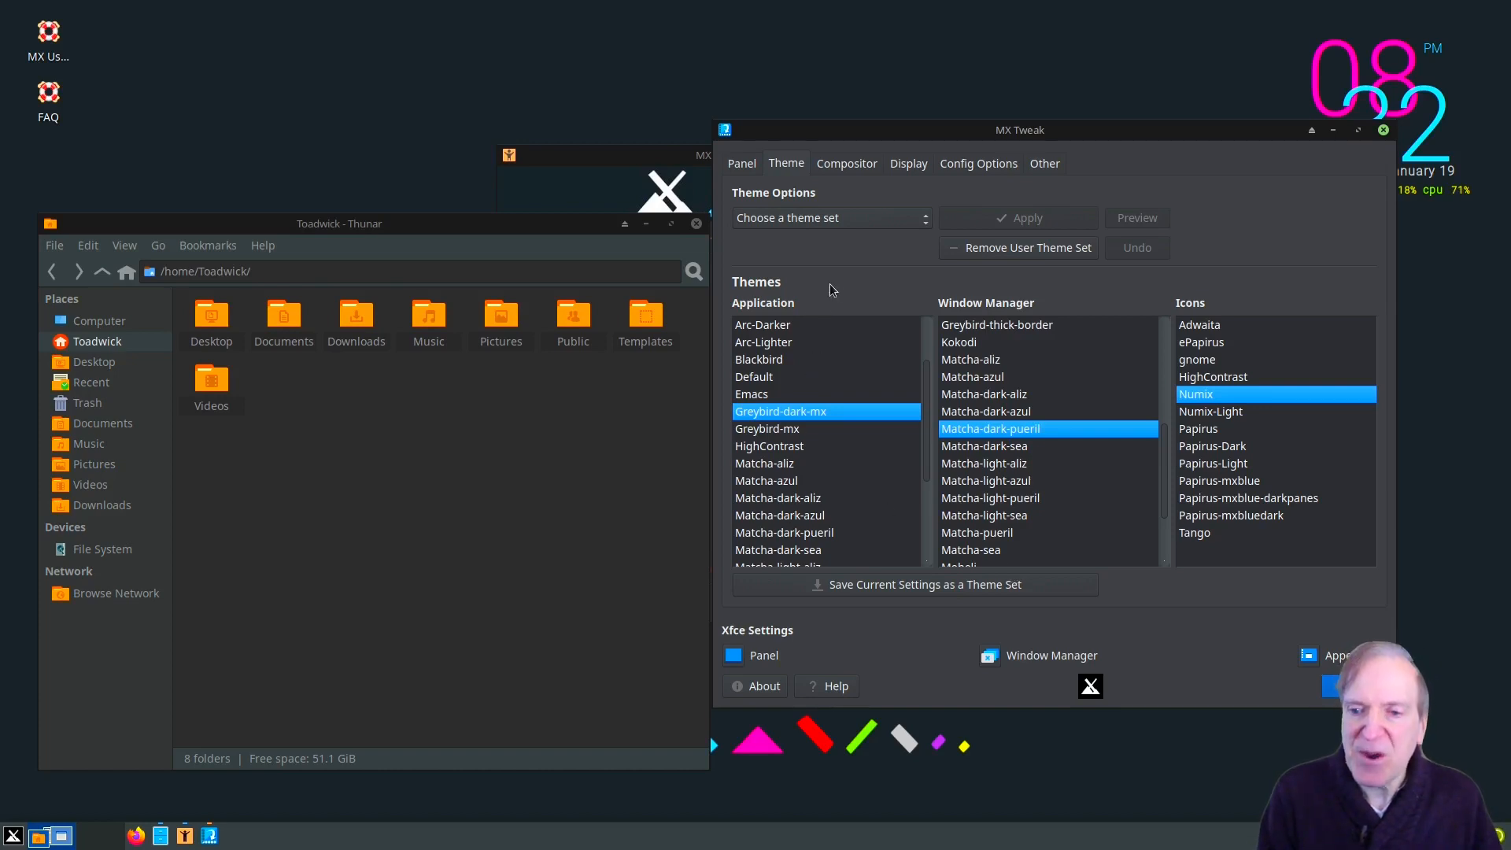
- Review the available compositor and VBlank choices in the Compositor settings without changing them
left_click(843, 168)
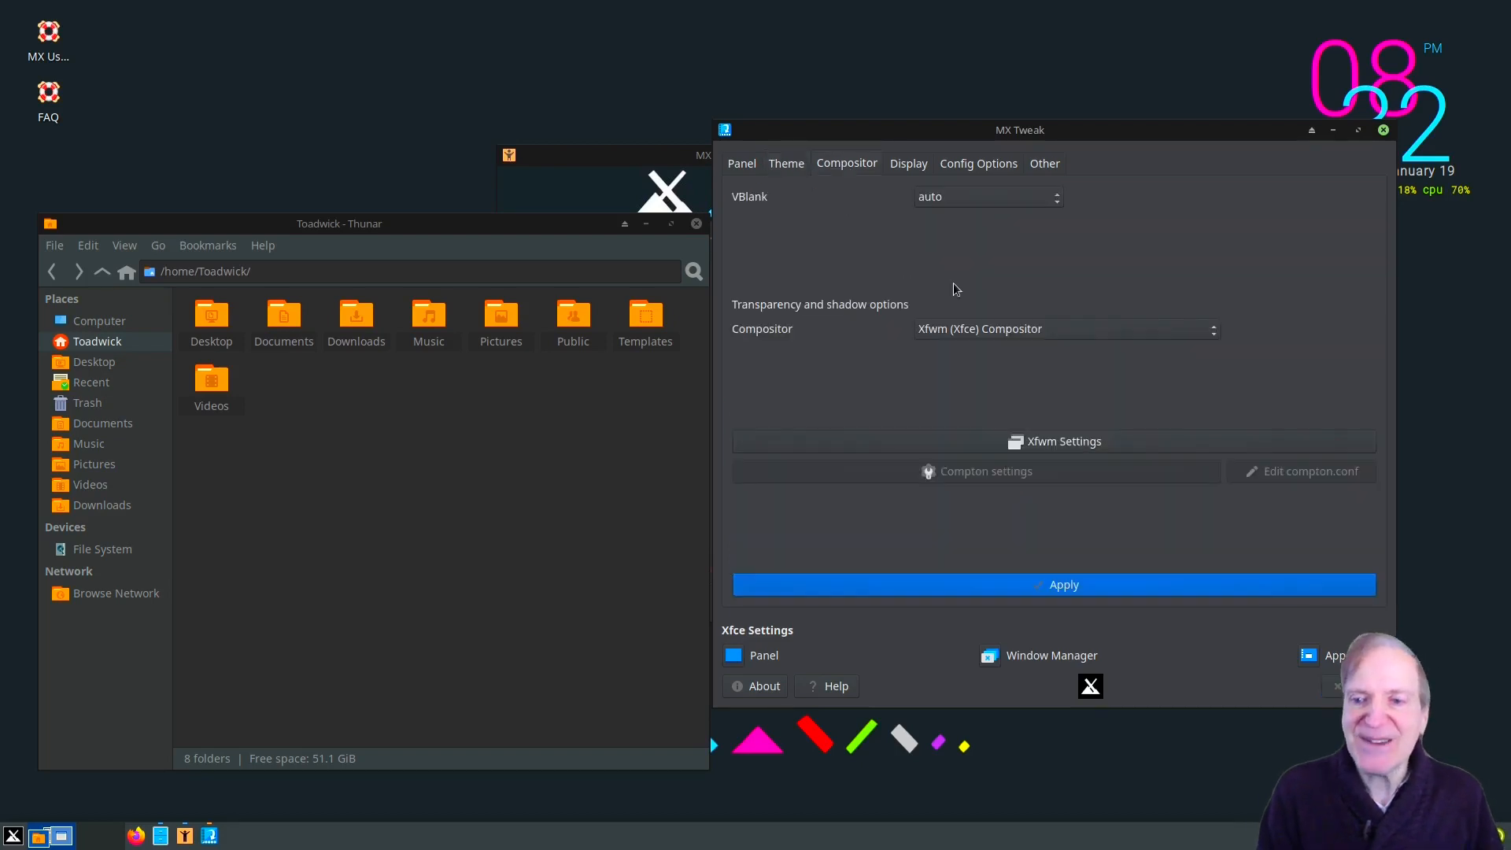
left_click(1212, 331)
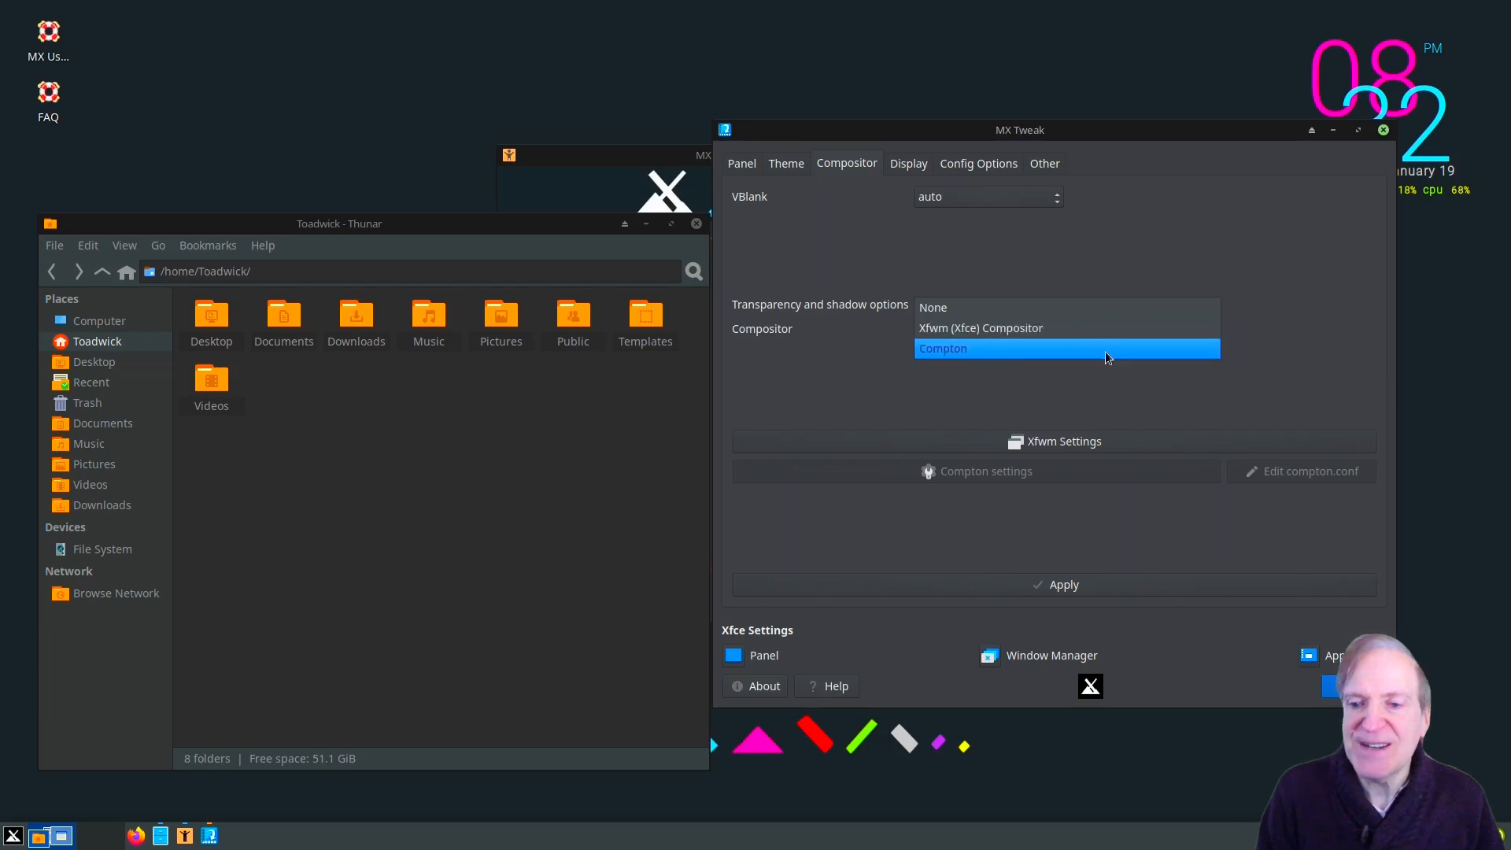
left_click(1295, 324)
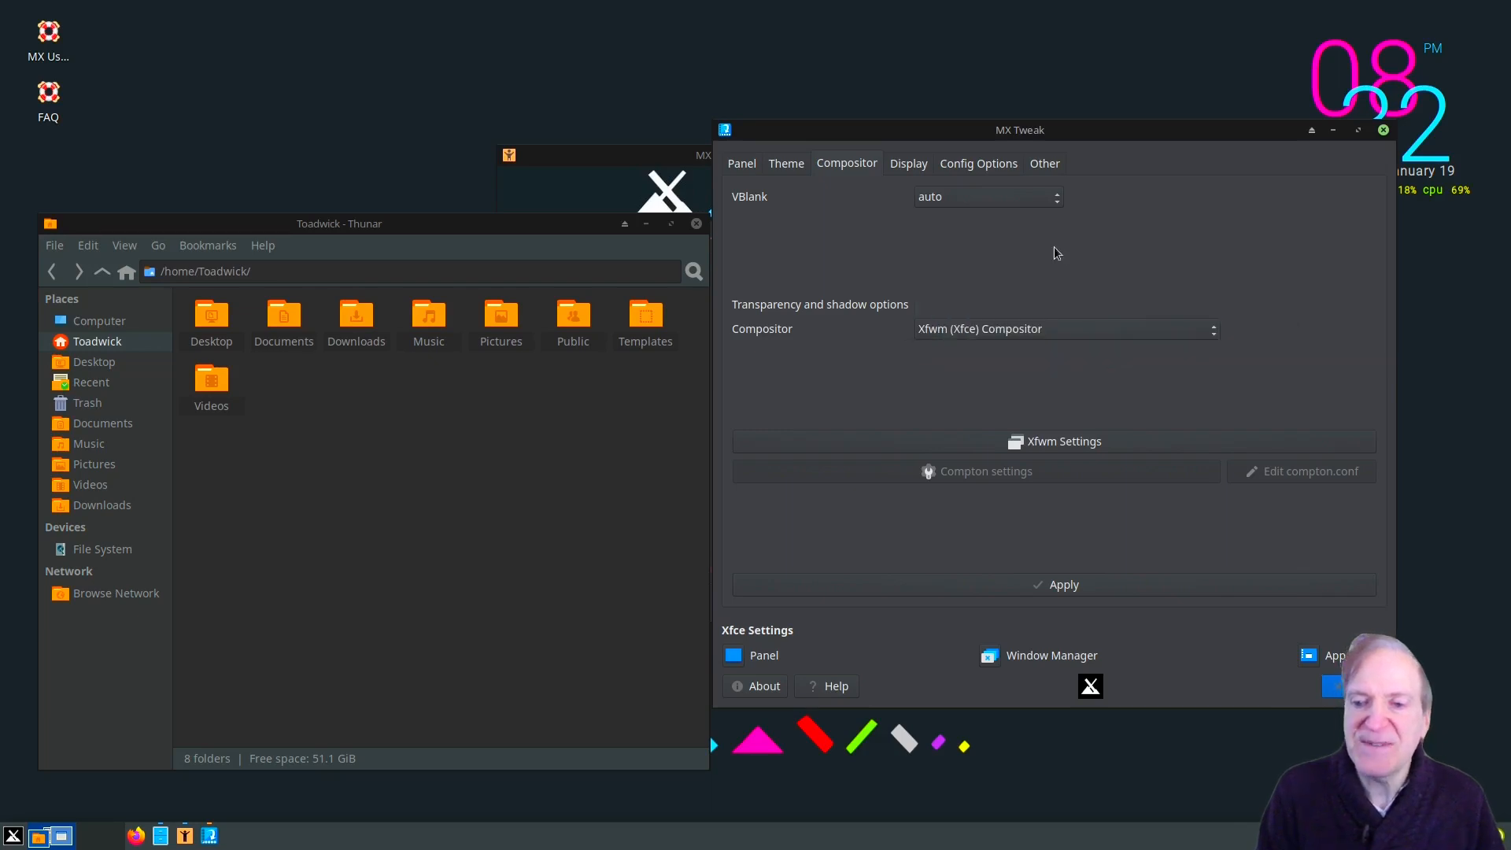
left_click(1056, 199)
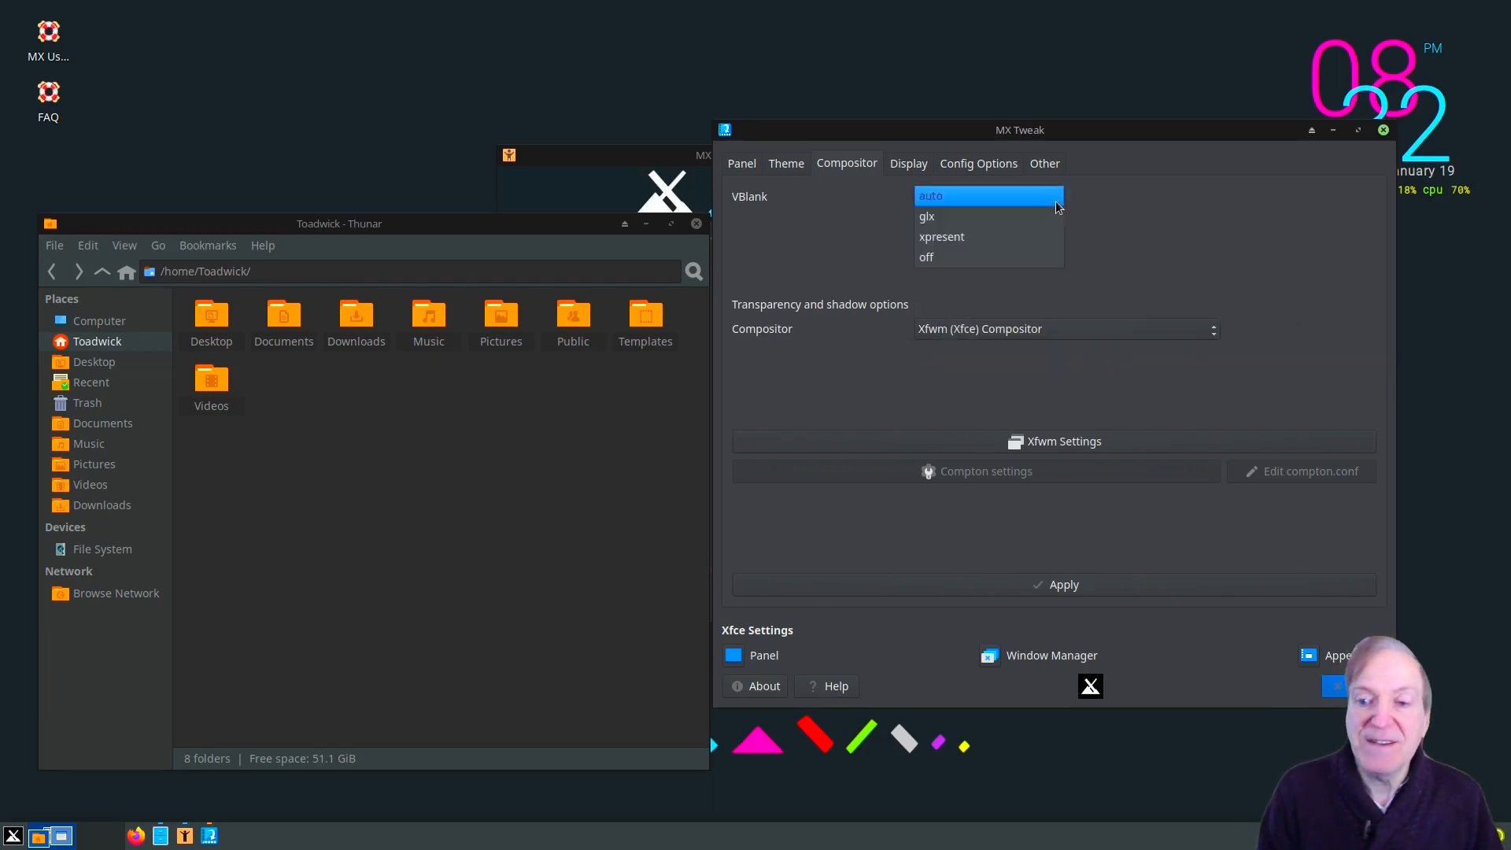
left_click(1105, 207)
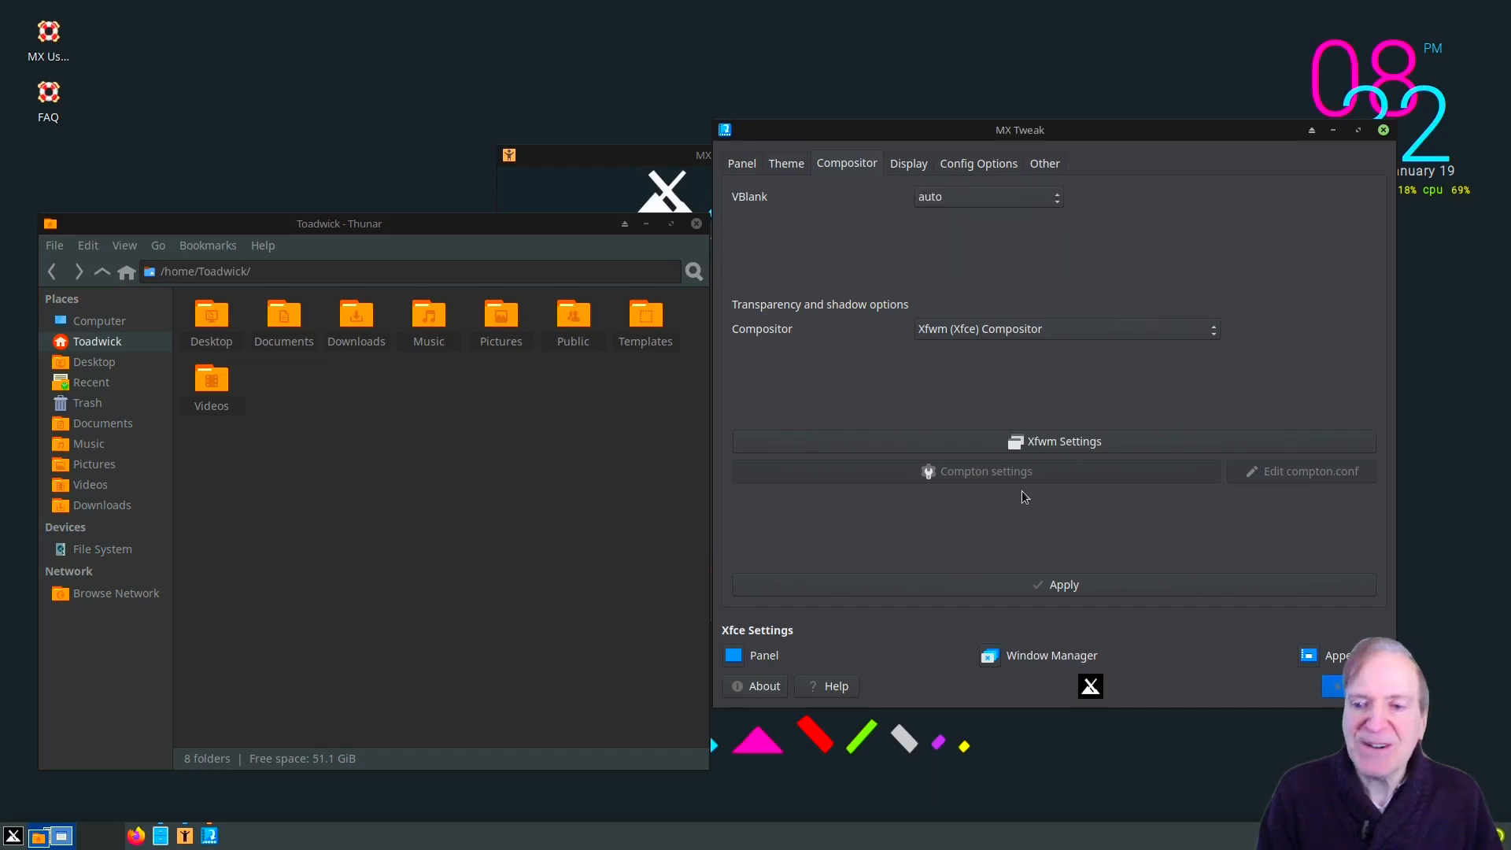
- Look through the Display, Config Options, Other and Panel settings of MX Tweak
left_click(909, 163)
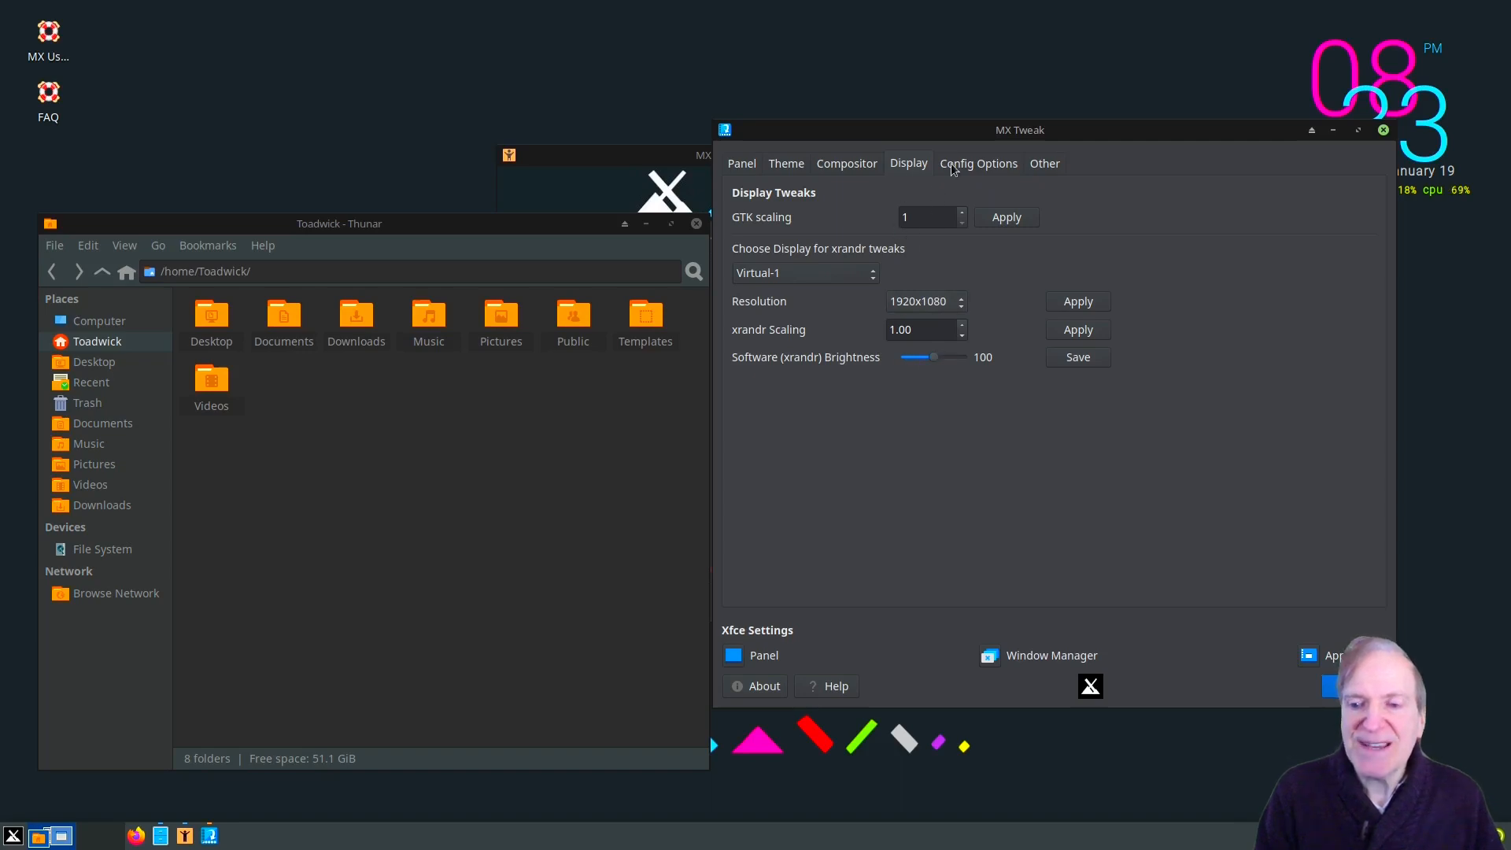
left_click(973, 164)
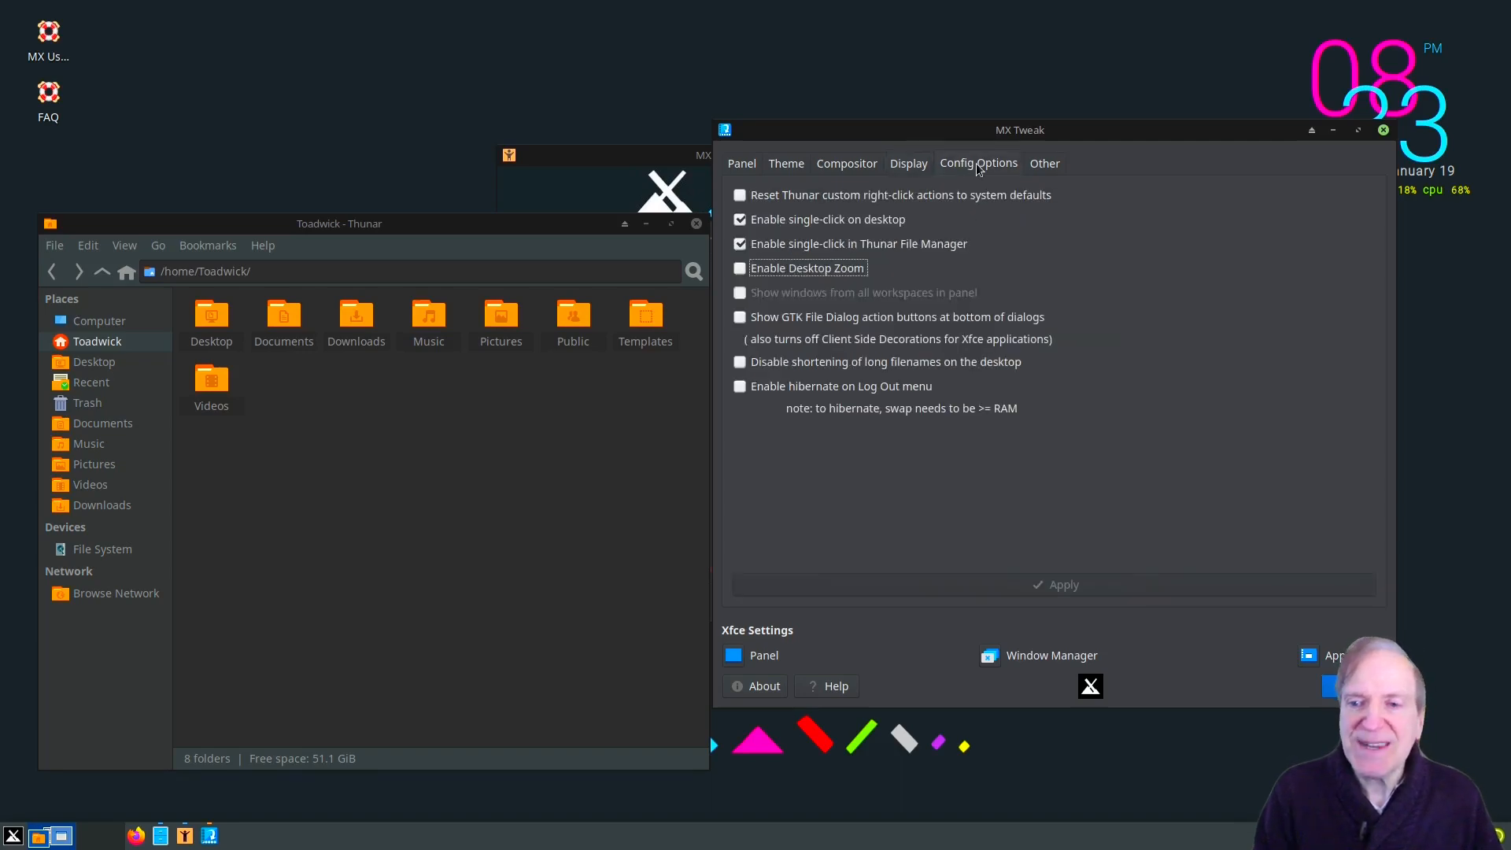
left_click(1042, 165)
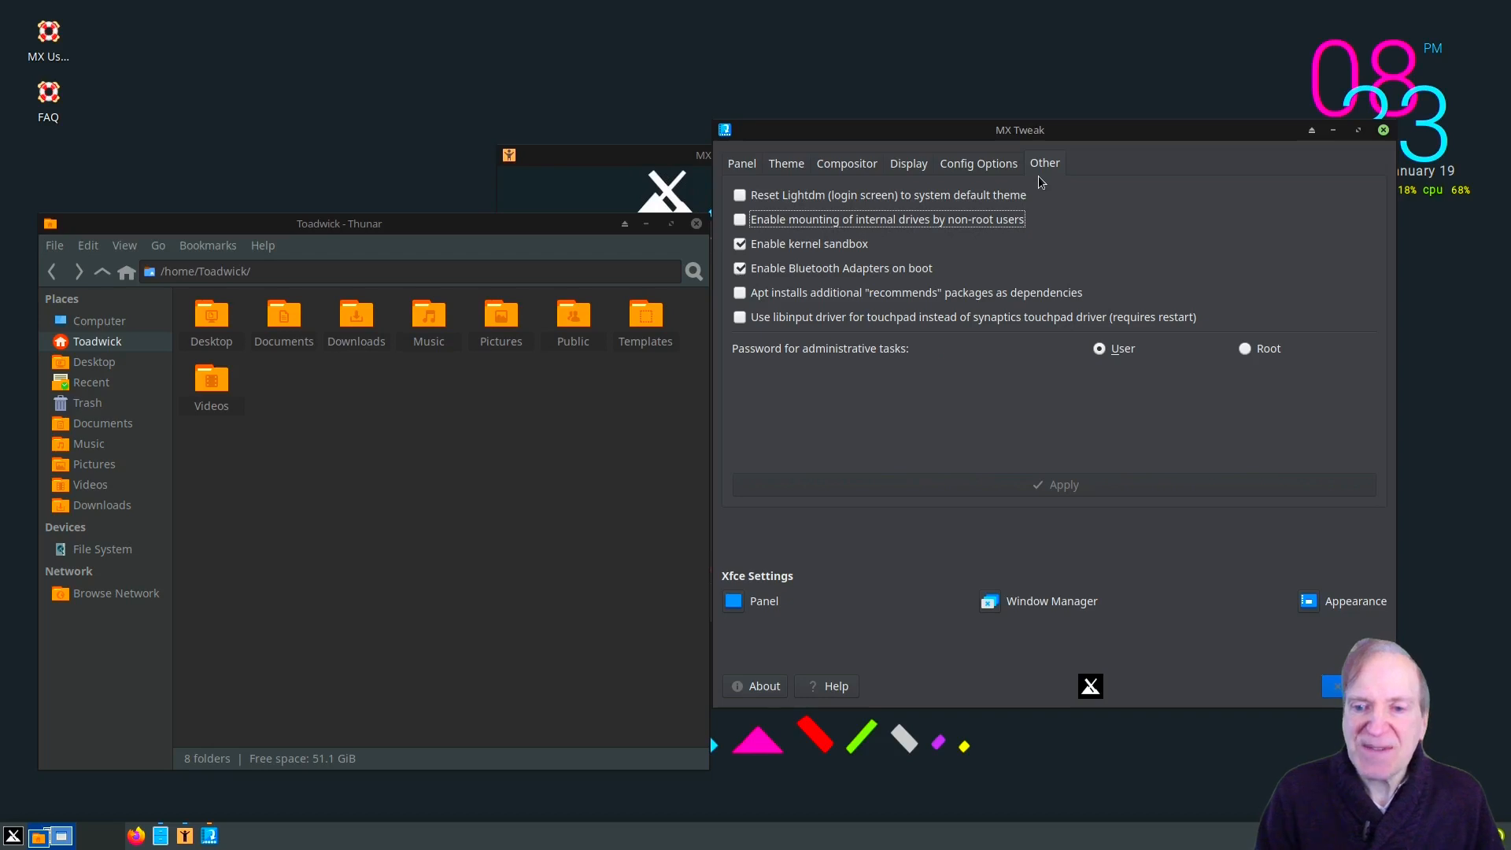
left_click(743, 165)
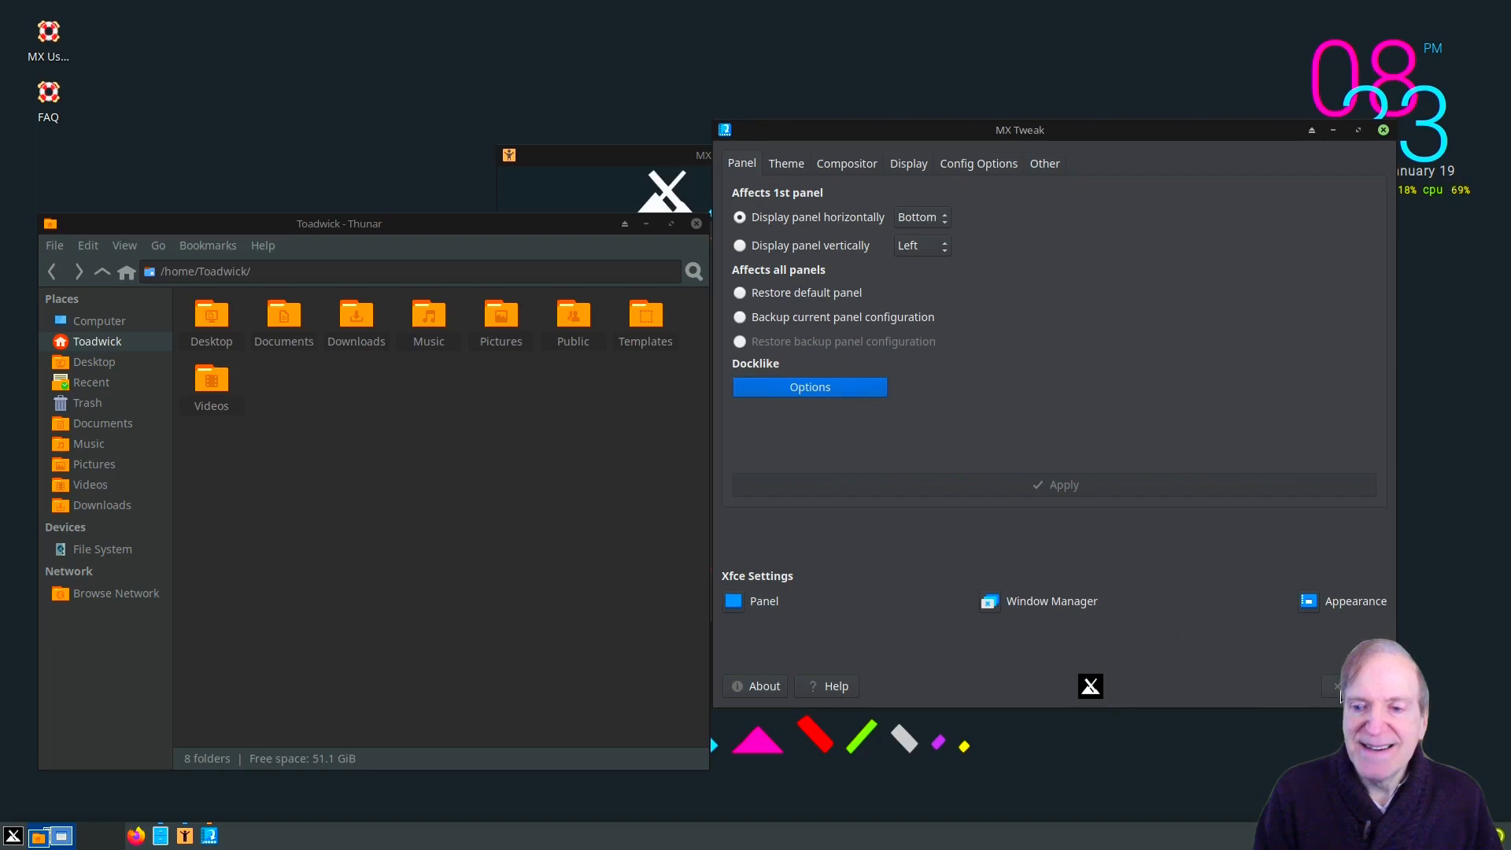
- Close MX Tweak and MX Tools, and bring the MX Welcome window in front of the file manager
left_click(1352, 686)
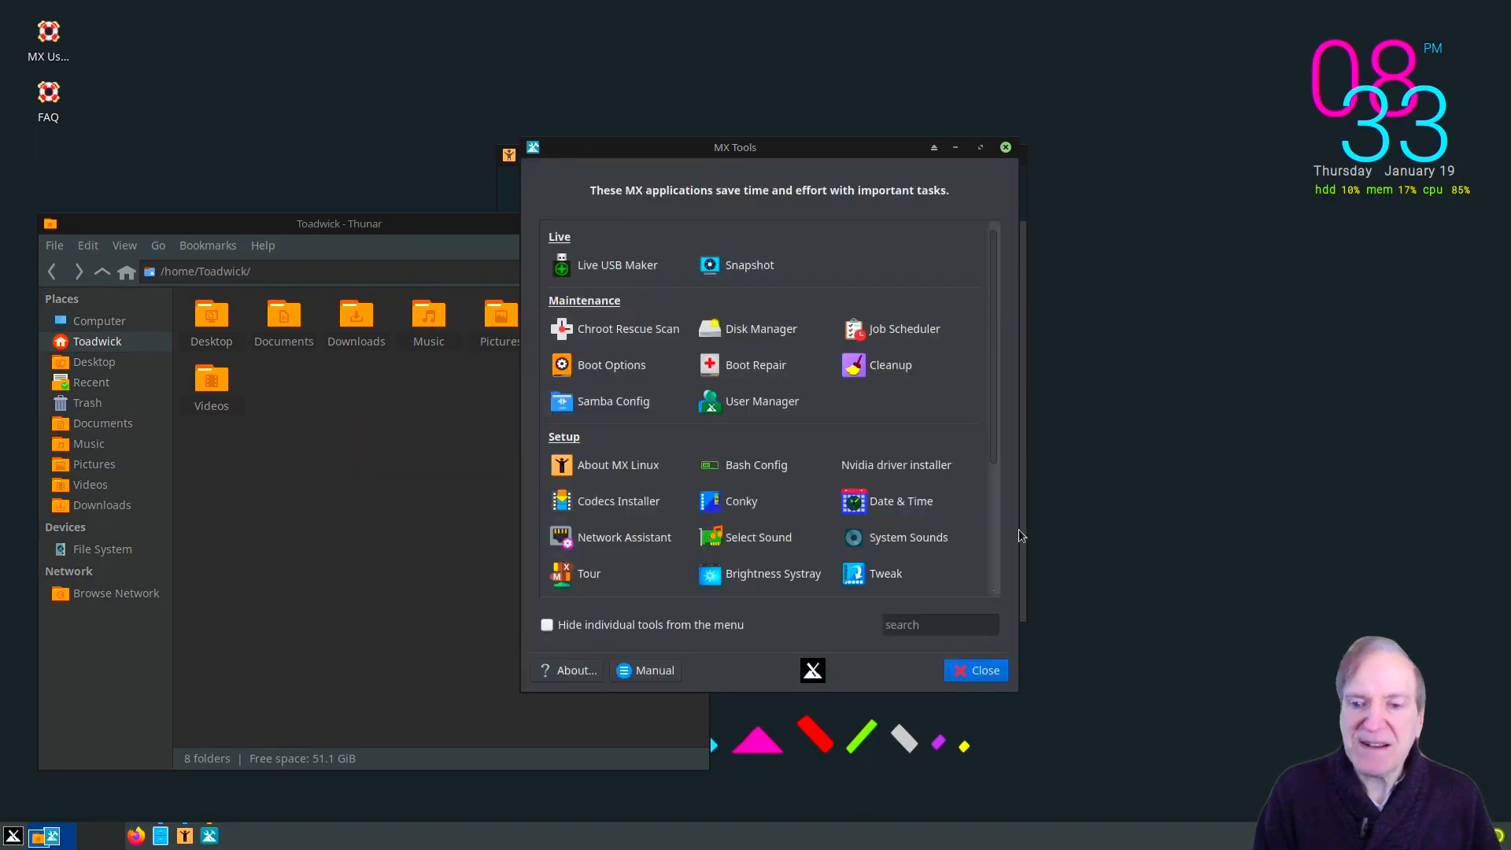
left_click_drag(801, 153, 1002, 144)
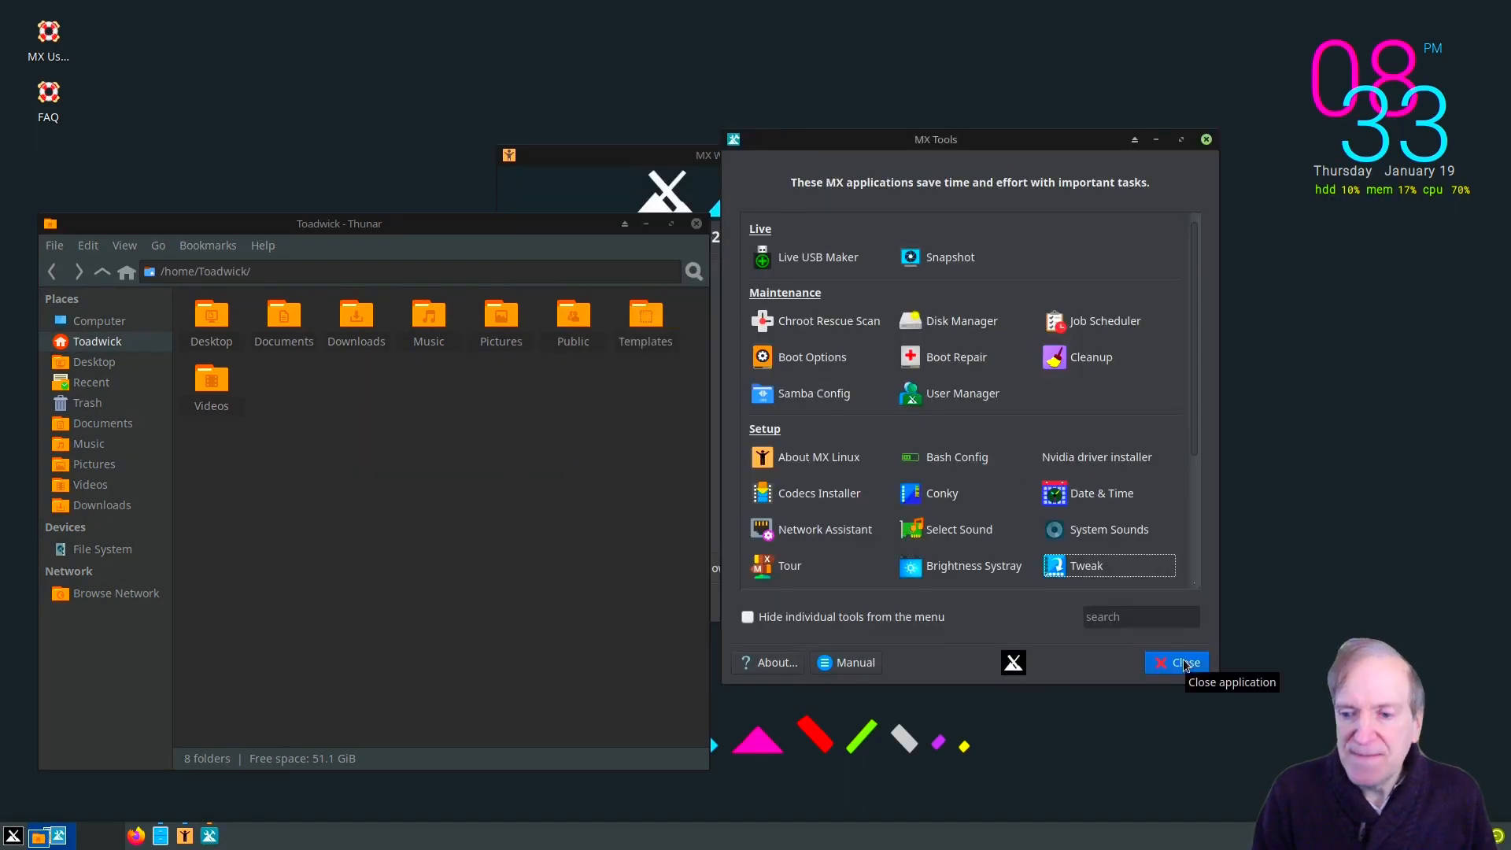
left_click(1184, 663)
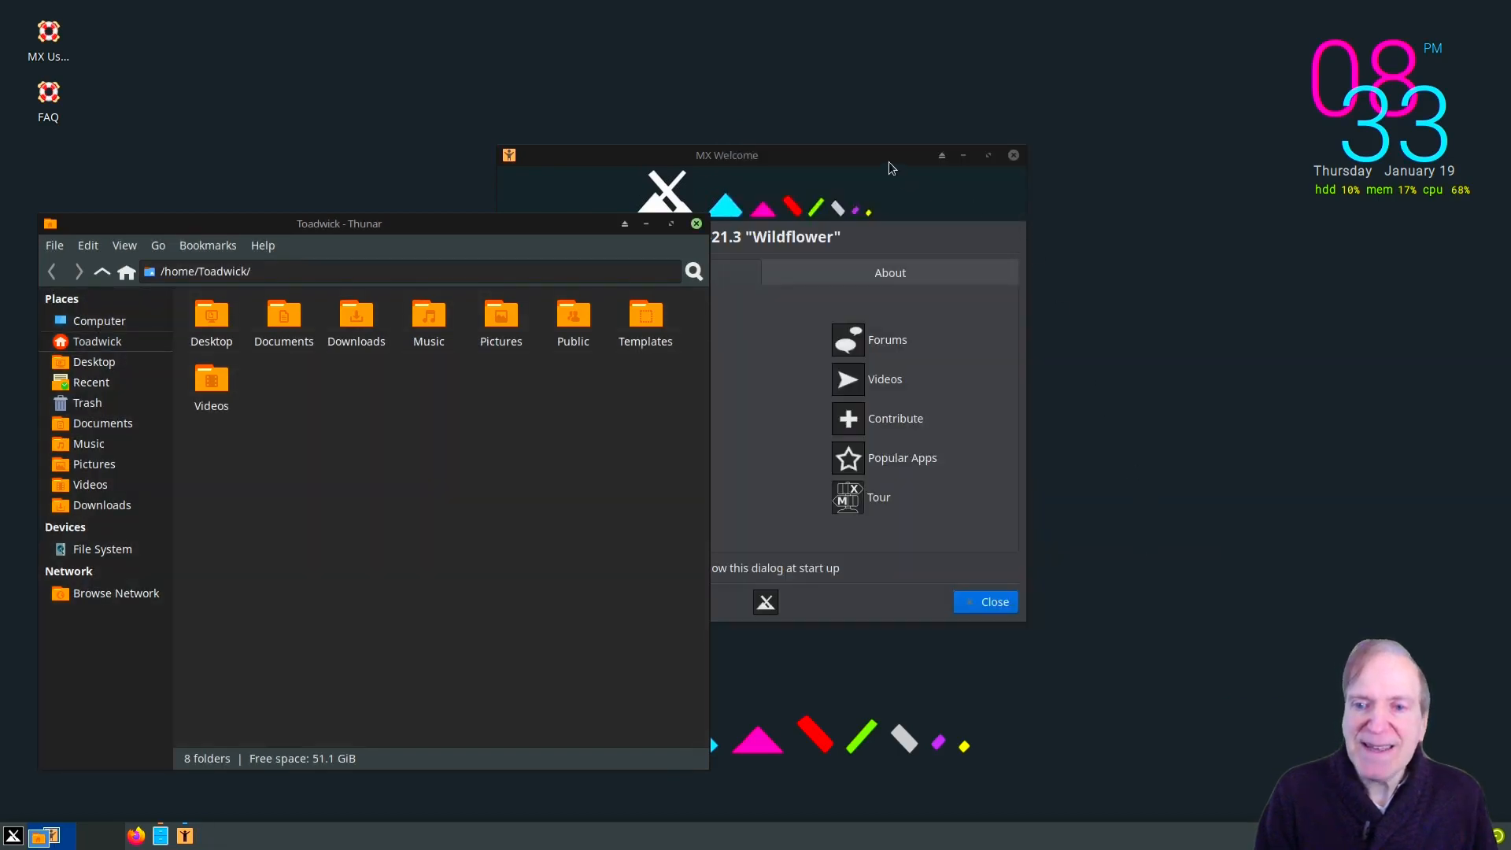
left_click_drag(889, 158, 1021, 74)
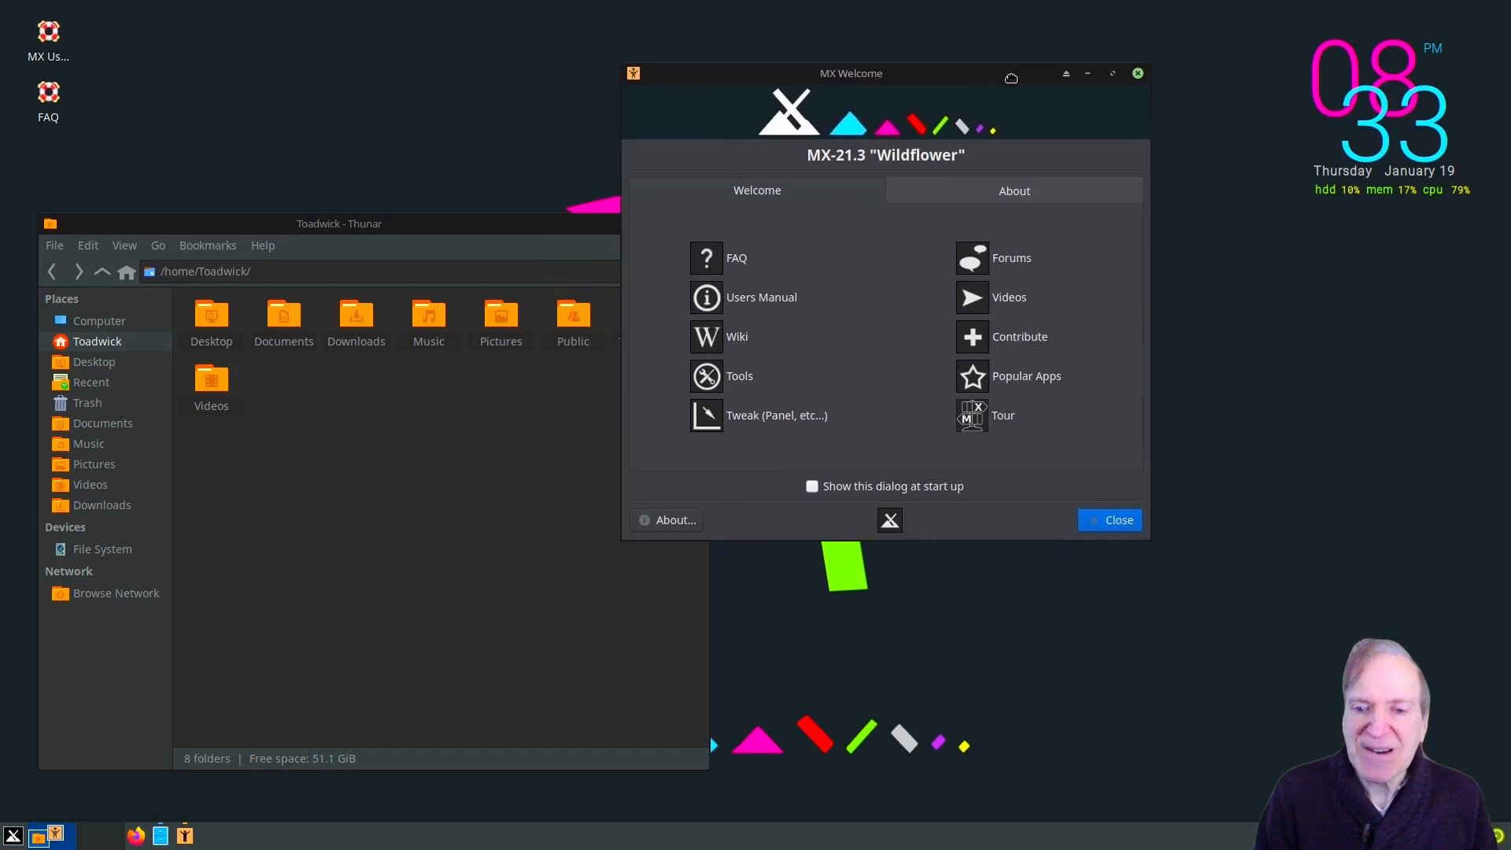
- Open the desktop's background settings and set the wallpaper to the bee on the orange flower
right_click(1231, 431)
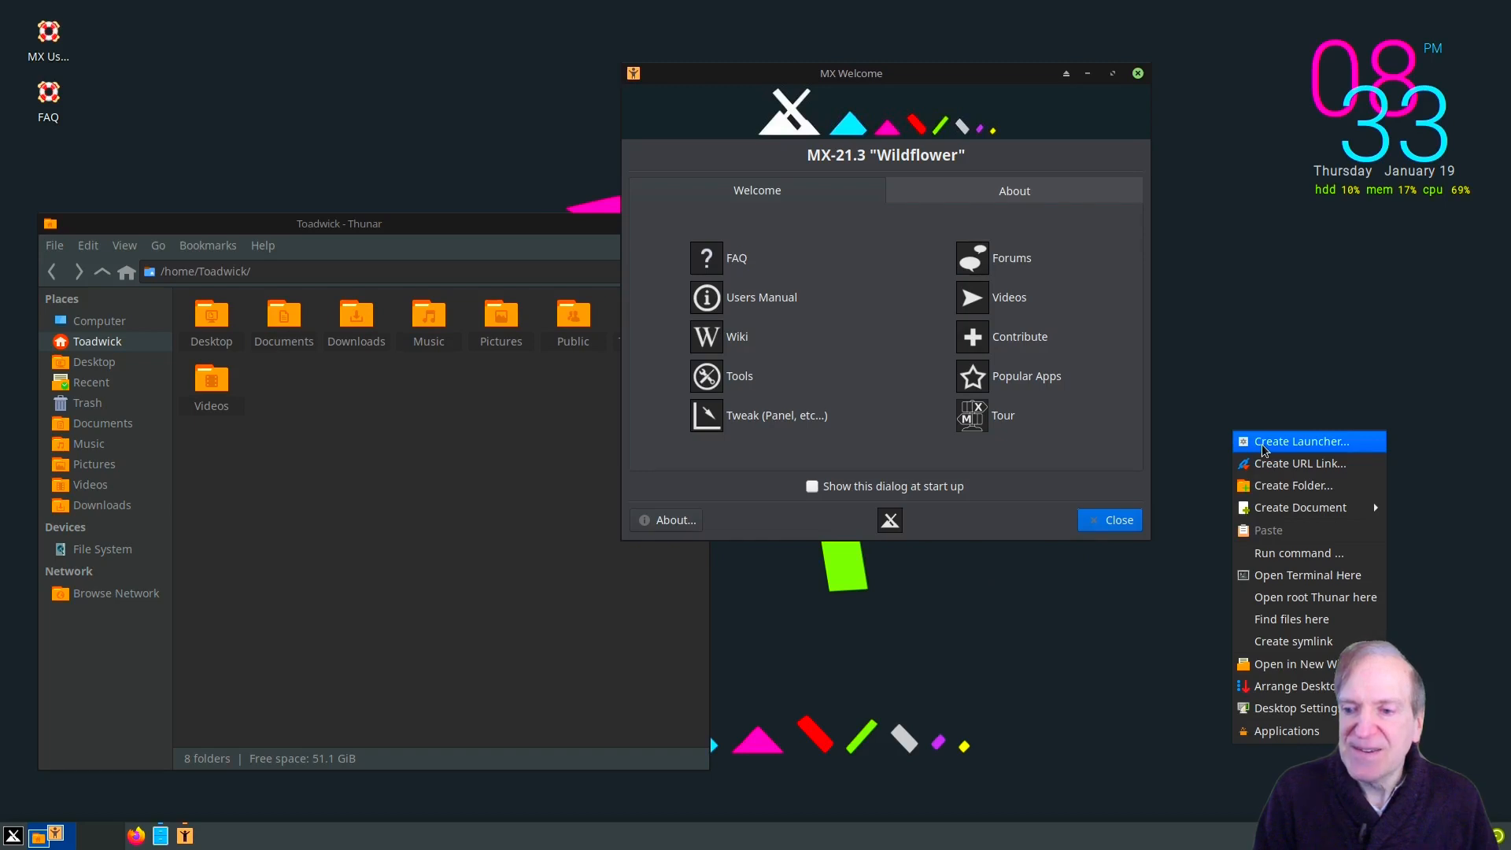
left_click(1280, 711)
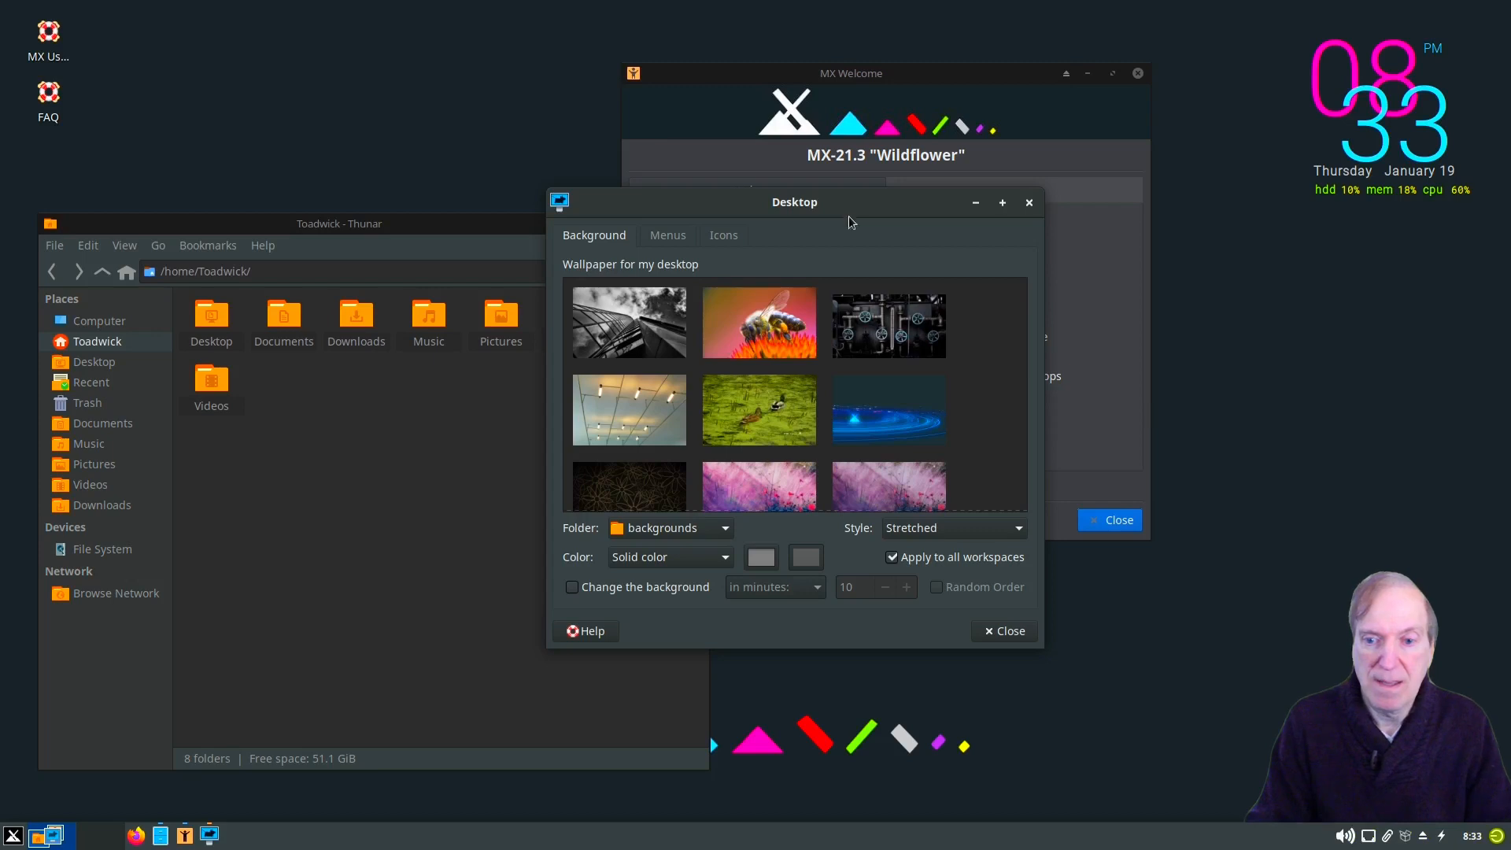
left_click(772, 328)
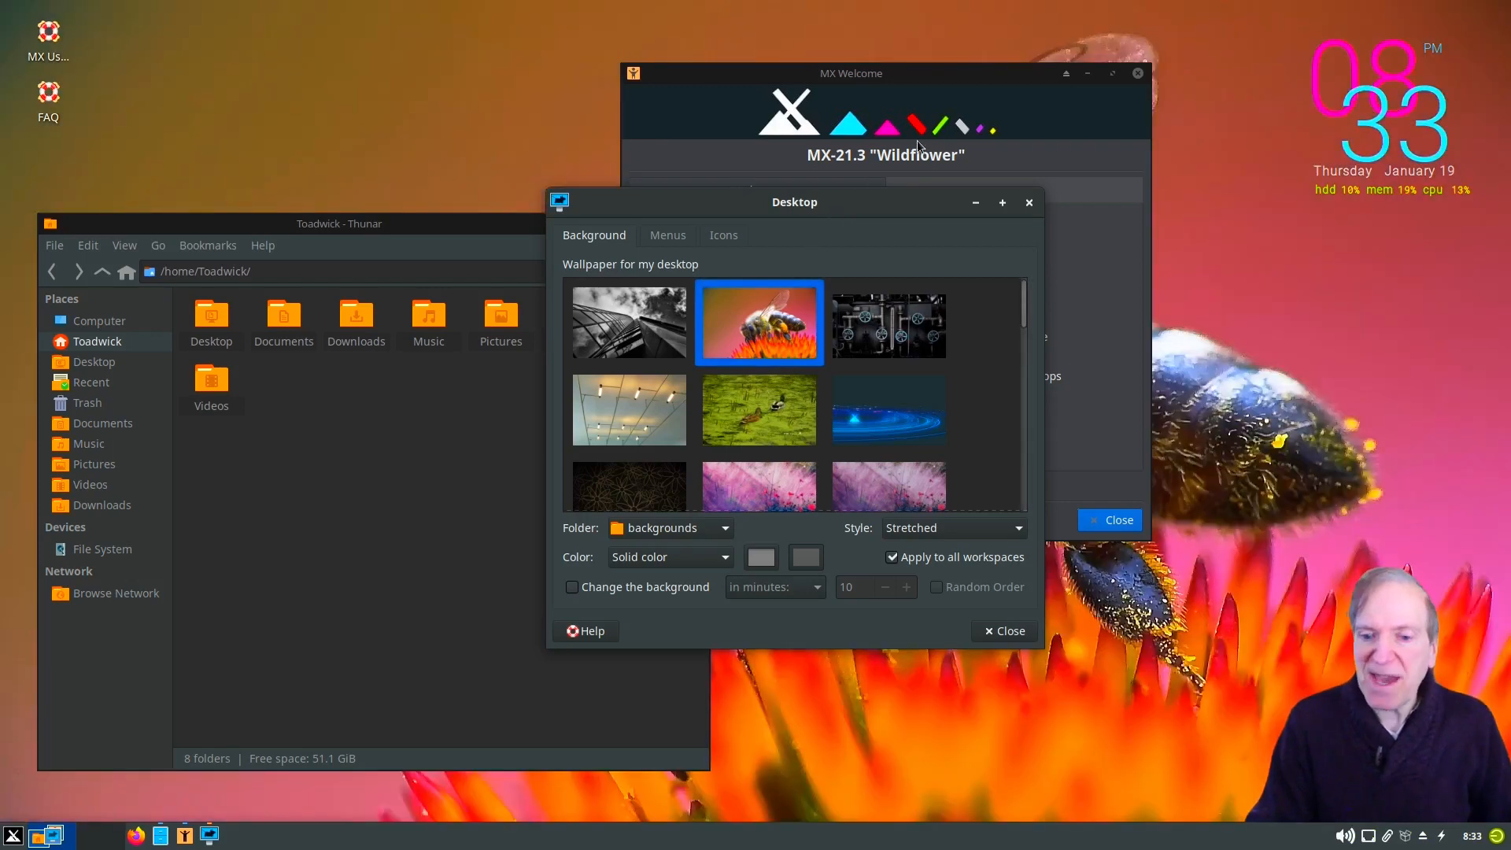
- Minimize the MX Welcome and Thunar windows and move the Desktop settings window aside to uncover the wallpaper
left_click_drag(948, 80, 579, 44)
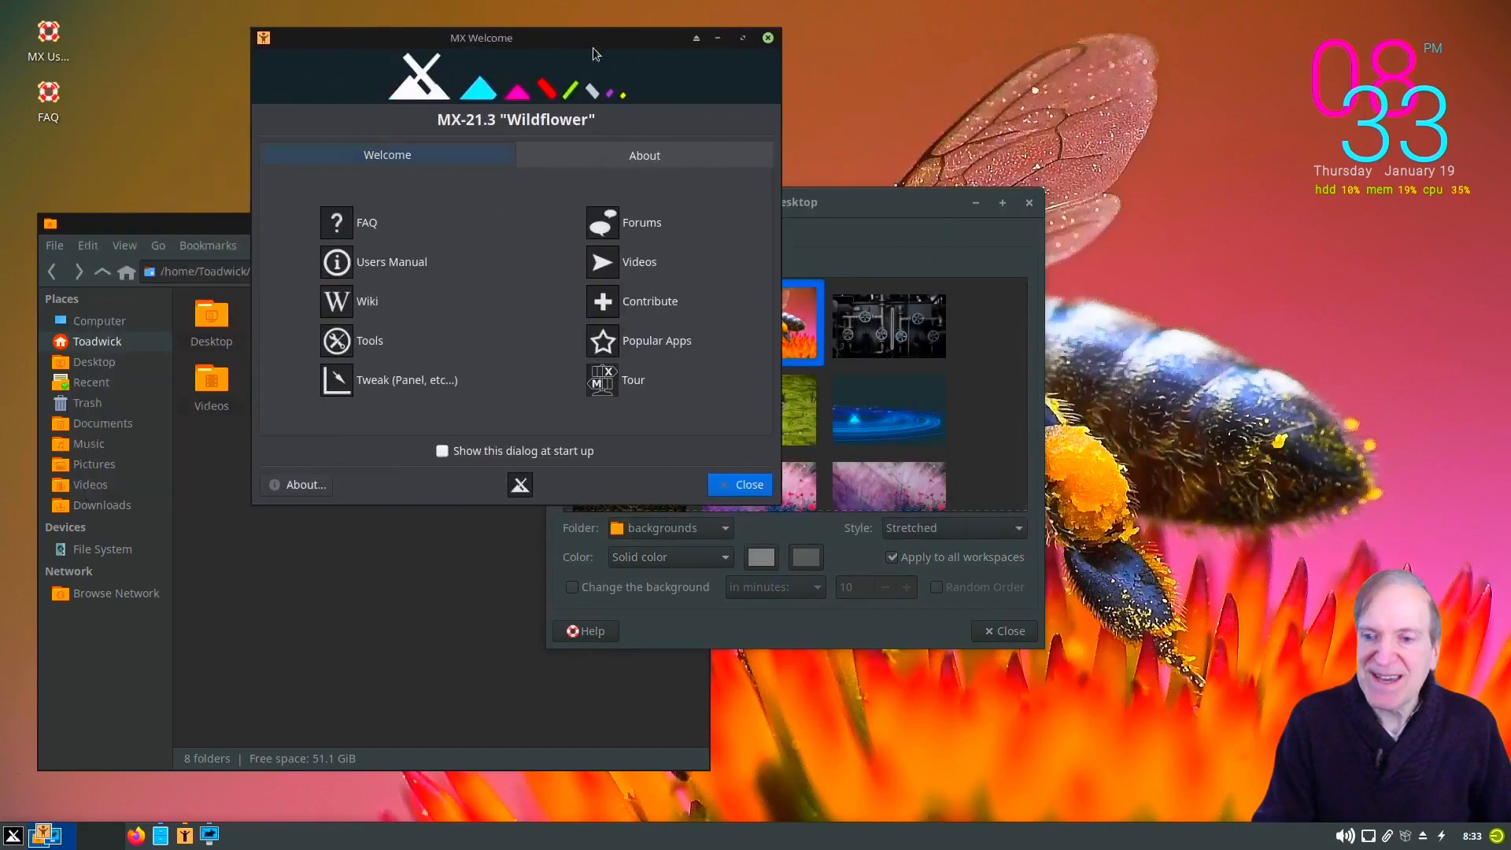
mouse_move(160, 840)
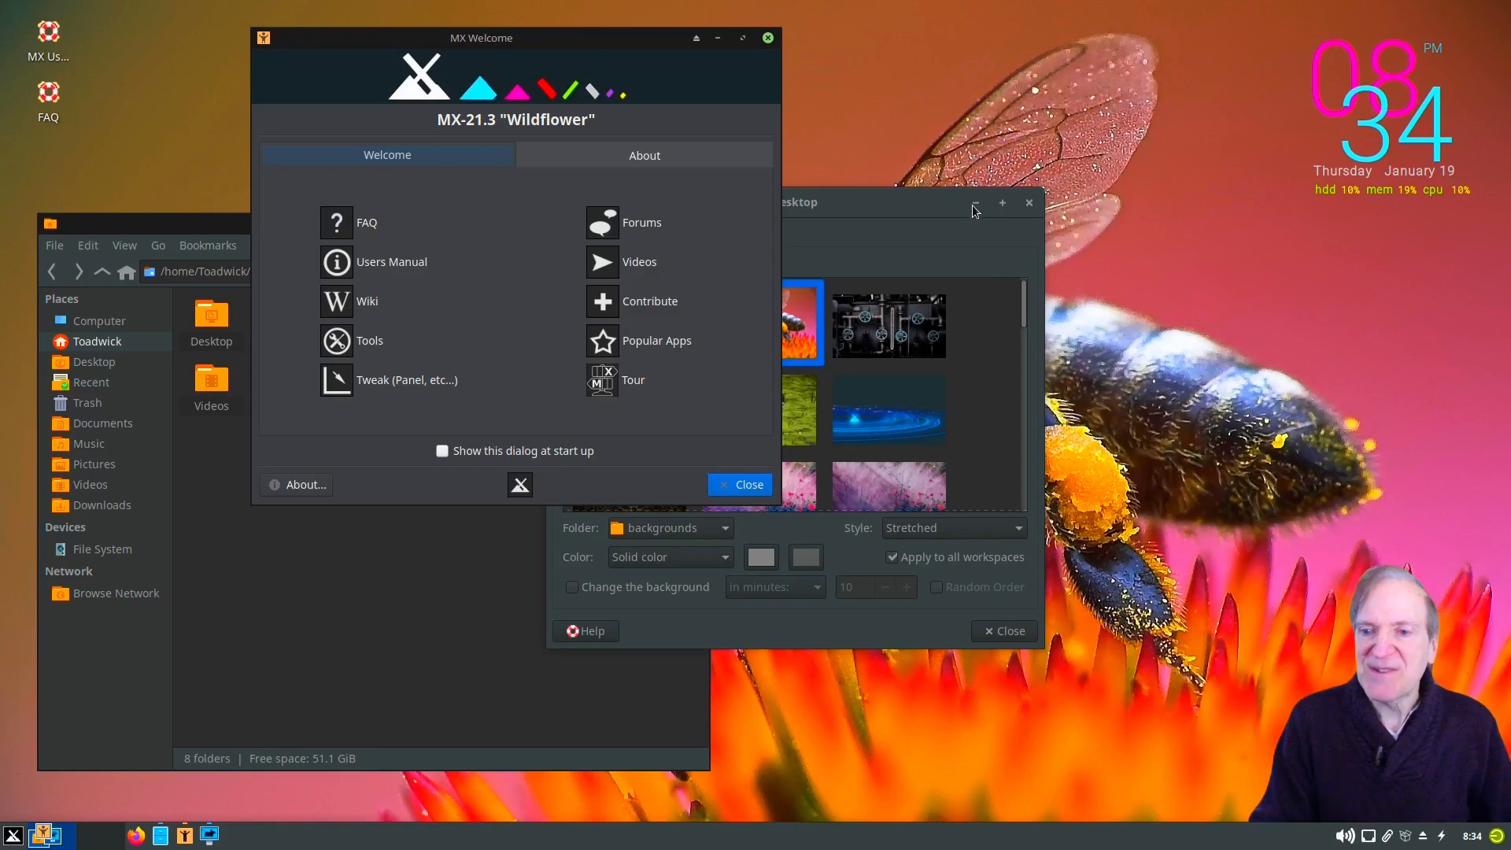
left_click_drag(899, 202, 638, 290)
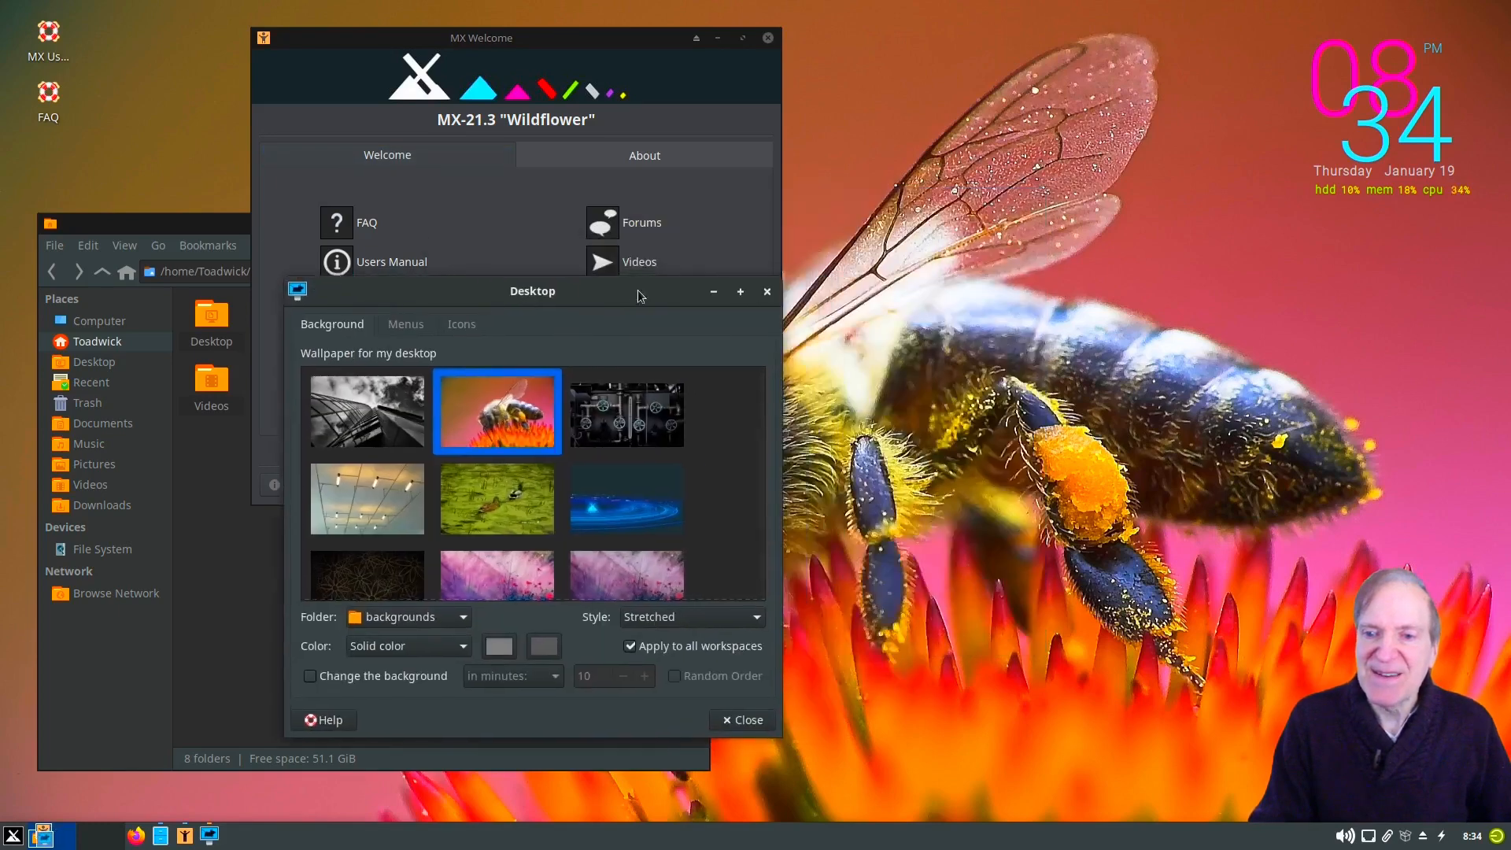
left_click(716, 40)
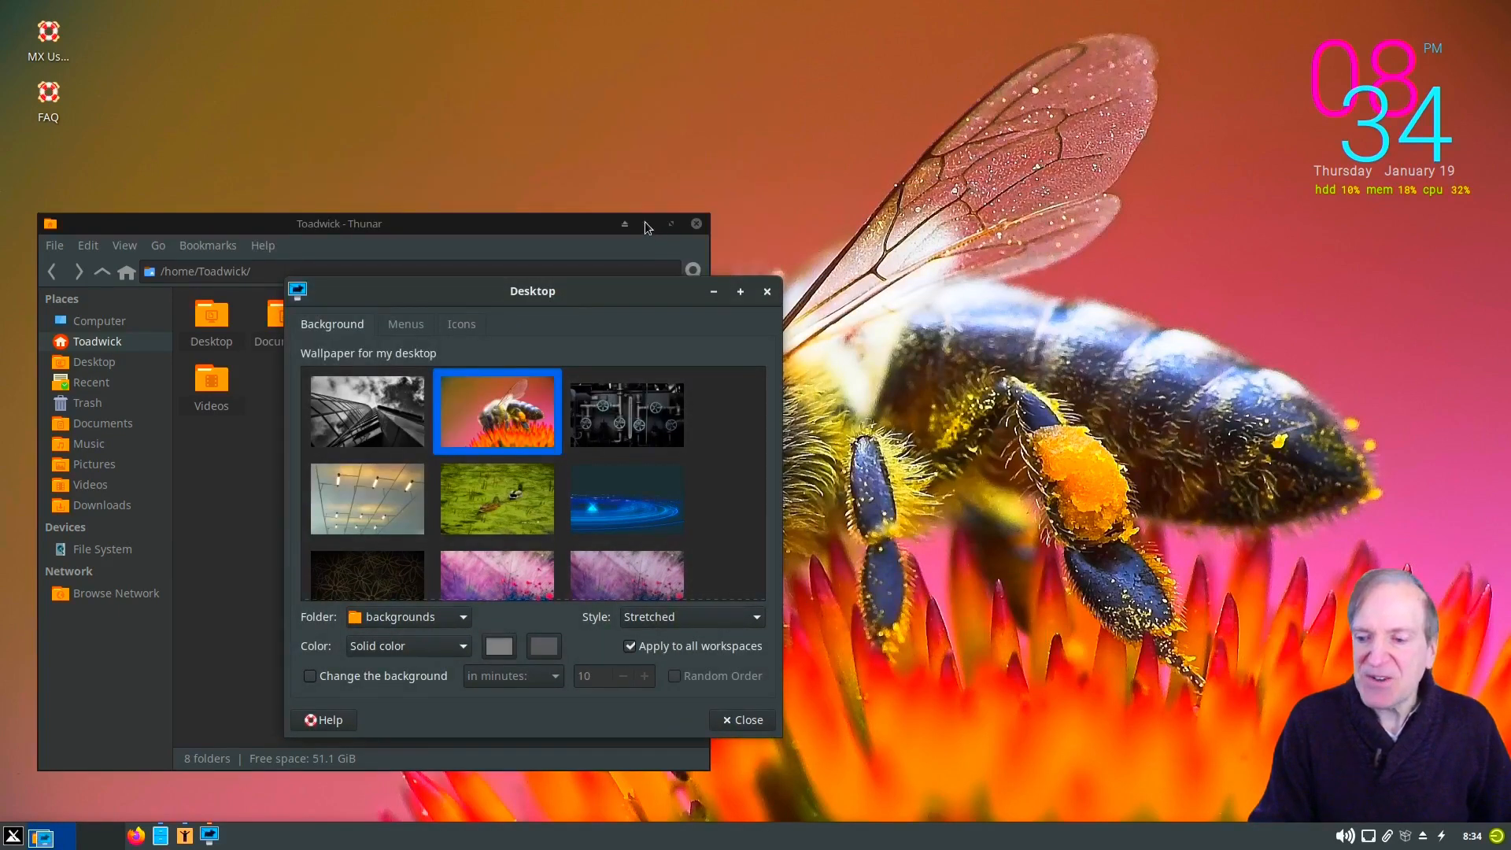
left_click(645, 223)
left_click_drag(578, 284, 356, 251)
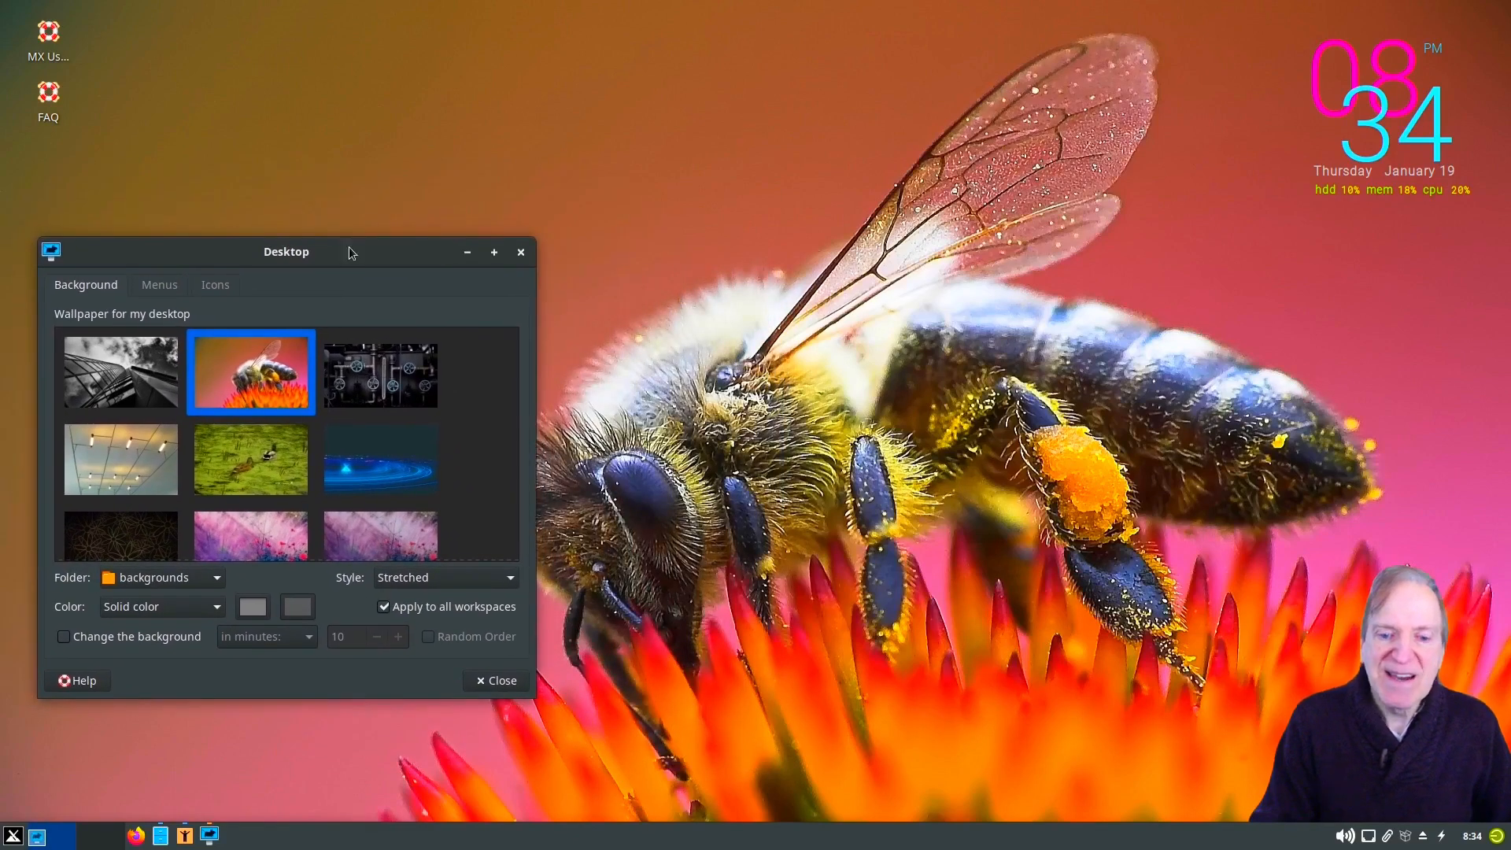
- Try the blue light-swirl, duck pond and pink flower meadow wallpapers
left_click(365, 464)
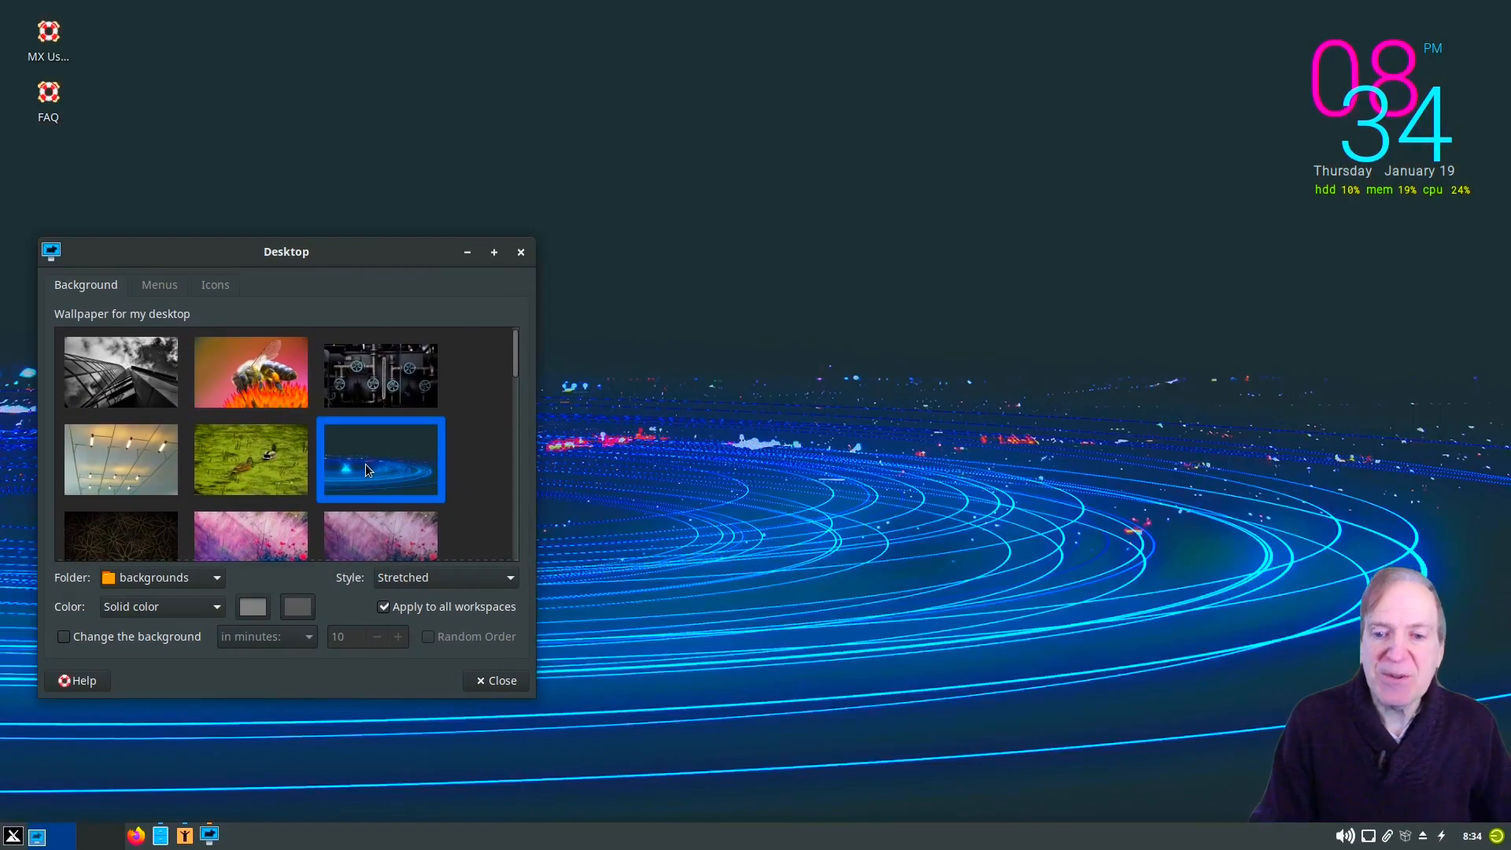
left_click_drag(412, 252, 659, 35)
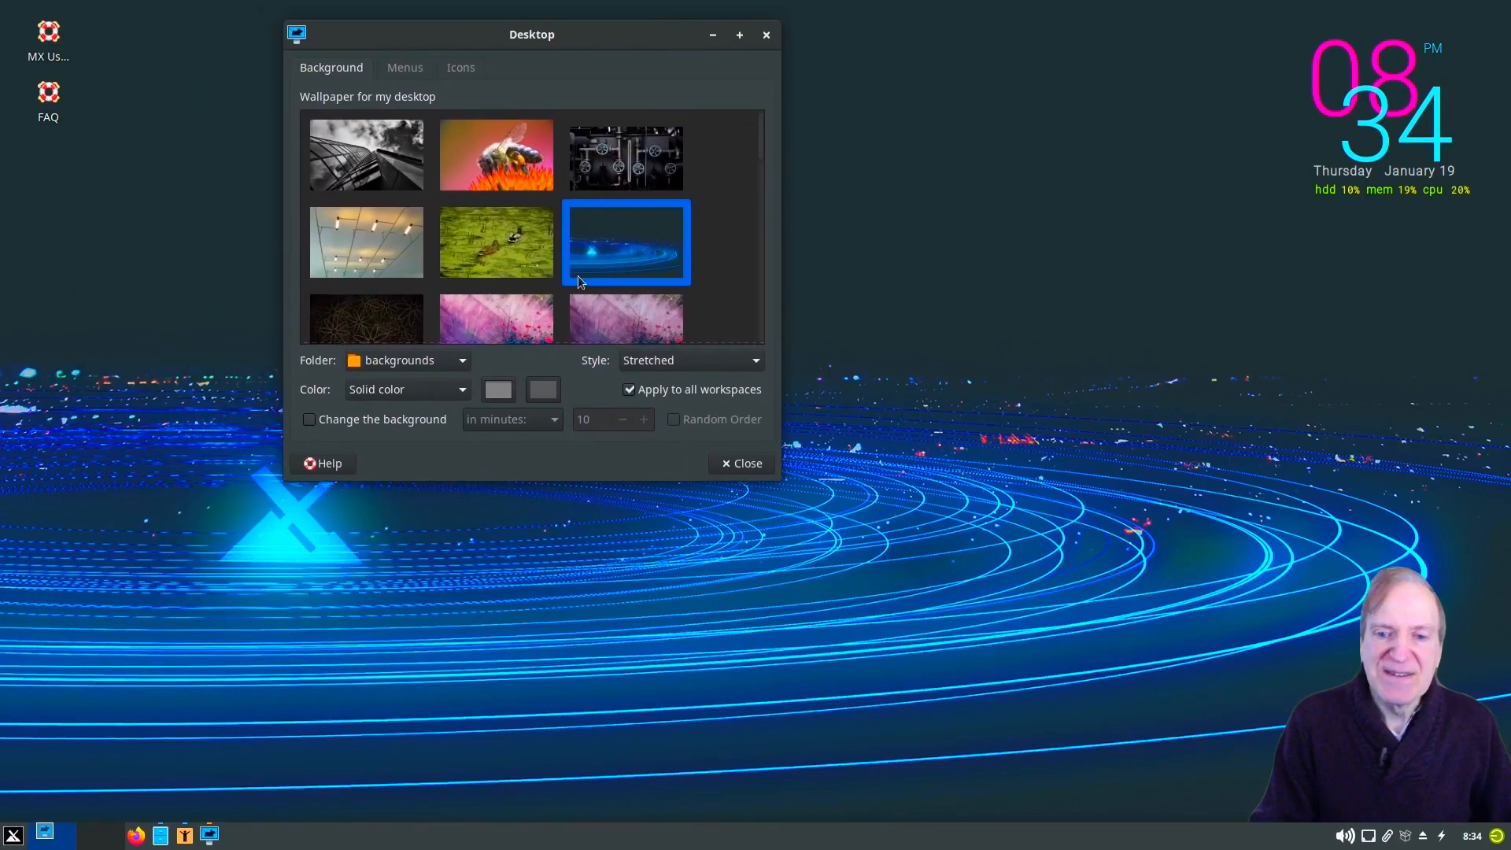
left_click(496, 244)
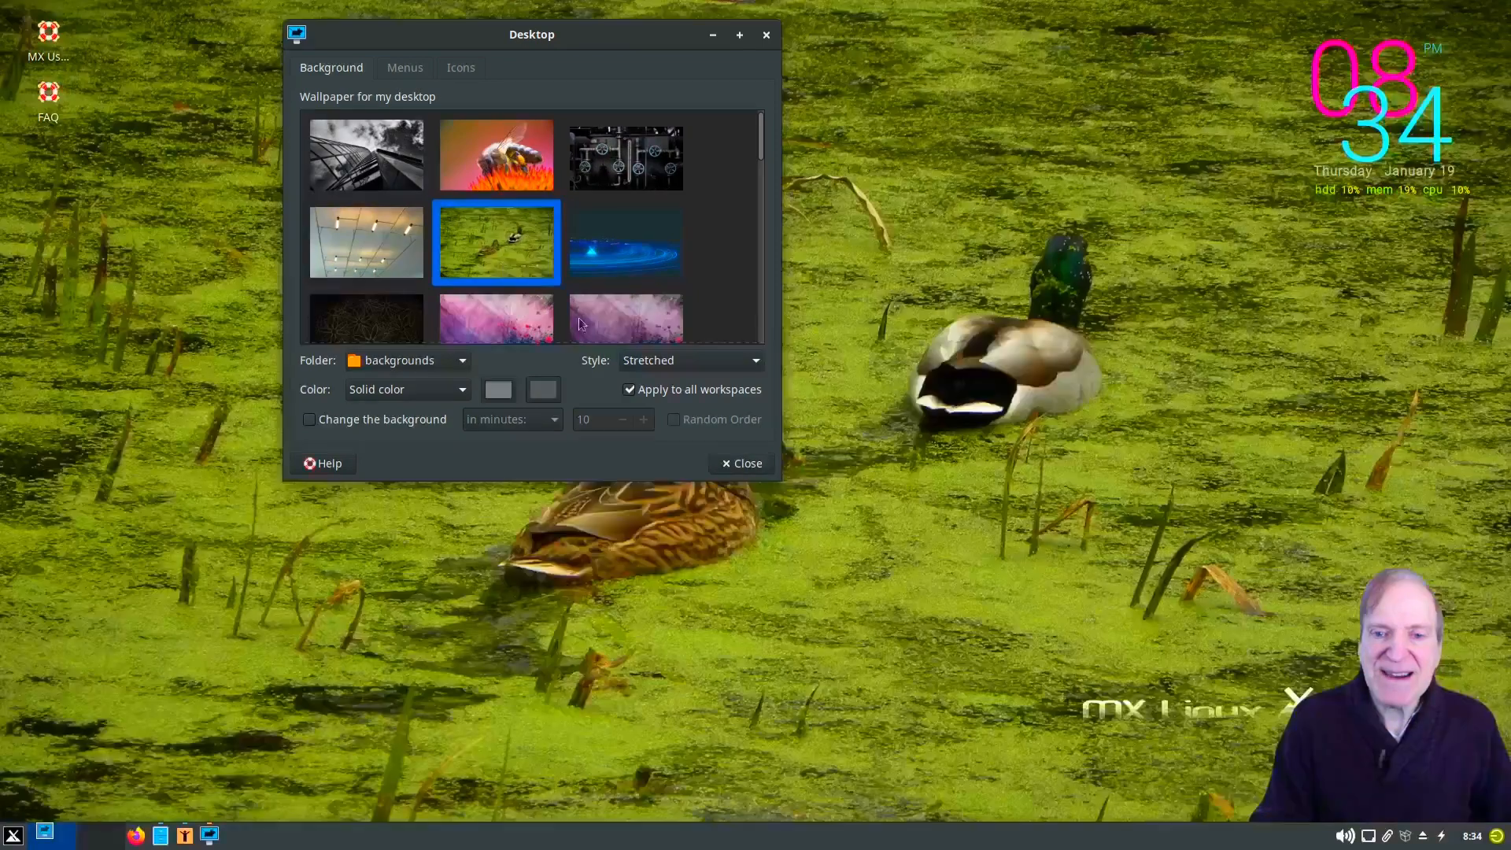
scroll(691, 315, "down", 5)
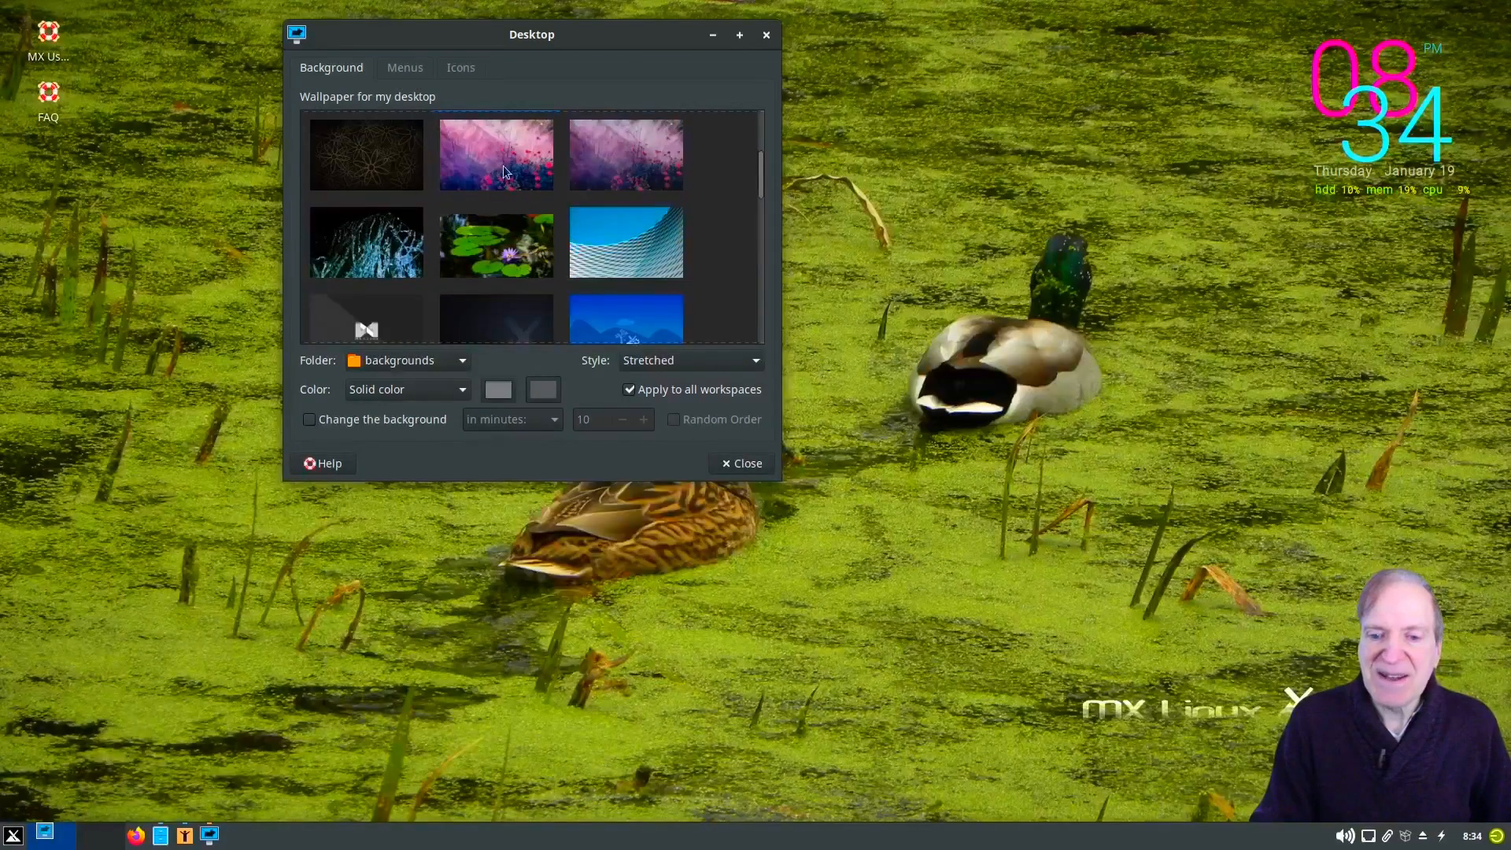
left_click(504, 164)
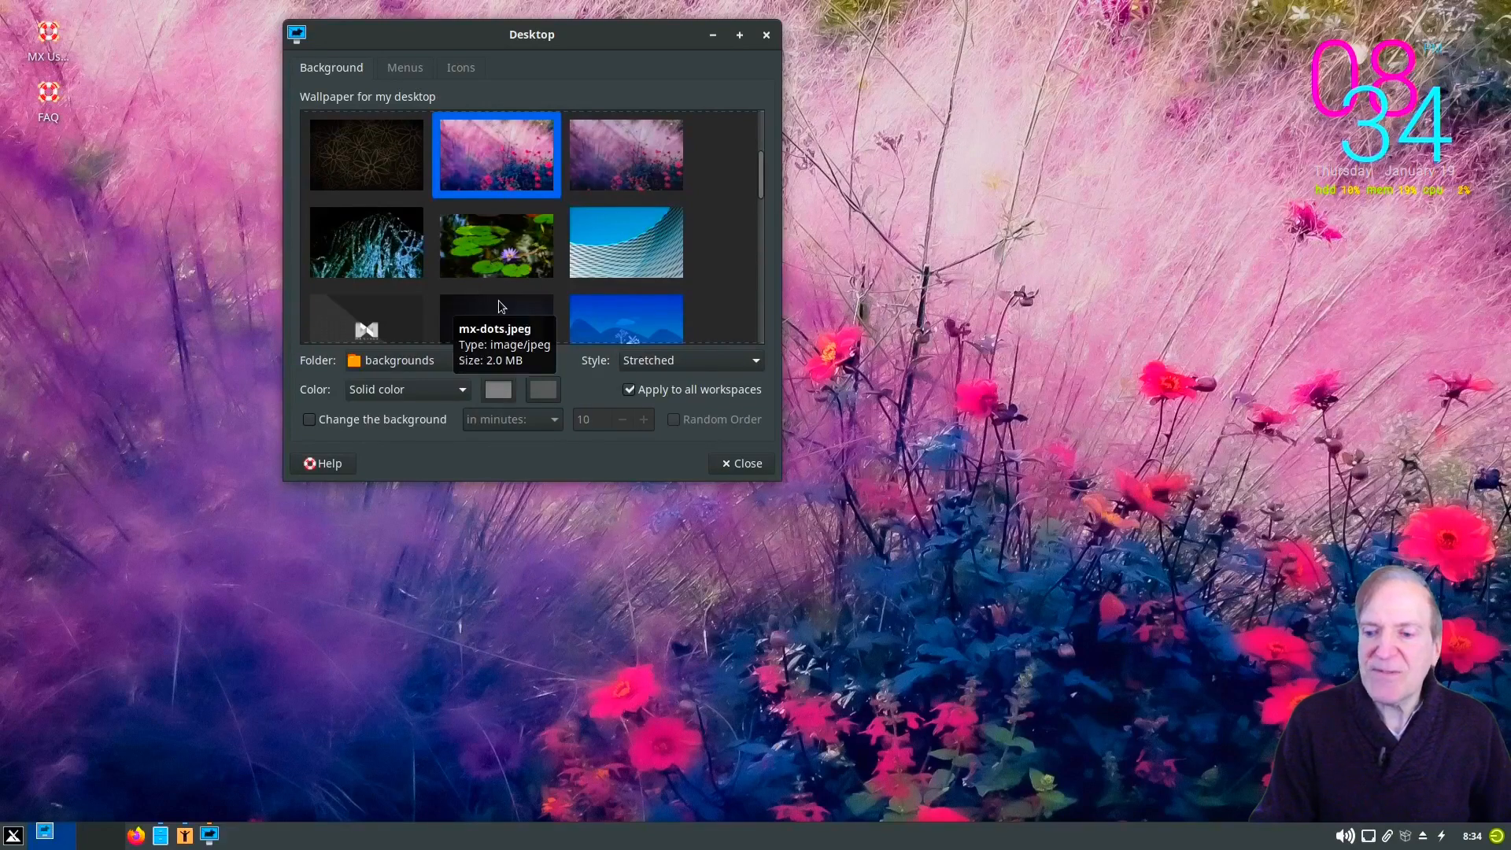
- Try the plain dark wallpaper with the yellow emblem, Saint-Die_Cathedral.jpg, the blue water lily and the glowing light bulb
scroll(507, 297, "down", 4)
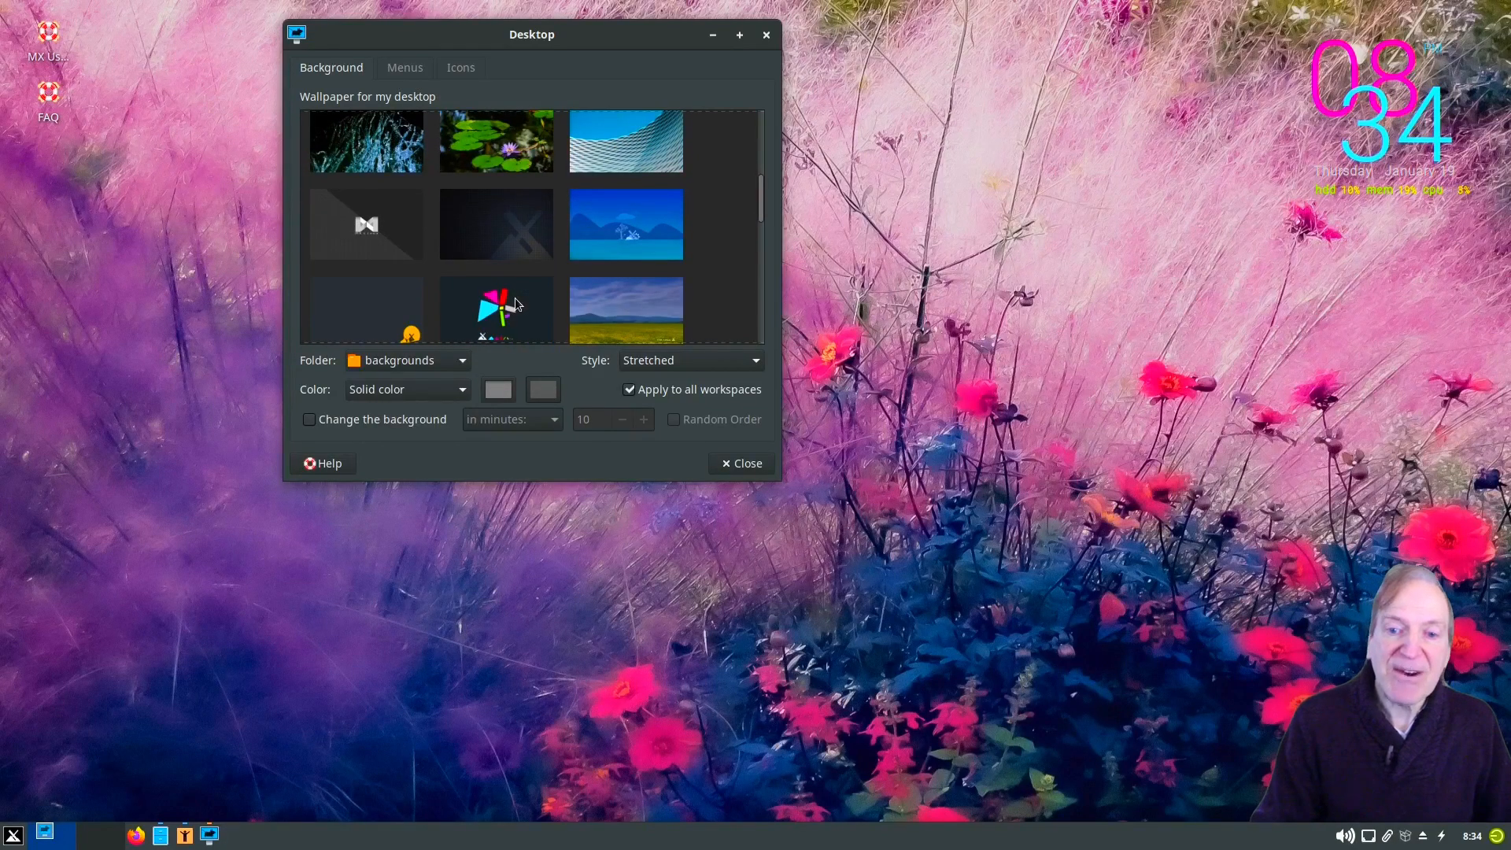
scroll(519, 298, "down", 1)
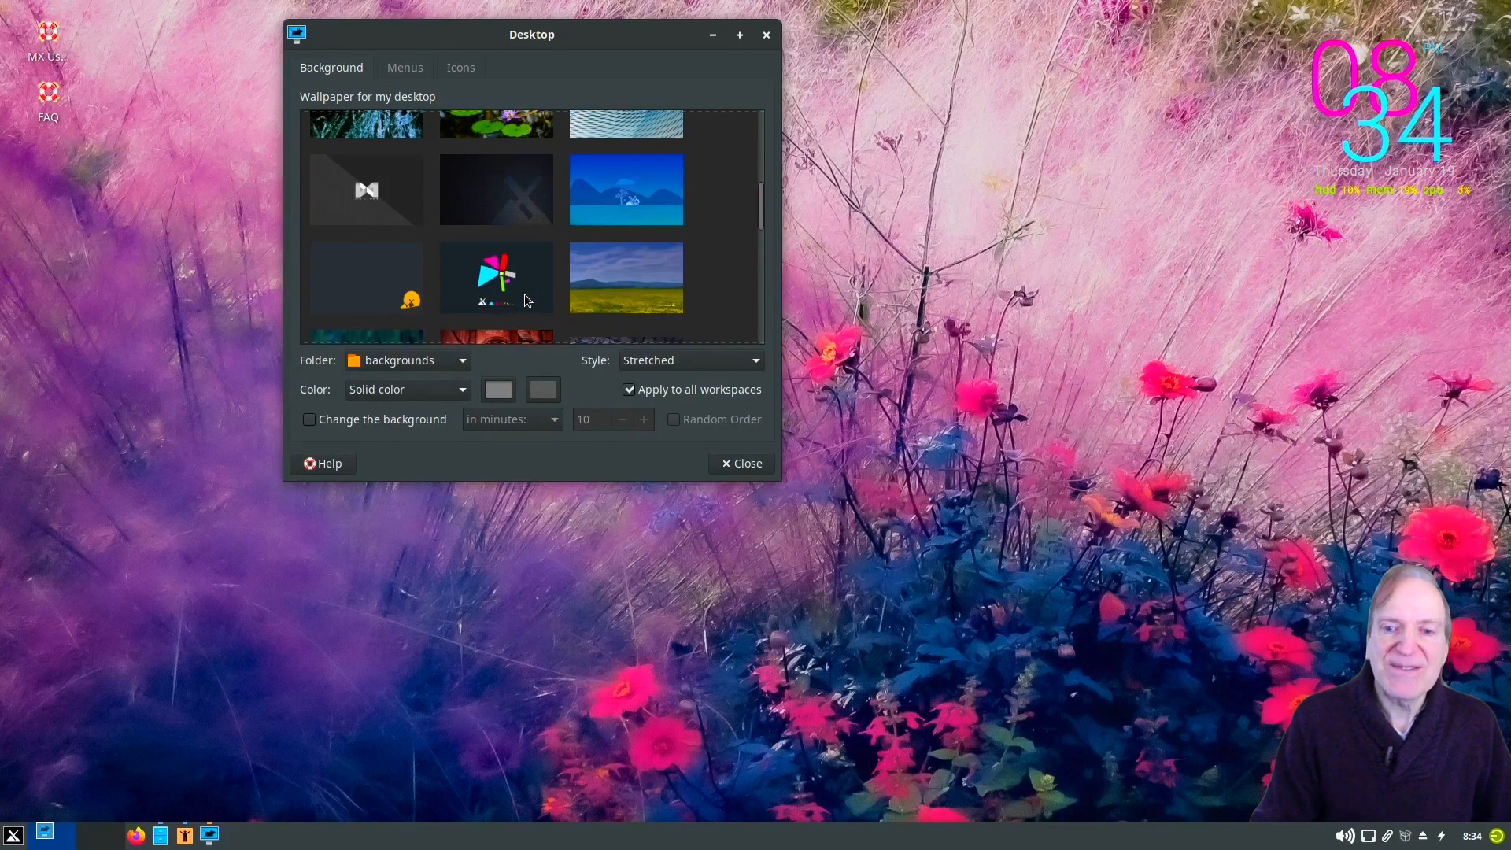
left_click(385, 277)
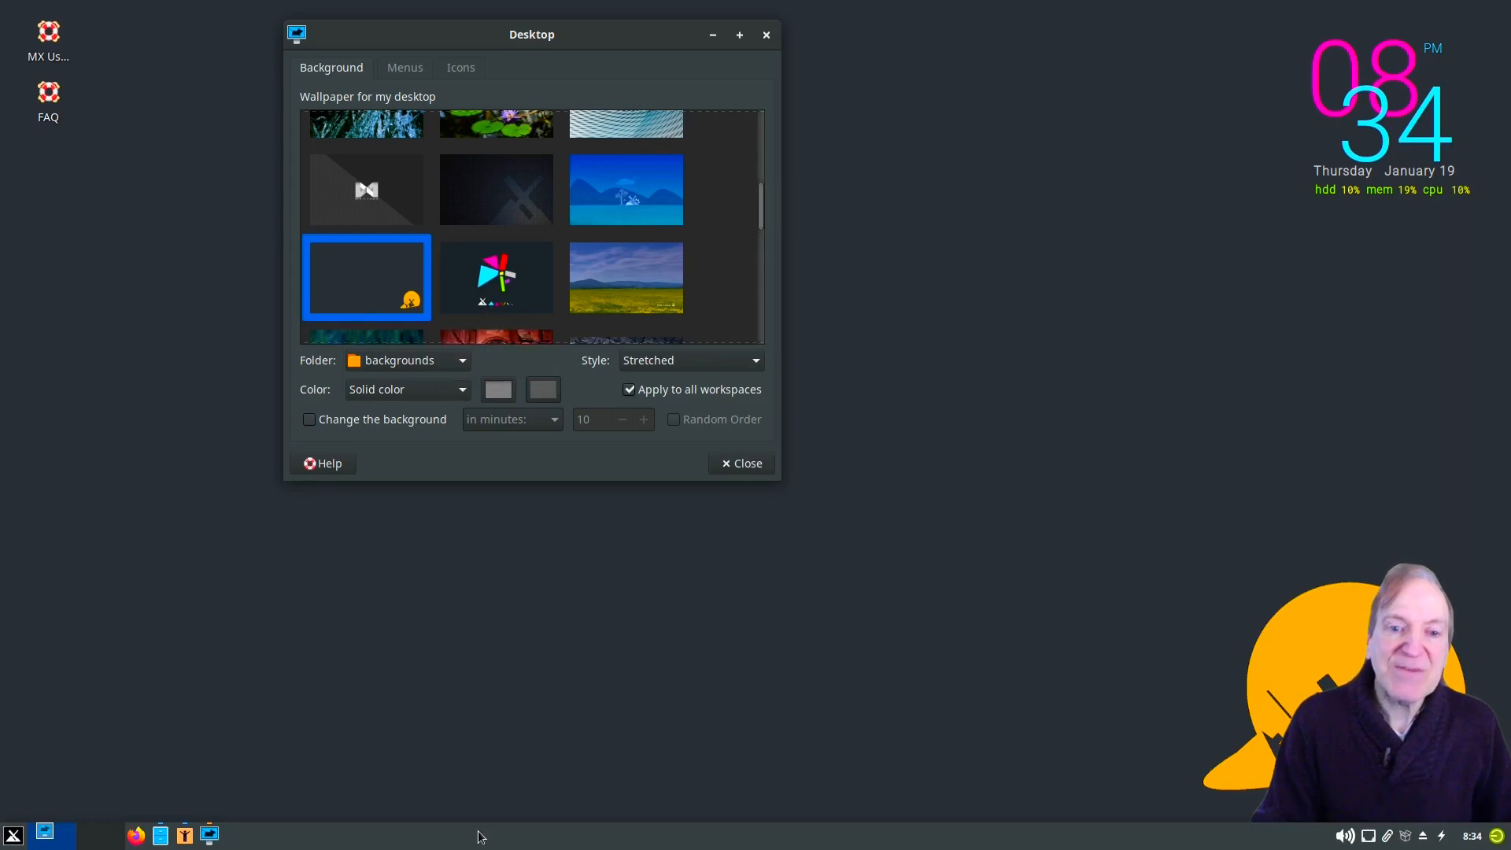
scroll(504, 289, "down", 3)
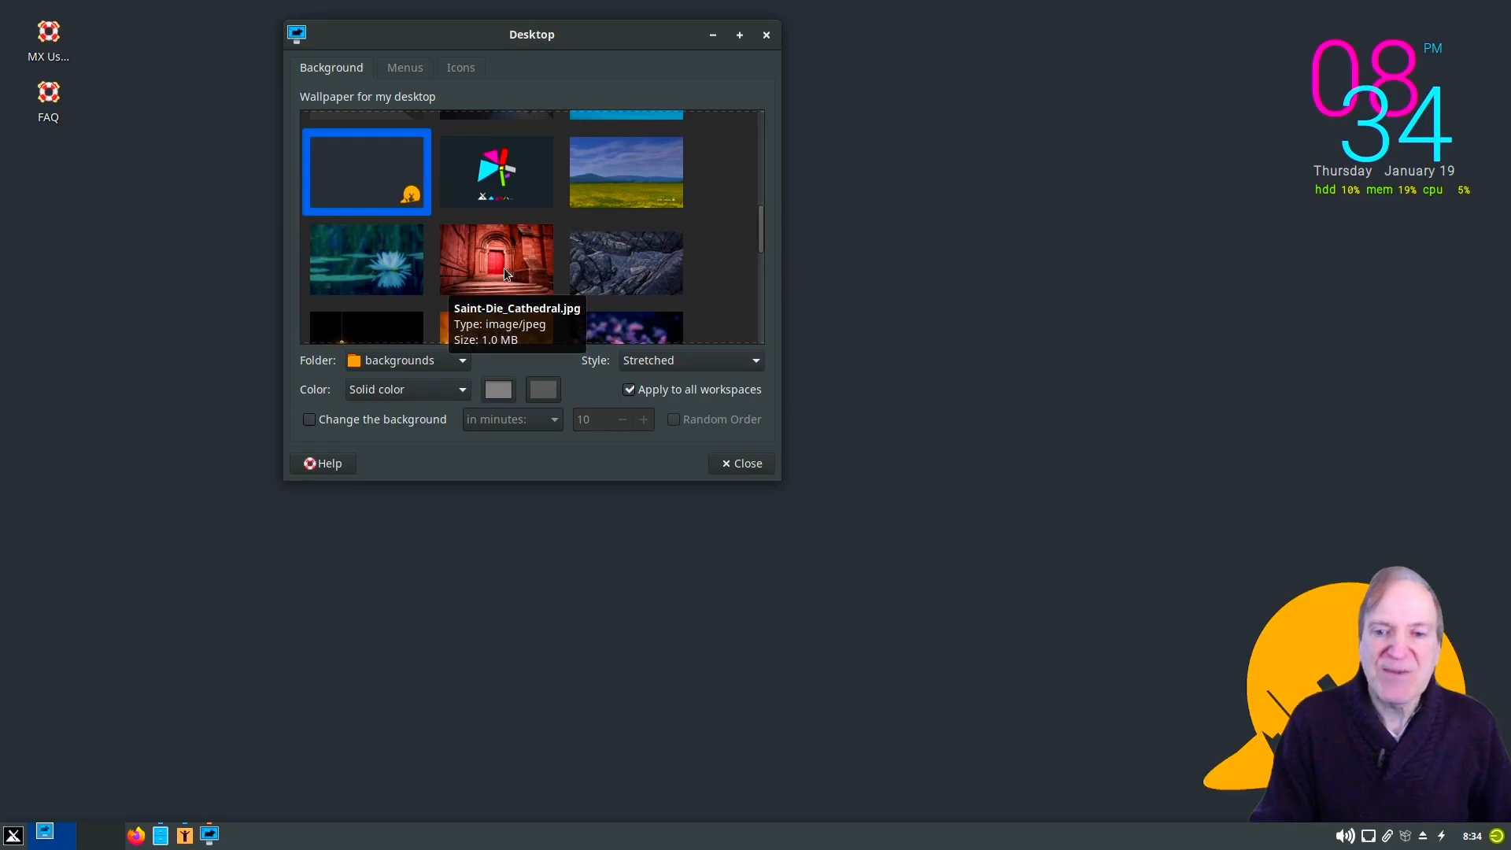
left_click(505, 274)
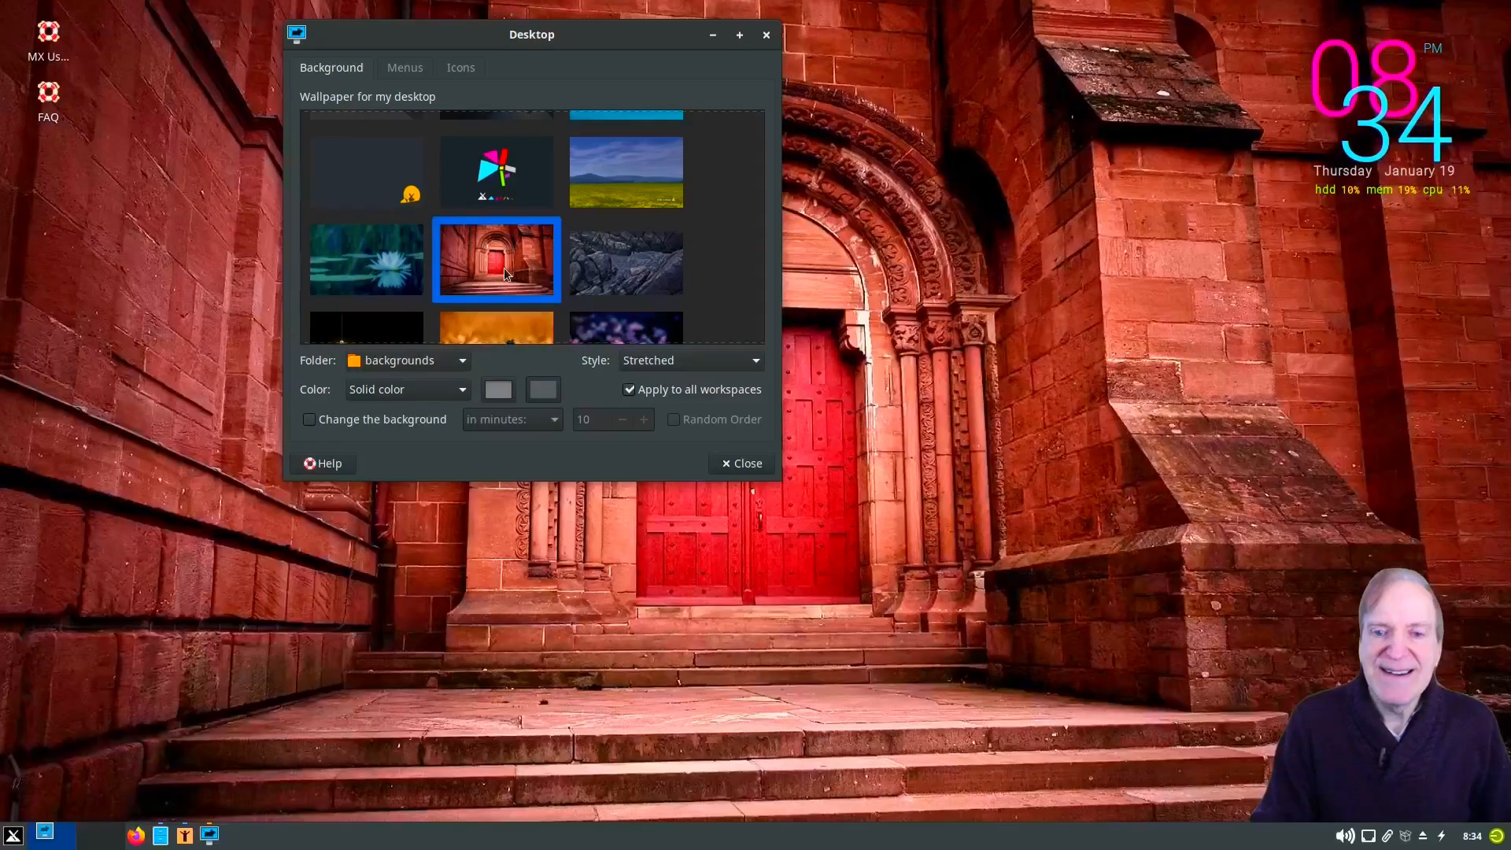
left_click(409, 274)
scroll(557, 295, "down", 3)
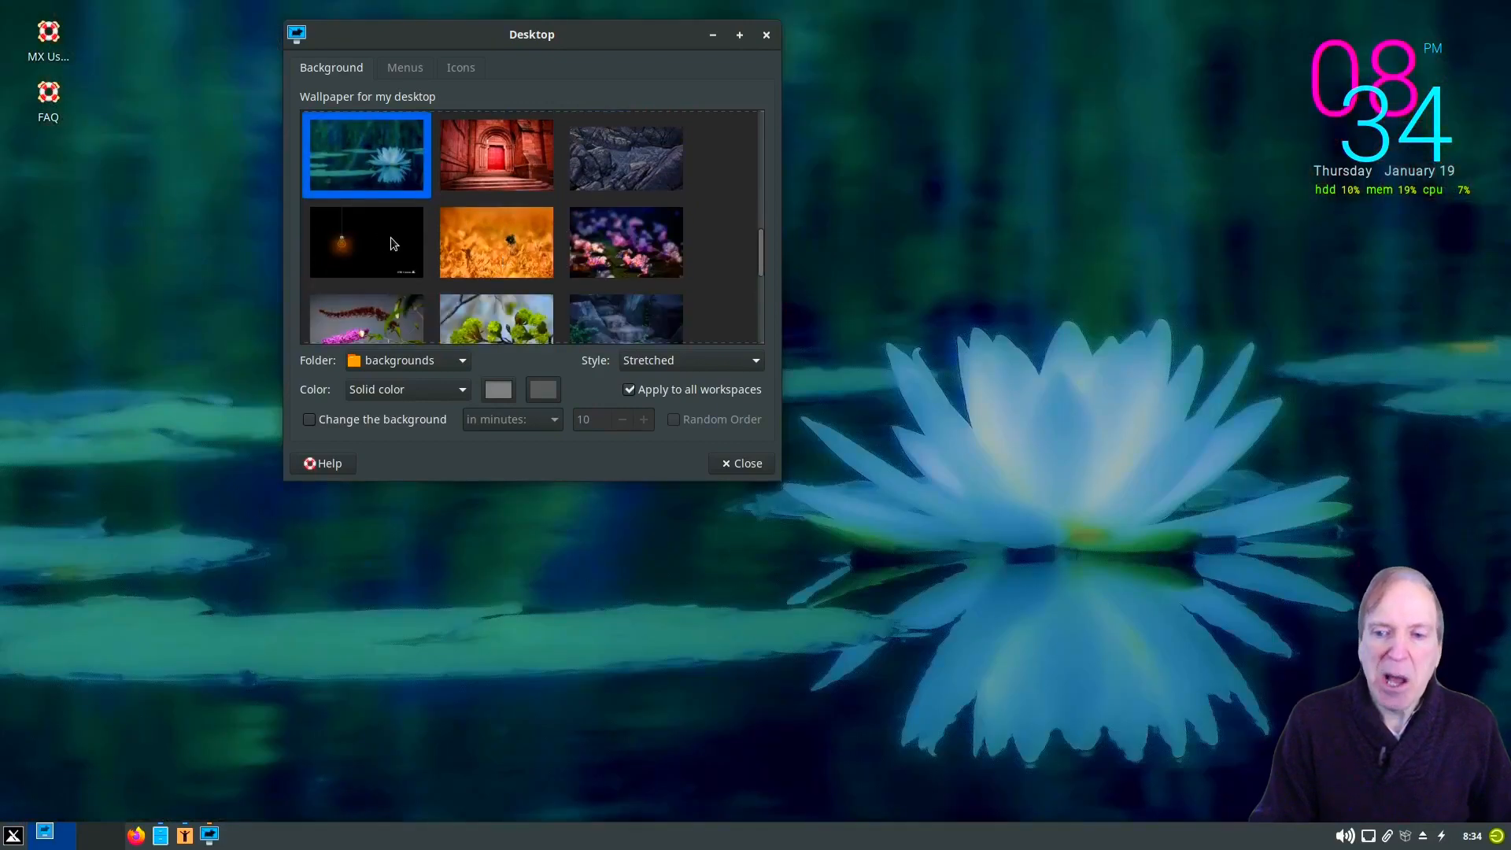
left_click(381, 236)
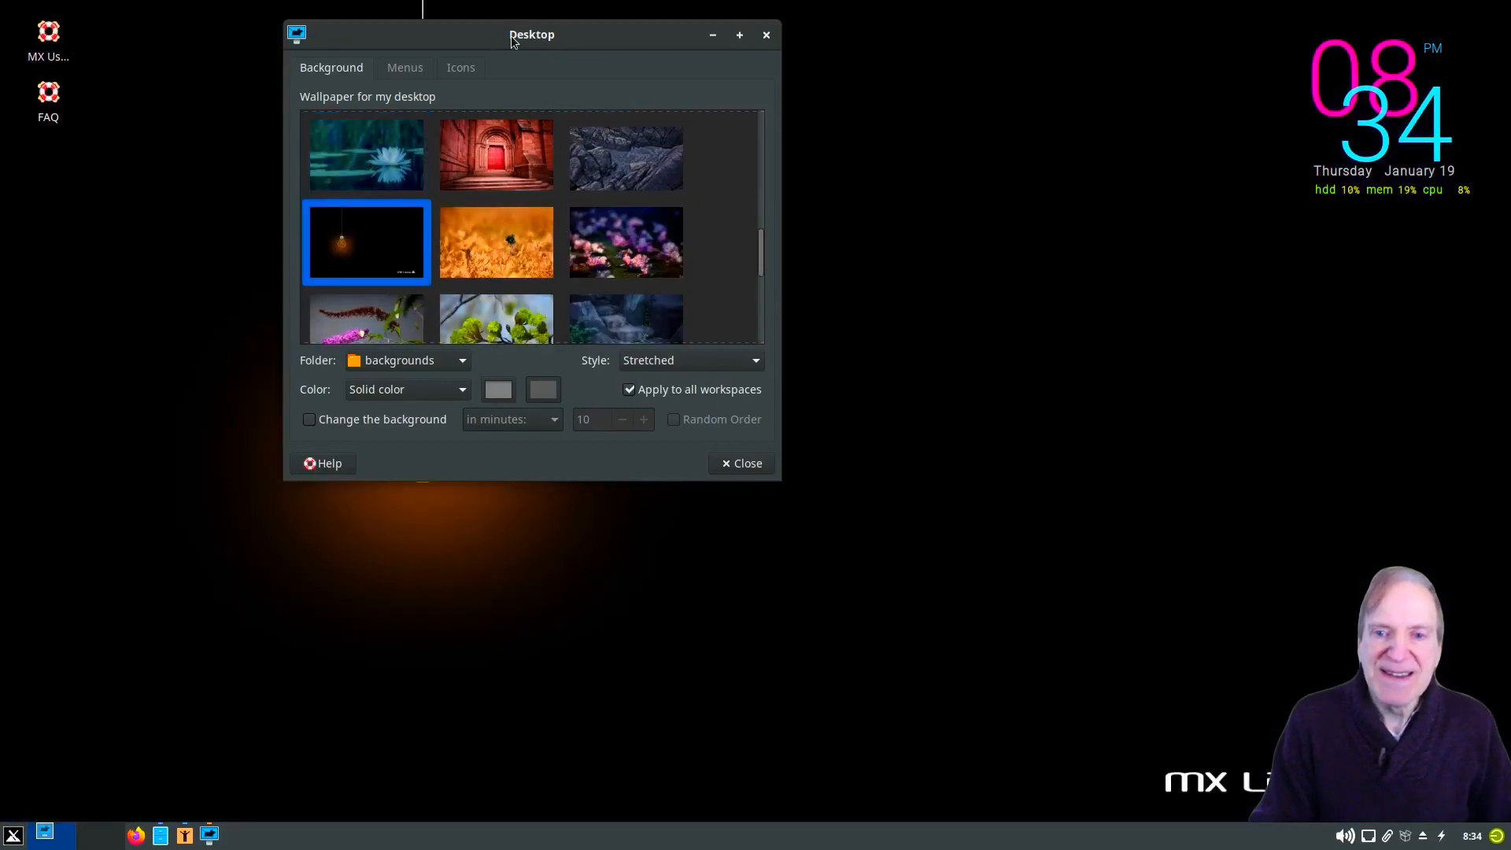
left_click_drag(510, 39, 823, 67)
- Set the wallpaper to the golden-orange field and move the Desktop settings window away from the picture's details
scroll(807, 322, "down", 3)
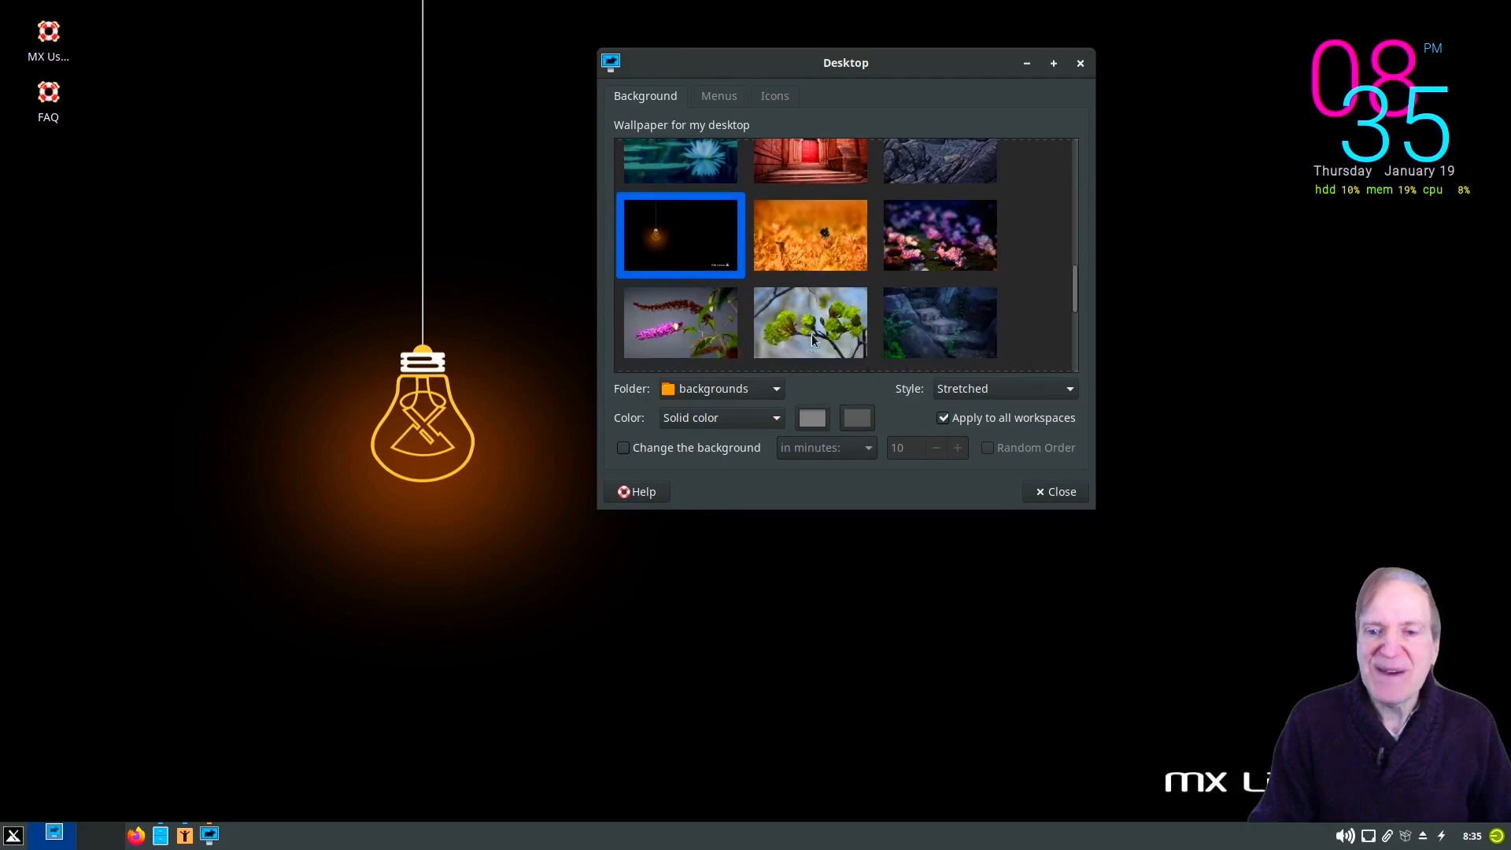
left_click(808, 183)
left_click_drag(781, 58, 624, 82)
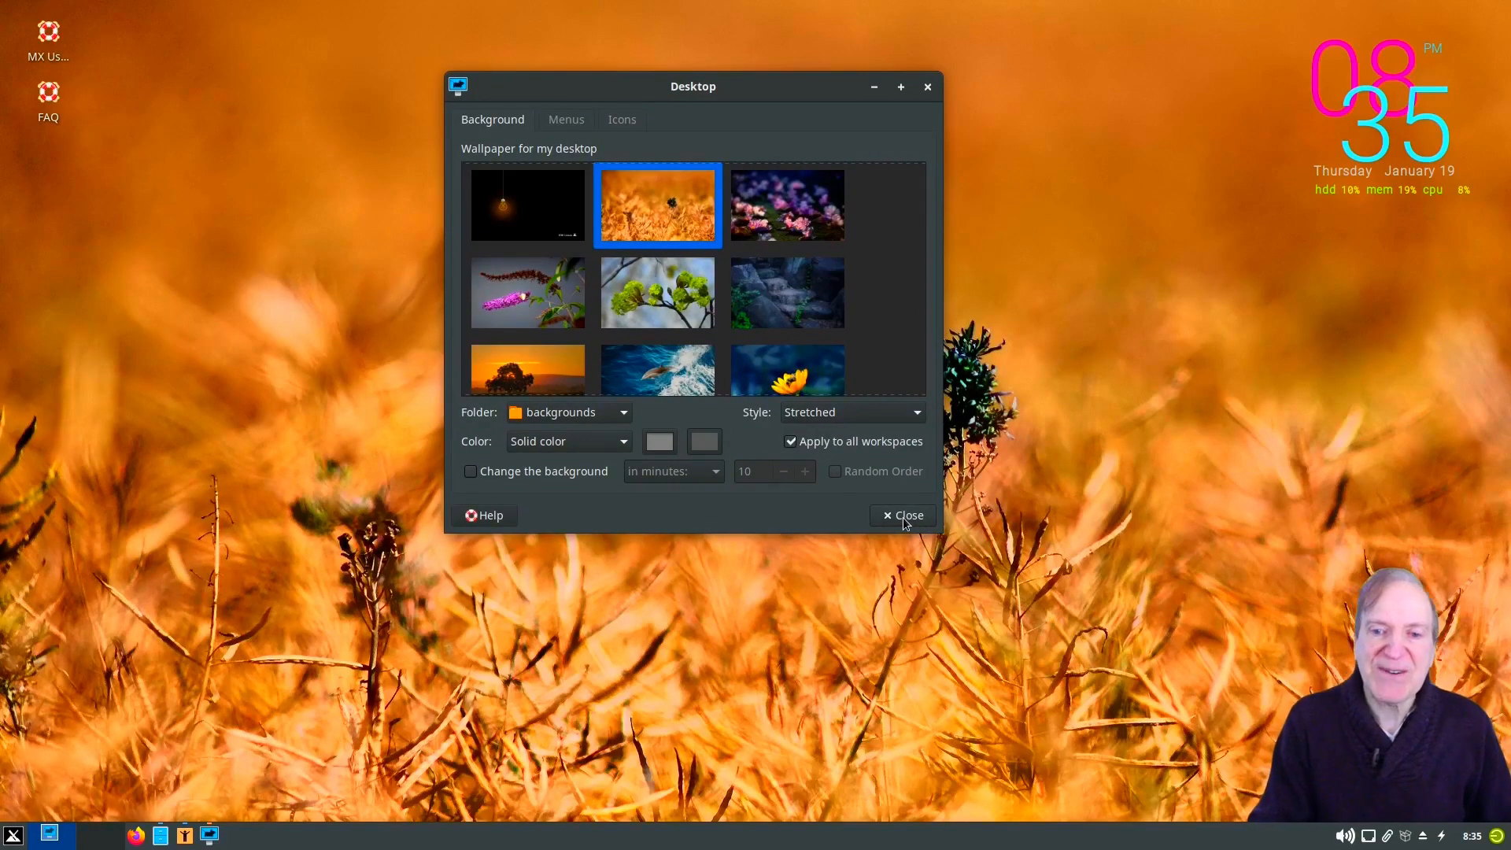
- Show the Home and Trash default icons on the desktop
left_click(554, 121)
left_click(616, 121)
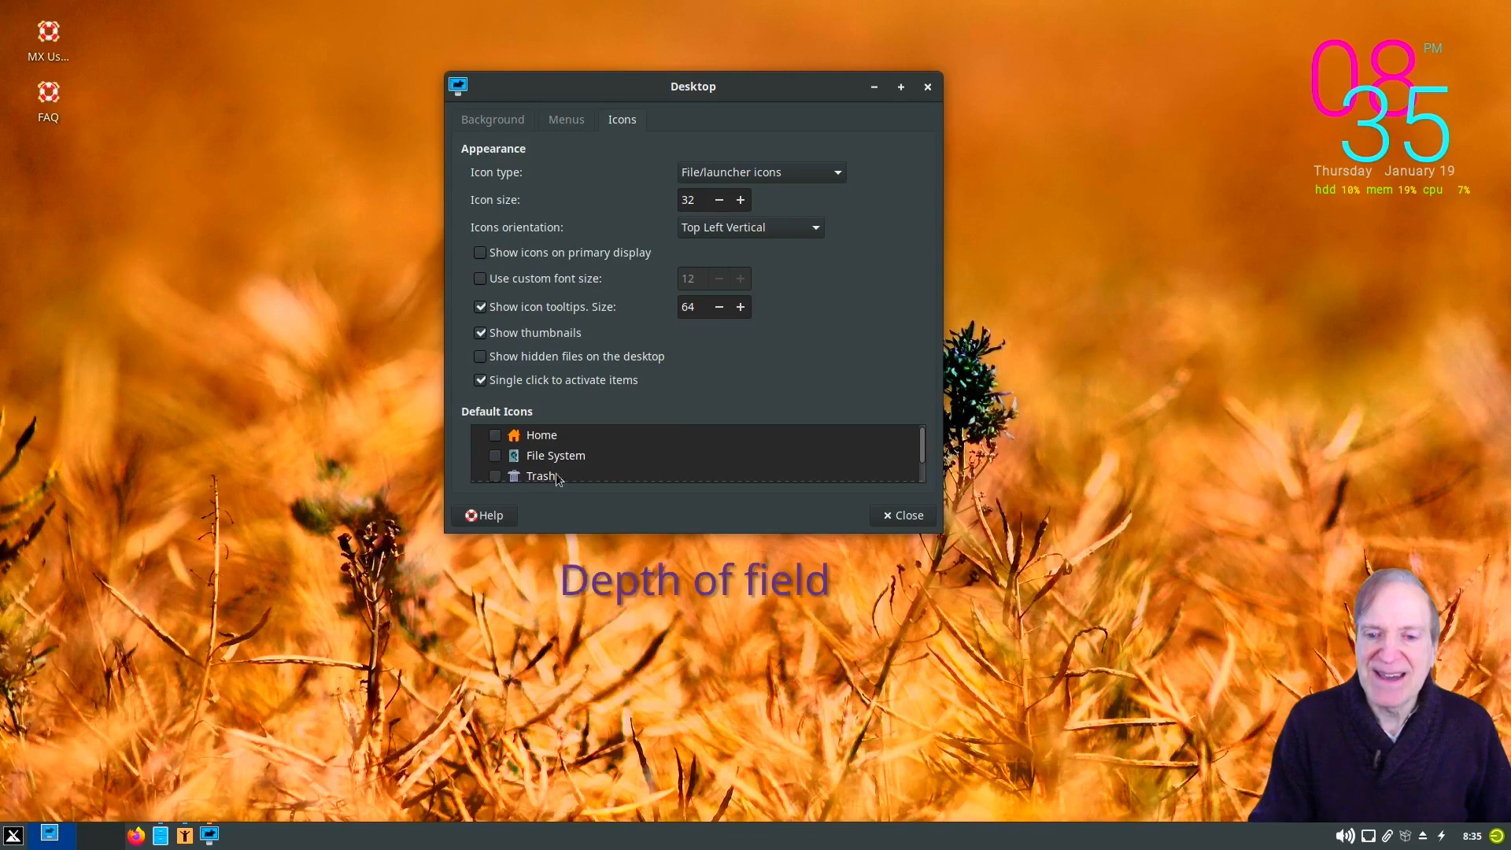
left_click(495, 435)
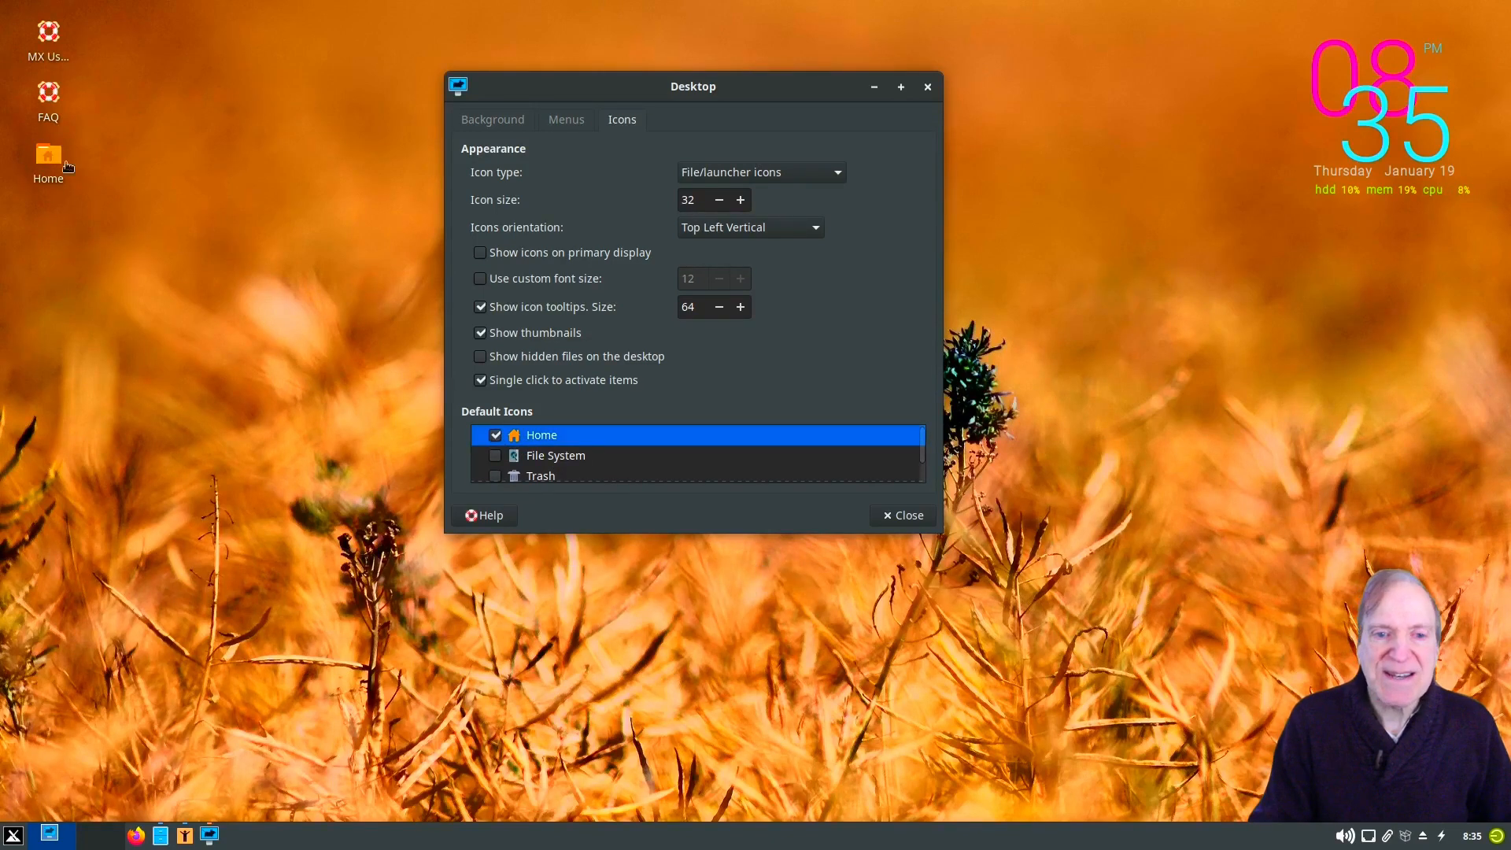
left_click(496, 476)
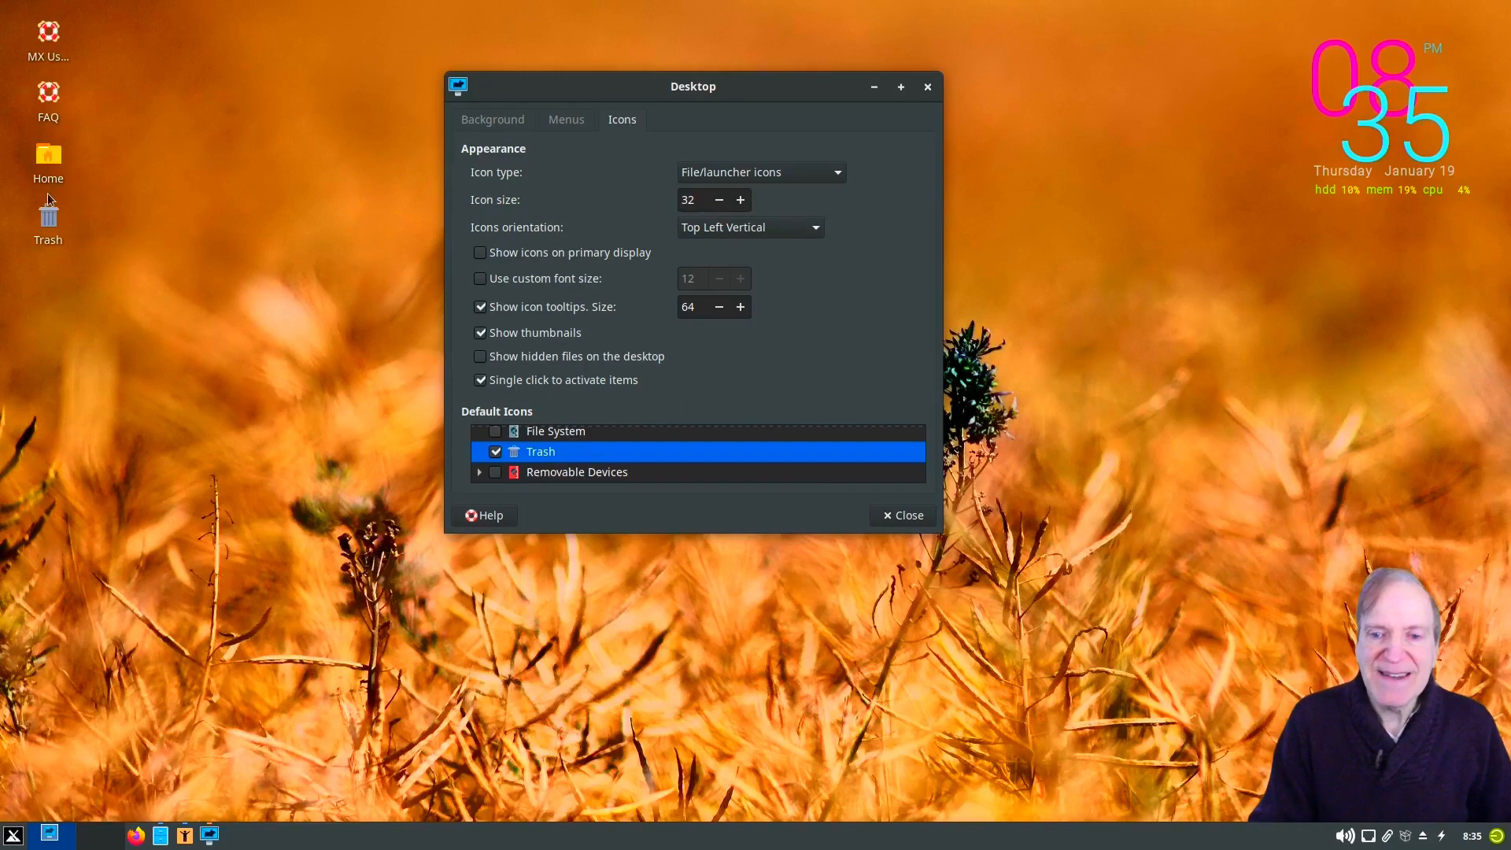
- Test the Home desktop icon and close its folder window, turn off single-click activation for desktop items and close the Desktop settings
left_click(48, 157)
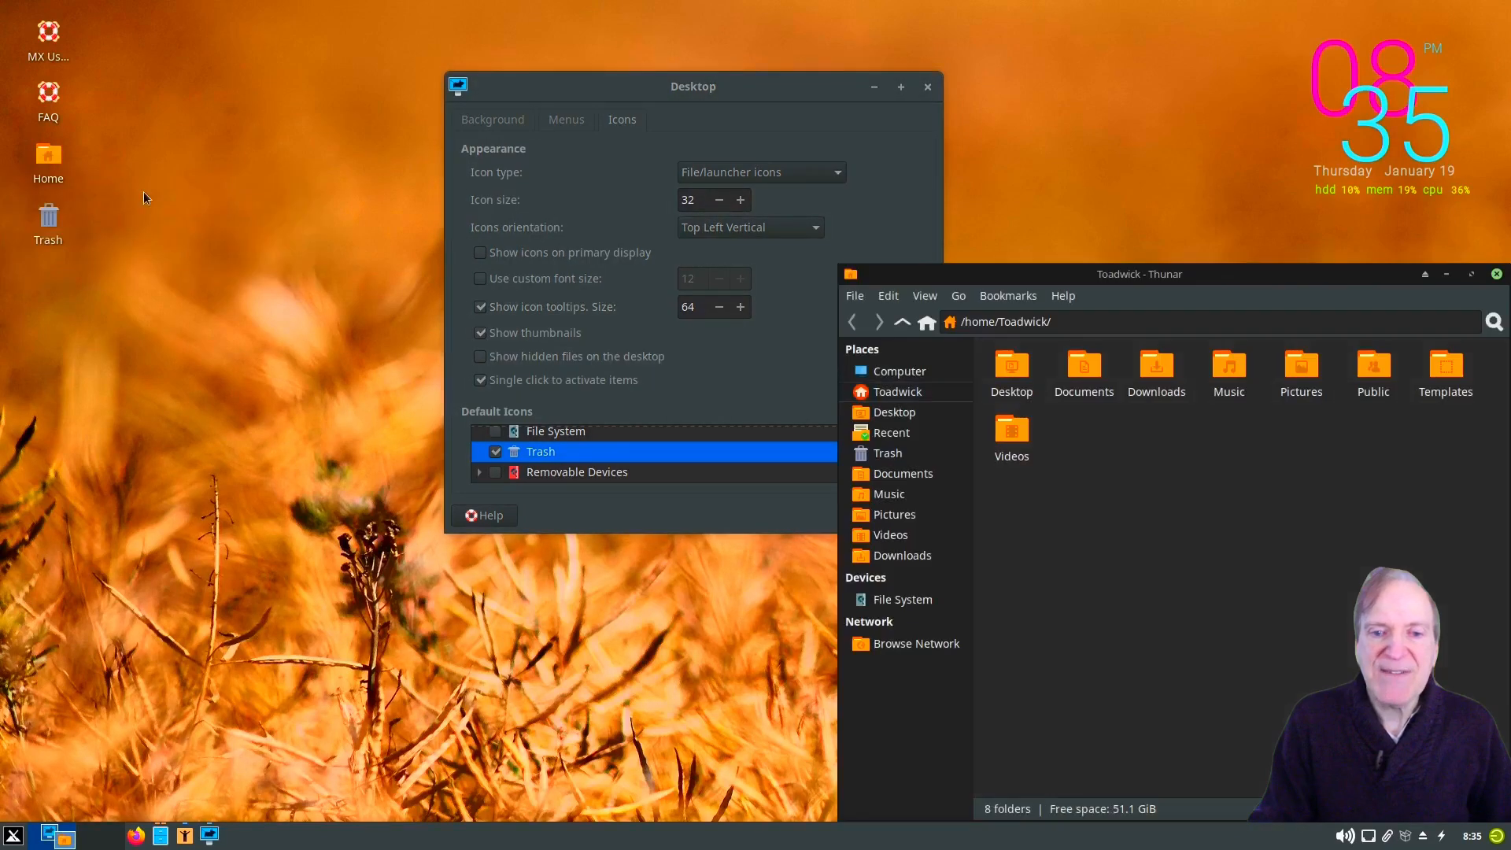
left_click(1496, 274)
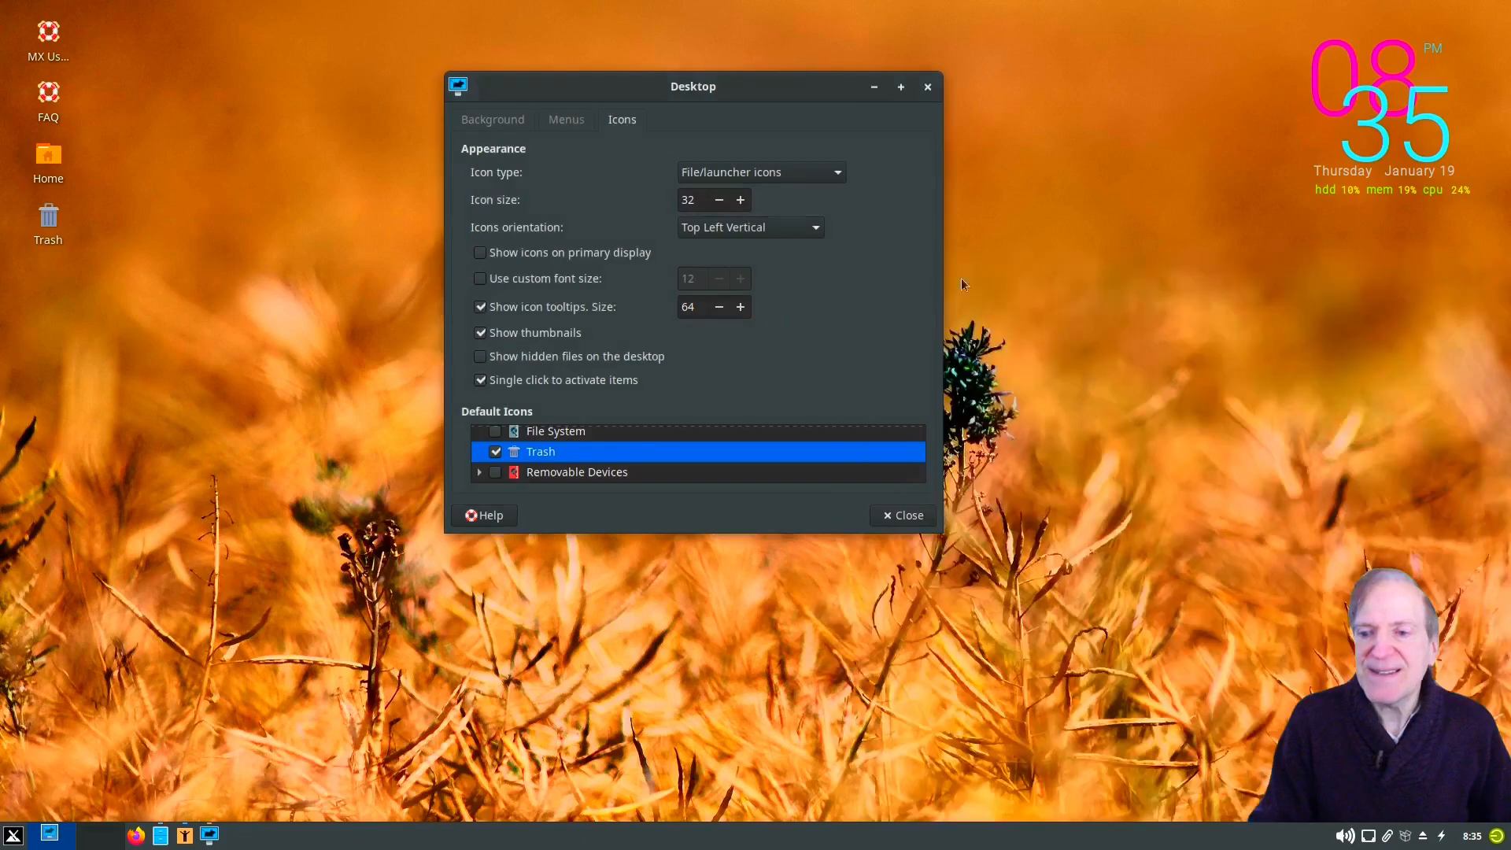
left_click(480, 380)
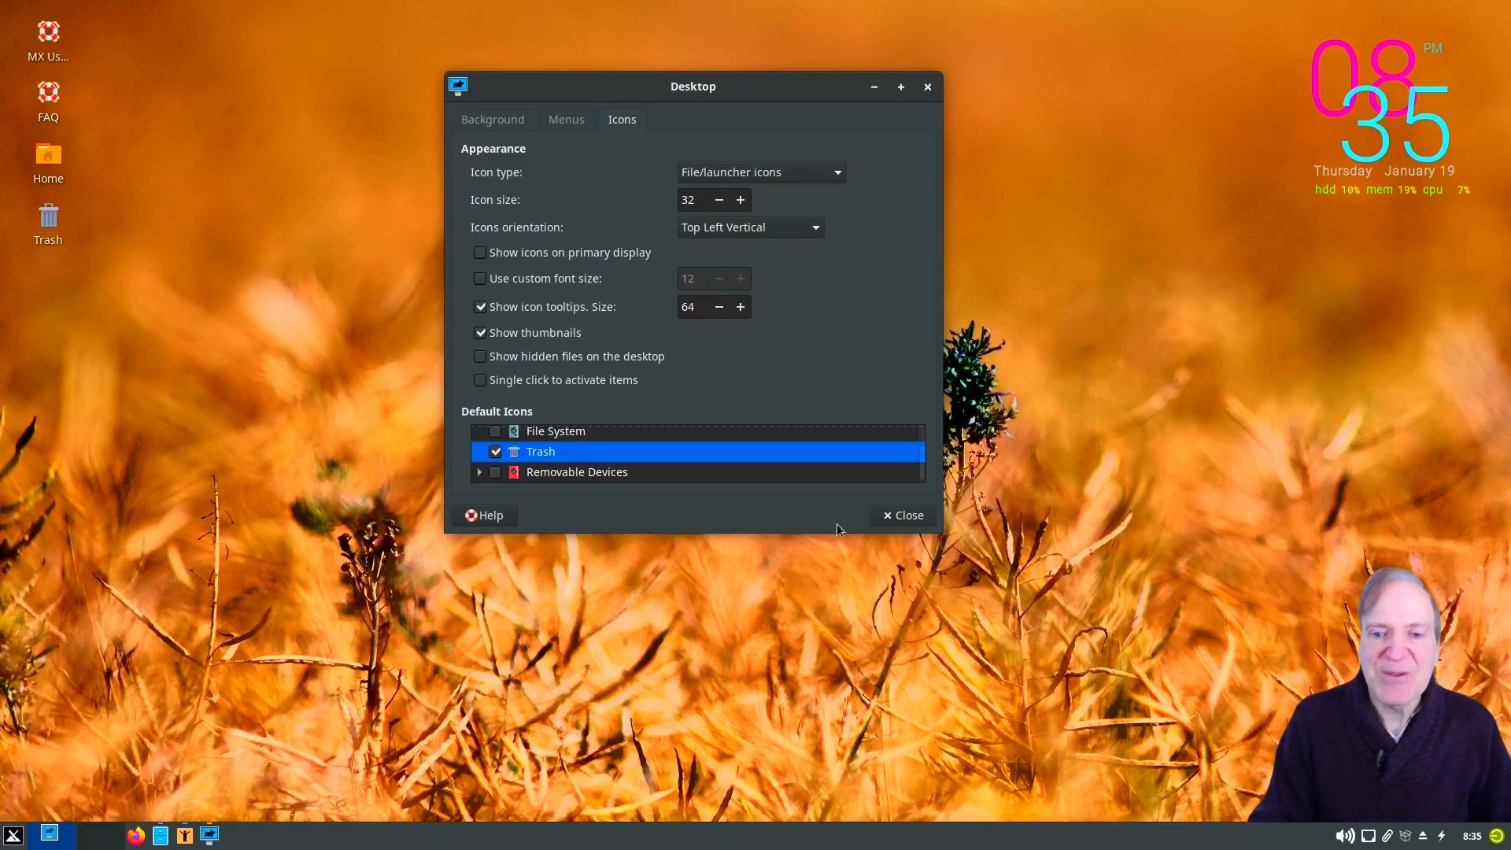
left_click(912, 521)
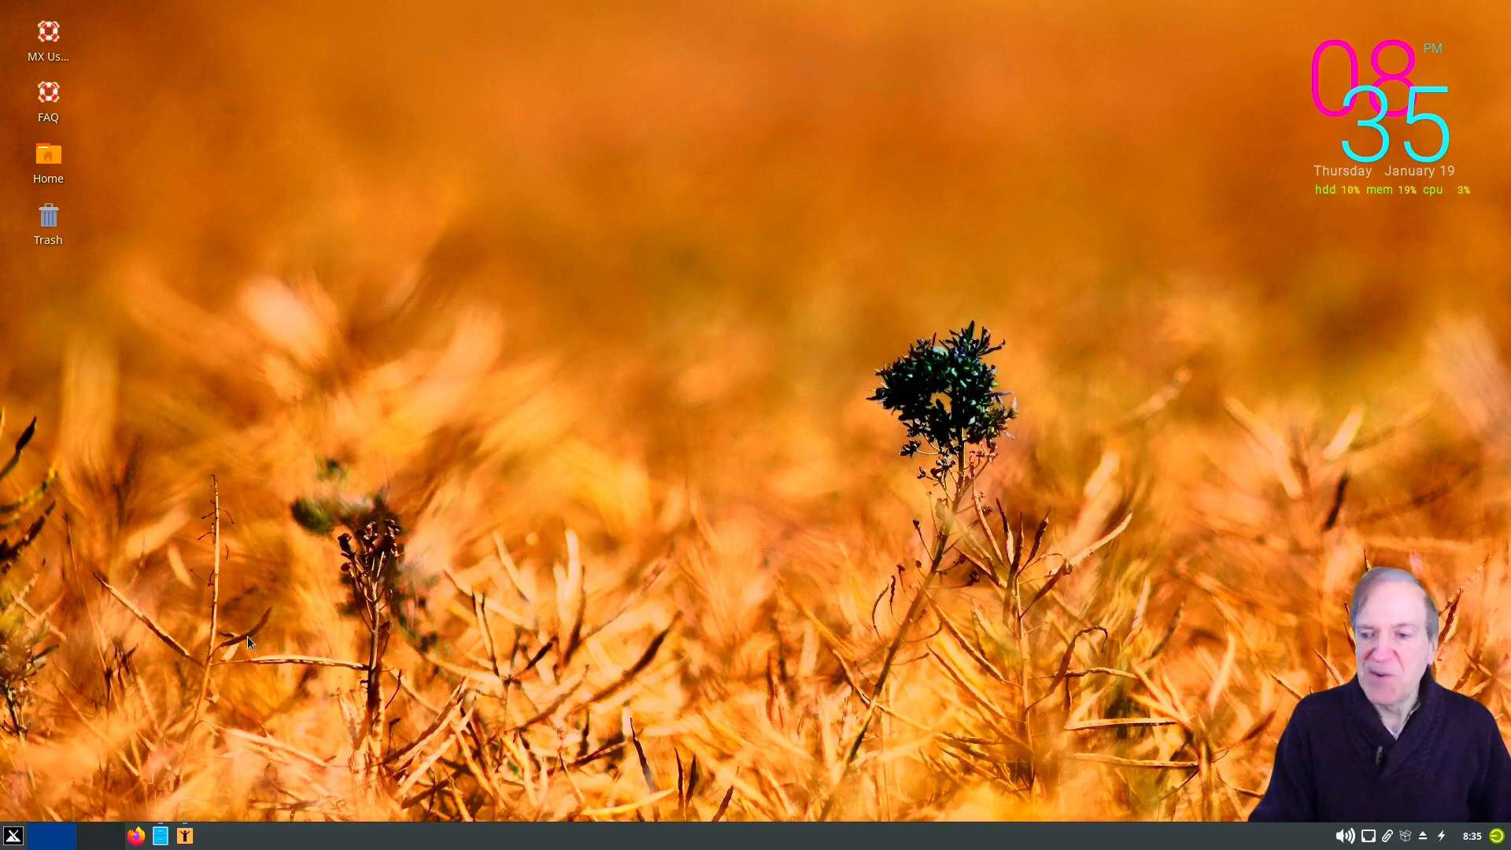
- Open a file manager window, test opening the Documents folder, return to the home folder and move the window clear of the desktop icons
key("super+e")
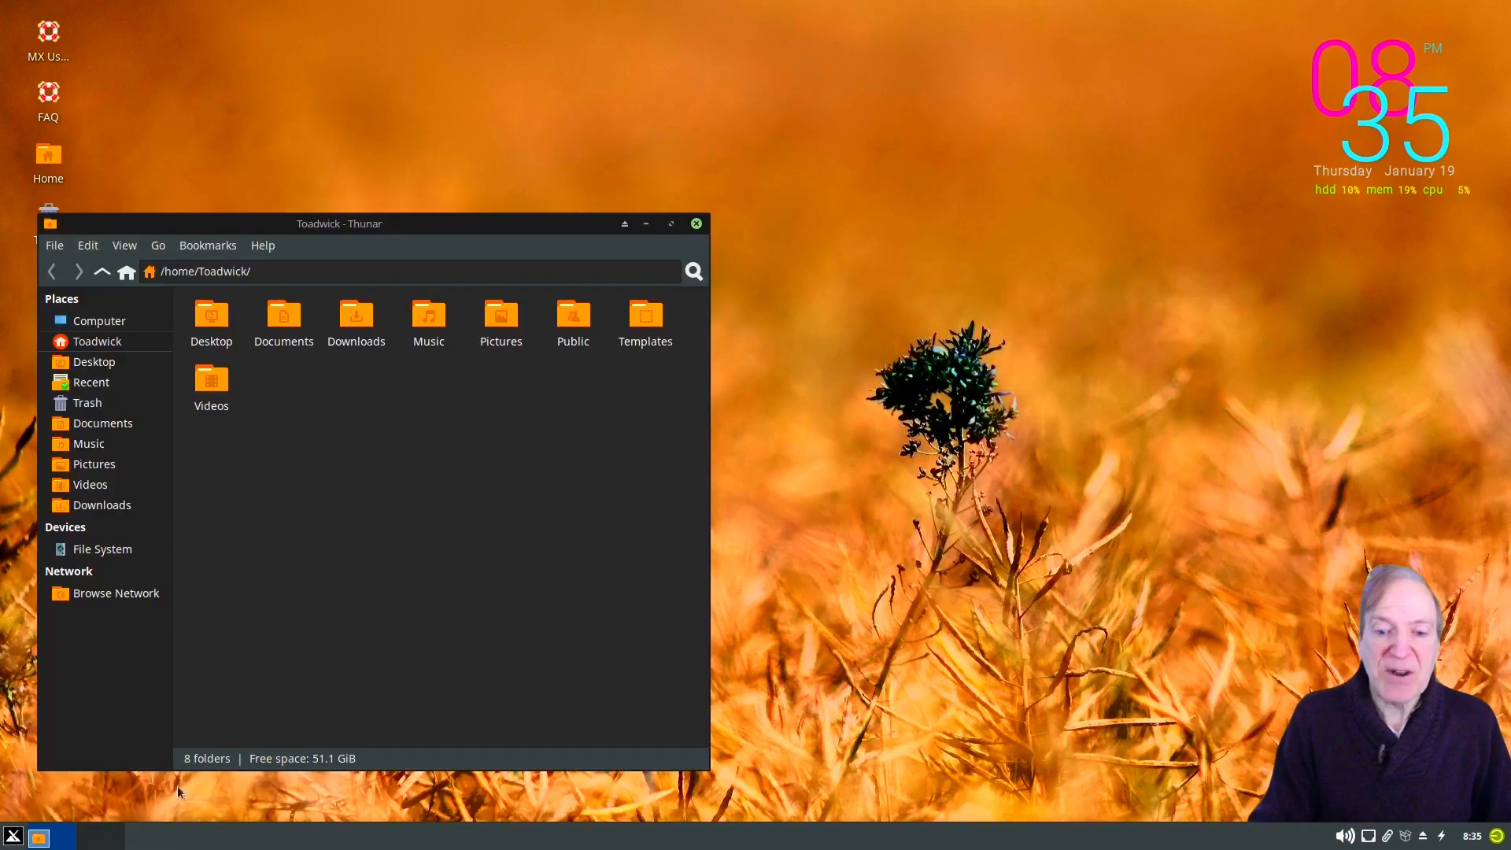
double_click(280, 318)
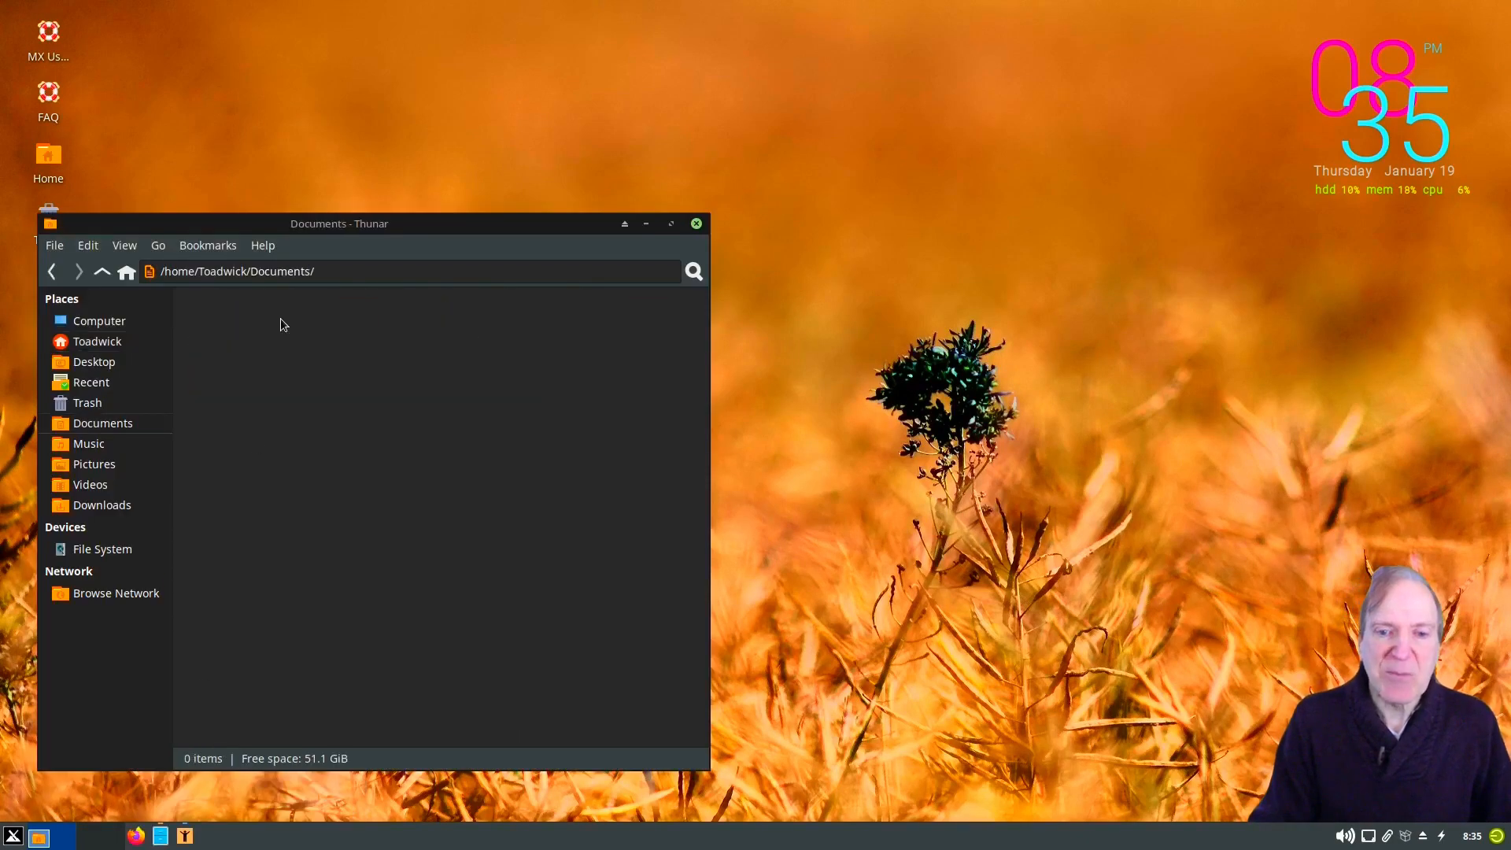
left_click(100, 274)
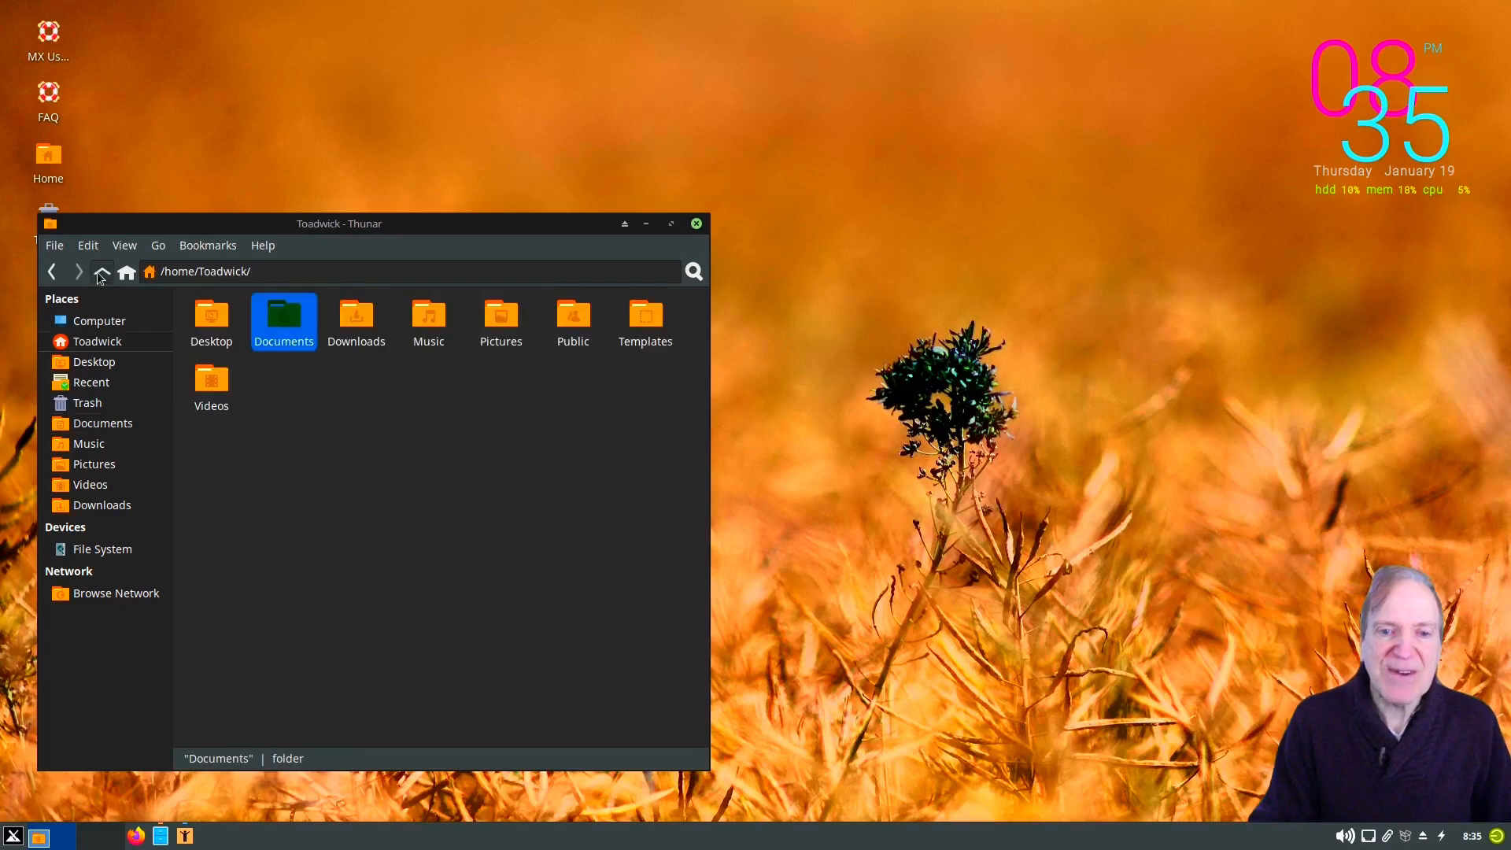
left_click_drag(333, 229, 508, 188)
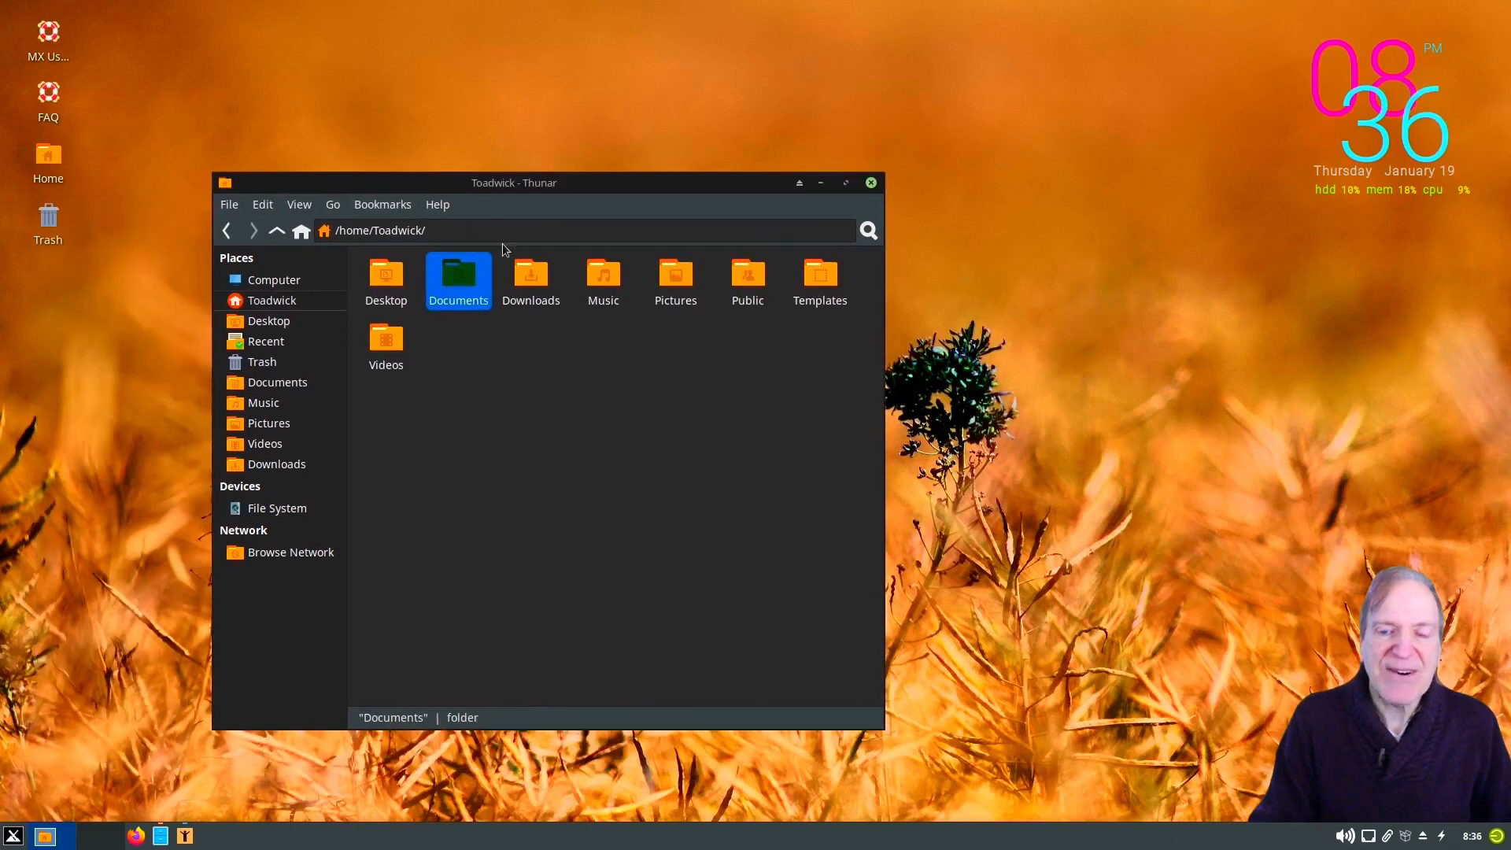
- Highlight Downloads, Music, Pictures, Documents, Desktop and Videos in turn to check how the file manager selects folders
left_click(533, 281)
left_click(614, 277)
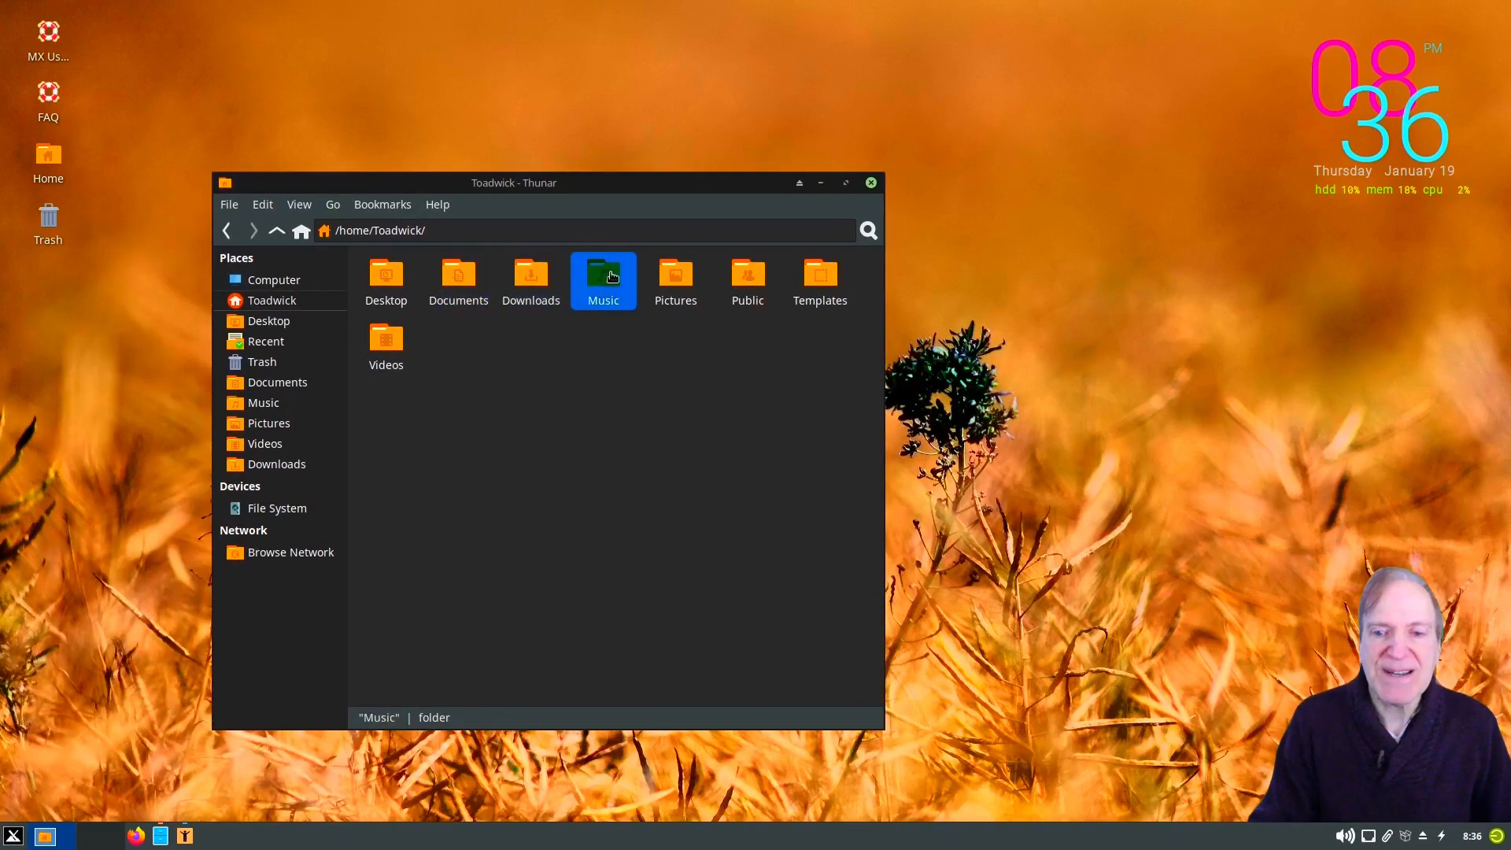
left_click(676, 284)
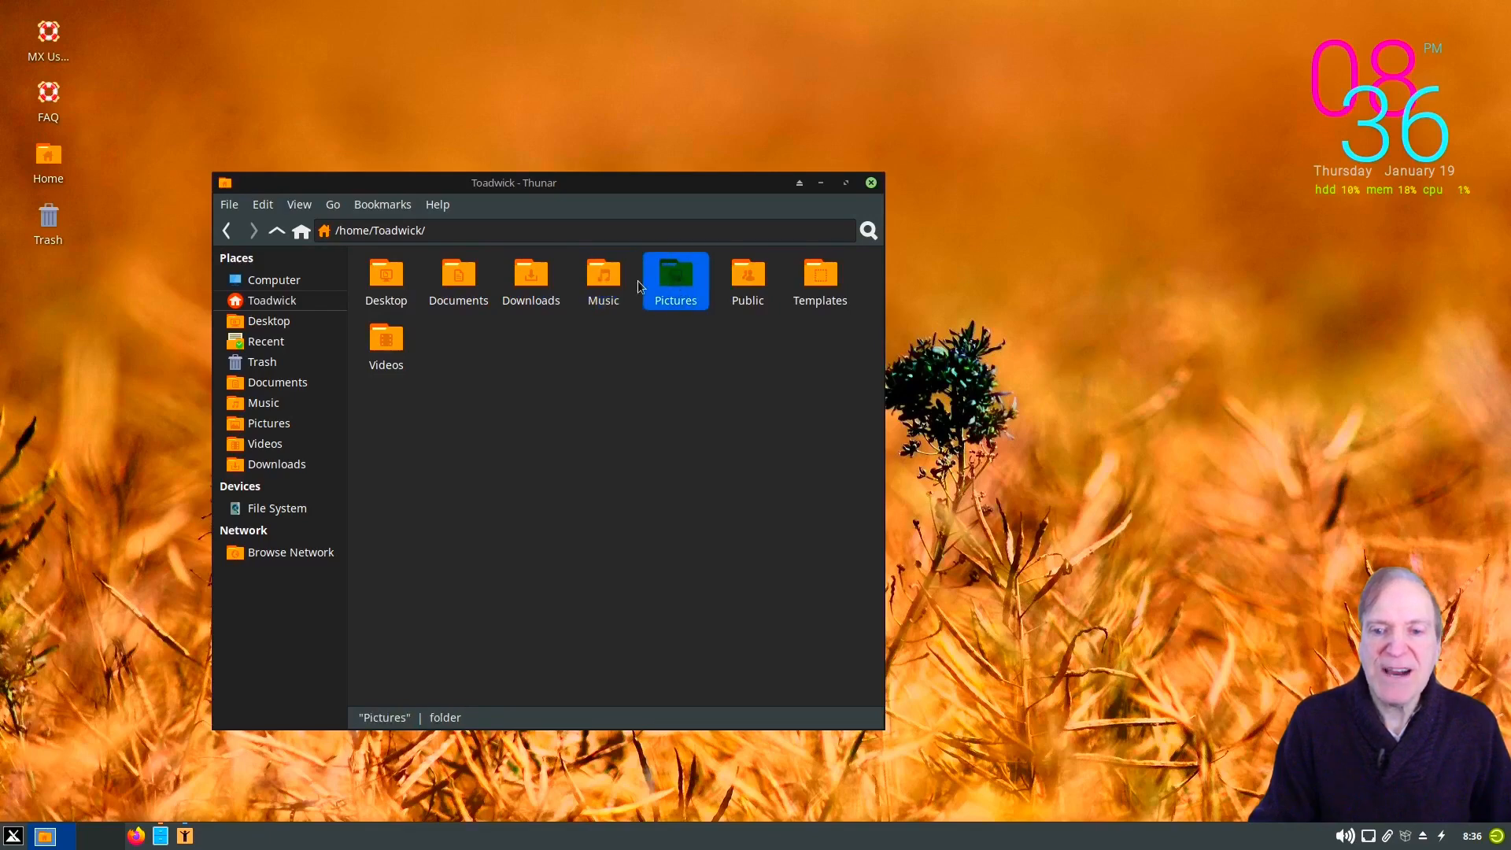
left_click(459, 280)
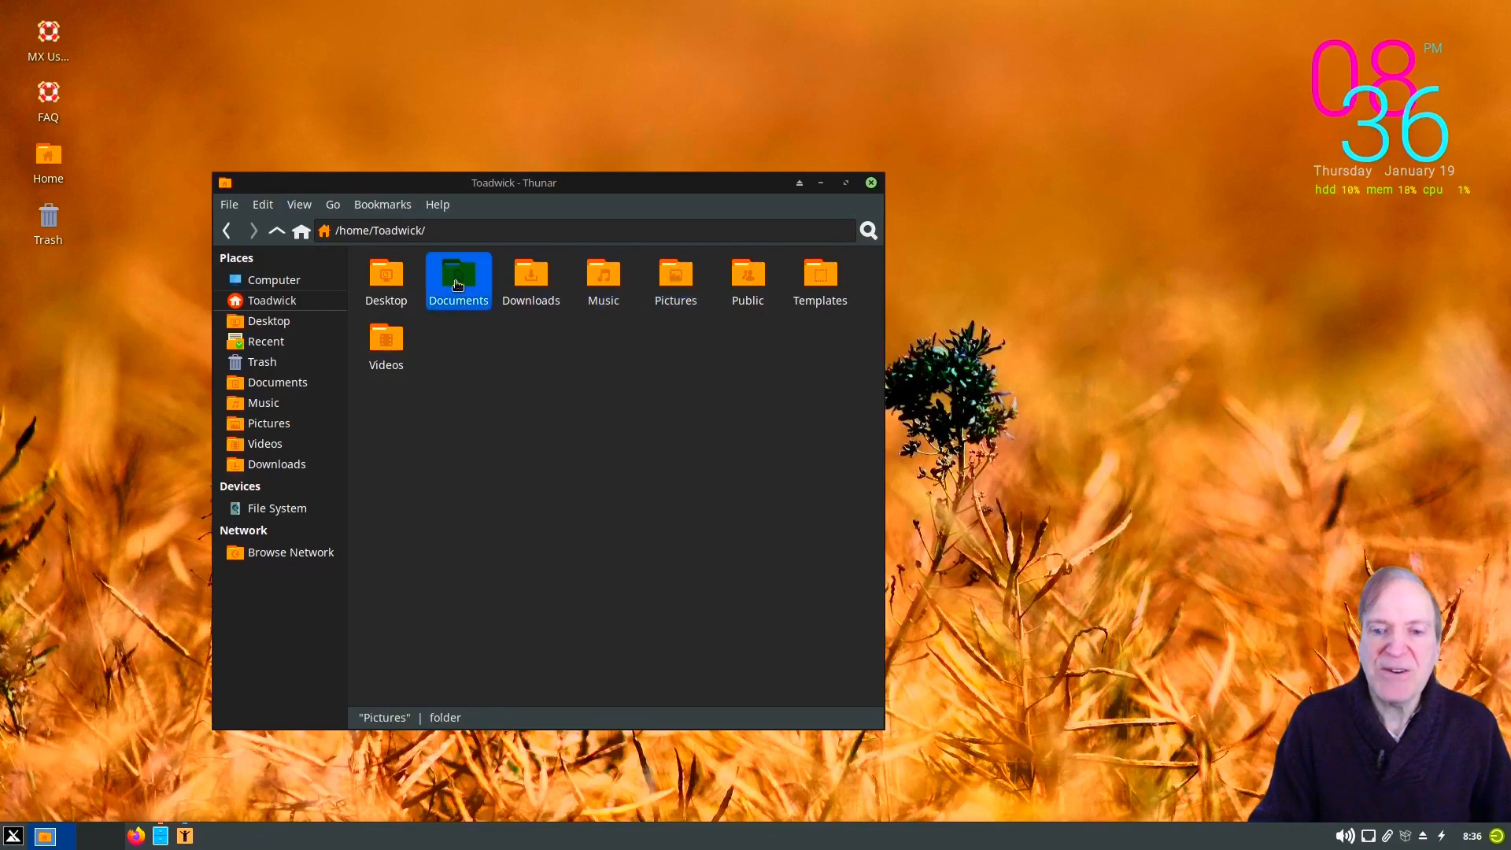
left_click(396, 279)
left_click(390, 340)
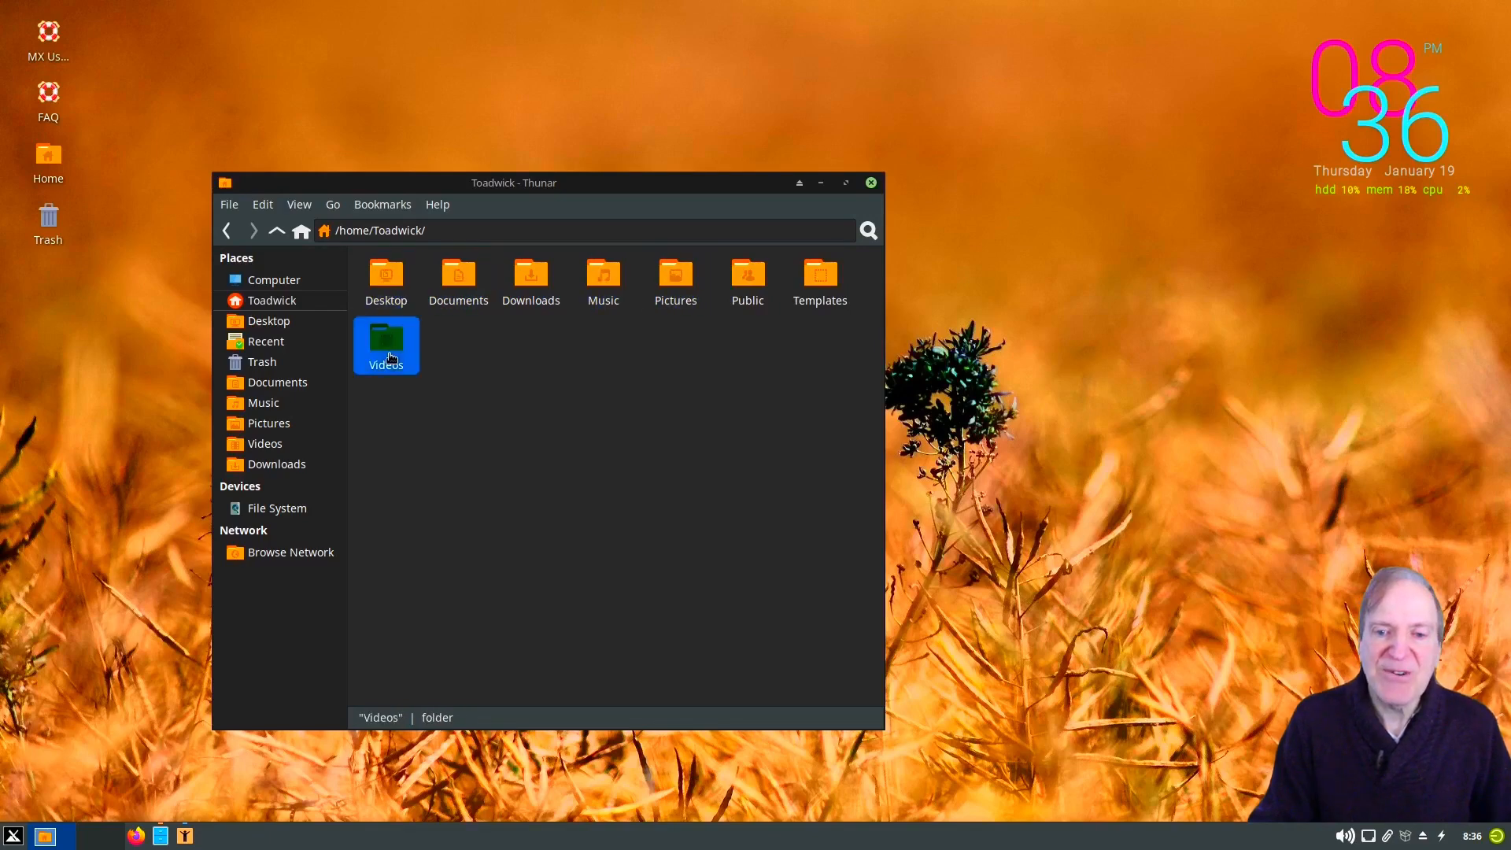
left_click(606, 282)
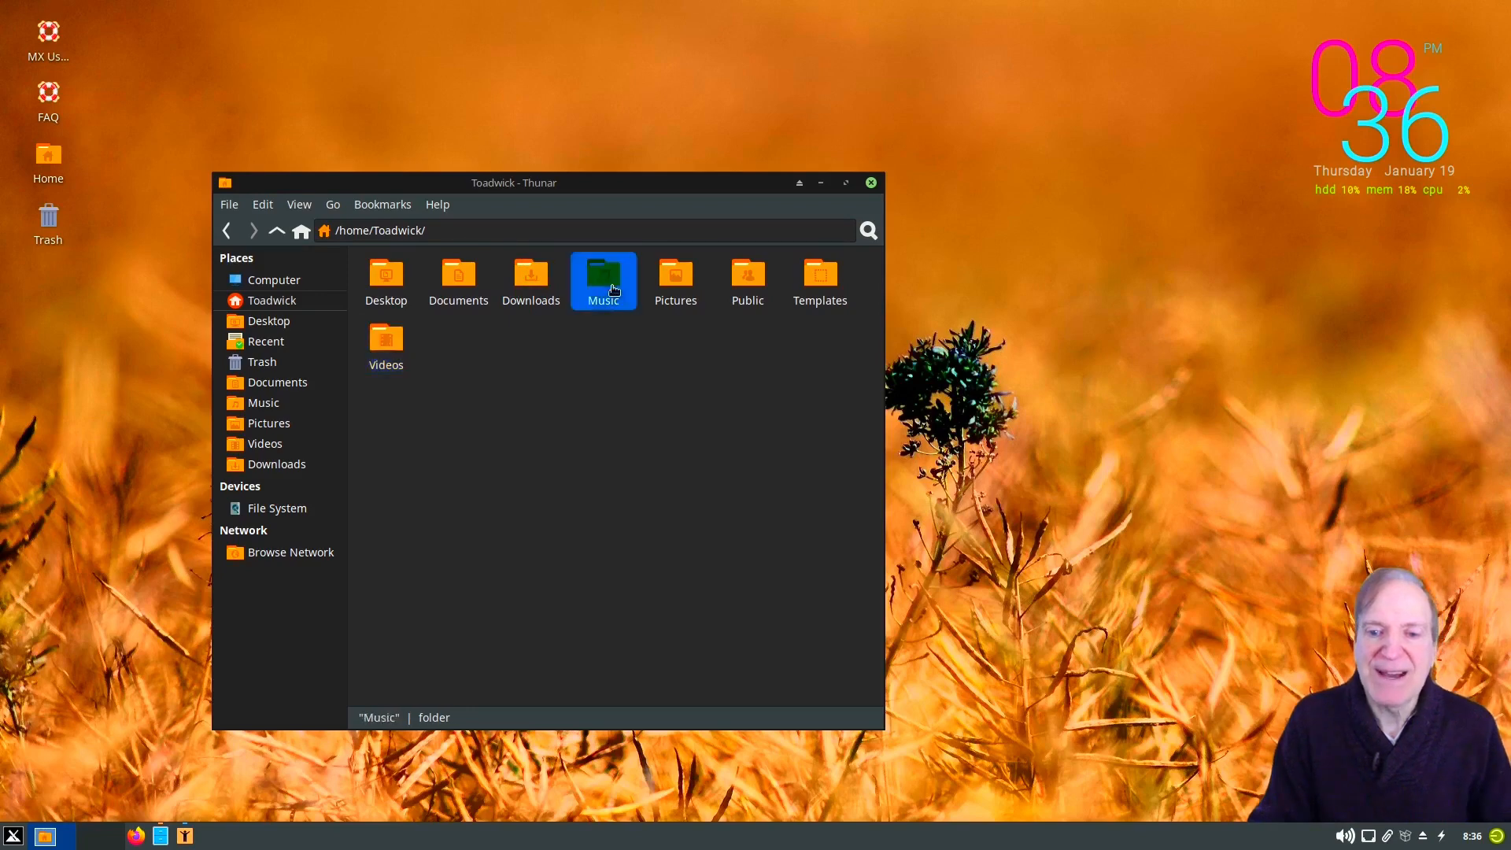
- Set the file manager's date format to the relative day with time, "Today at 08:36:14 PM"
left_click(260, 205)
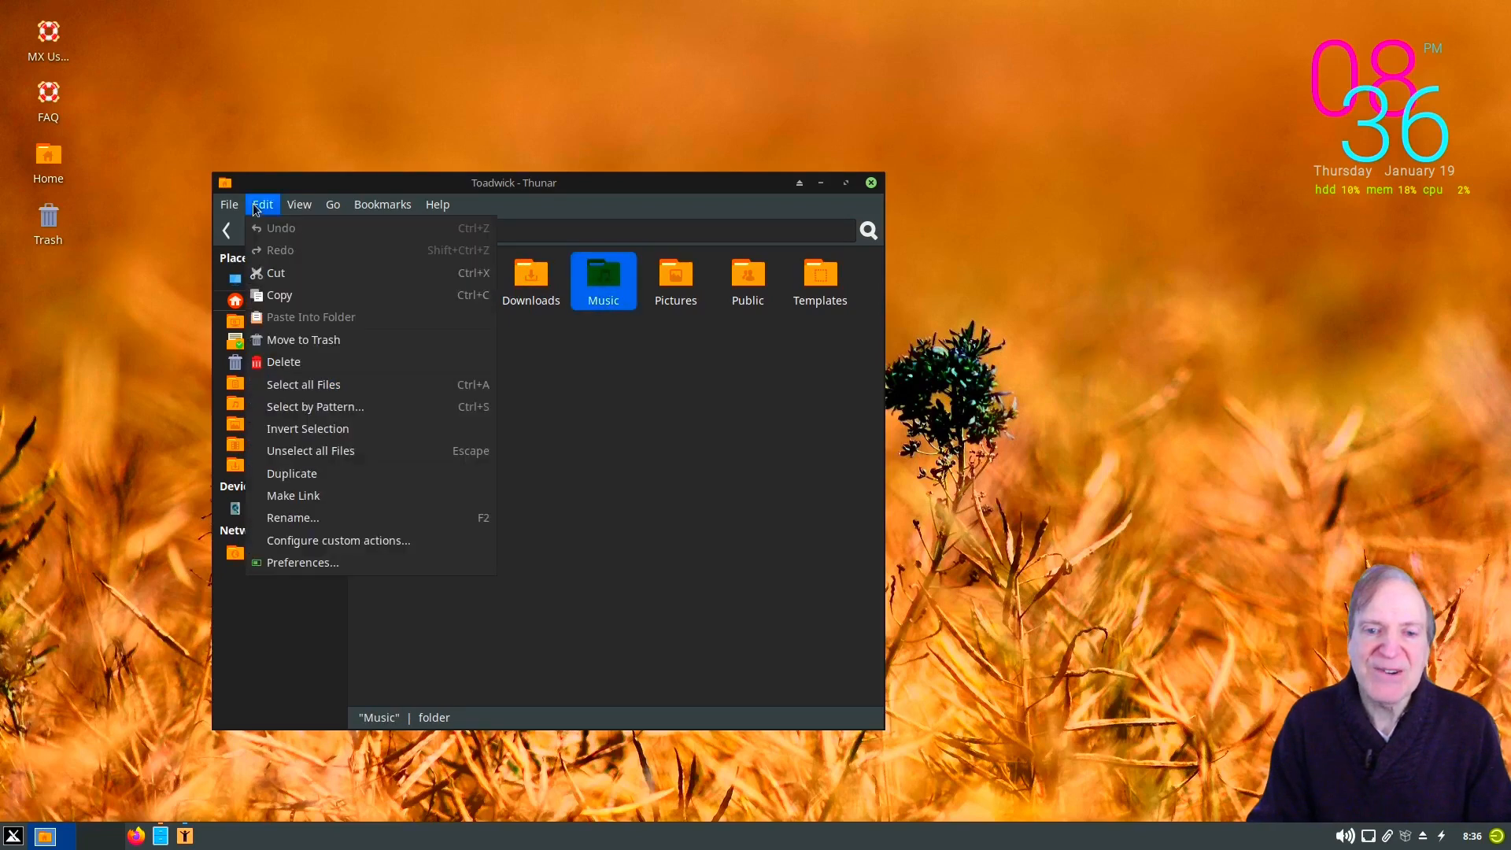
left_click(268, 563)
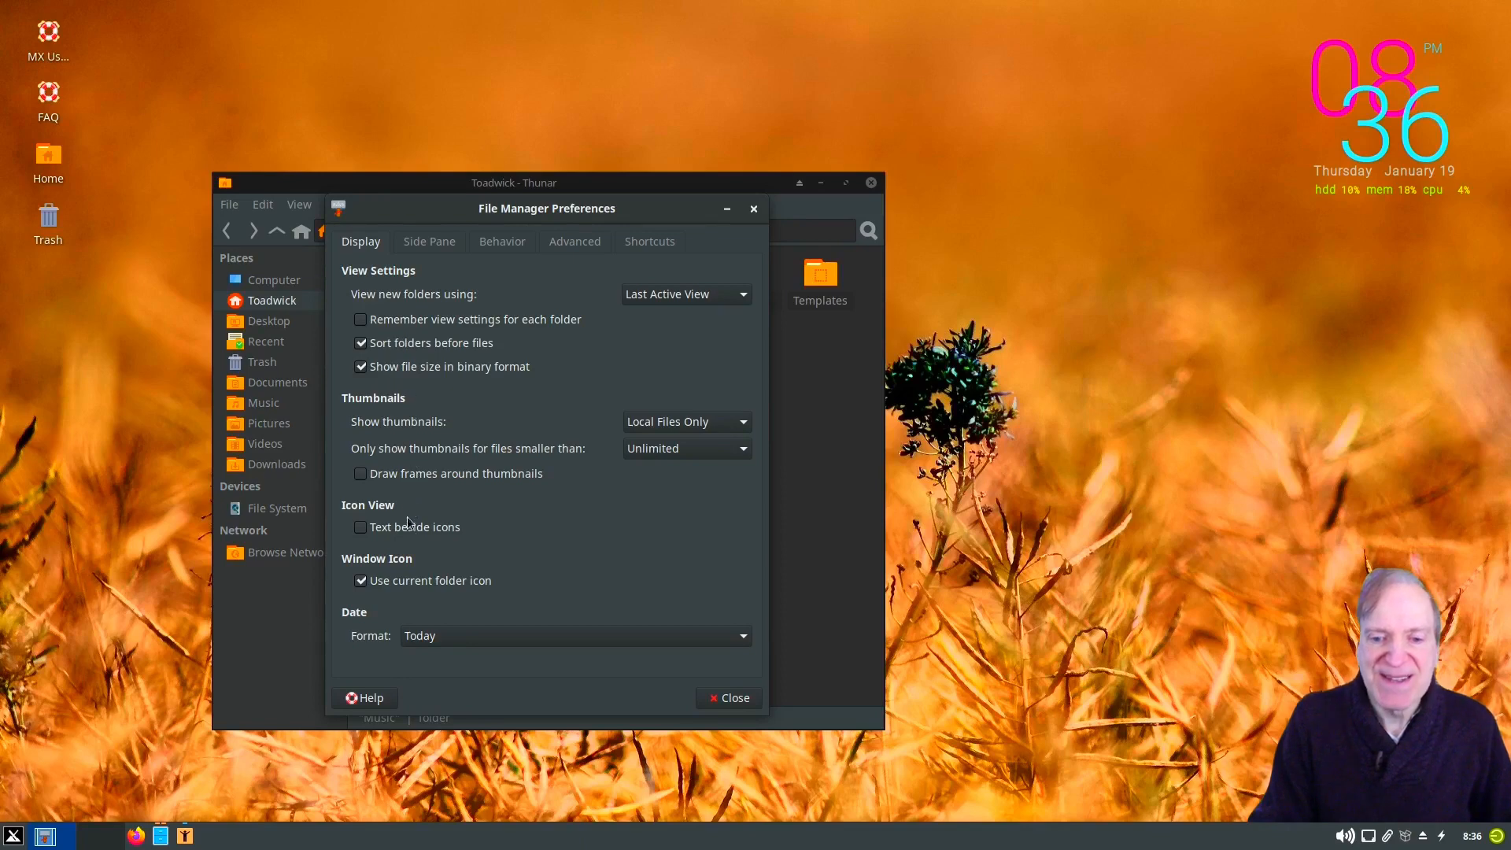
left_click(474, 631)
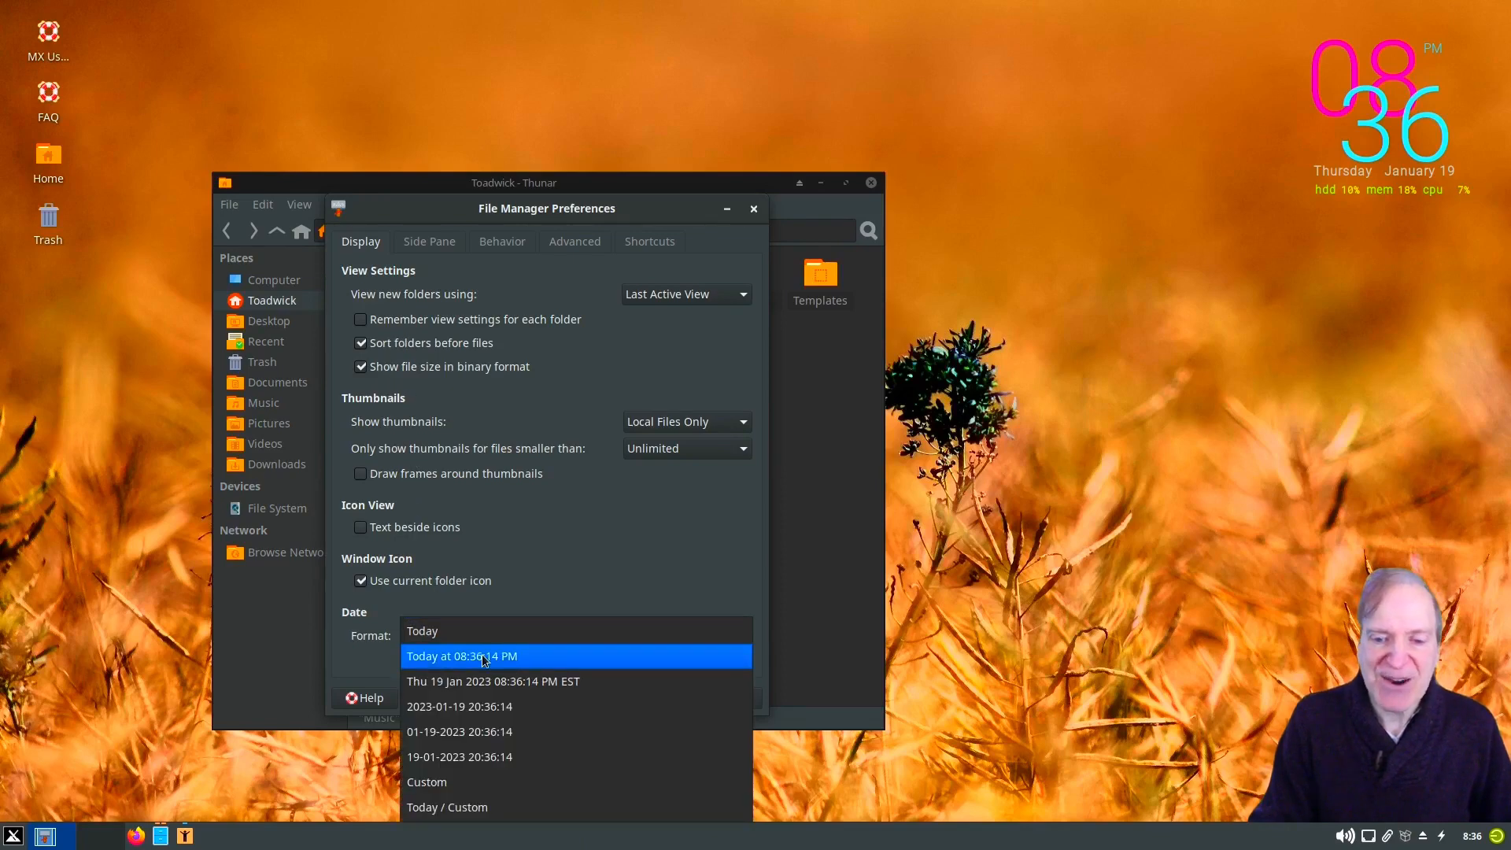
left_click(482, 652)
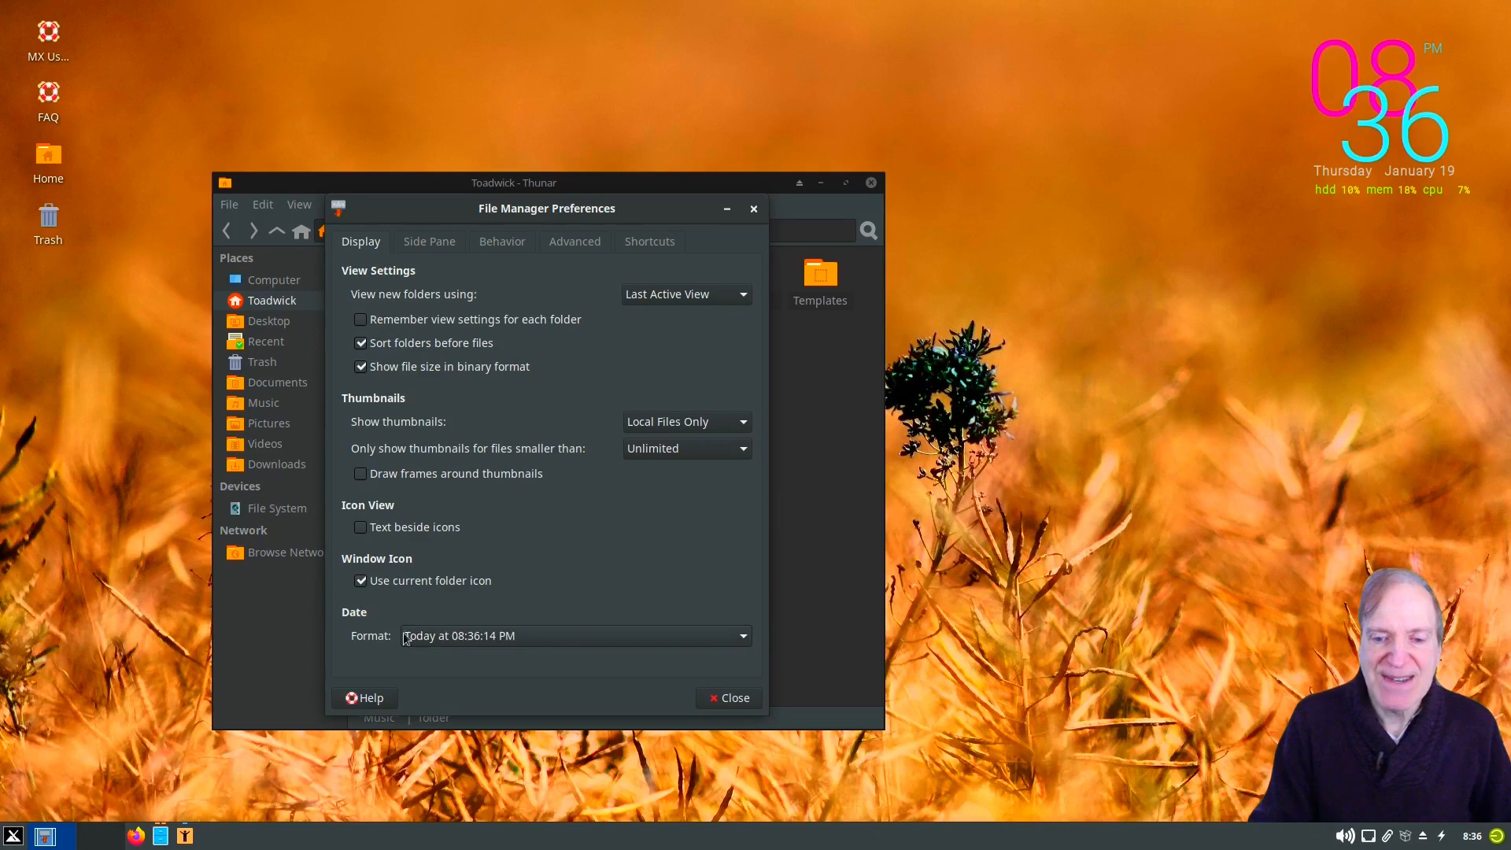
- Set the file manager's navigation behavior to "Double click to activate items" and close the preferences
left_click(499, 242)
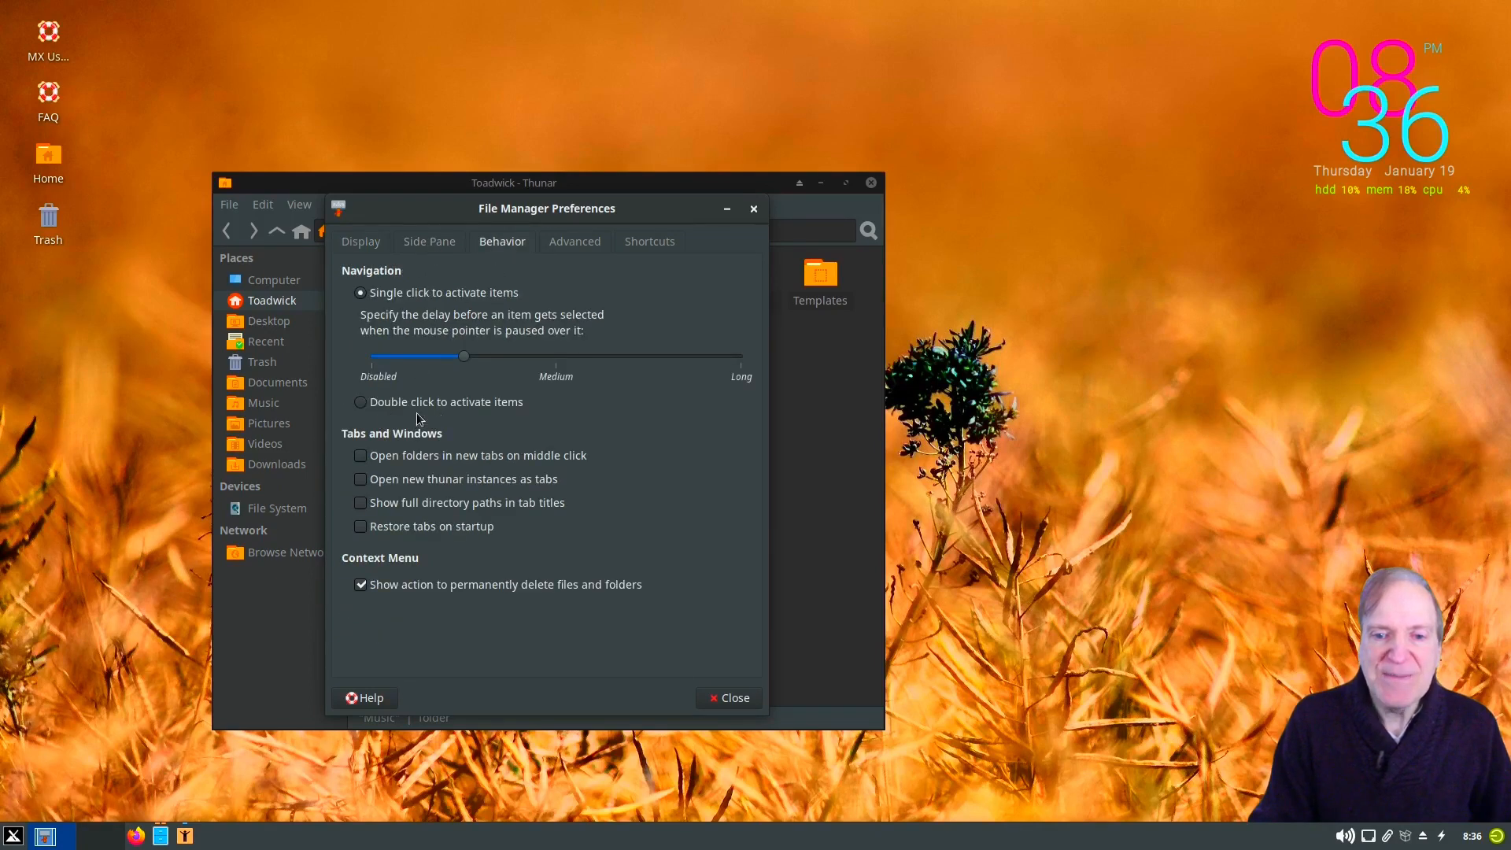
left_click(360, 403)
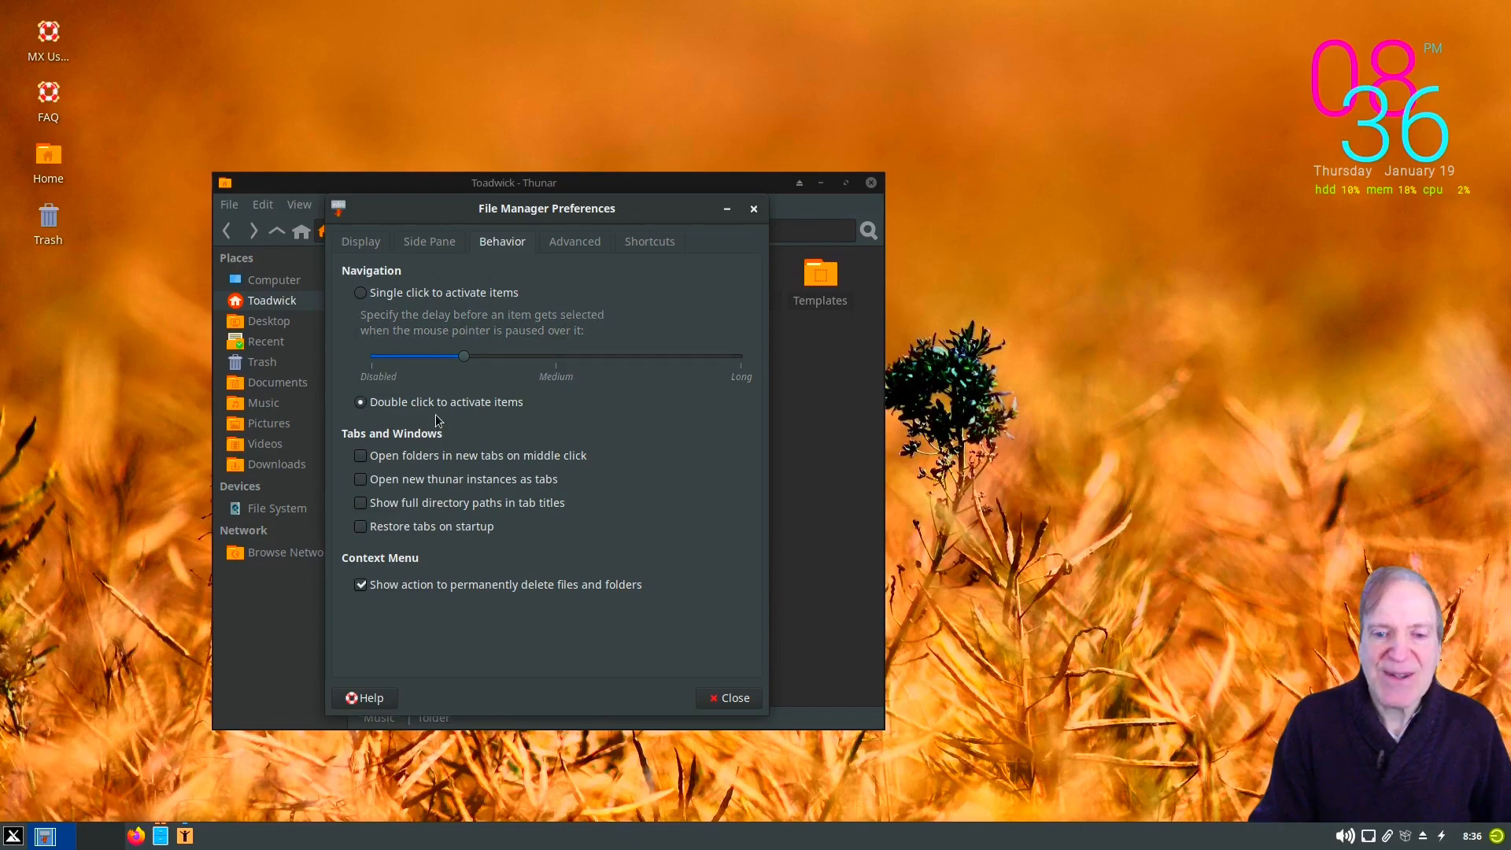
left_click(724, 698)
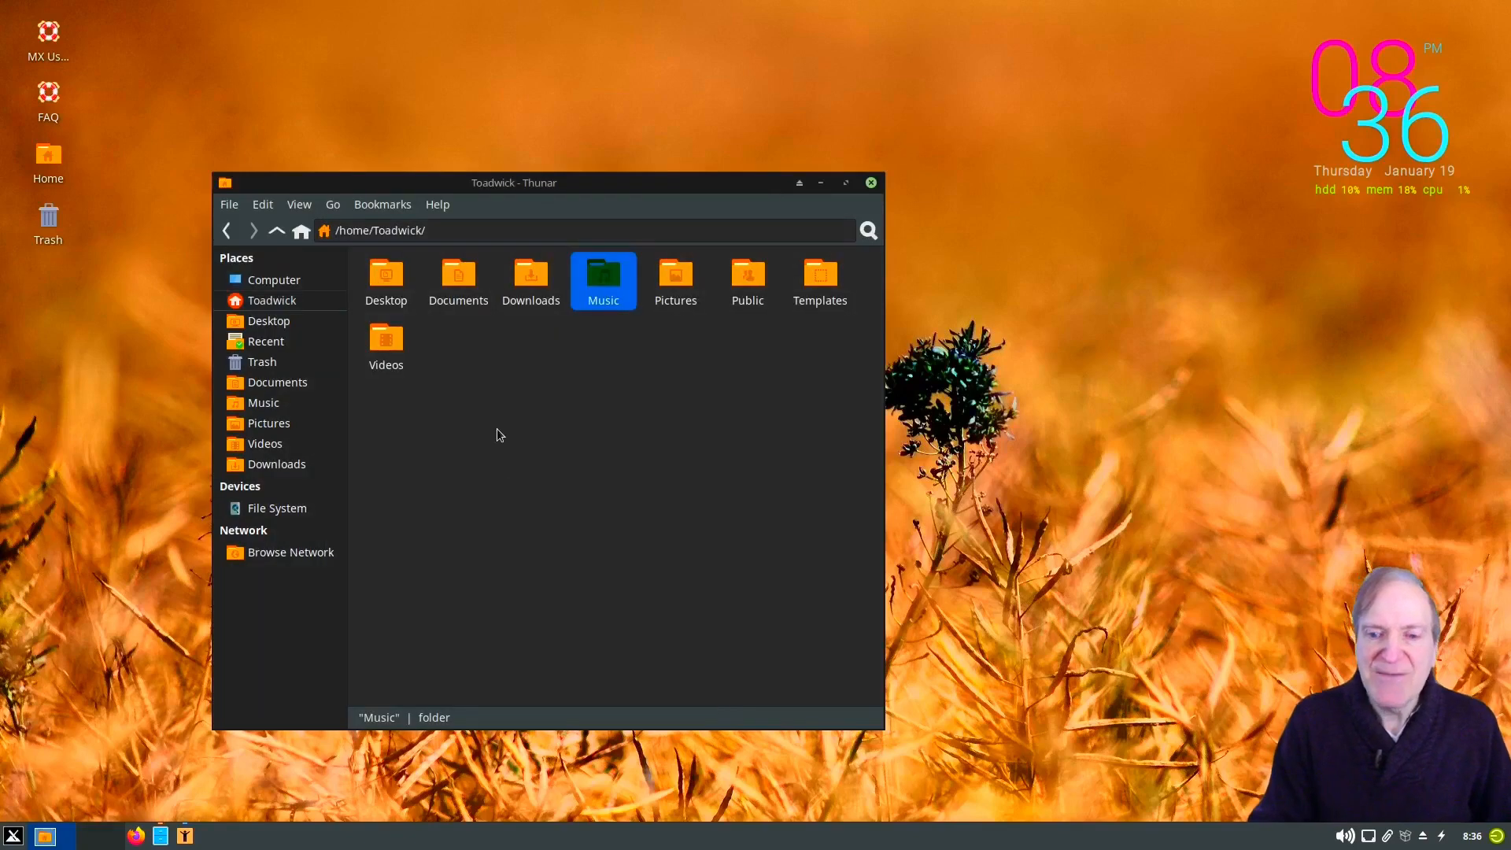
- Turn on Image Preview for the file manager's side pane, and test opening the Pictures folder and returning to the home folder
left_click(673, 288)
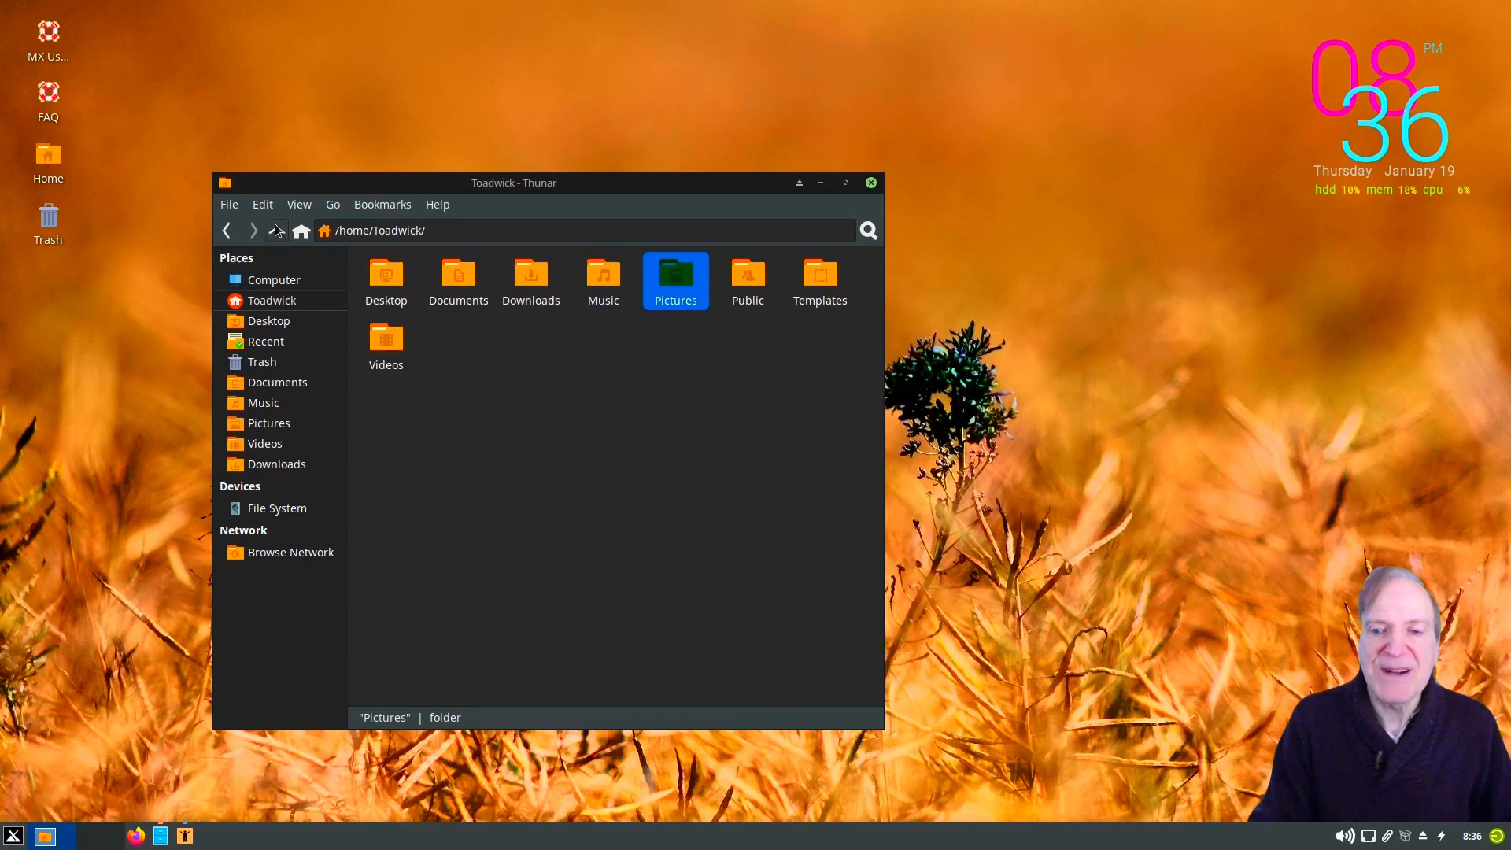
left_click(299, 205)
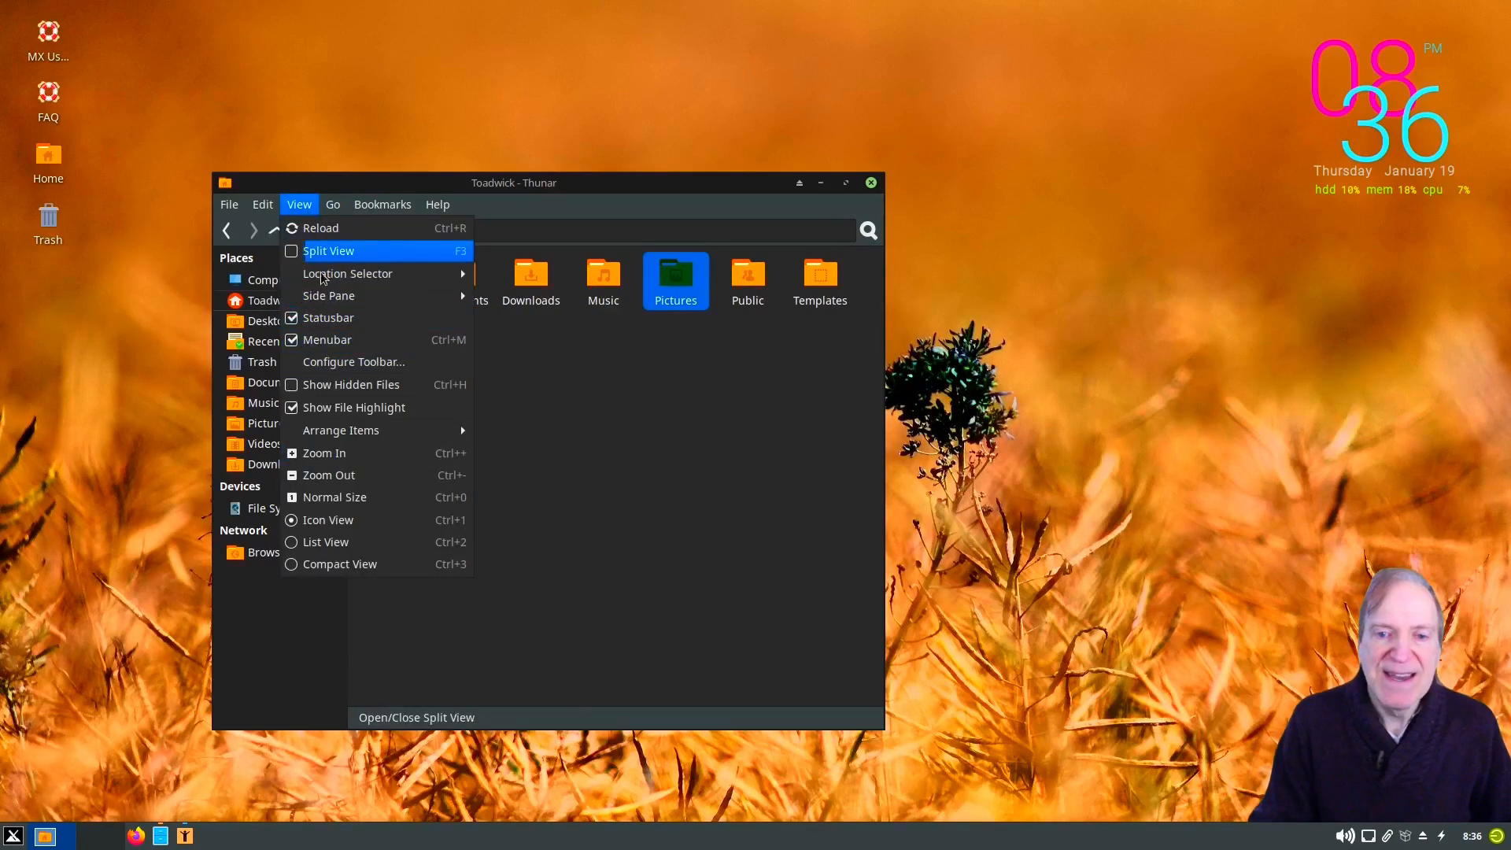
mouse_move(354, 298)
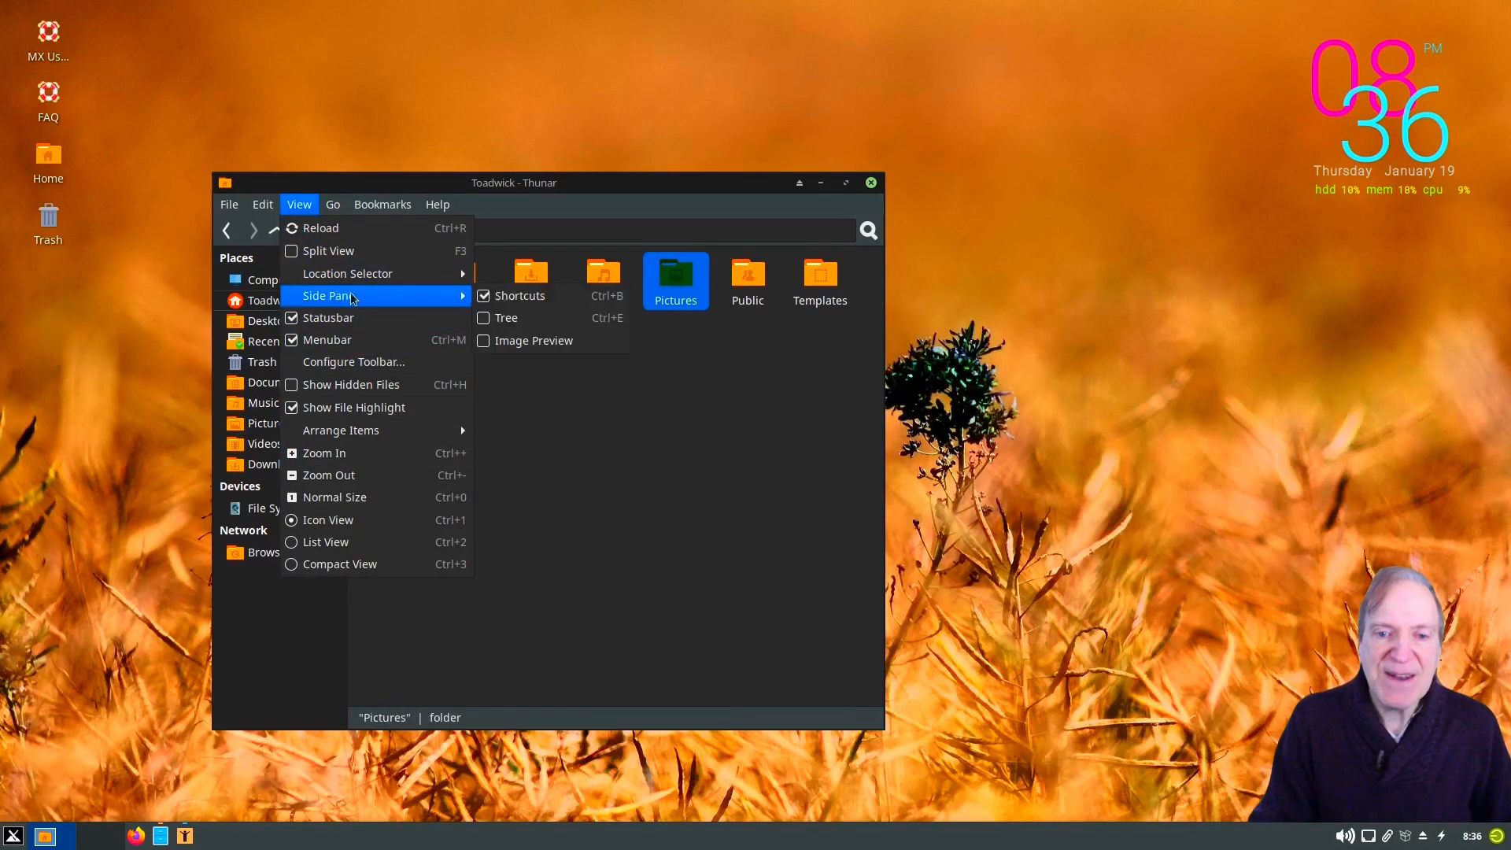
left_click(482, 342)
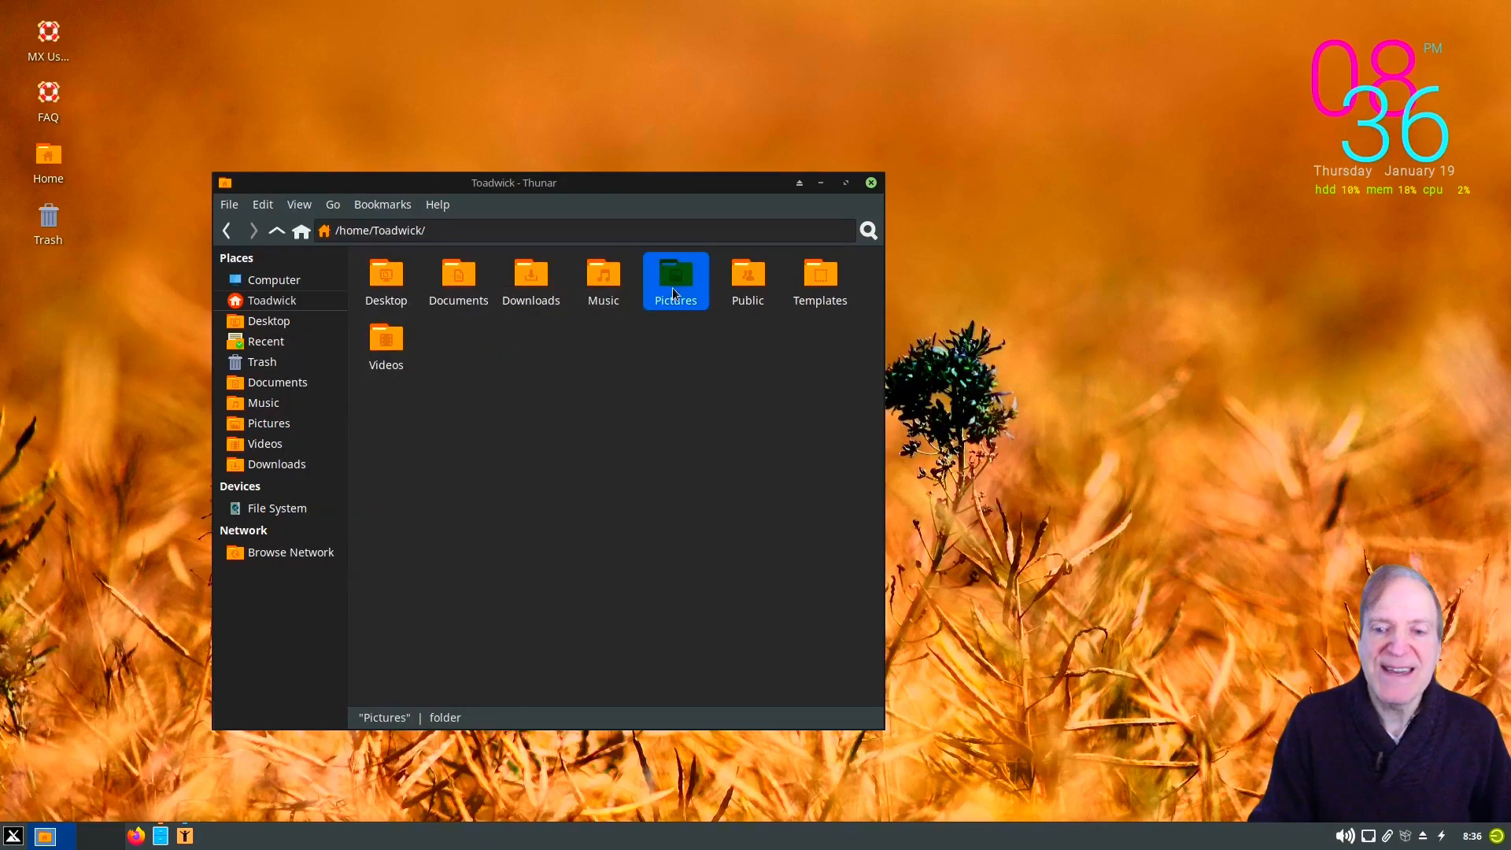
double_click(673, 285)
left_click(276, 231)
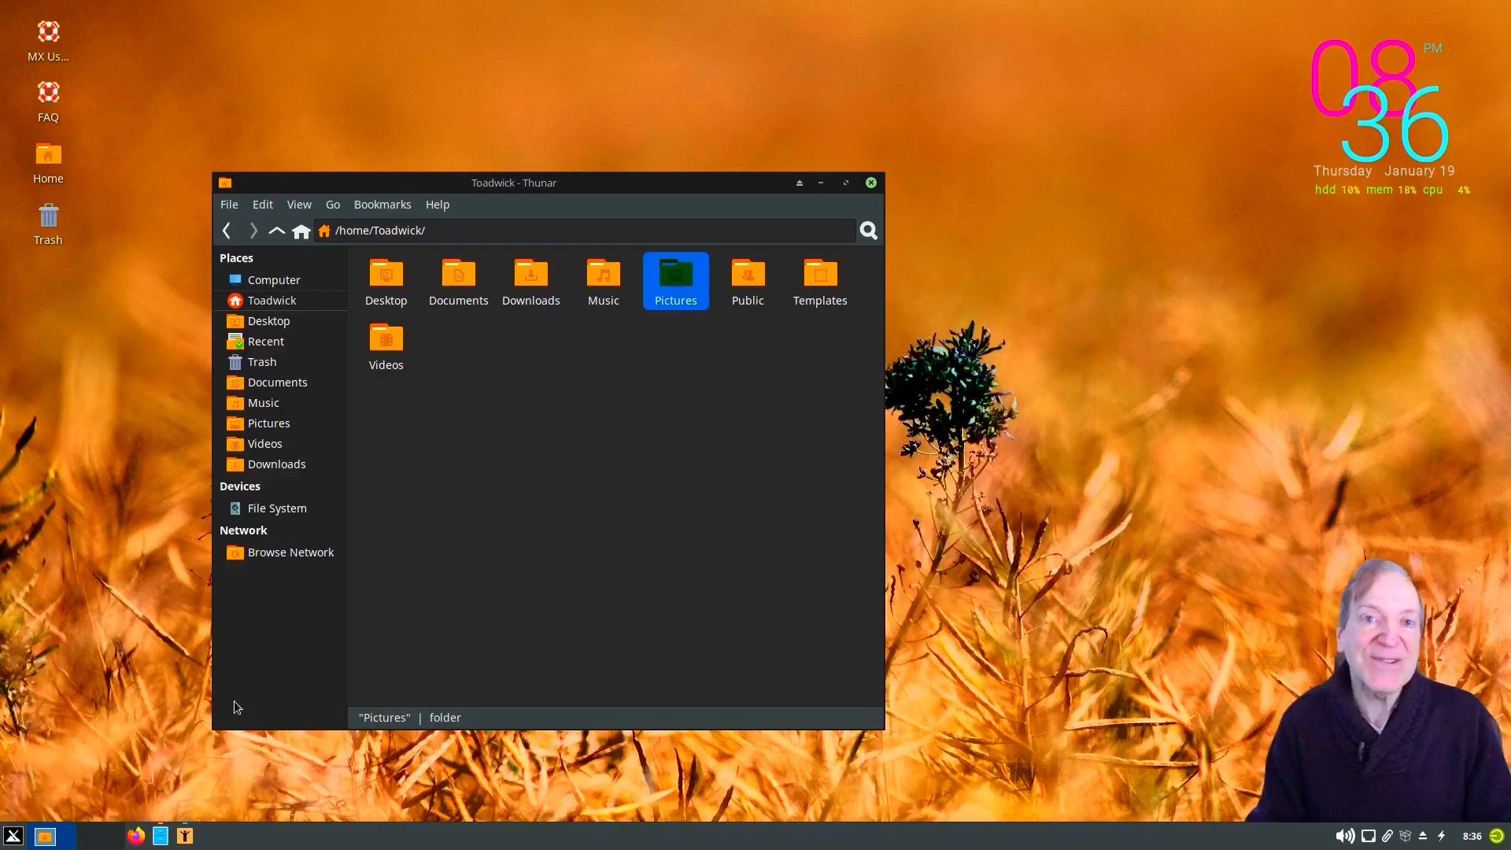
- Look through All Applications and the categories in the application menu, and close the menu
key("super")
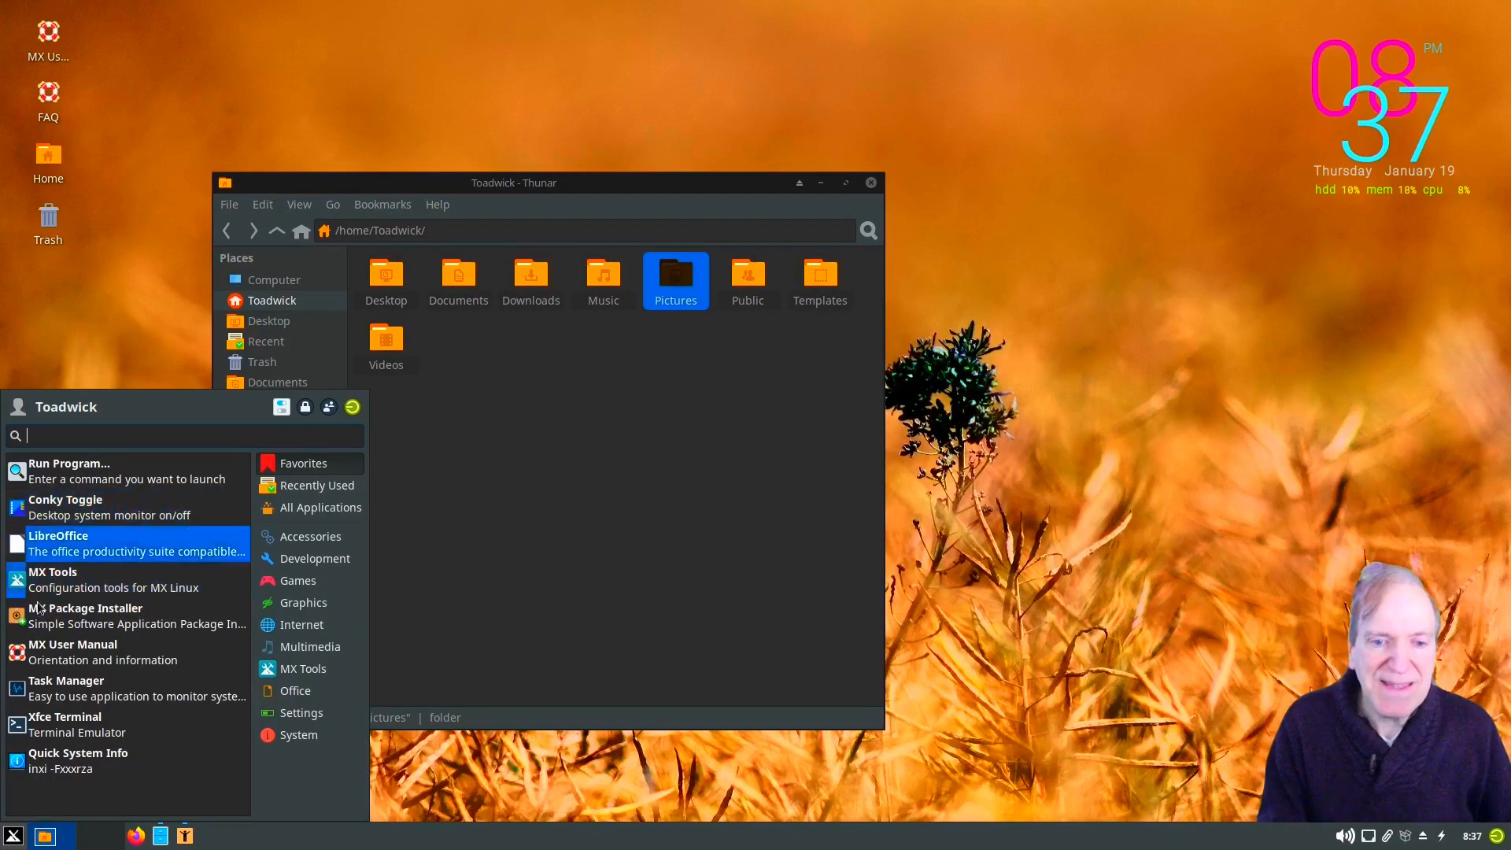
left_click(327, 507)
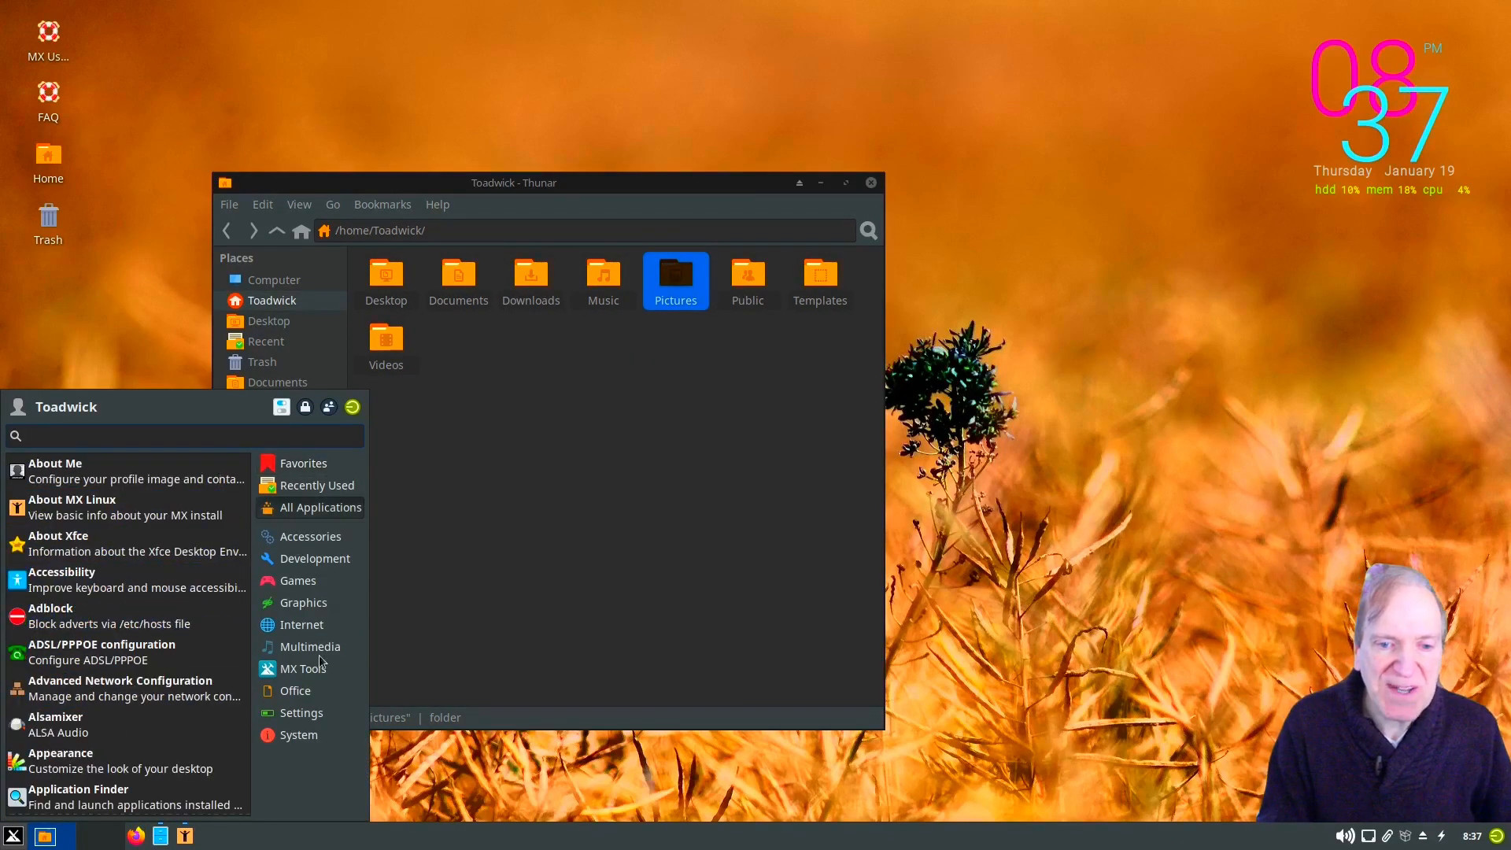
mouse_move(311, 650)
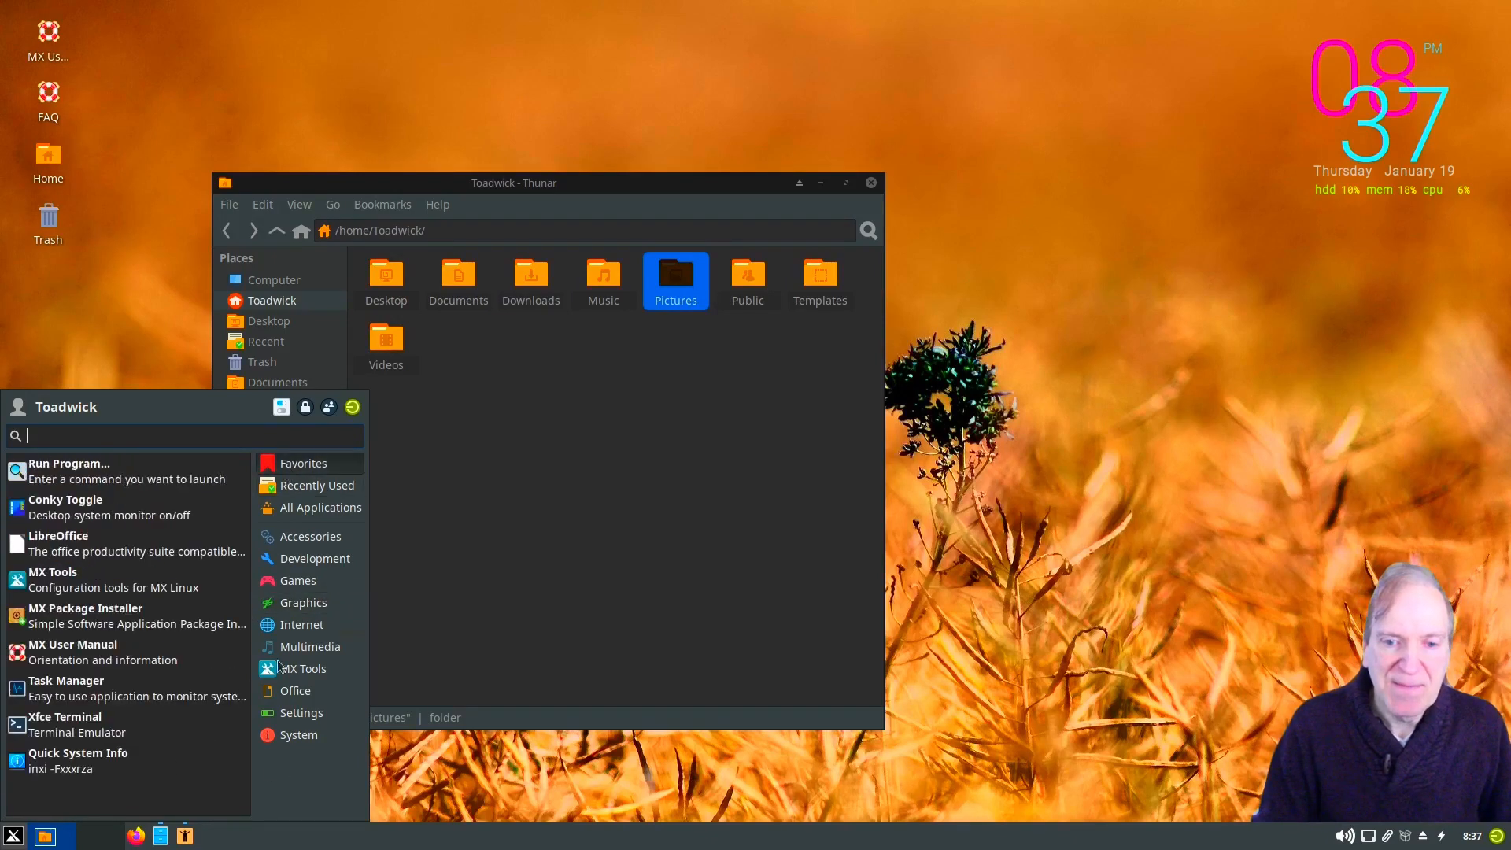
left_click(13, 836)
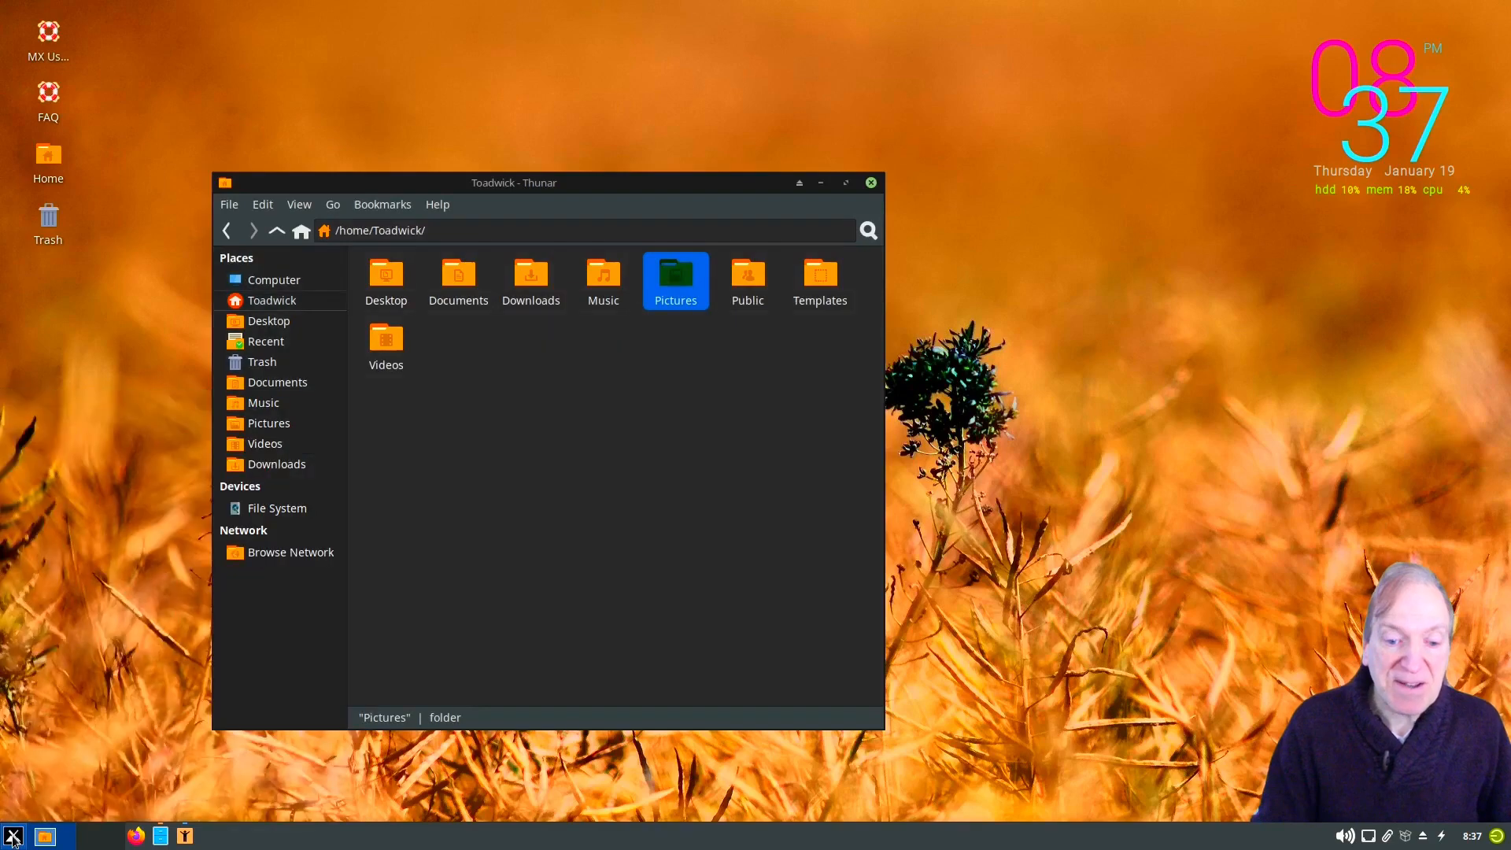
- In the Whisker Menu properties, enable "Position categories next to panel button" and check the new layout in the application menu
right_click(13, 839)
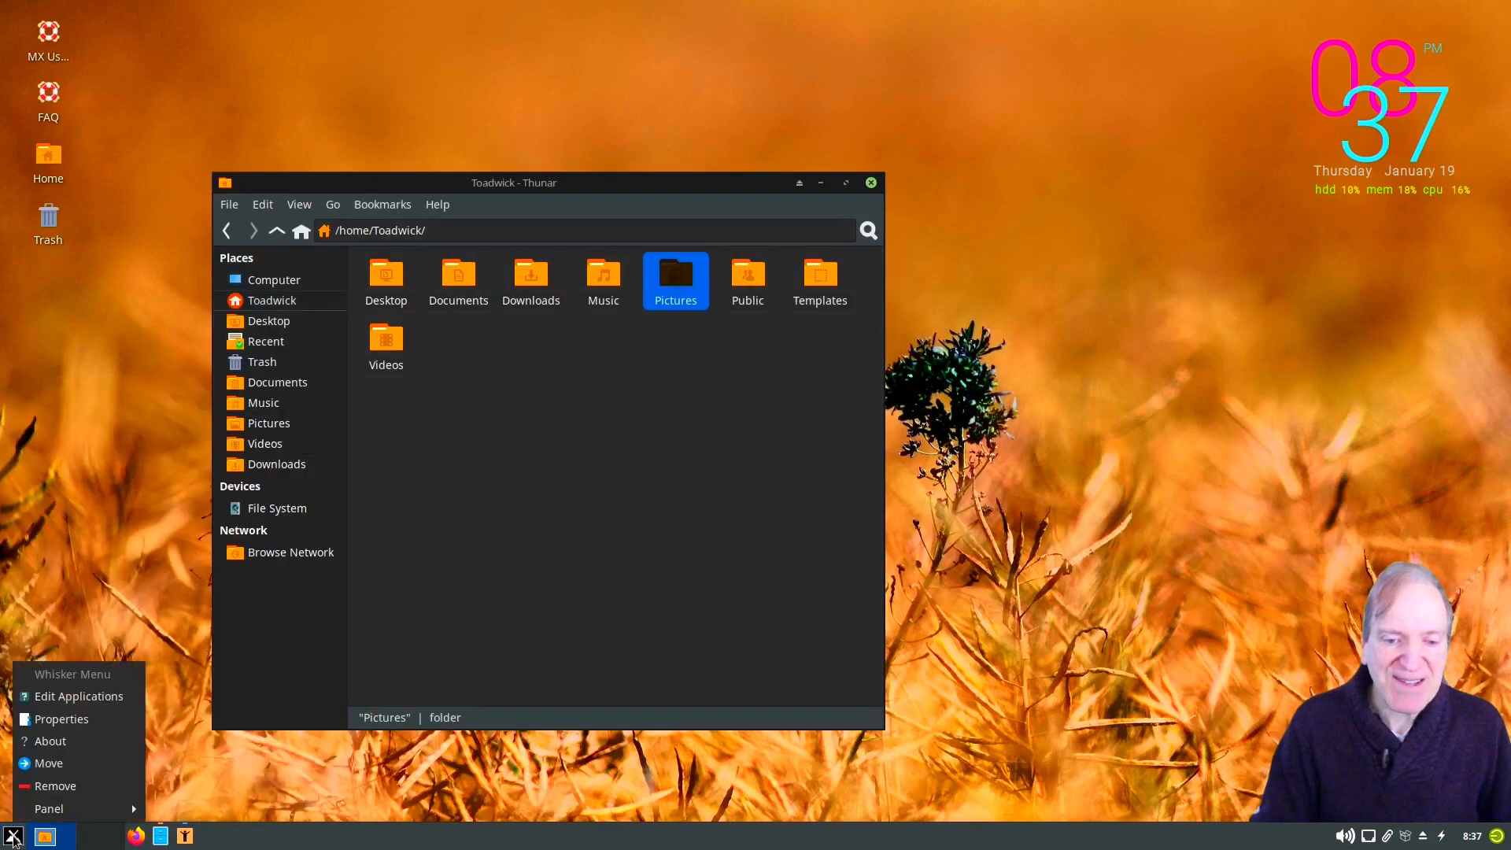
left_click(53, 721)
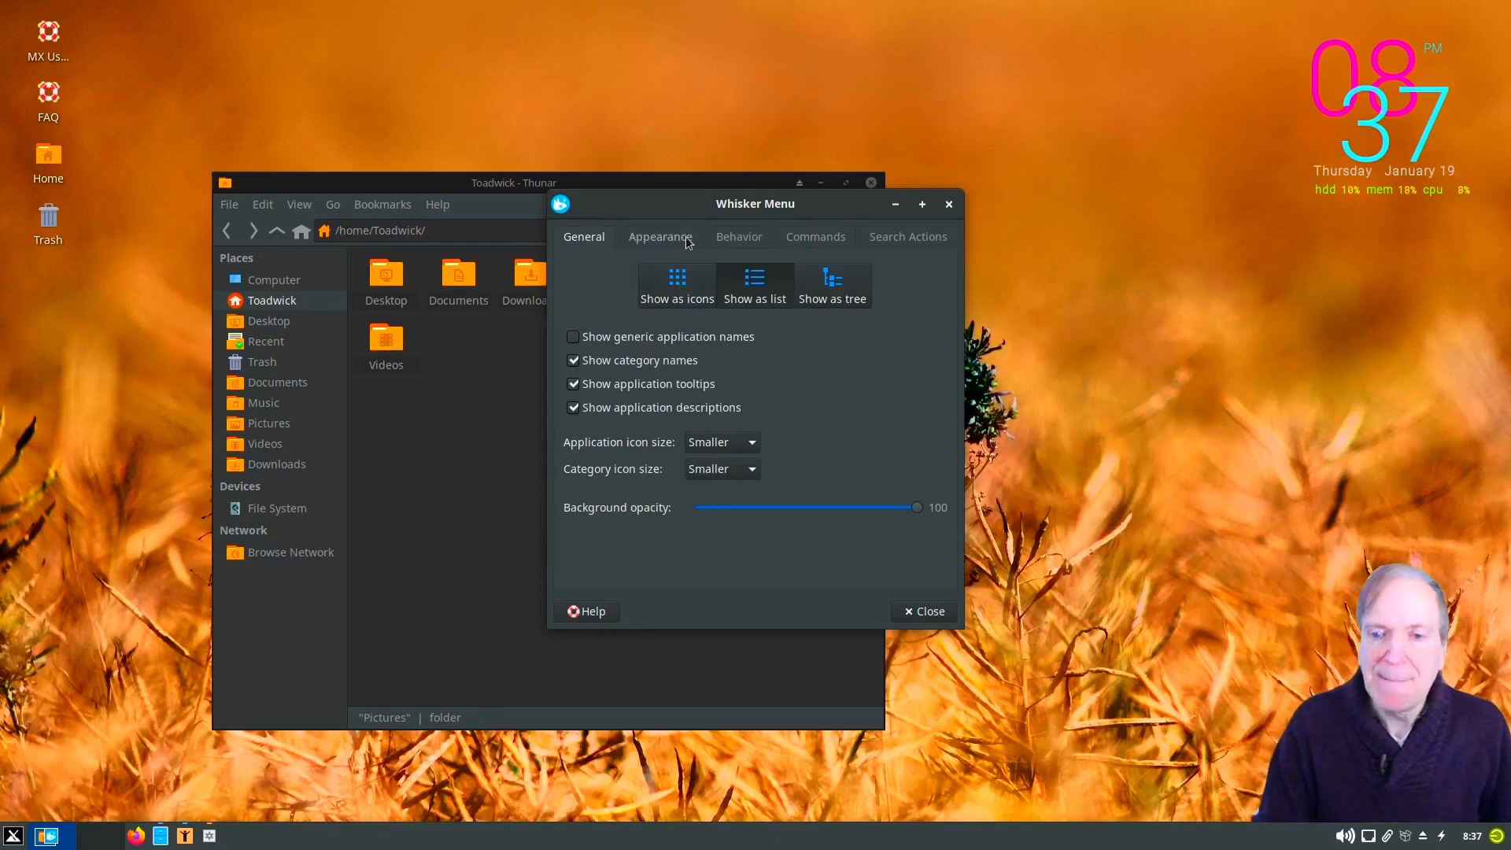
left_click(728, 236)
left_click(586, 239)
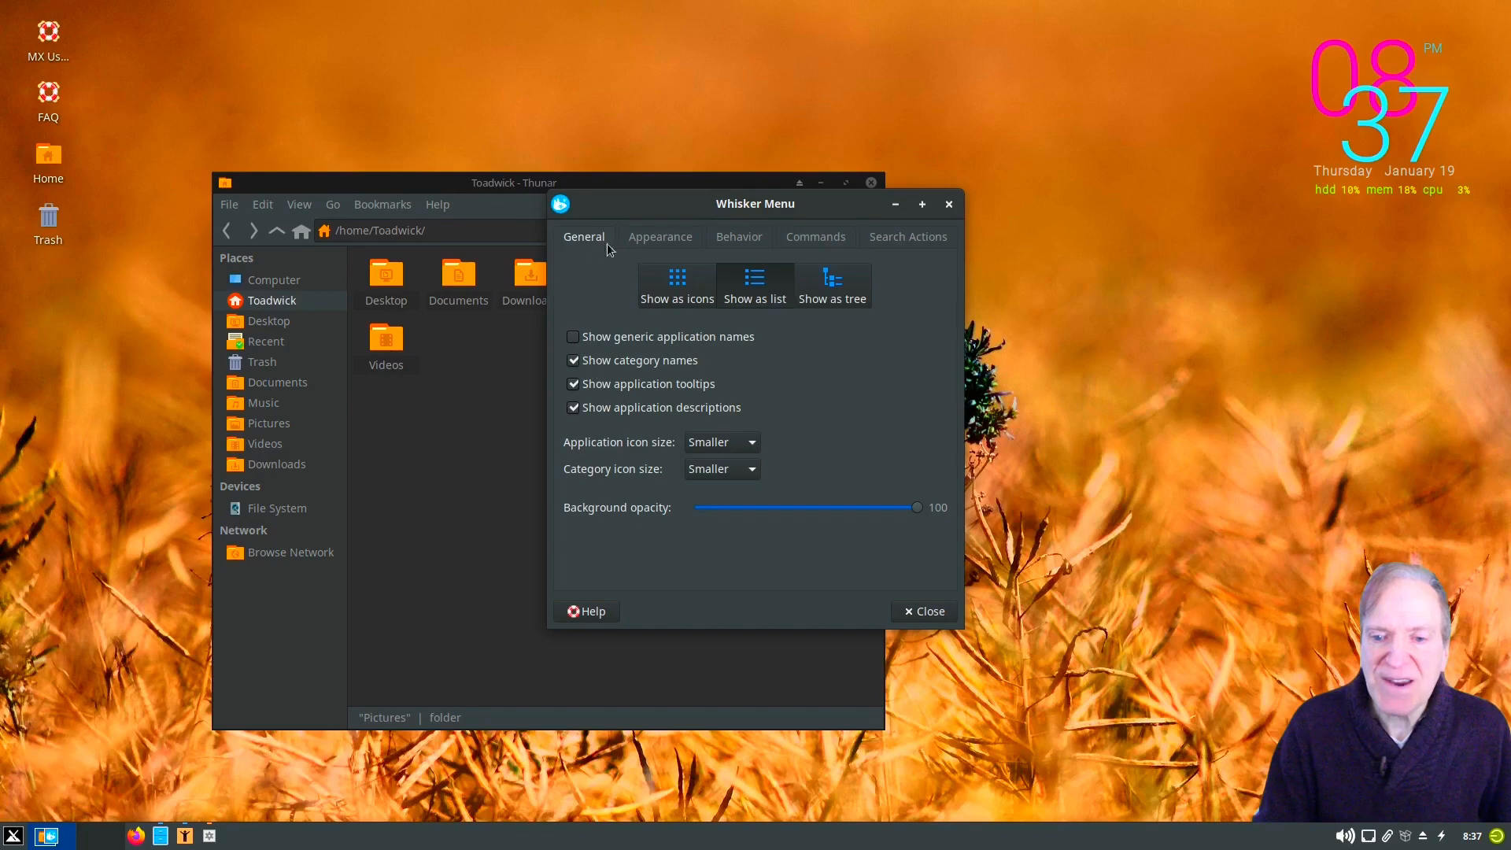
left_click(664, 239)
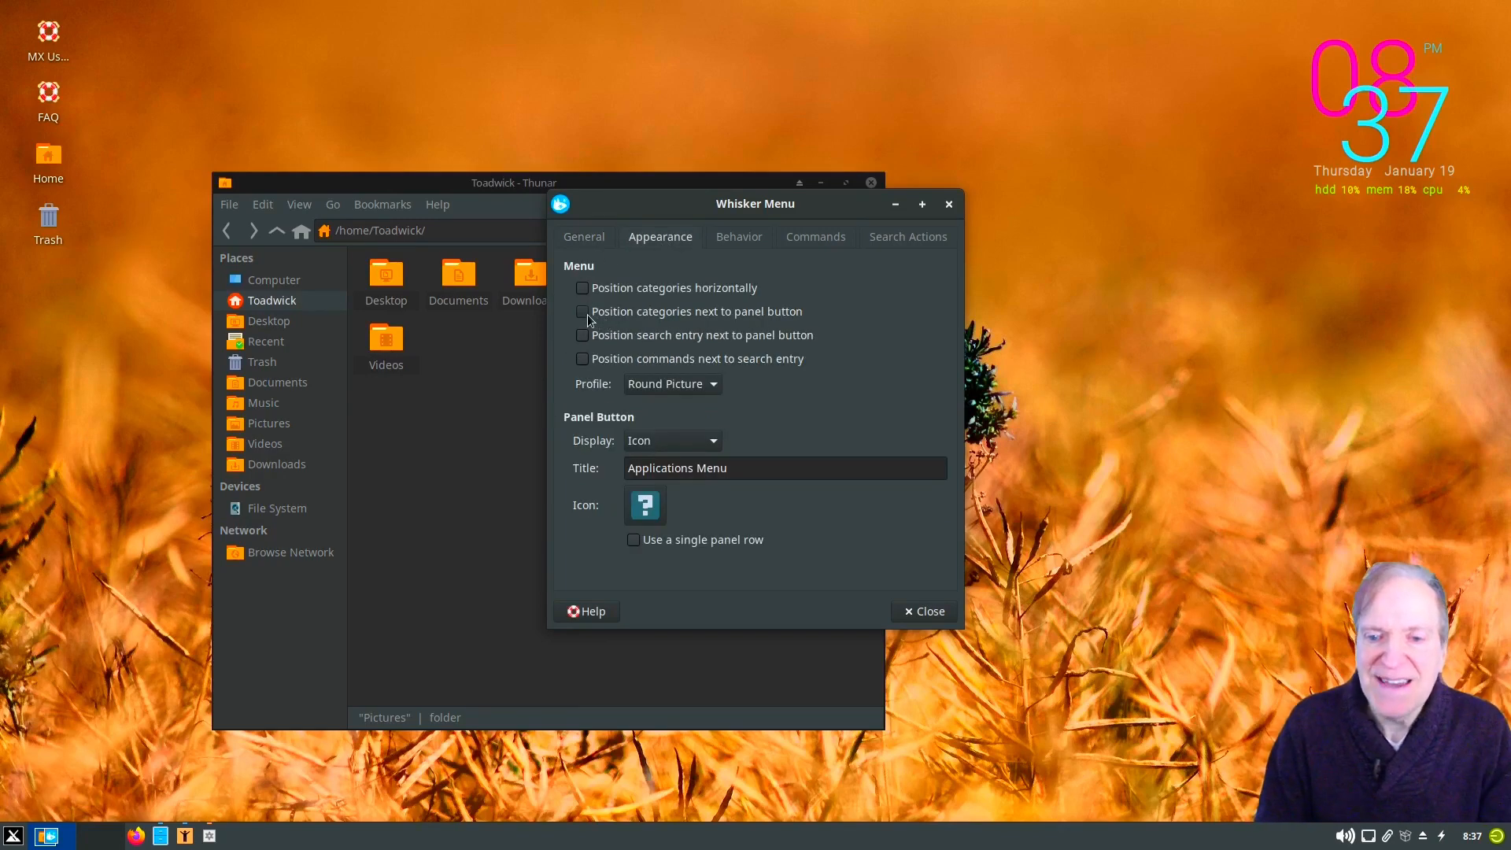
left_click(10, 838)
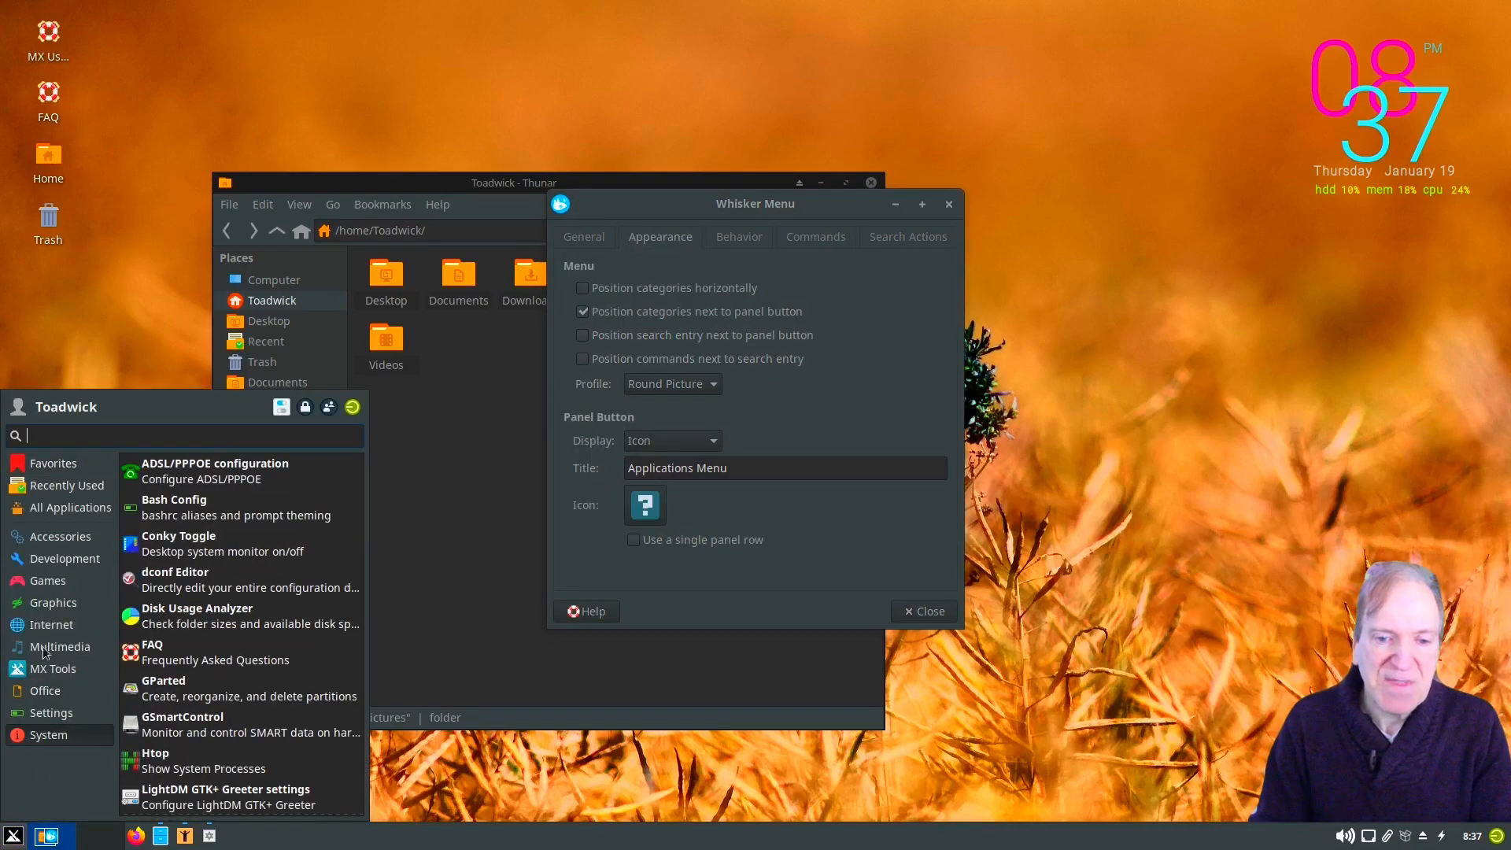
left_click(649, 266)
- Review the Whisker Menu's Behavior options, set applications to "Show as icons", and open the menu to check it
left_click(733, 240)
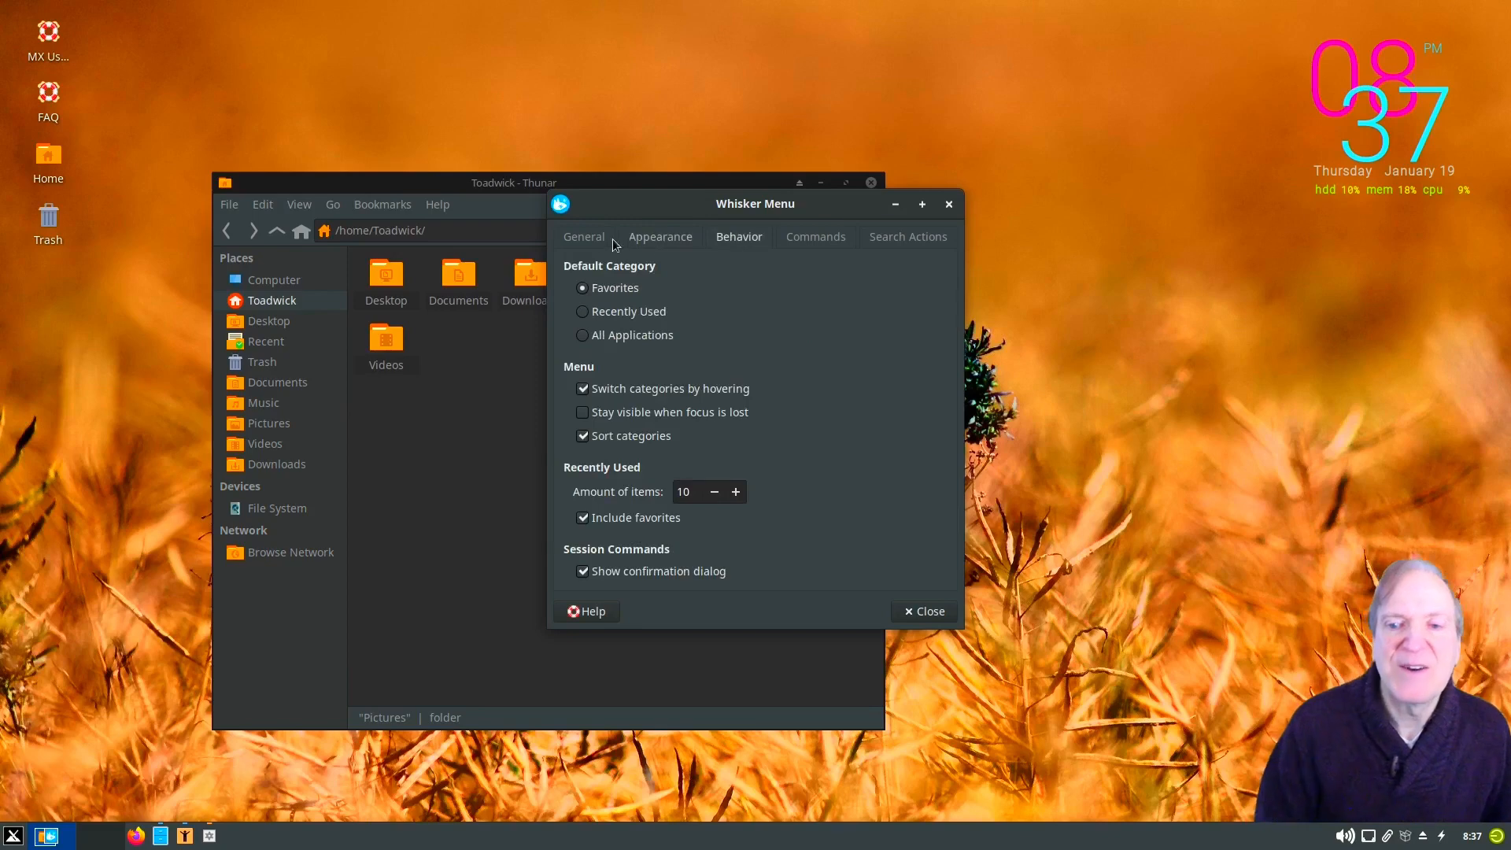
left_click(580, 236)
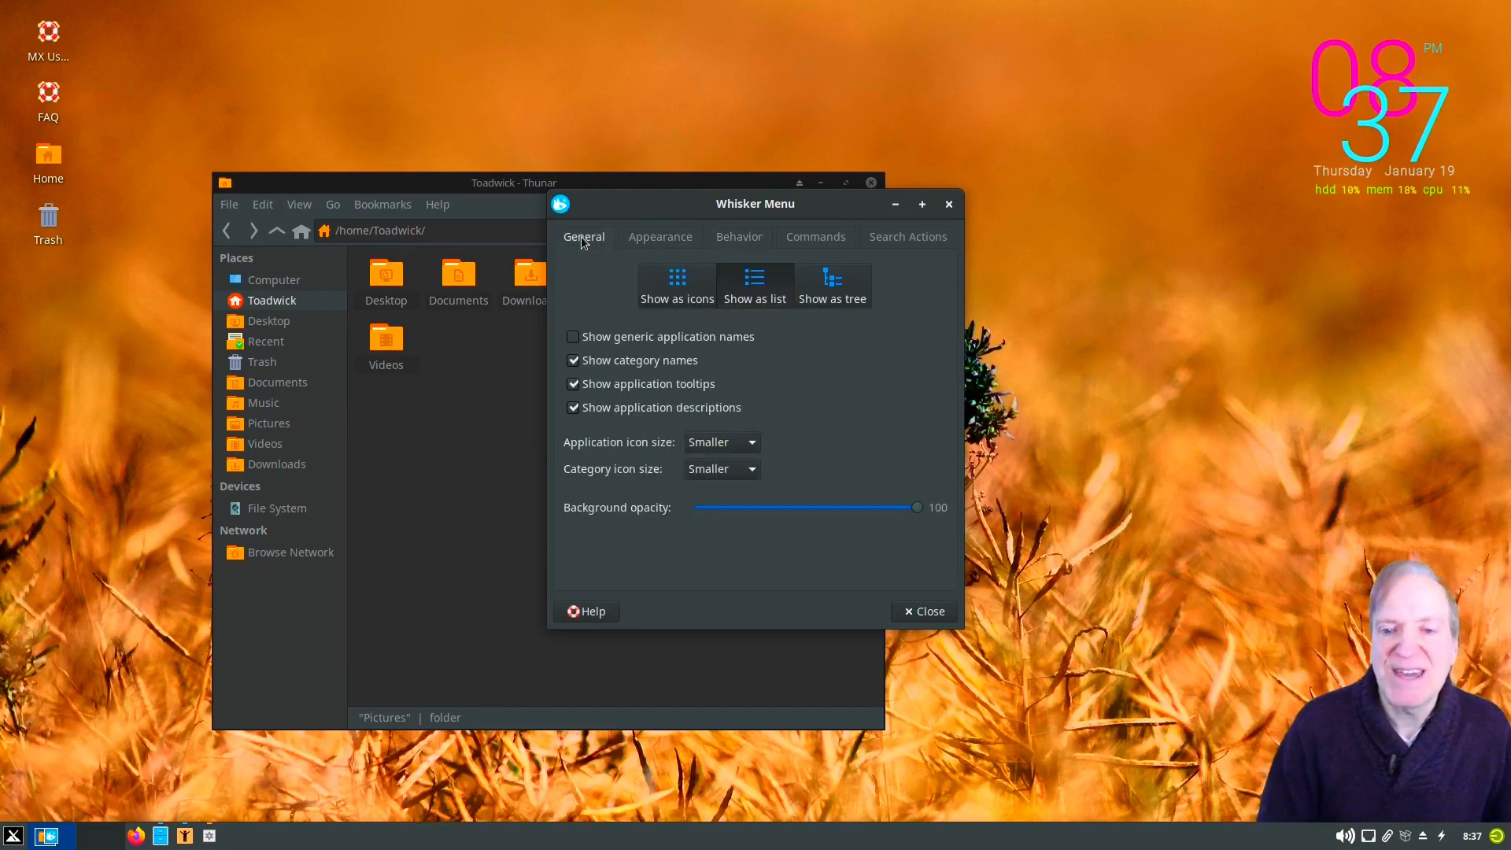
left_click(678, 298)
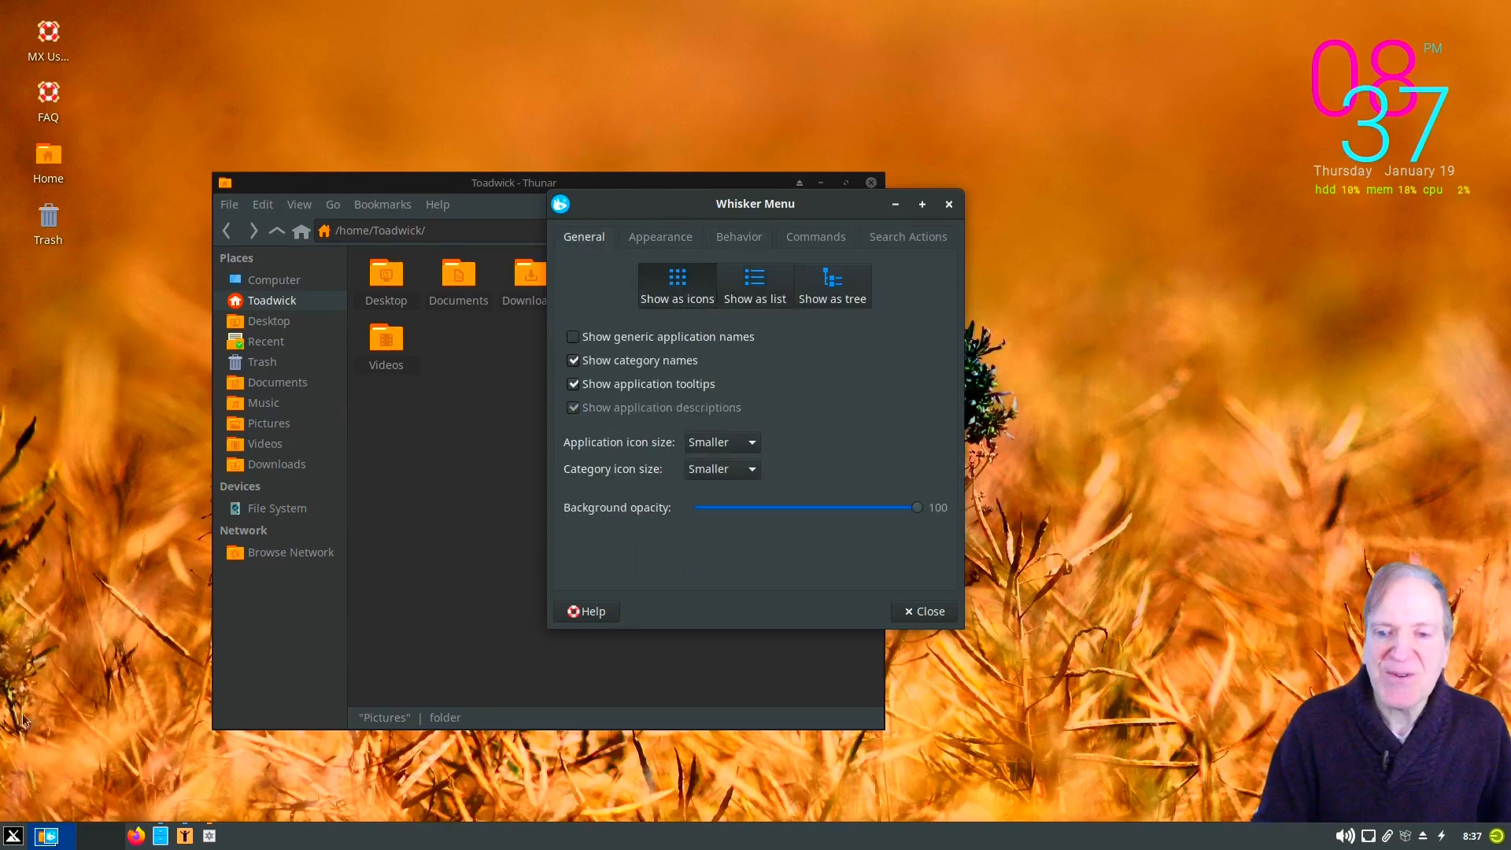
left_click(13, 837)
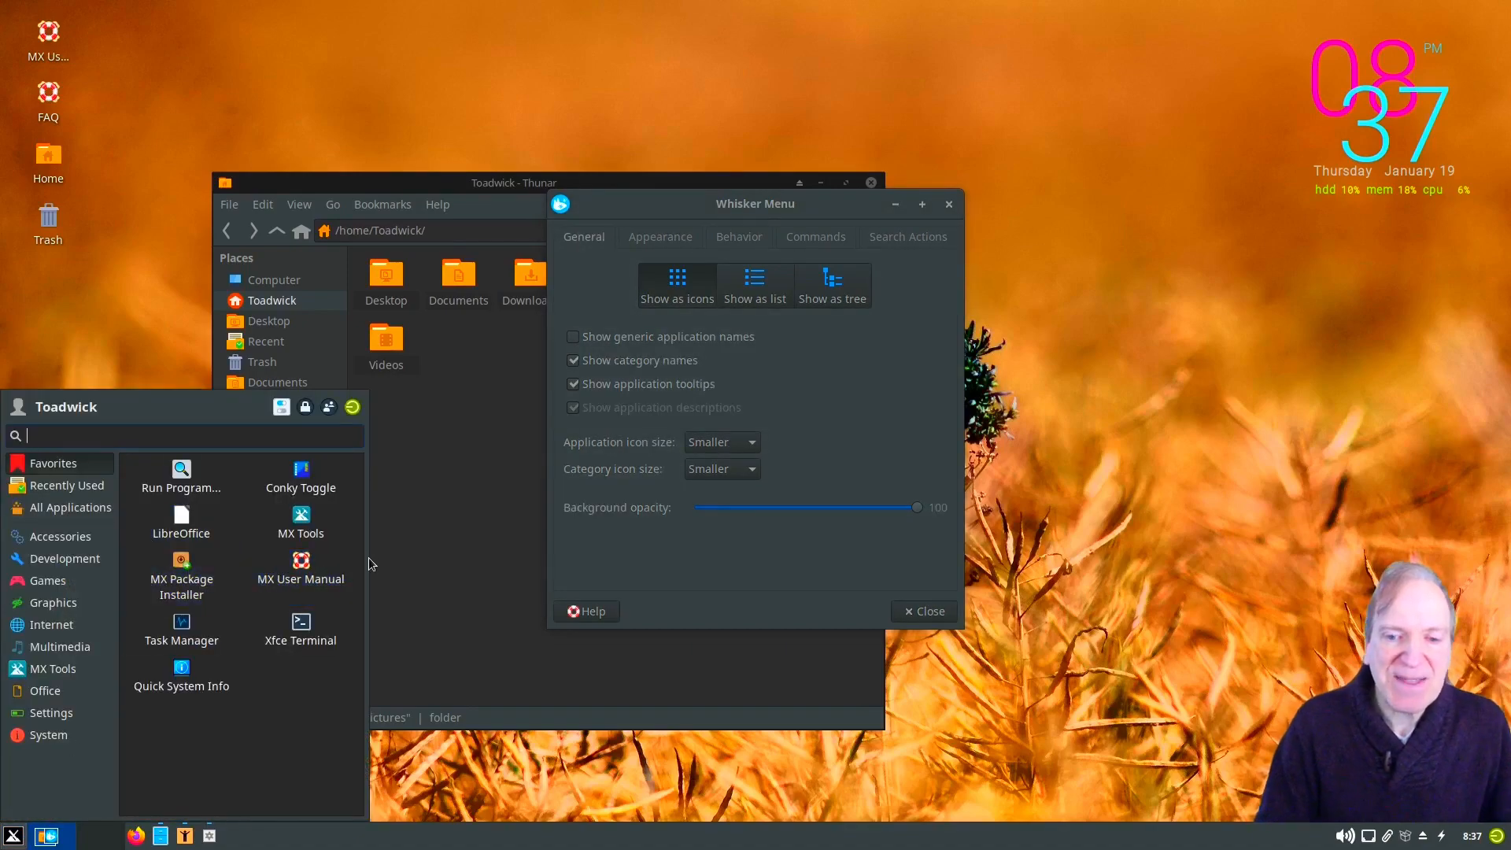
- Widen the application menu to fit three columns of icons, look through its categories, and close the Whisker Menu properties
left_click_drag(368, 558, 387, 558)
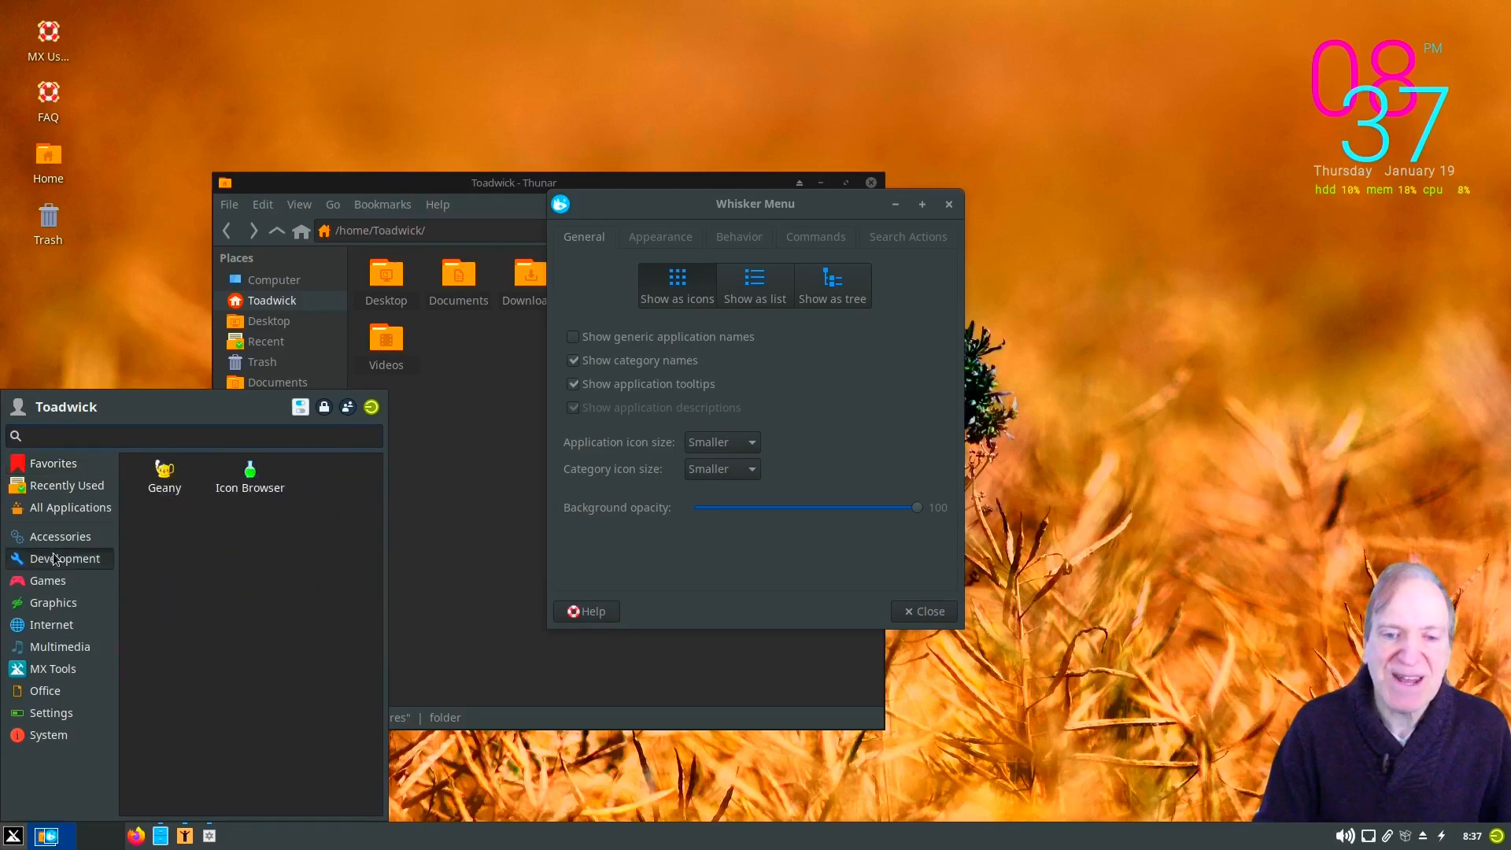
mouse_move(54, 537)
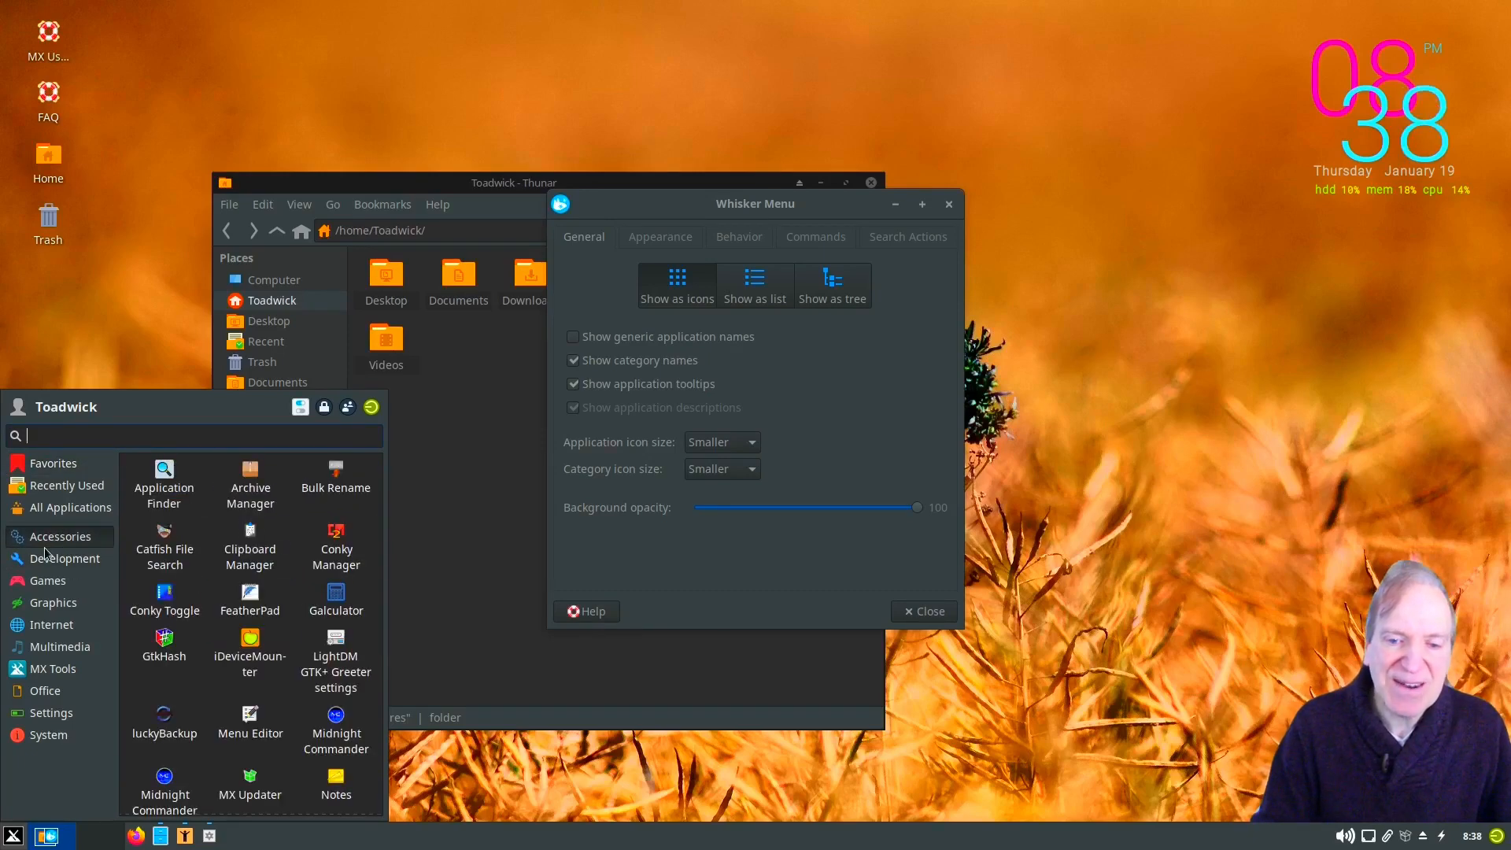
mouse_move(46, 691)
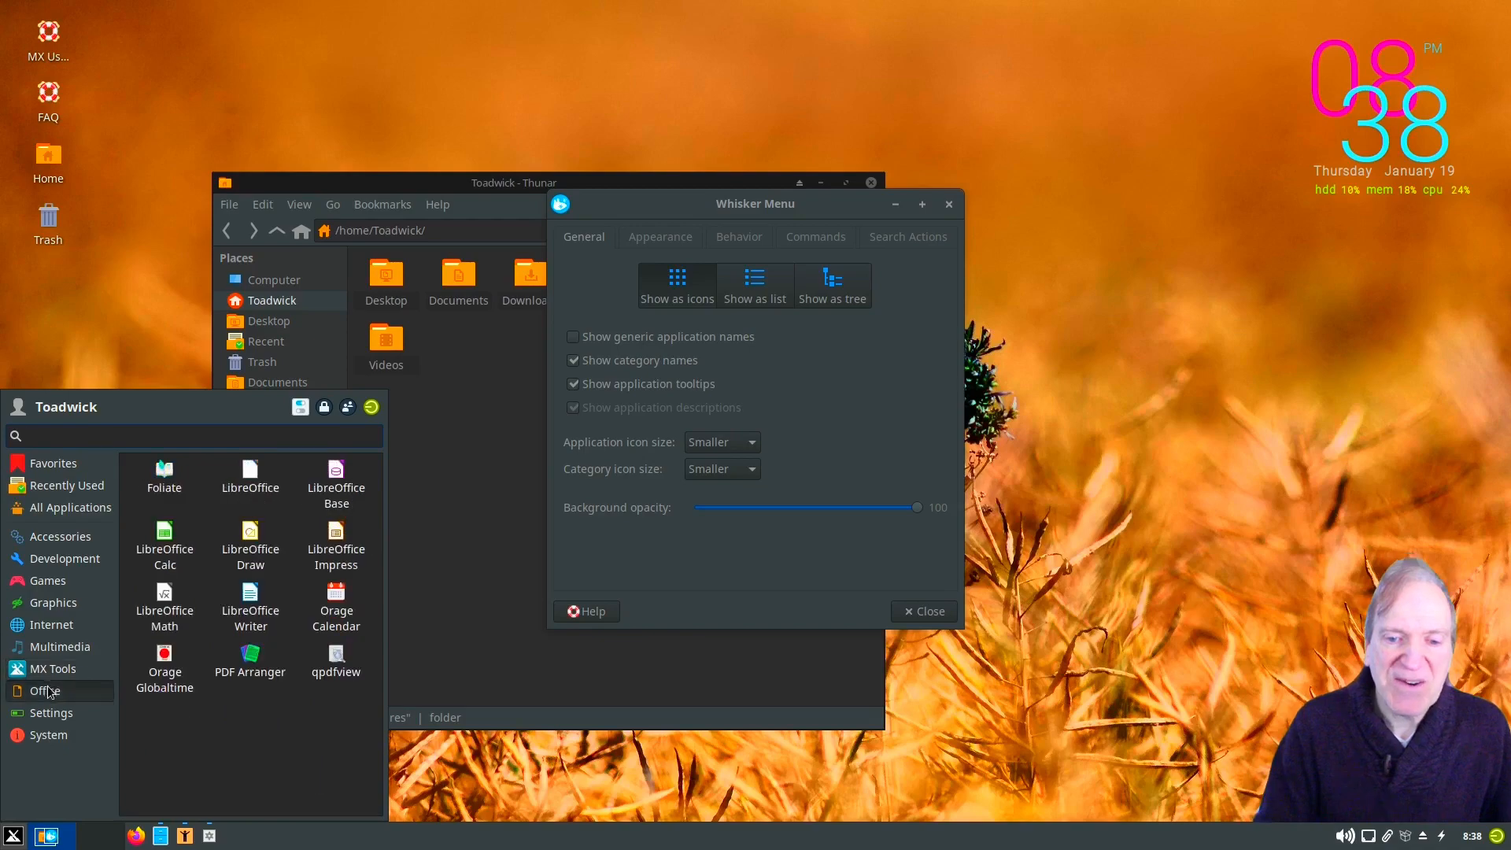
mouse_move(45, 747)
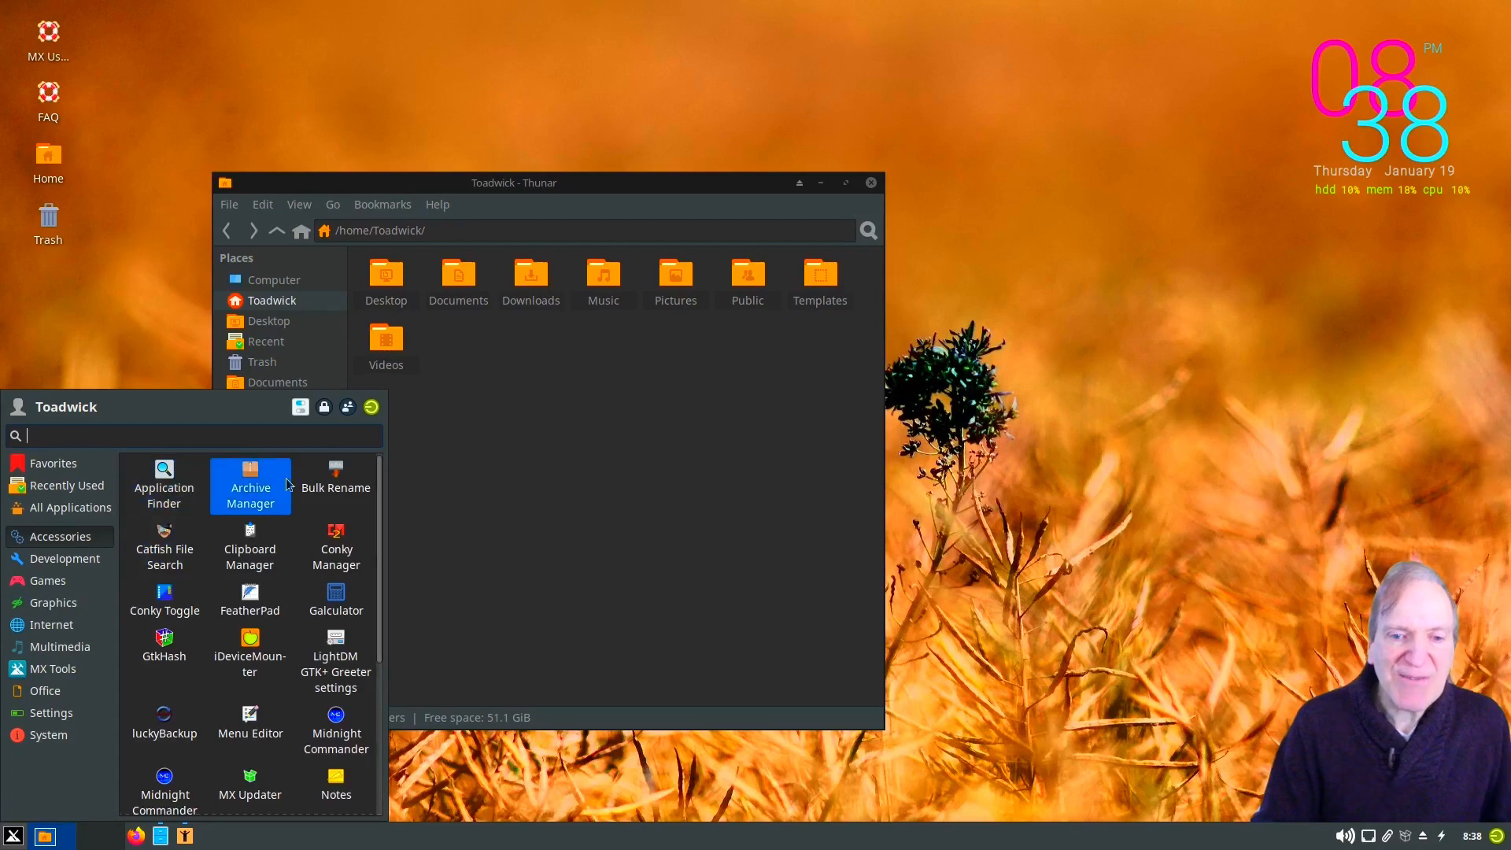
- Launch Galculator from the Accessories category and switch it to Scientific Mode
left_click(336, 604)
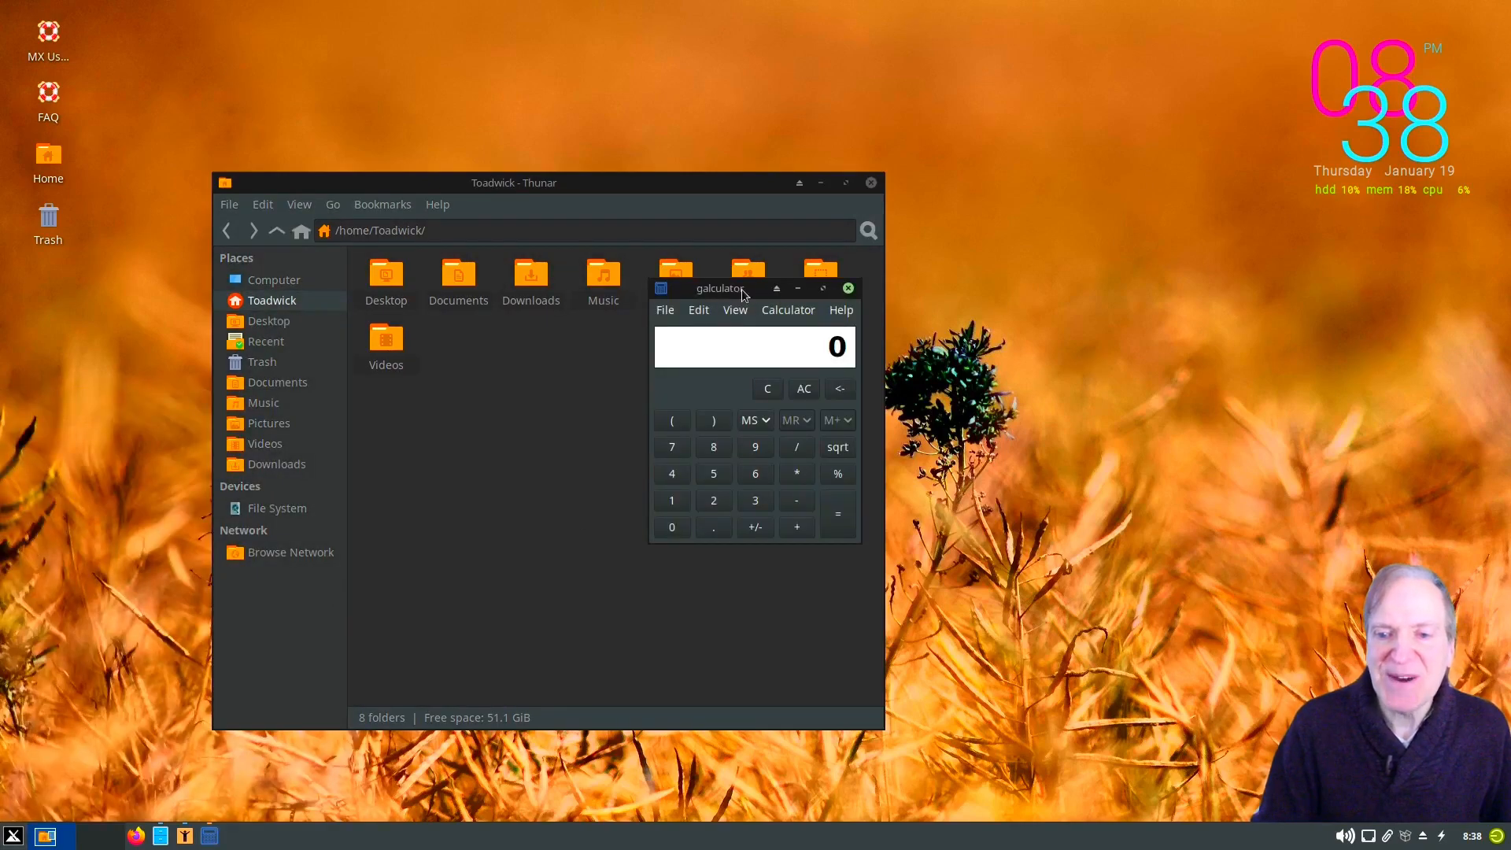
left_click(788, 309)
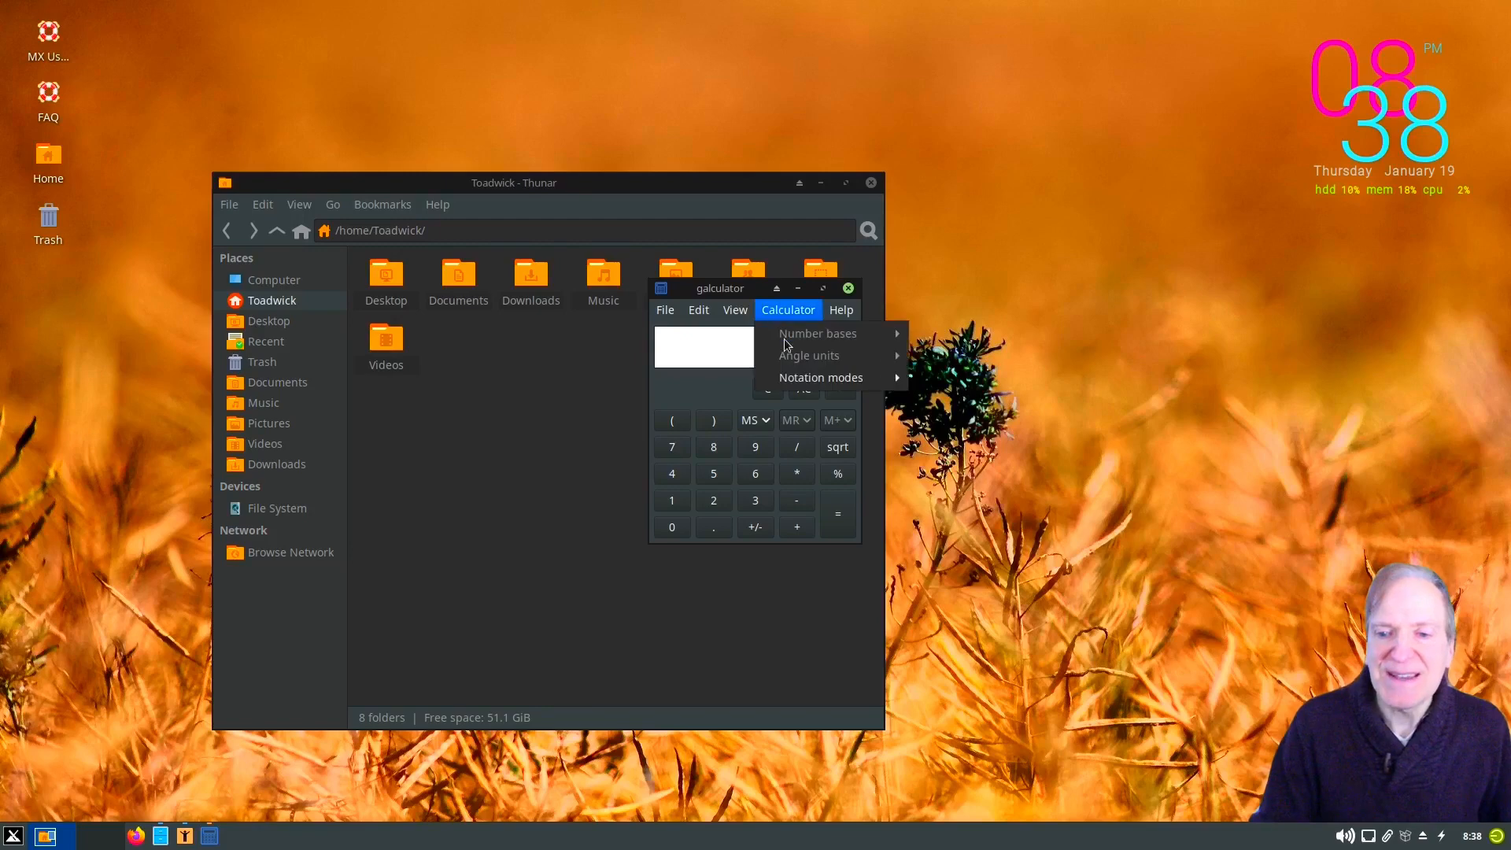
mouse_move(866, 380)
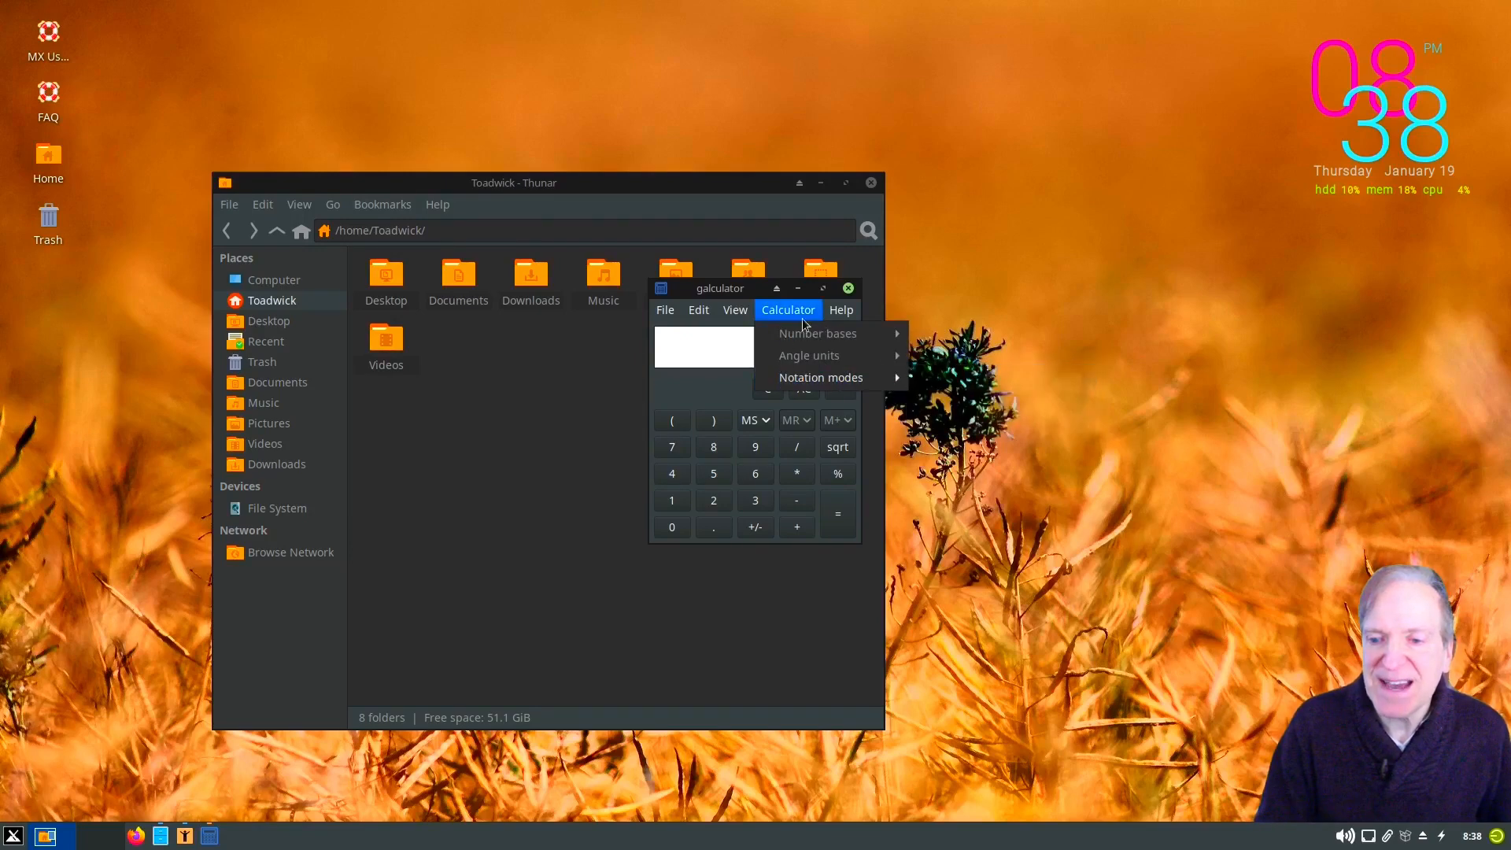
mouse_move(738, 318)
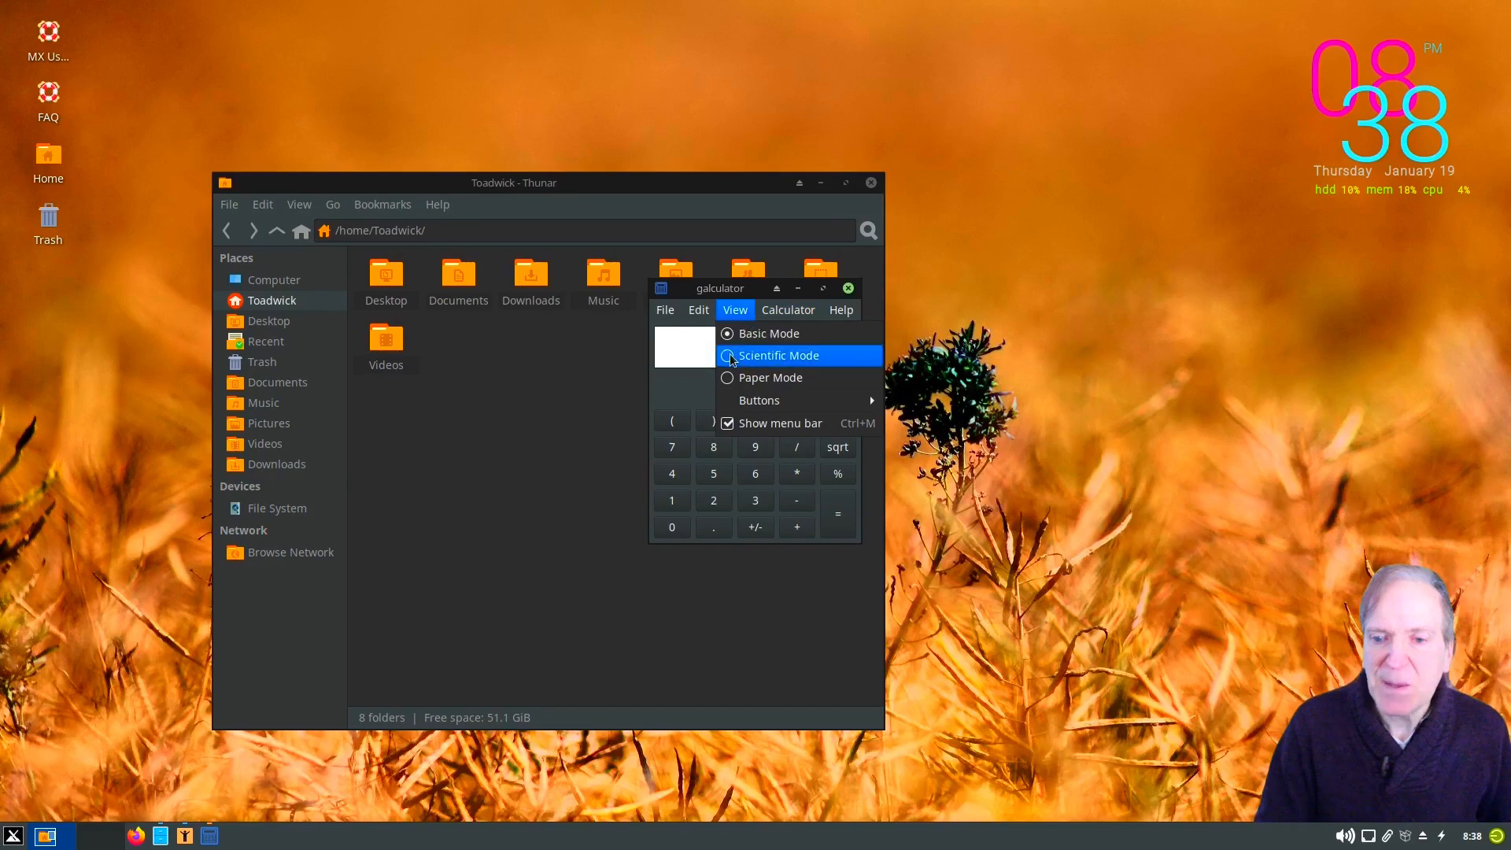
left_click(730, 355)
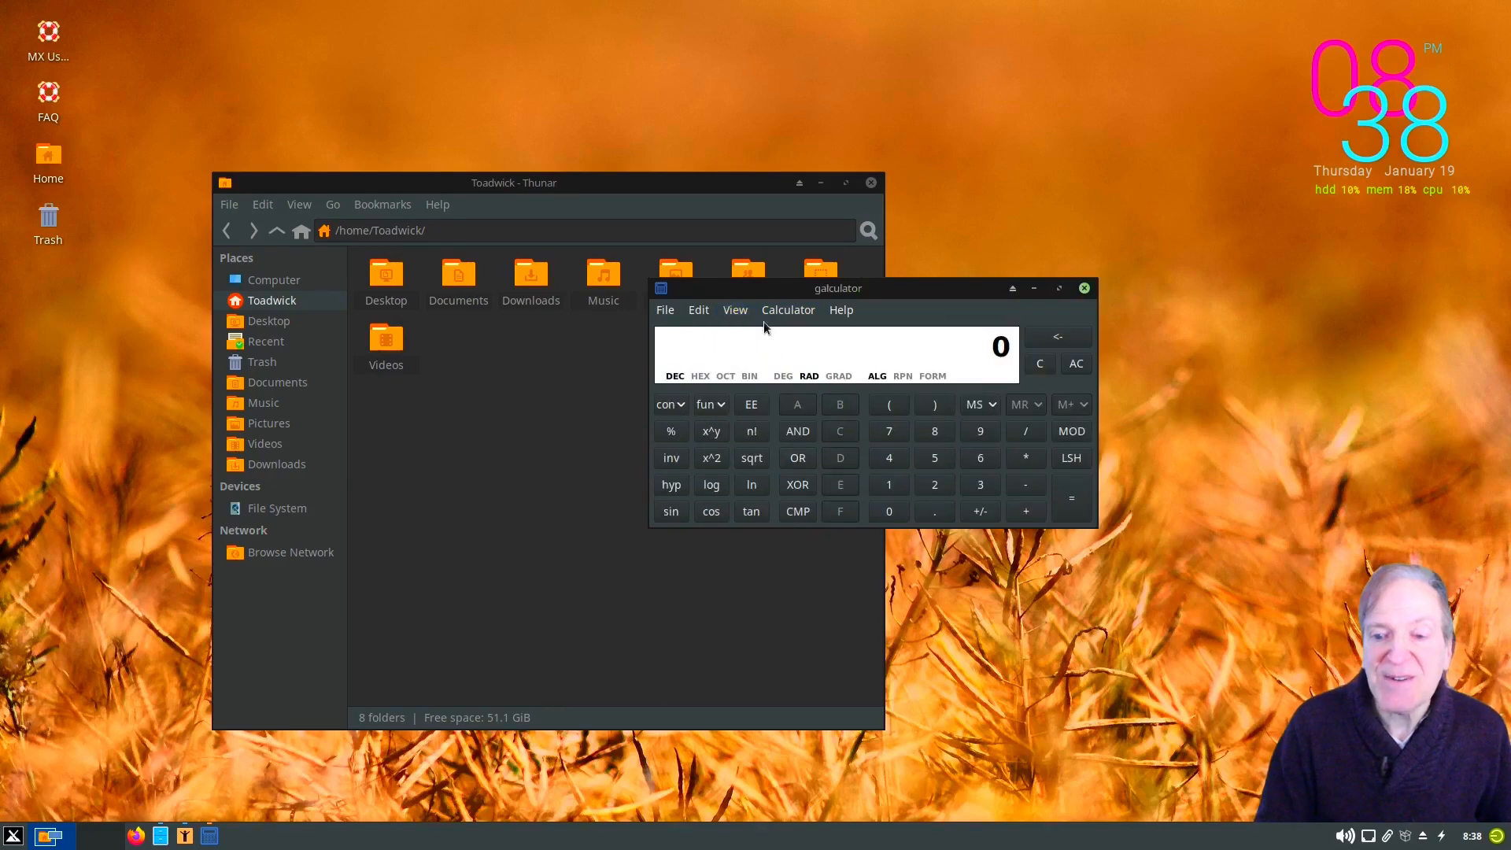
- Switch Galculator to Paper Mode and calculate 59+66
left_click(733, 310)
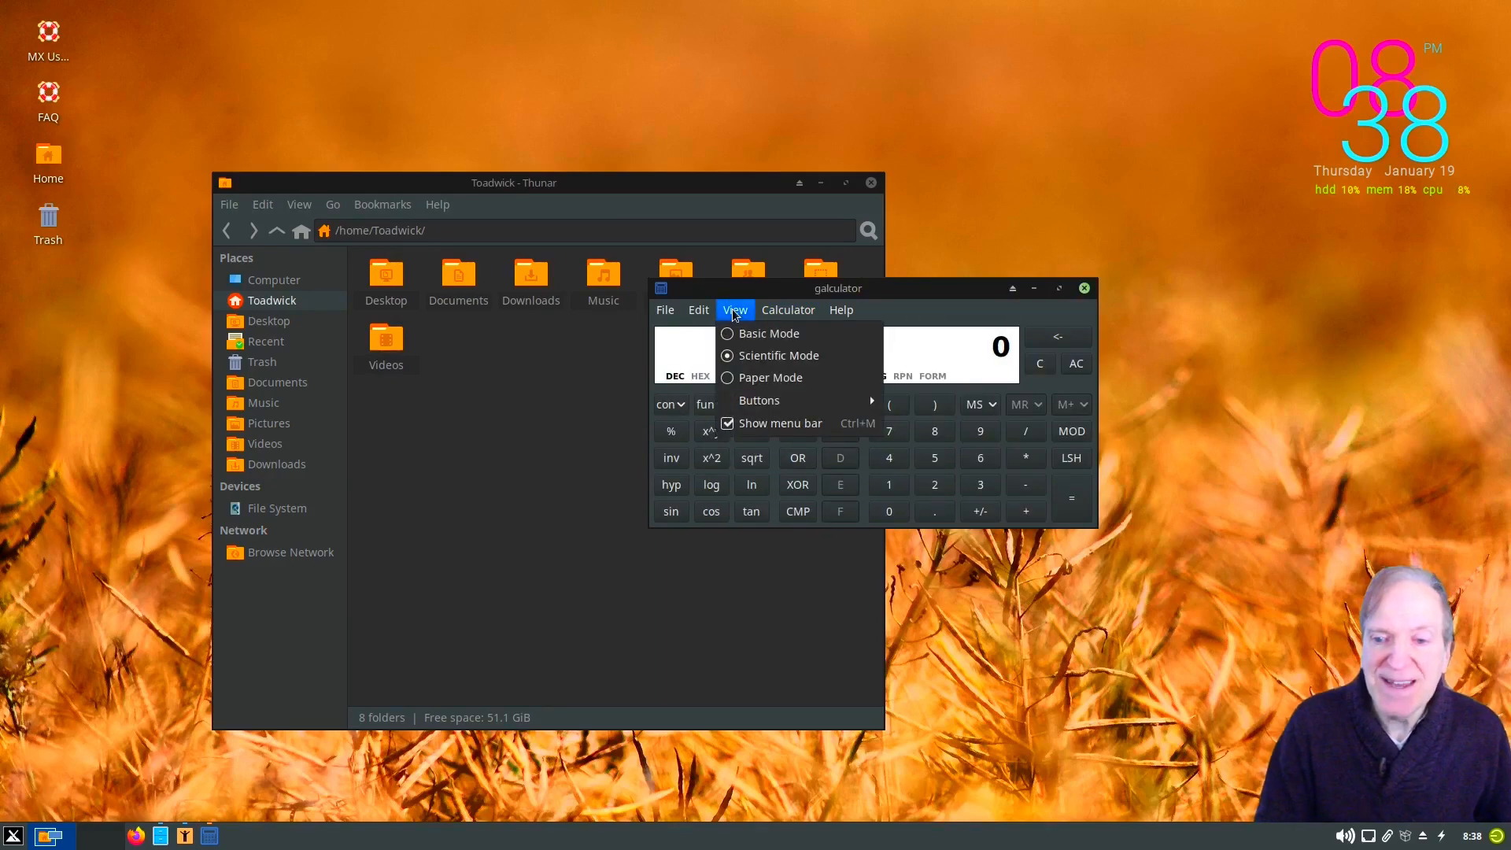
left_click(741, 379)
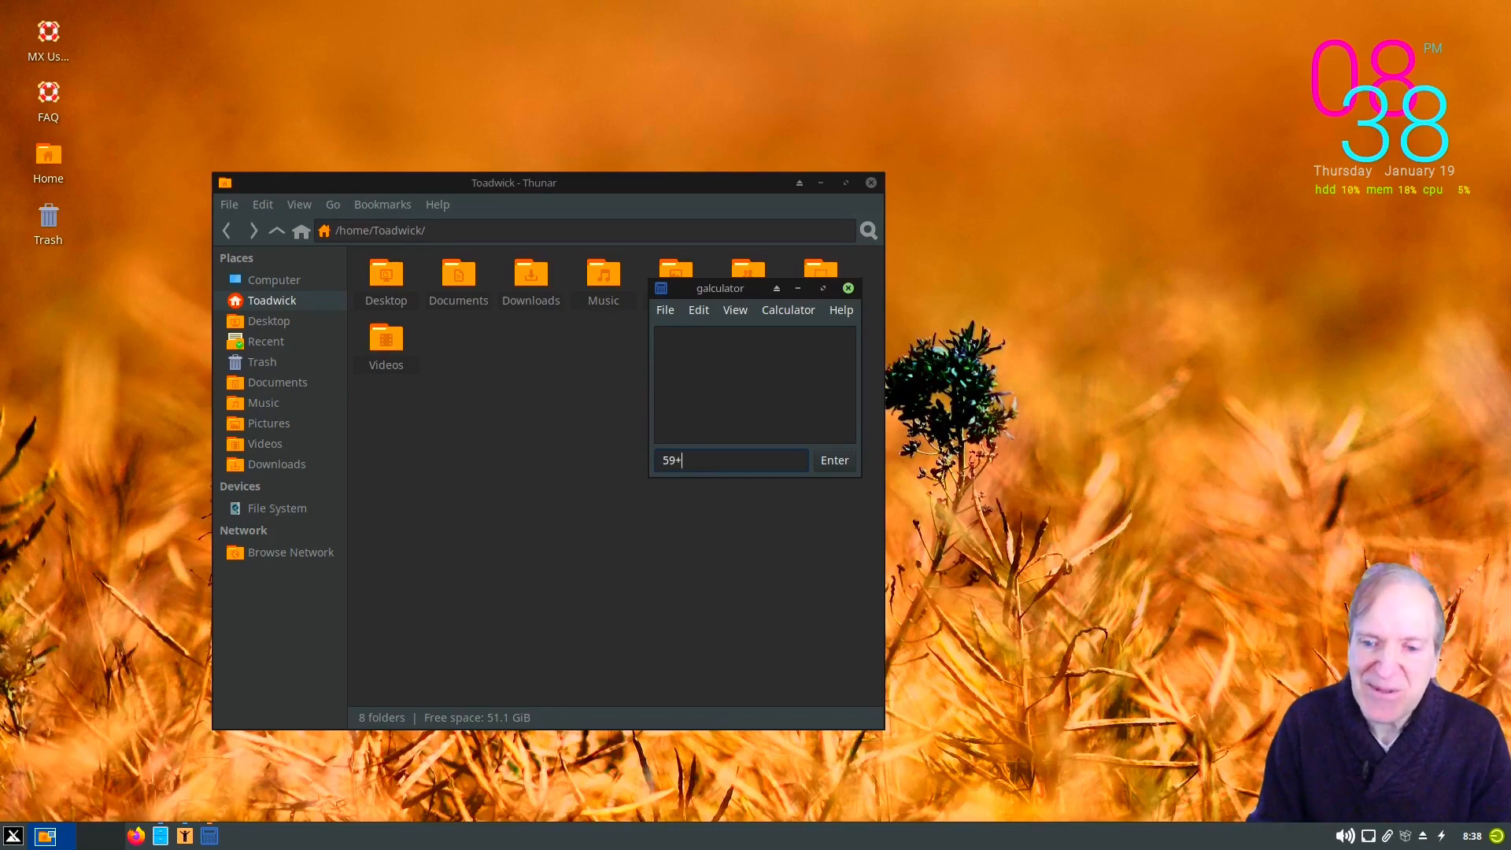
key("Return")
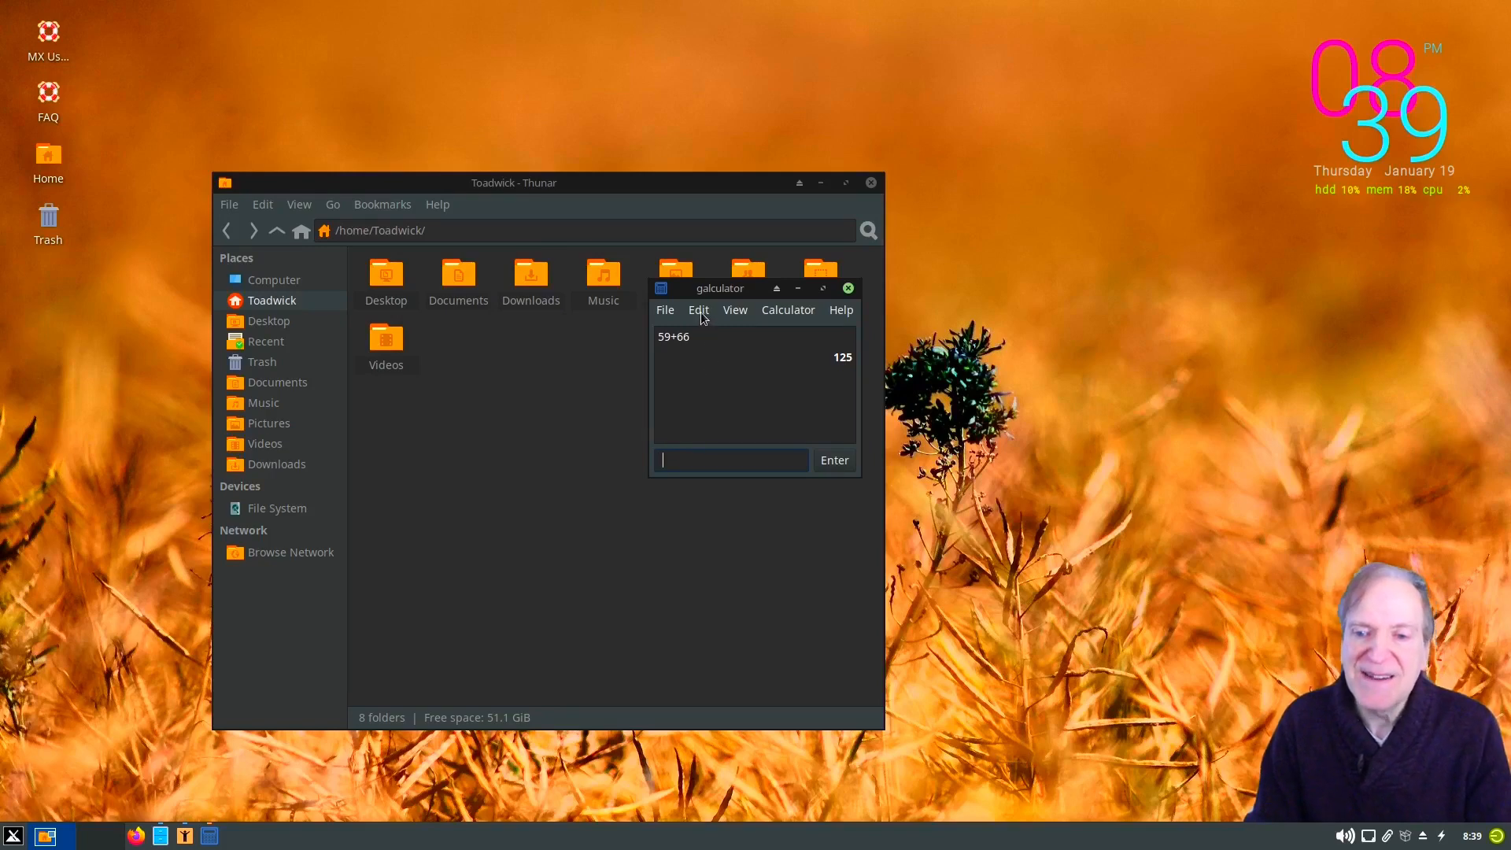
- Return Galculator to Basic Mode and close it
left_click(735, 310)
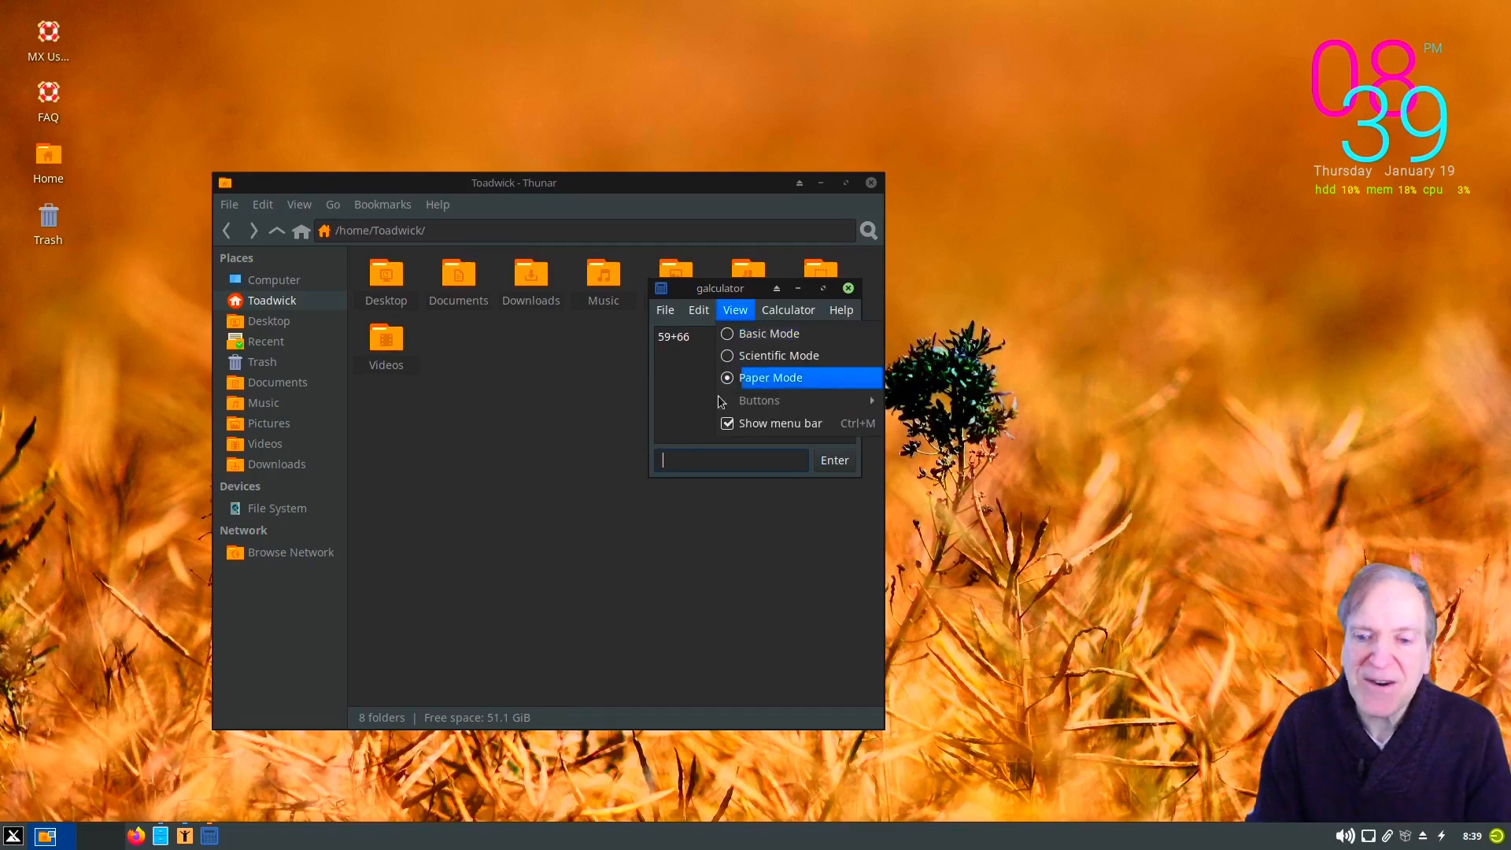
left_click(732, 333)
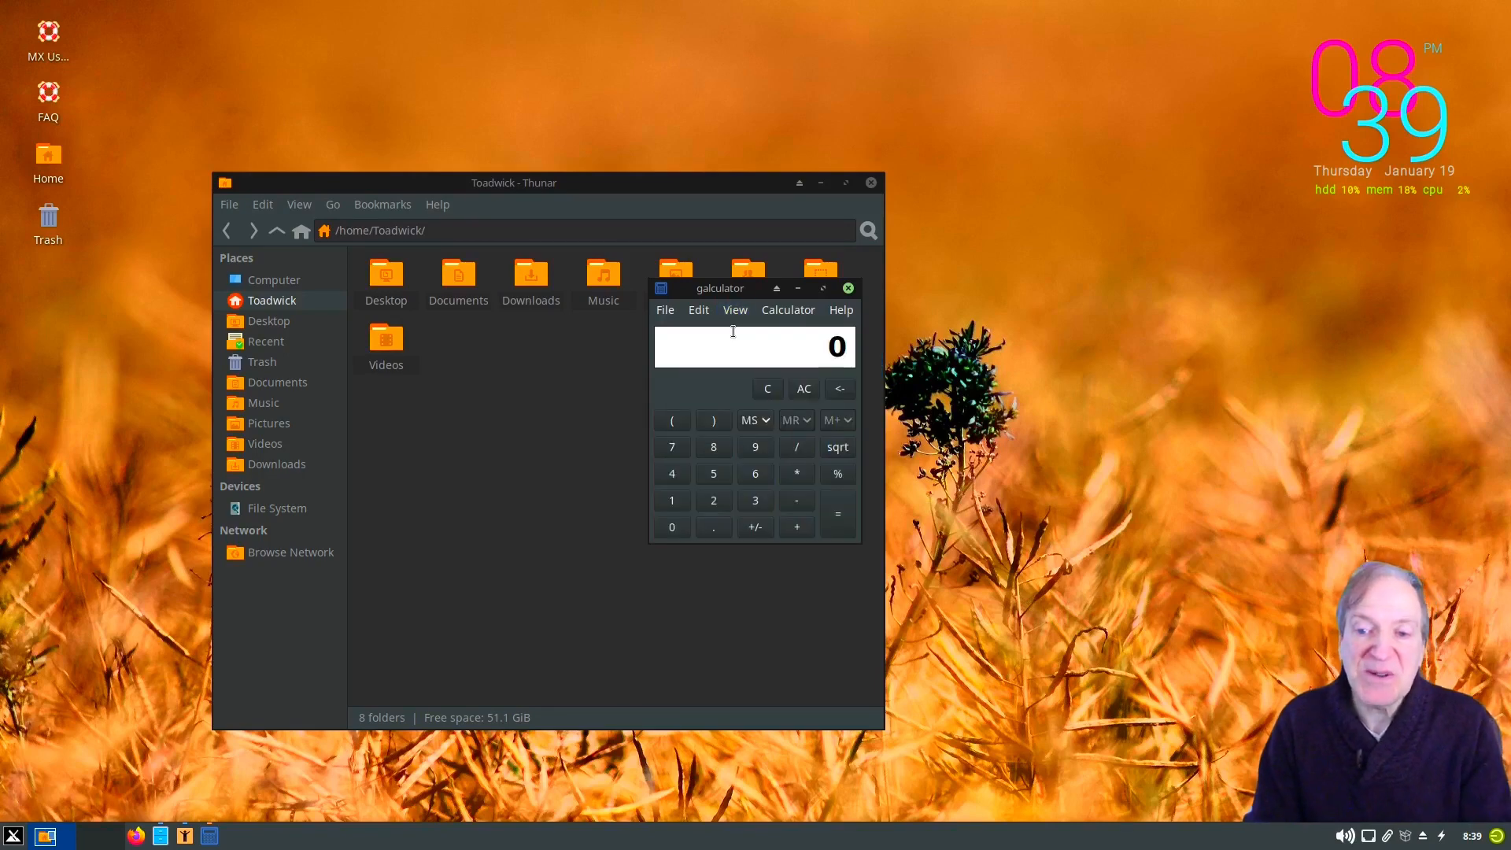
left_click(848, 289)
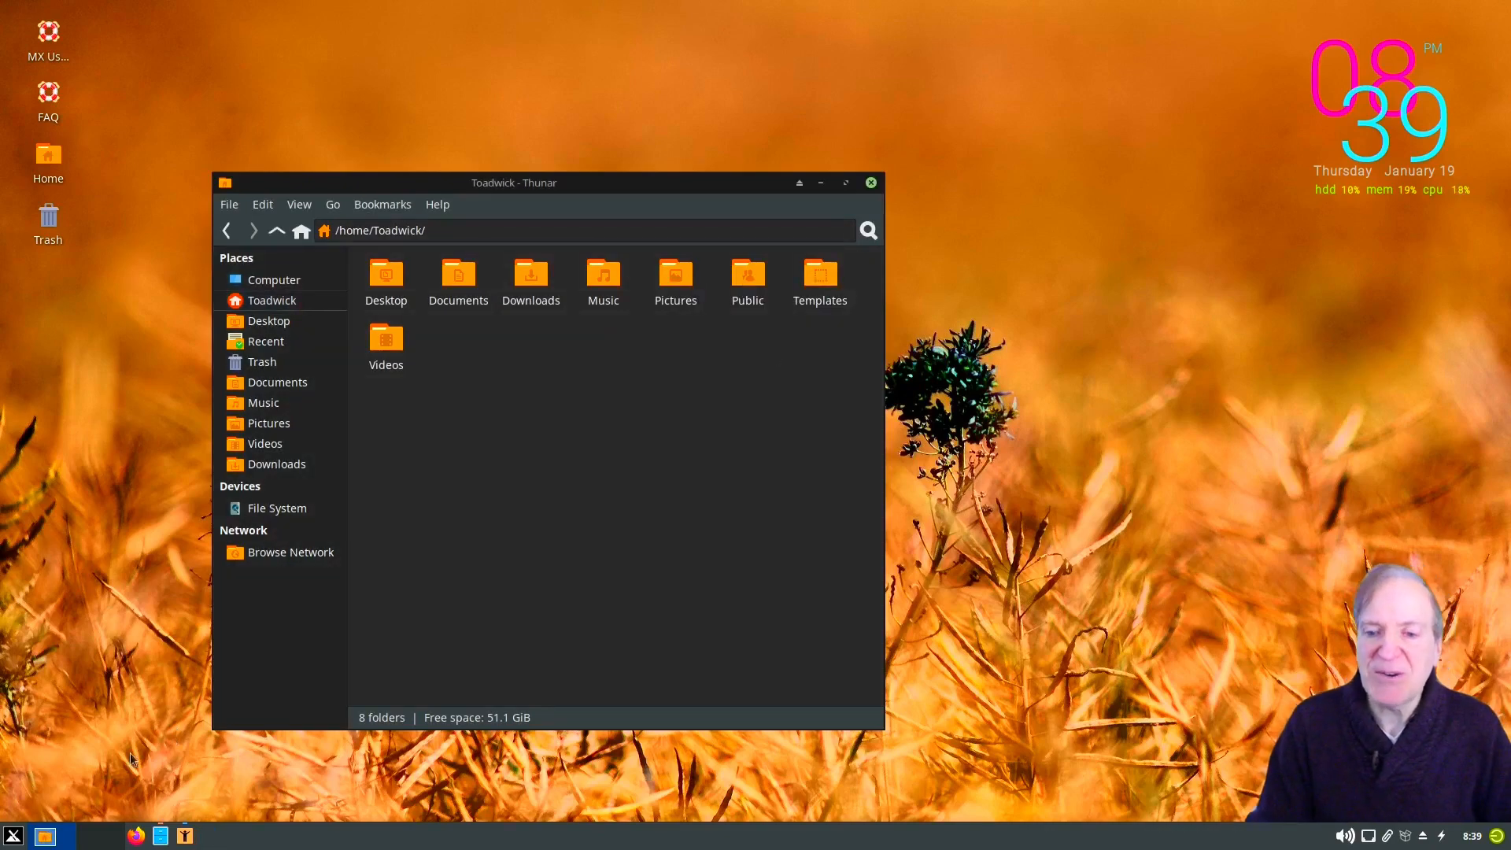
- Look through the applications in the menu's categories from Accessories, Development and Games to Graphics, Internet, Multimedia and MX Tools
left_click(14, 834)
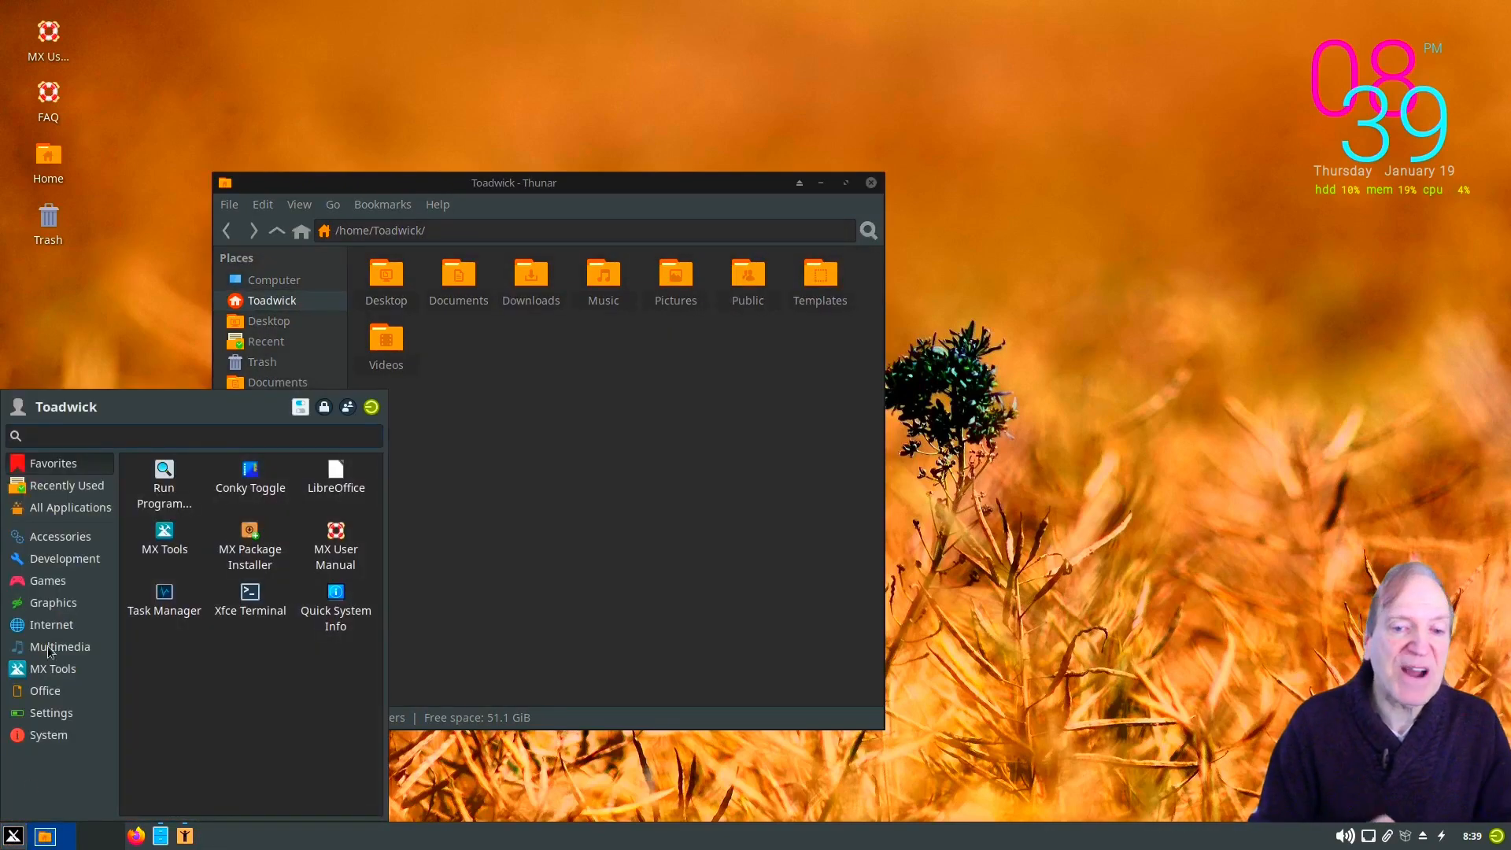
left_click(80, 538)
left_click(71, 562)
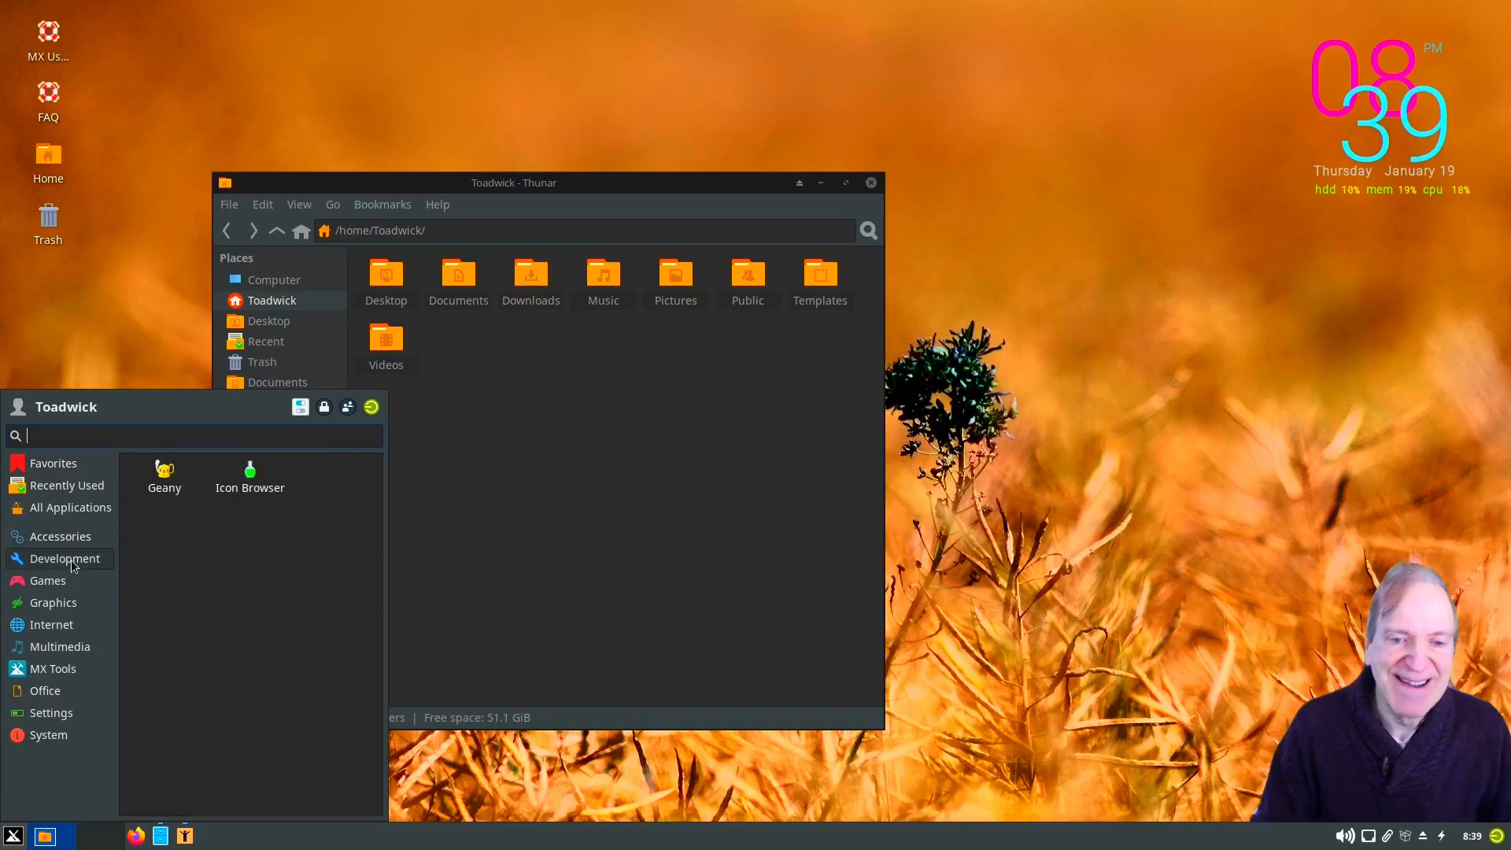
left_click(62, 584)
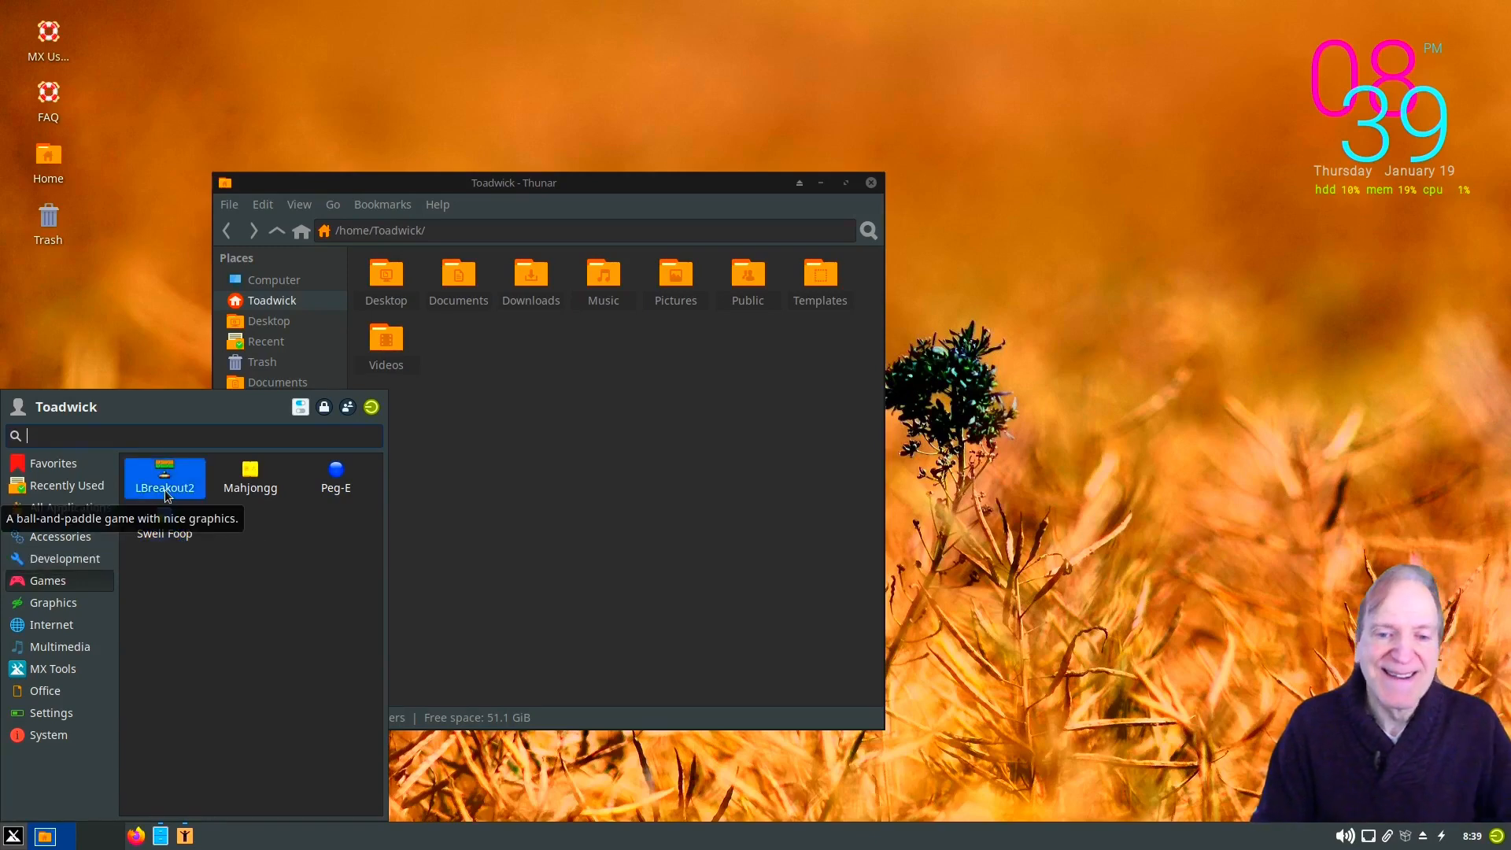
left_click(79, 558)
left_click(55, 606)
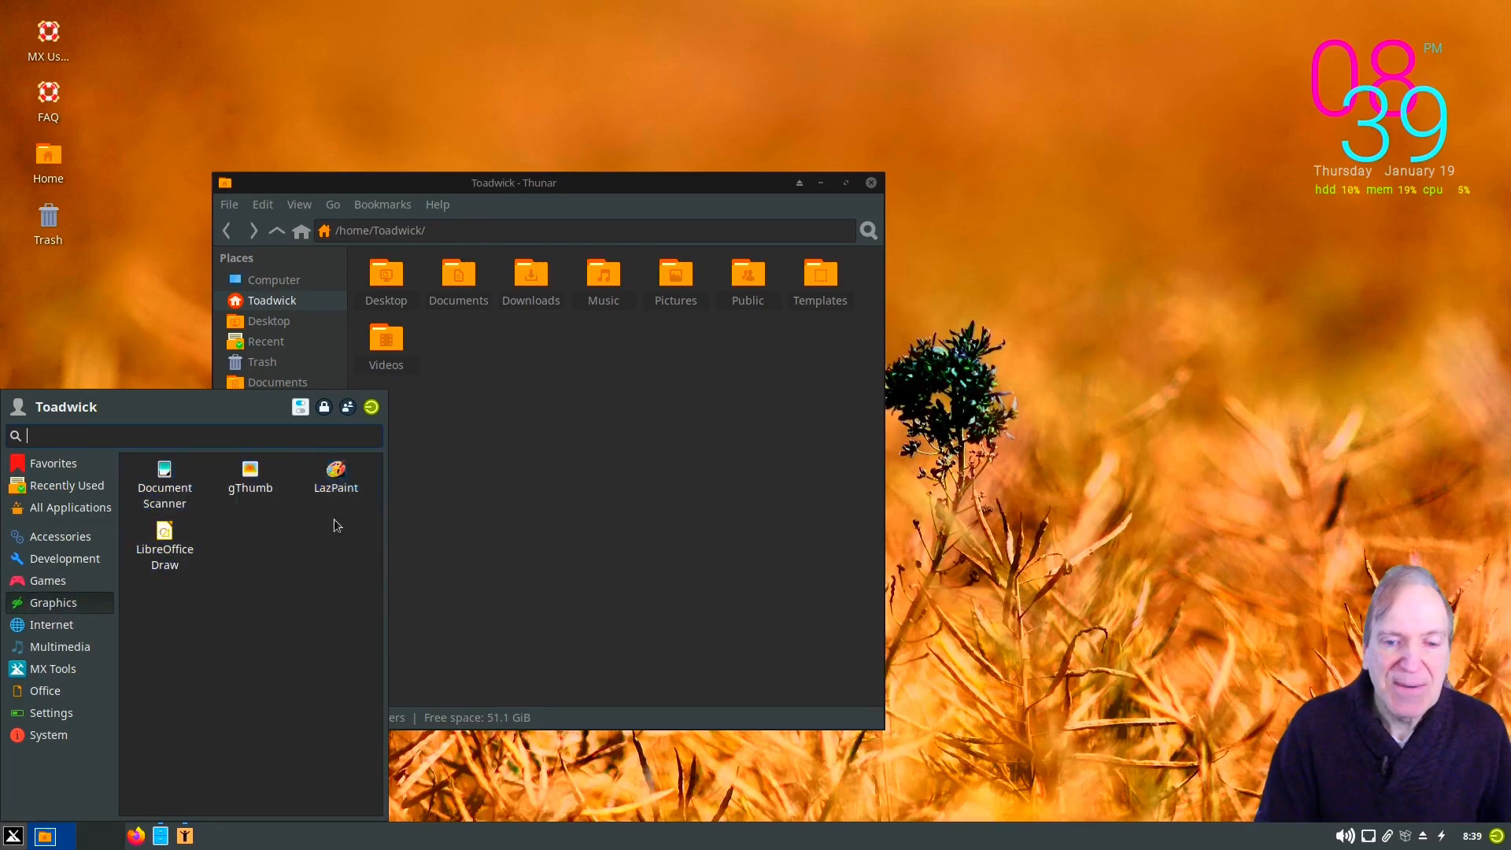
mouse_move(68, 632)
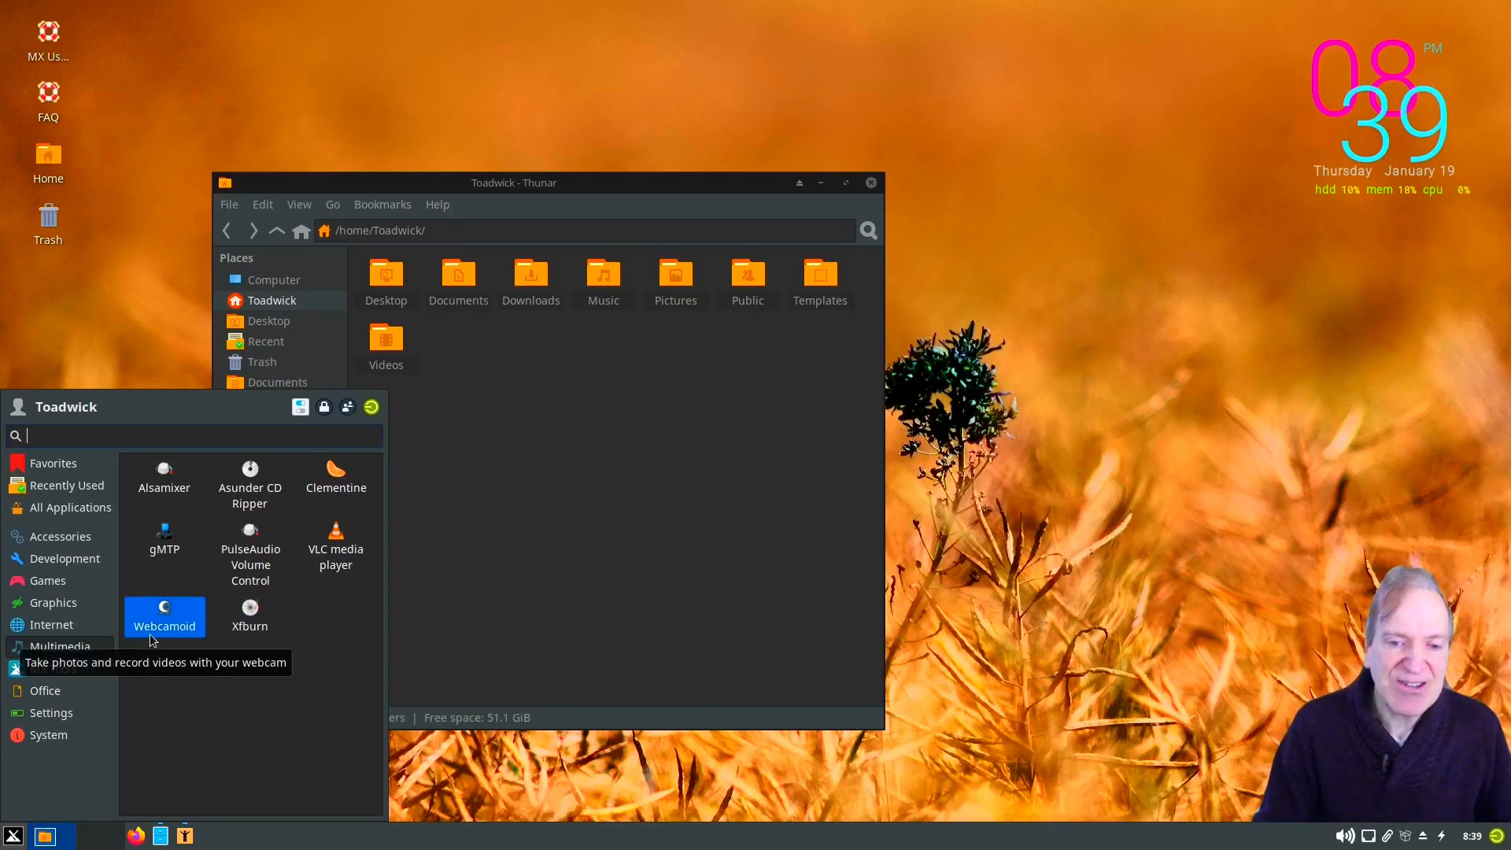
left_click(61, 675)
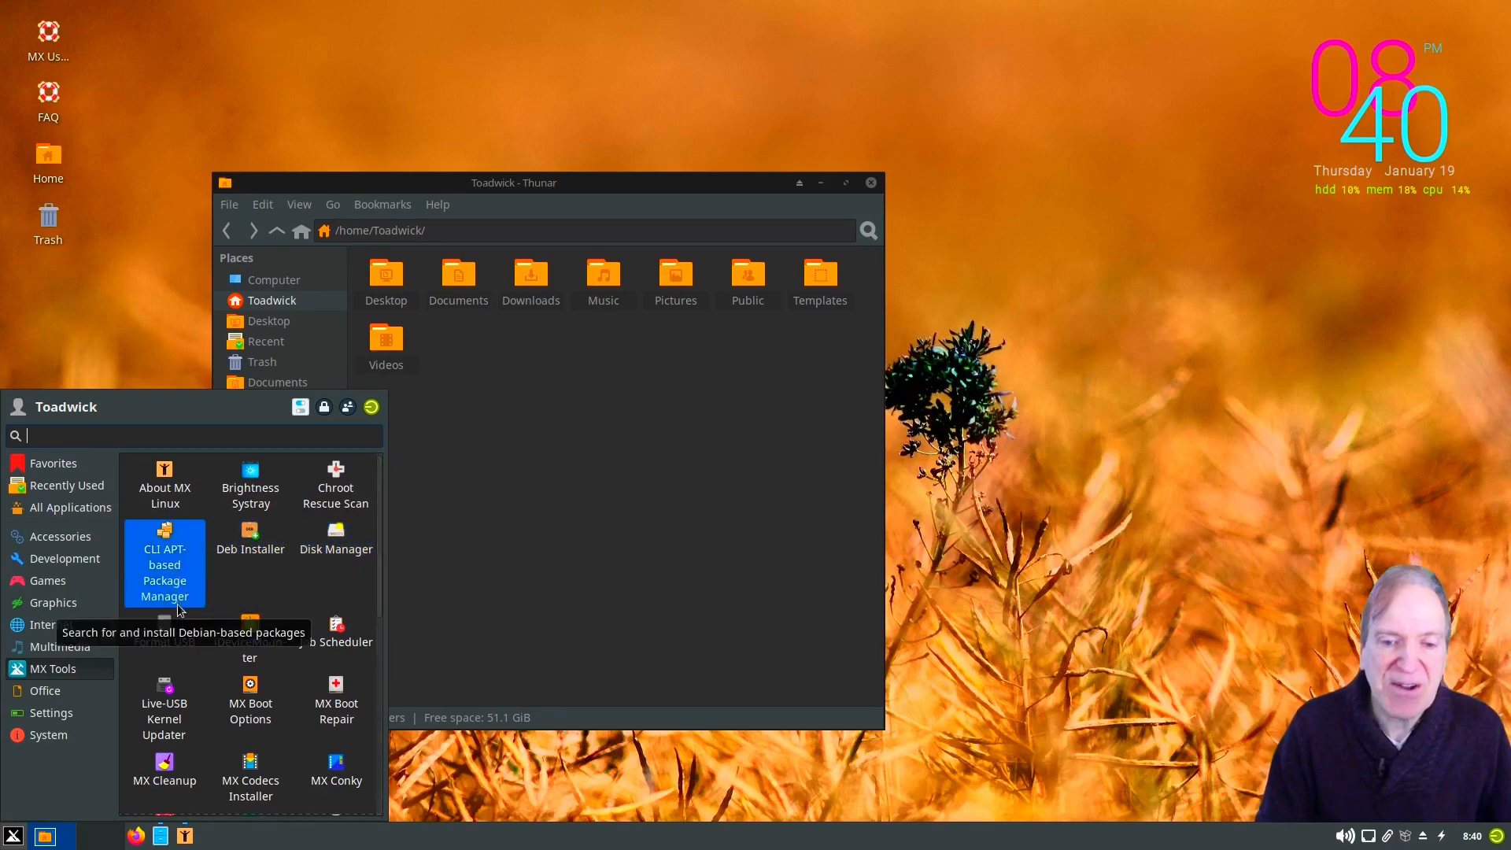
- Launch the CLI APT-based Package Manager from MX Tools and enter the sudo password
left_click(175, 562)
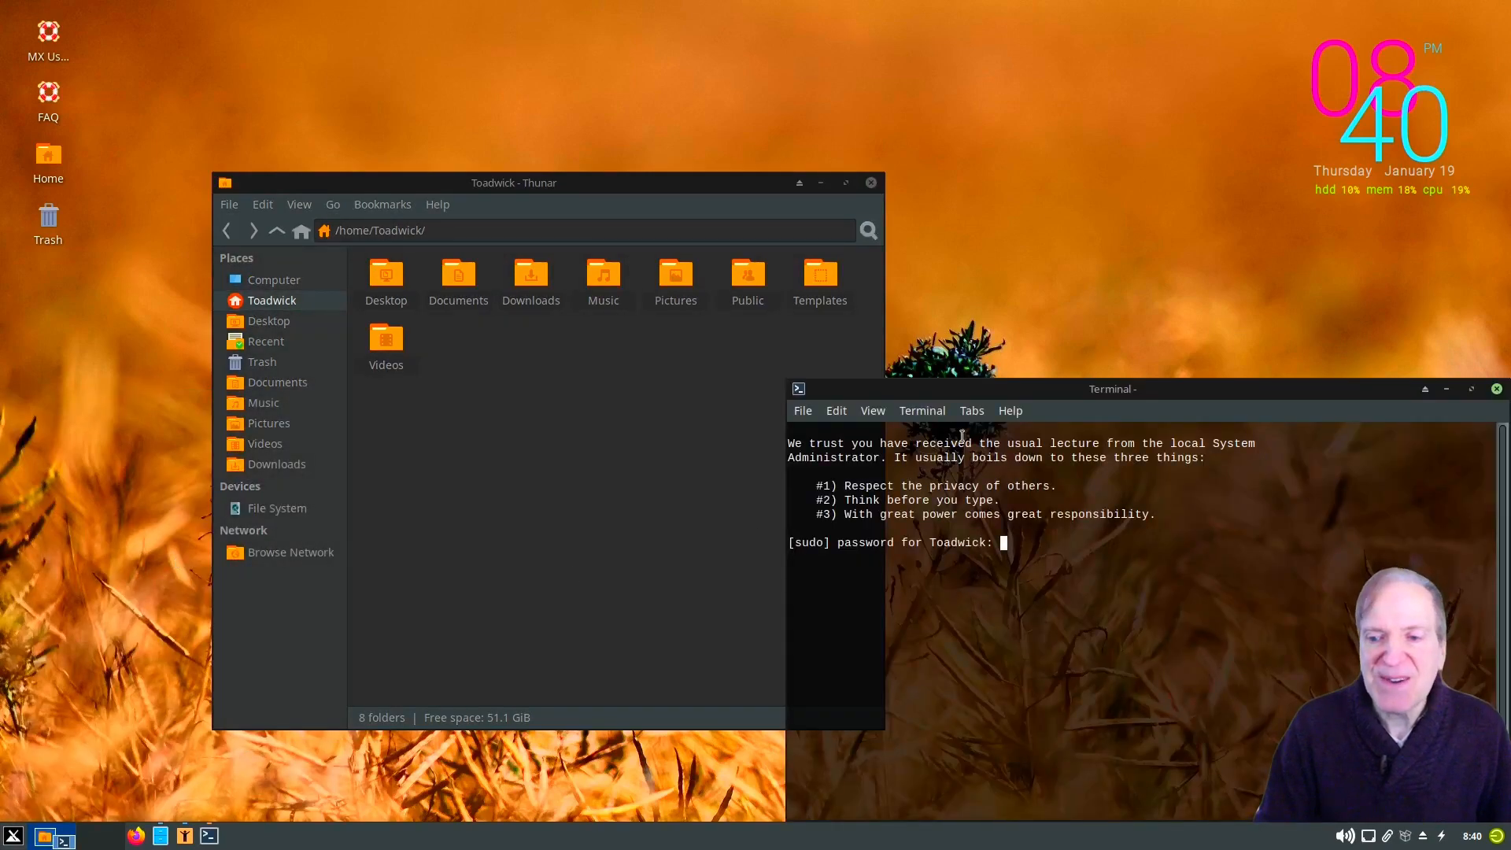
key("Return")
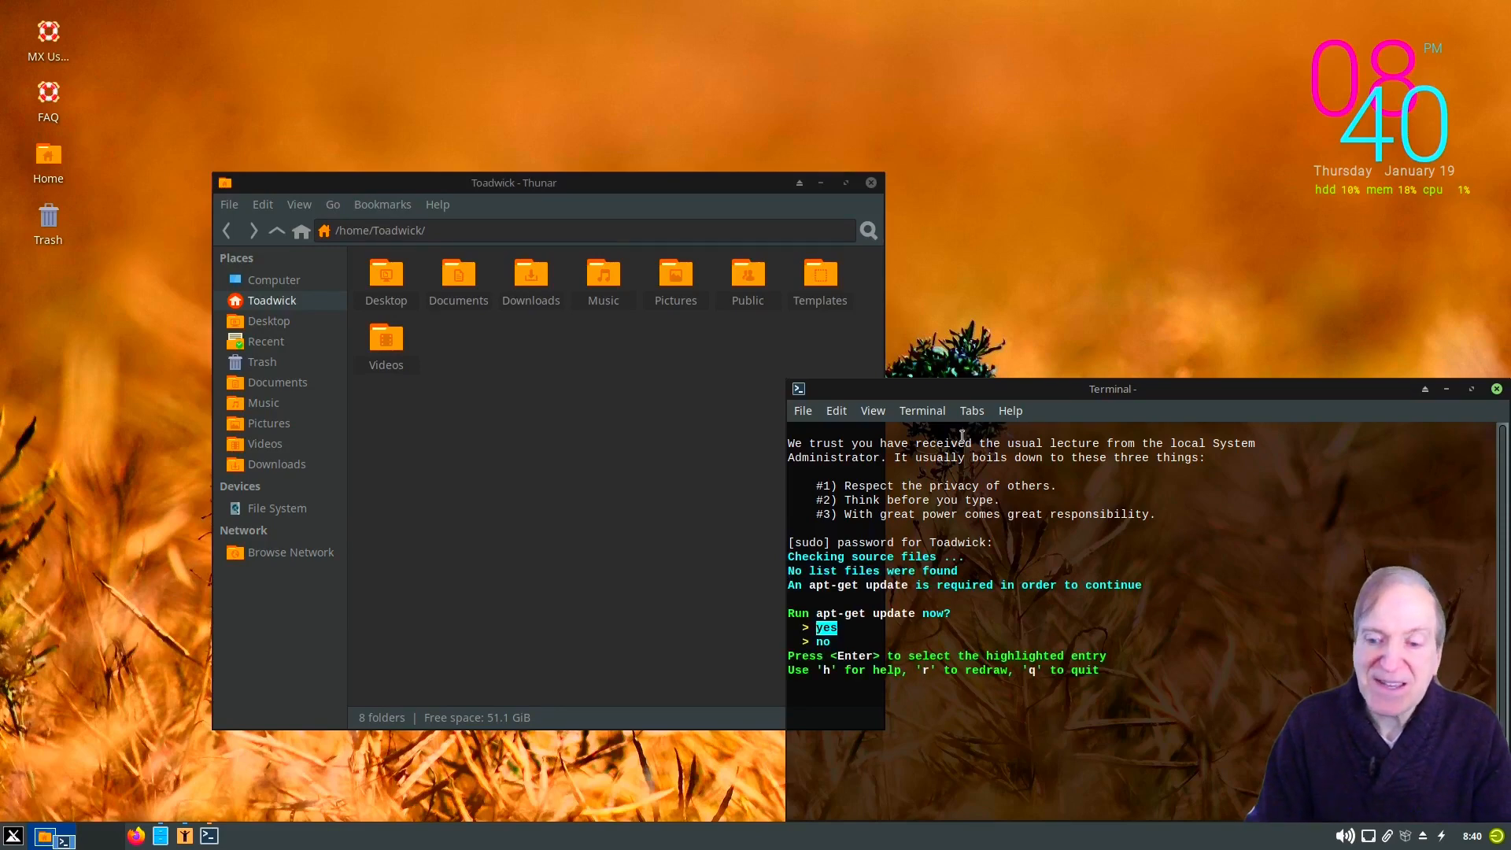
- Accept running apt-get update, move the terminal window fully into view, and run the update once more
key("Return")
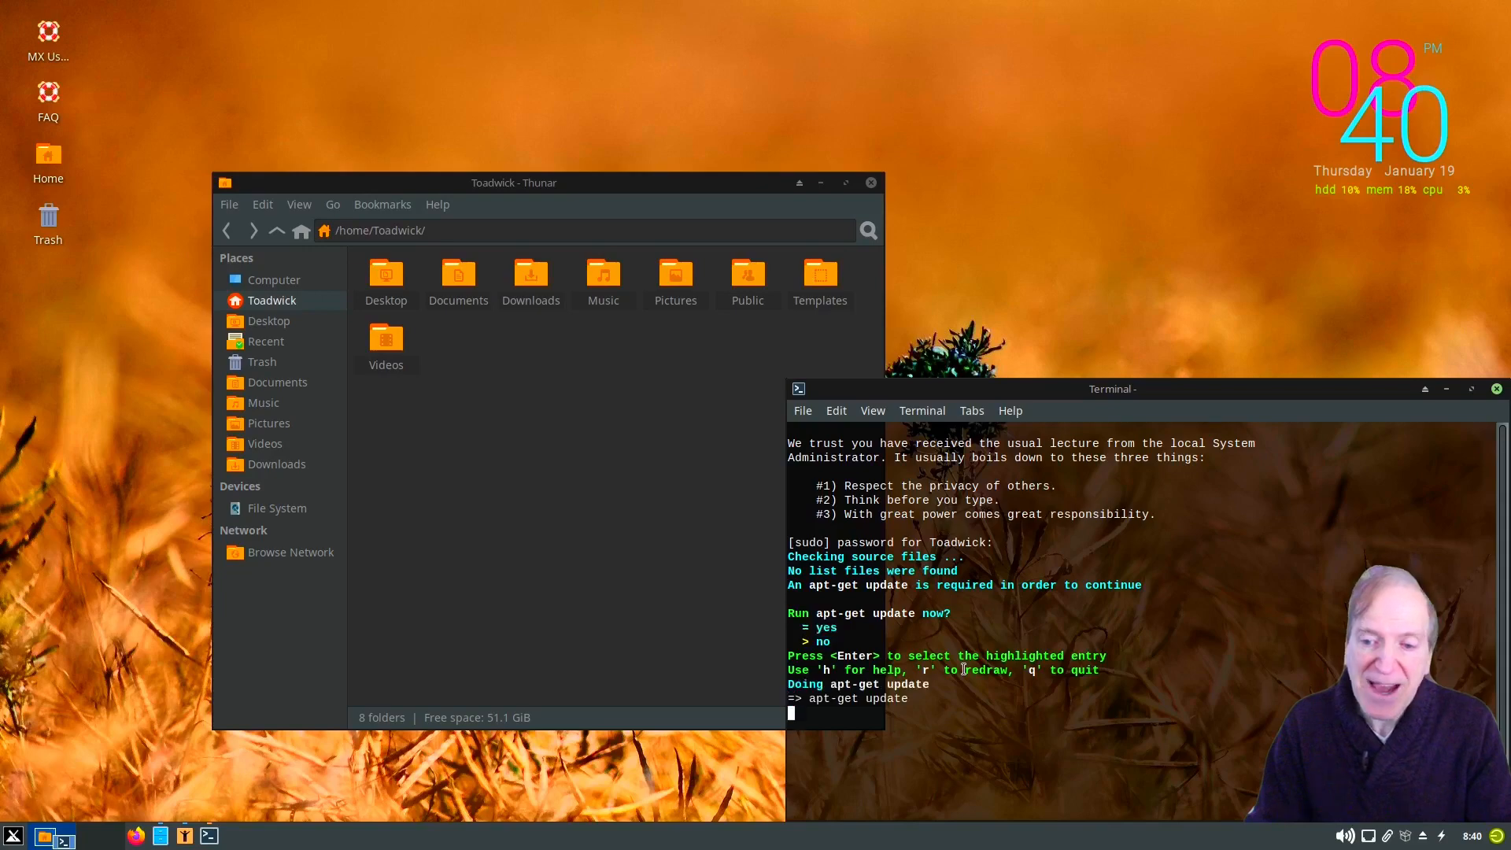
left_click_drag(1056, 394, 1017, 327)
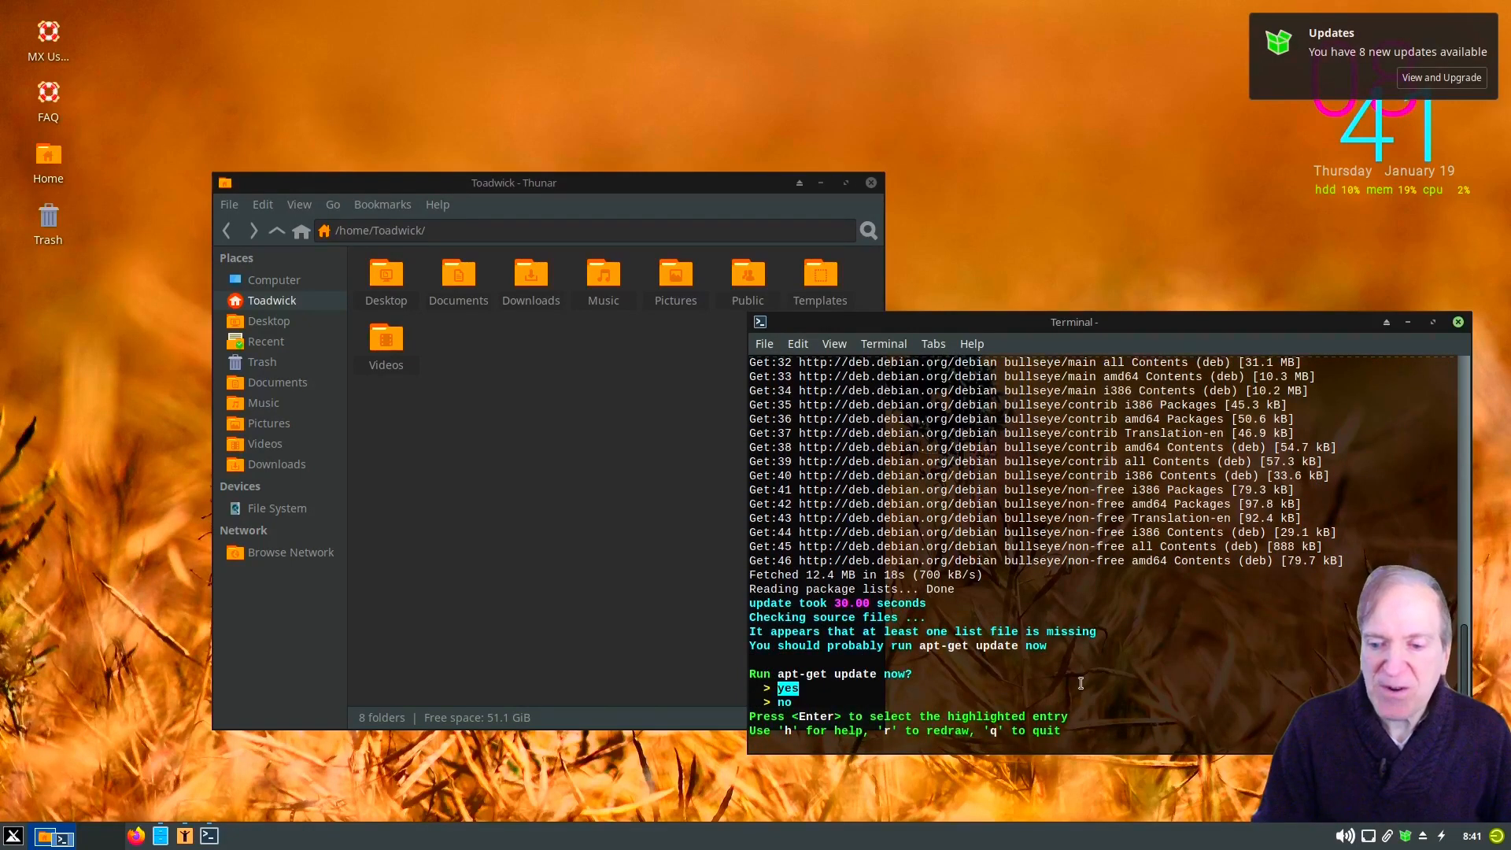
key("Return")
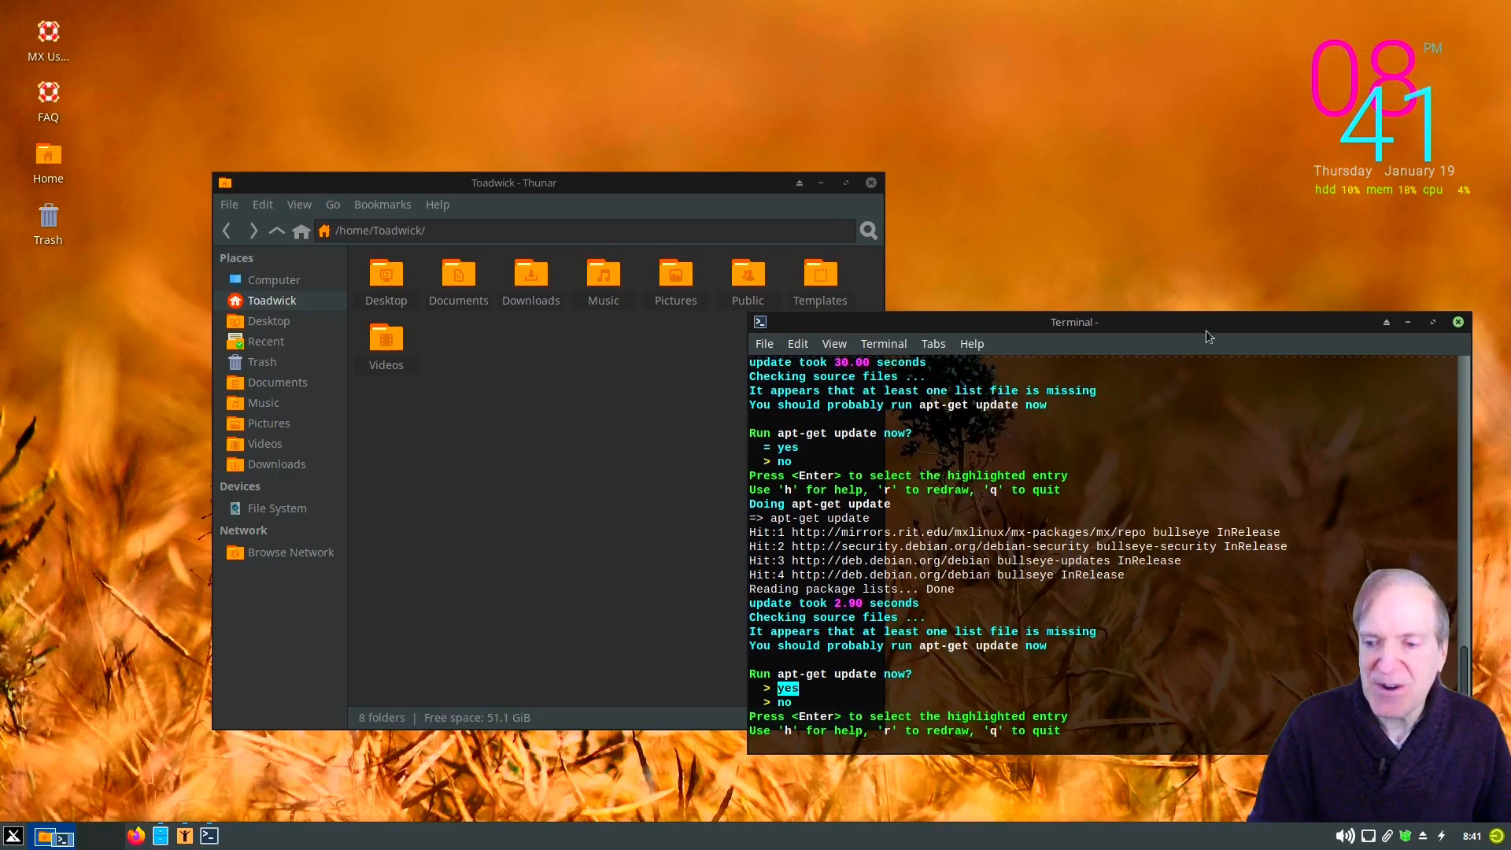
- Maximize the terminal window and accept running apt-get update several more times
left_click(1432, 326)
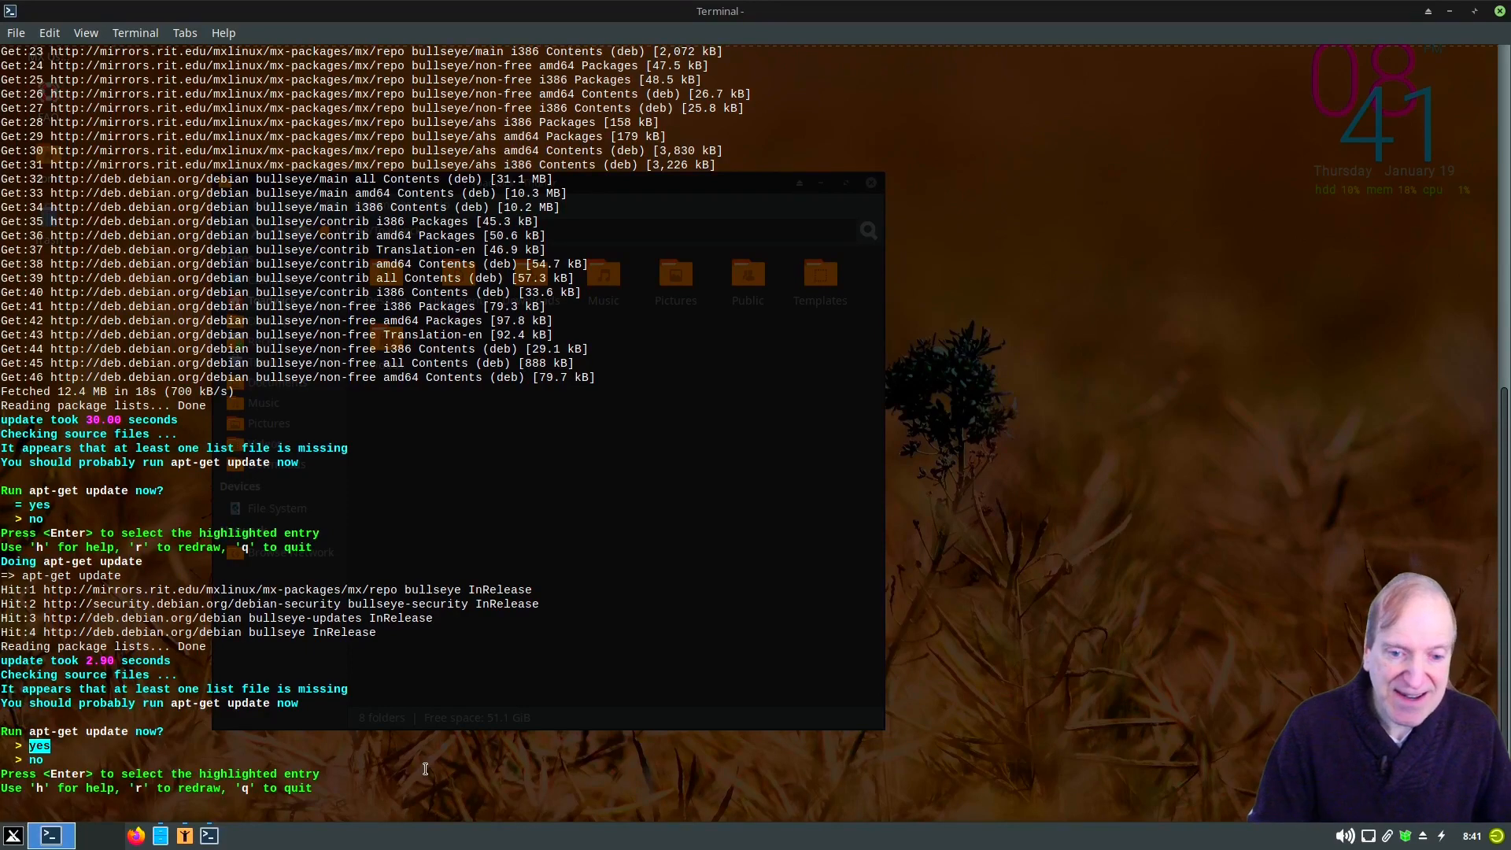
key("Return")
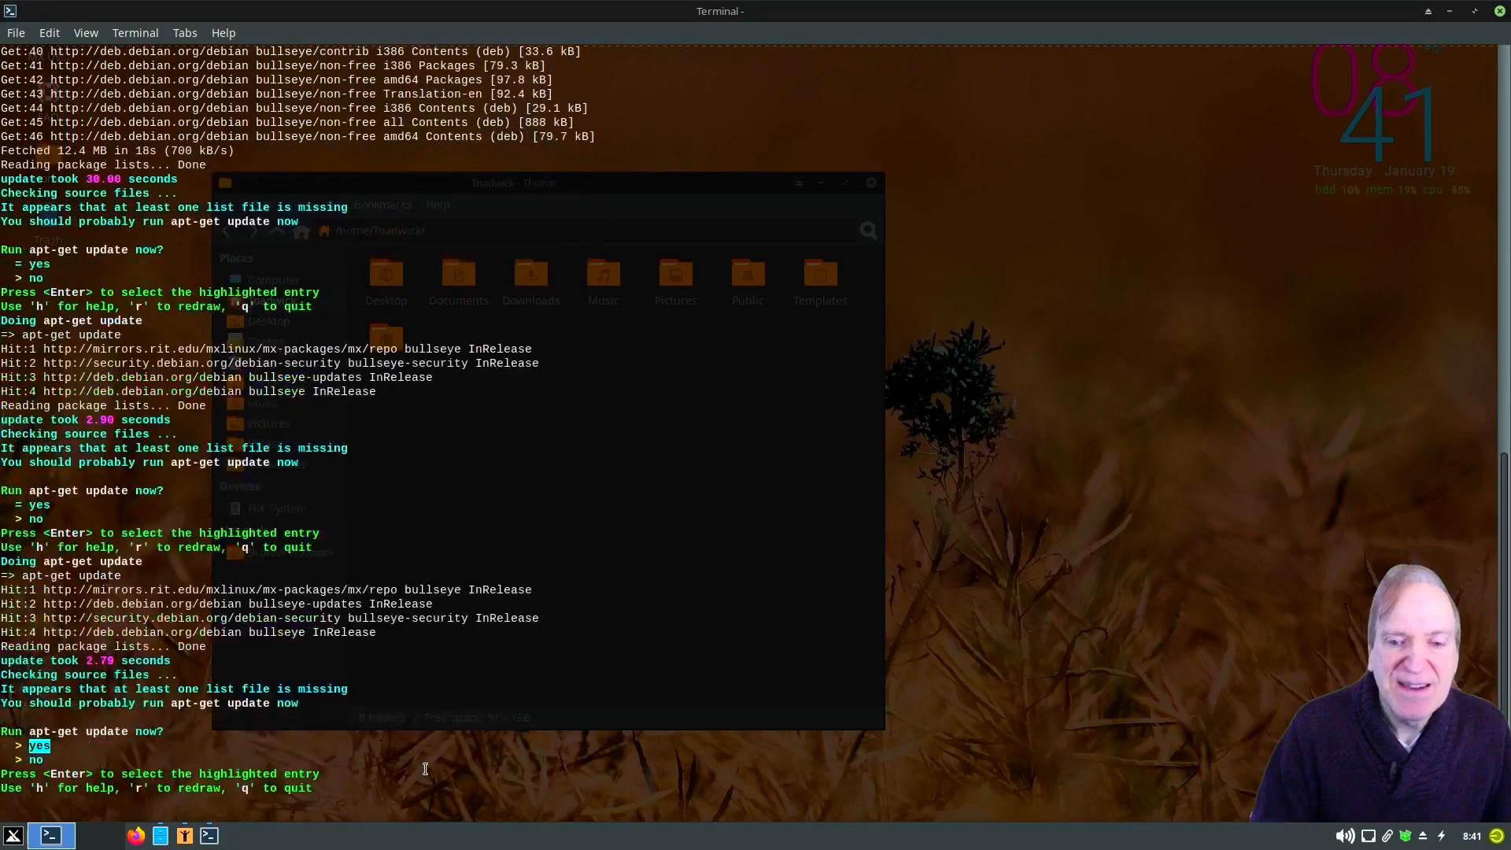
key("Return")
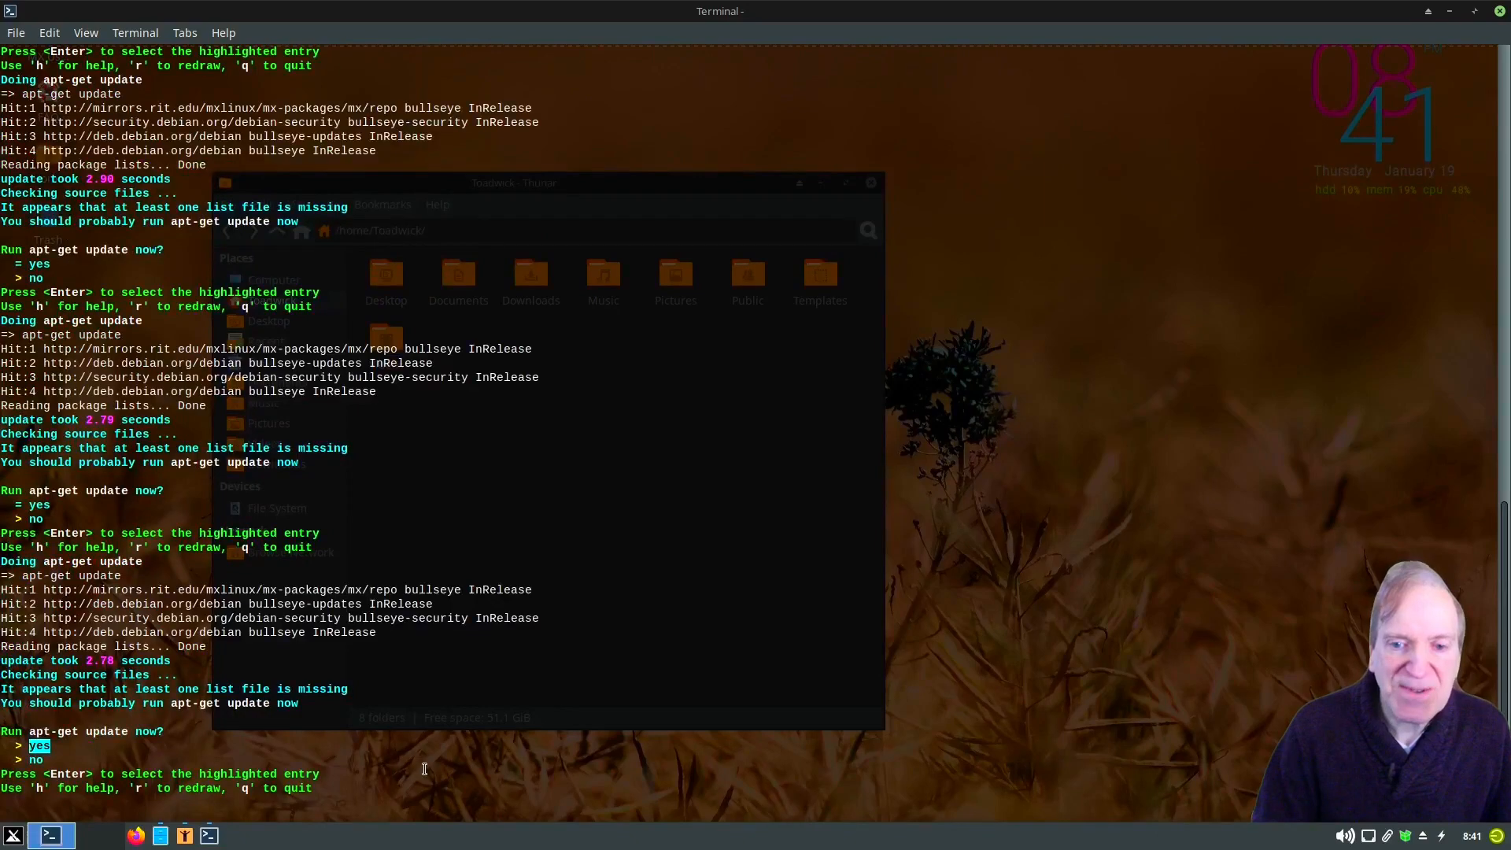
key("Return")
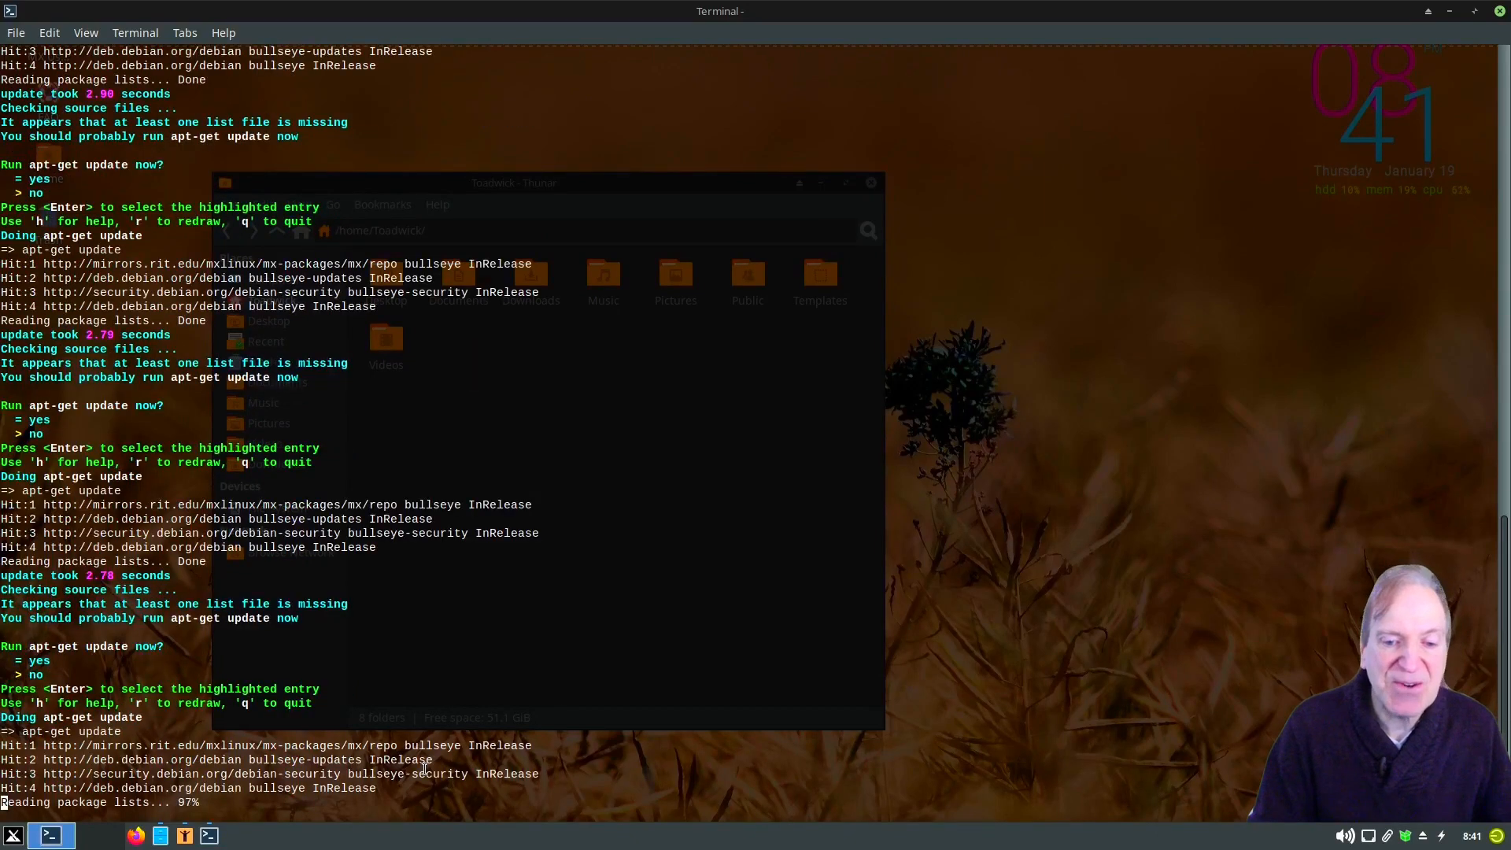
key("Return")
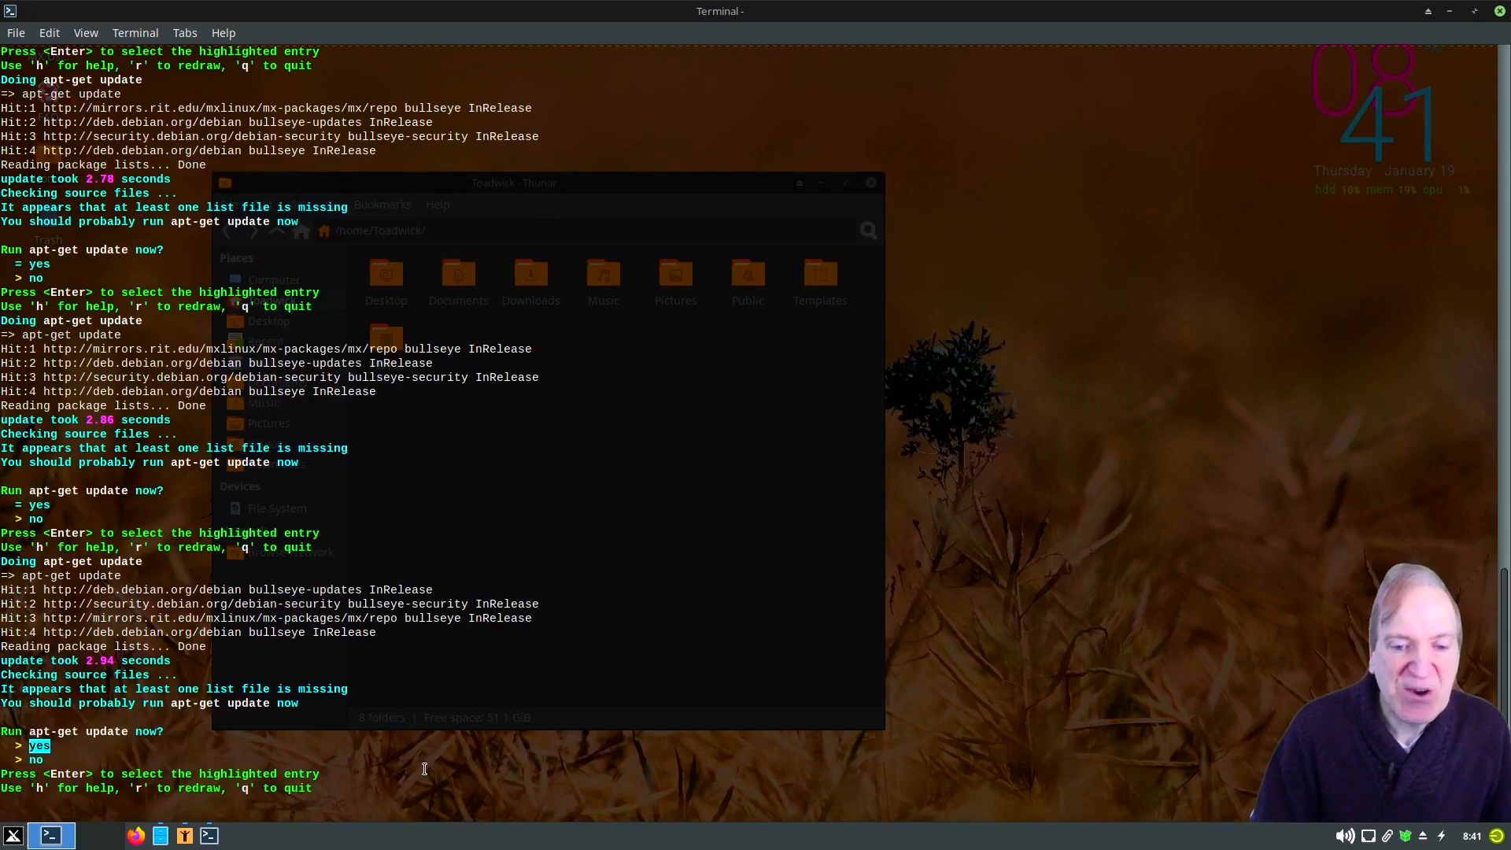
key("Return")
- Decline another apt-get update, choose to upgrade the pending packages now and agree to continue with the dist-upgrade
key("Down")
key("Return")
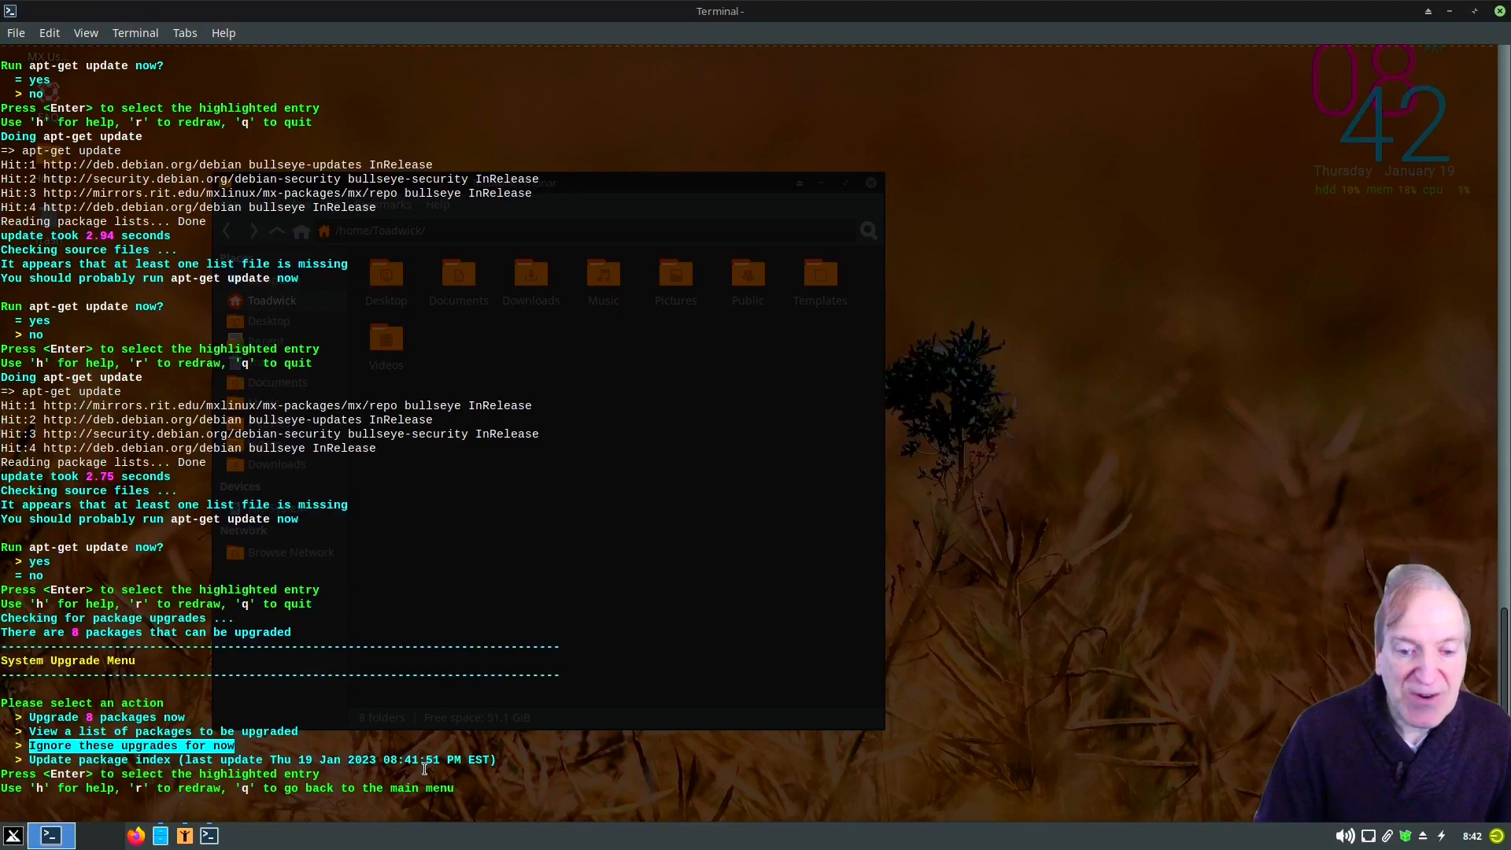
key("Up")
key("Up")
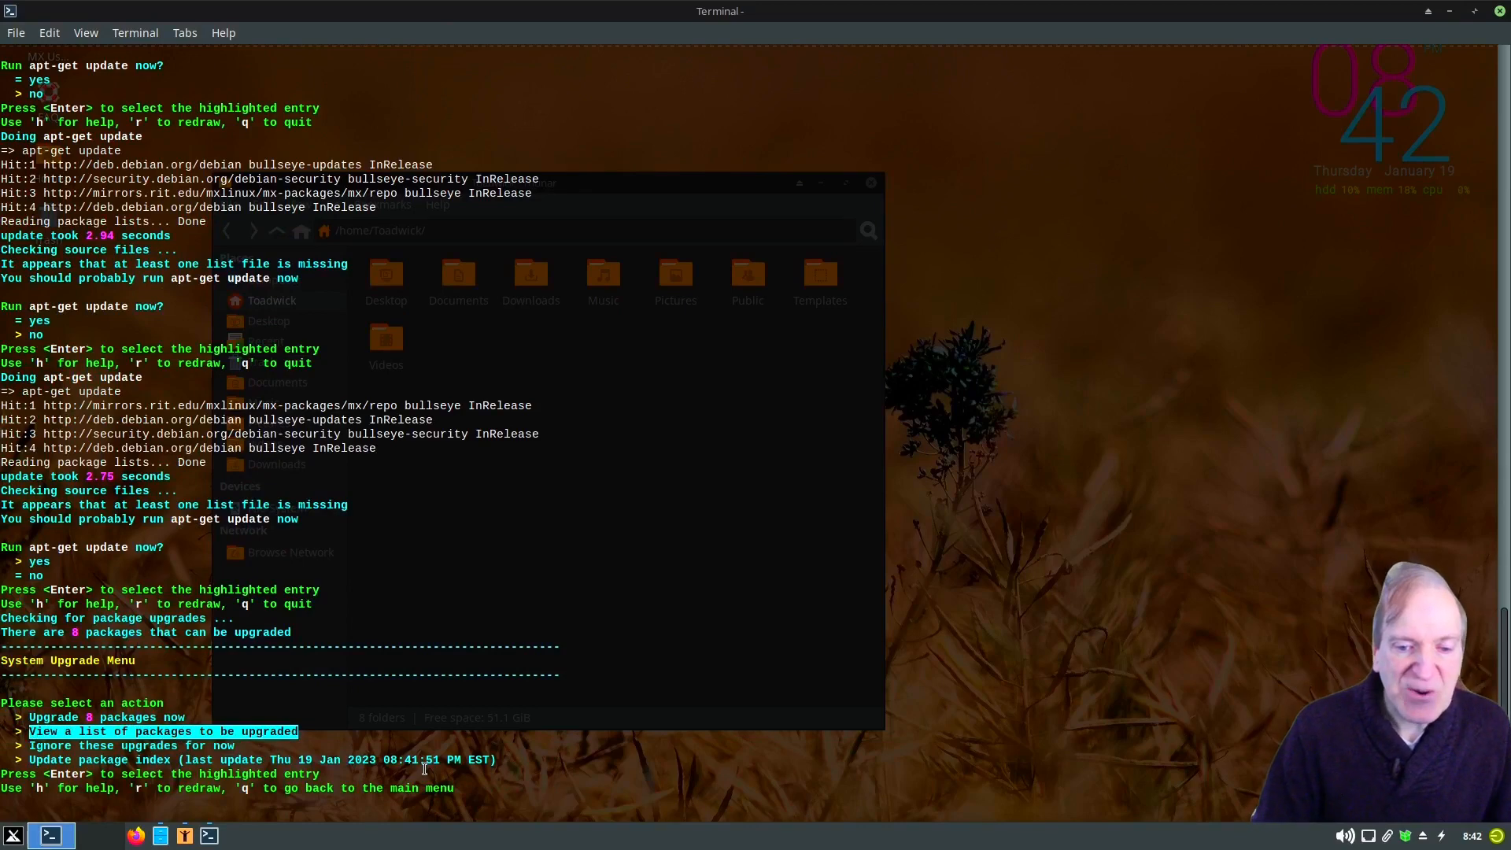
key("Return")
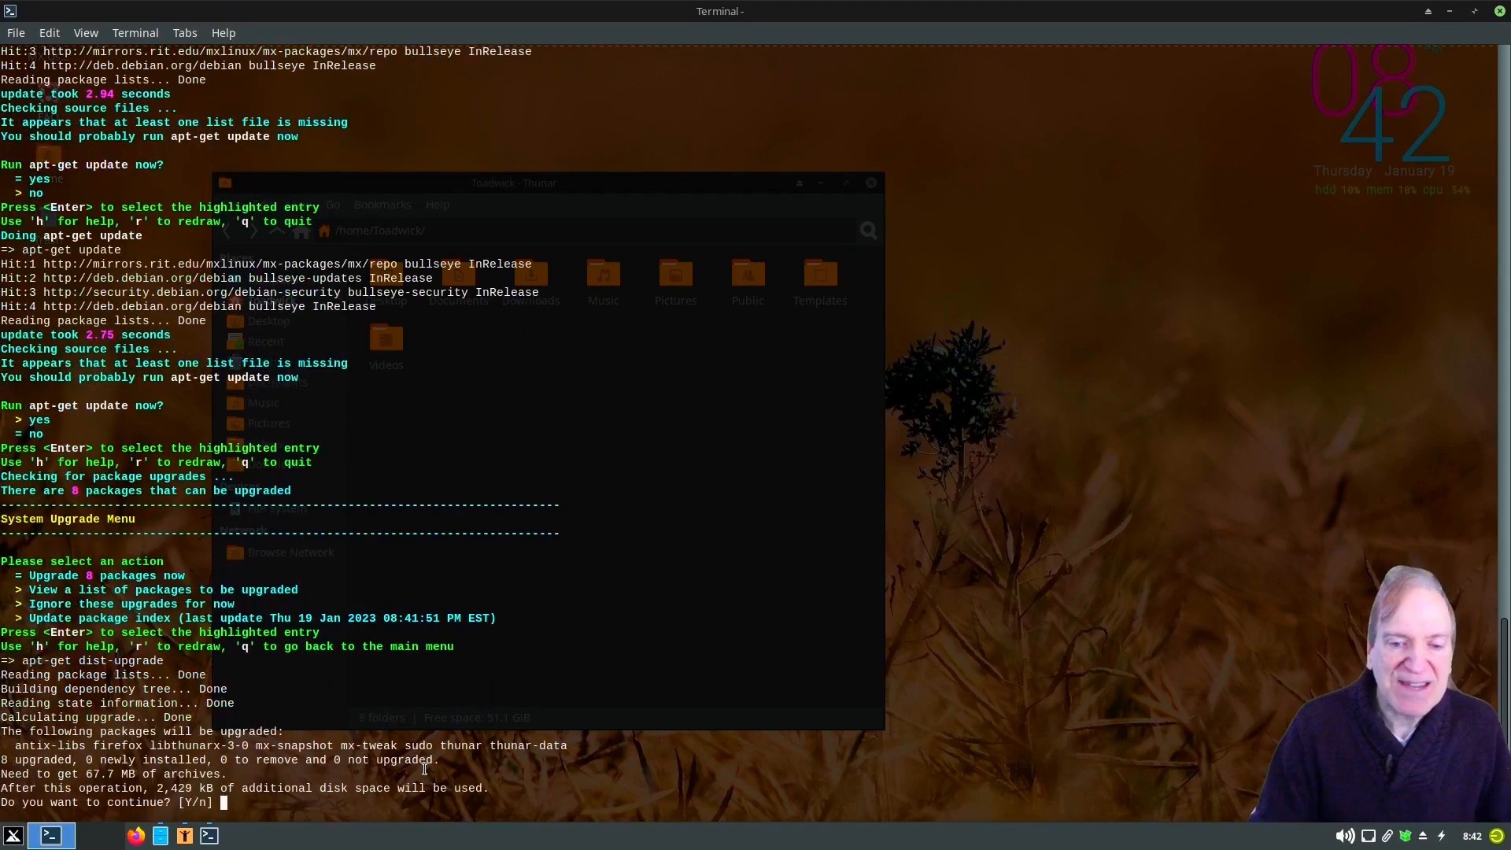
key("Return")
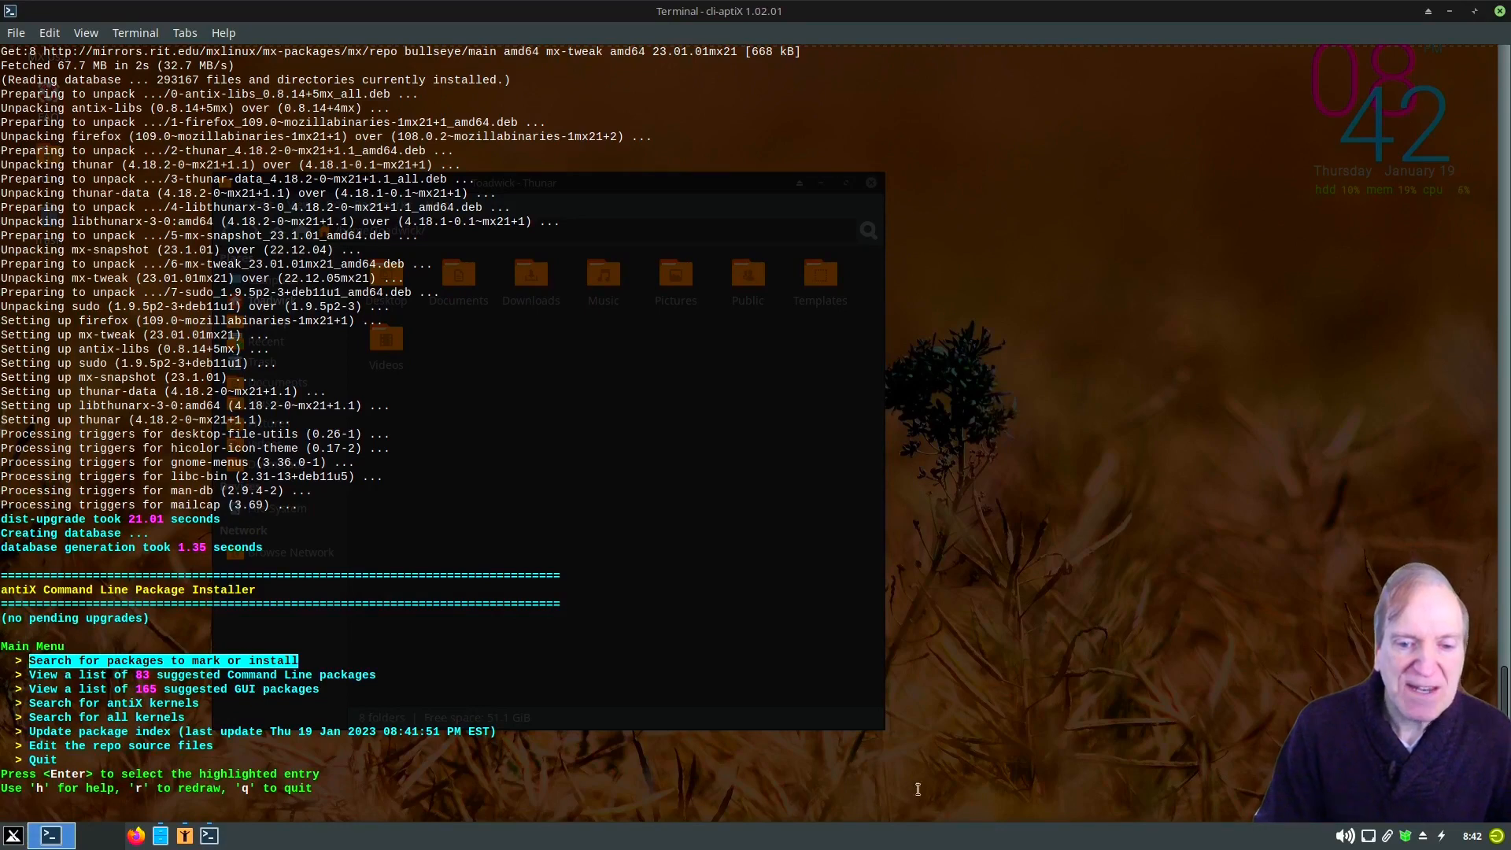
- Go through the main menu options of the antiX Command Line Package Installer and quit it
key("Down")
key("Down")
key("Down")
key("Down")
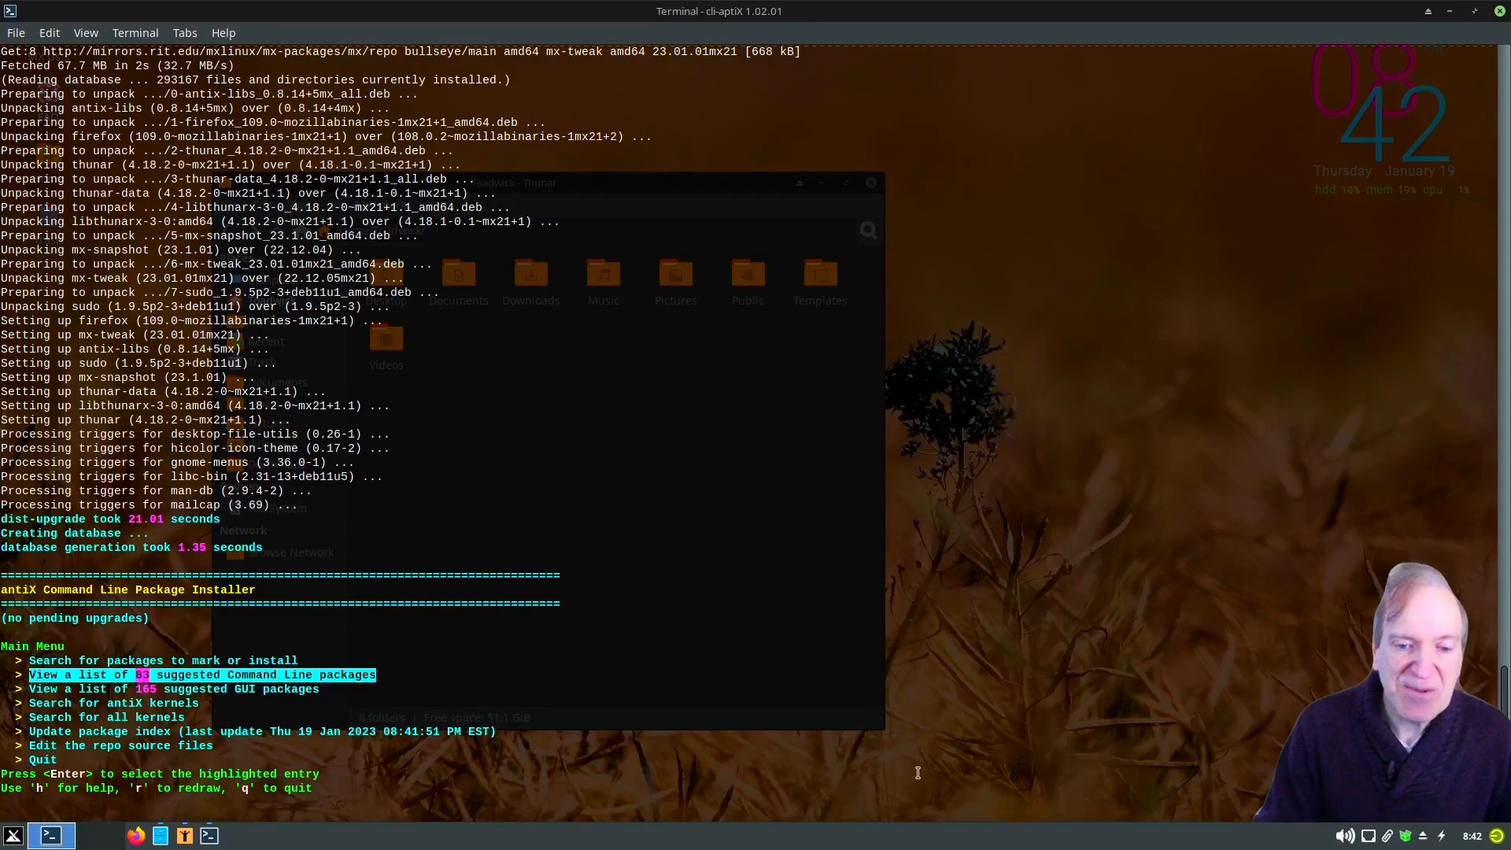
key("Down")
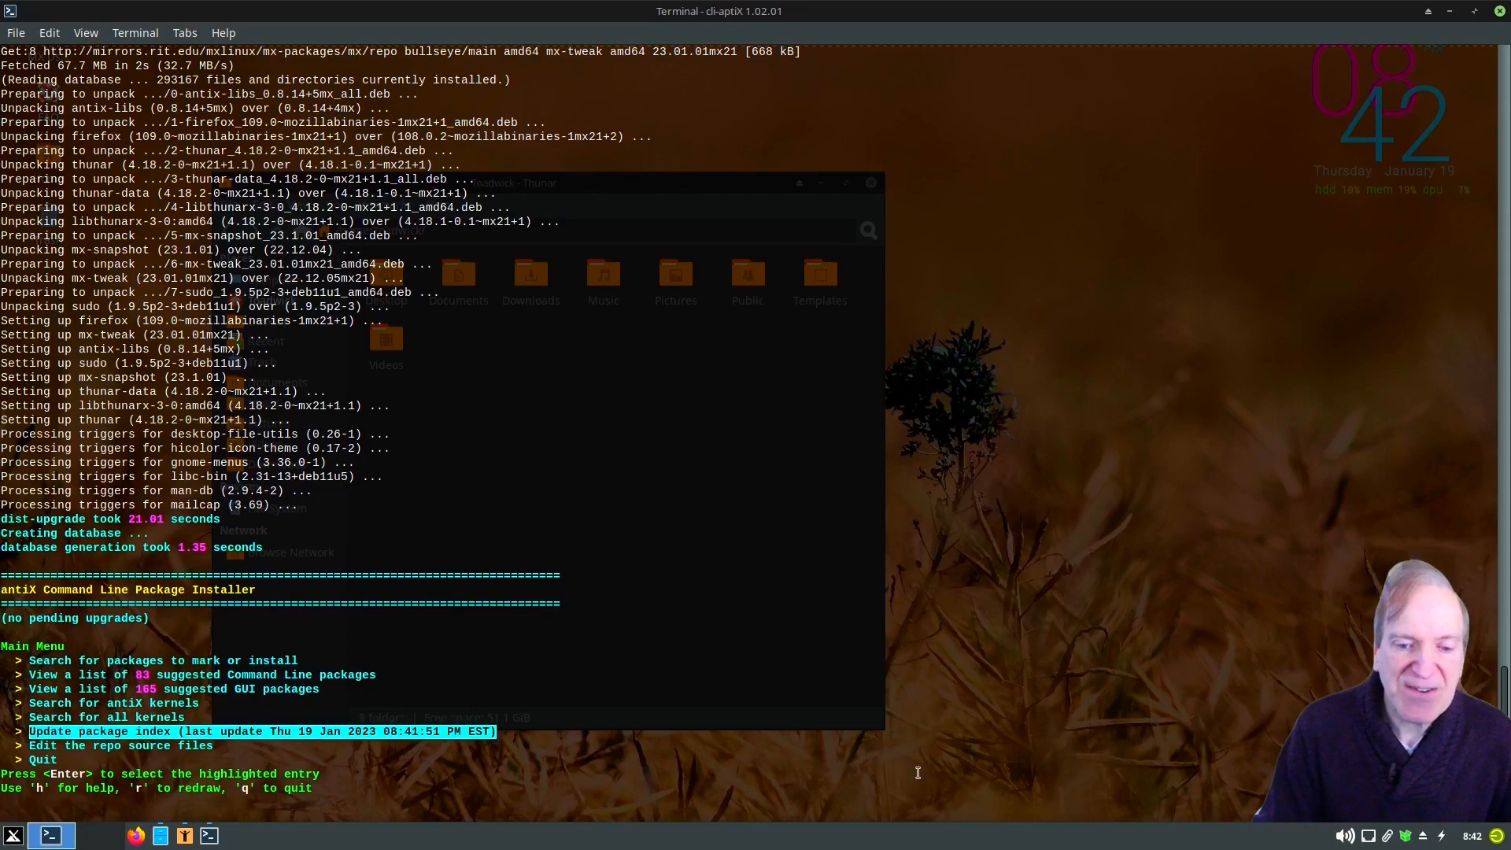
key("Up")
key("Up")
key("Down")
key("Down")
key("Down")
key("Down")
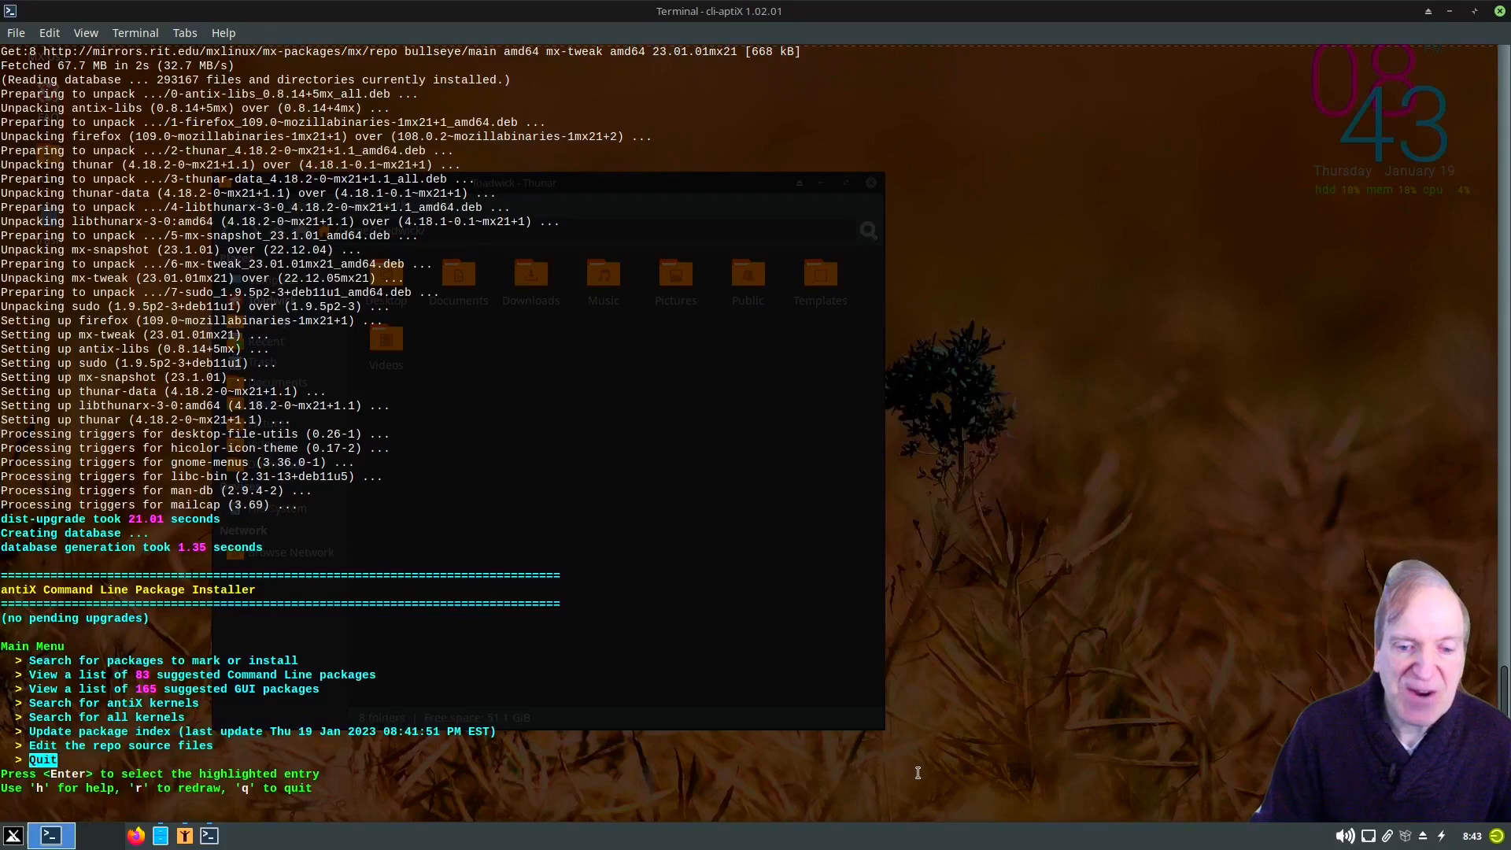
key("Return")
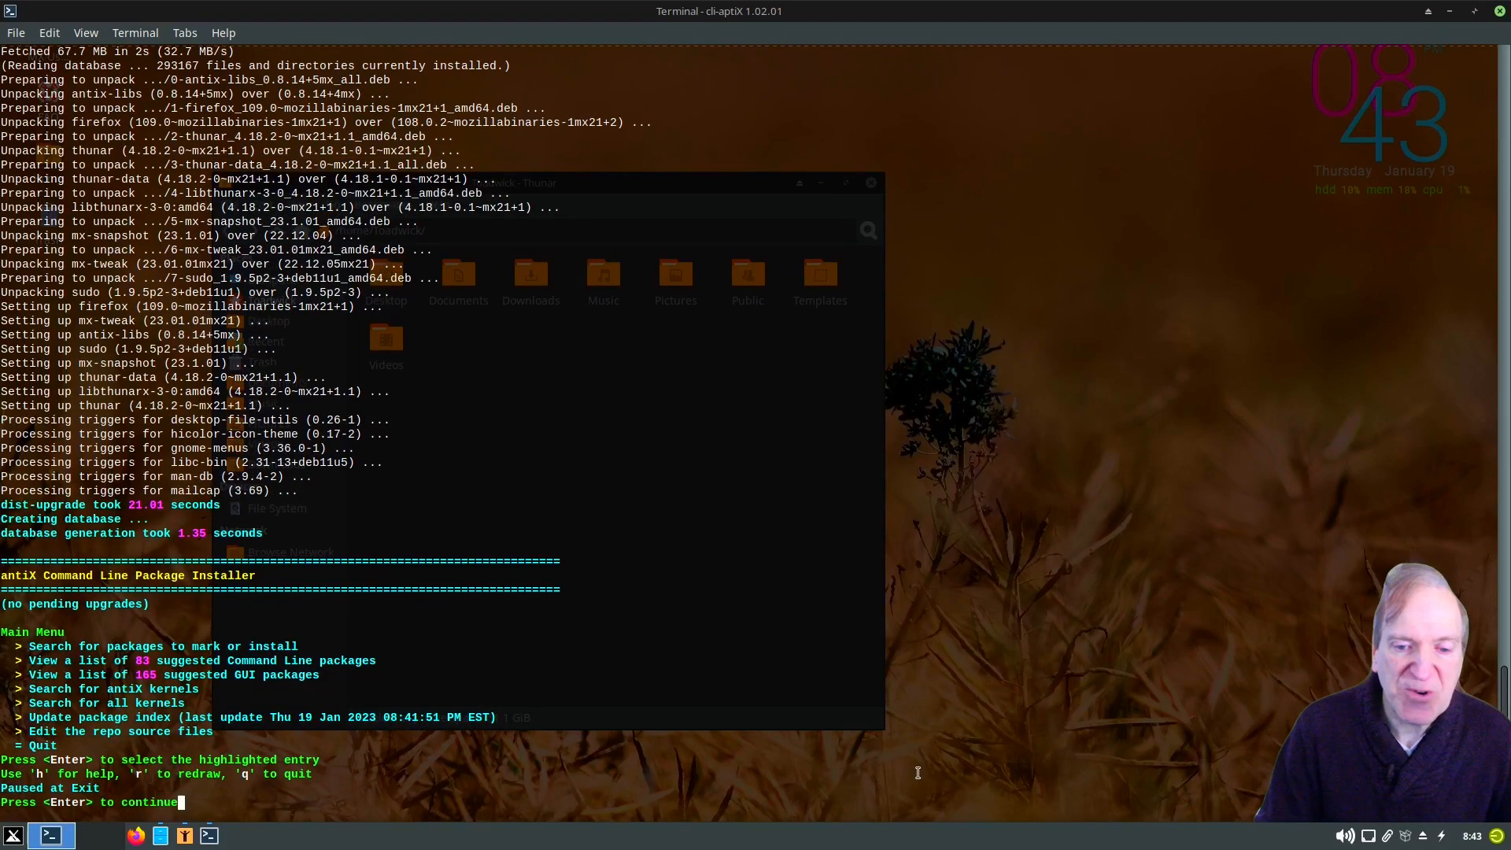
key("Return")
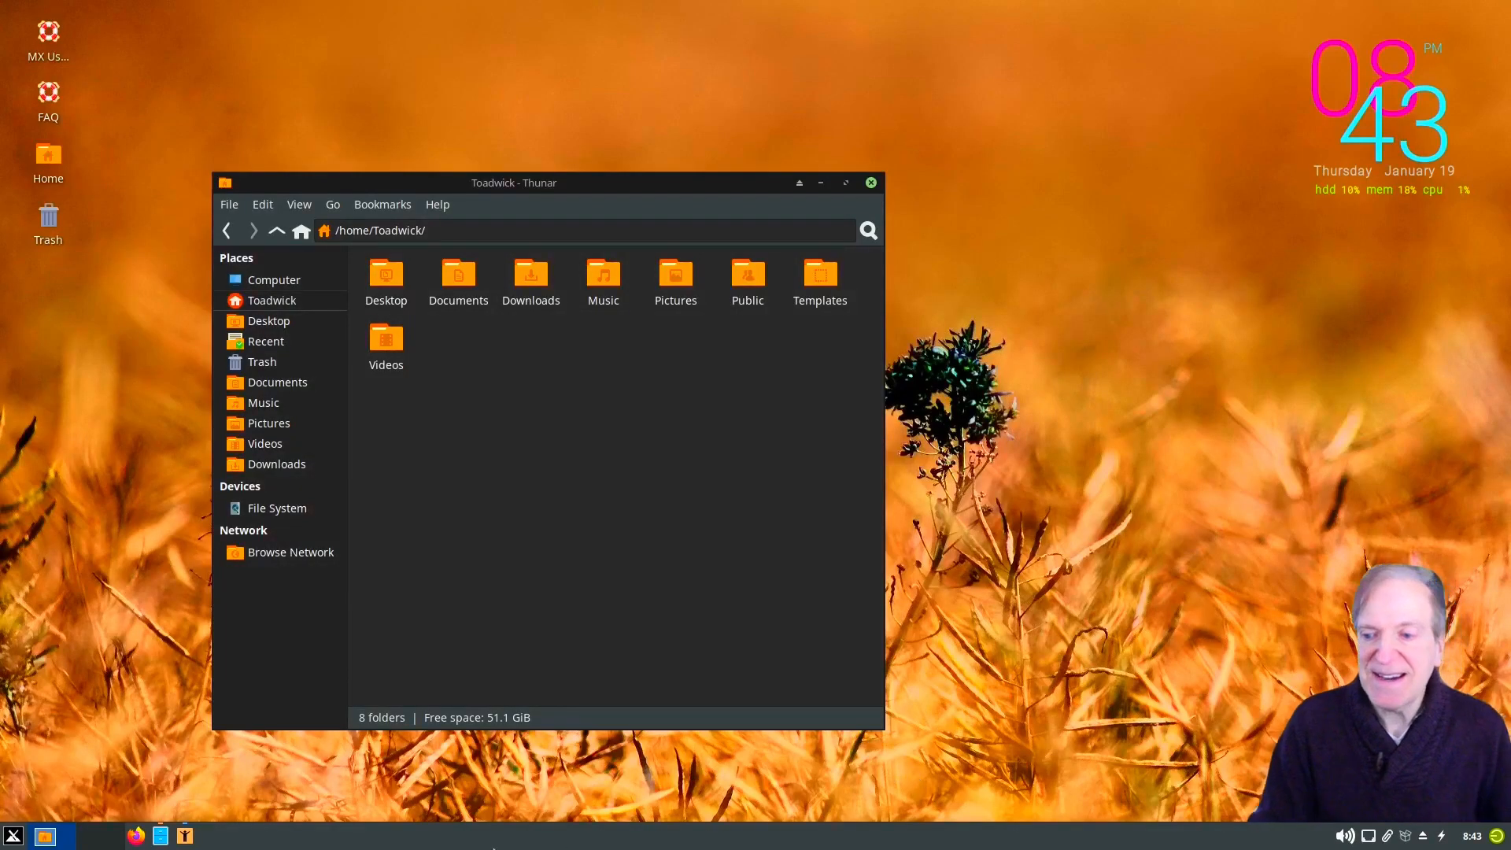
- Launch MX Boot Options from the MX Tools category and authenticate with the account password
left_click(14, 827)
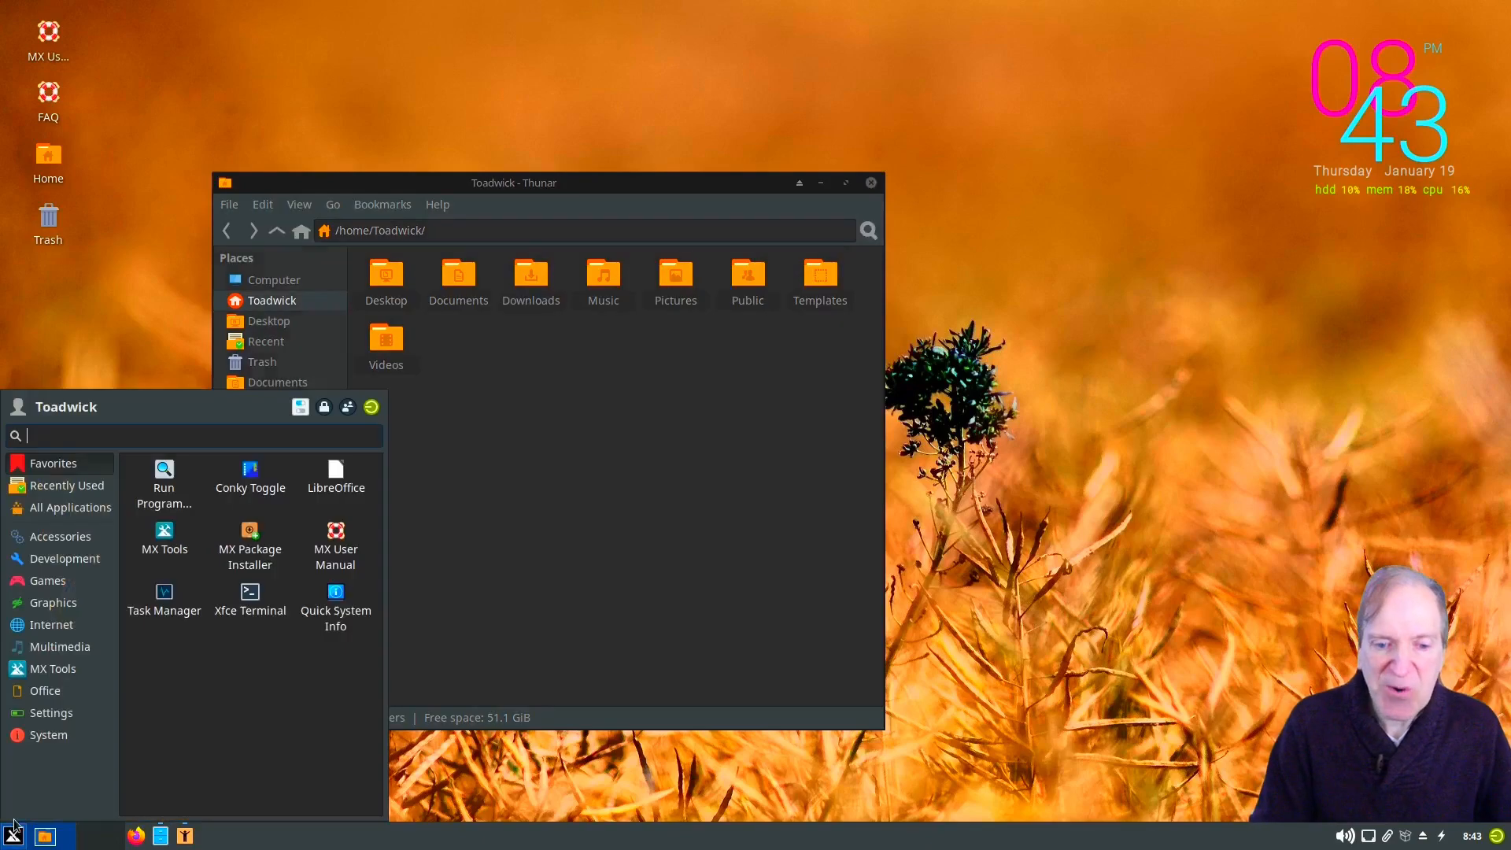
mouse_move(60, 672)
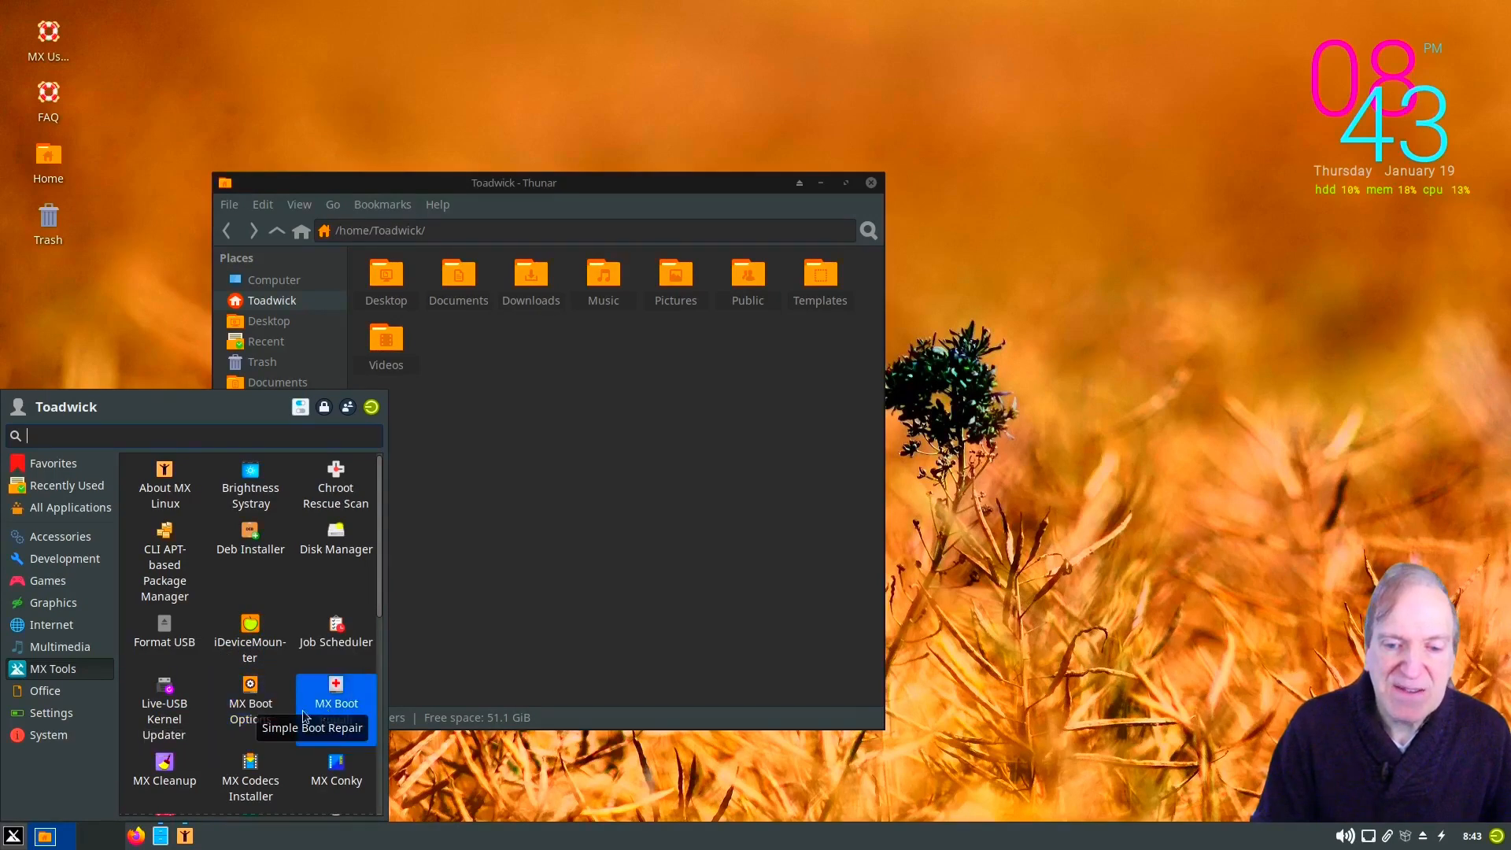
scroll(289, 715, "down", 2)
left_click(255, 607)
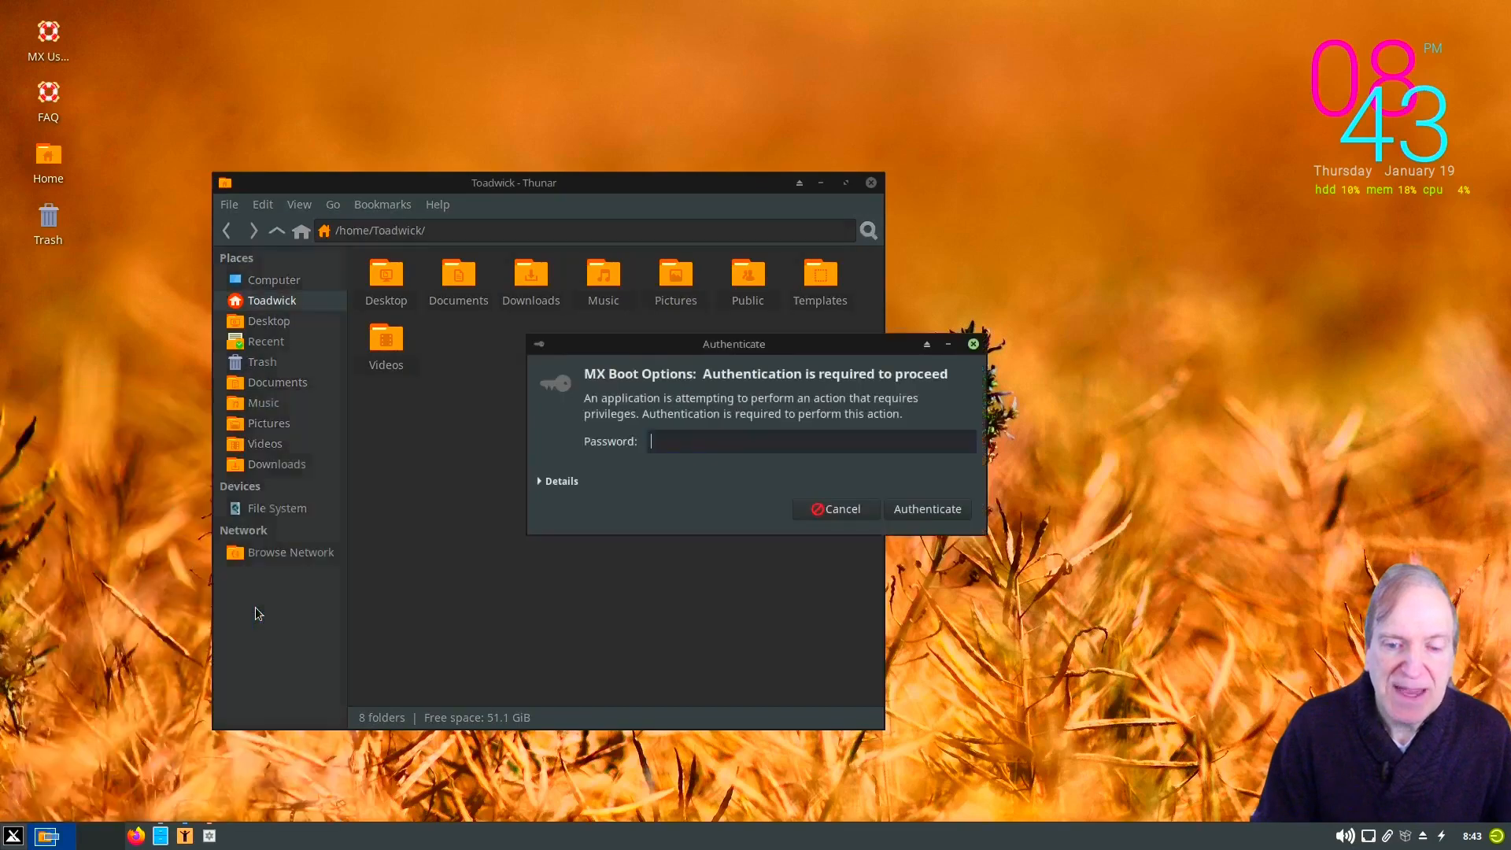
type("•••••")
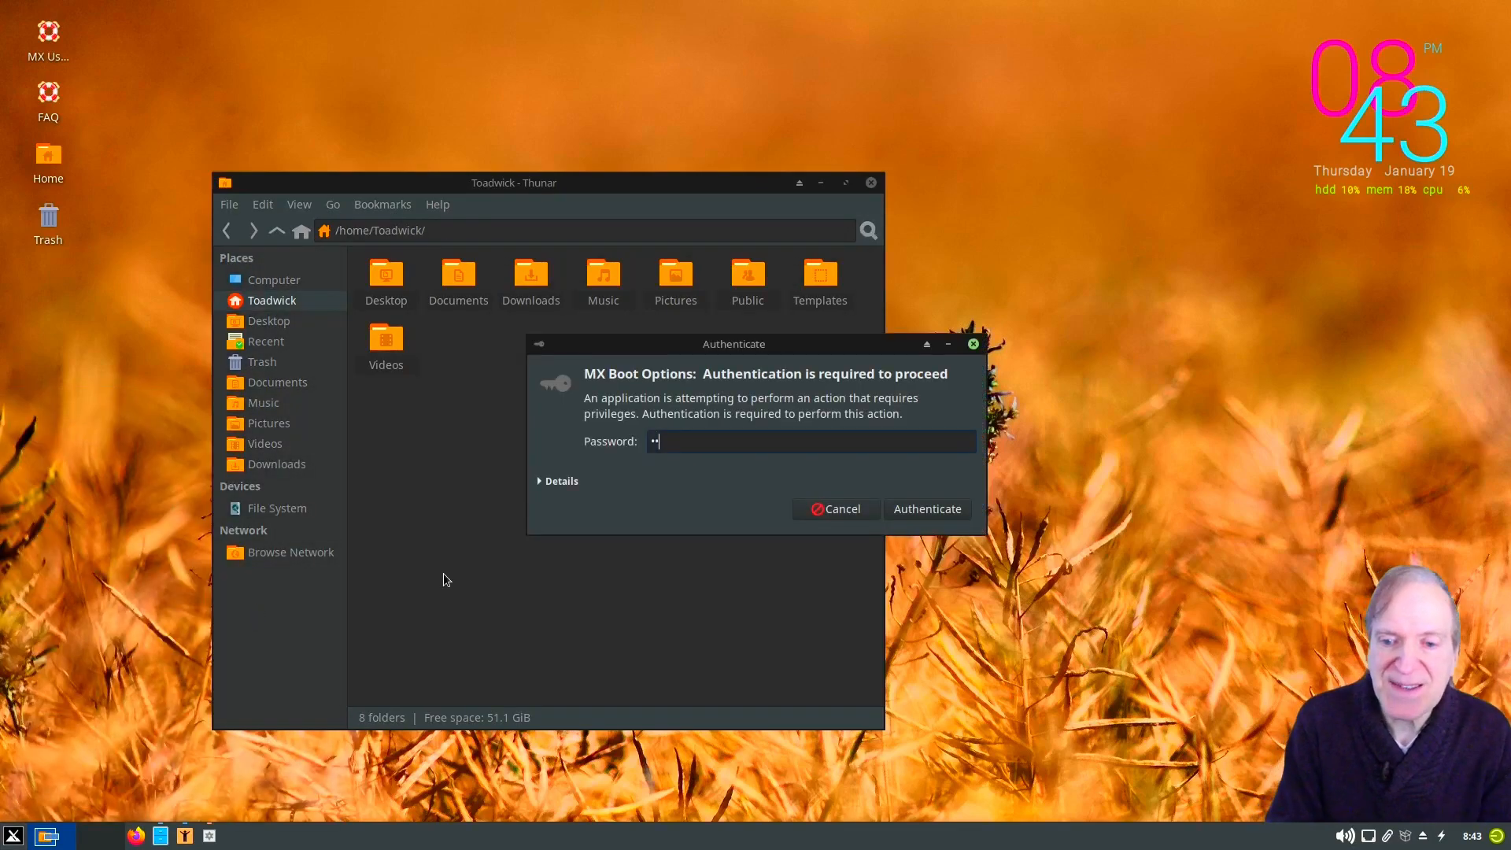
key("Return")
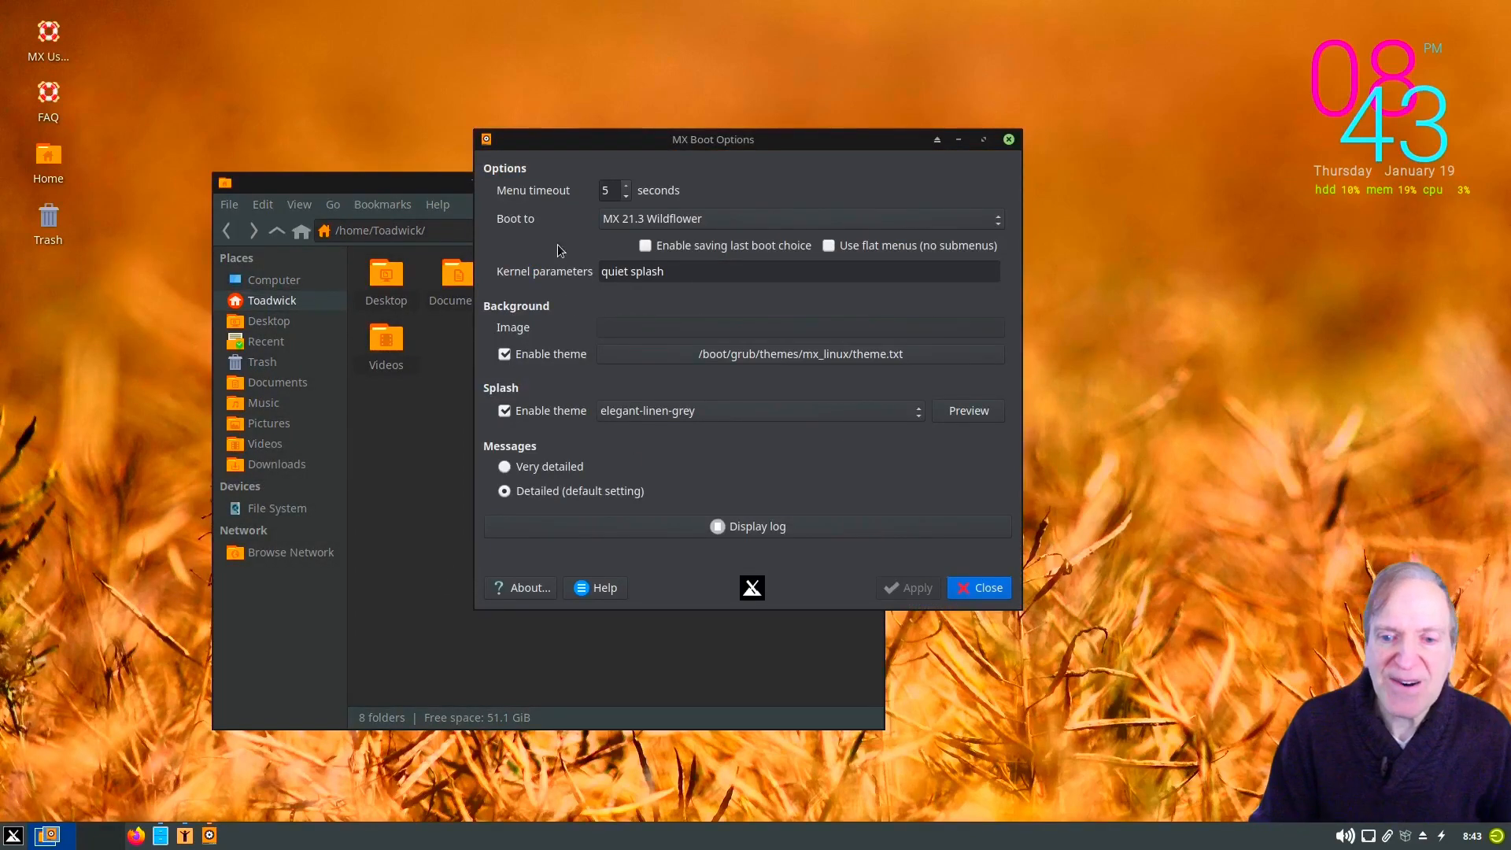
- Set the boot menu timeout to 2 seconds and boot to MX 21.3 Wildflower, with Linux 6.0.0-6mx-amd64 (systemd), leaving last-boot-choice saving disabled
left_click(626, 196)
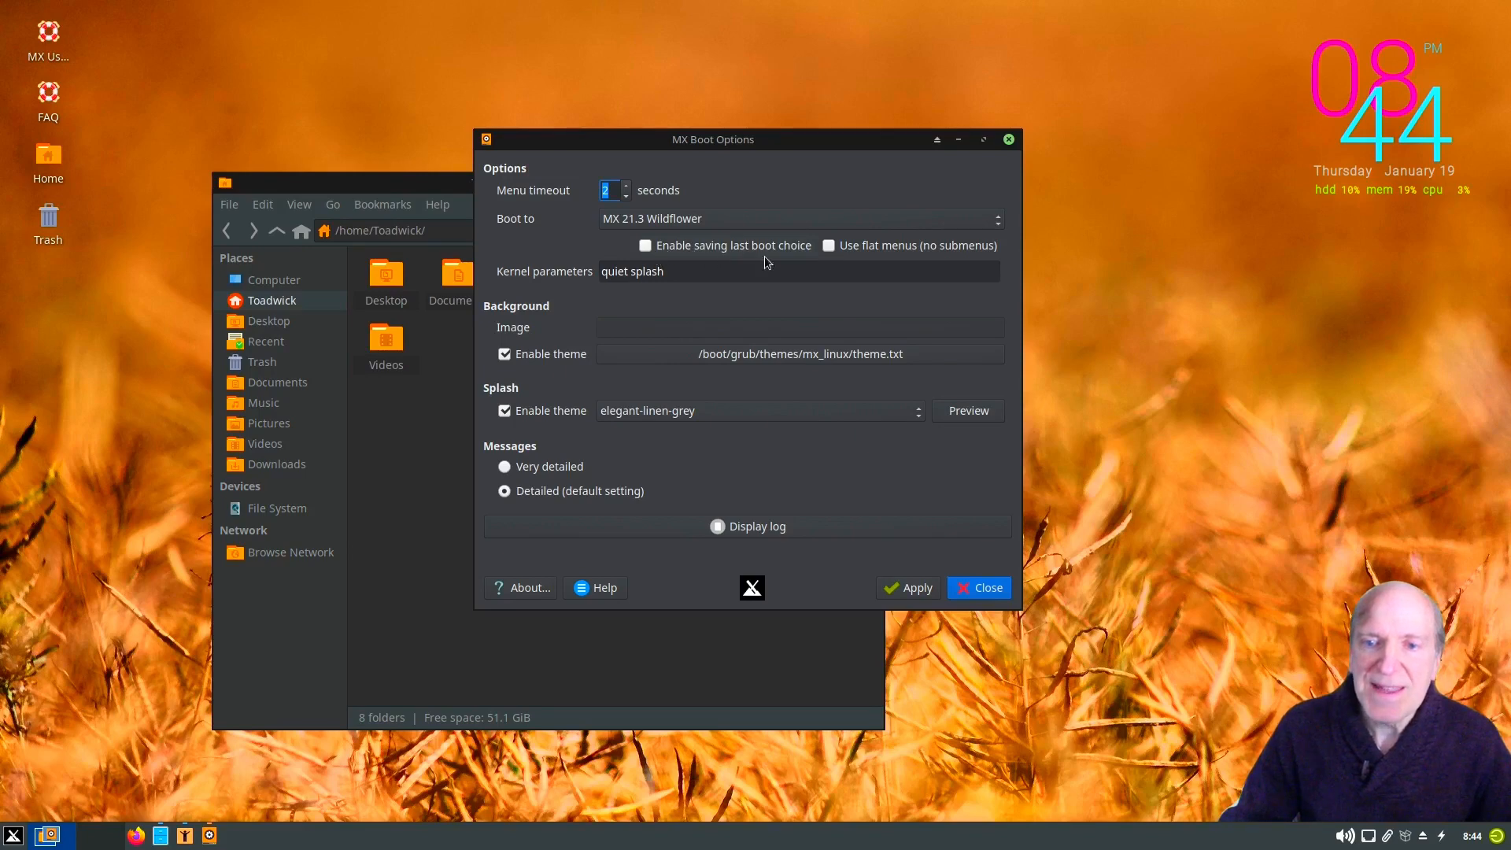
left_click(998, 220)
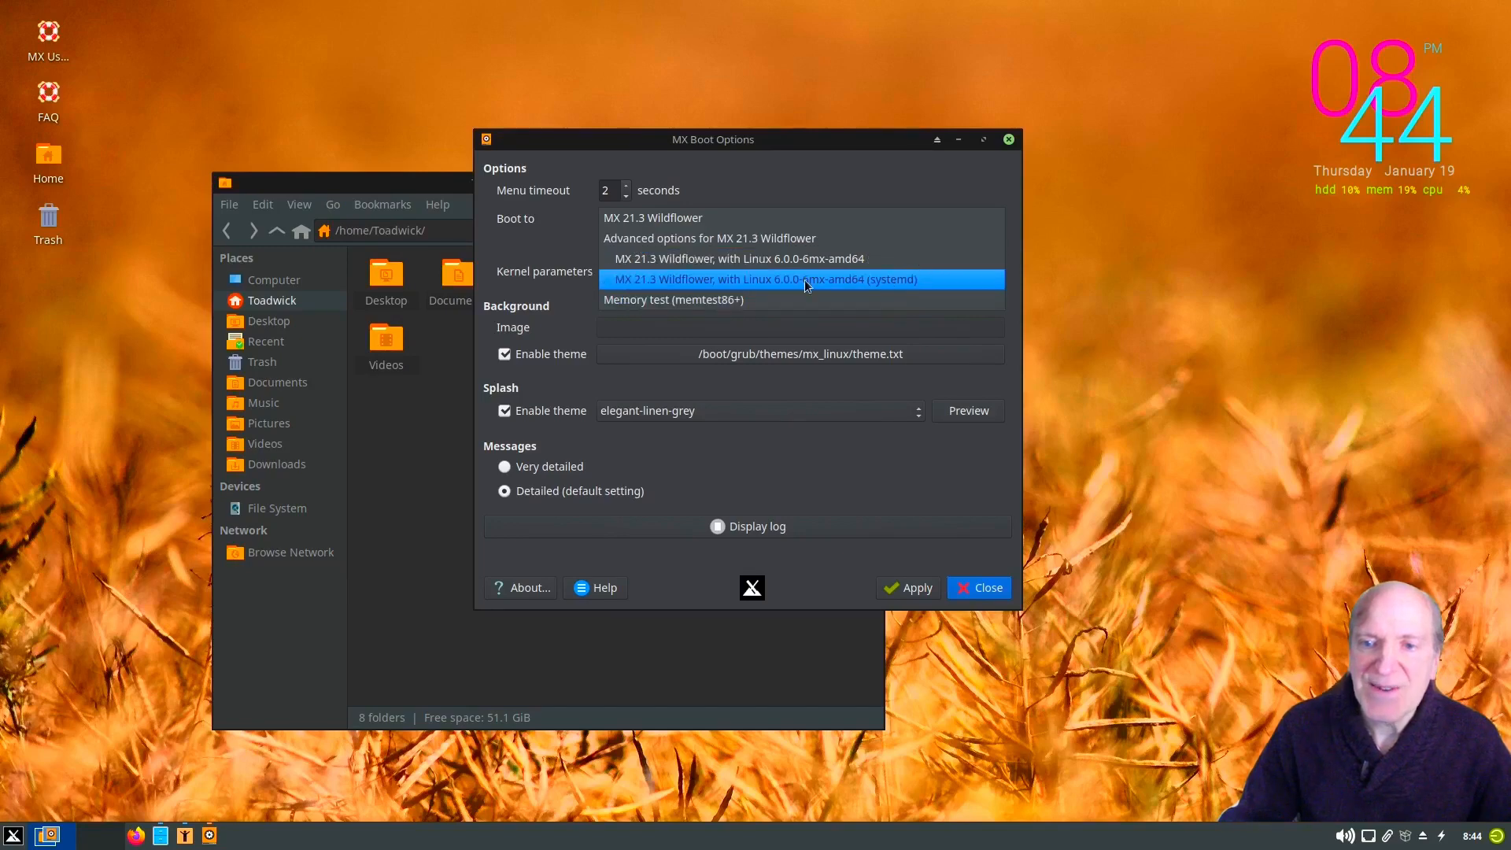
left_click(645, 280)
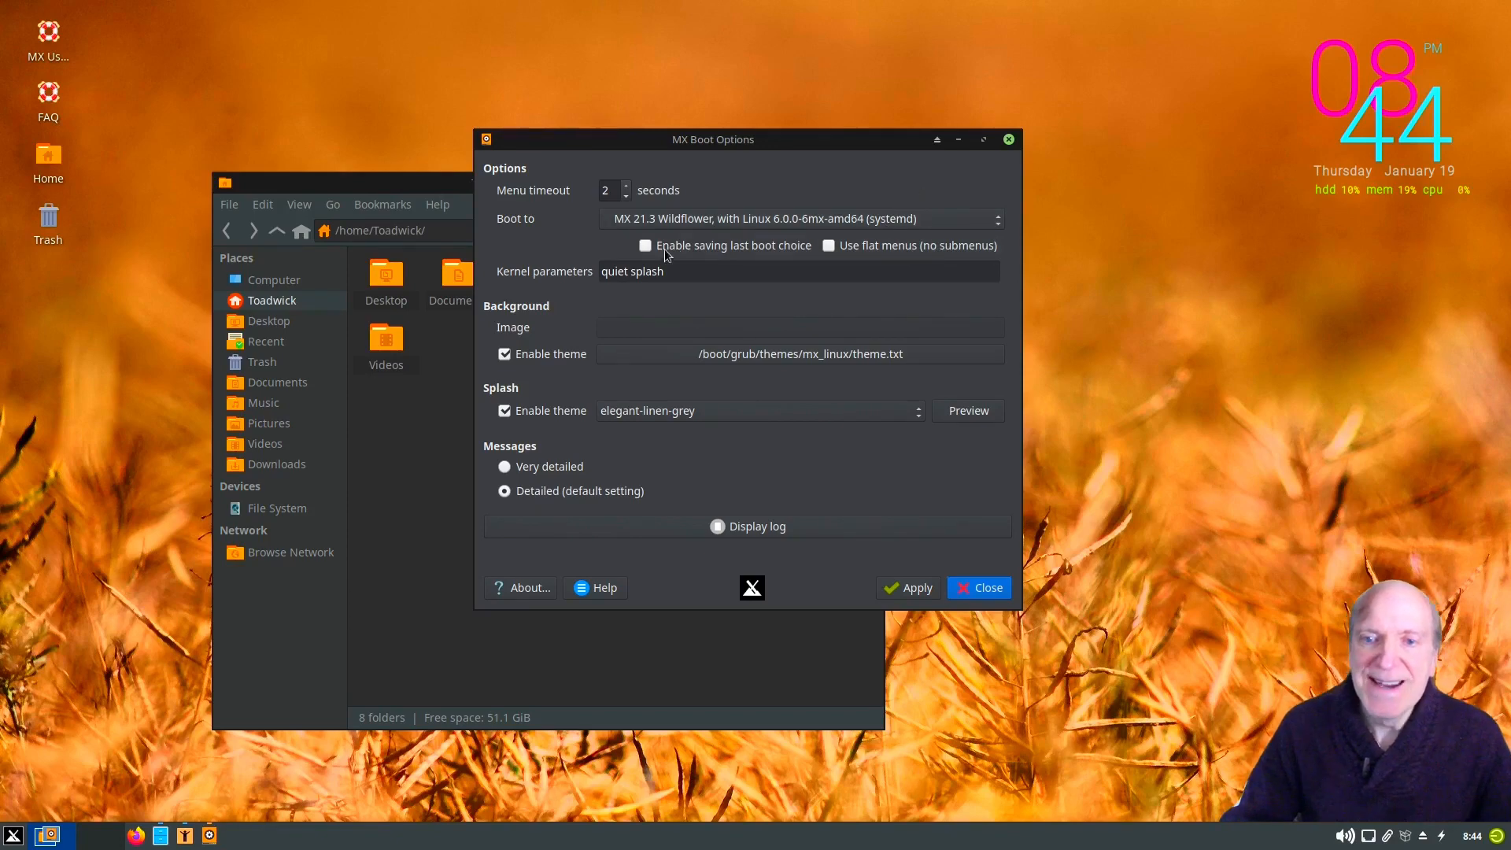
left_click(643, 247)
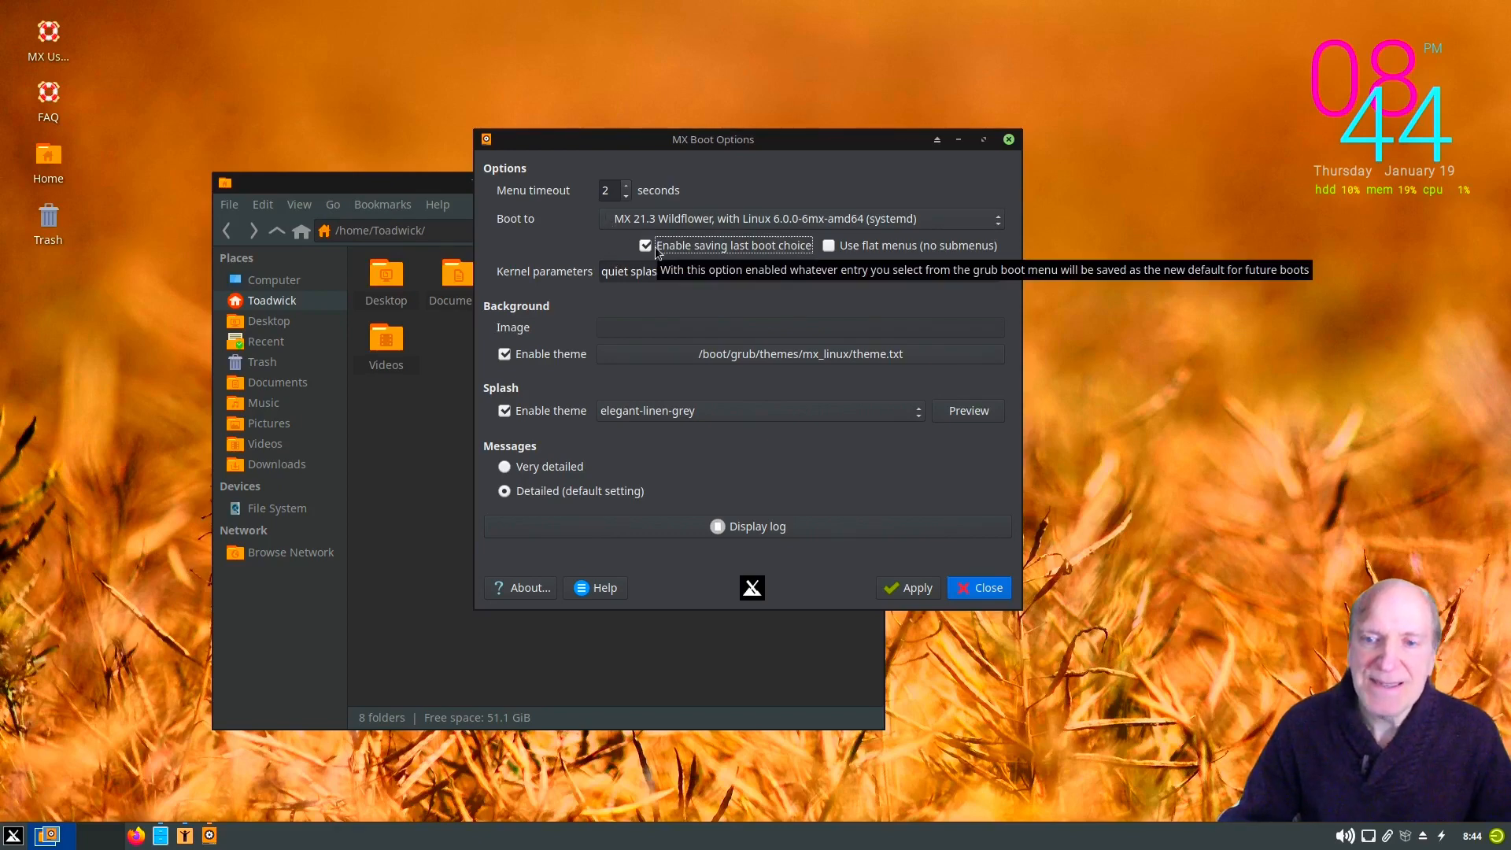
left_click(644, 246)
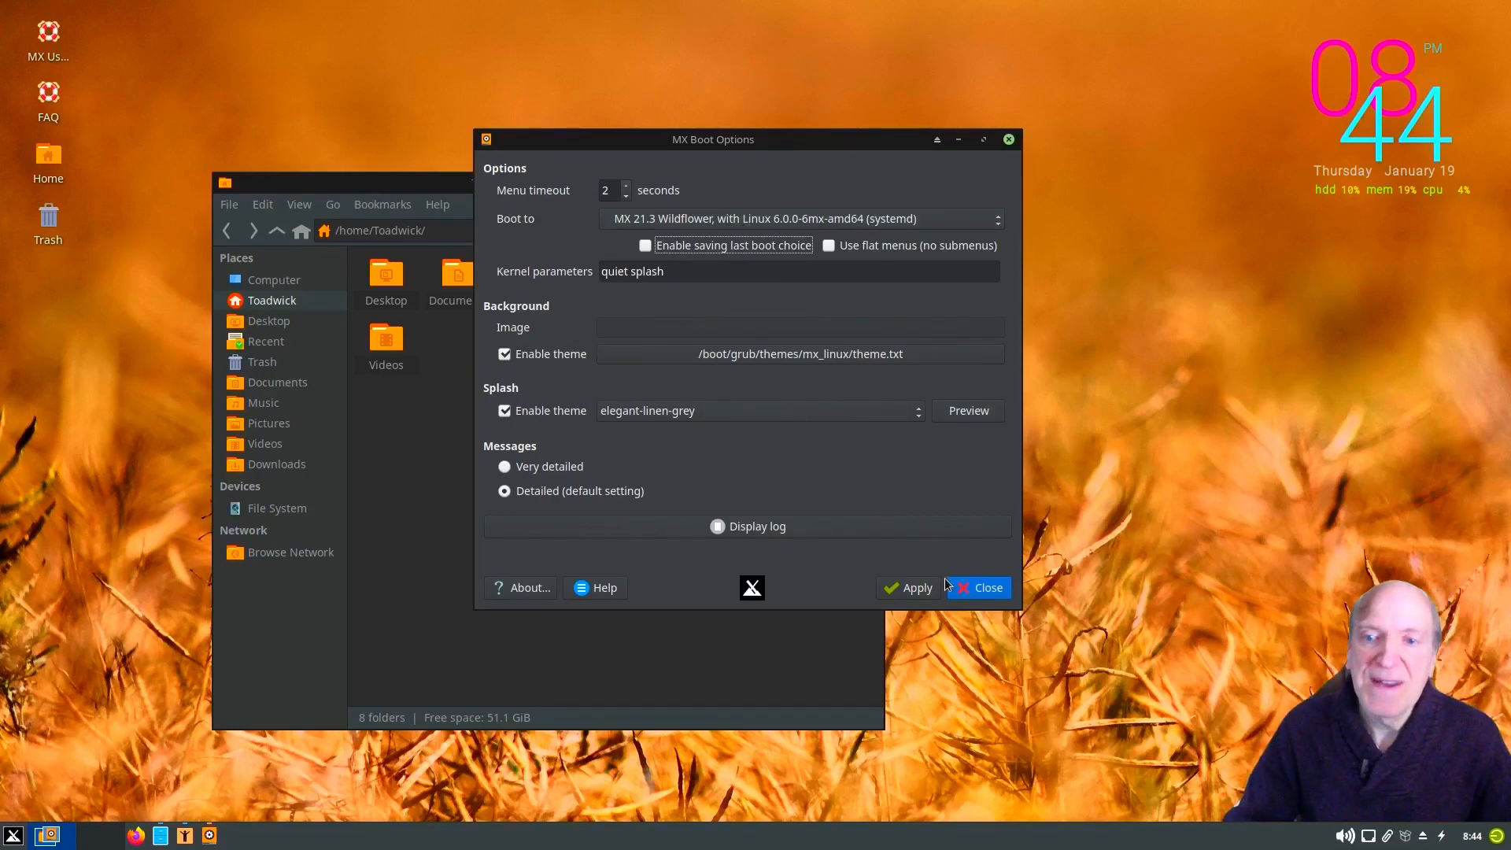
- Apply the boot option changes and close MX Boot Options
left_click(912, 592)
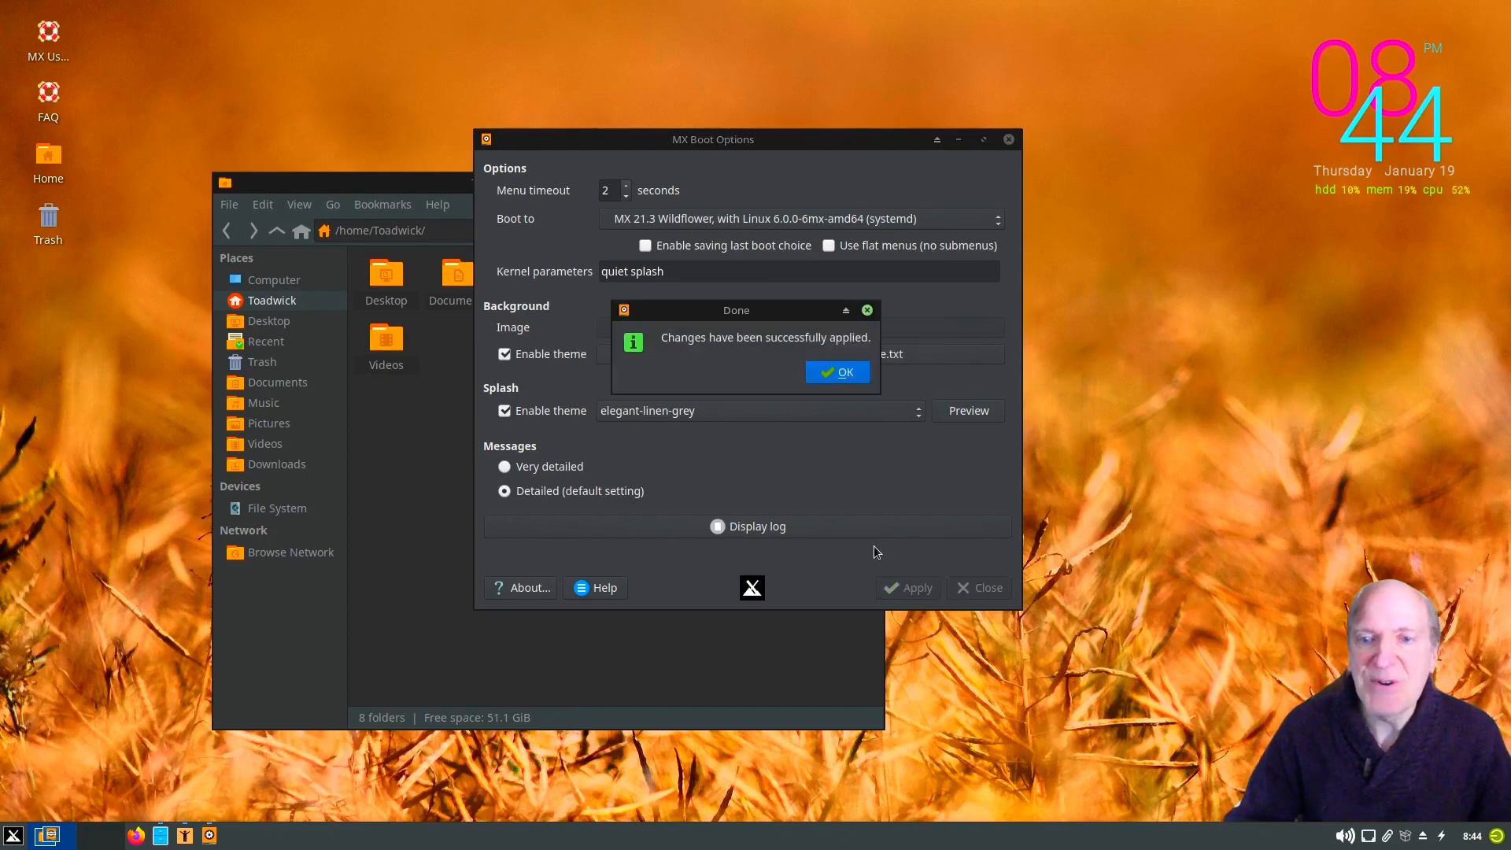
left_click(823, 372)
left_click(970, 586)
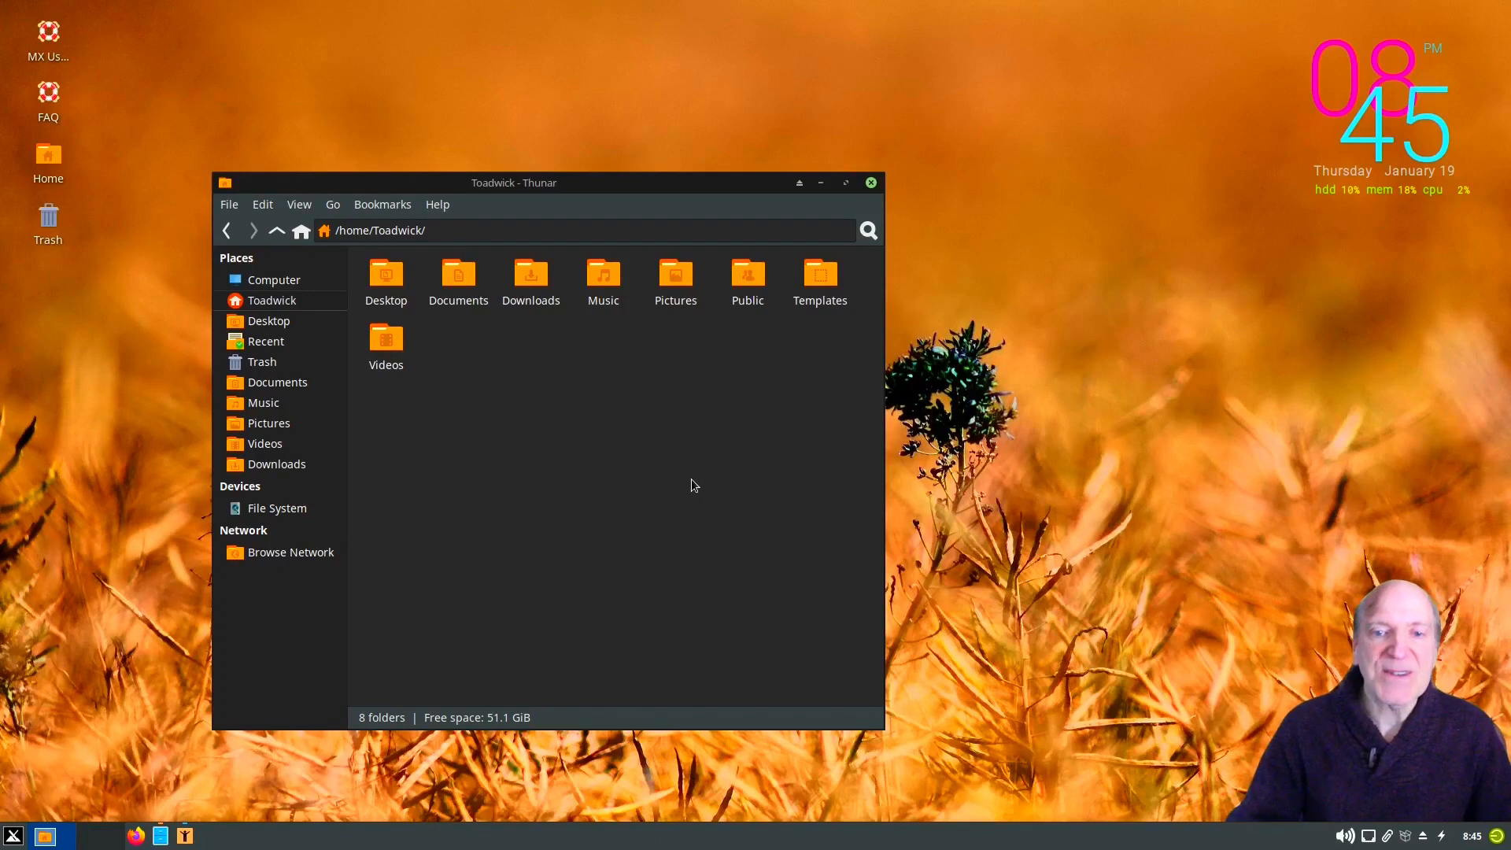
- Launch MX Package Installer from the MX Tools category and authenticate with the account password
mouse_move(185, 840)
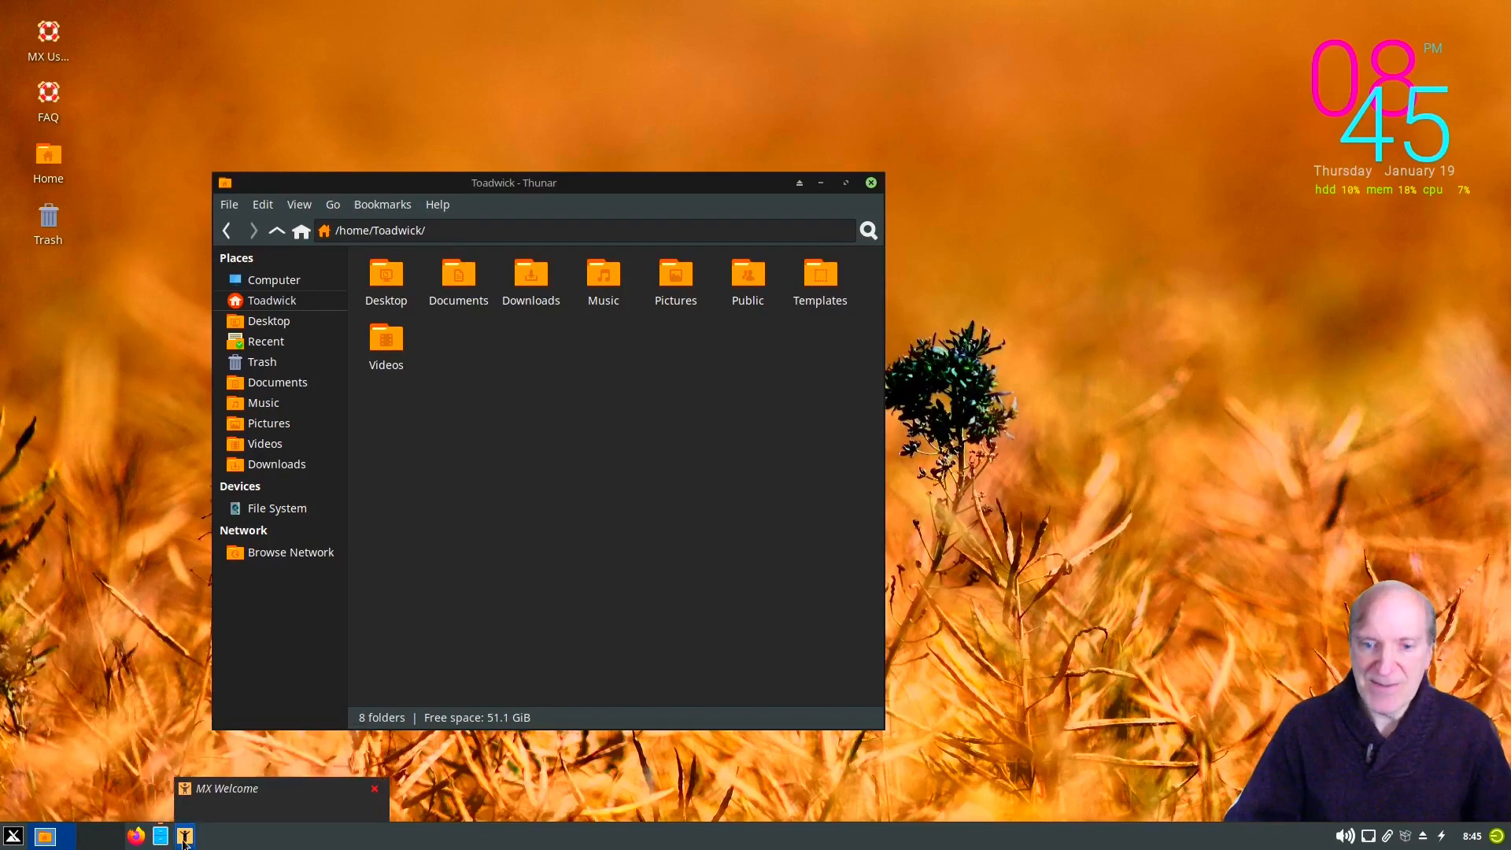
left_click(13, 836)
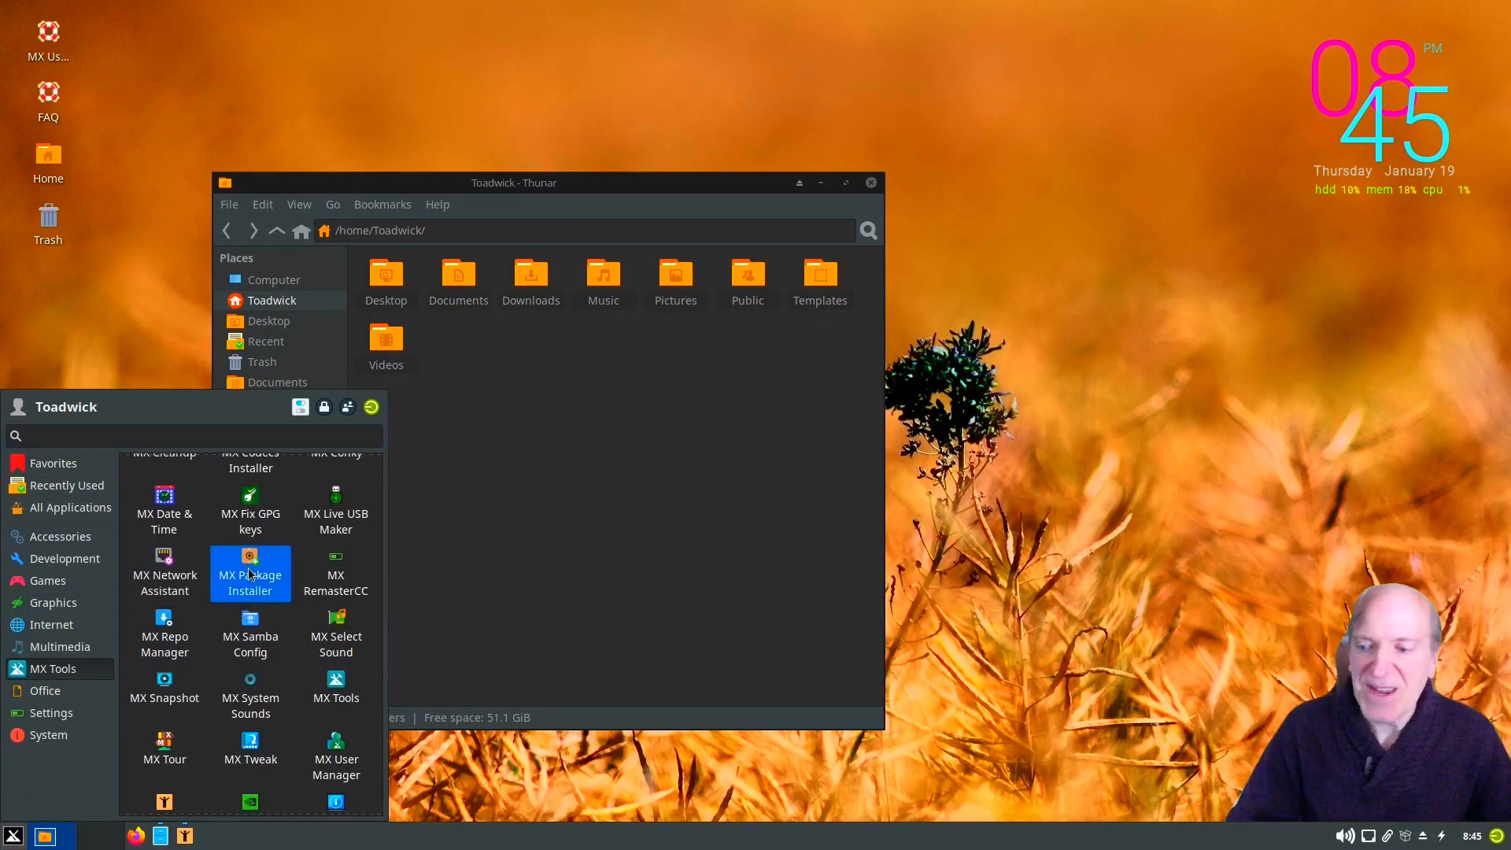
left_click(250, 573)
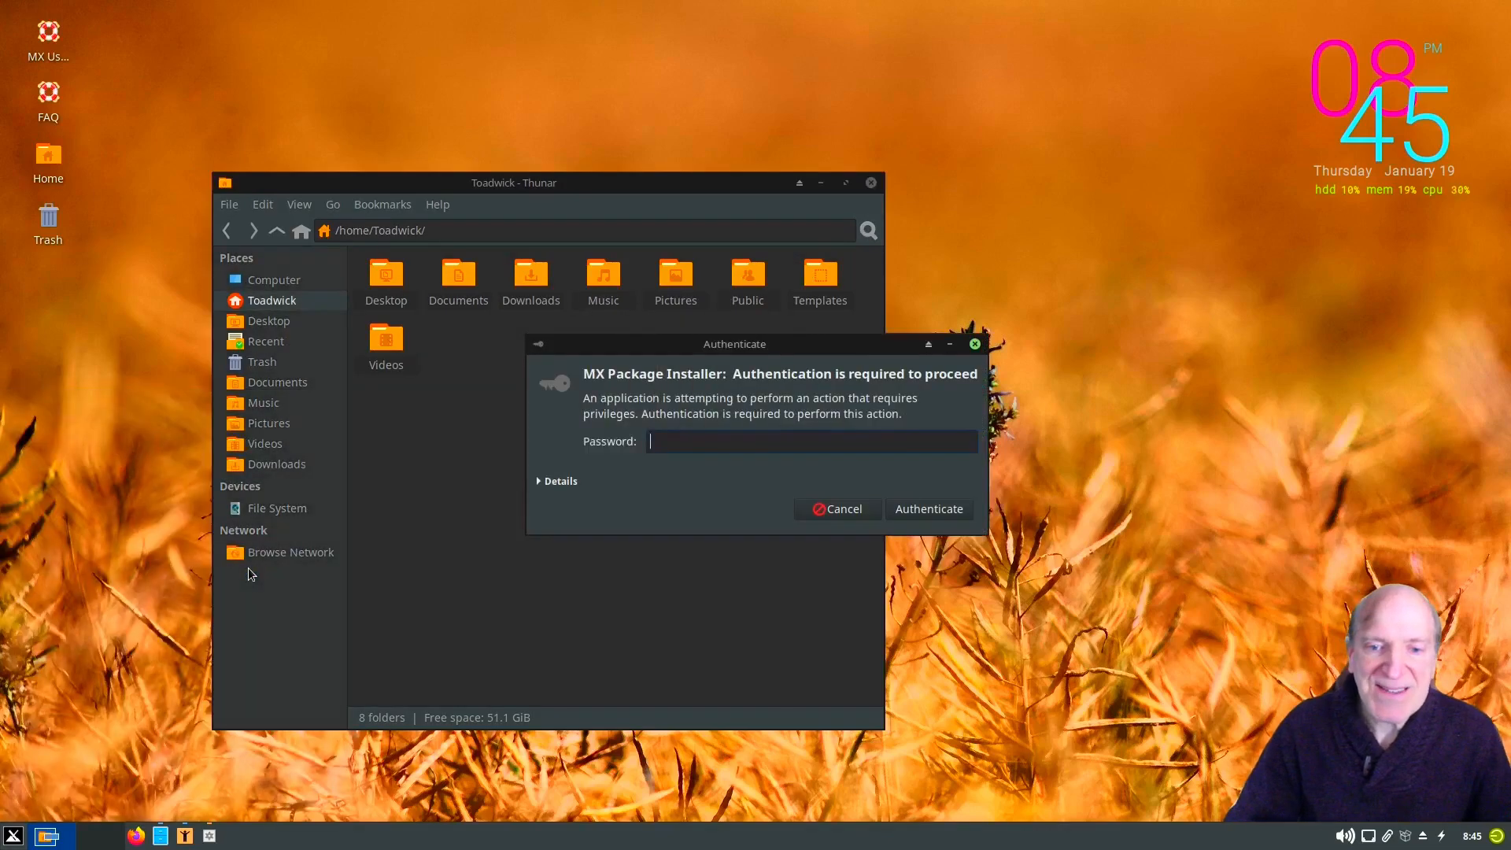
type("*****")
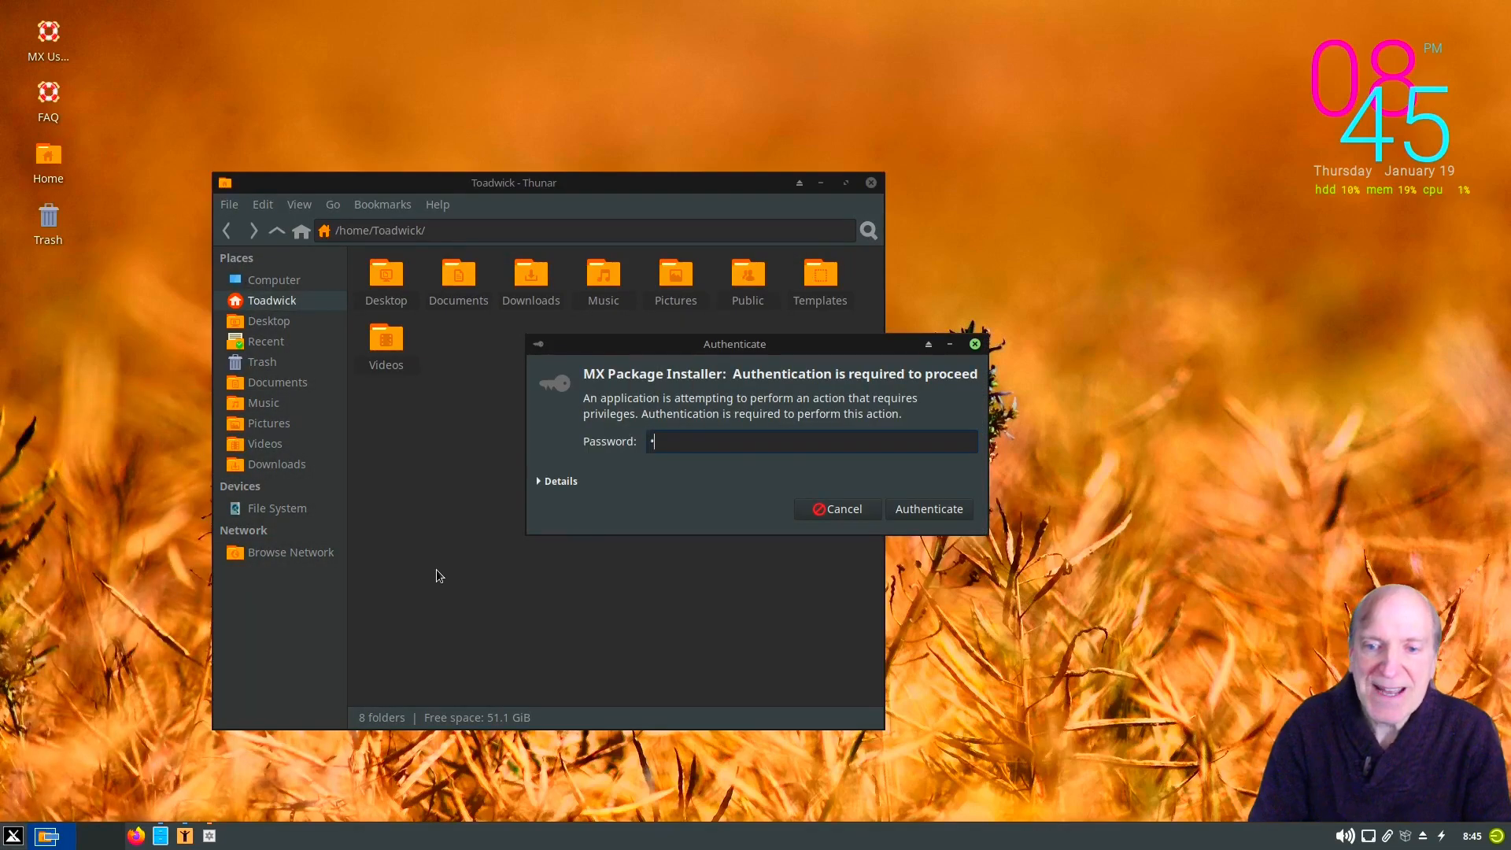
key("Return")
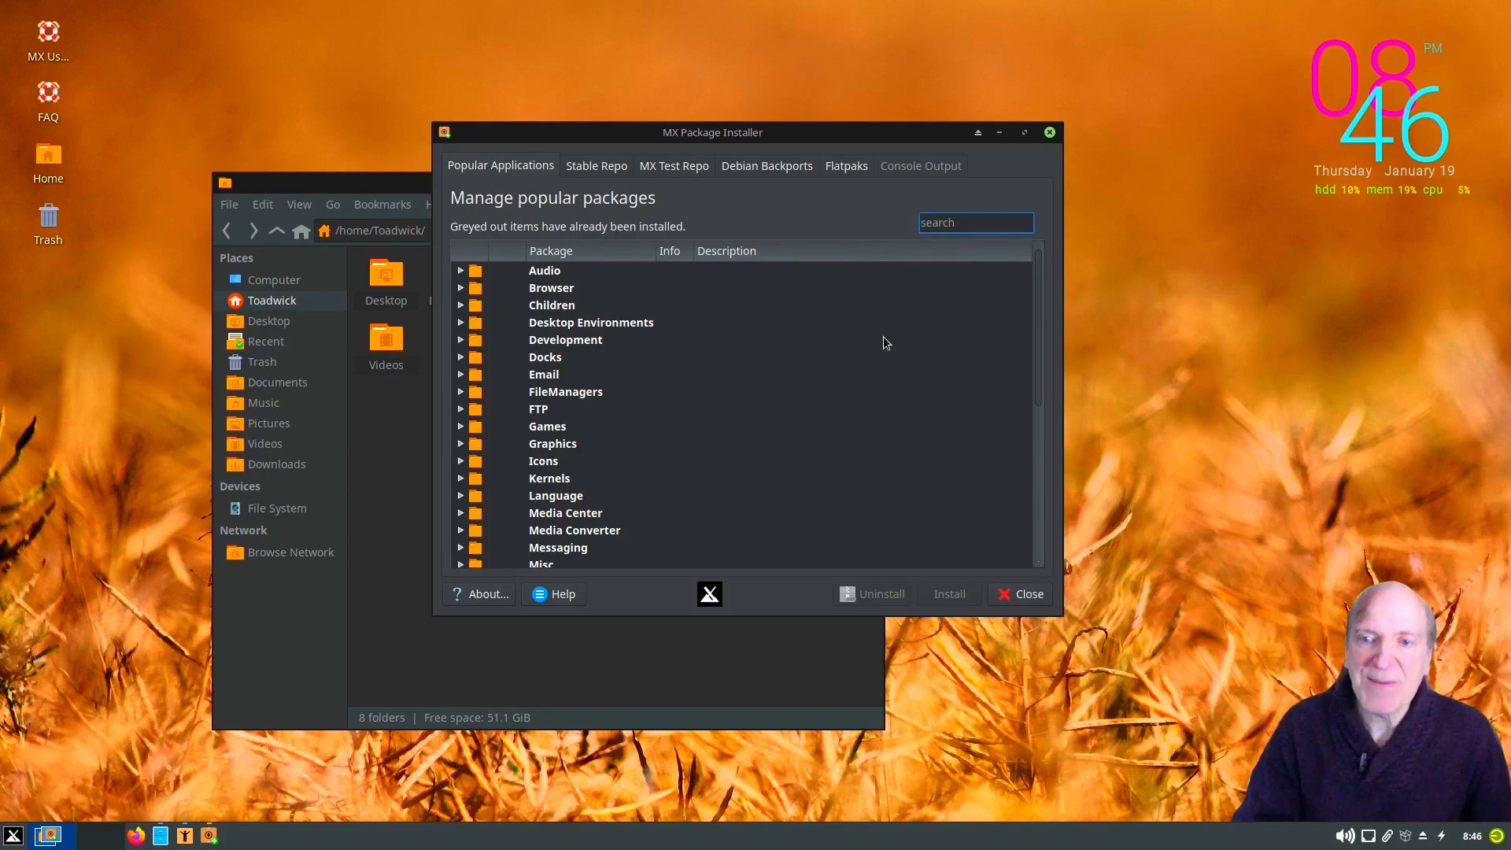
- Search the popular applications for inkscape, view the package info for Inkscape and close it
type("inksc")
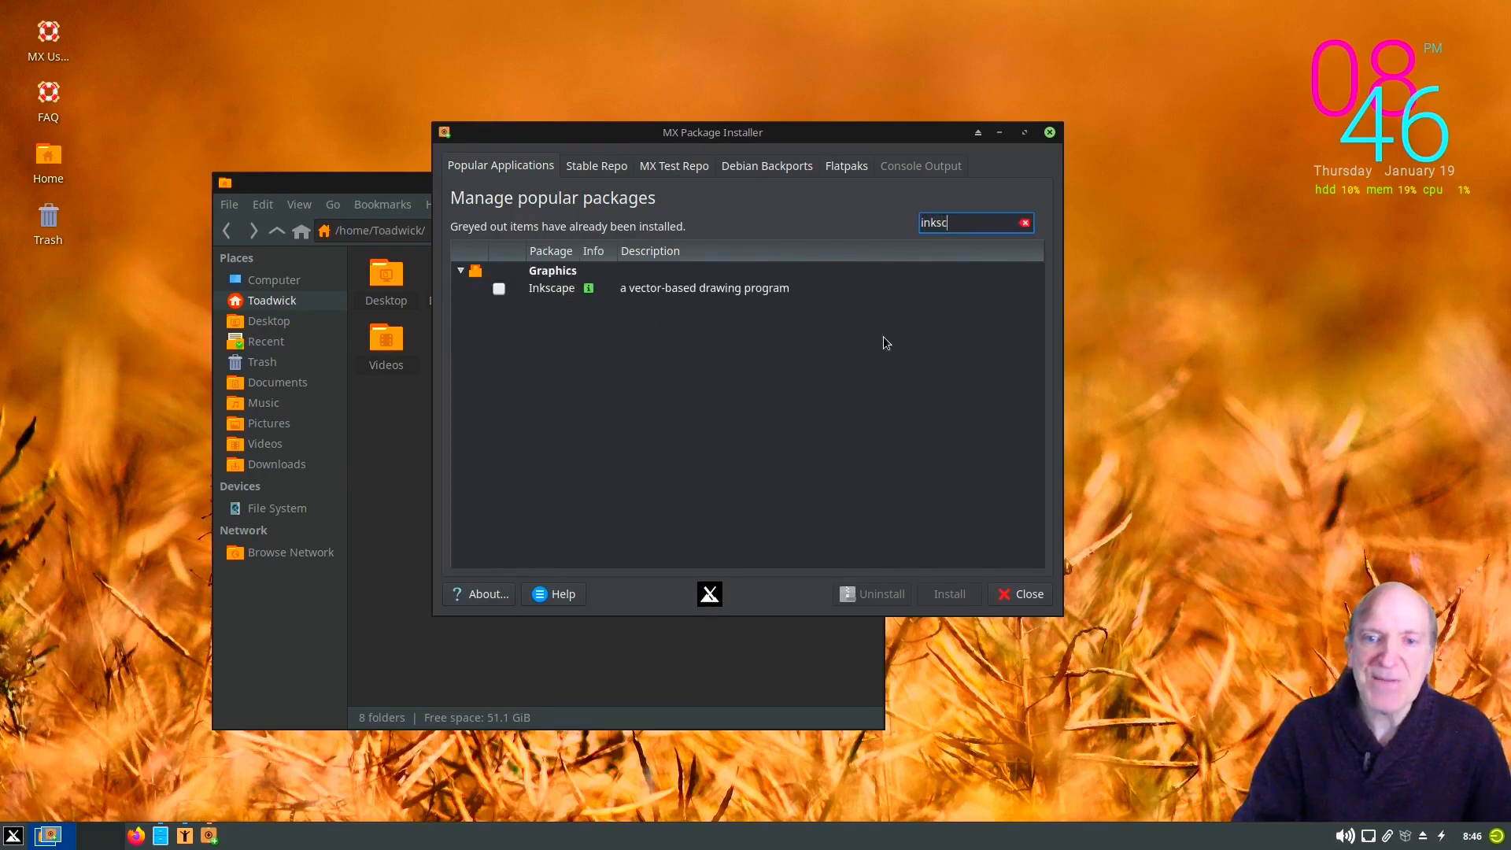
type("ape")
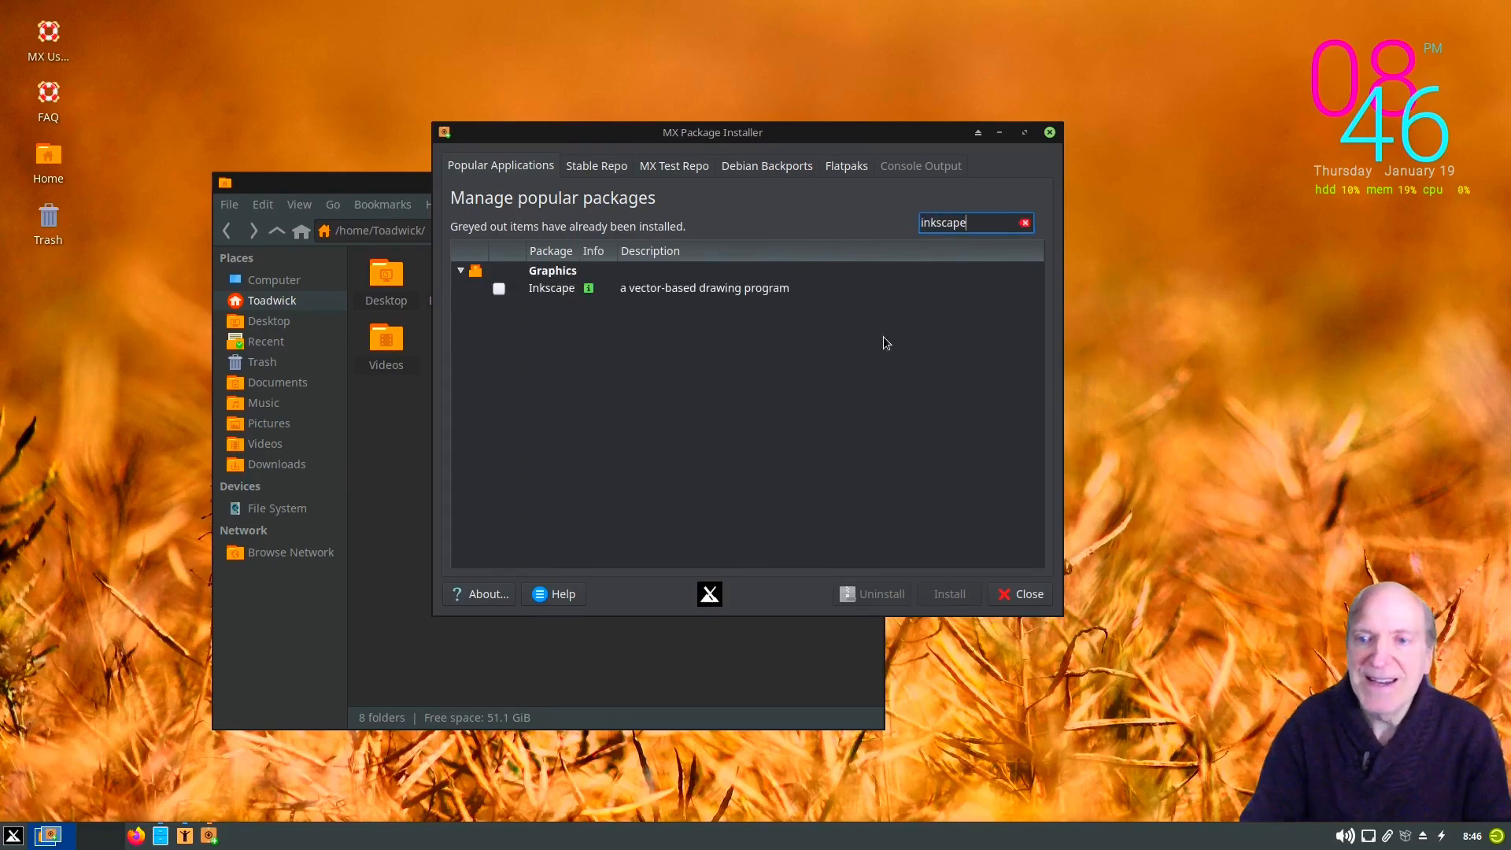
left_click(559, 296)
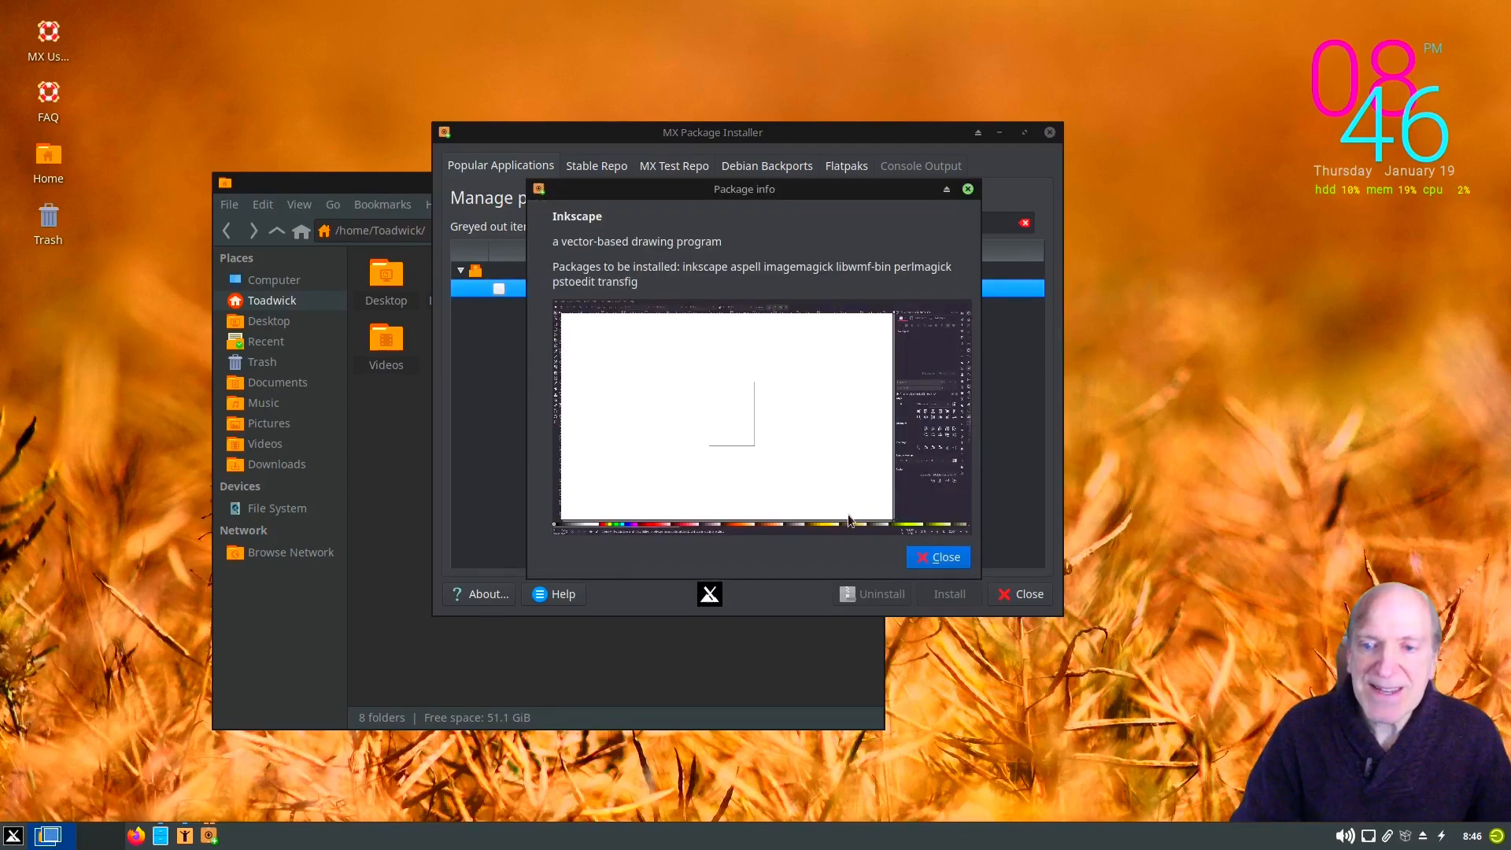
left_click(929, 559)
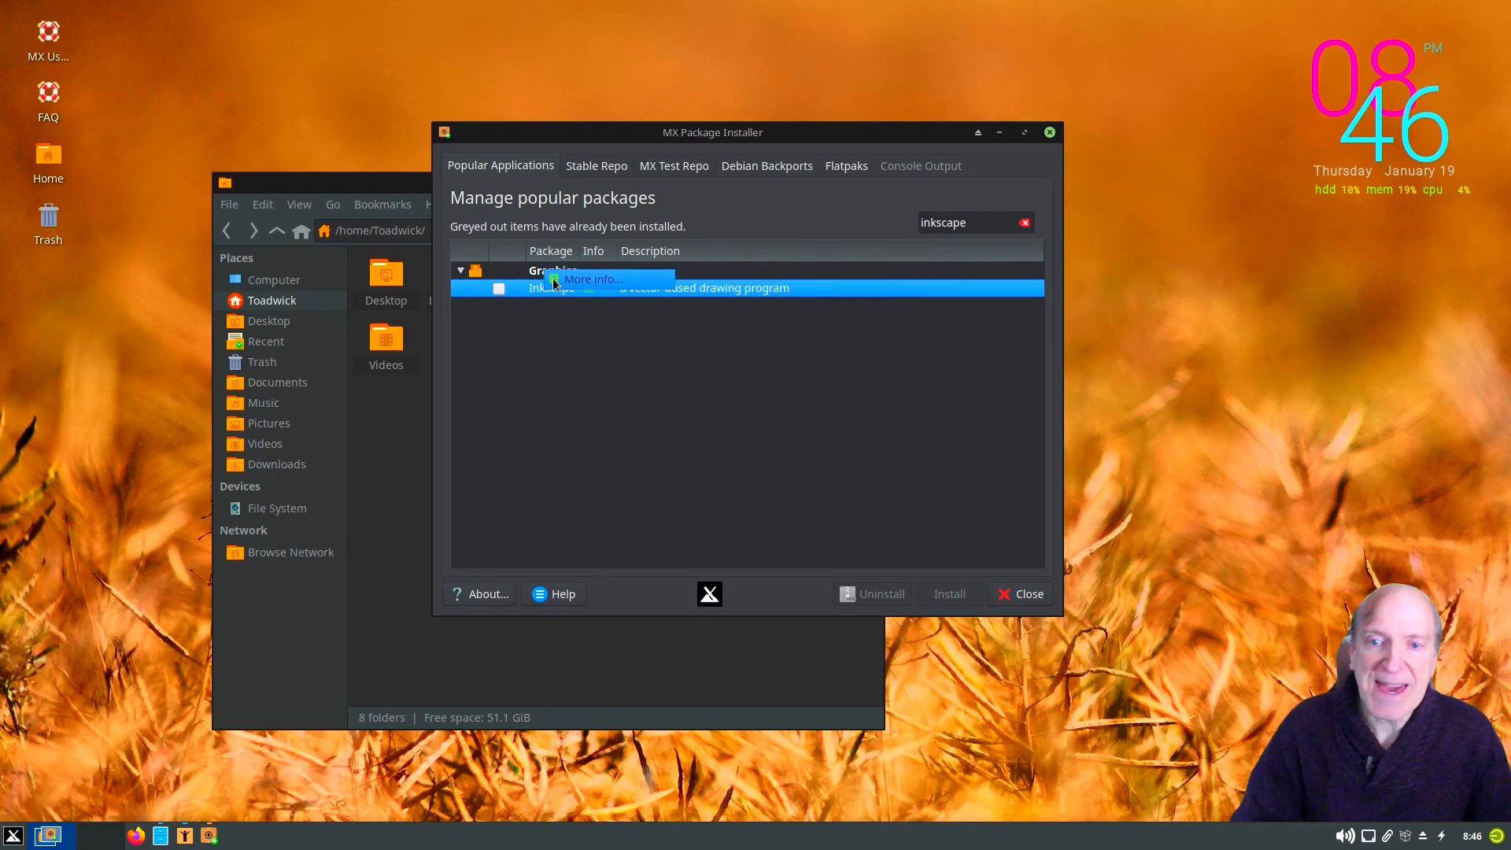
left_click(481, 291)
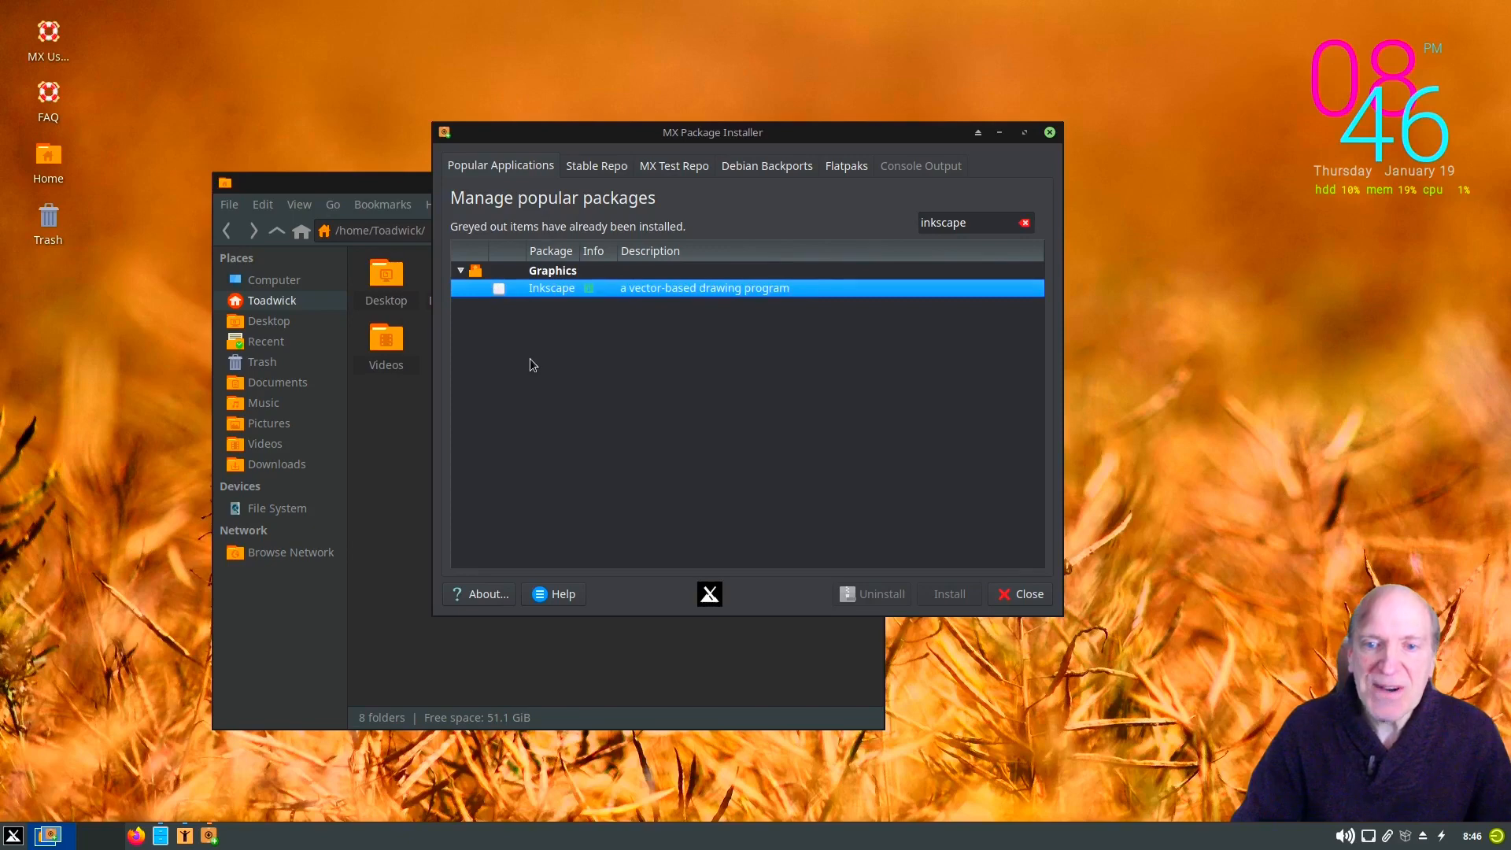
left_click(498, 290)
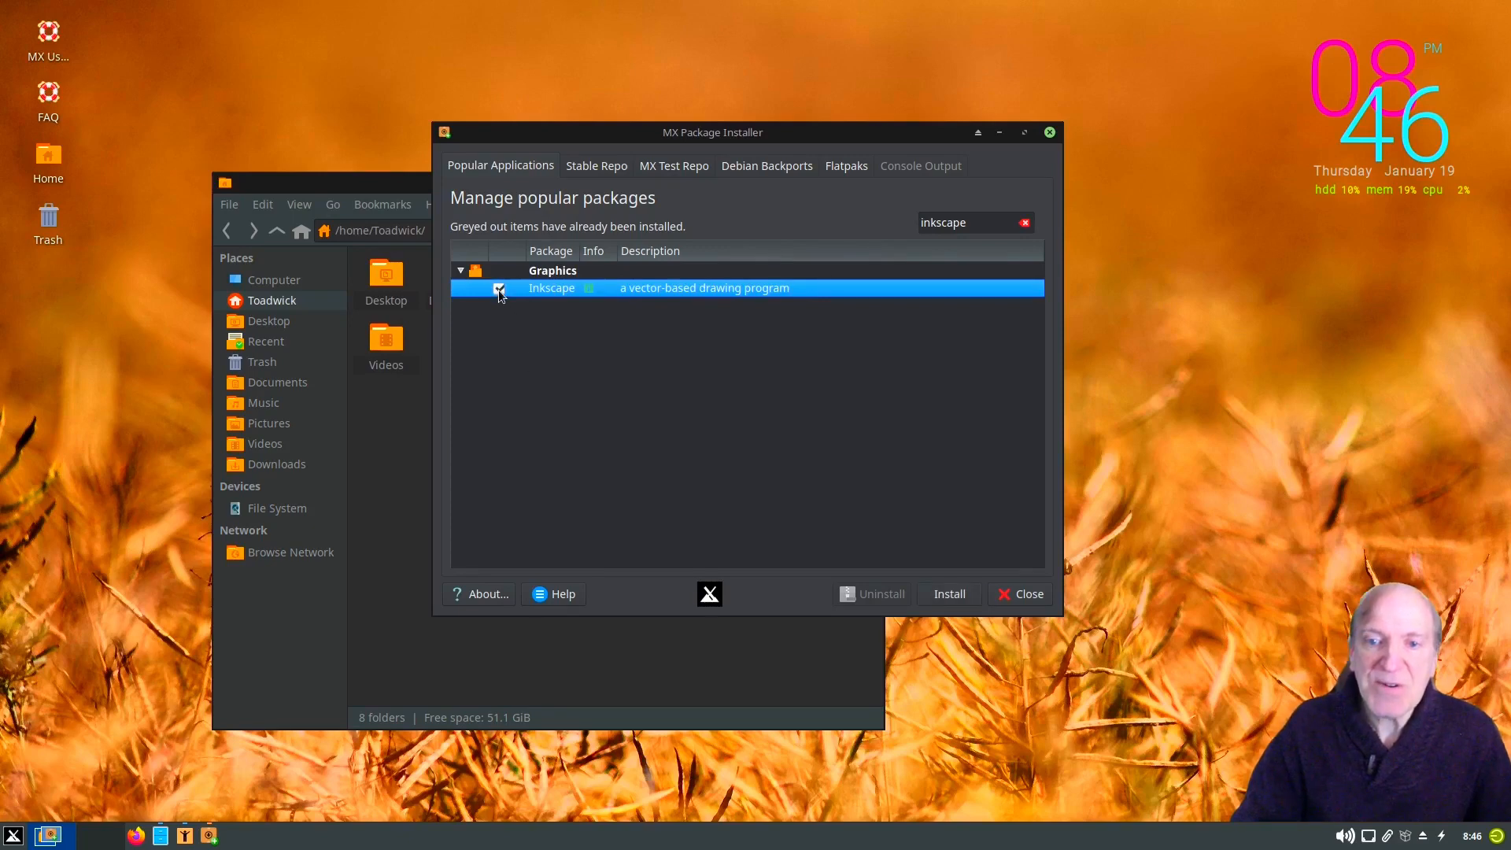
left_click(498, 290)
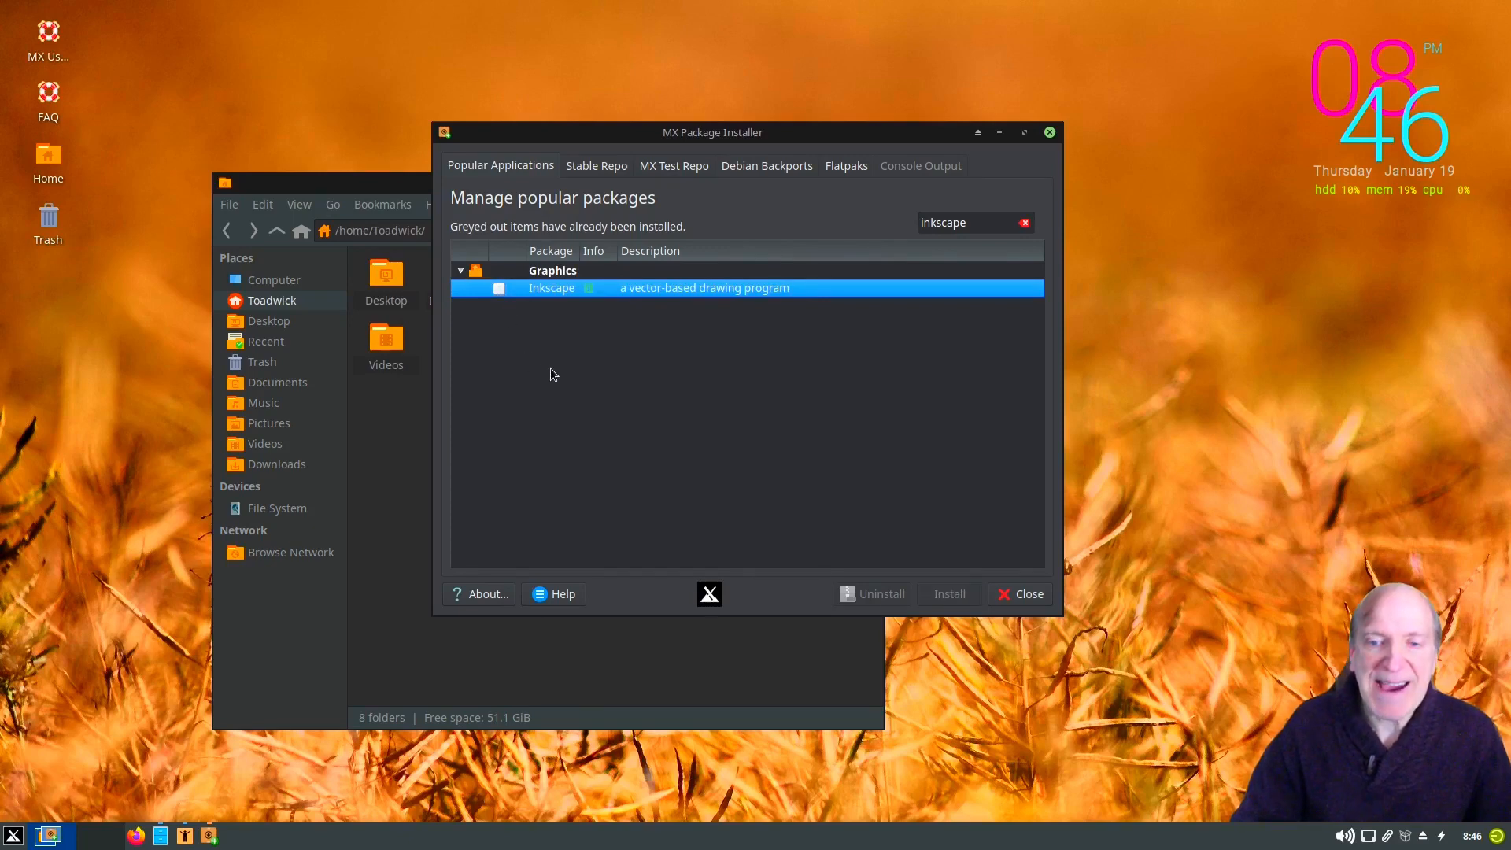
- Compare the inkscape versions offered in the Stable Repo, MX Test Repo and Debian Backports, dismissing the repository warnings
left_click(609, 170)
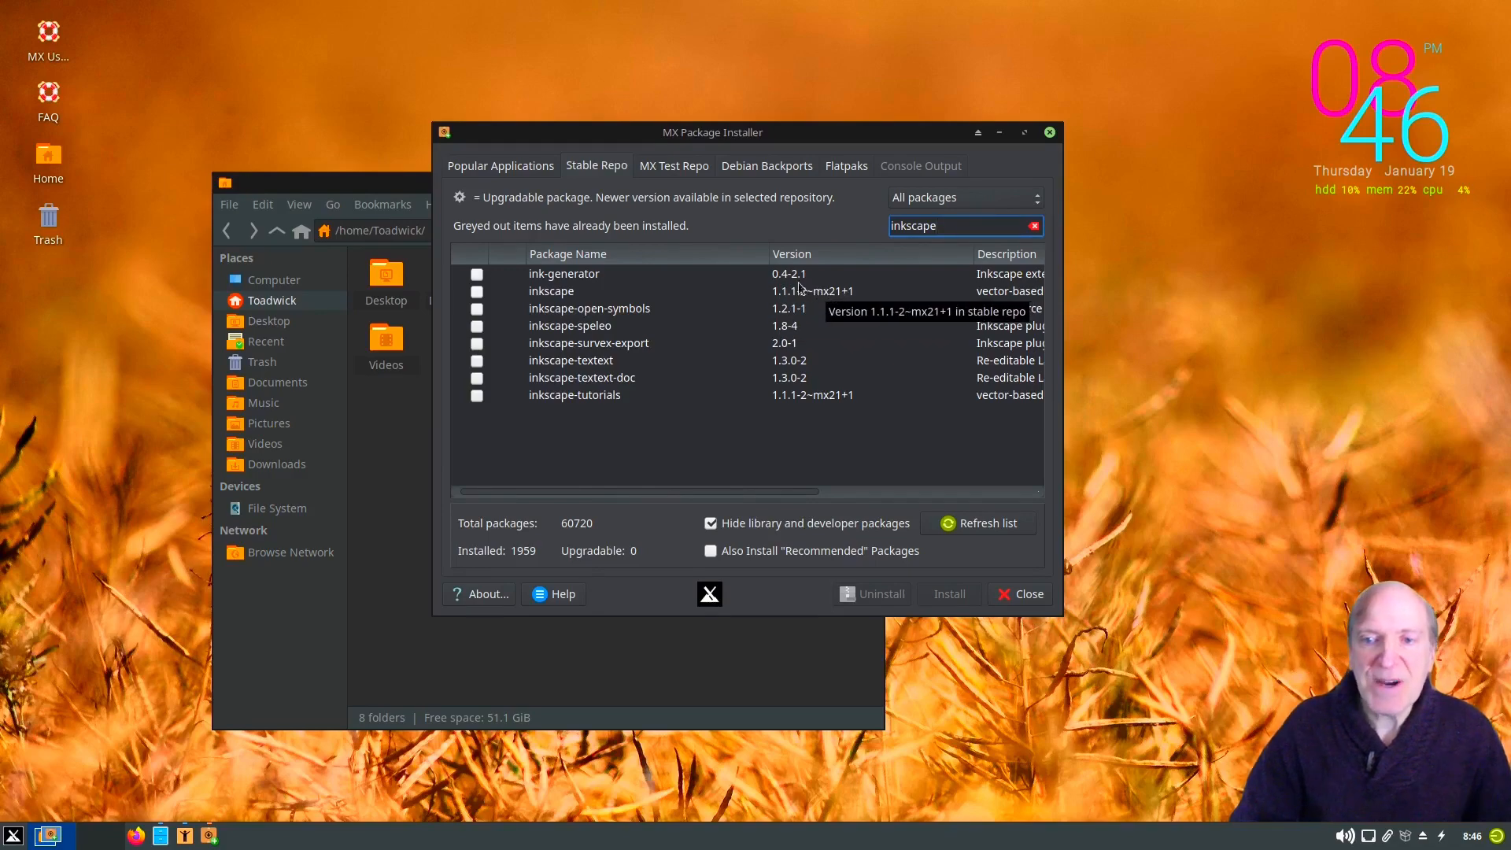
left_click(677, 168)
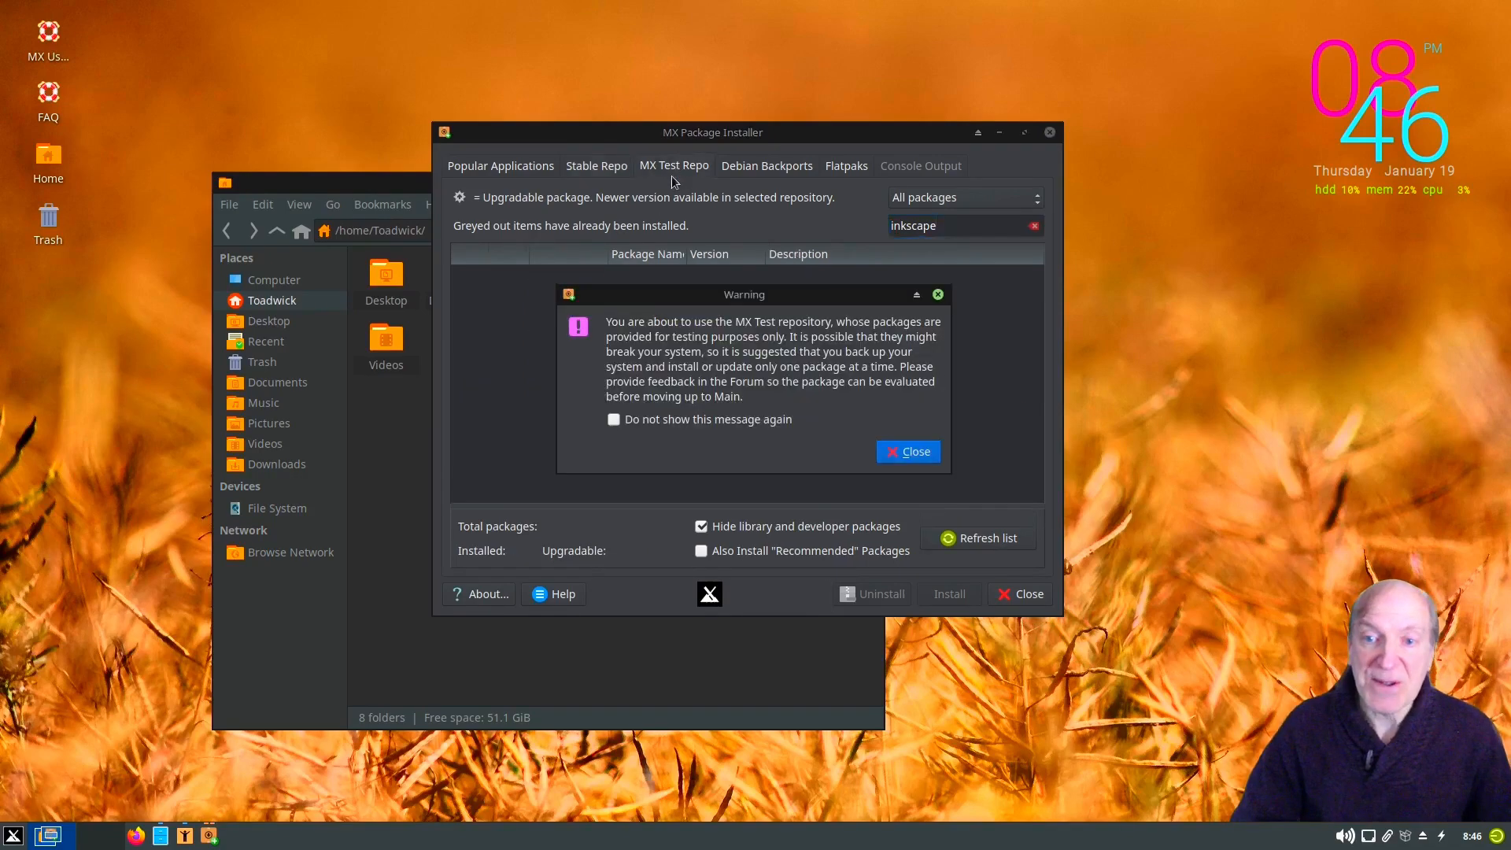
left_click(904, 453)
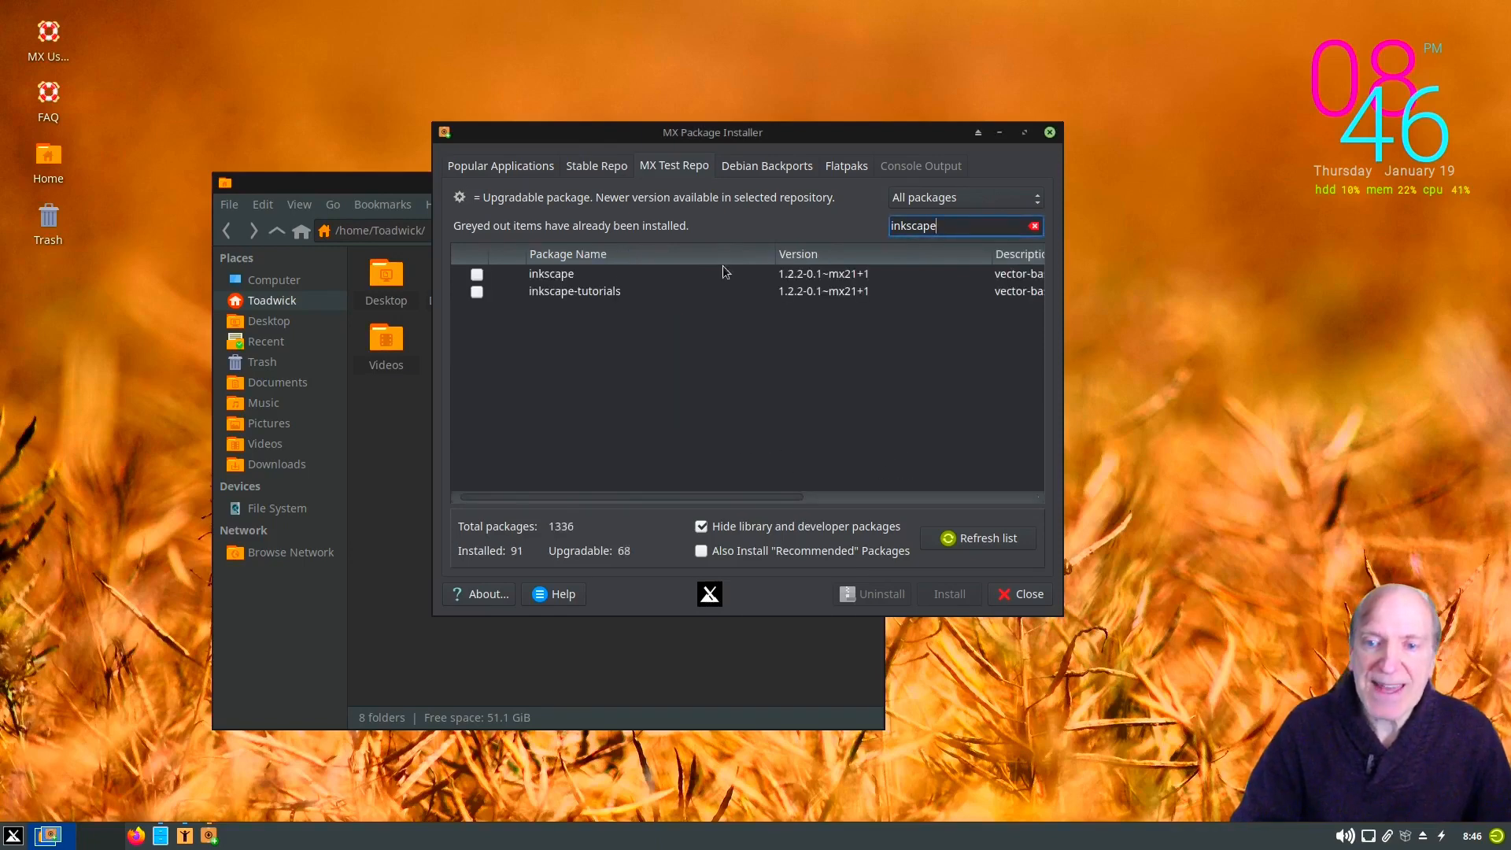
left_click(477, 274)
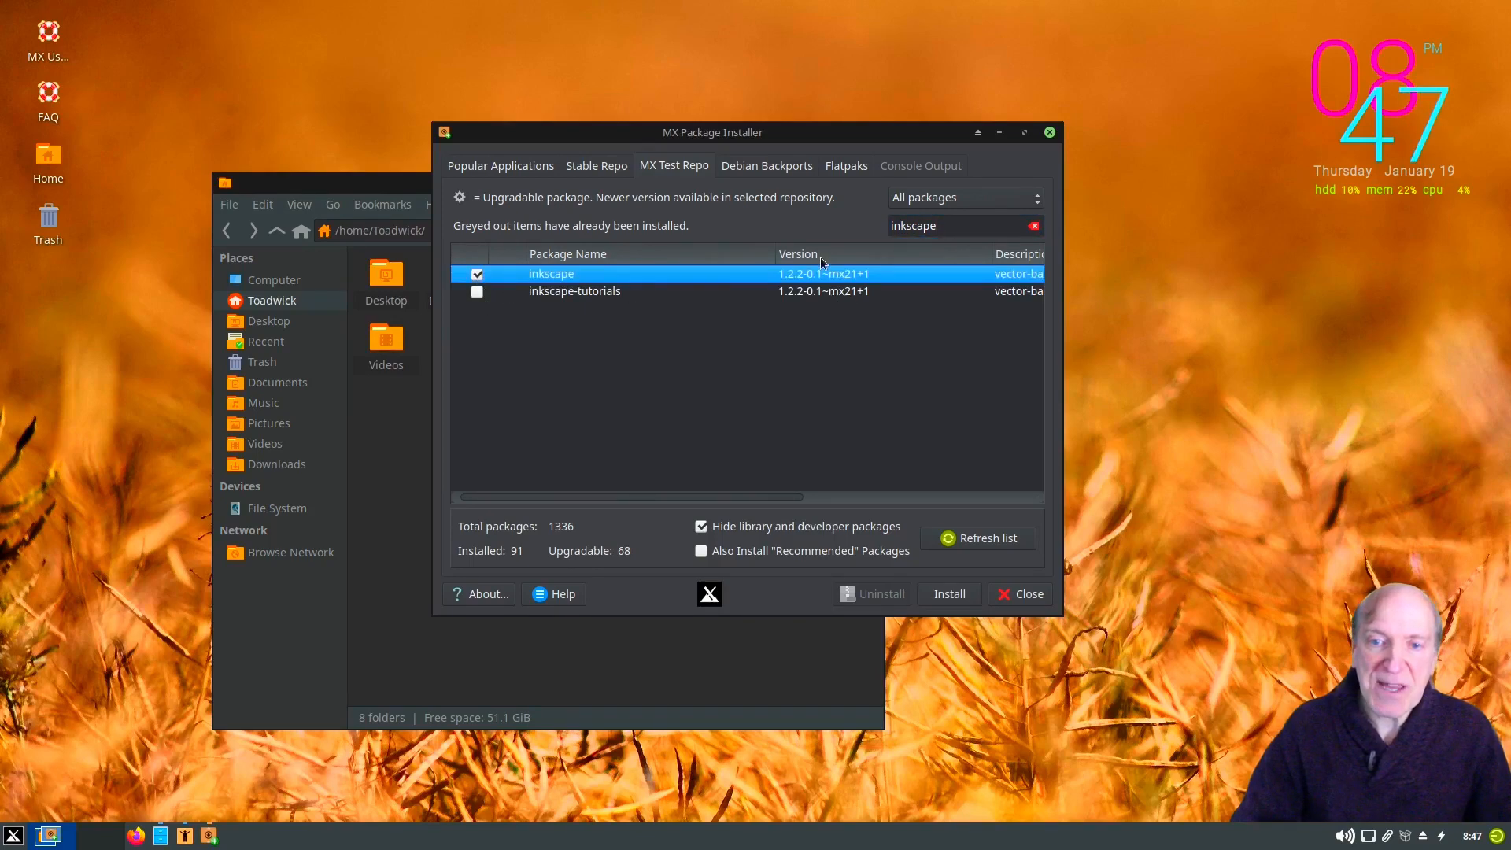
left_click(770, 169)
left_click(903, 457)
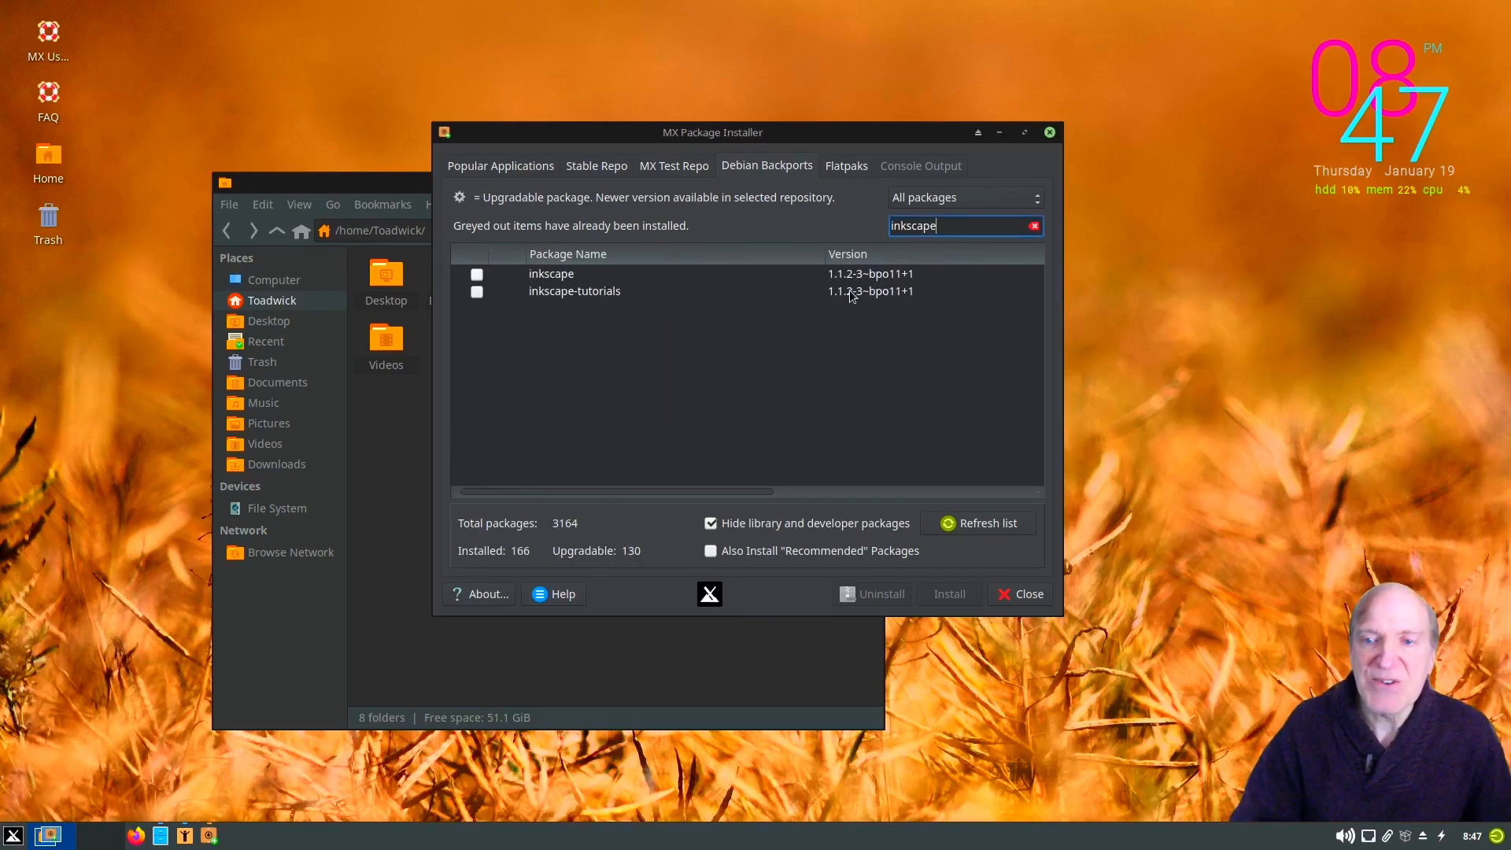
- Look up inkscape among the Flatpaks, dismissing the warning and authenticating with the account password
left_click(843, 167)
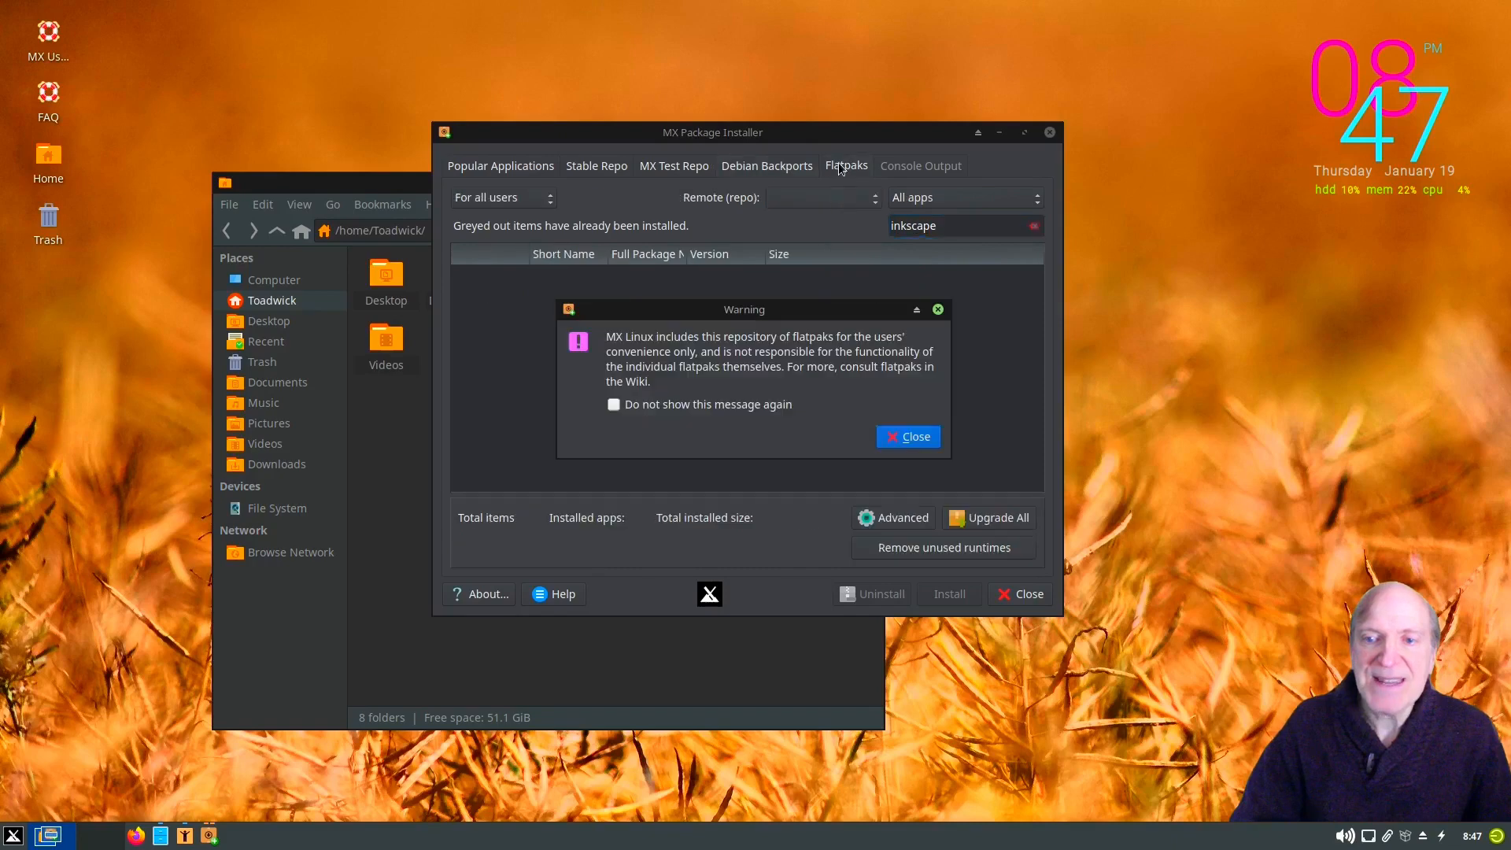
left_click(909, 434)
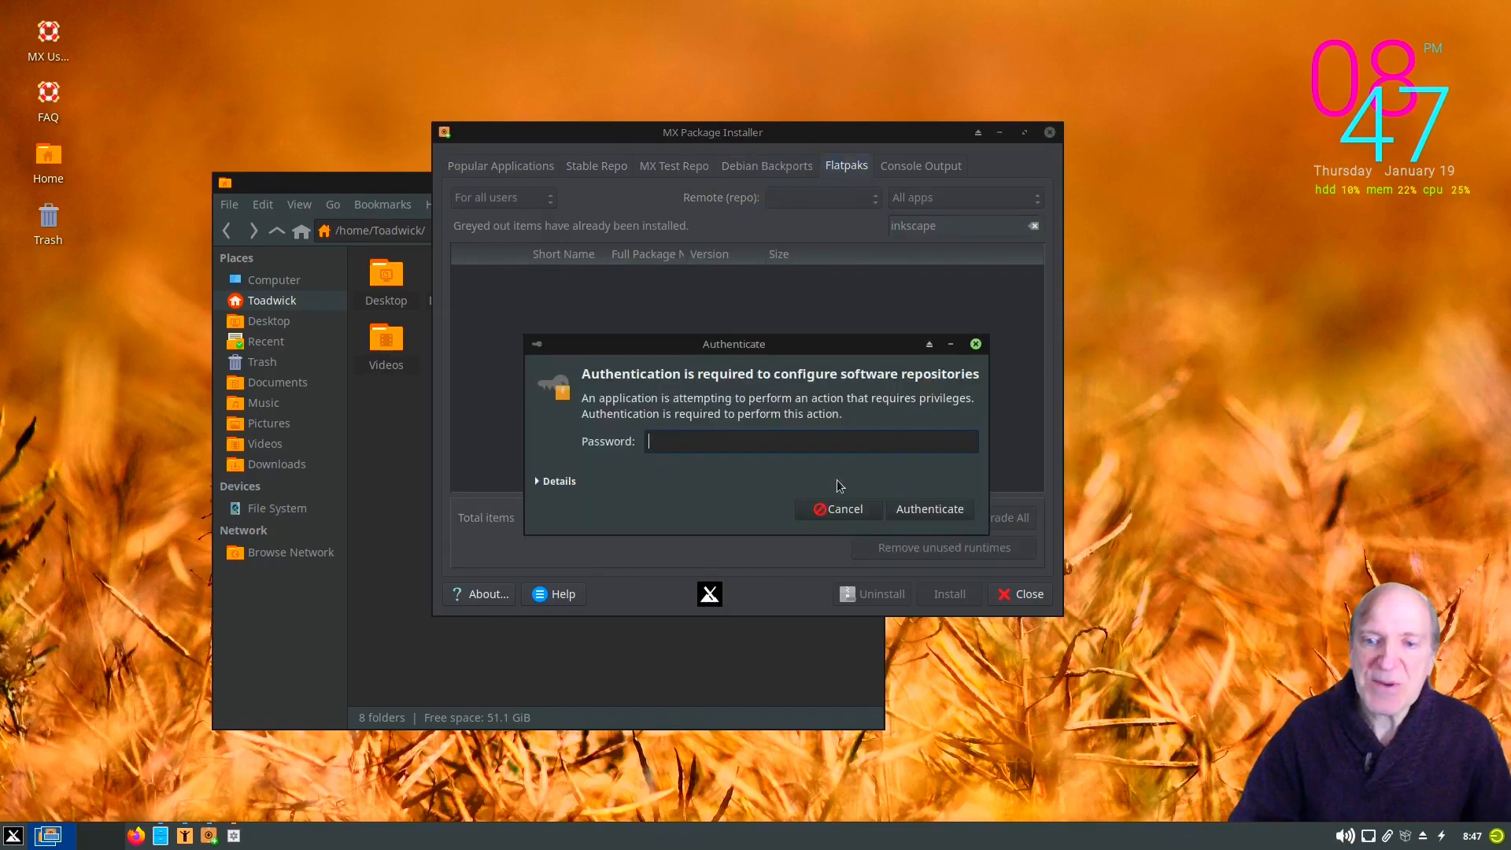
type("•••••••")
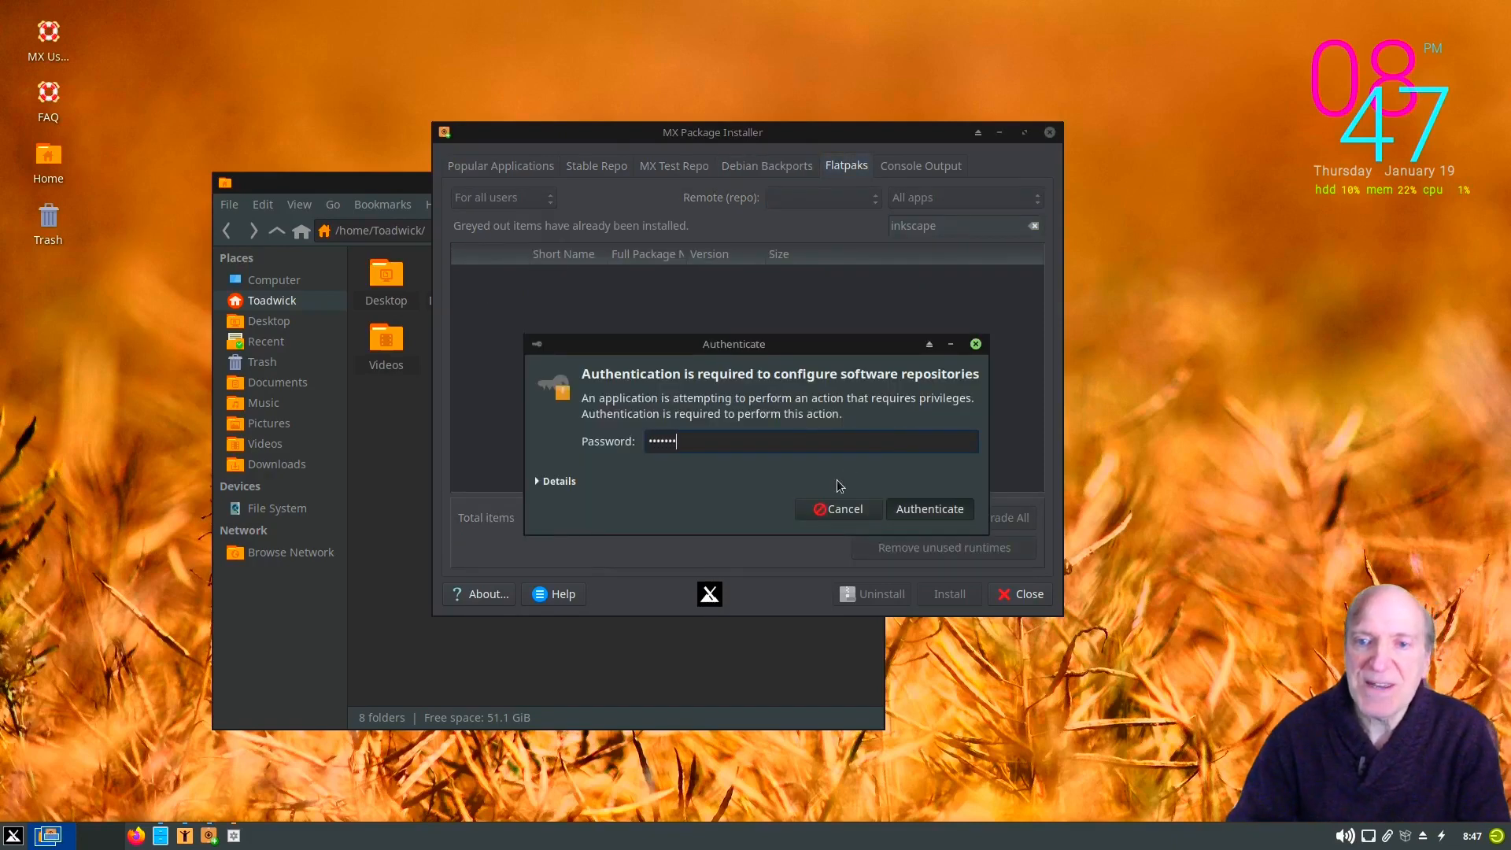
key("Return")
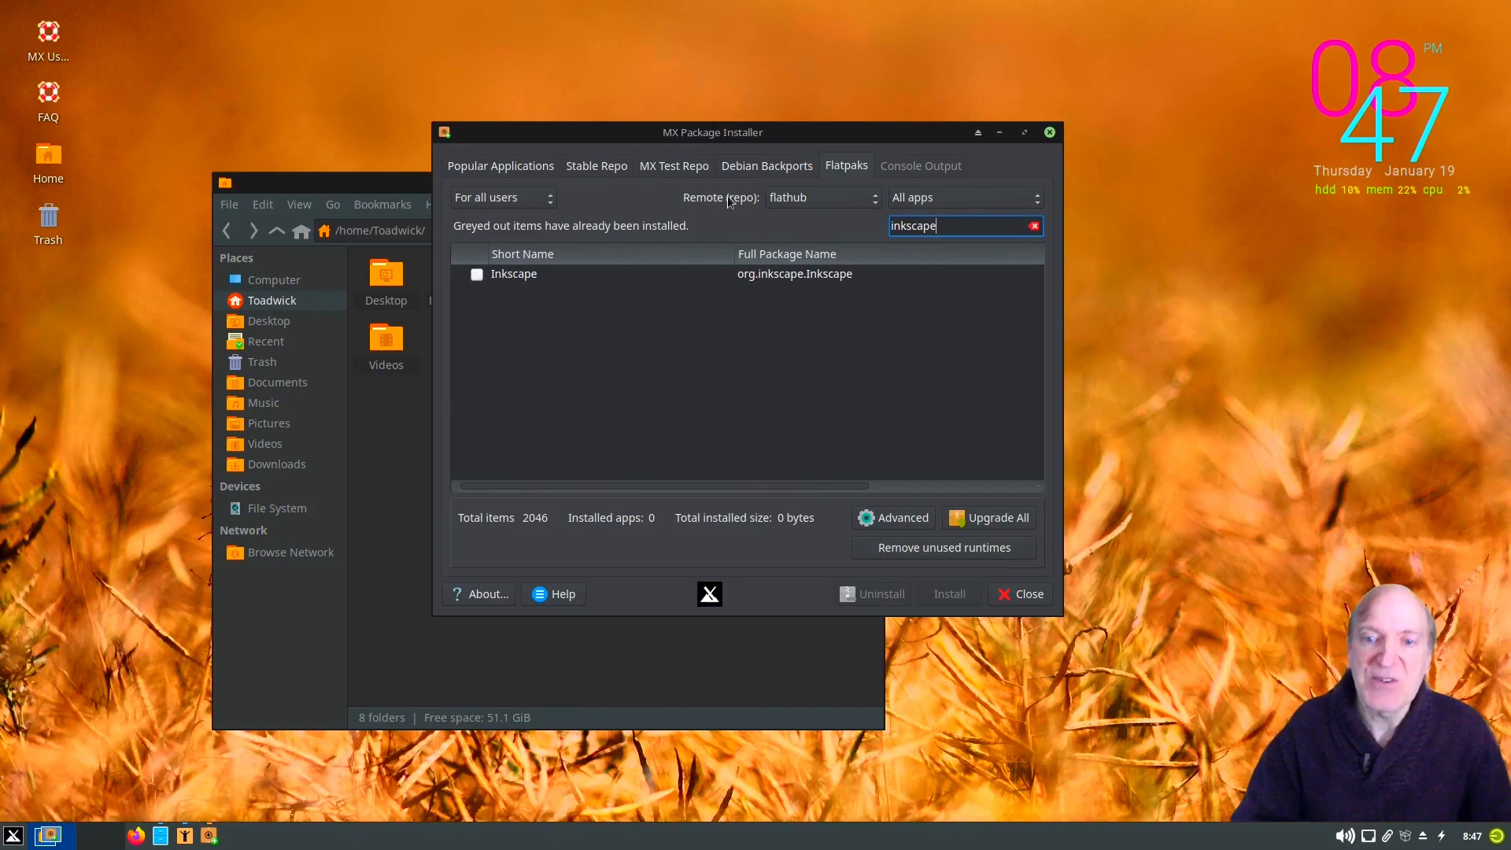
- Install the inkscape package version 1.2.2-0.1~mx21+1 from the MX Test Repo and acknowledge its completion
left_click(673, 166)
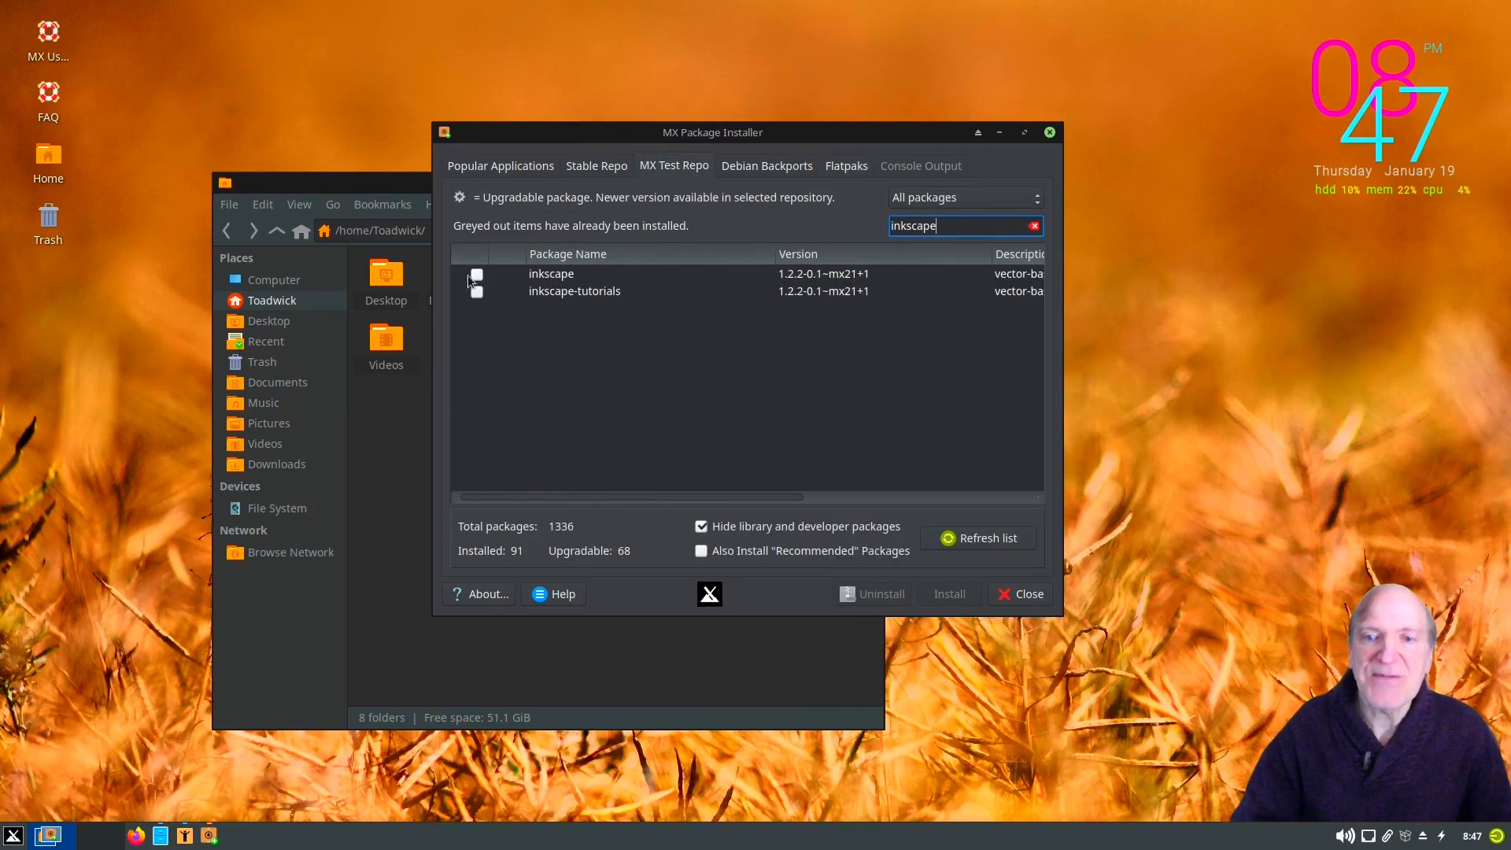
left_click(476, 274)
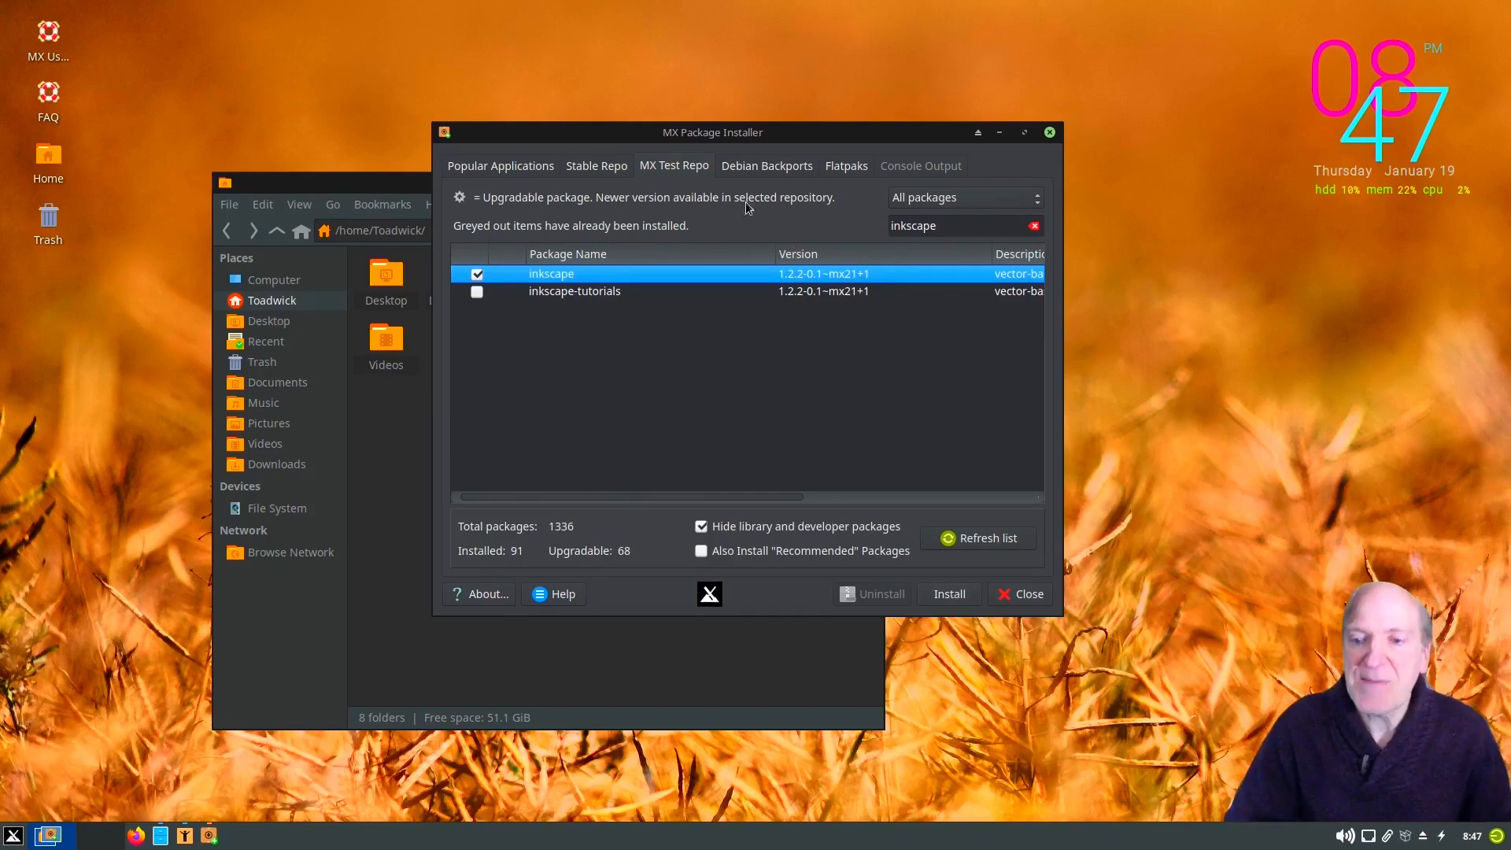
left_click(940, 594)
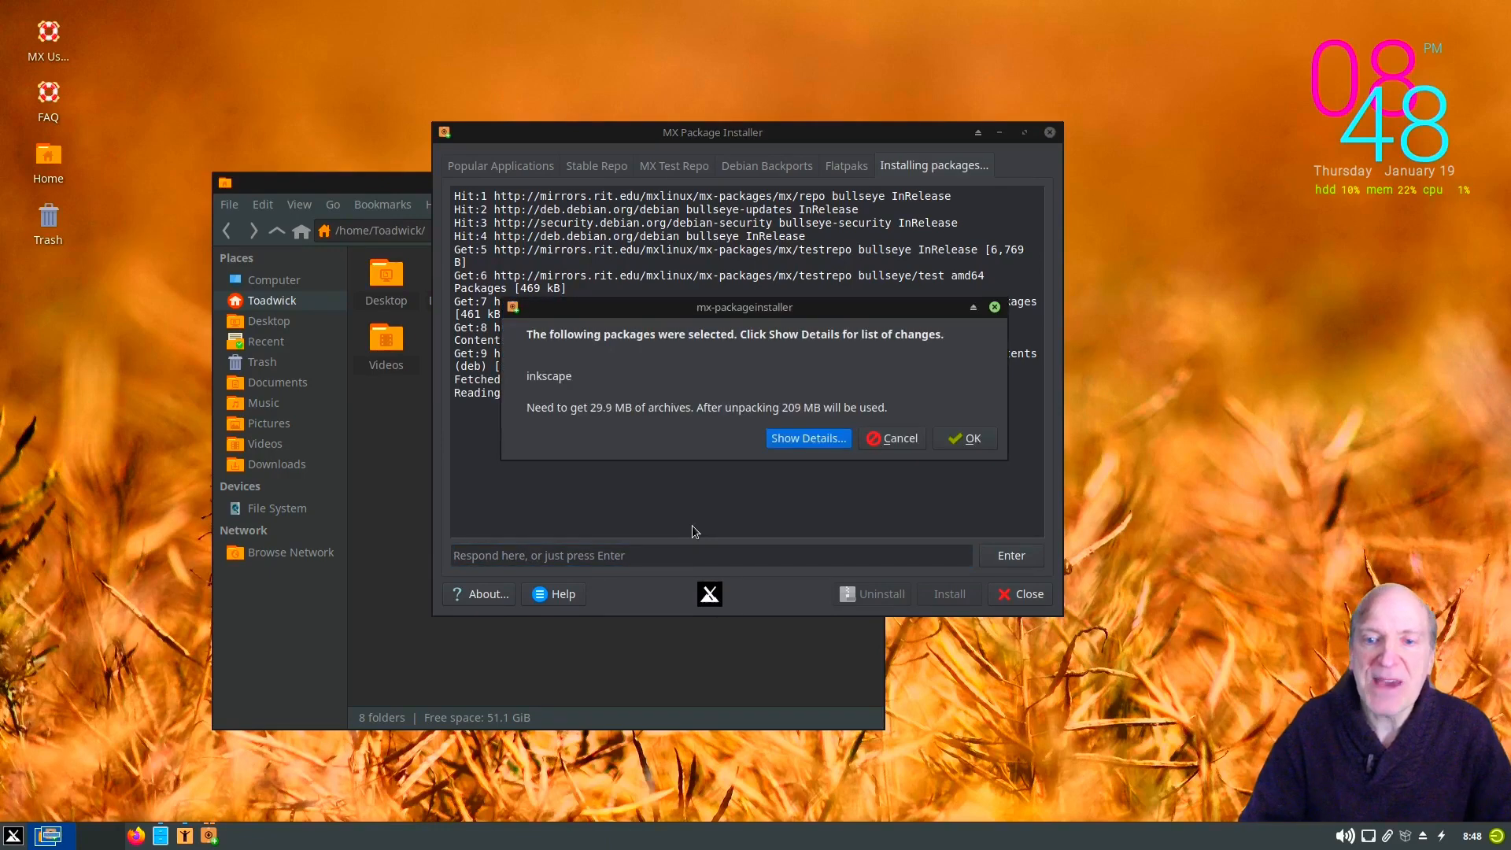
left_click(972, 447)
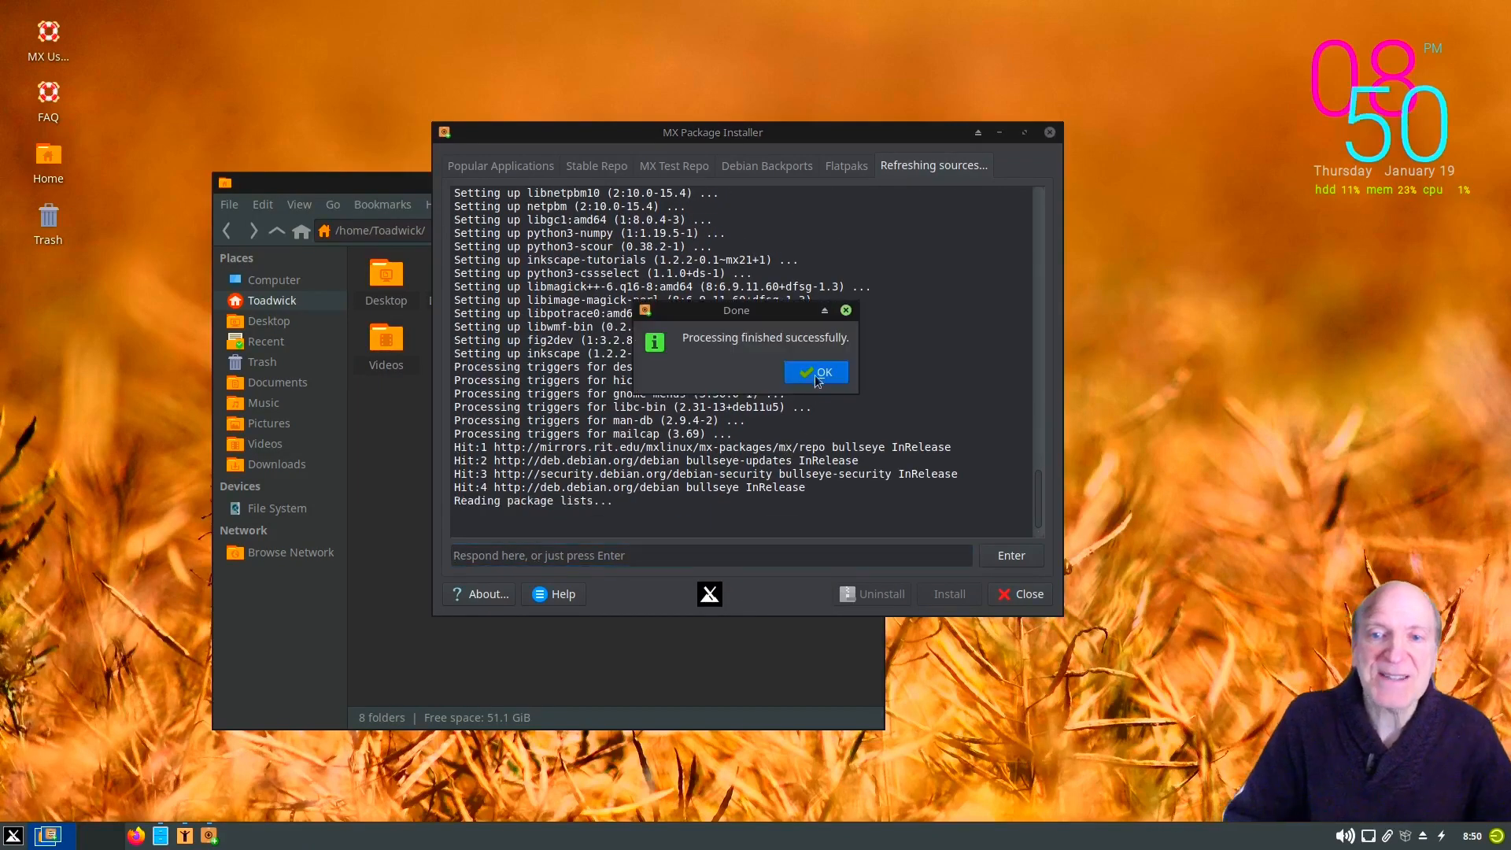
left_click(814, 375)
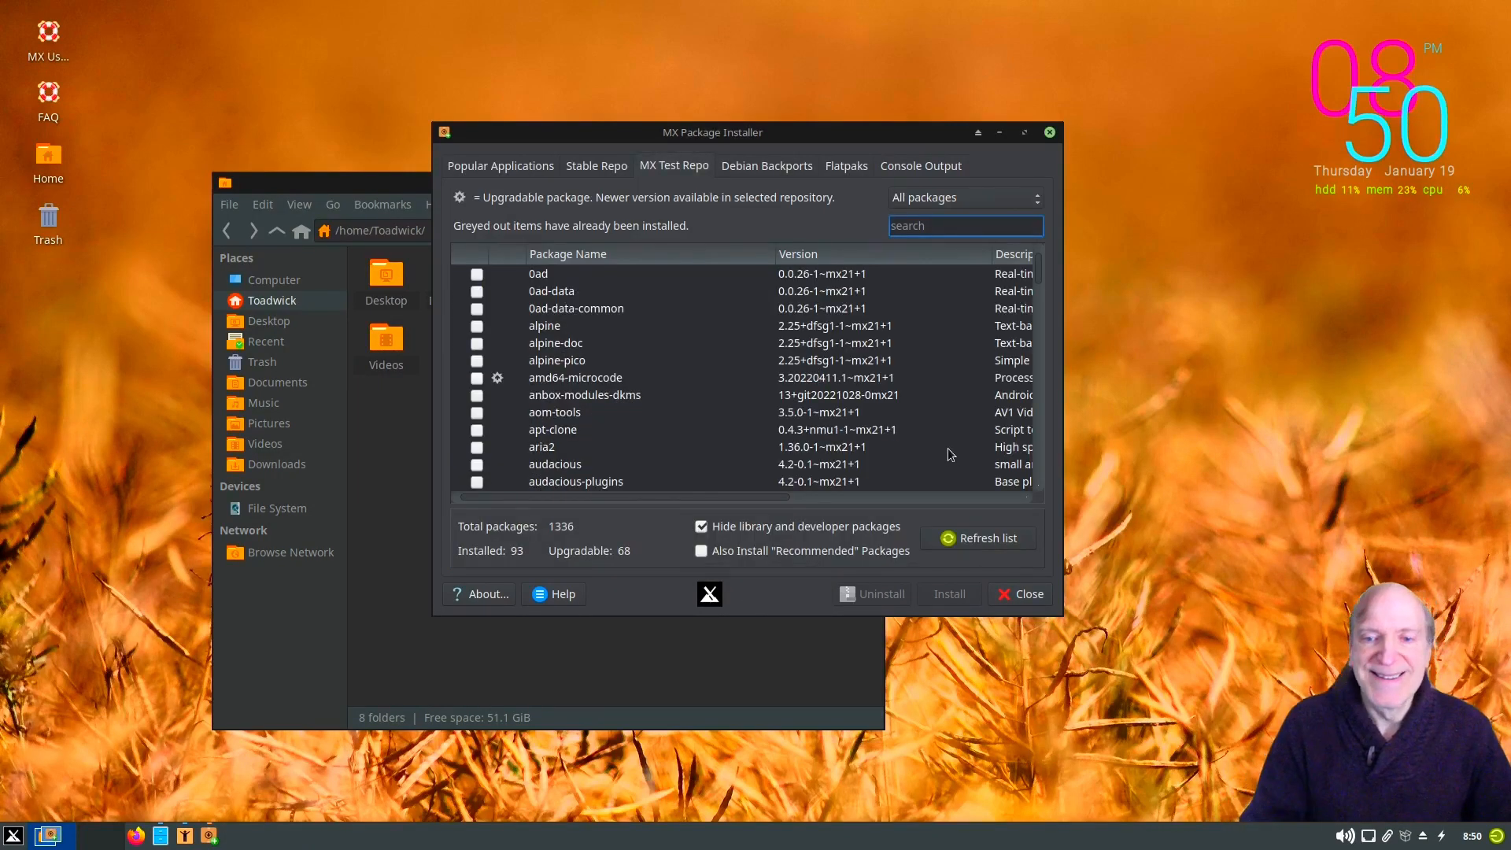
- Enable the option to also install "Recommended" packages and close MX Package Installer
left_click(1020, 592)
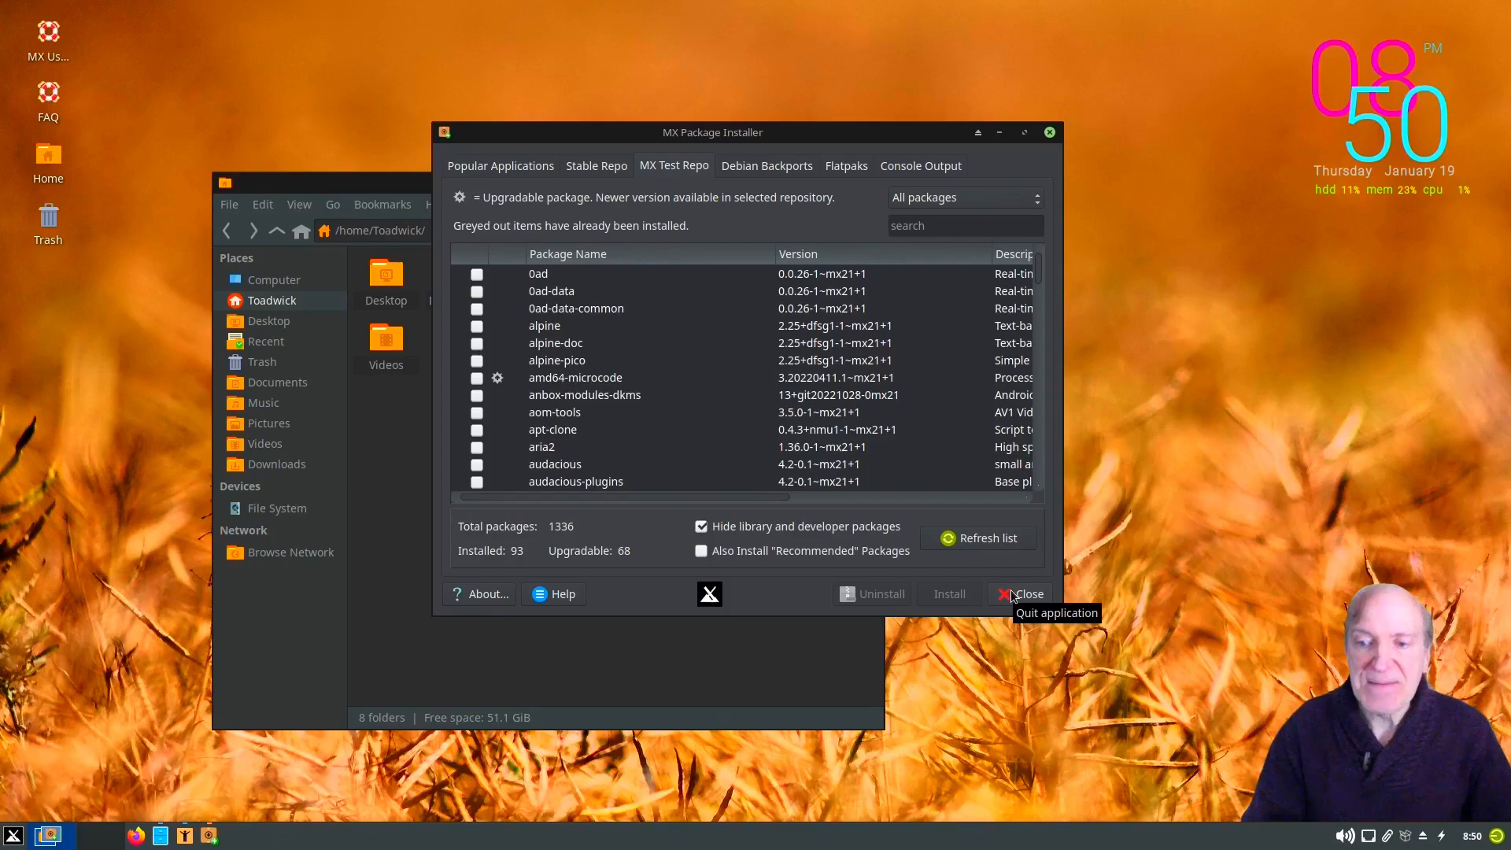
left_click(760, 551)
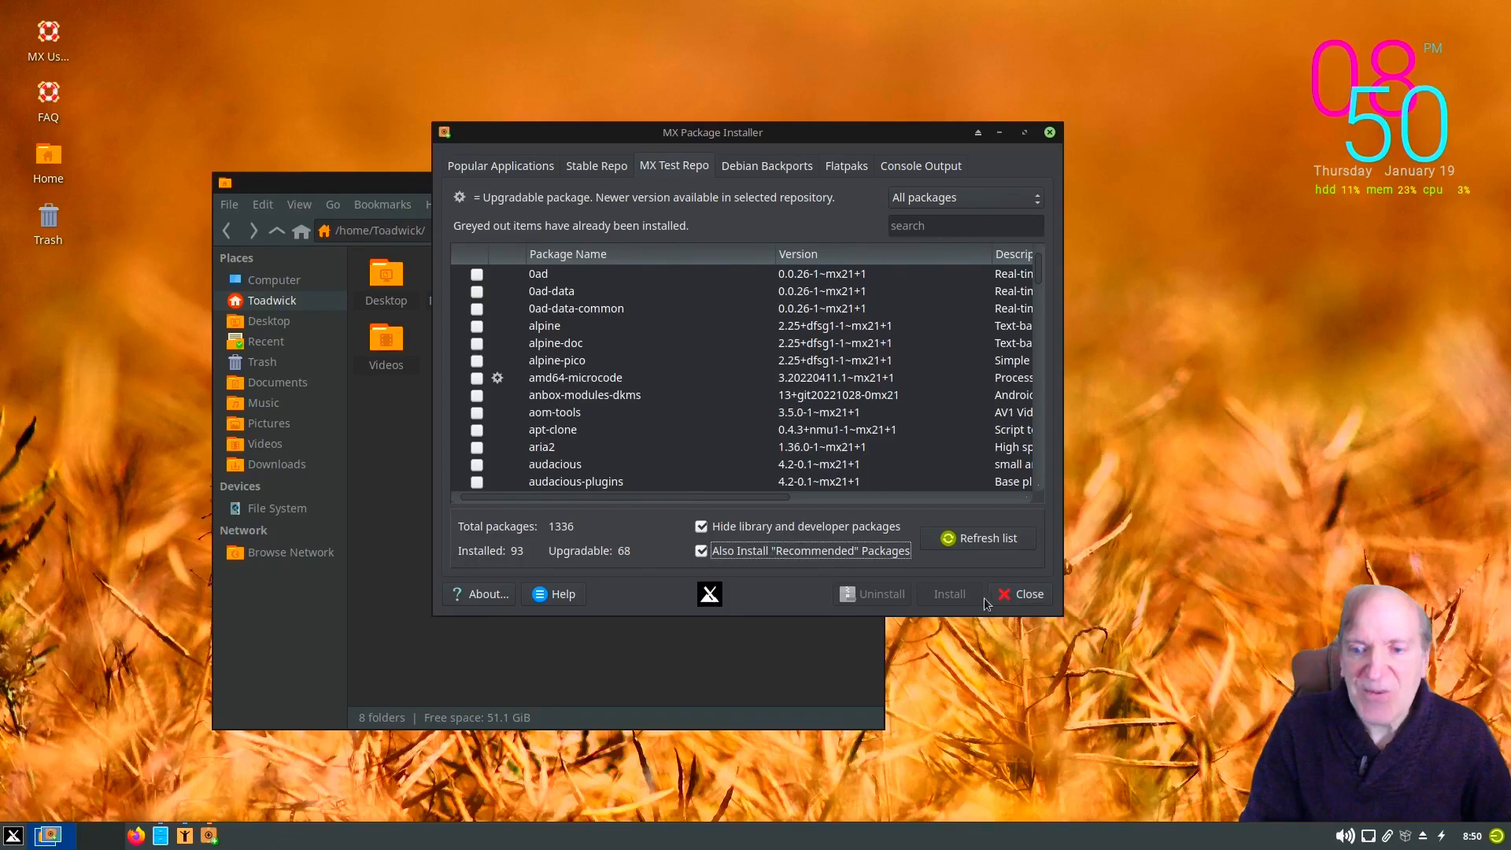
left_click(1015, 595)
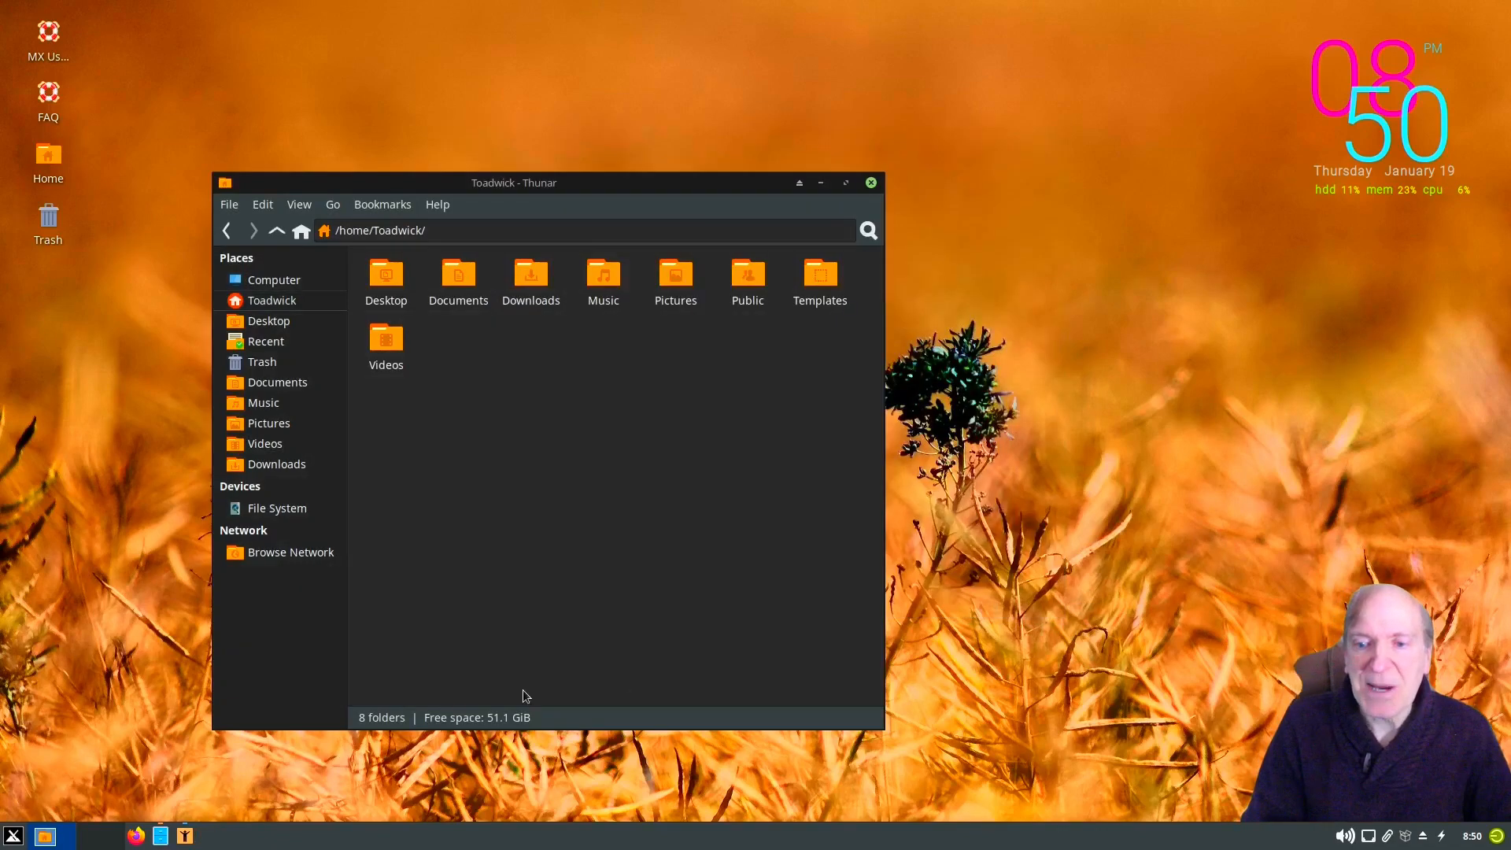
- Open the Panel preferences from the Settings category and move the window clear of the file manager's folders
left_click(17, 840)
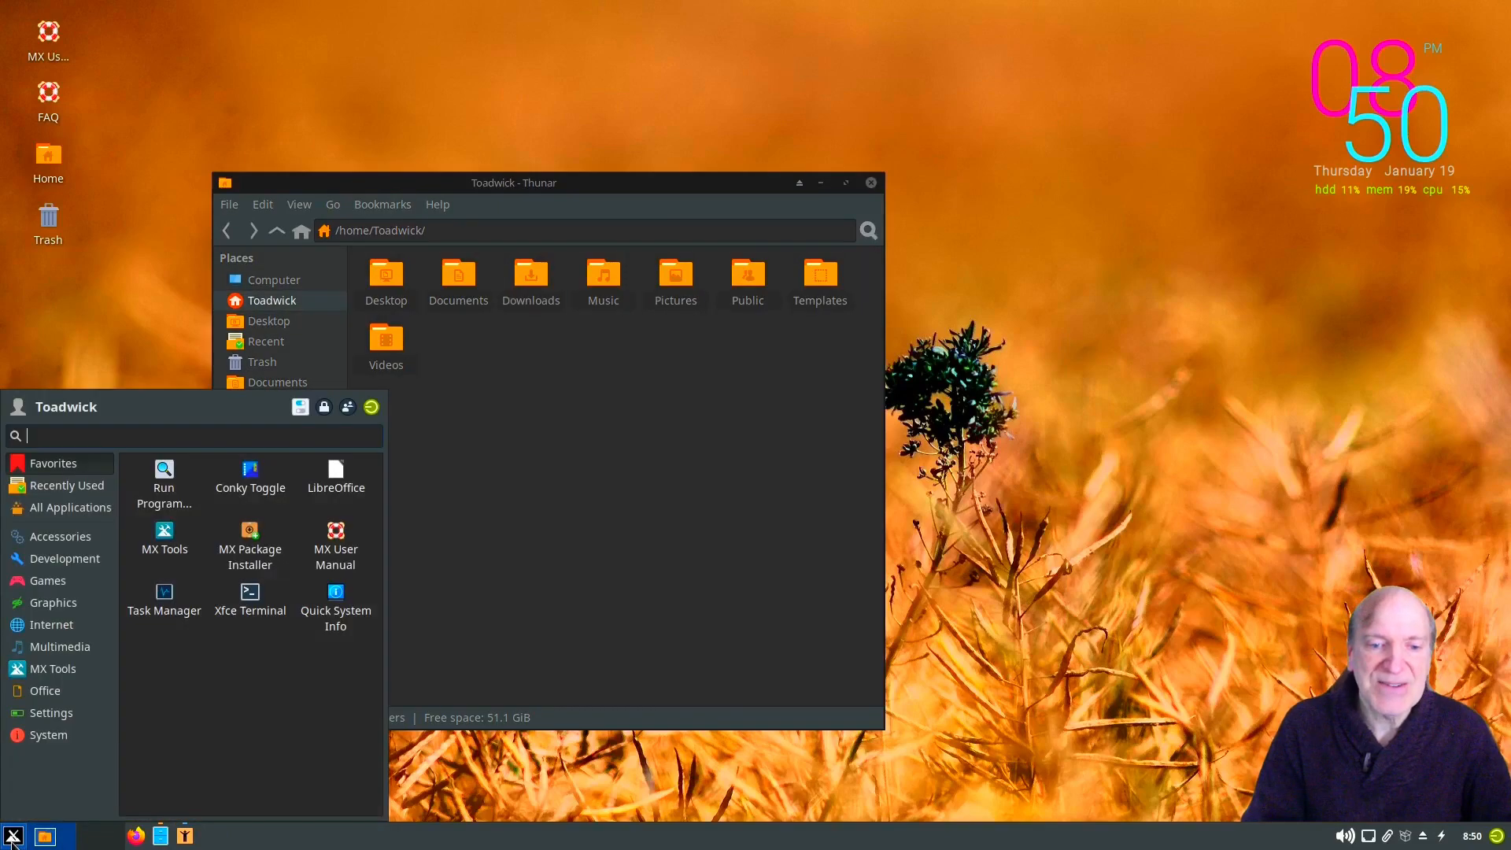
mouse_move(45, 690)
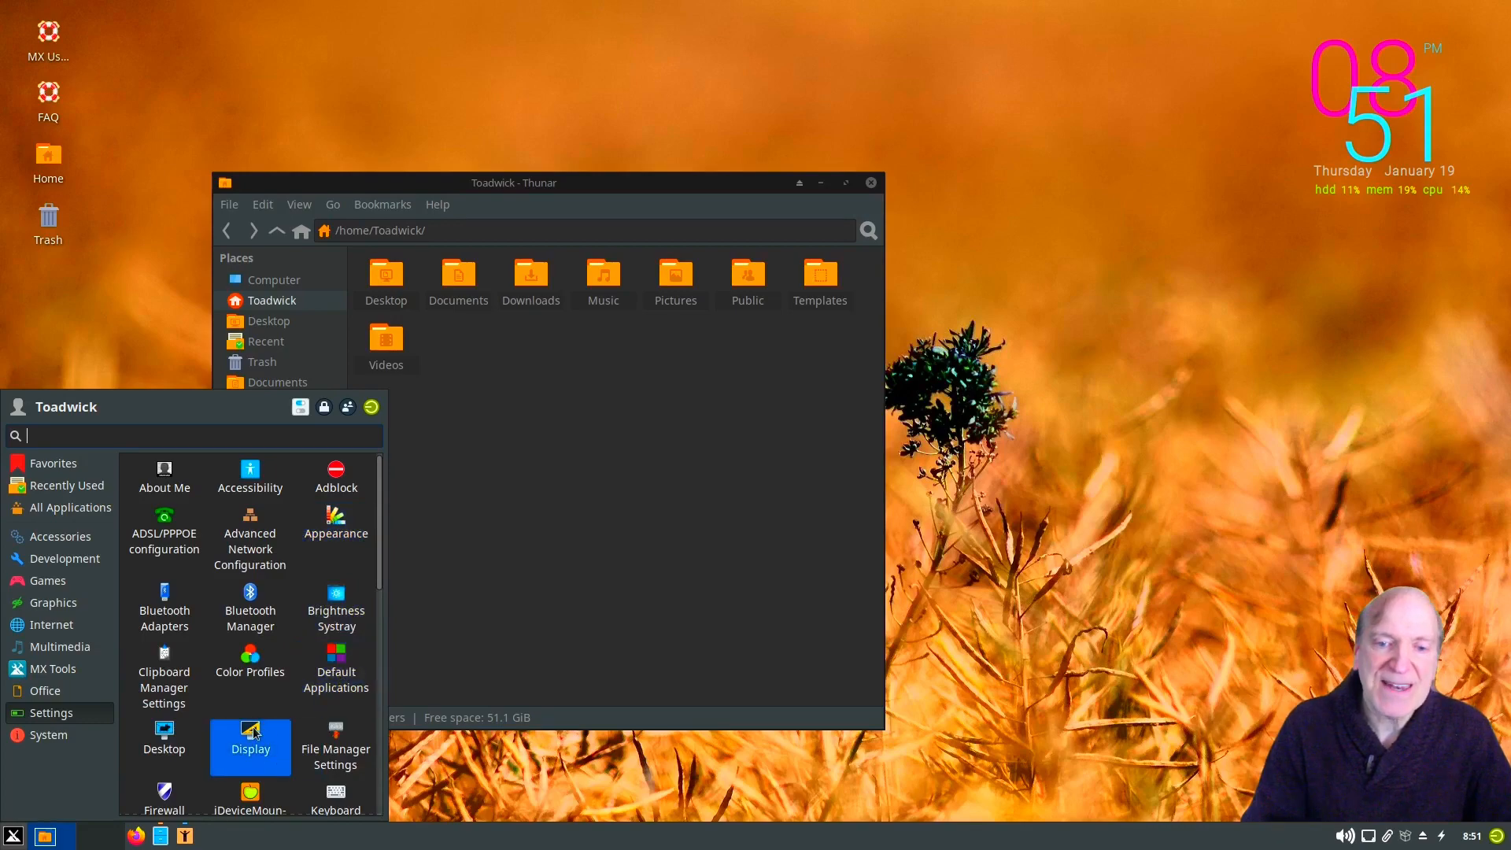
scroll(203, 686, "down", 3)
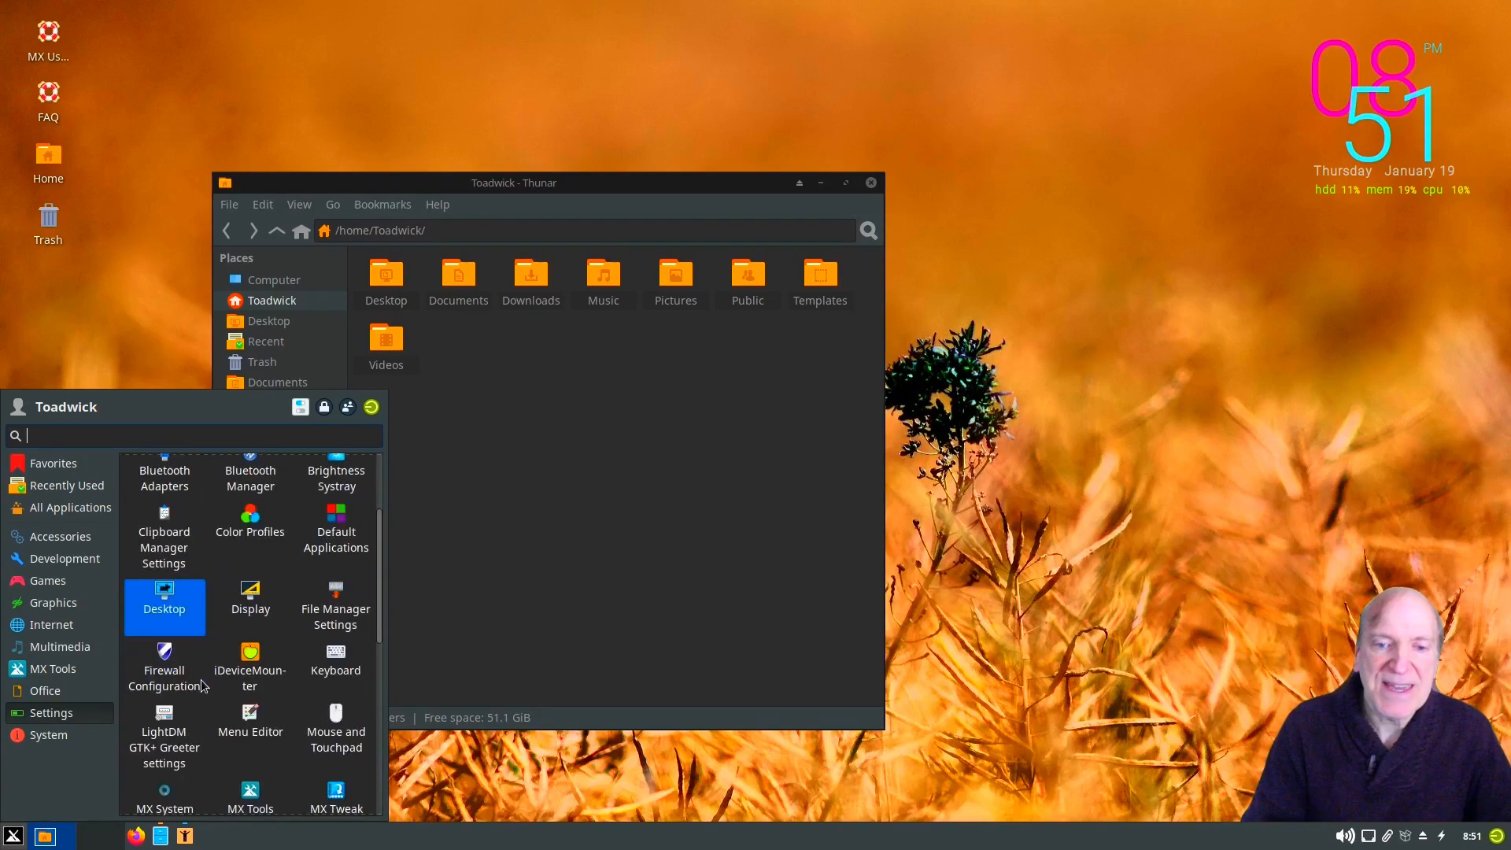
scroll(203, 686, "down", 1)
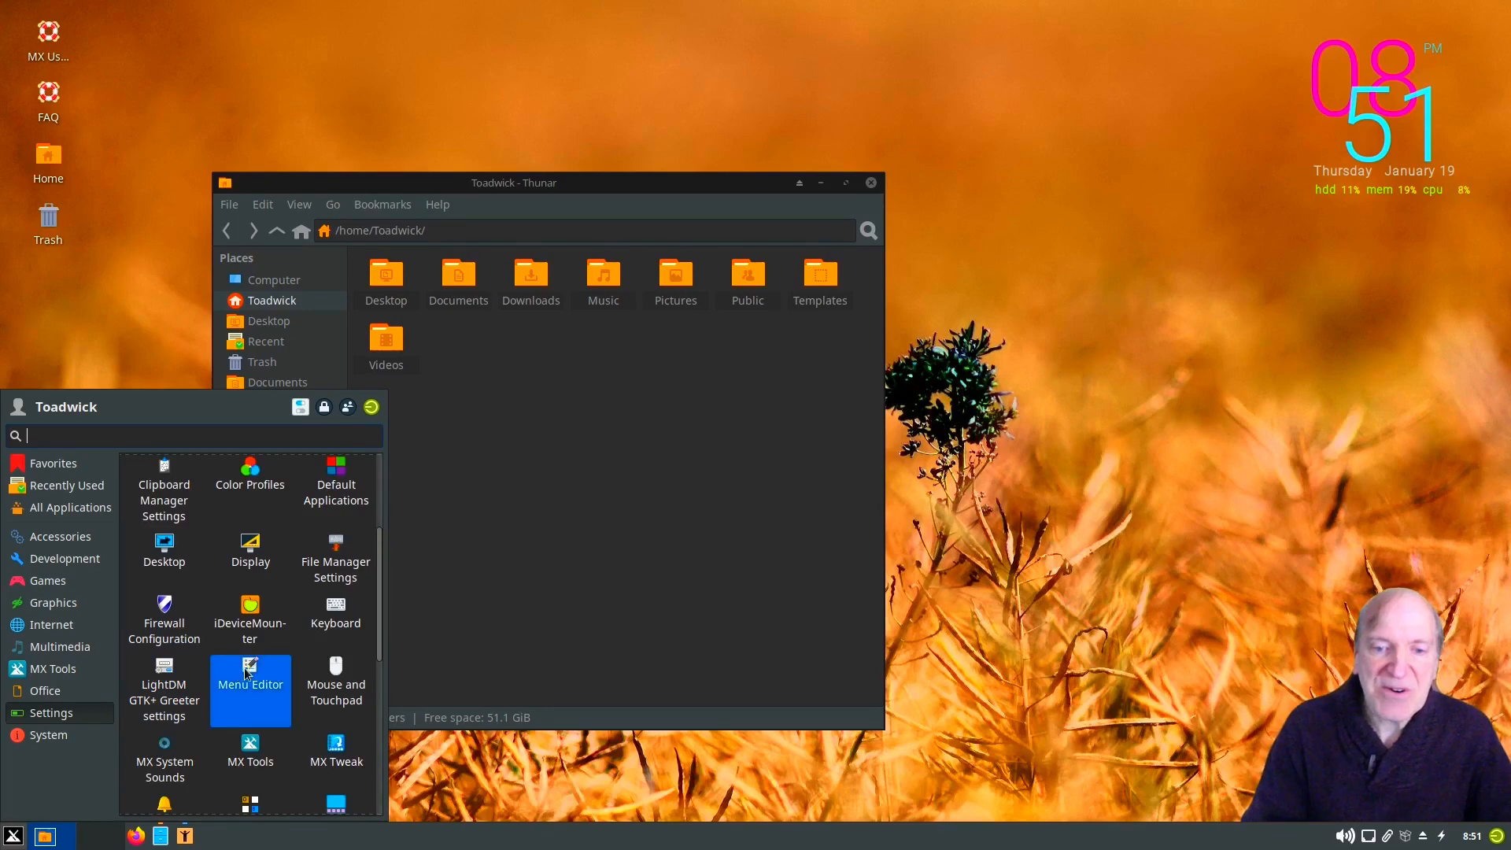
scroll(248, 673, "down", 2)
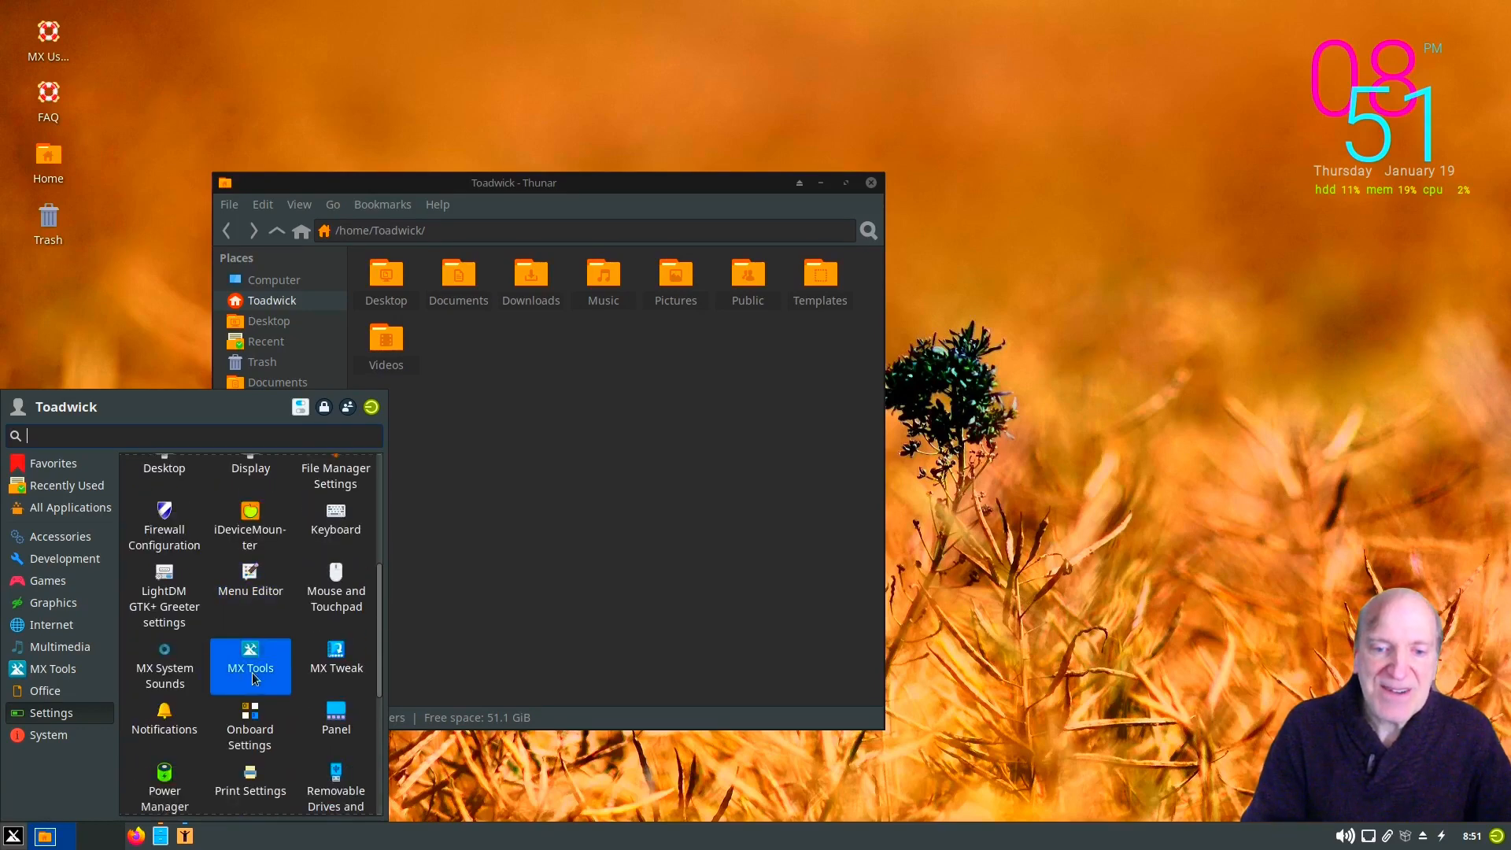
scroll(250, 674, "down", 2)
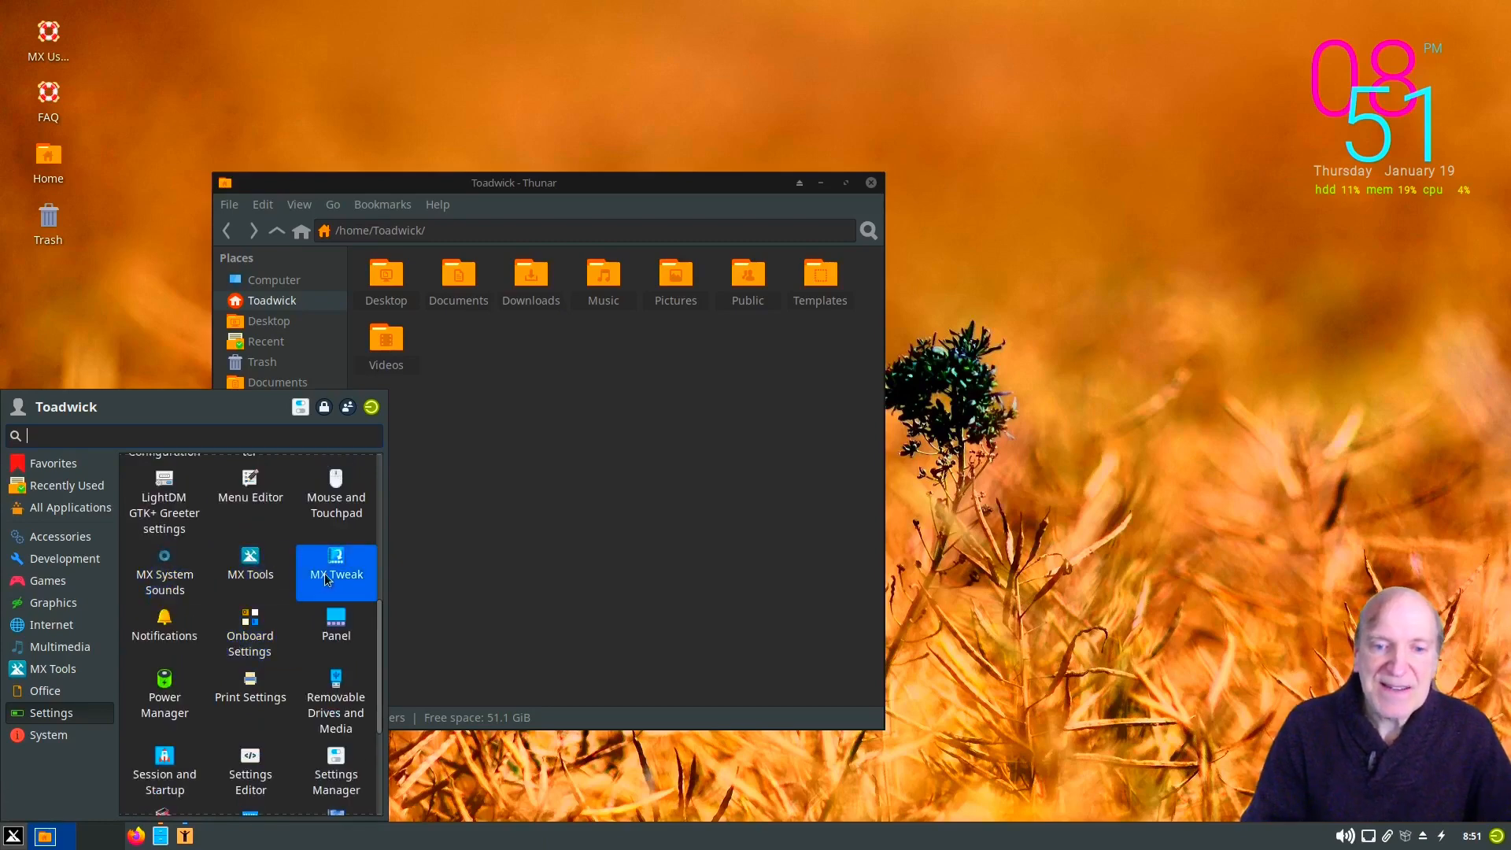
left_click(334, 622)
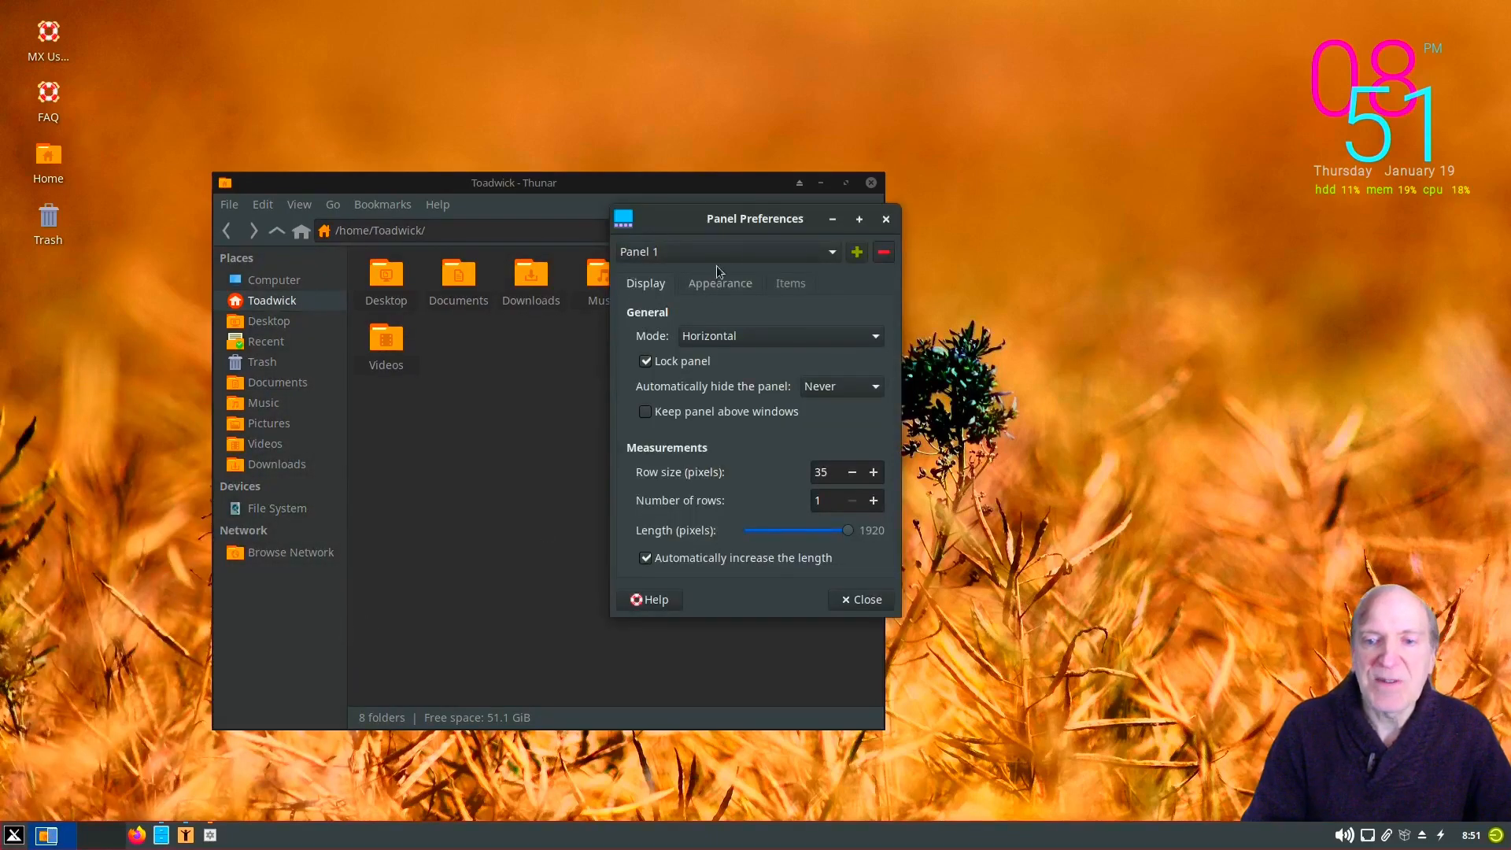
left_click_drag(743, 224, 910, 236)
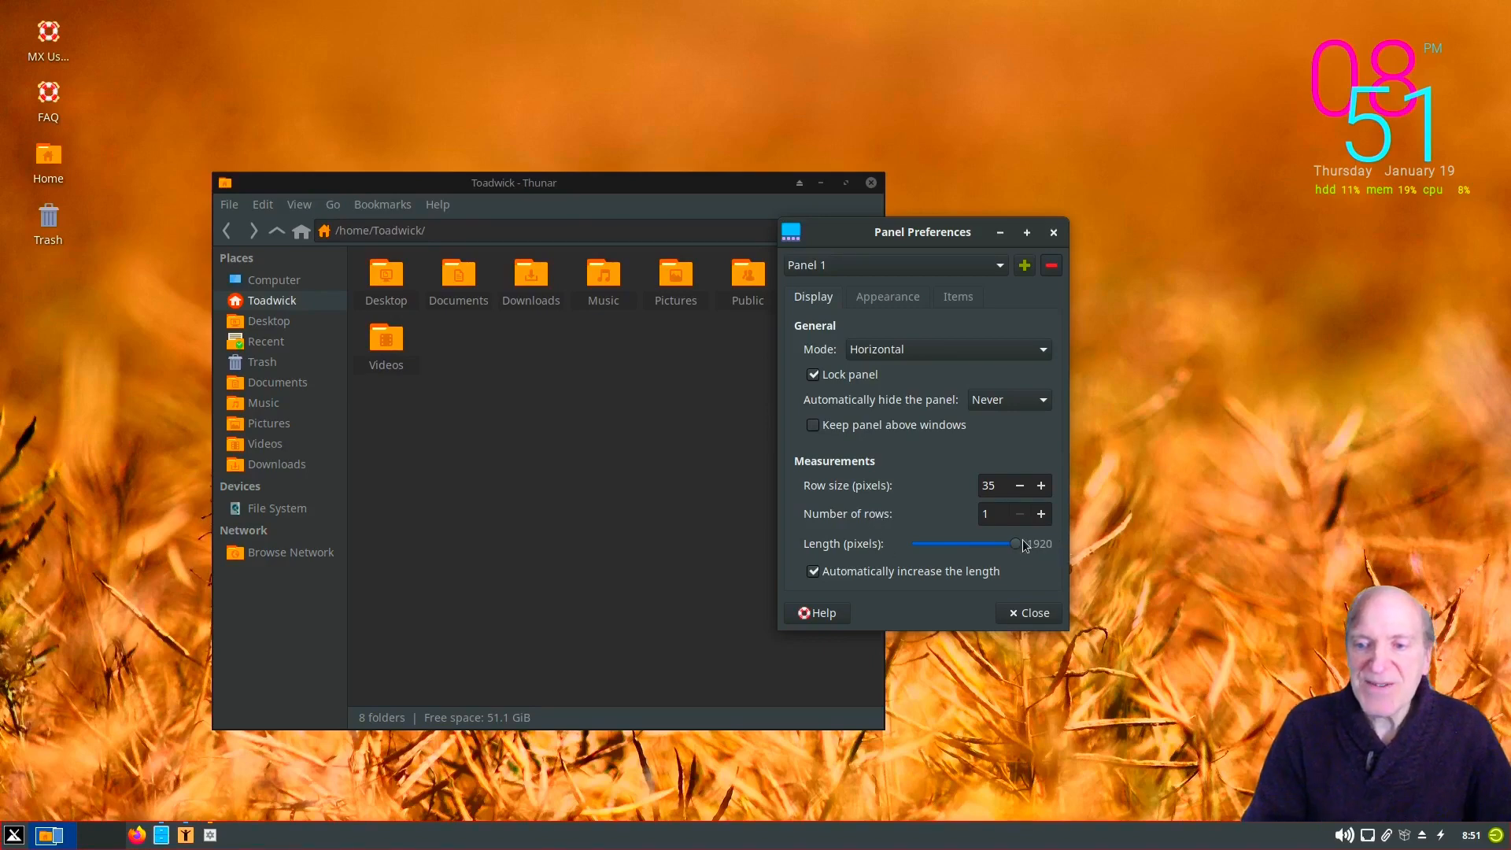
- Try turning off the automatic length increase for Panel 1 and adjusting its length, and re-enable the option
left_click(820, 574)
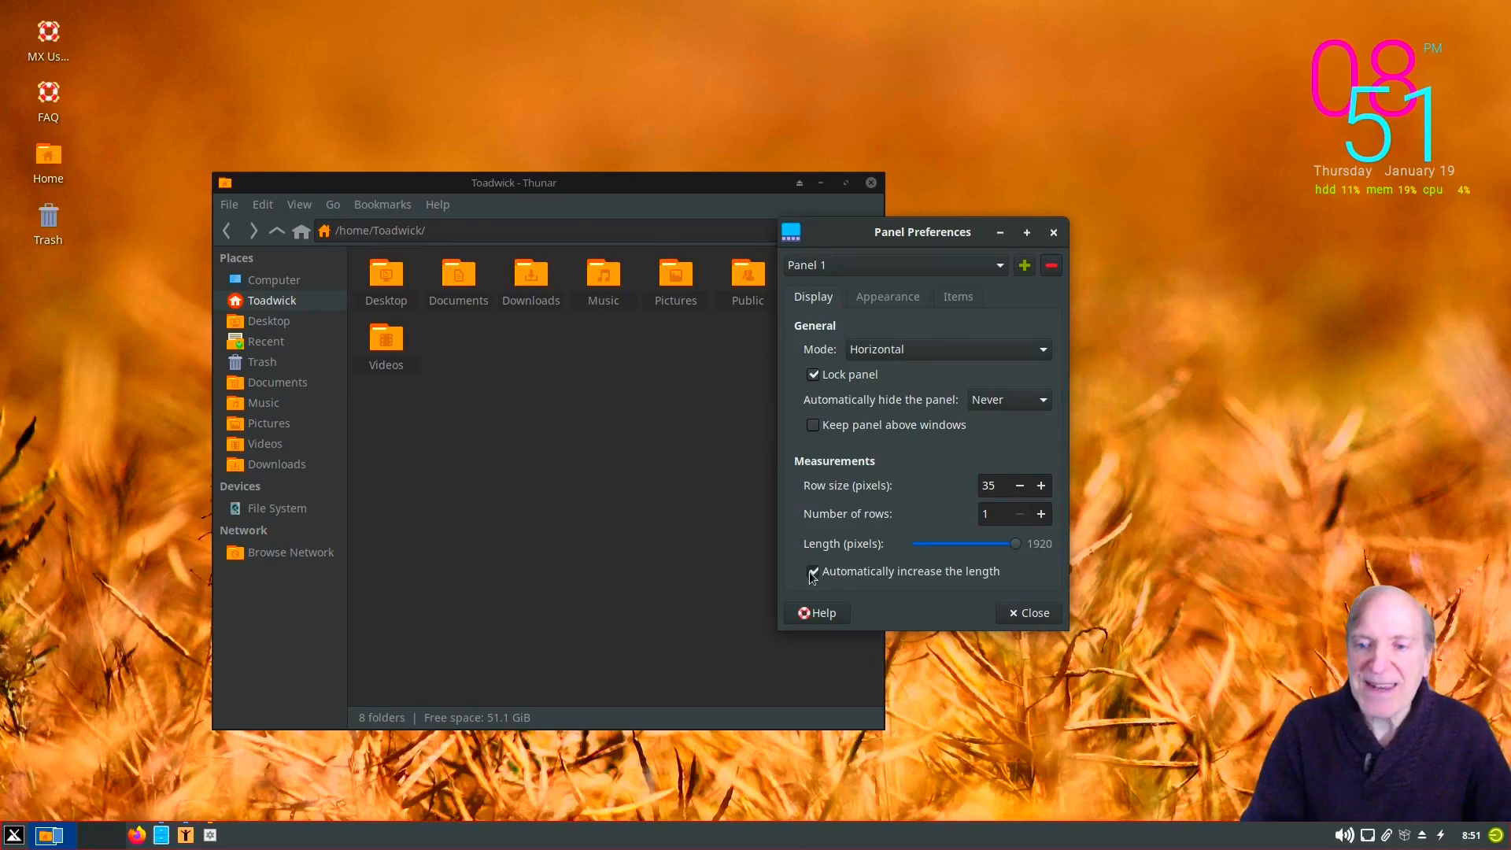
mouse_move(1012, 544)
left_mouse_down()
mouse_move(976, 553)
mouse_move(1017, 553)
left_mouse_up()
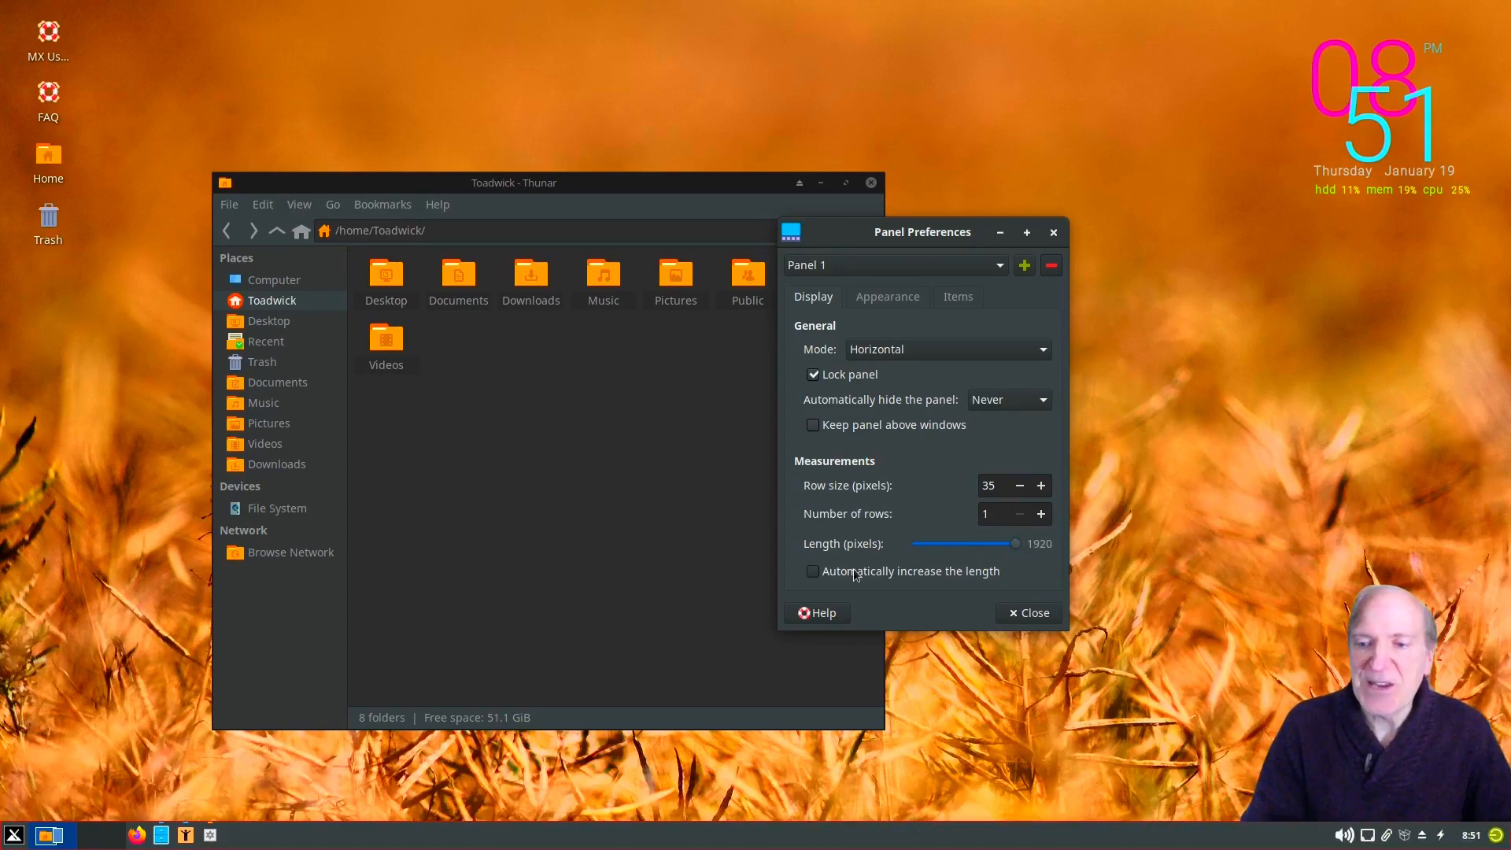
left_click(814, 572)
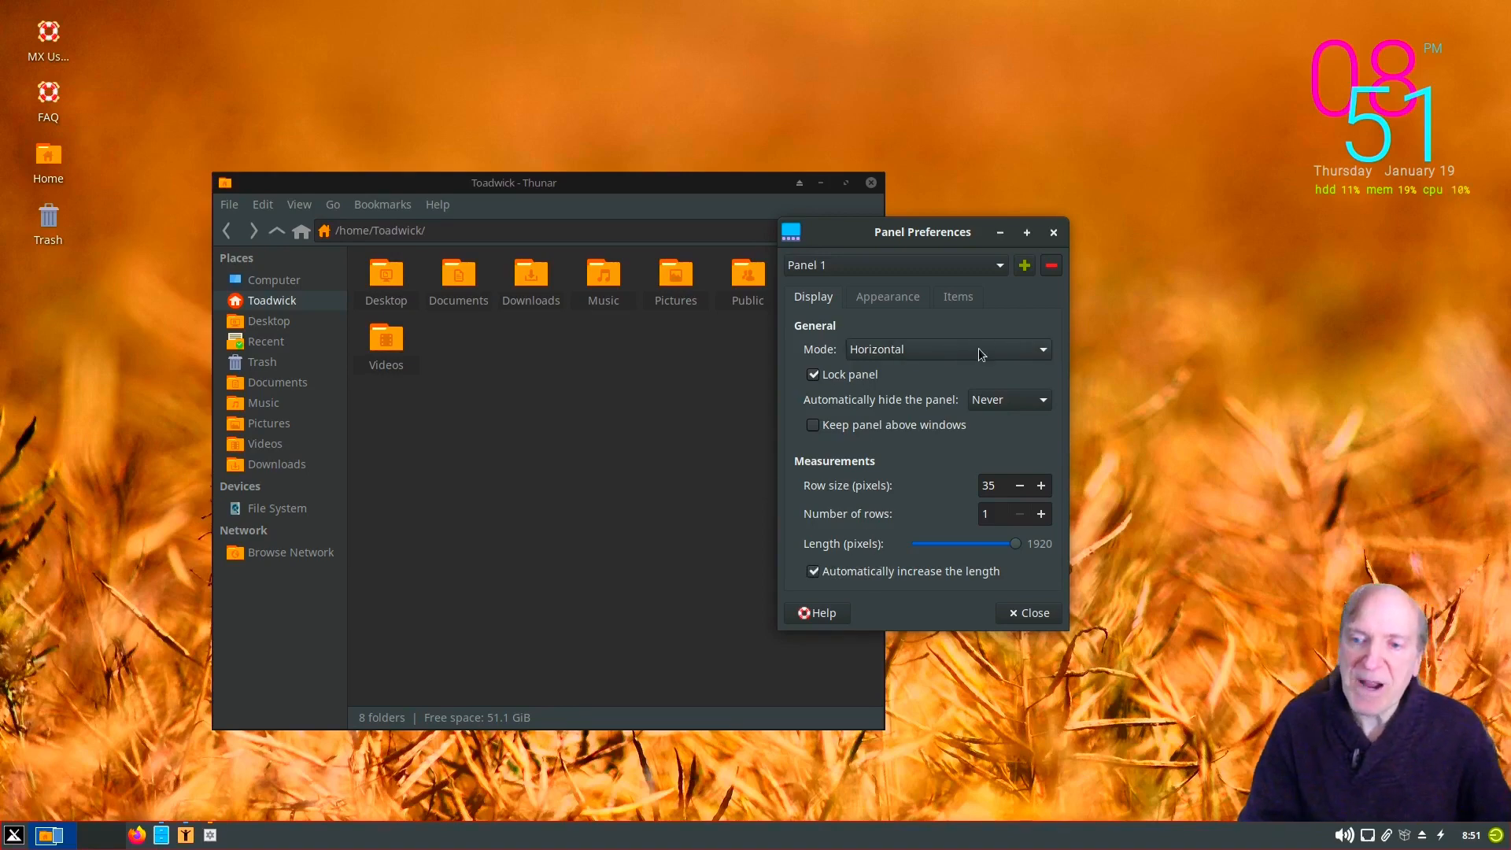
- Try the Vertical and Deskbar modes for Panel 1 and return it to Horizontal
left_click(1044, 353)
left_click(897, 373)
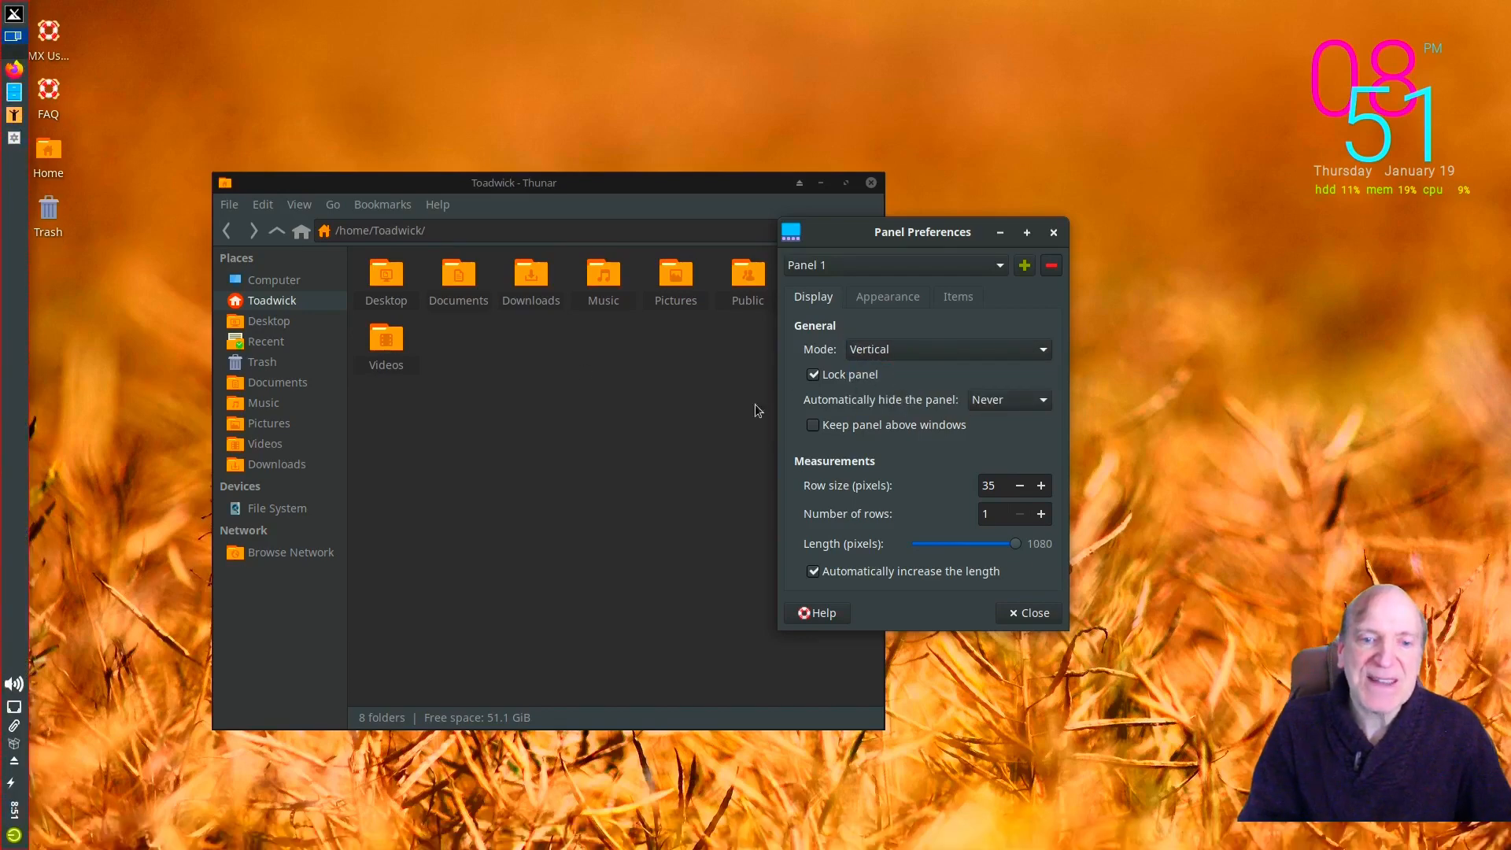
left_click(904, 349)
left_click(897, 371)
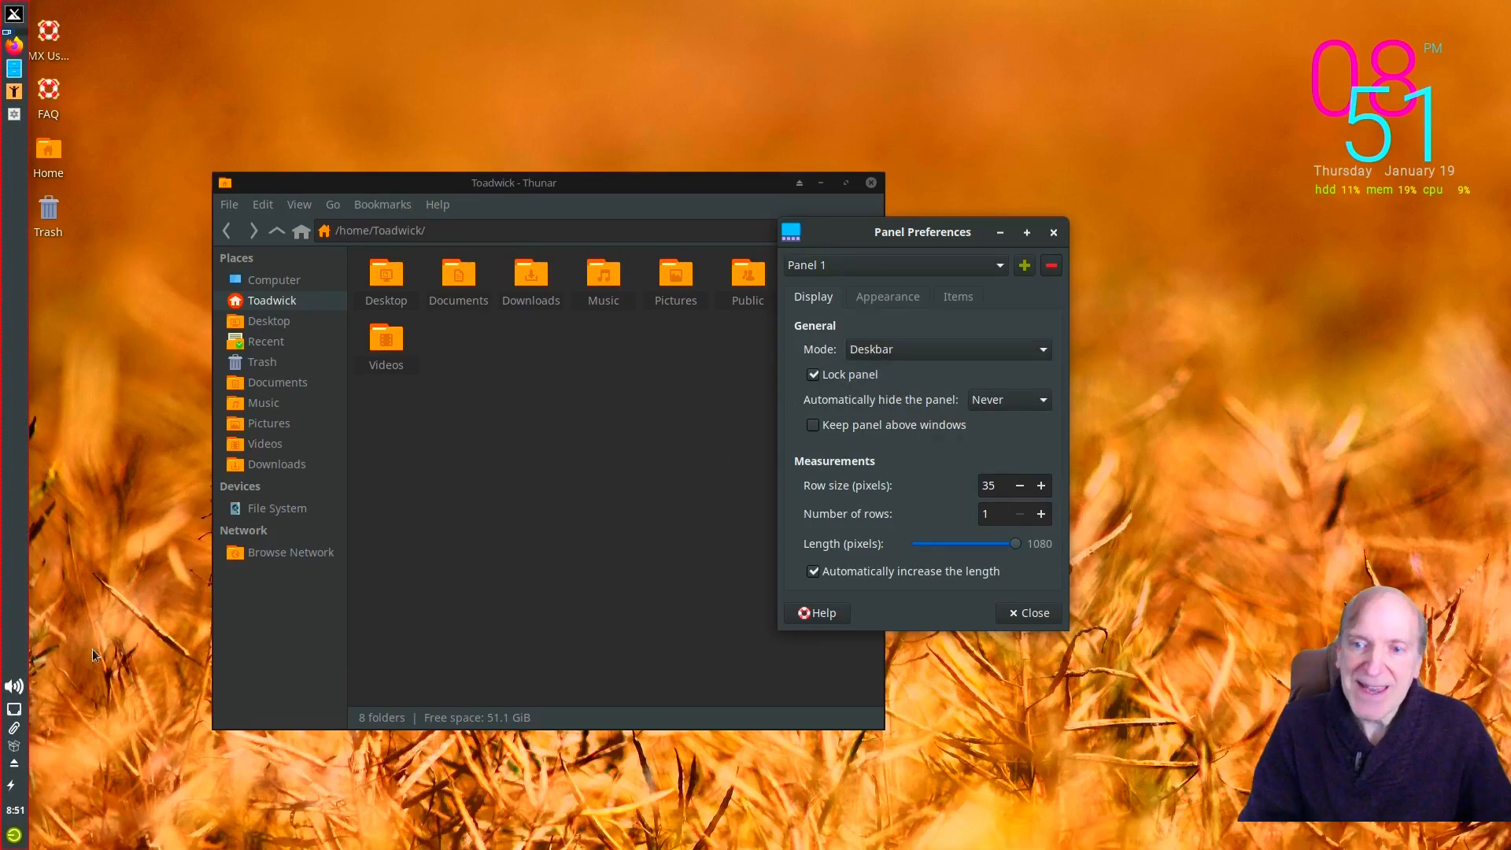
left_click(929, 358)
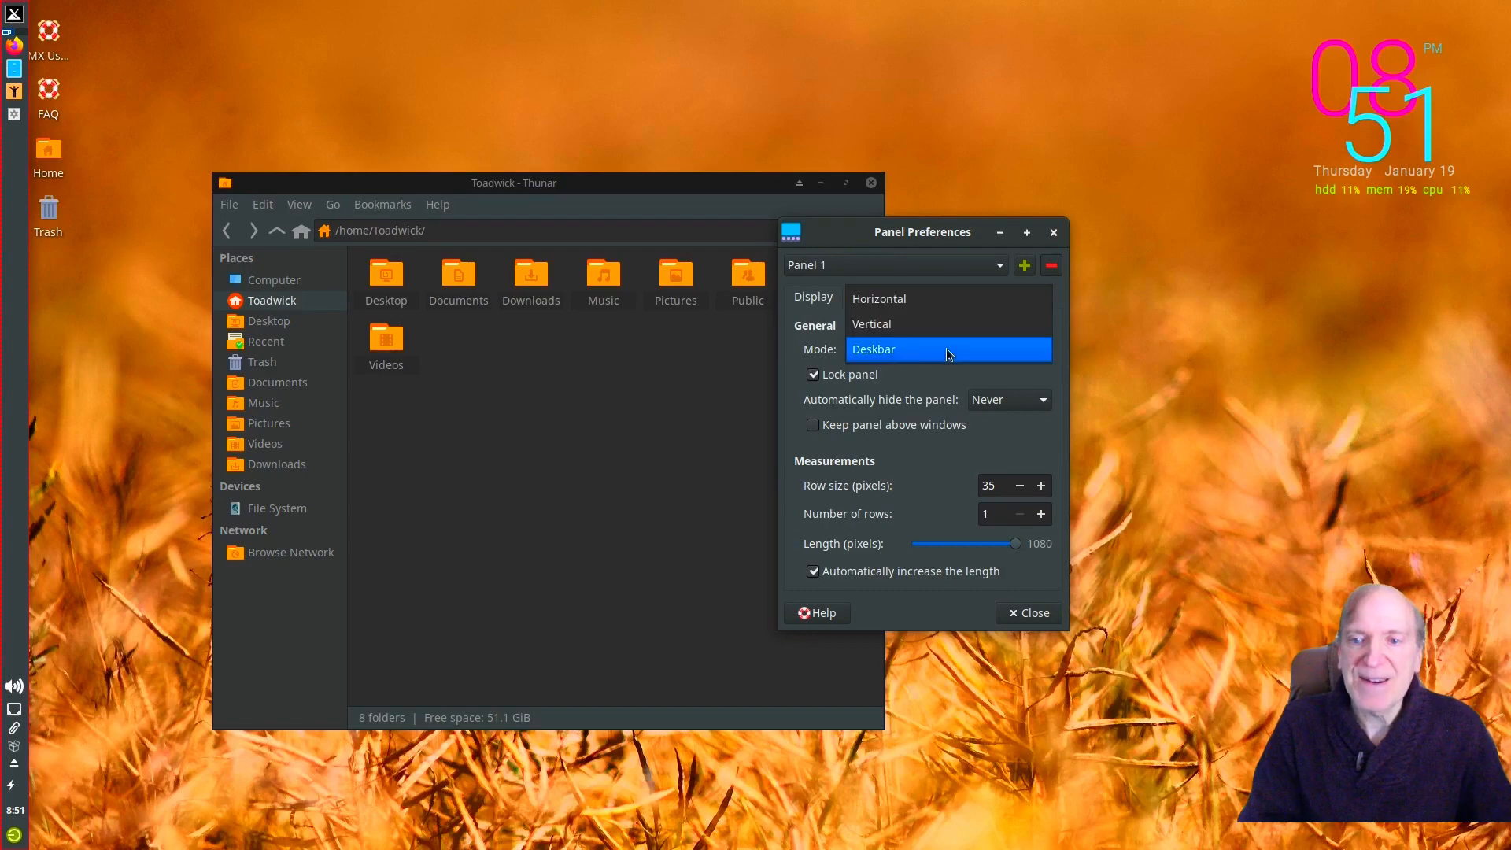
left_click(900, 305)
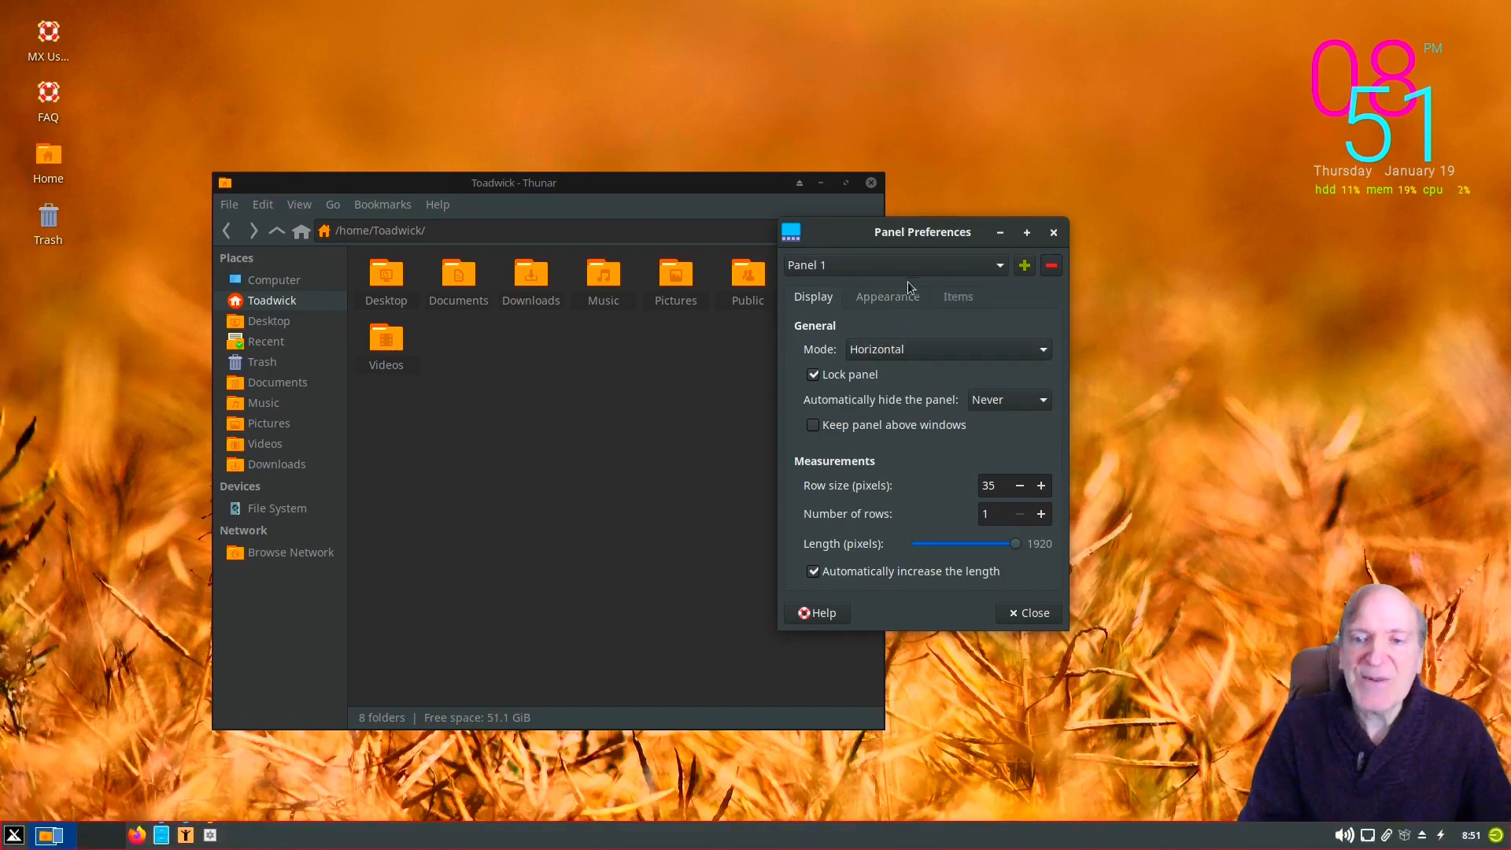
- Try the dark mode appearance for Panel 1 and turn it off again
left_click(882, 297)
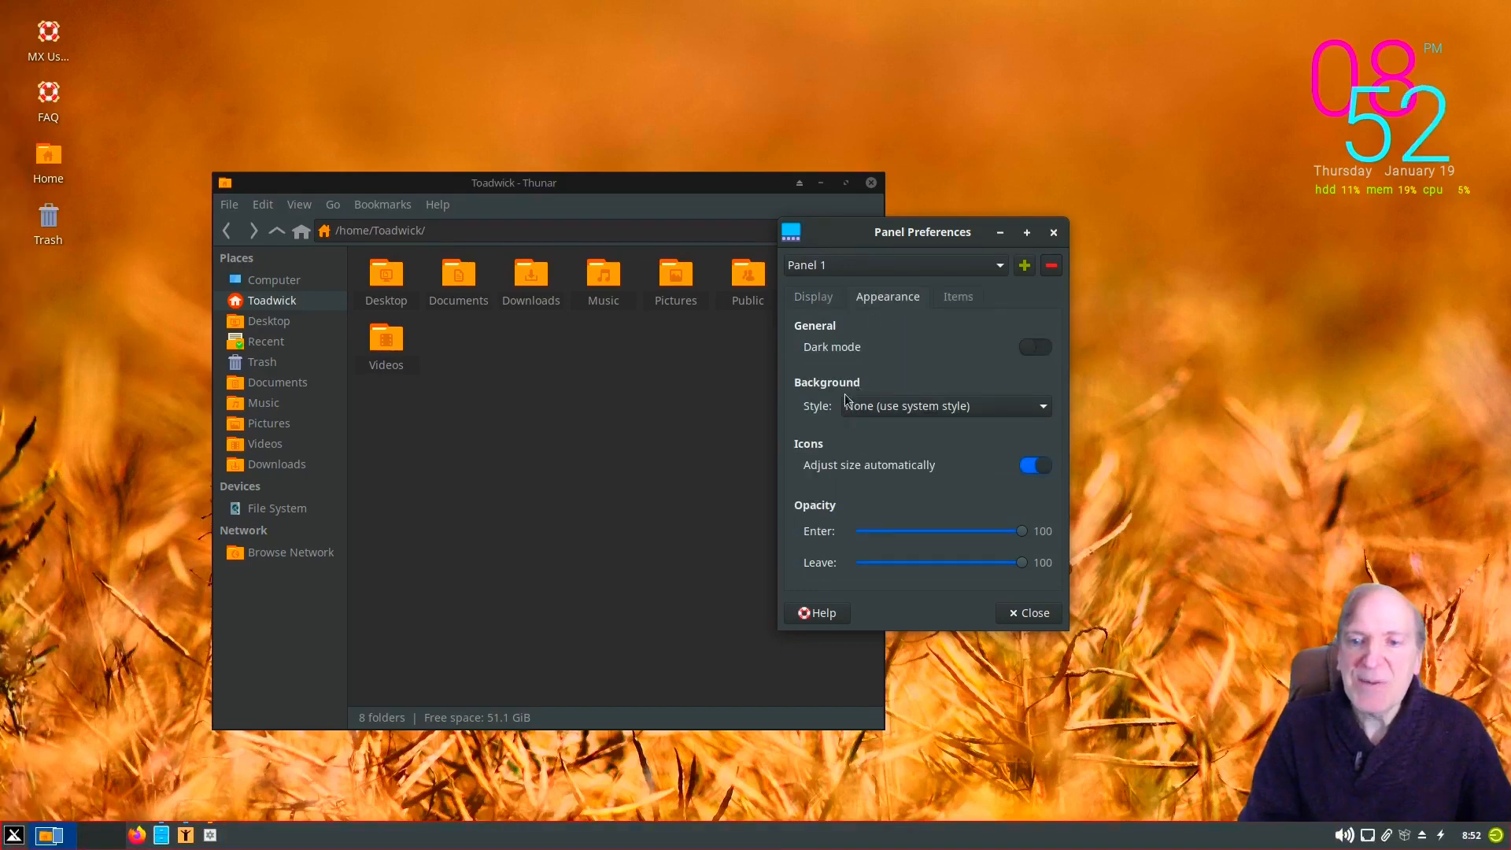
left_click(1031, 349)
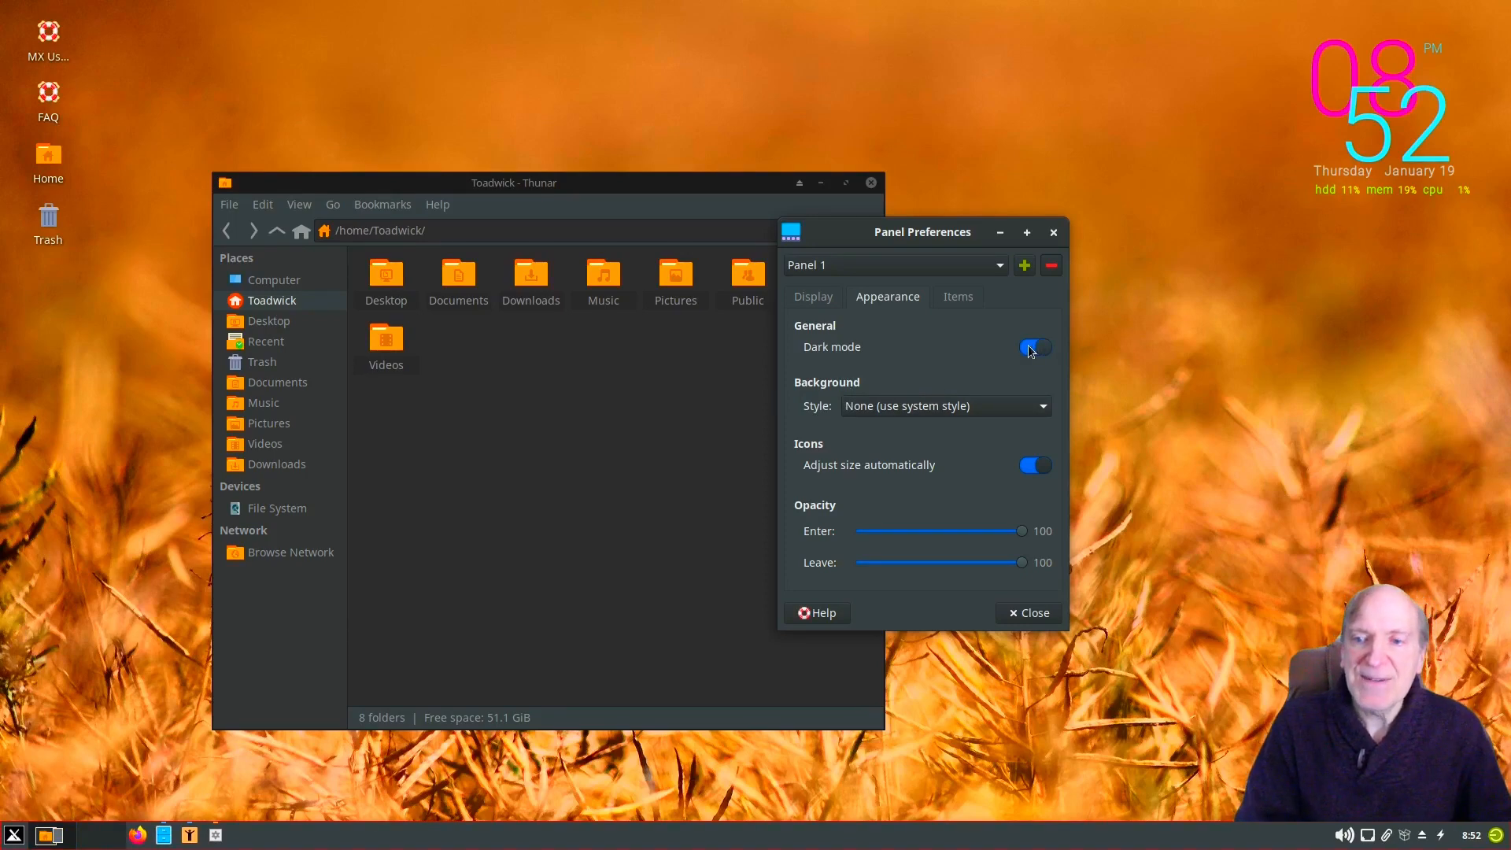
left_click(1030, 349)
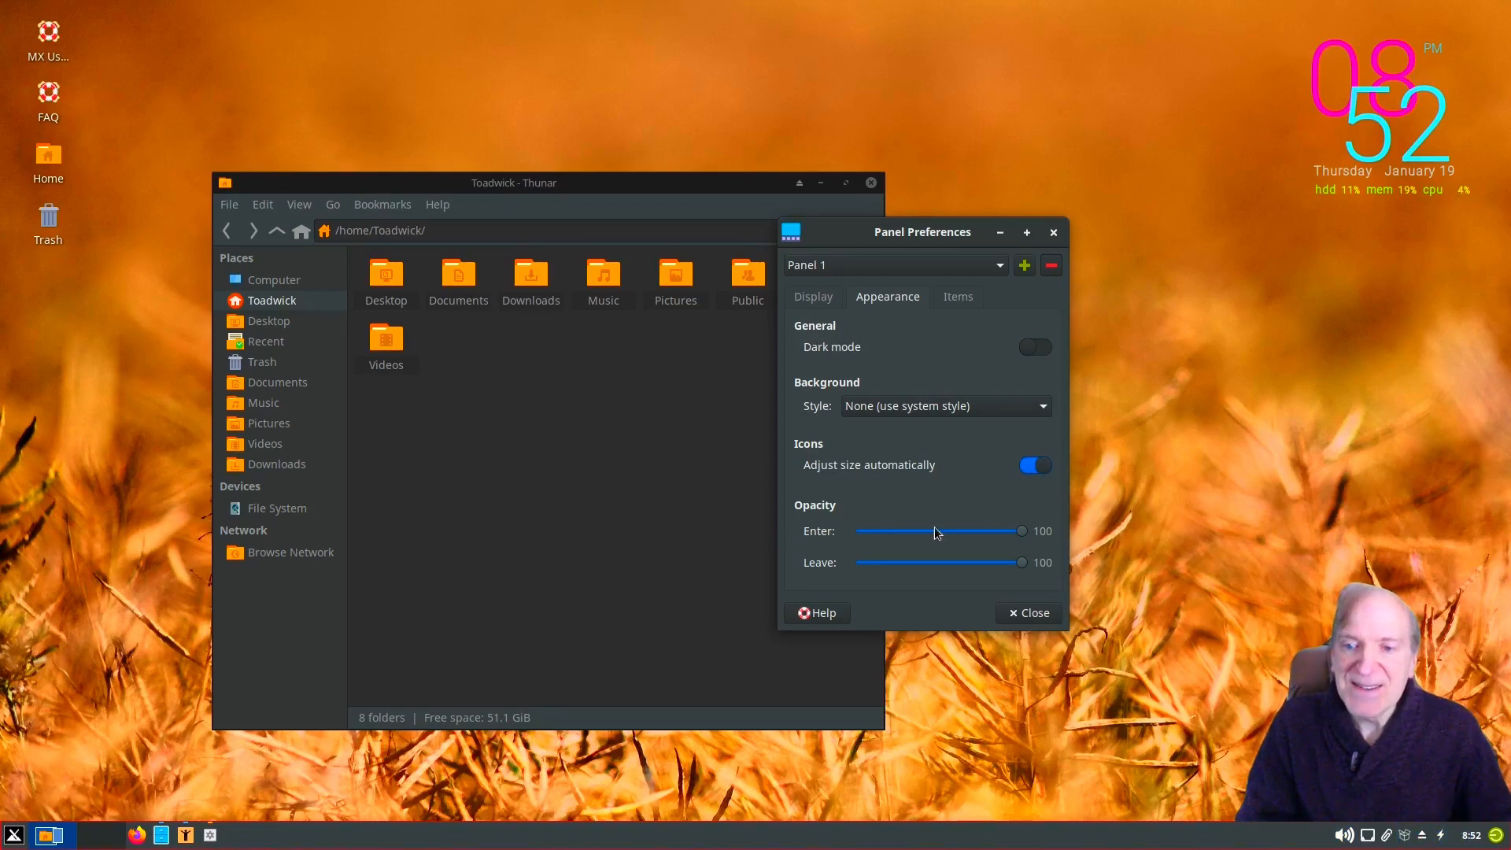
- Search the new panel items for "show des" and add Show Desktop to Panel 1
left_click(944, 300)
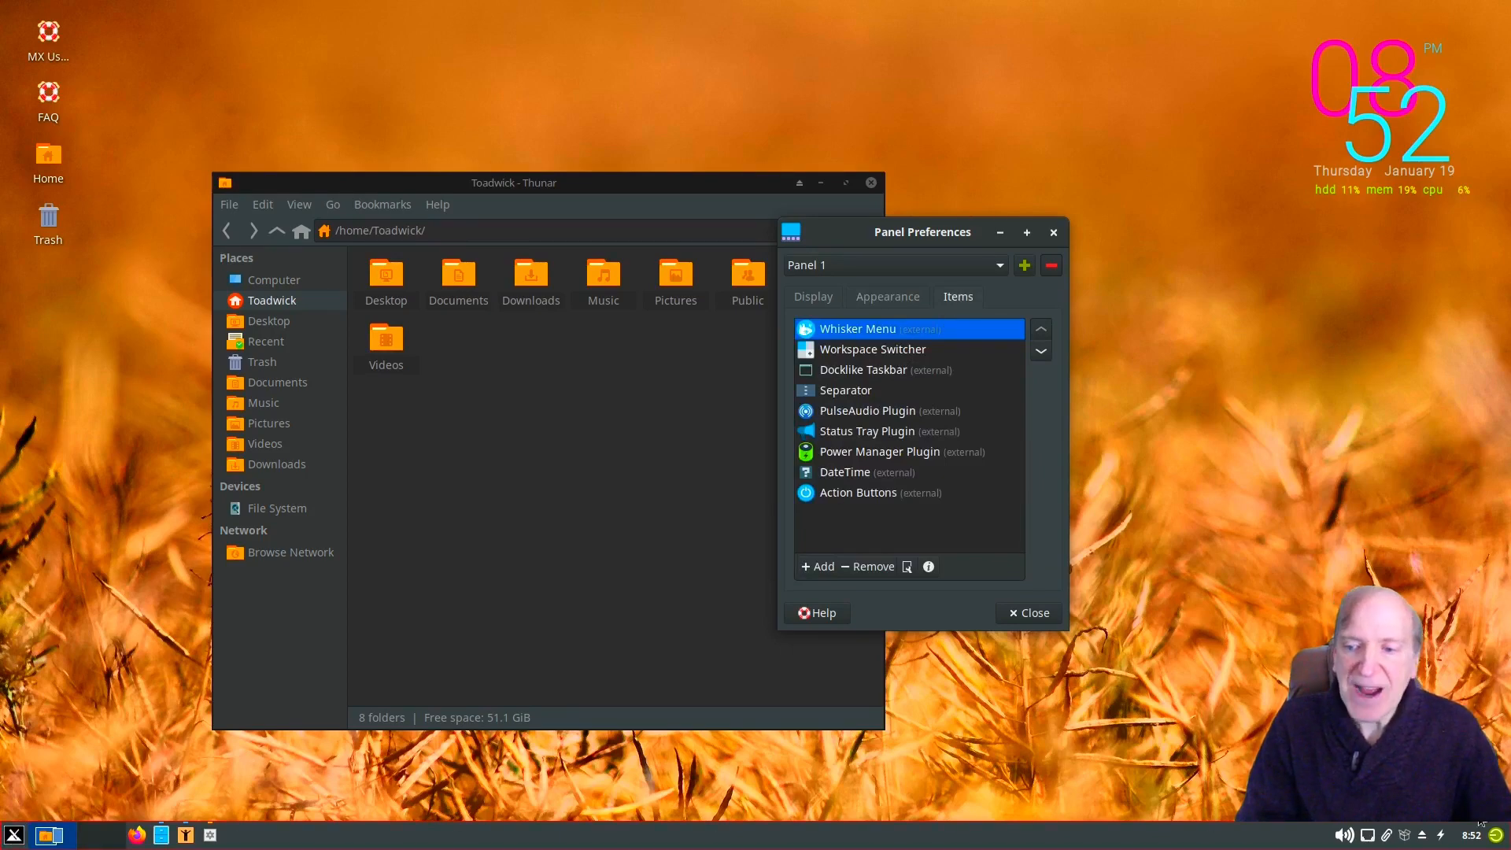
left_click(816, 568)
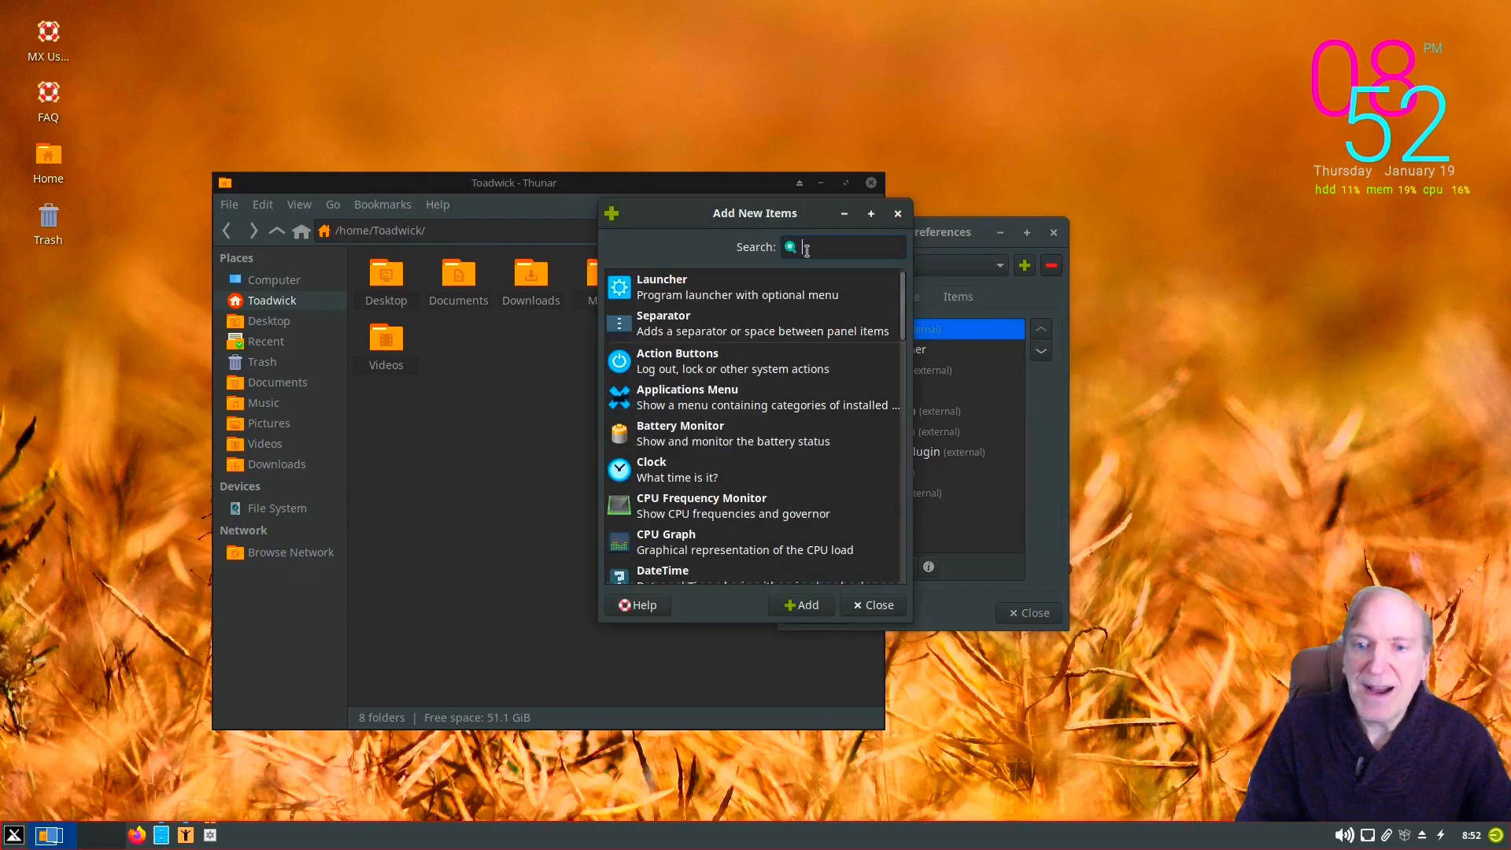
type("show")
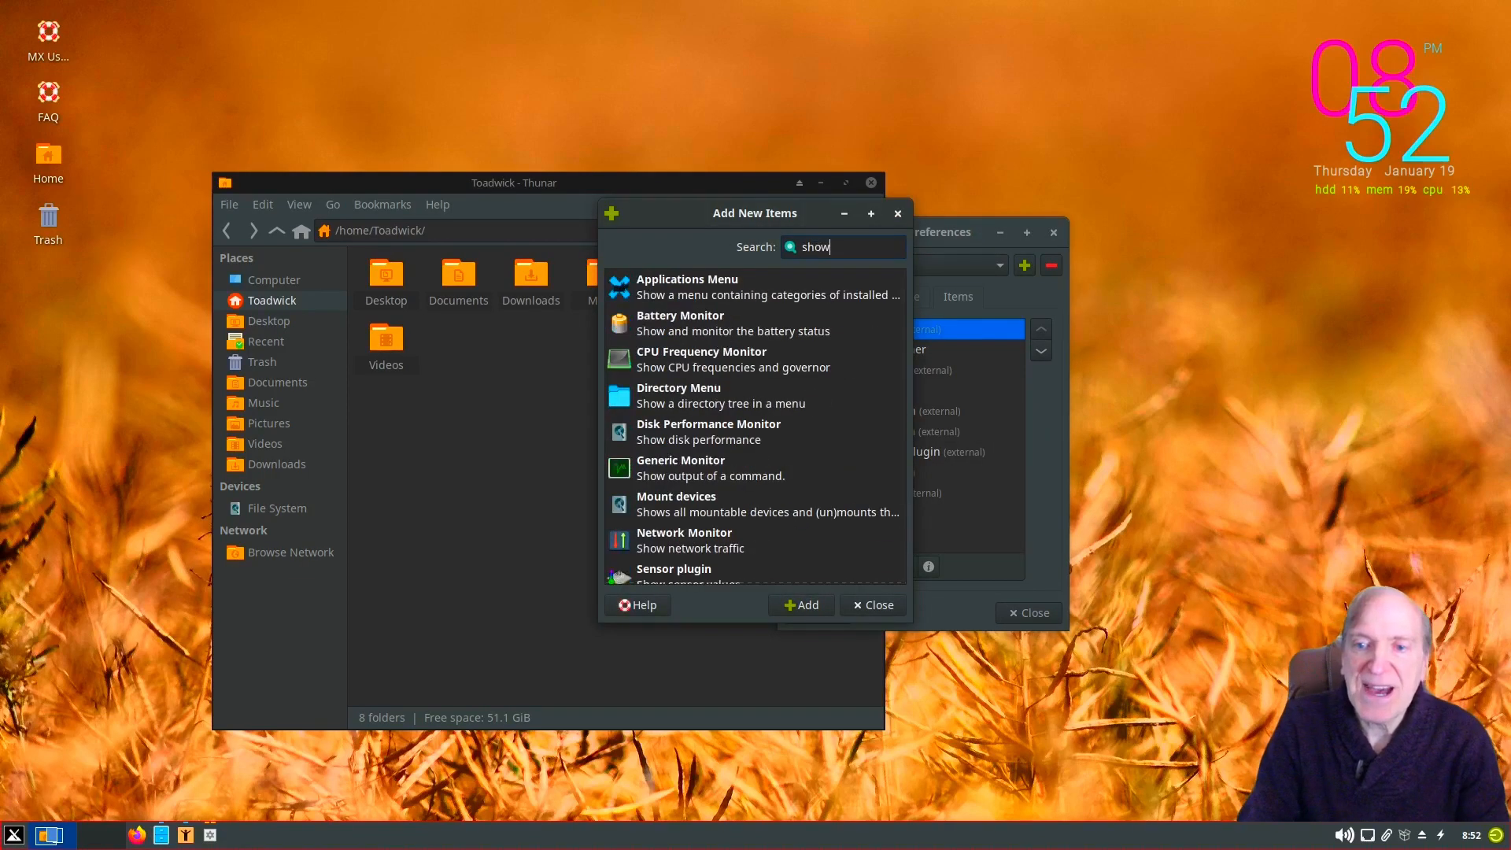
type(" des")
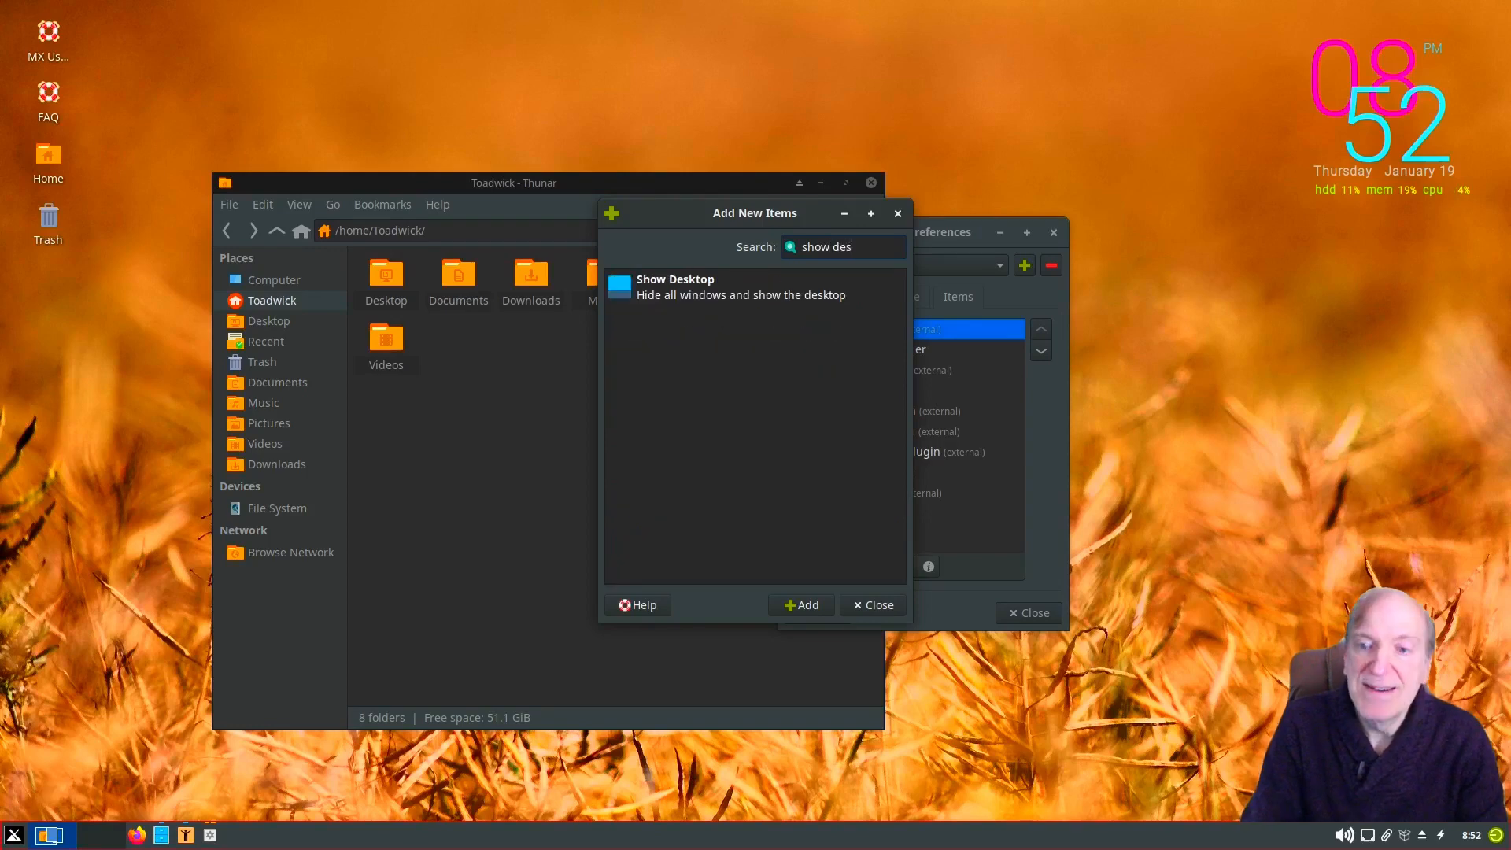
left_click(681, 289)
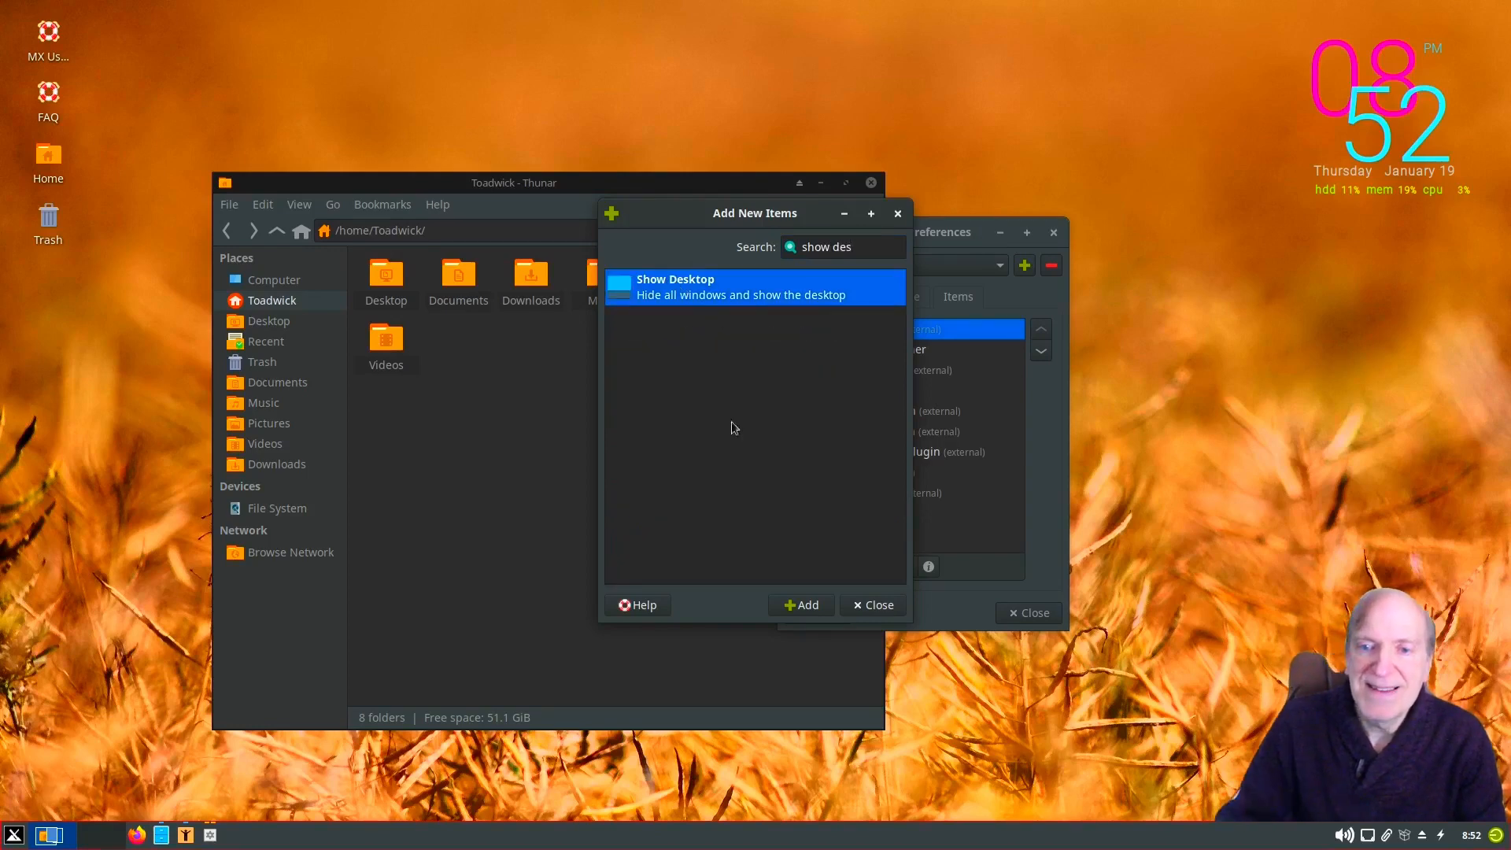
left_click(804, 606)
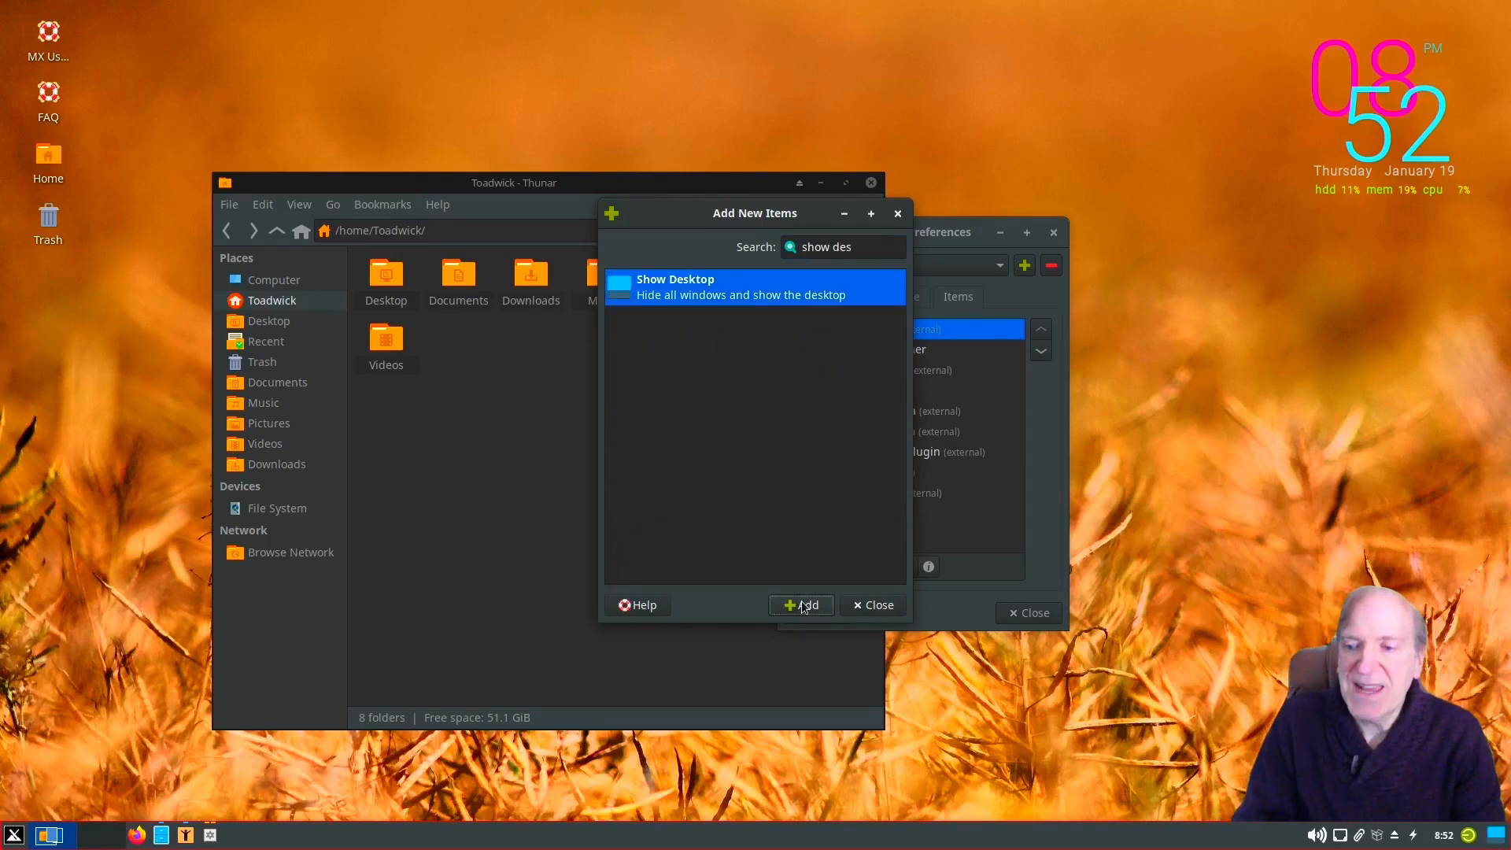
left_click(870, 606)
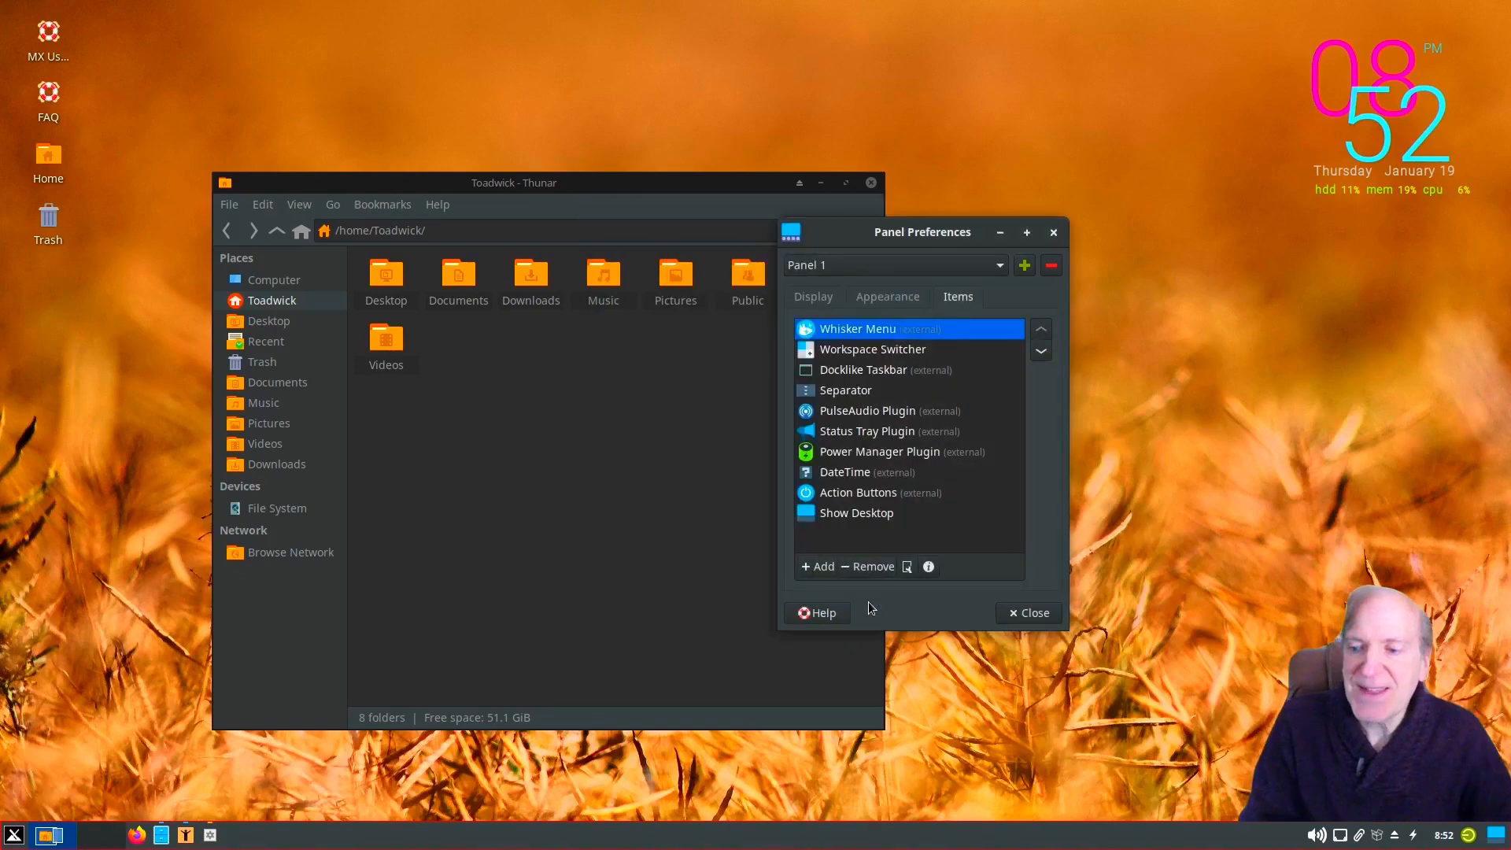
- Test Show Desktop by hiding all windows and restoring them, and close the panel preferences
left_click(856, 516)
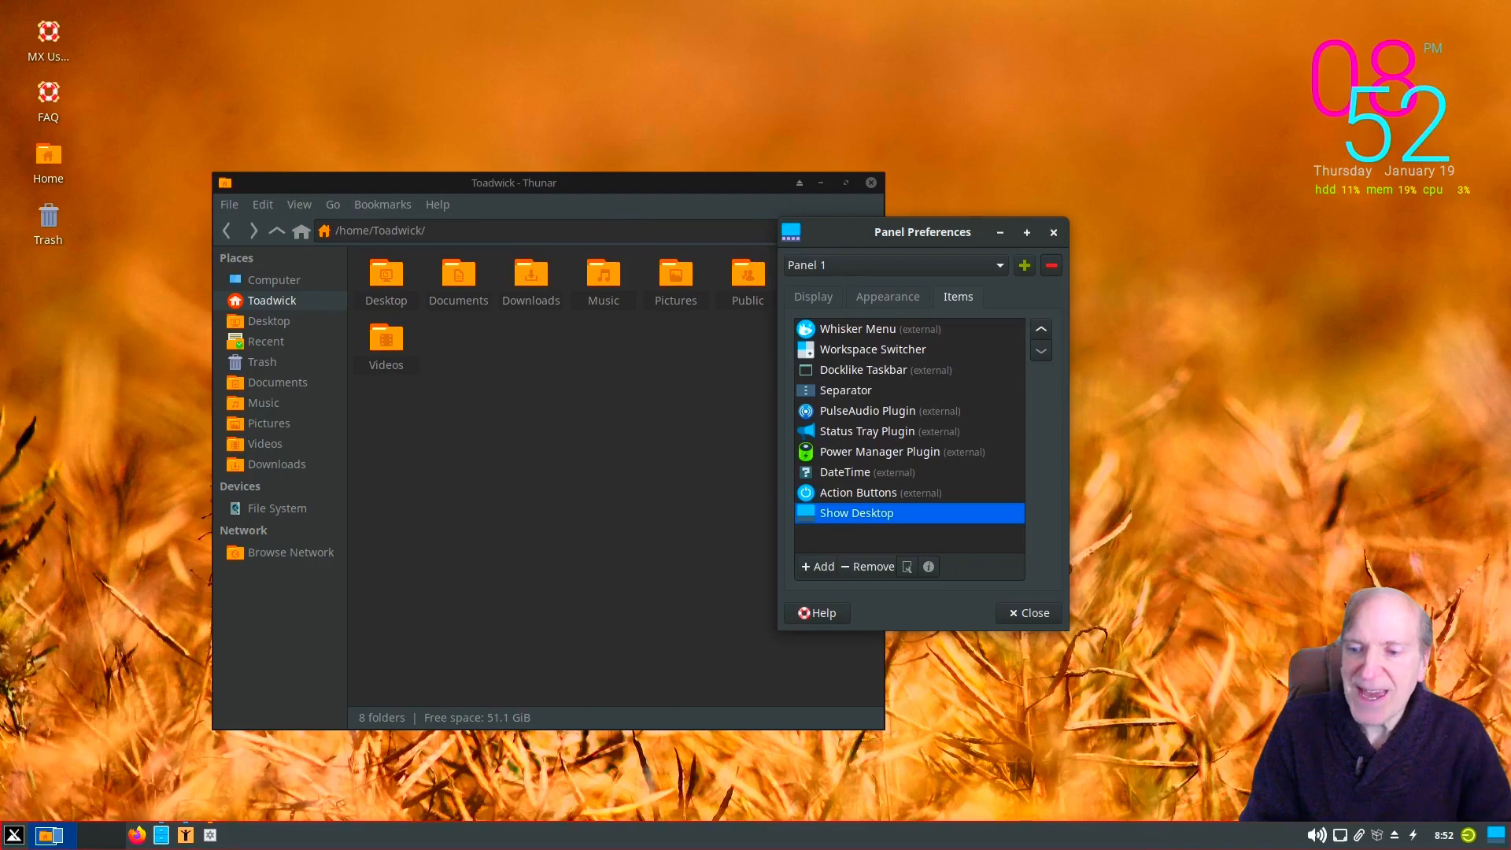
left_click(1495, 836)
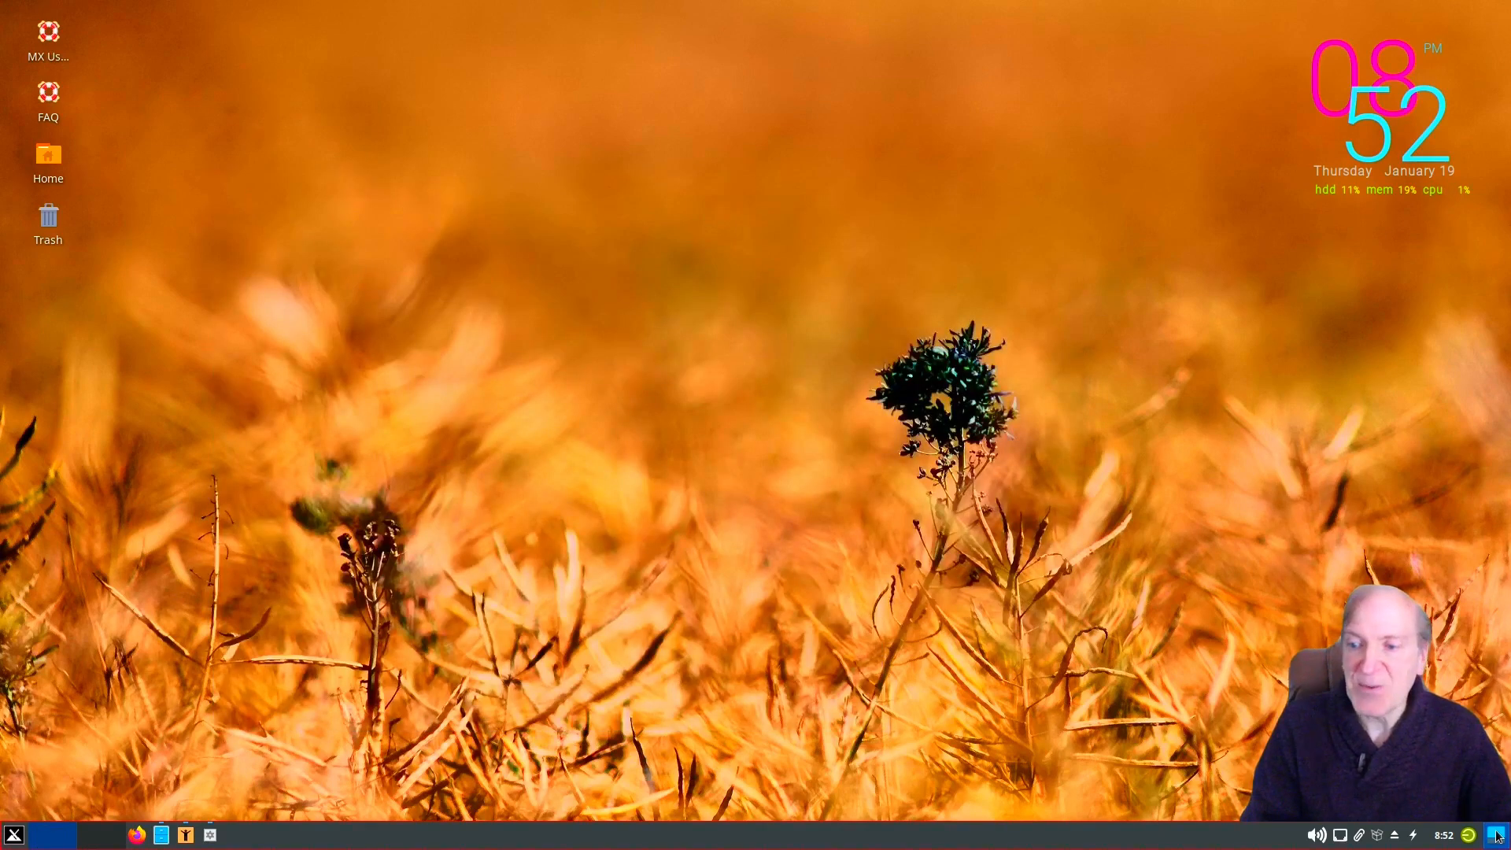
left_click(1495, 836)
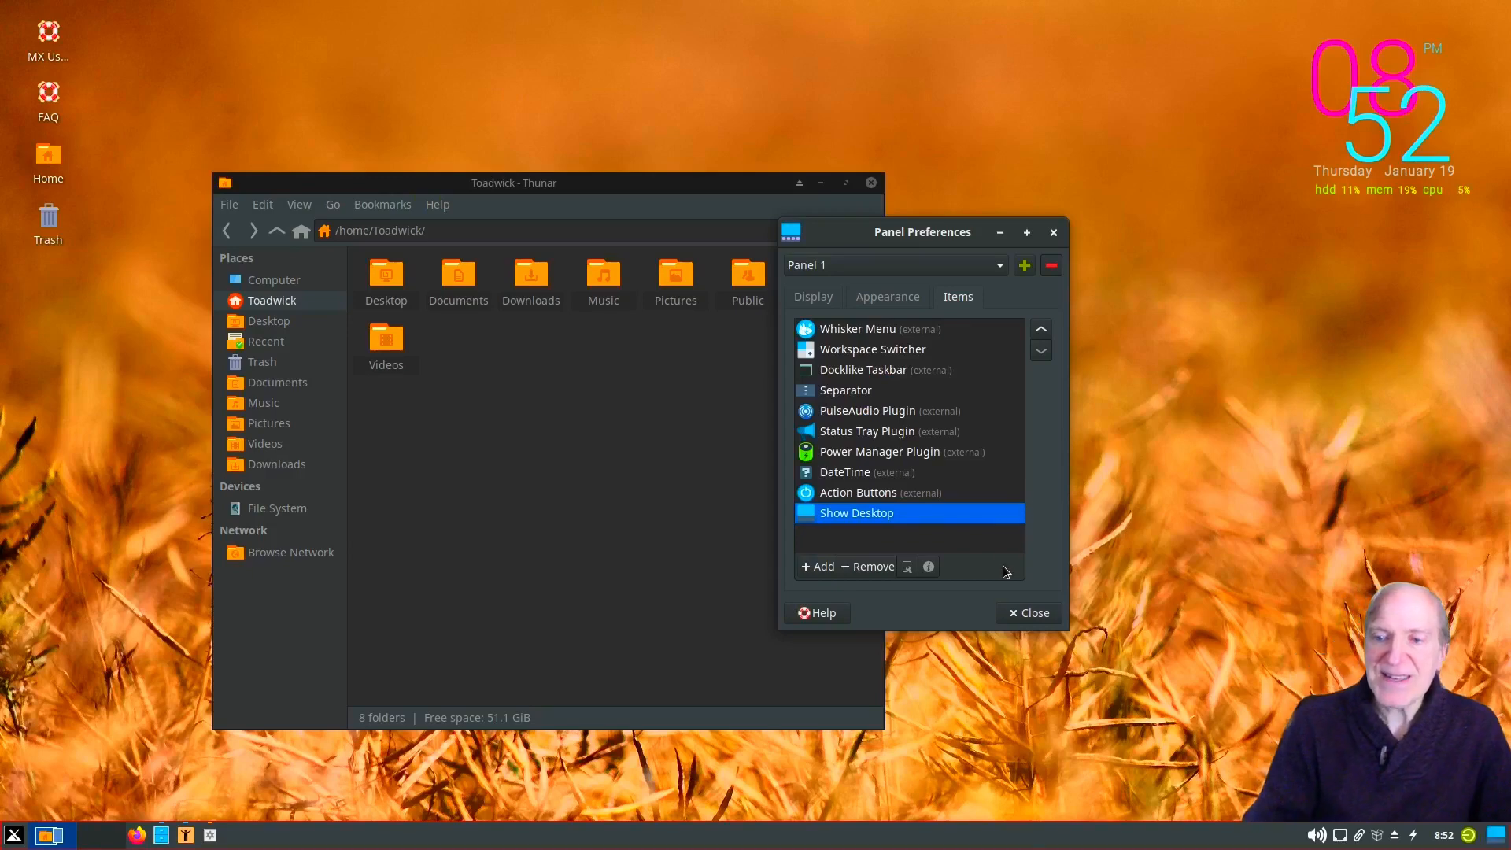
left_click(1026, 613)
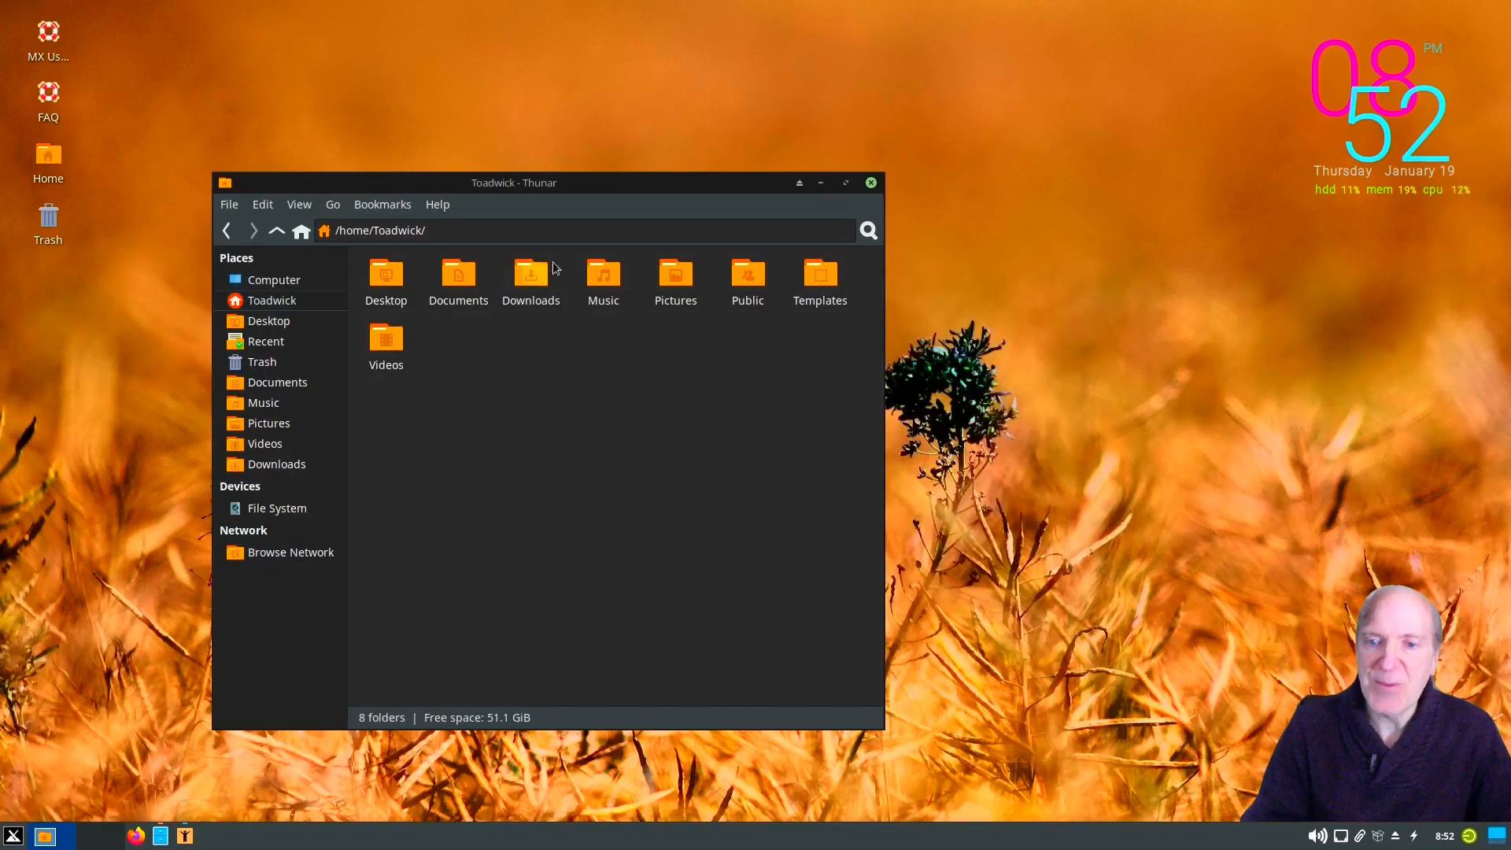
- Hide the Conky desktop clock with Conky Toggle from the System category and show it again
left_click(13, 836)
left_click(46, 740)
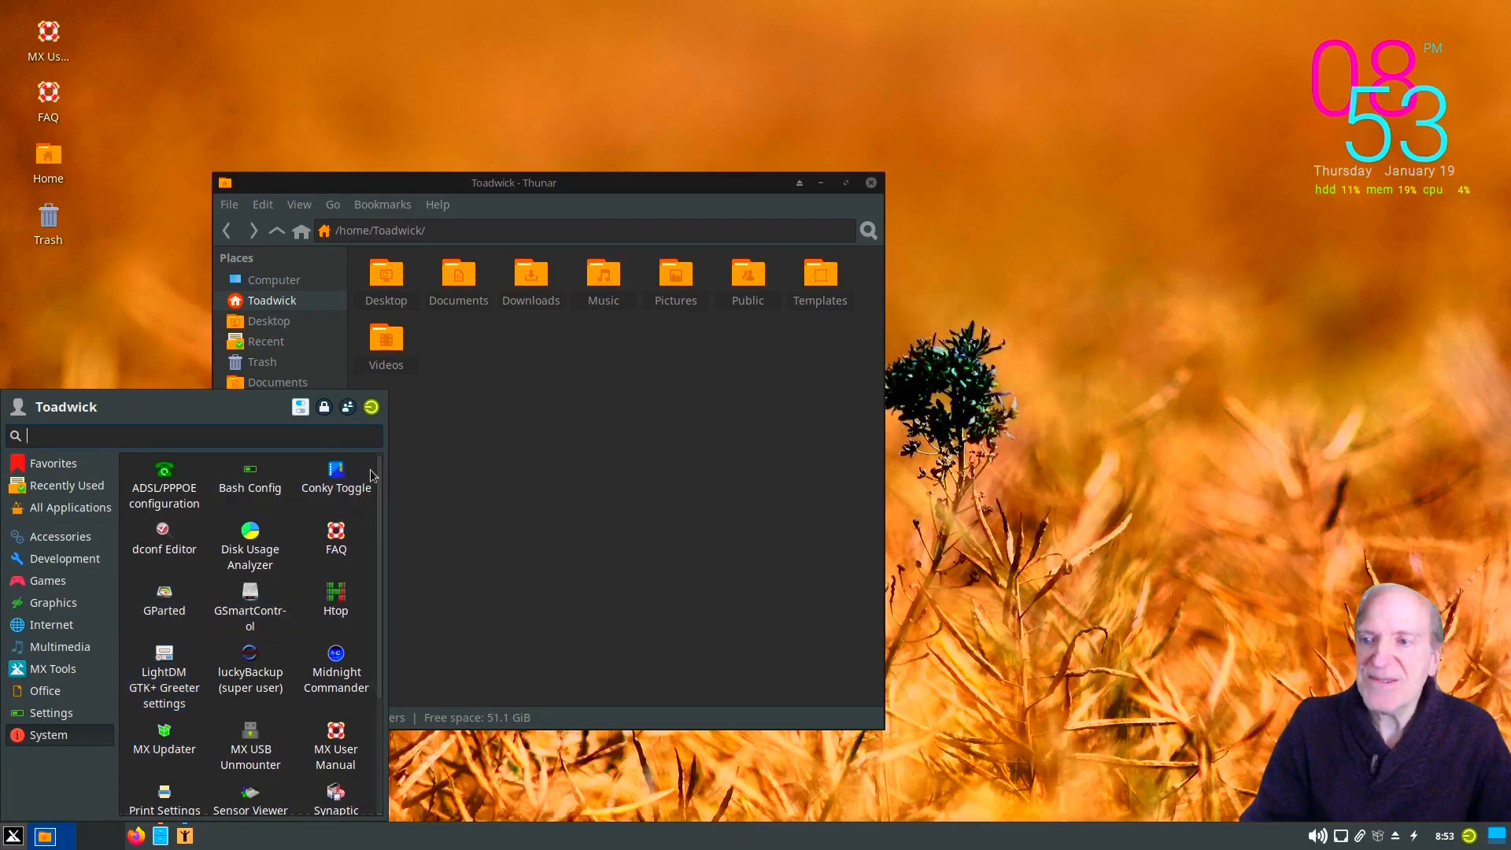
left_click(343, 478)
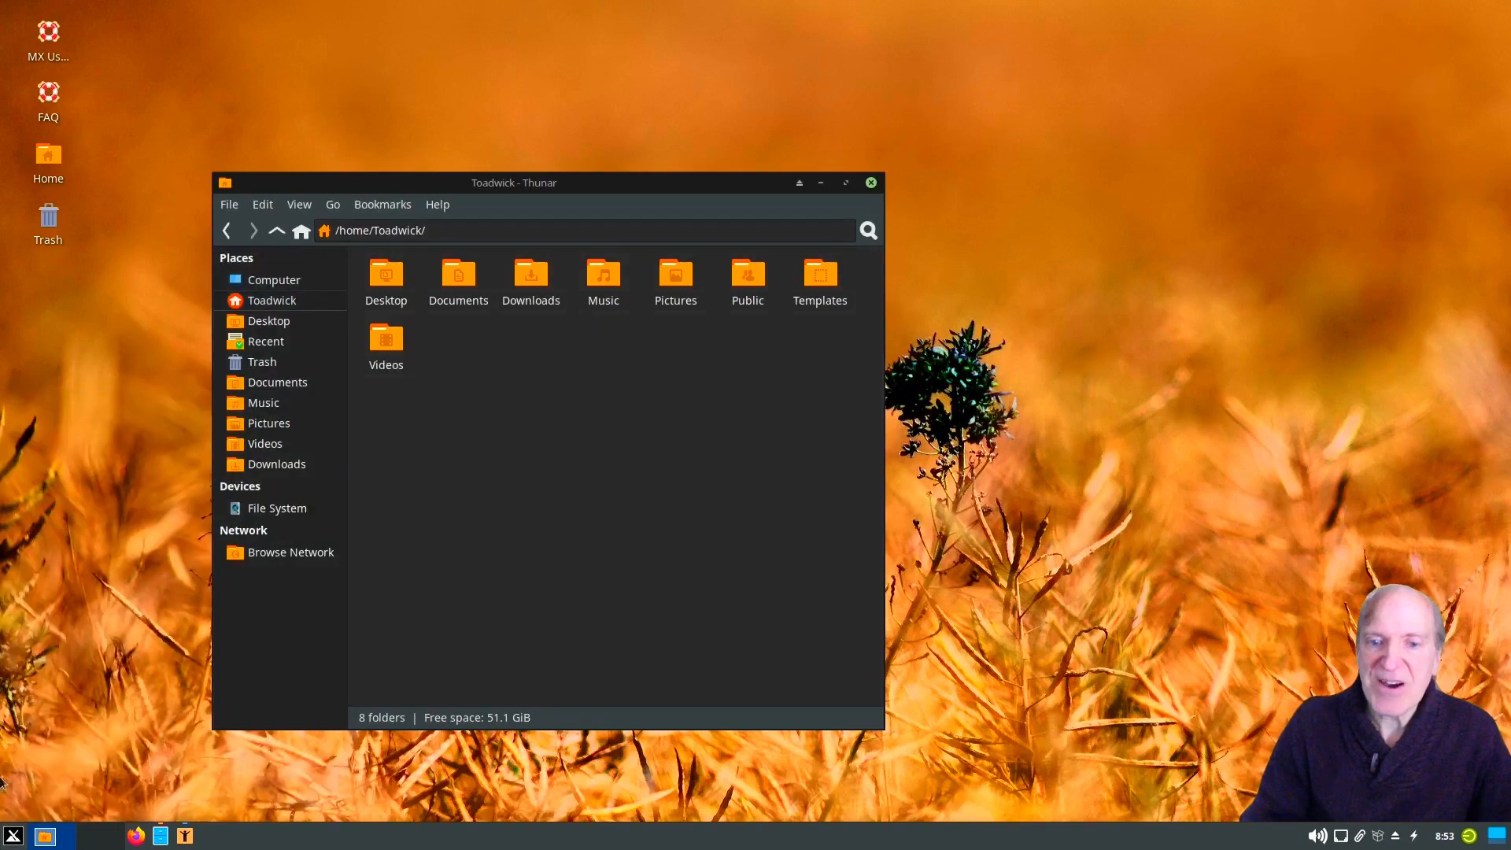
left_click(15, 837)
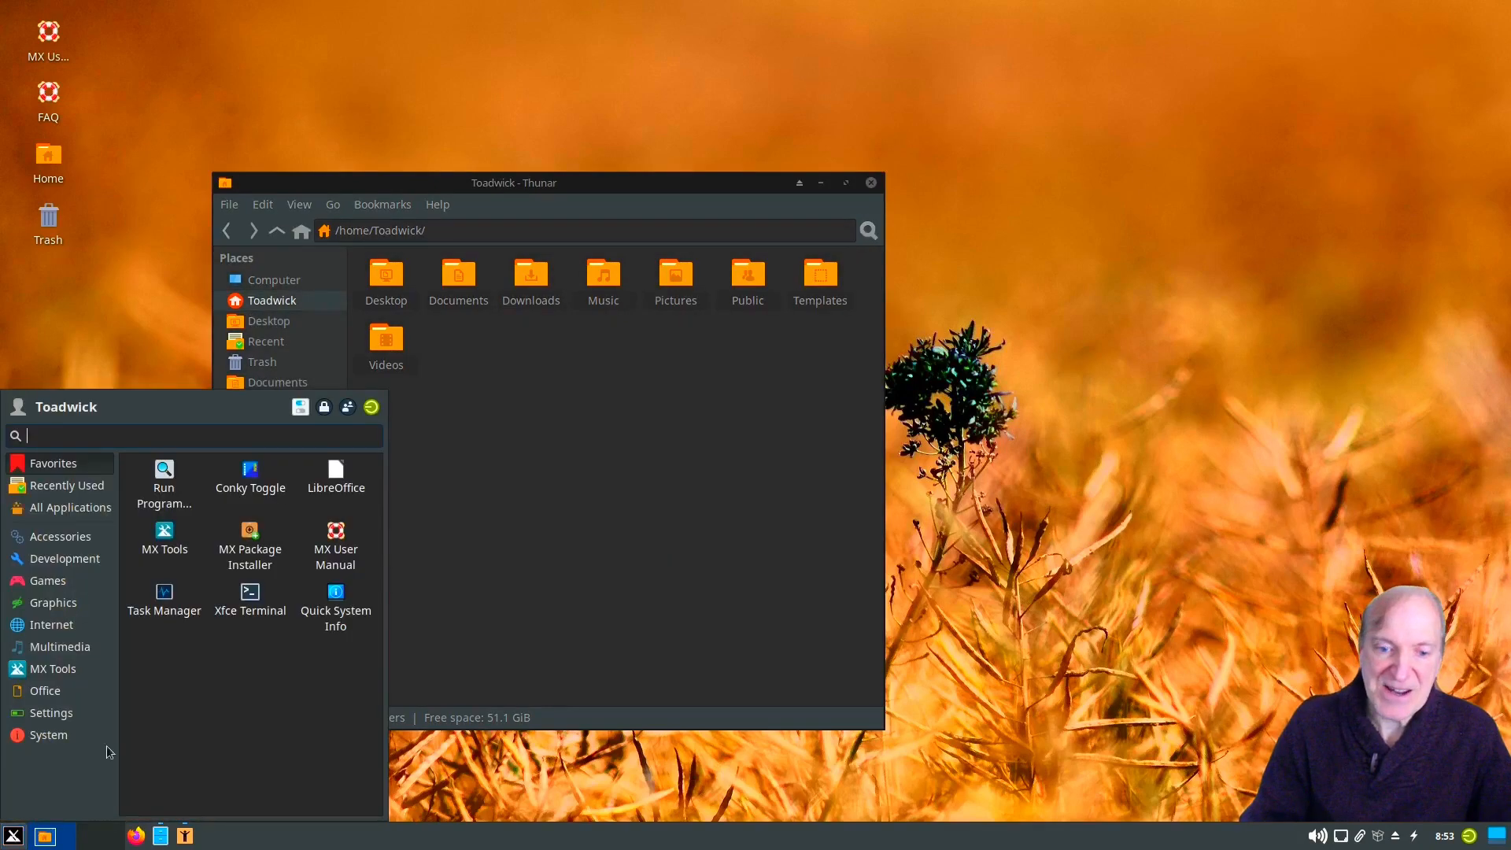
left_click(52, 738)
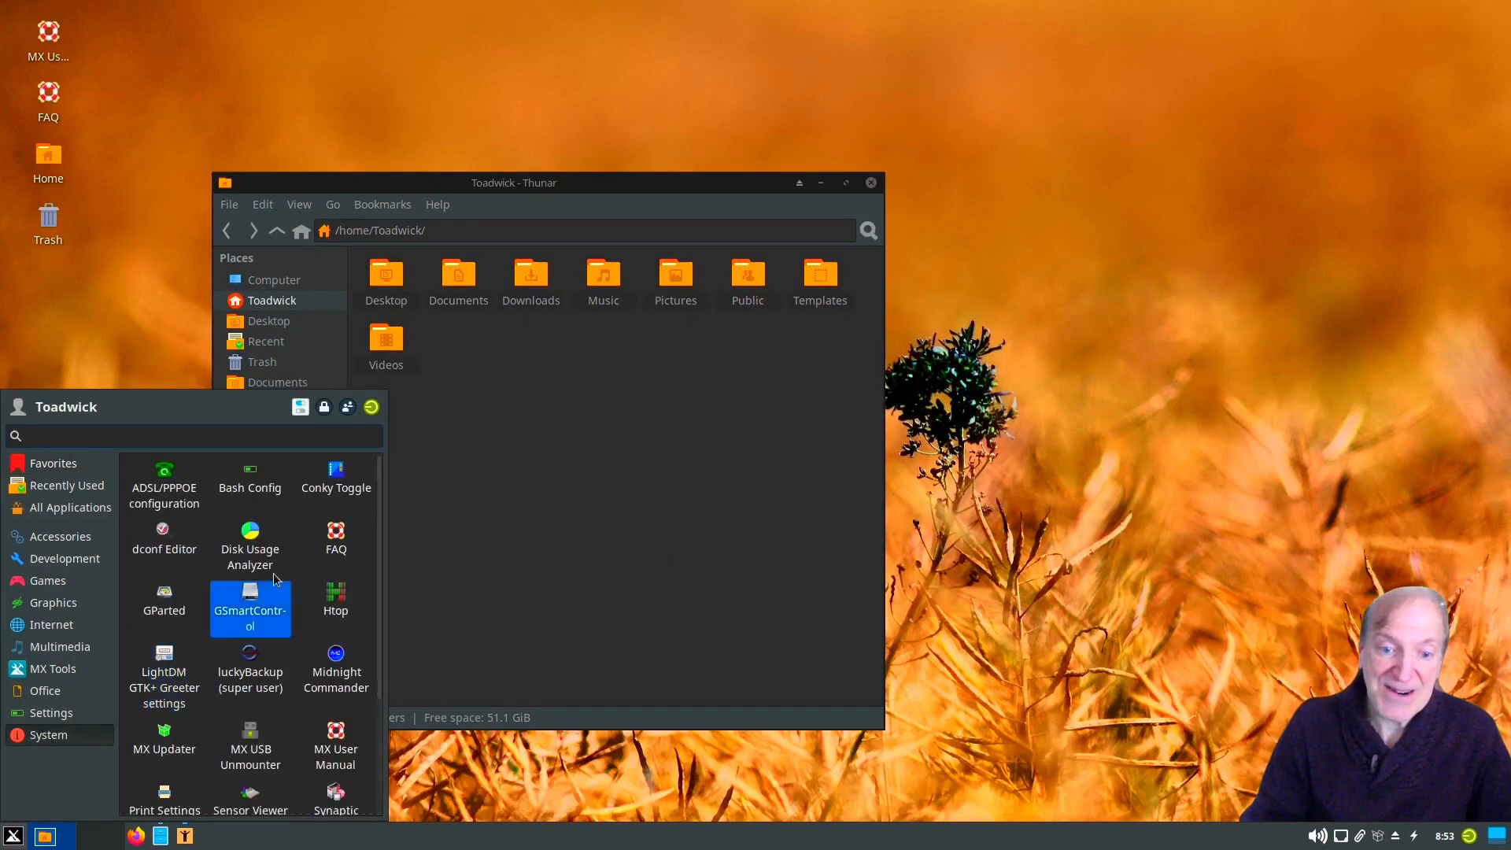
left_click(329, 483)
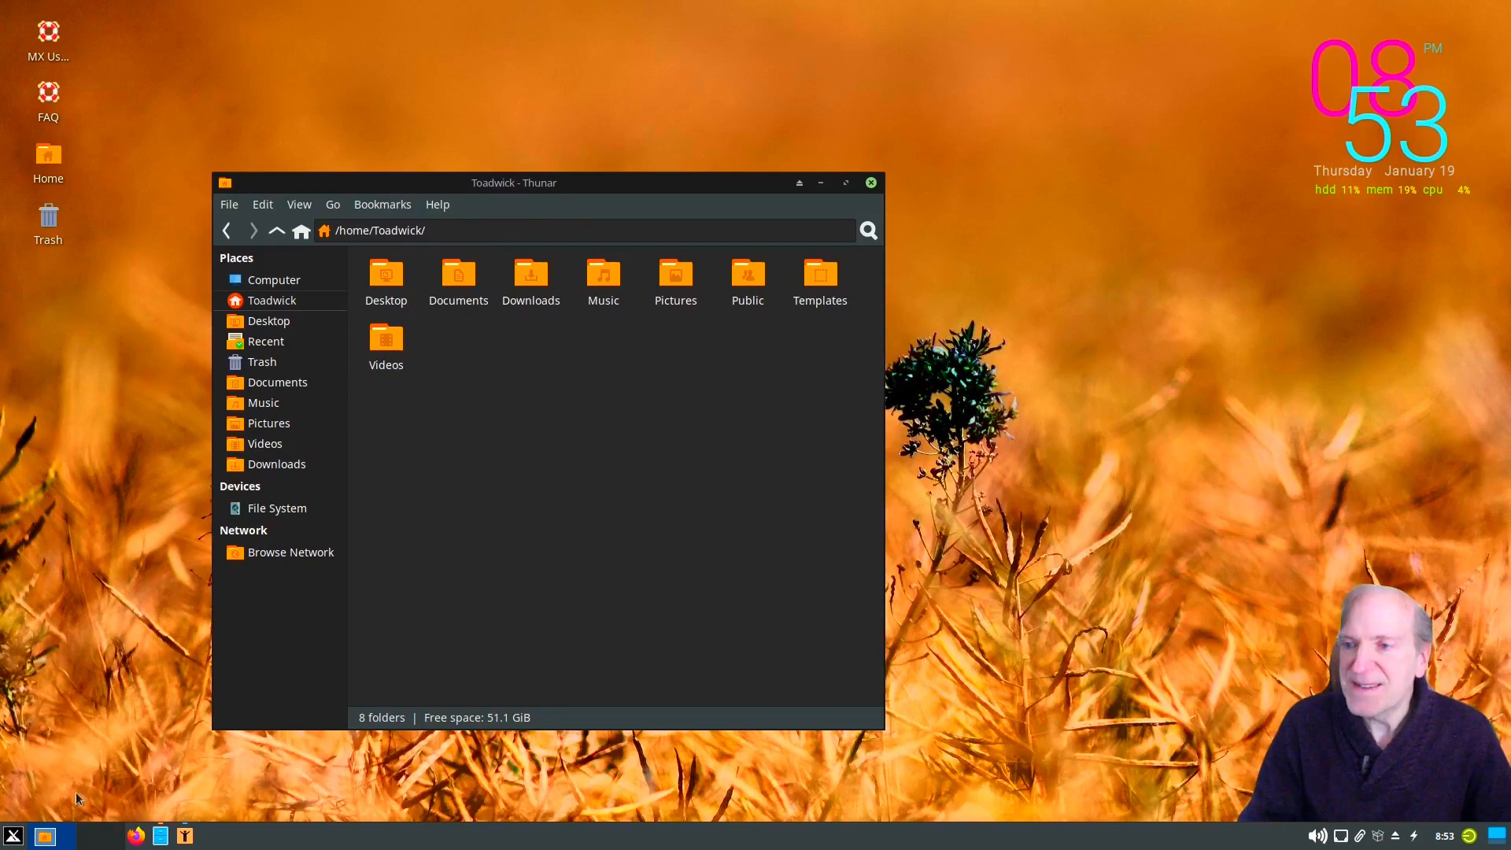
- Open Htop from the System category, move its window fully into view to examine the processes, and close it
left_click(12, 837)
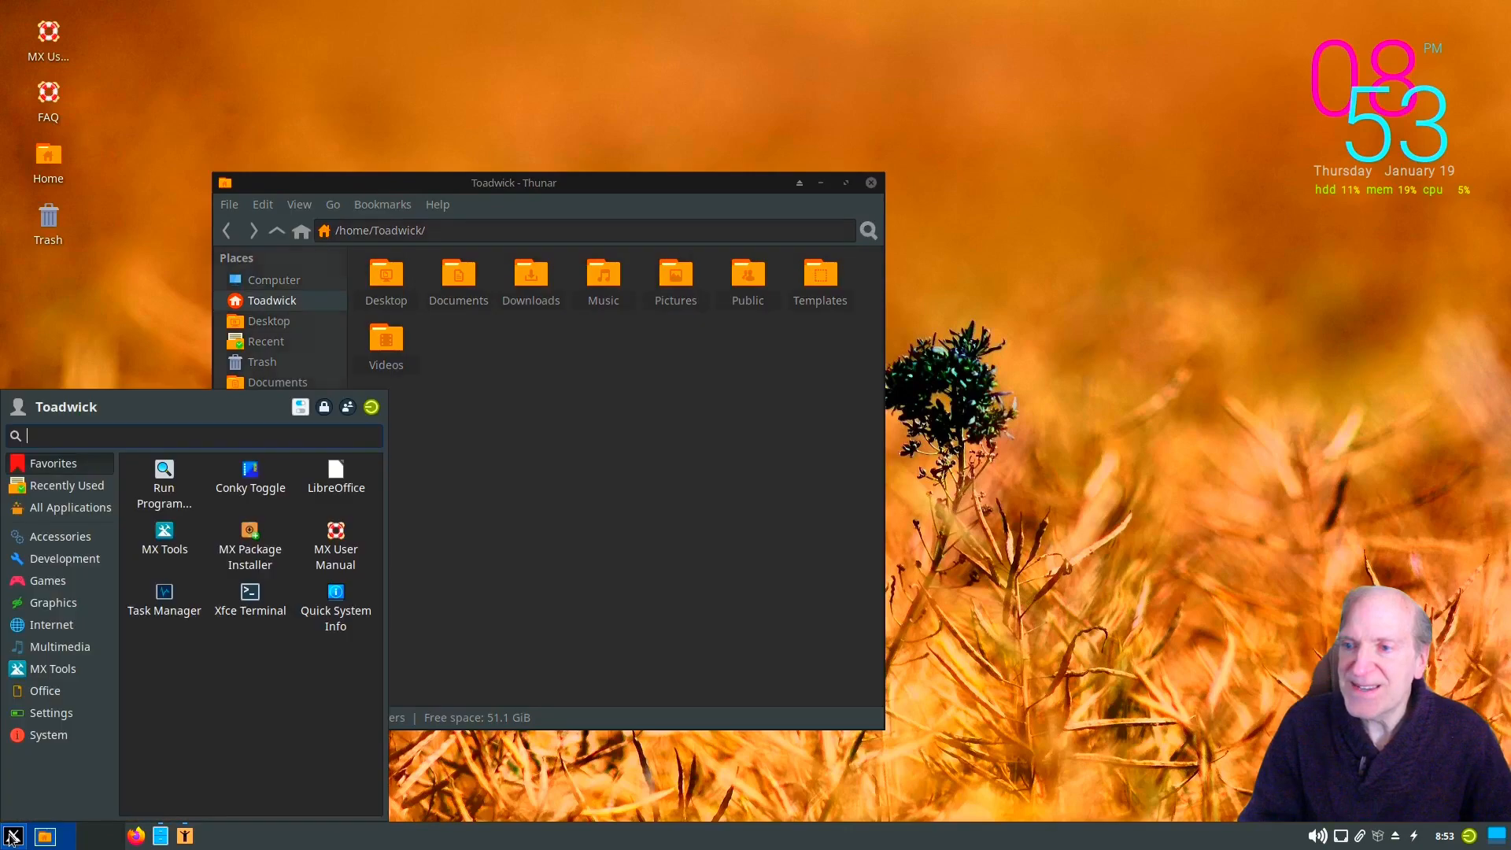
left_click(48, 735)
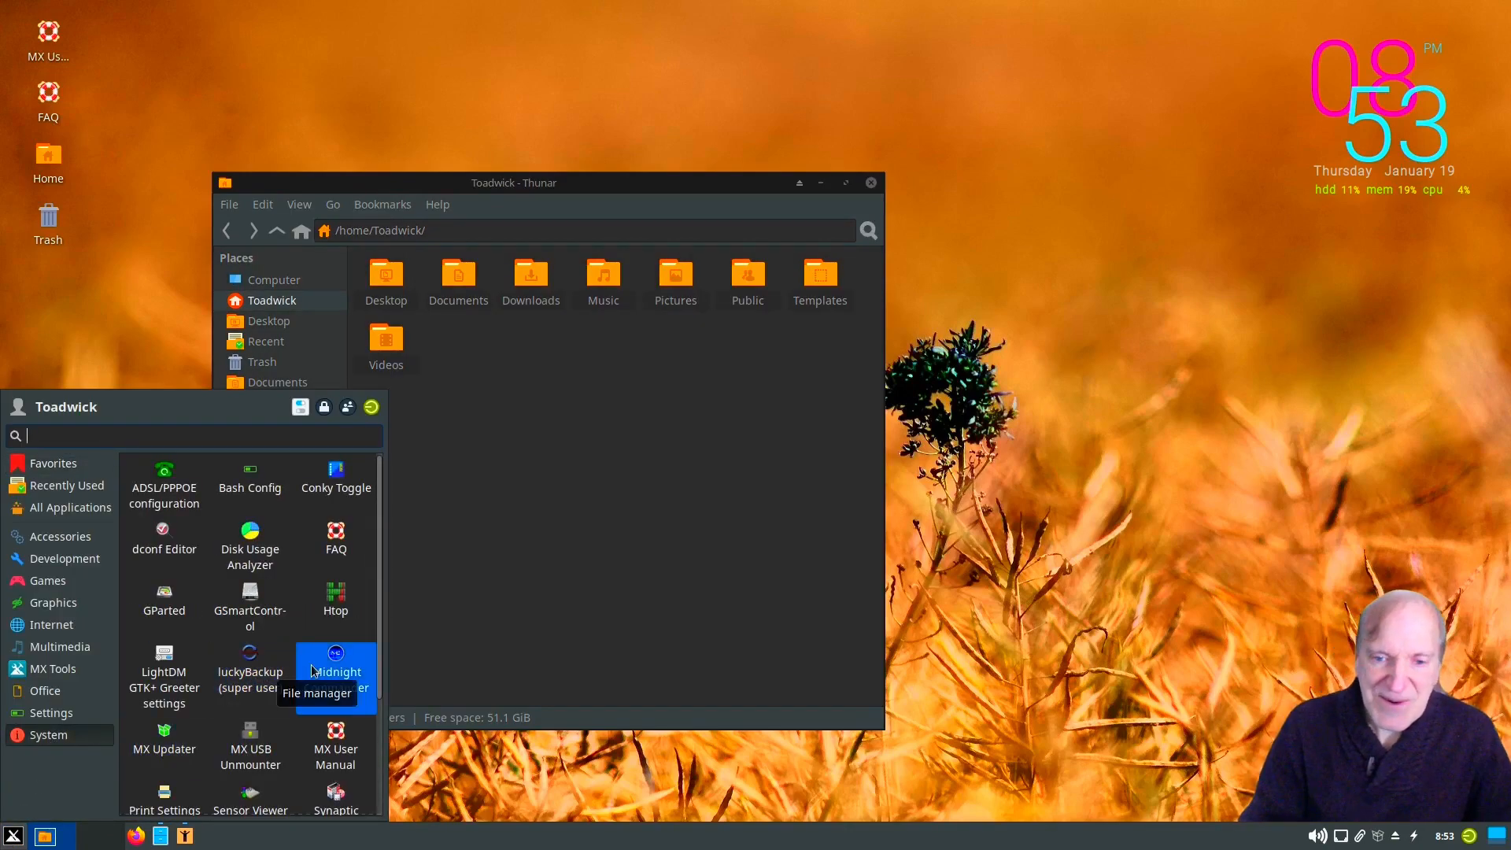
left_click(330, 604)
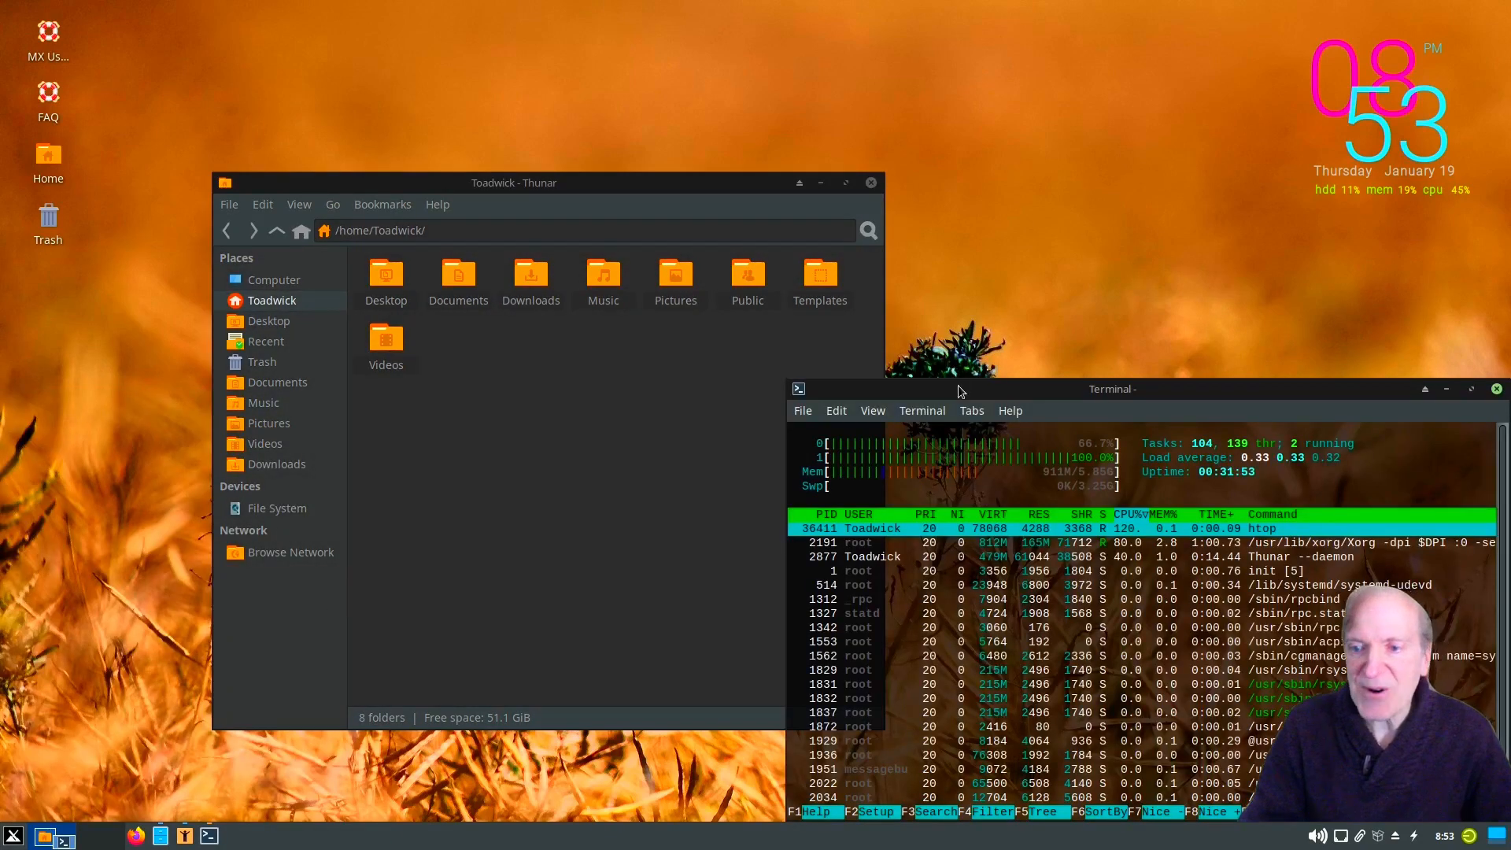
left_click_drag(957, 385, 794, 255)
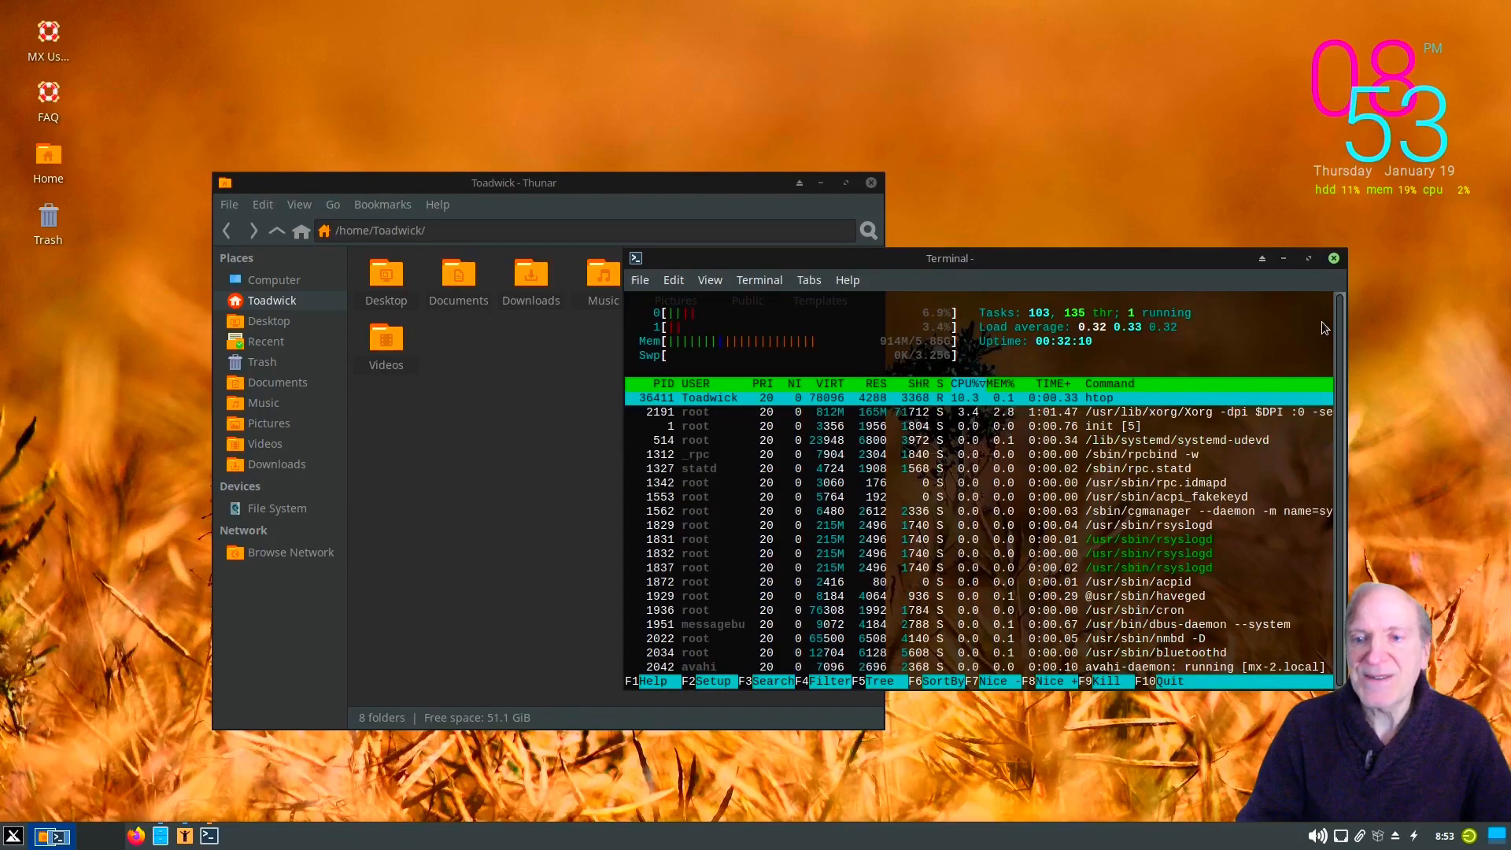
left_click(1333, 259)
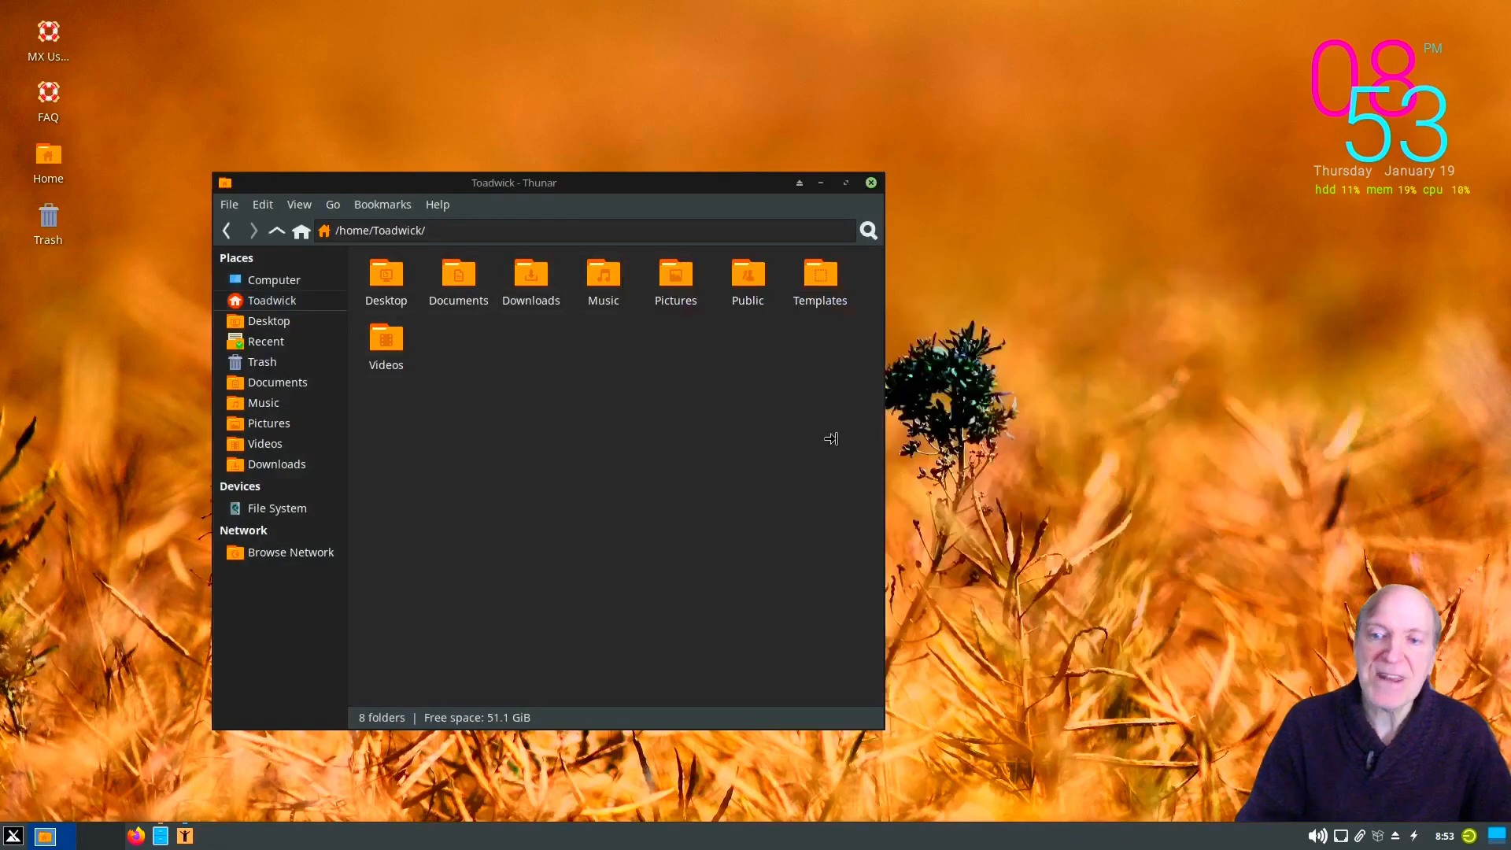
- Open About Me from the settings manager, look at choosing a profile photo, cancel without changes and close the settings
left_click(15, 841)
left_click(61, 736)
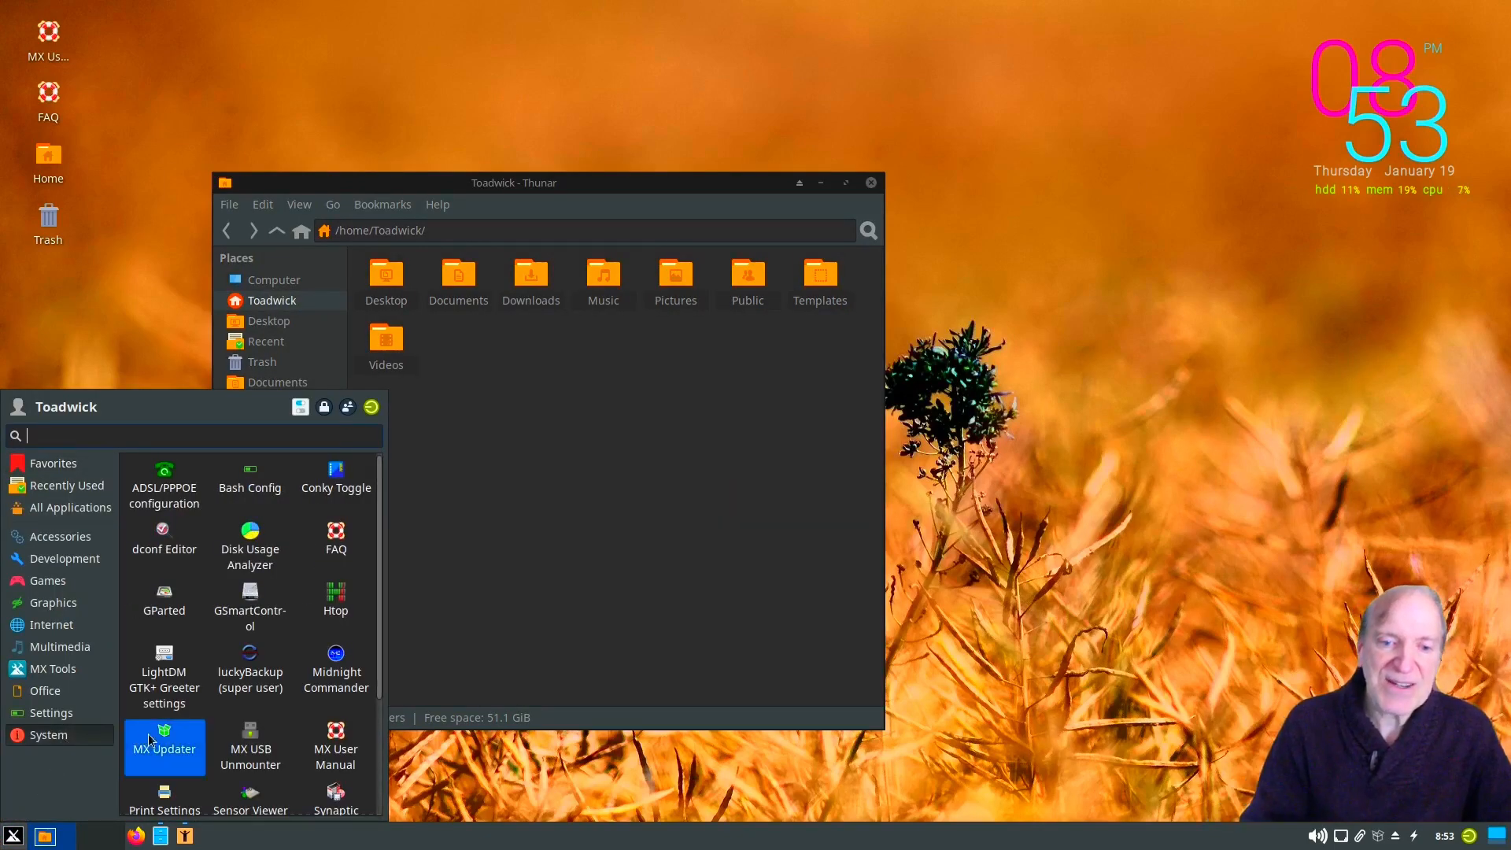
left_click(300, 406)
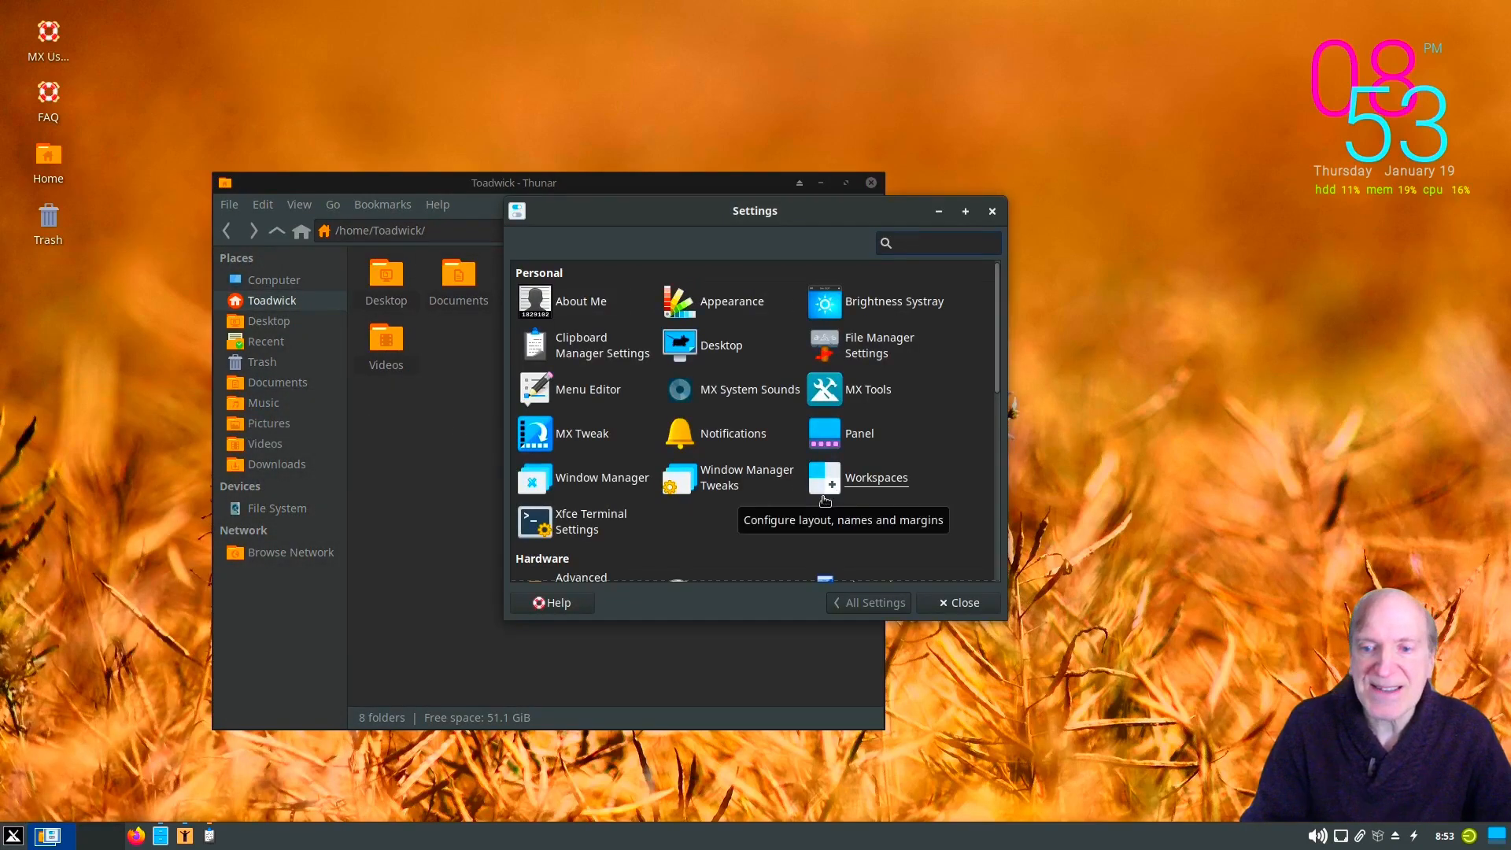
left_click(584, 299)
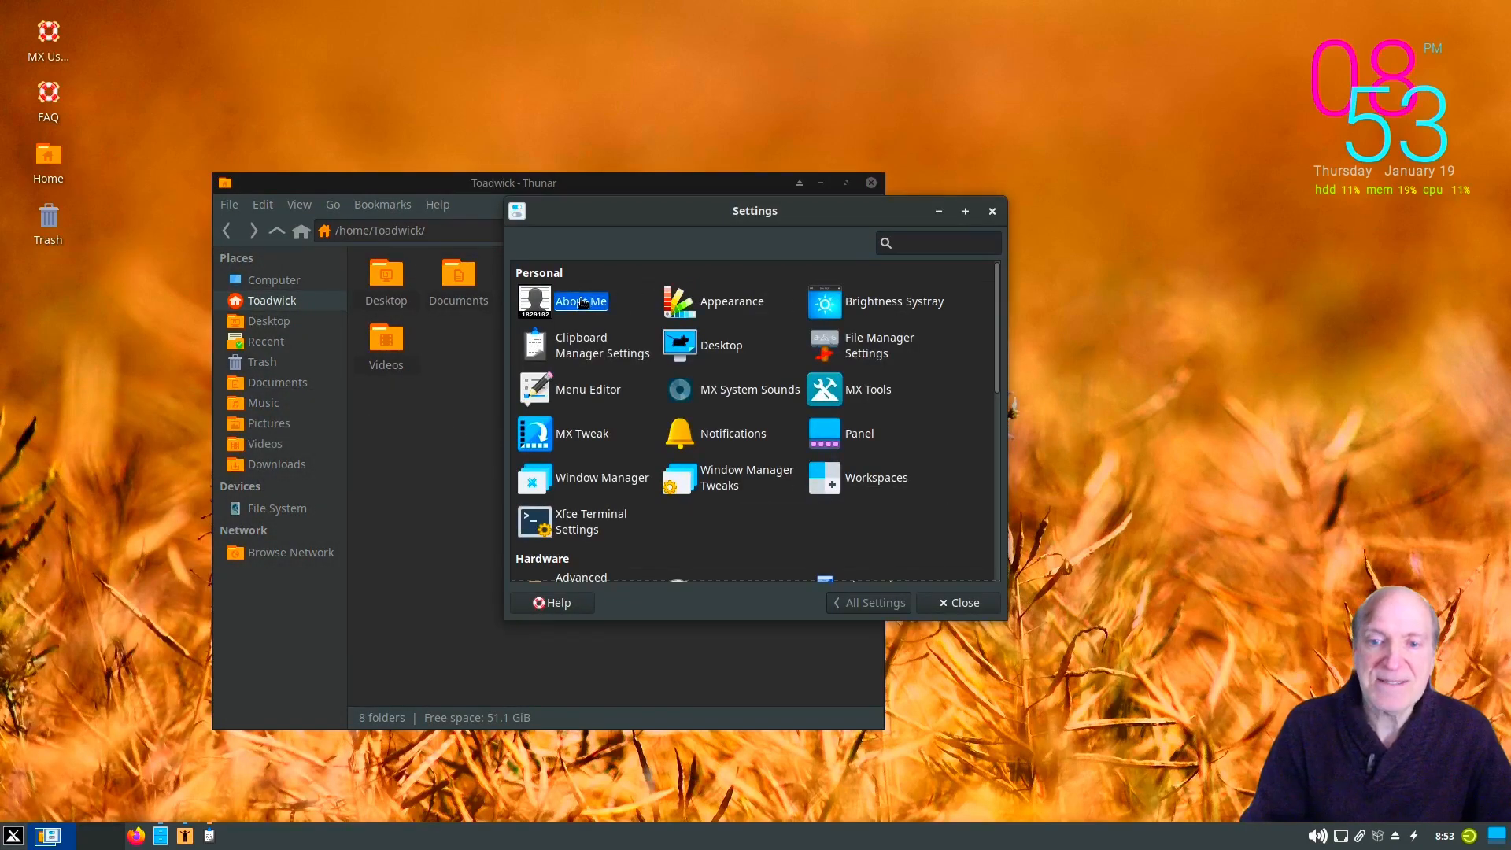
left_click(589, 387)
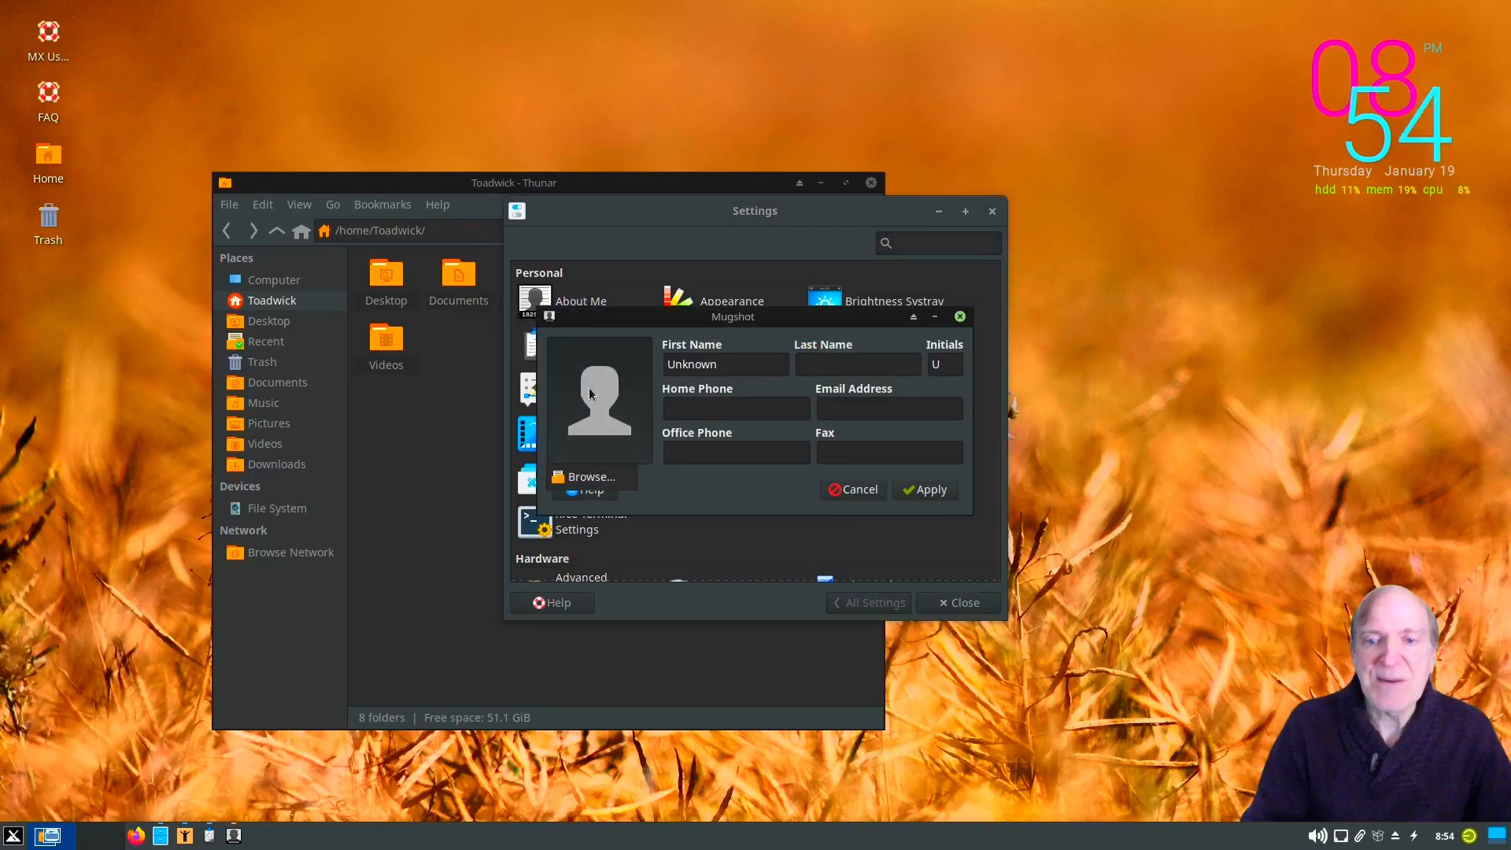
left_click(582, 478)
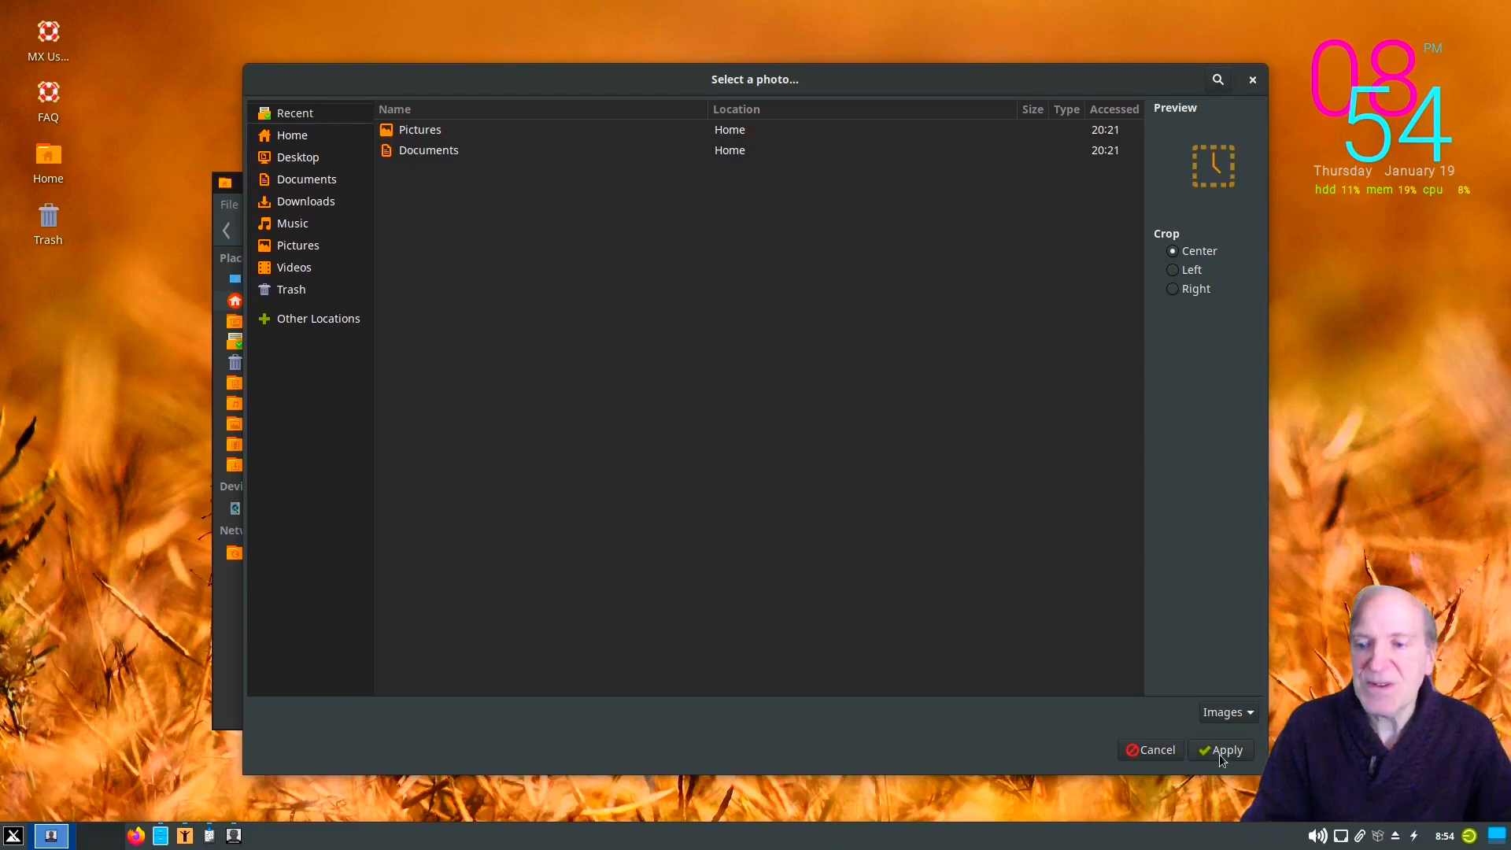
left_click(1154, 752)
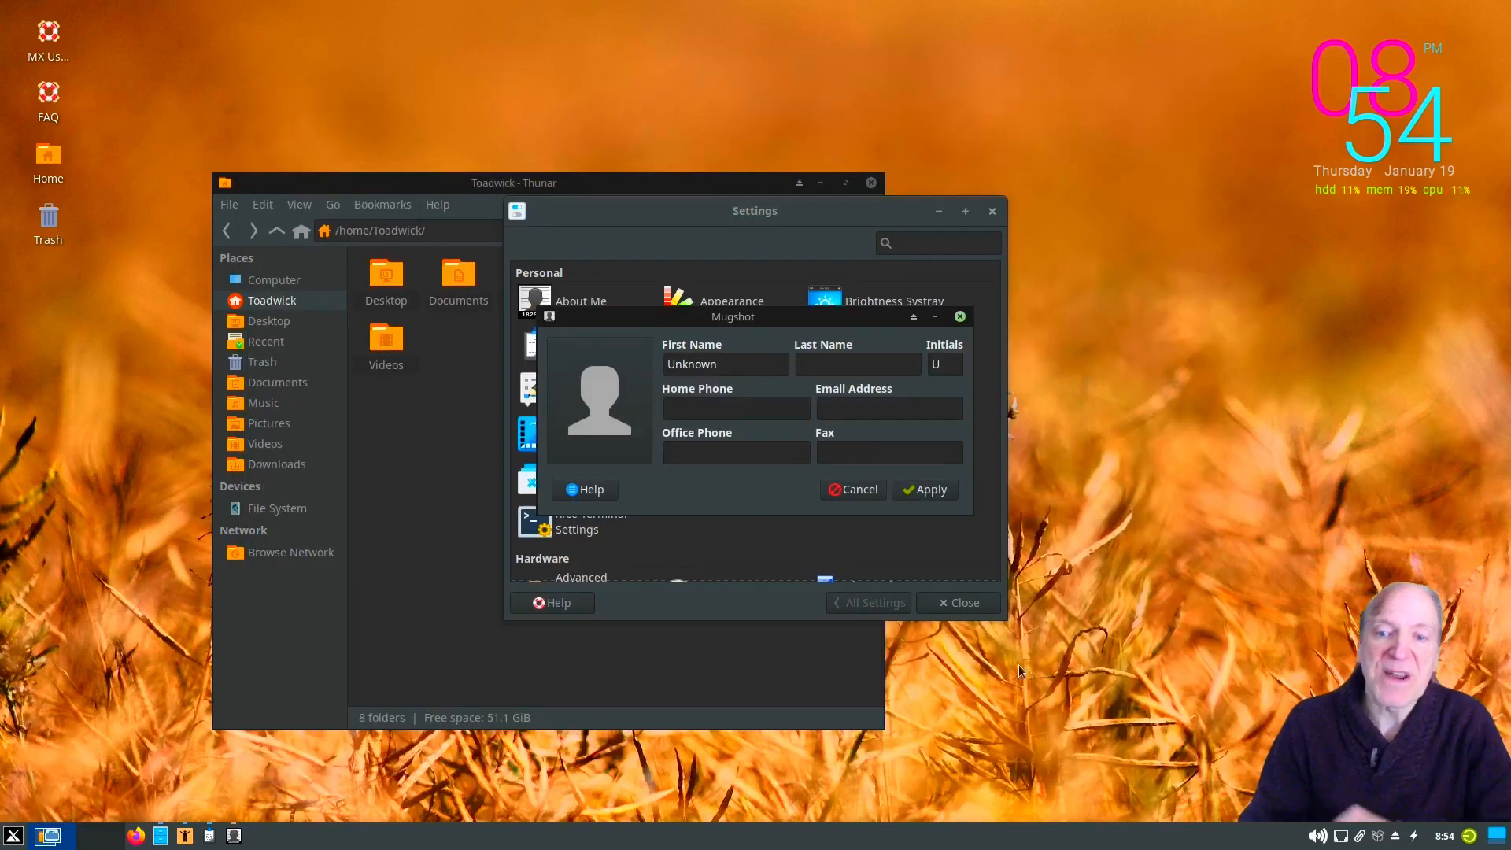
left_click(829, 488)
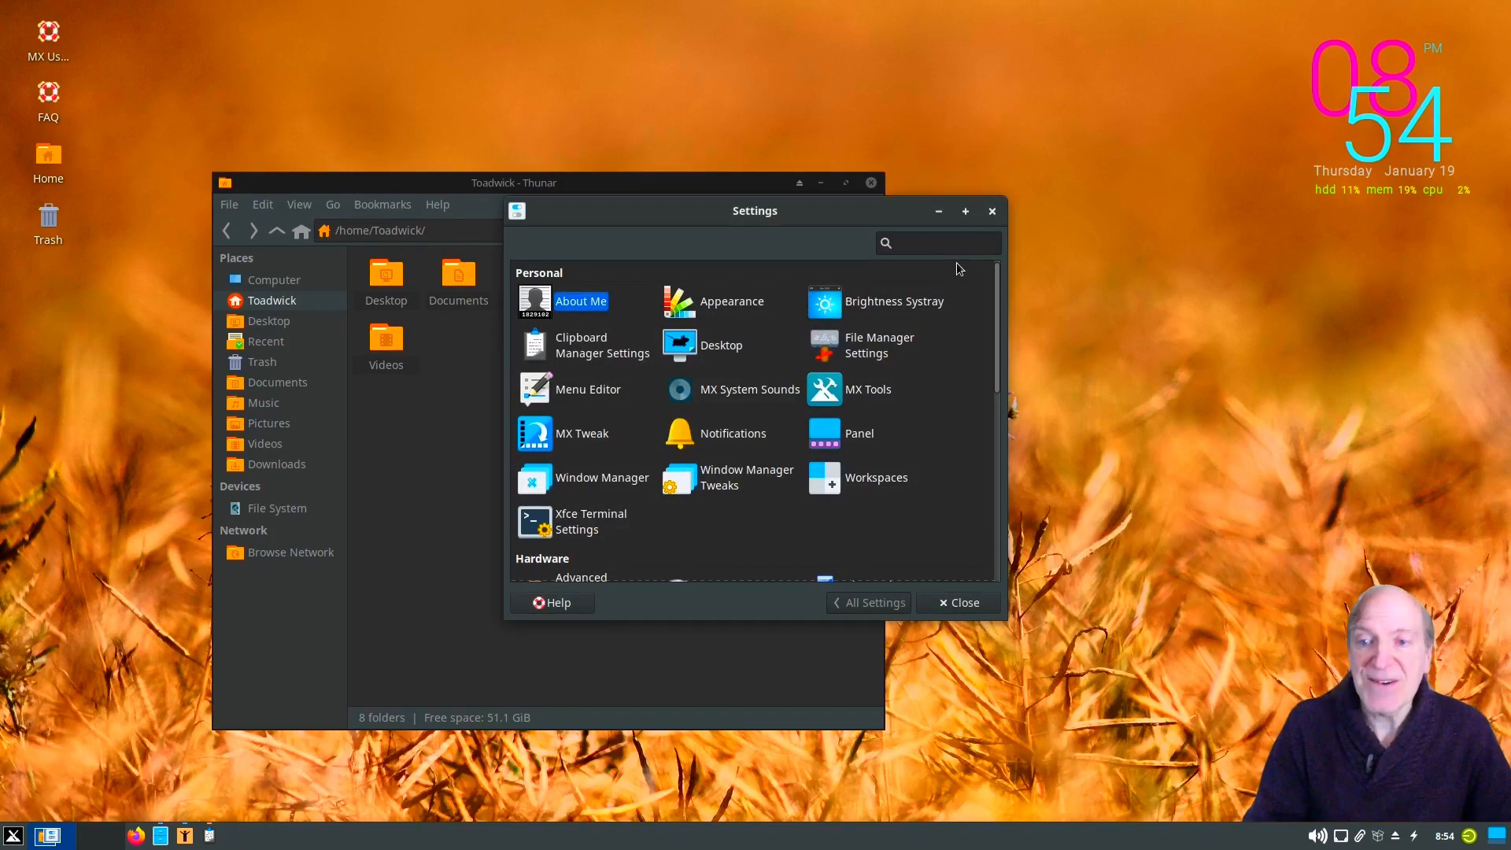
left_click(993, 211)
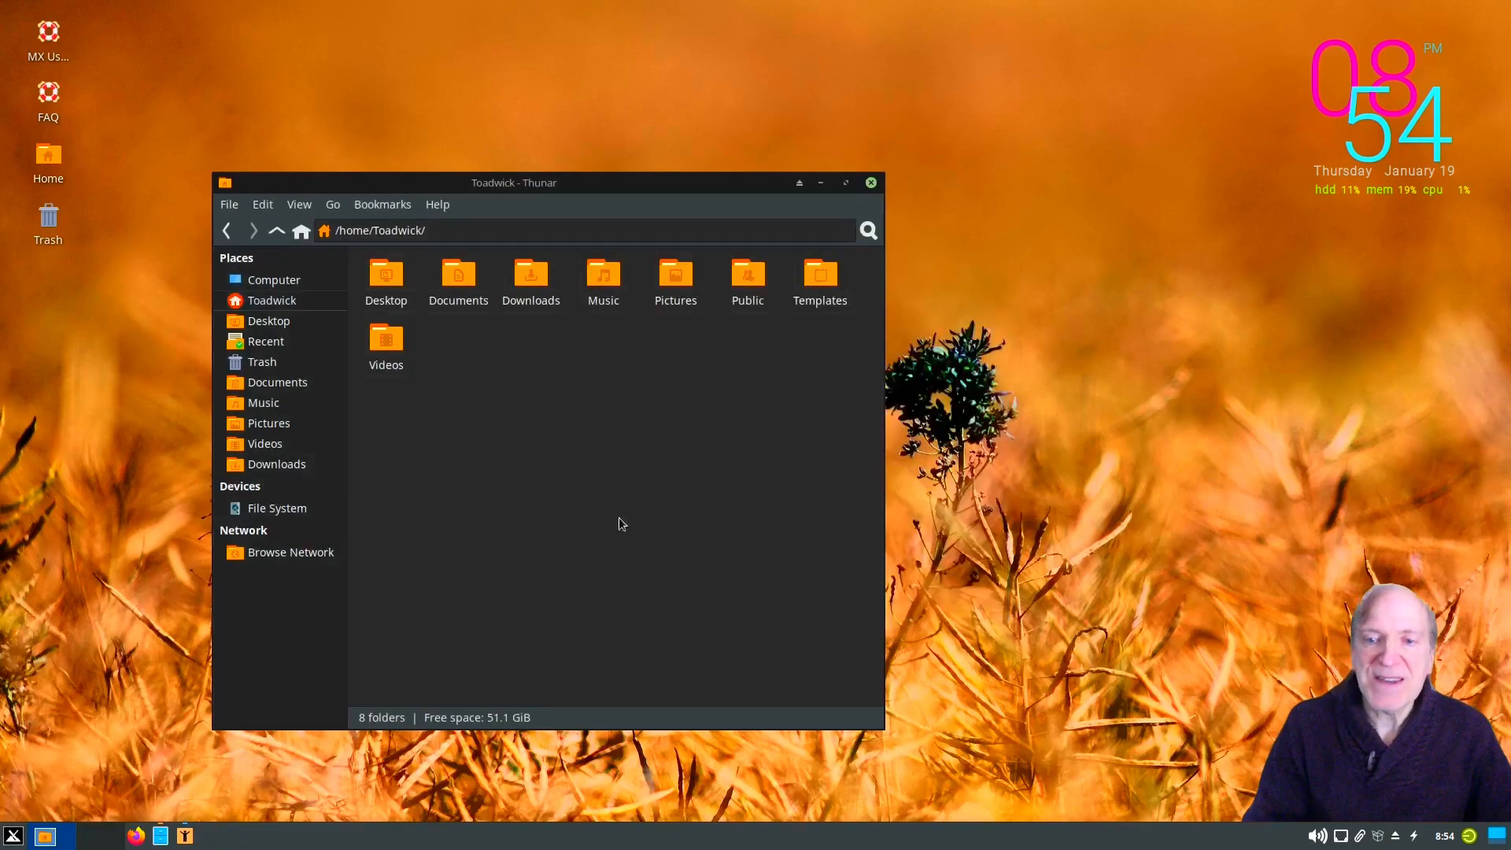
- Open Synaptic Package Manager from the System category and authenticate with the account password
left_click(14, 836)
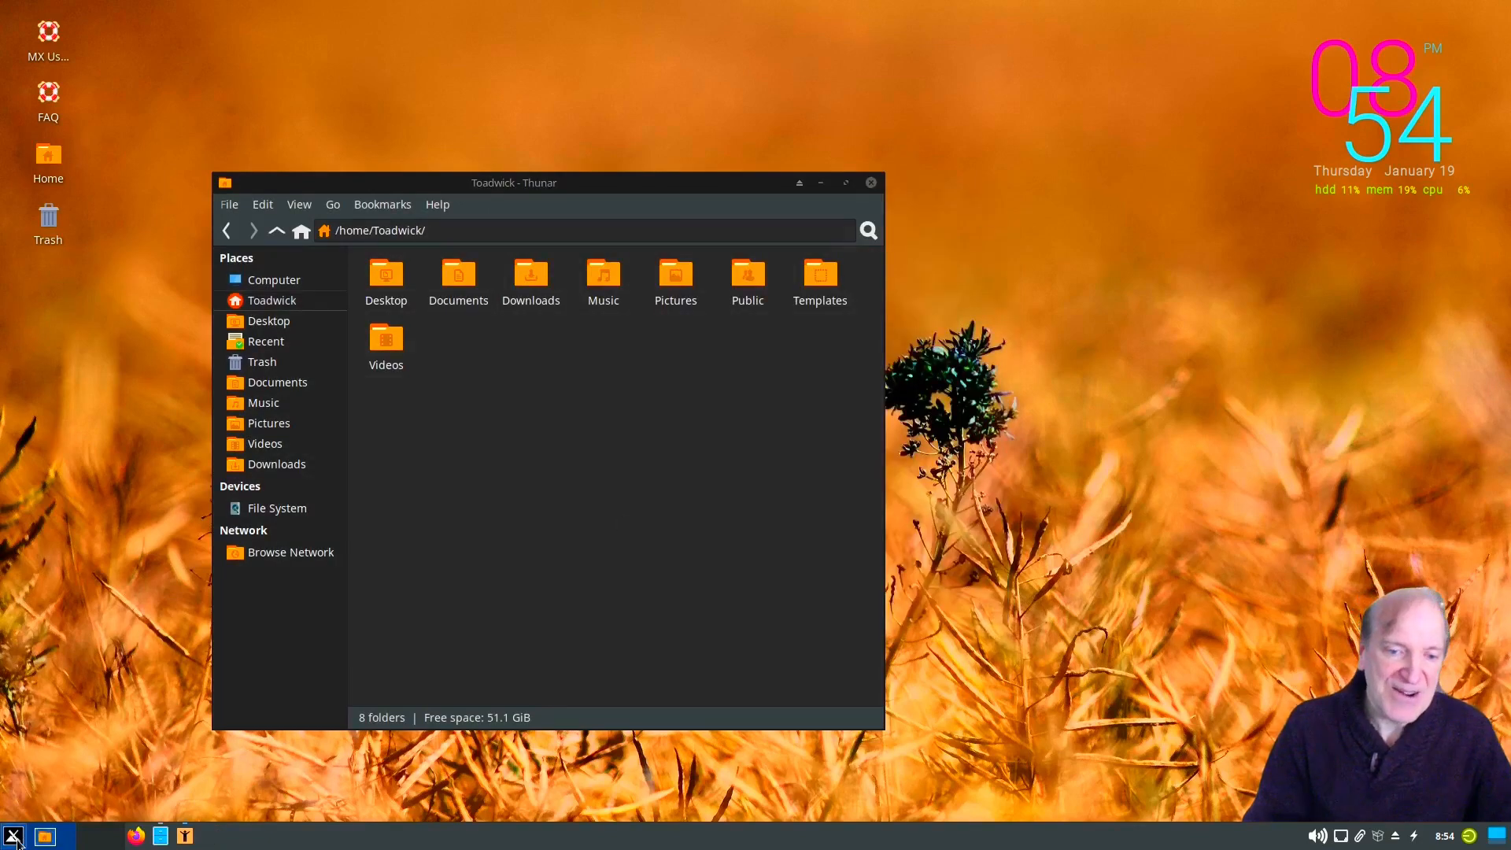
left_click(49, 734)
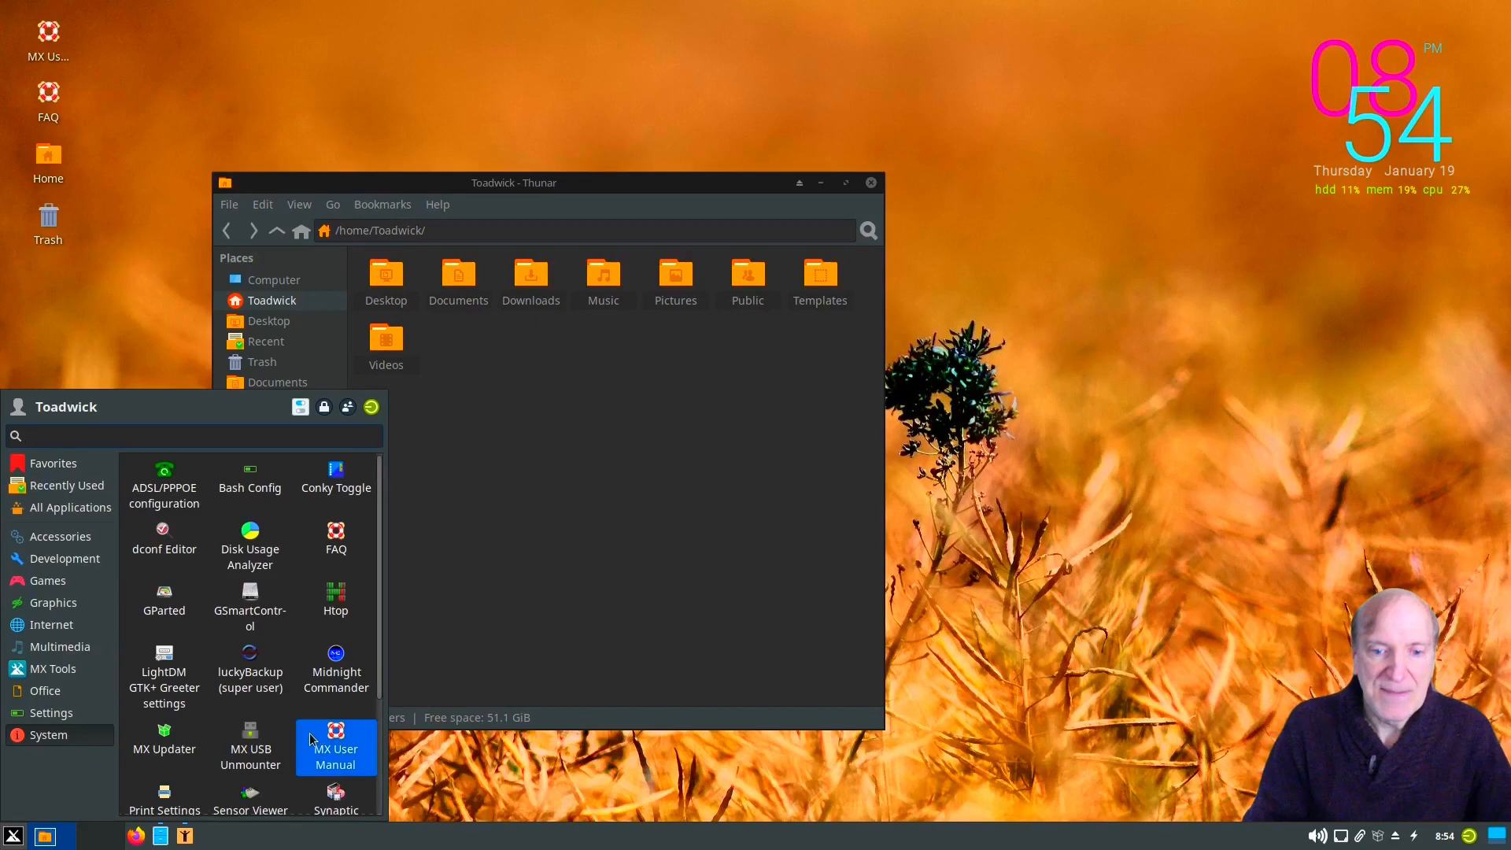
scroll(336, 743, "down", 2)
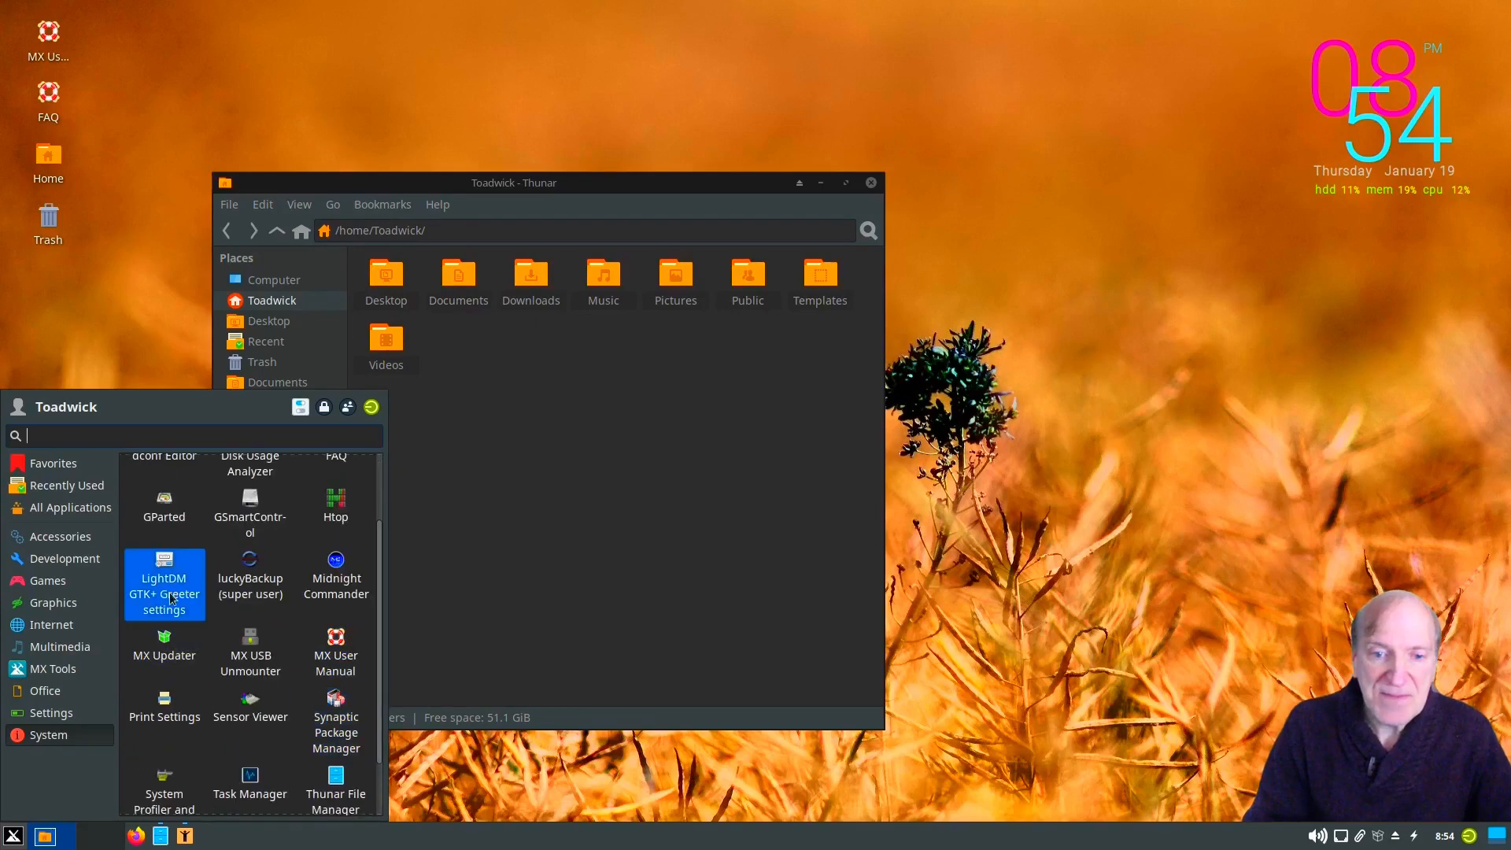
scroll(329, 715, "down", 2)
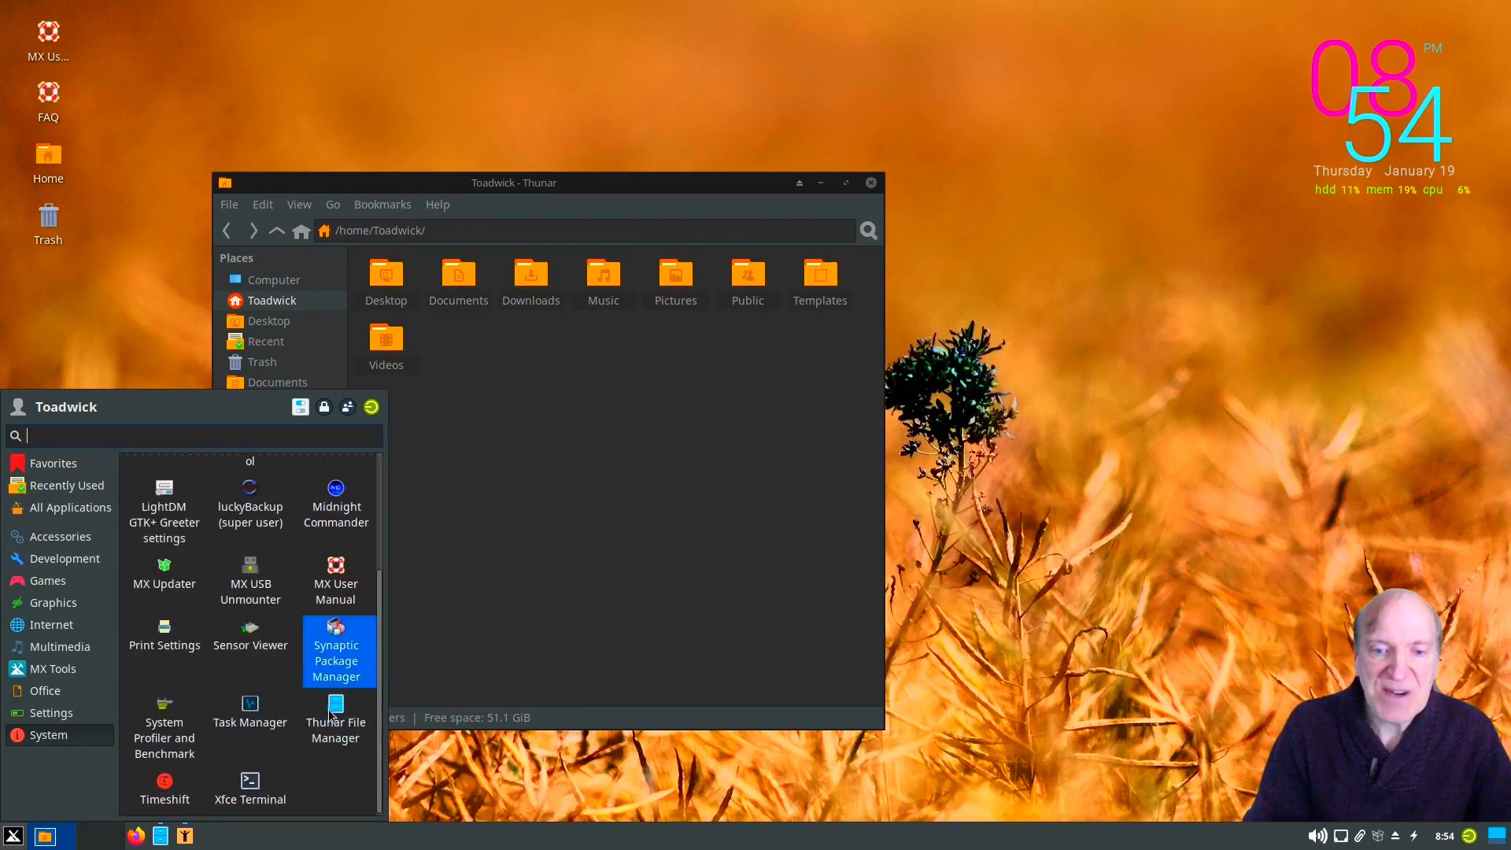
left_click(346, 652)
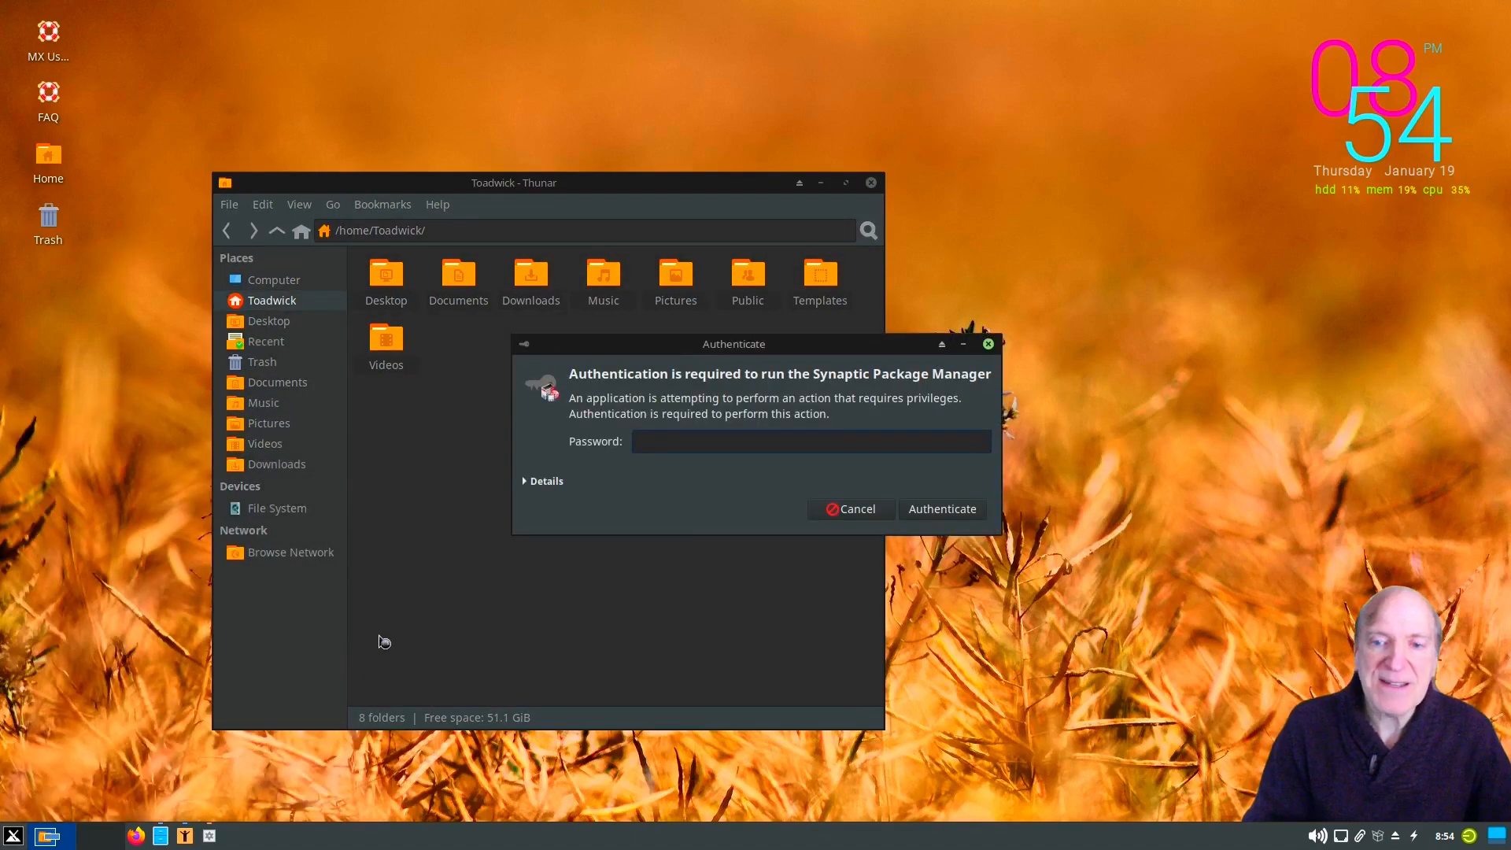
type("******")
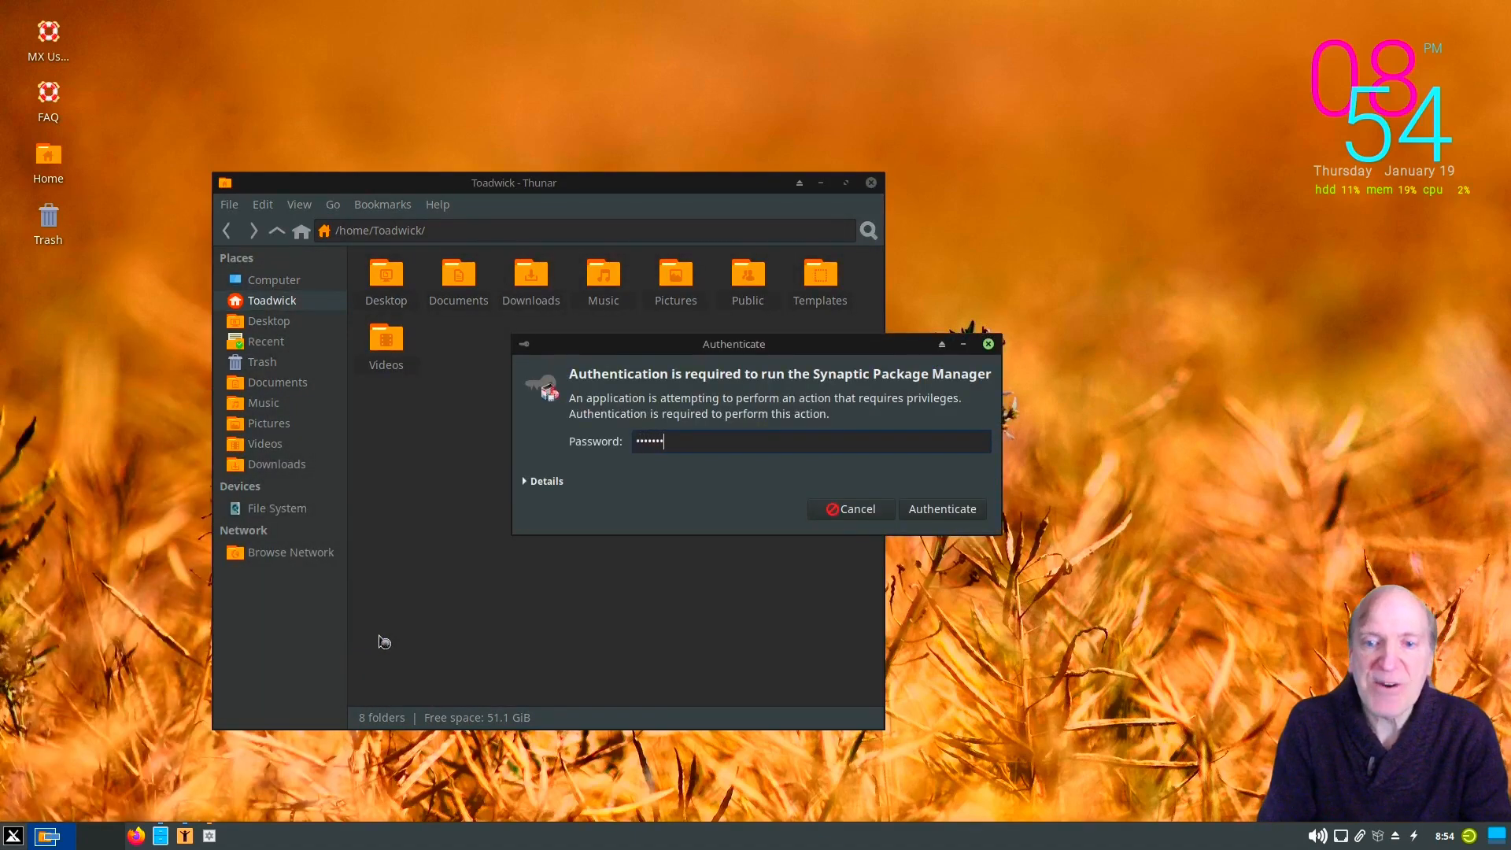
key("Return")
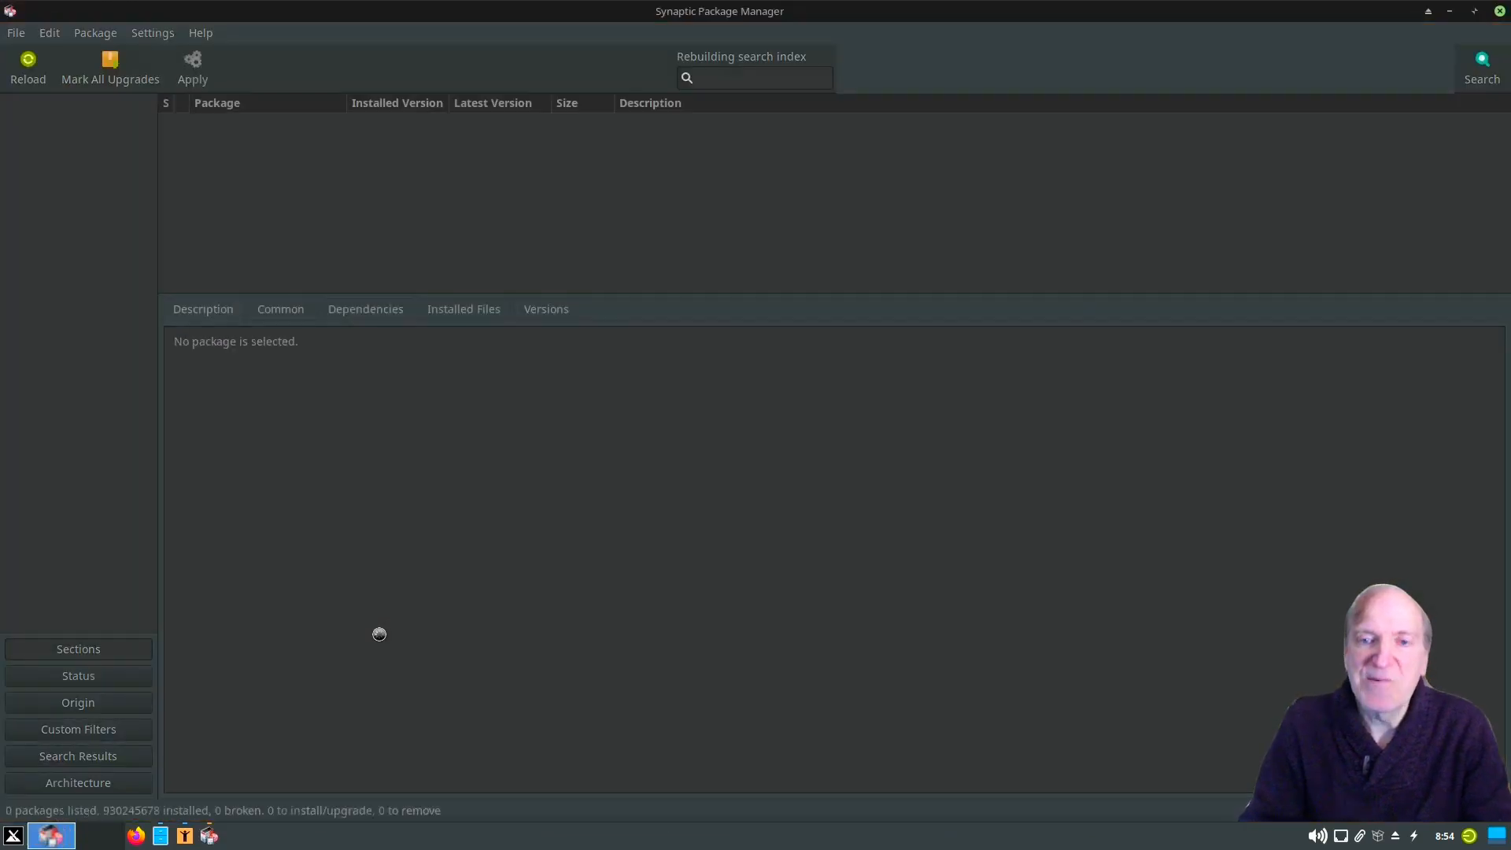
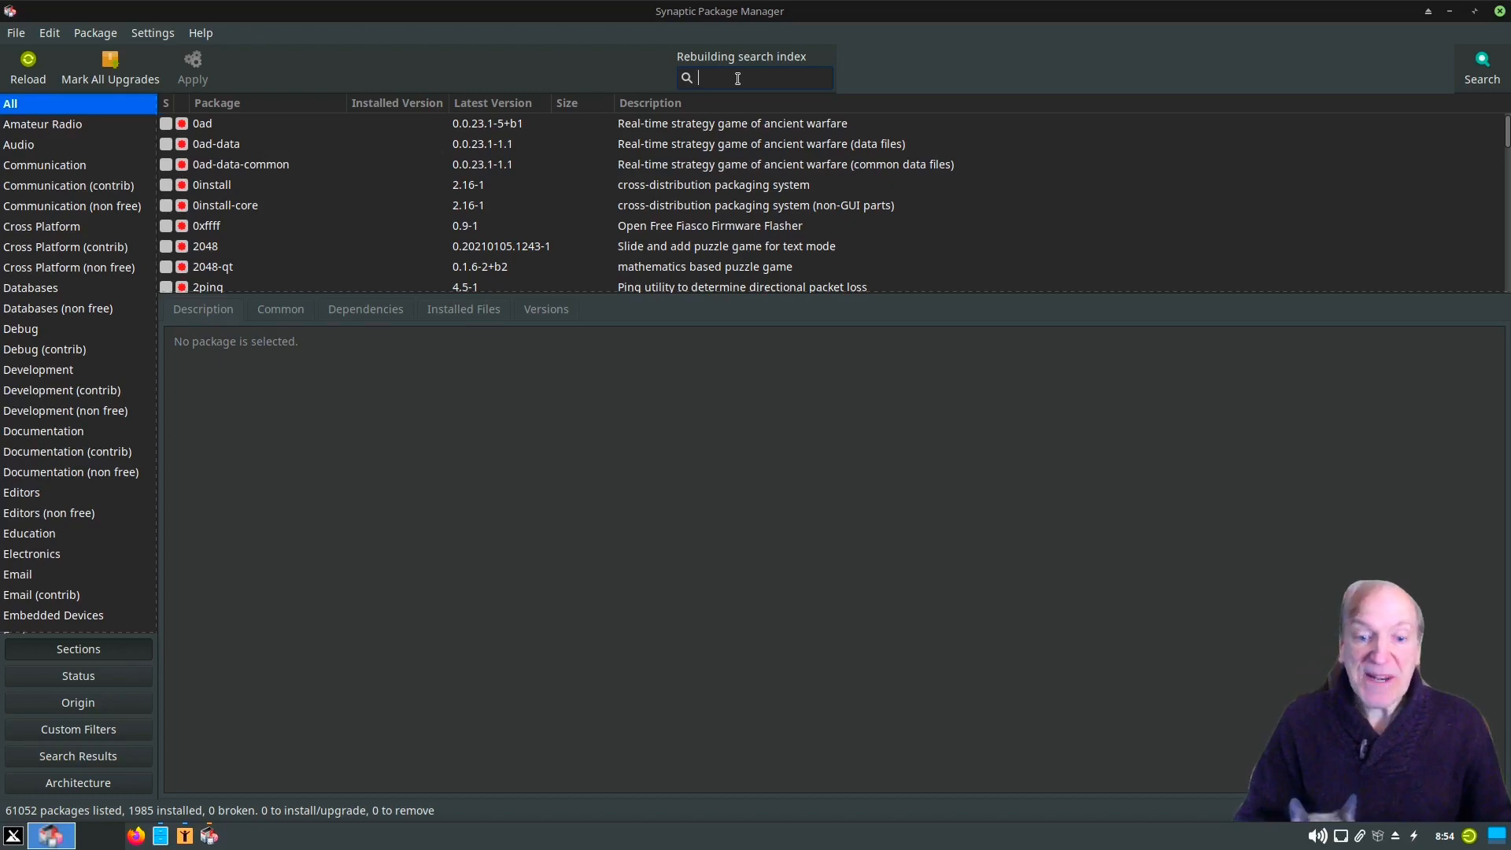
- Try to narrow the package list with the quick filter "inkscape", and cancel the package search dialog
type("inkscape")
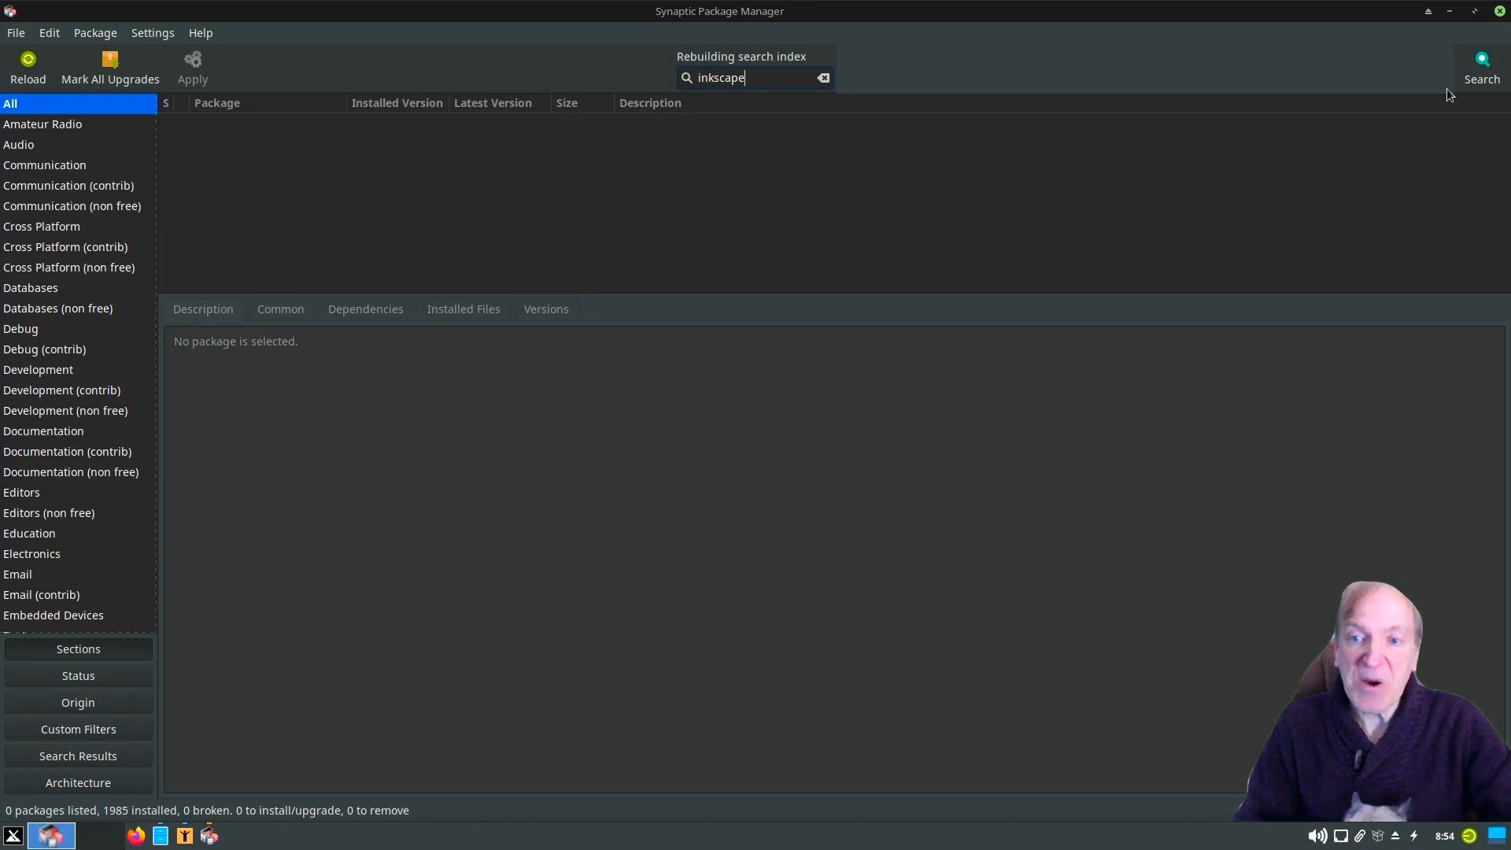
left_click(1473, 80)
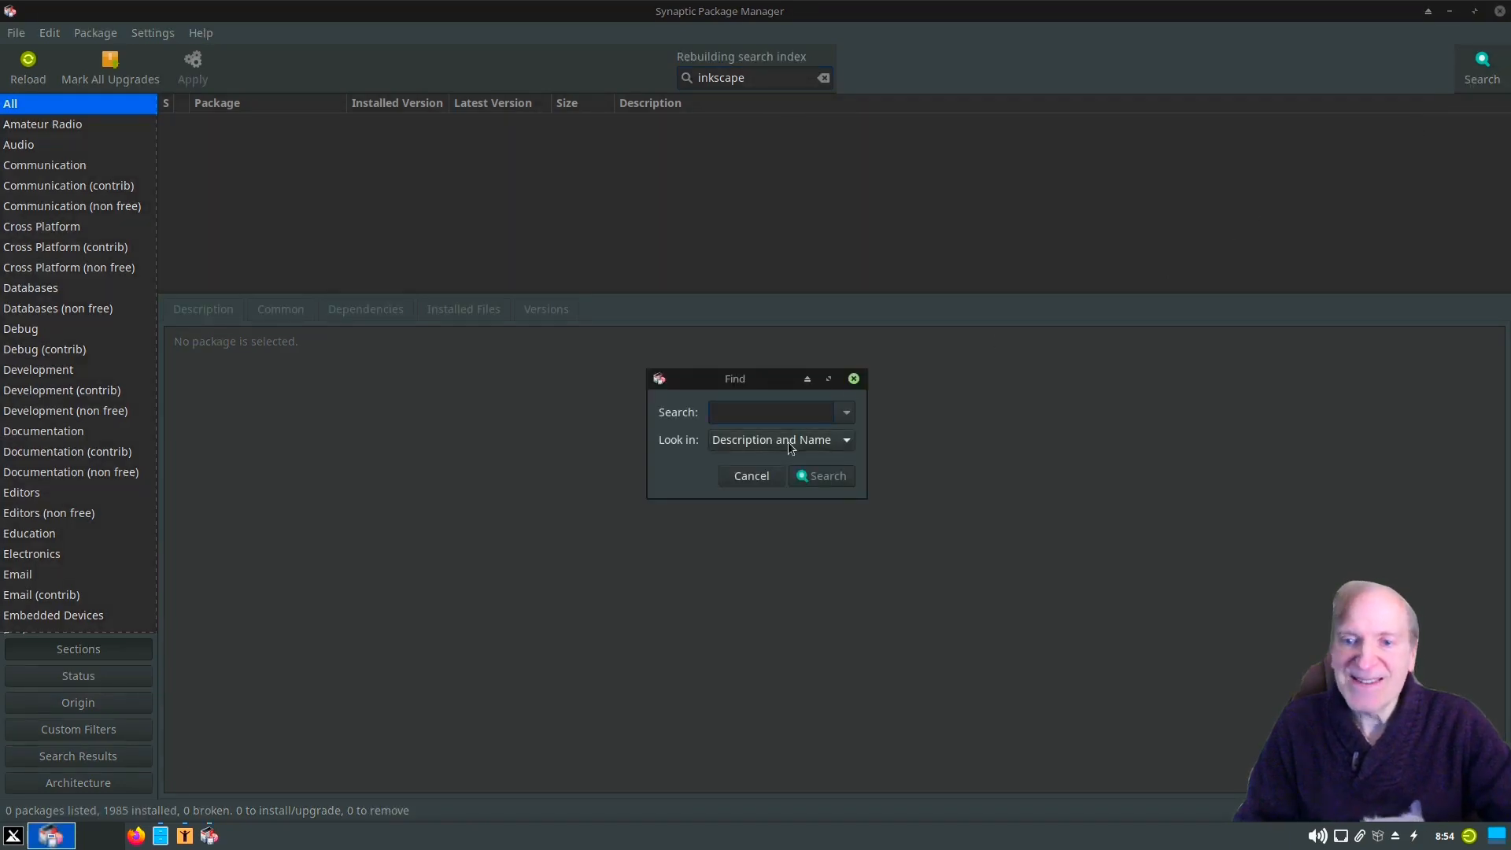
left_click(752, 475)
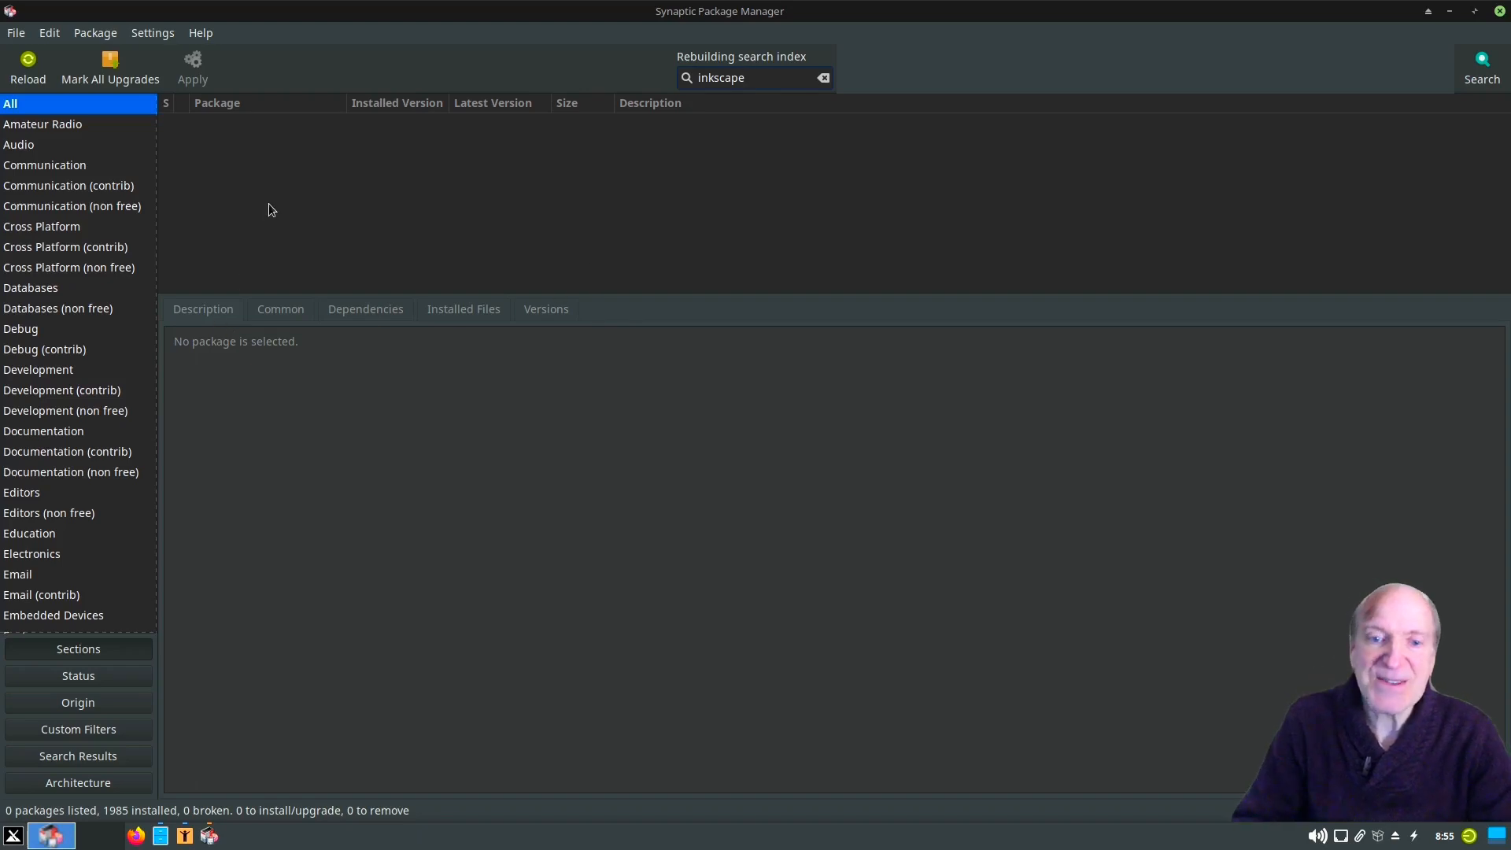
- Search package descriptions and names for "inkscape", and examine the inkscape package's description and the related packages
left_click(1457, 78)
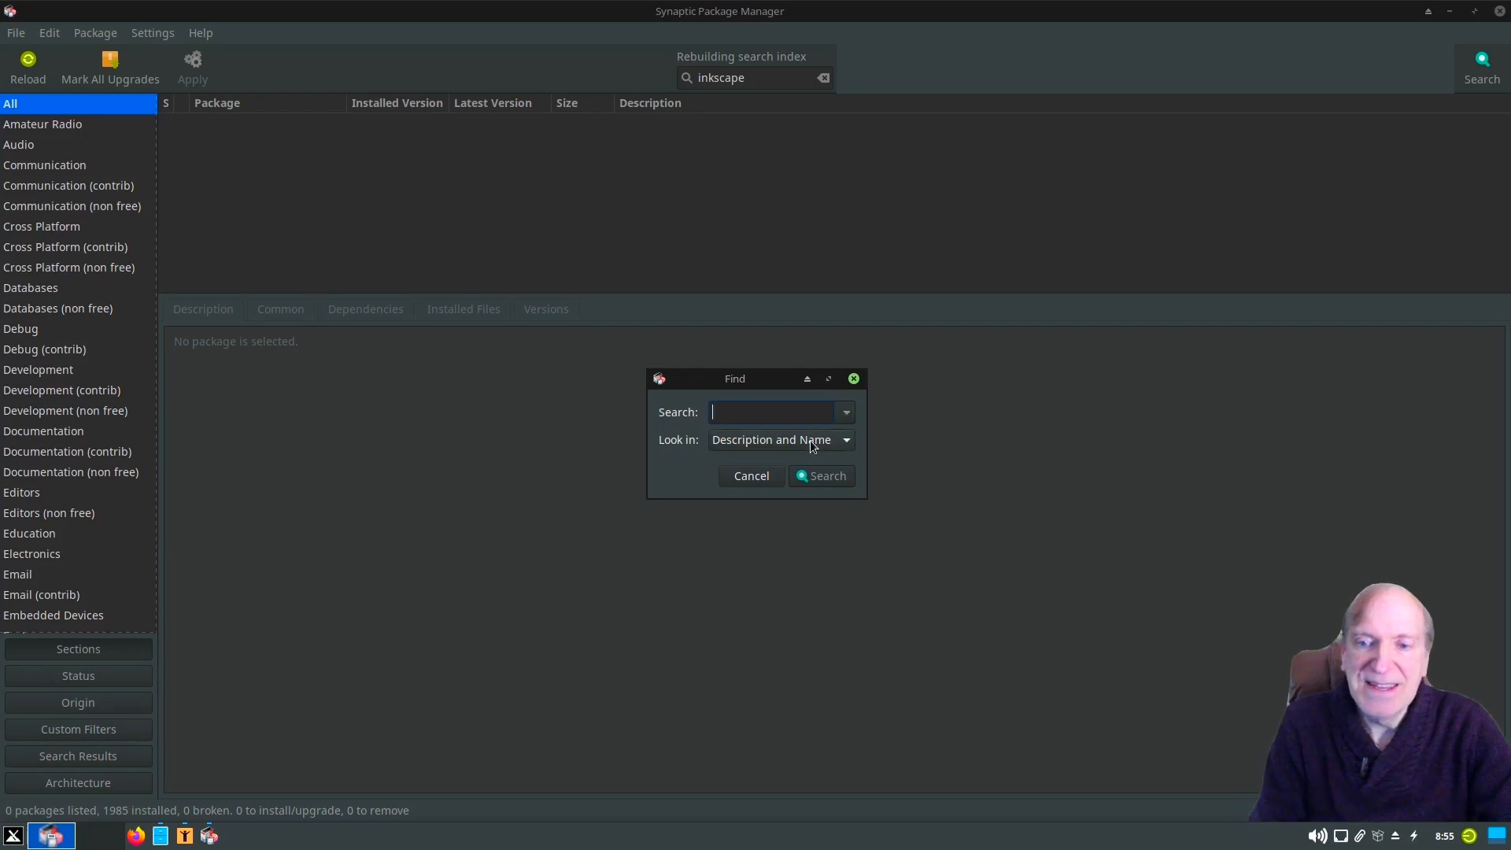
type("inkscape")
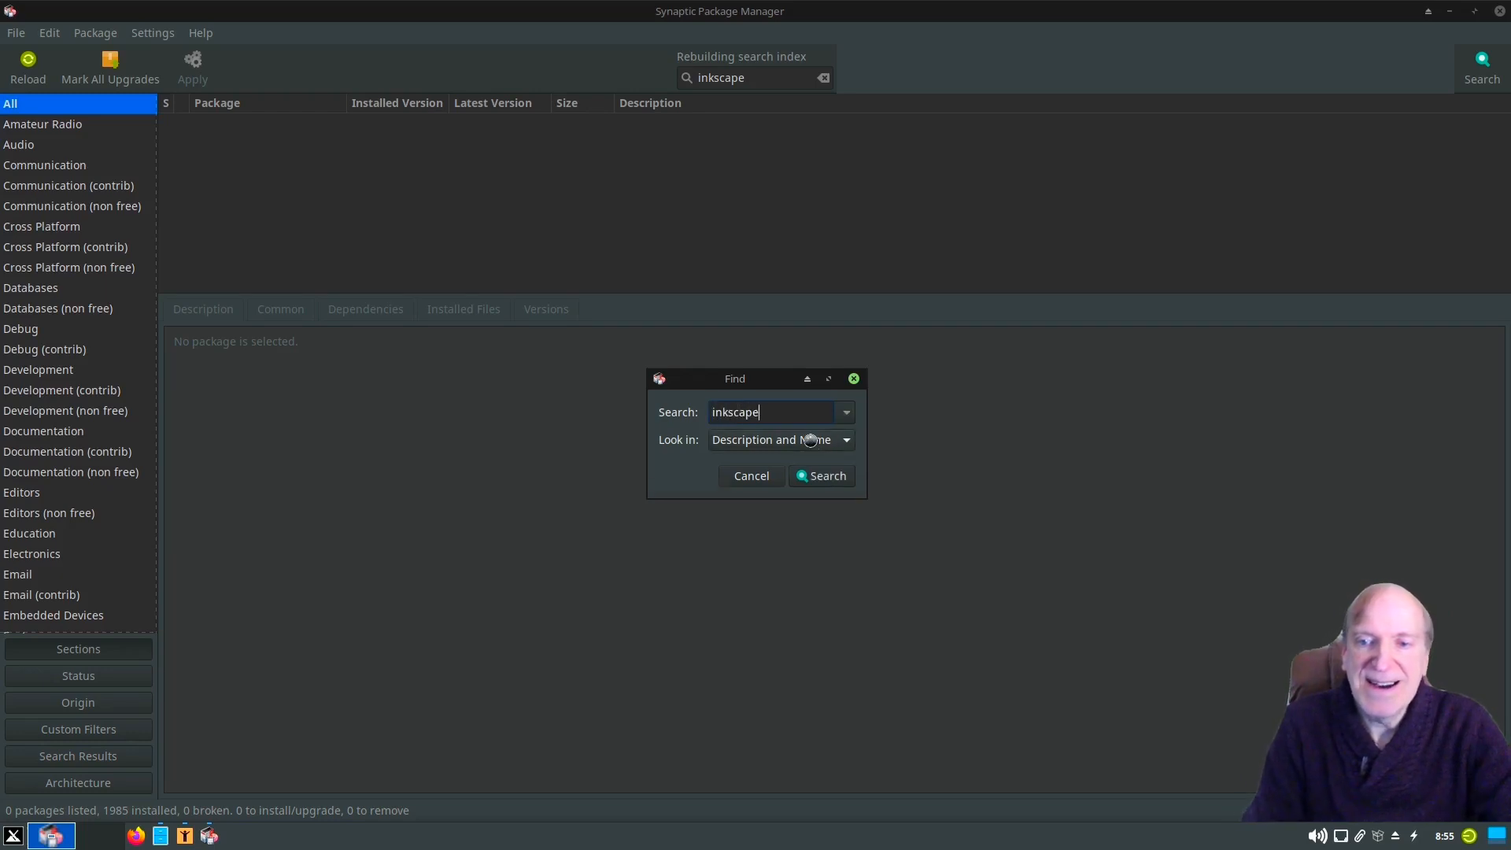
key("Return")
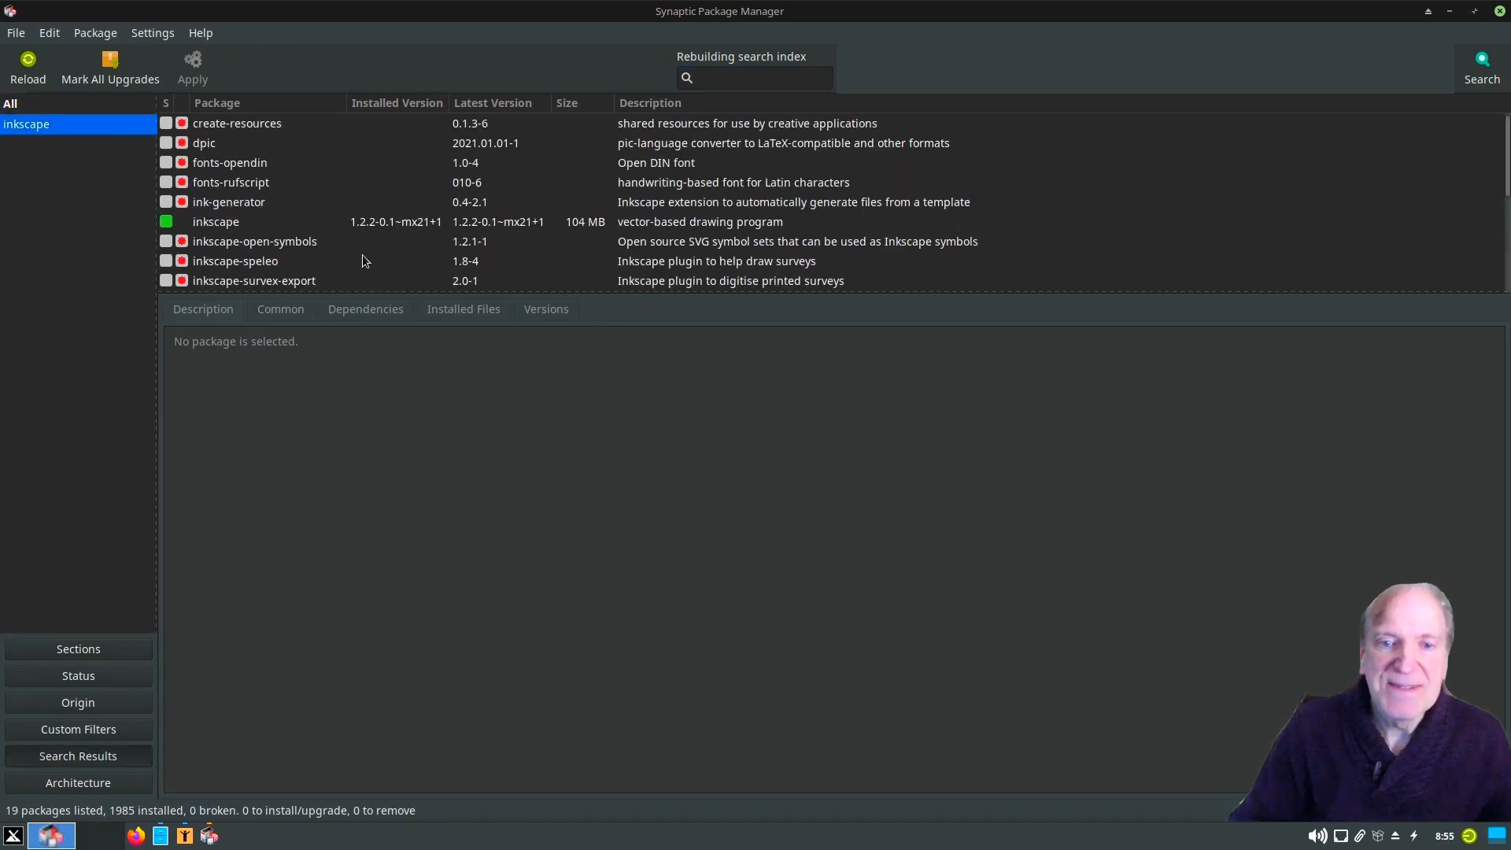
left_click(217, 223)
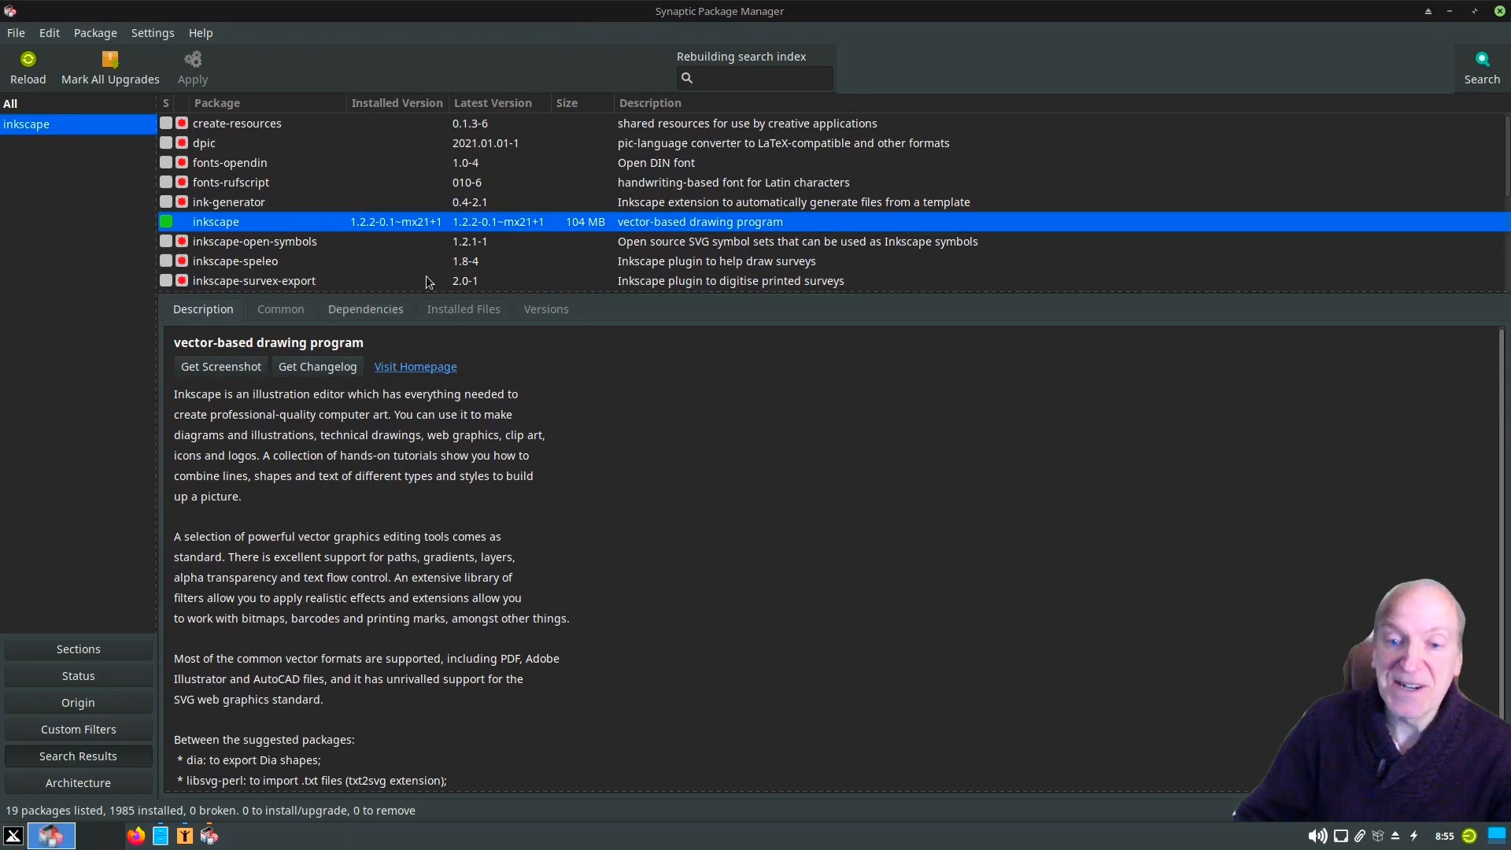
scroll(428, 260, "down", 3)
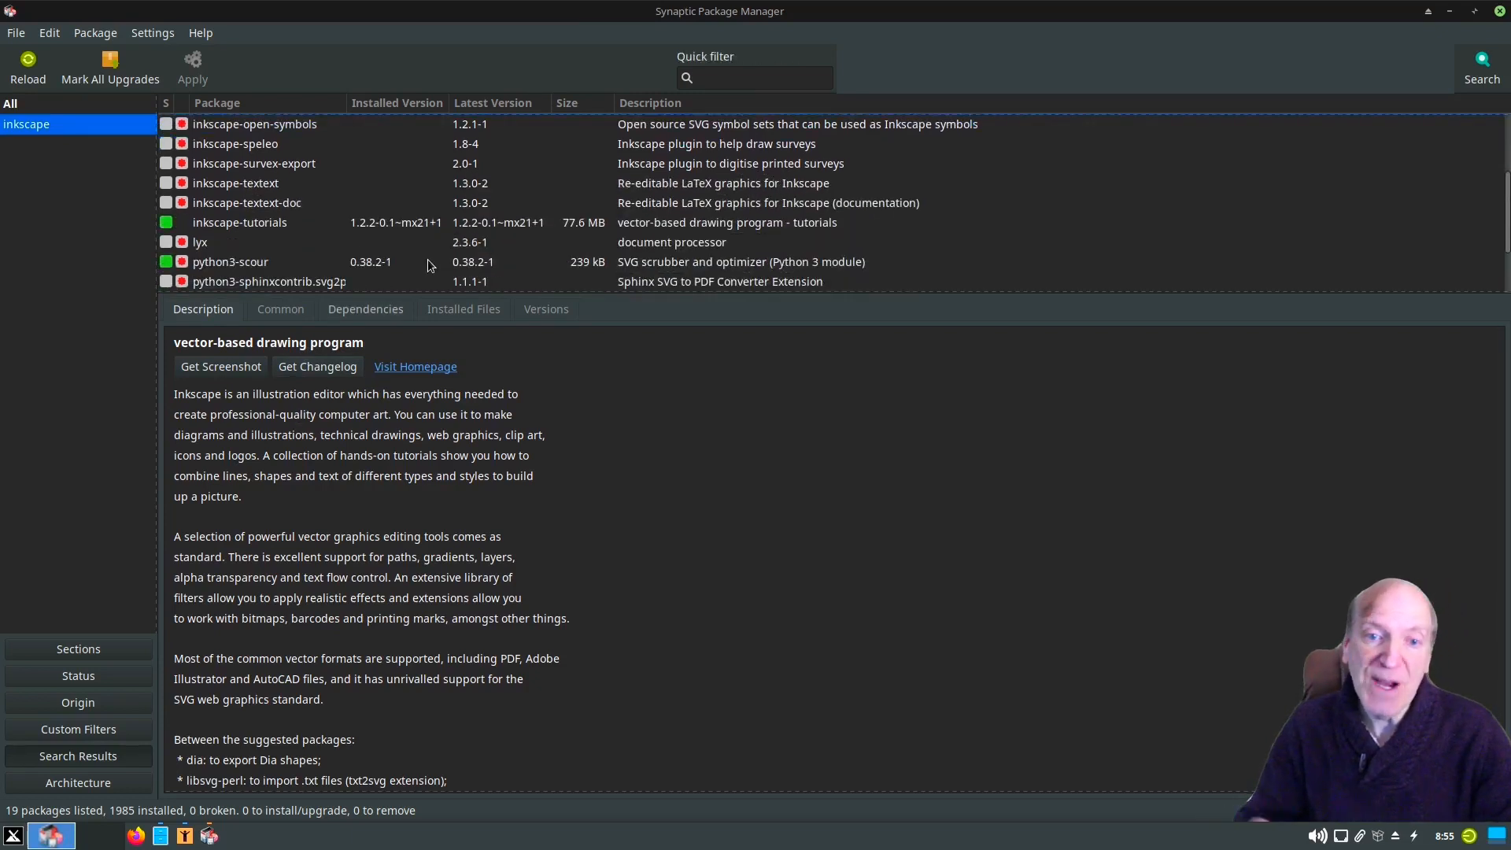
scroll(427, 258, "up", 3)
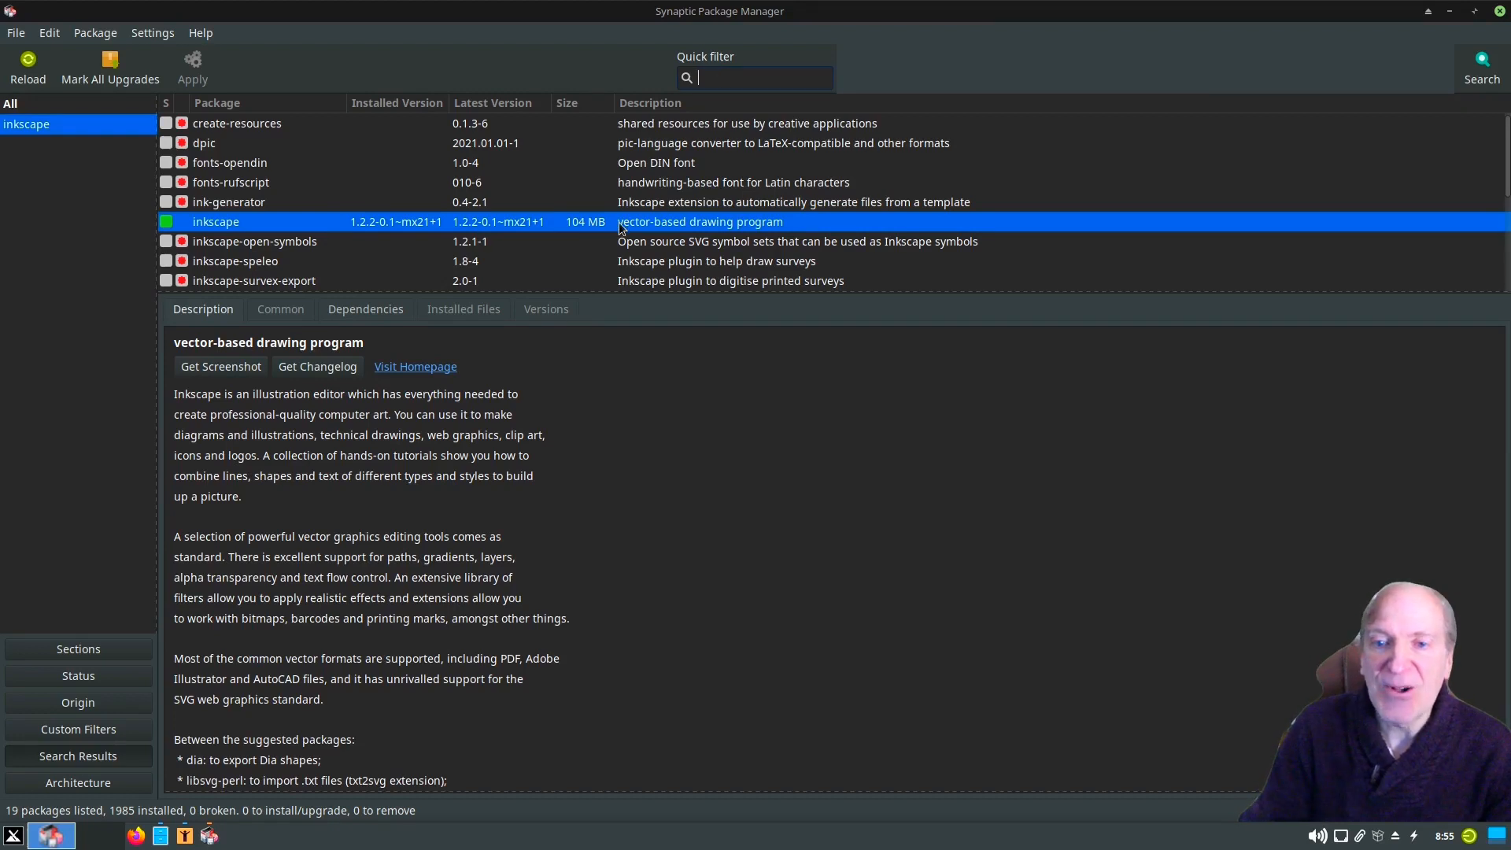
- Try filtering the inkscape results with "blender" and clear the quick filter
type("blender")
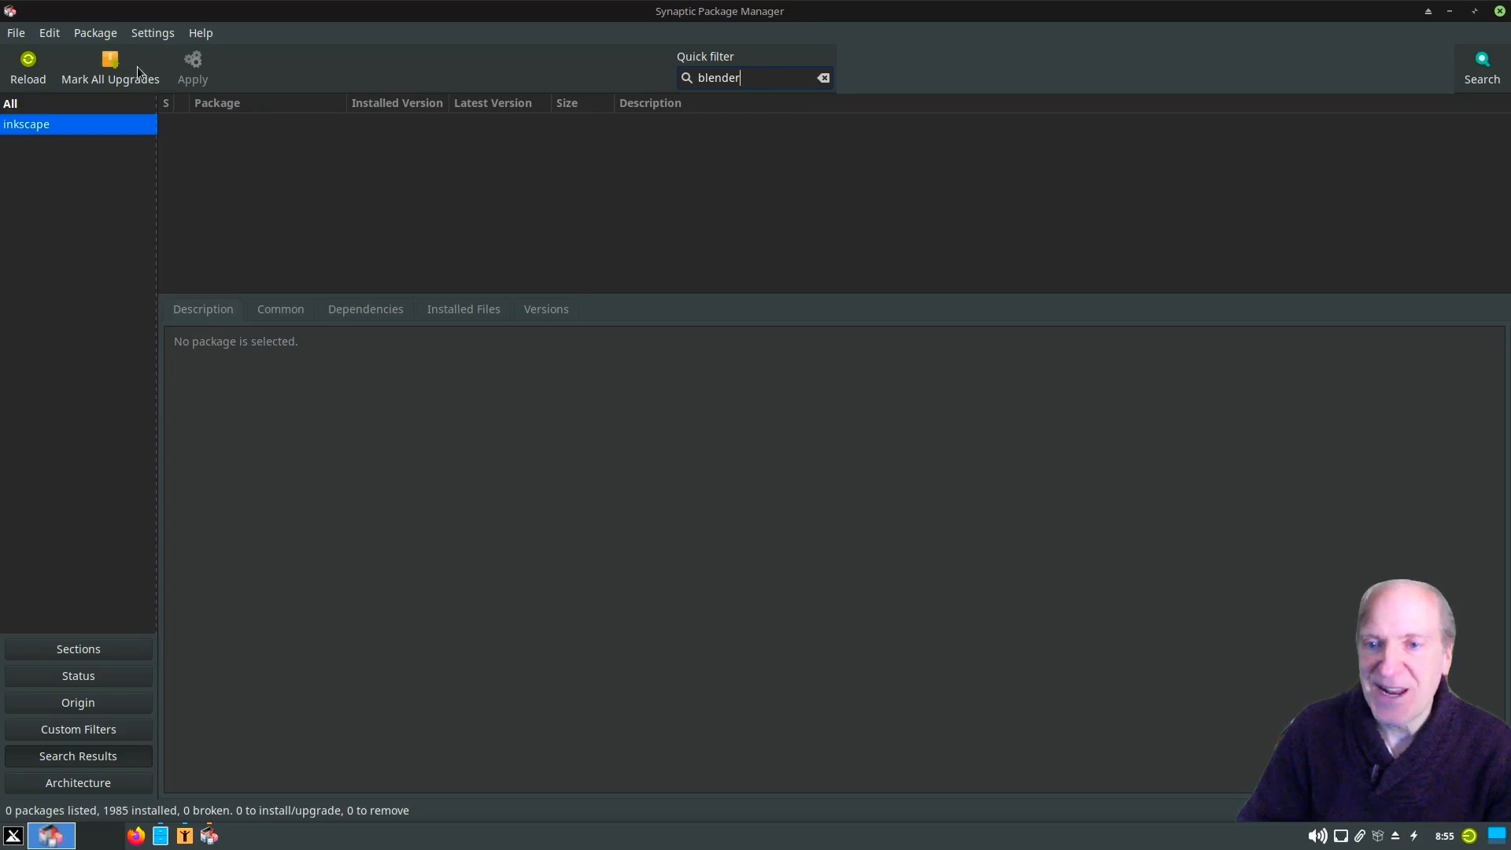
left_click_drag(754, 81, 551, 79)
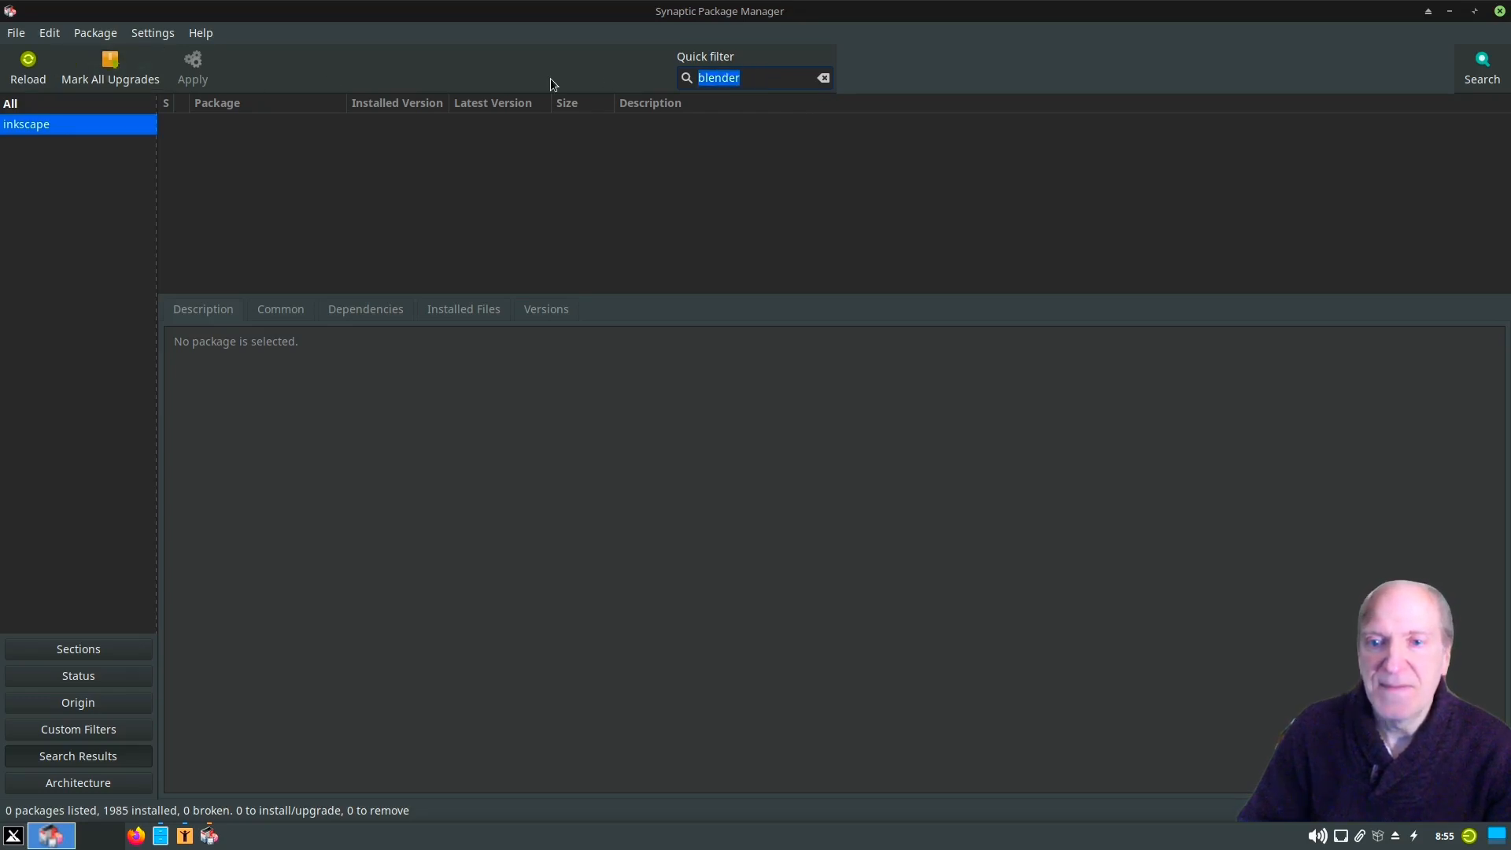
key("BackSpace")
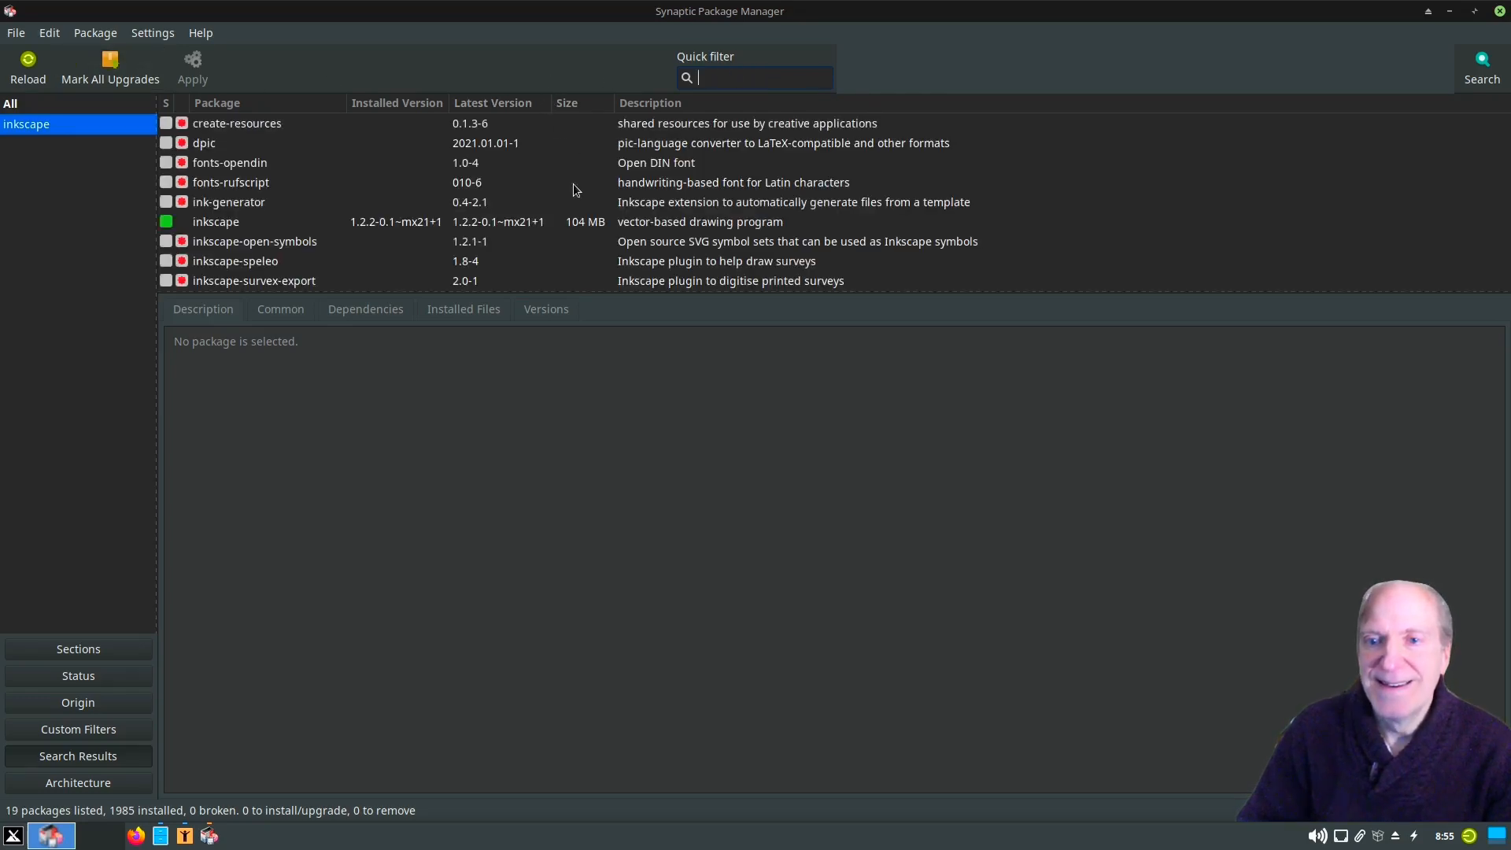
- Search package descriptions and names for "blender" and examine the blender package's description
left_click(1482, 67)
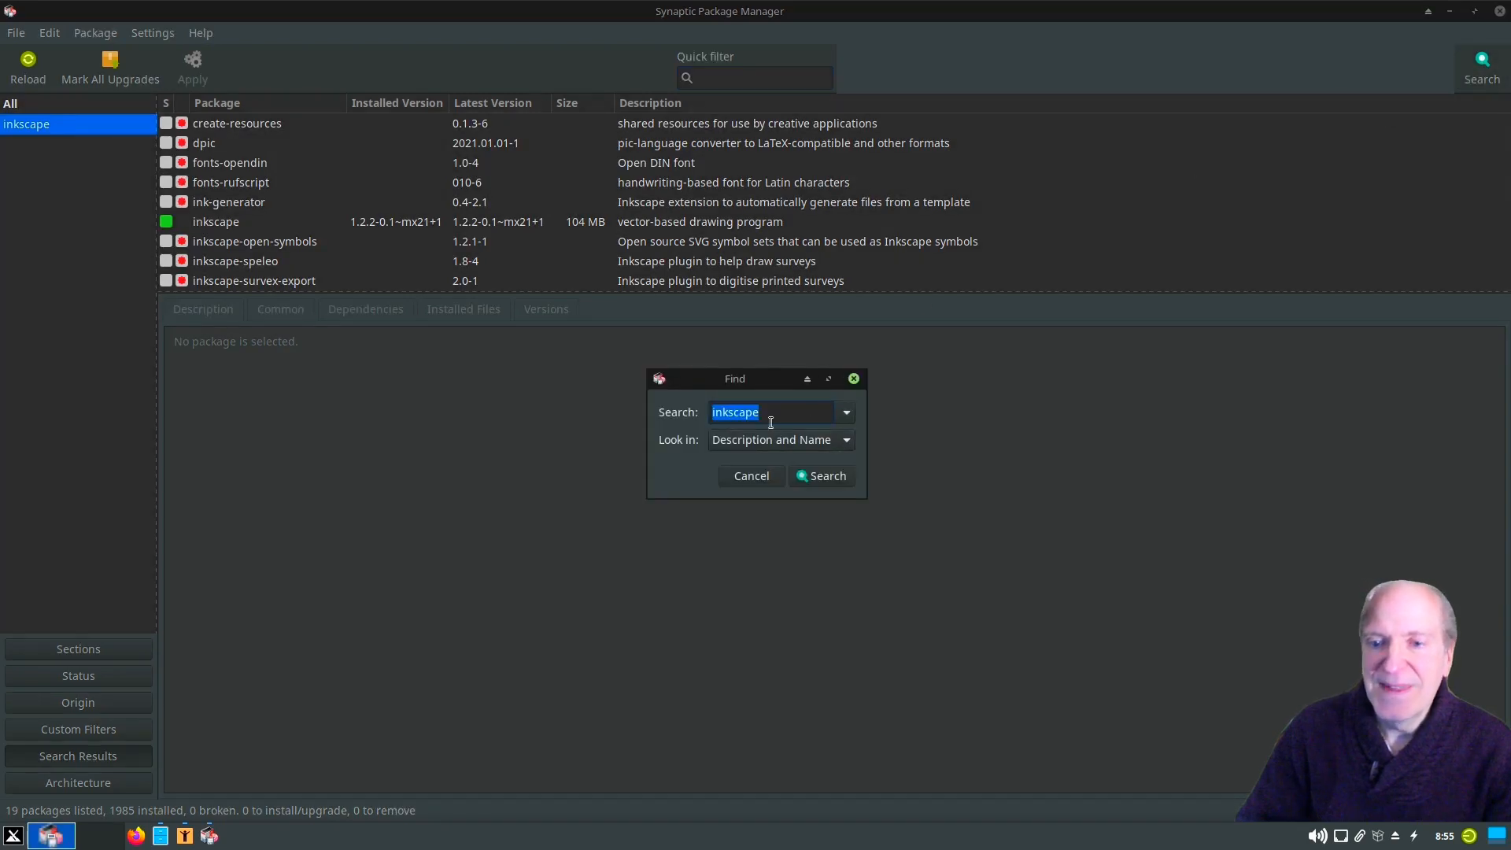
type("blender")
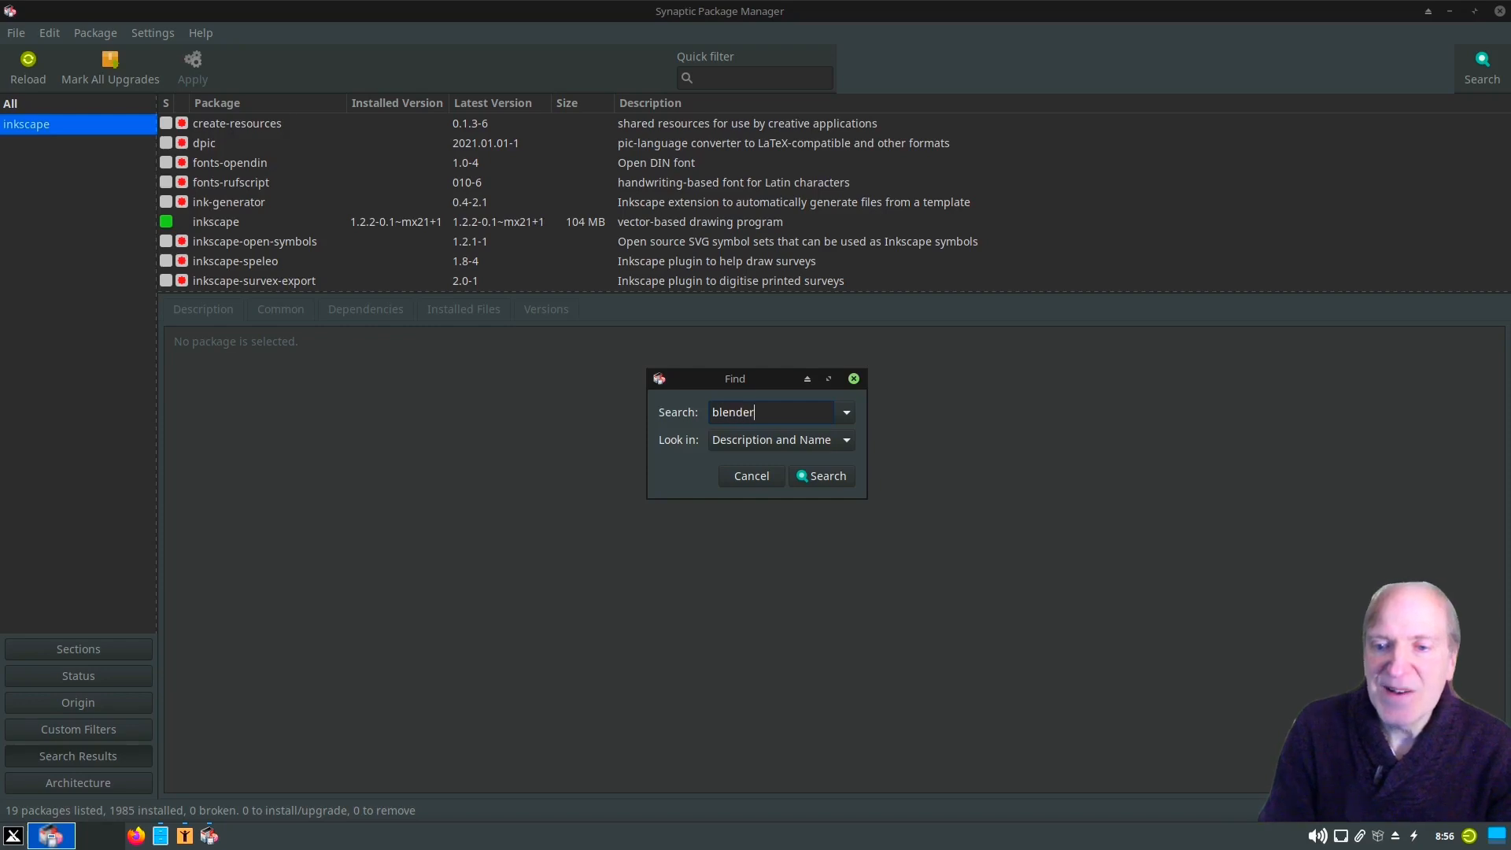
key("Return")
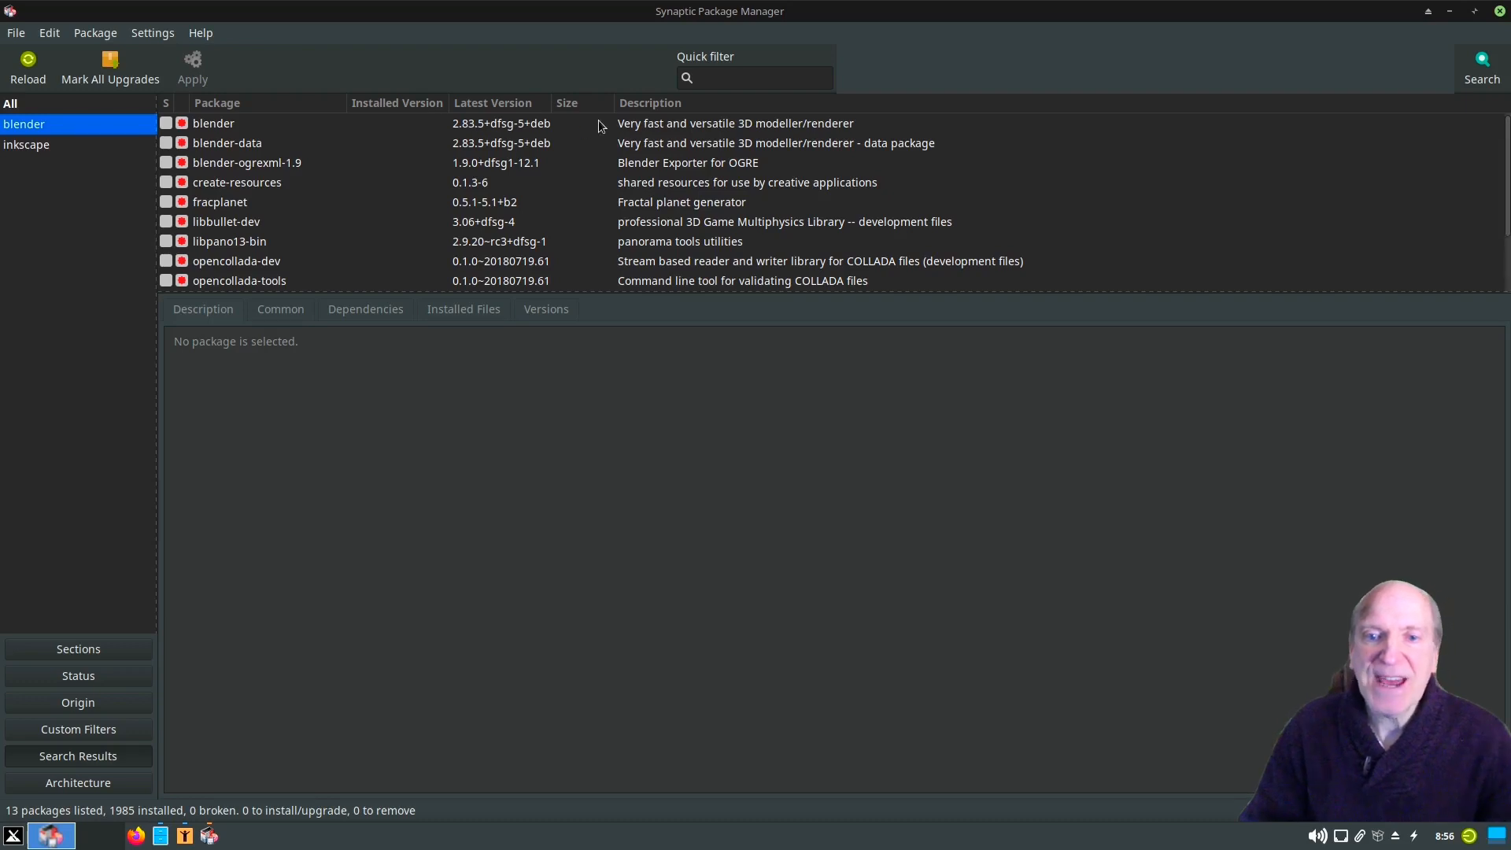
left_click(214, 125)
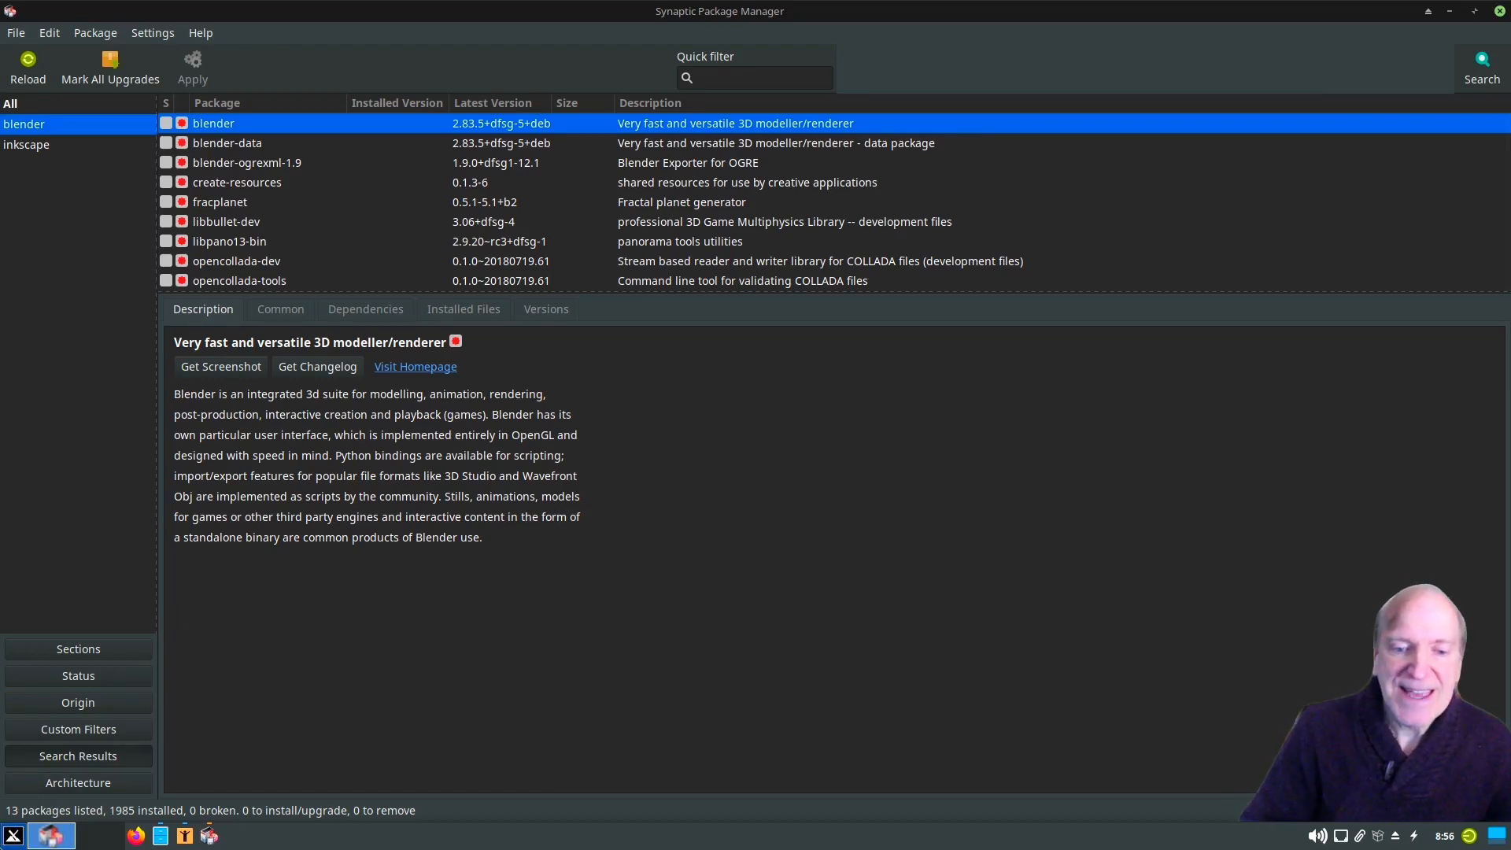
- Try to launch MX Package Installer by searching the applications for "mx" and authenticating with the account password
left_click(13, 836)
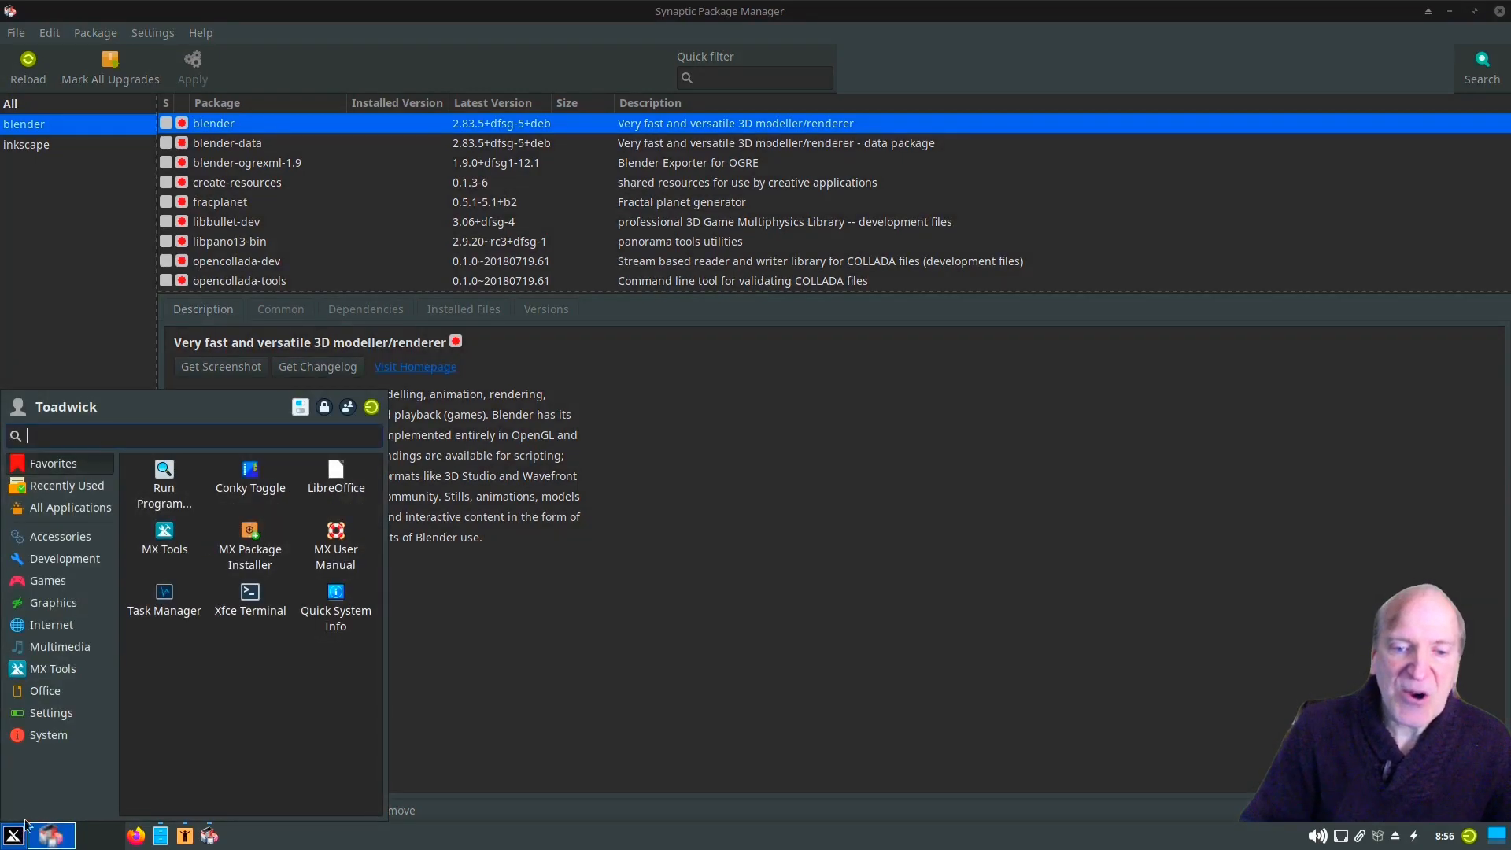
left_click(78, 744)
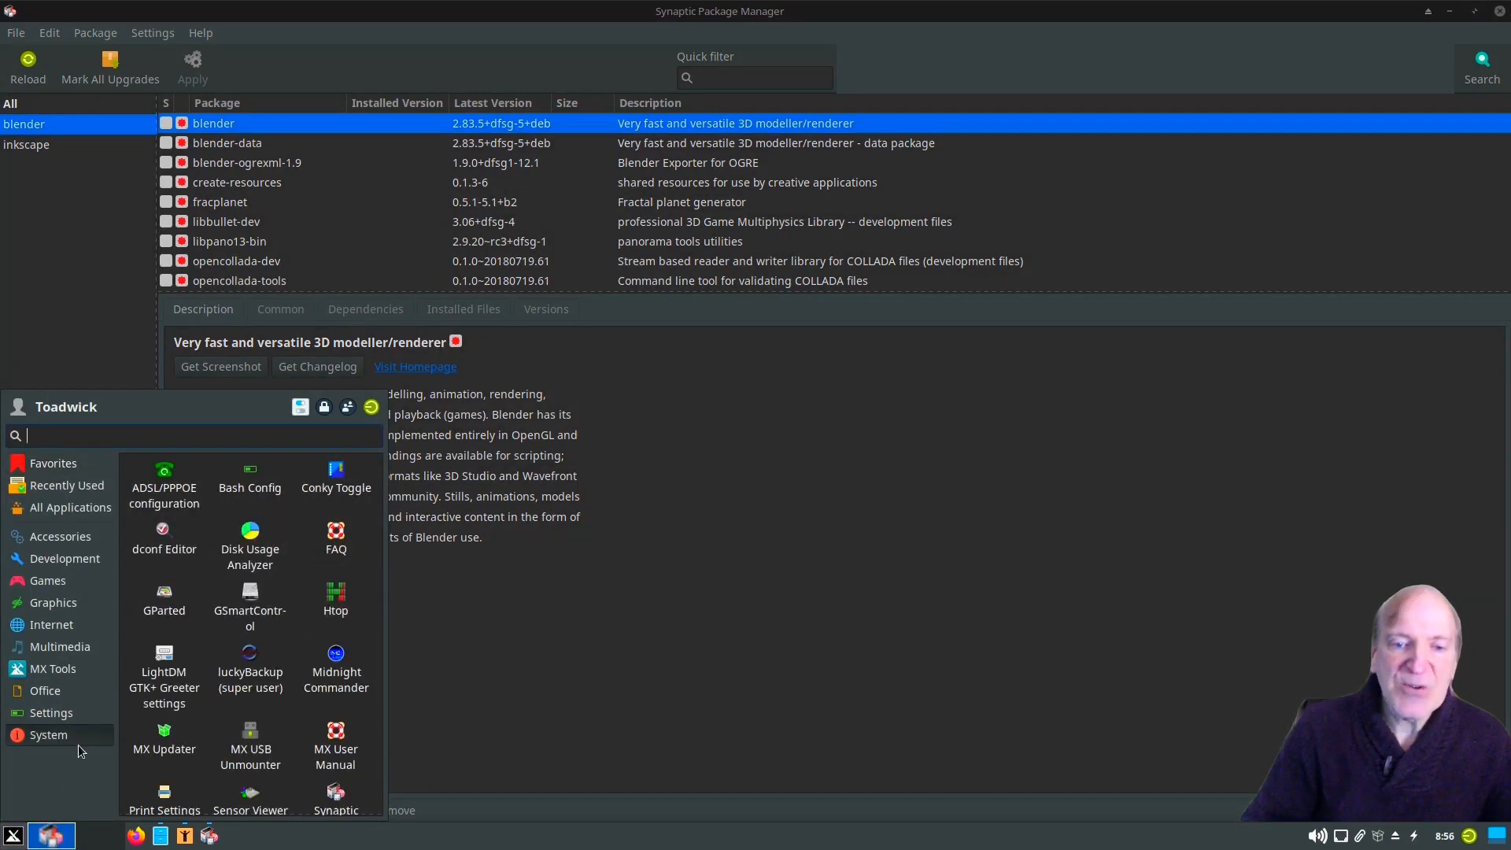
type("mx")
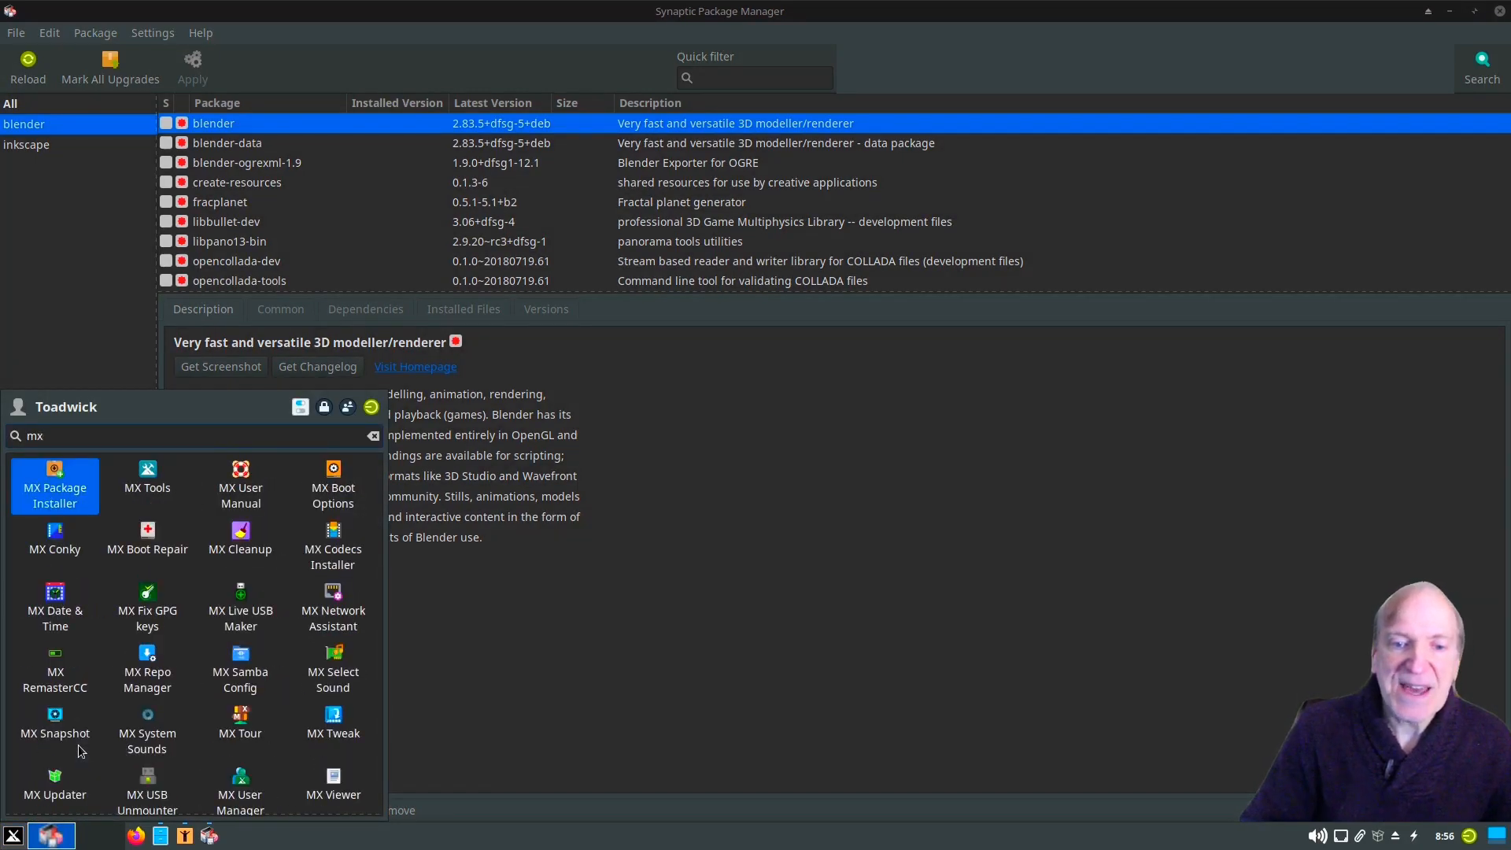
key("Return")
type("••")
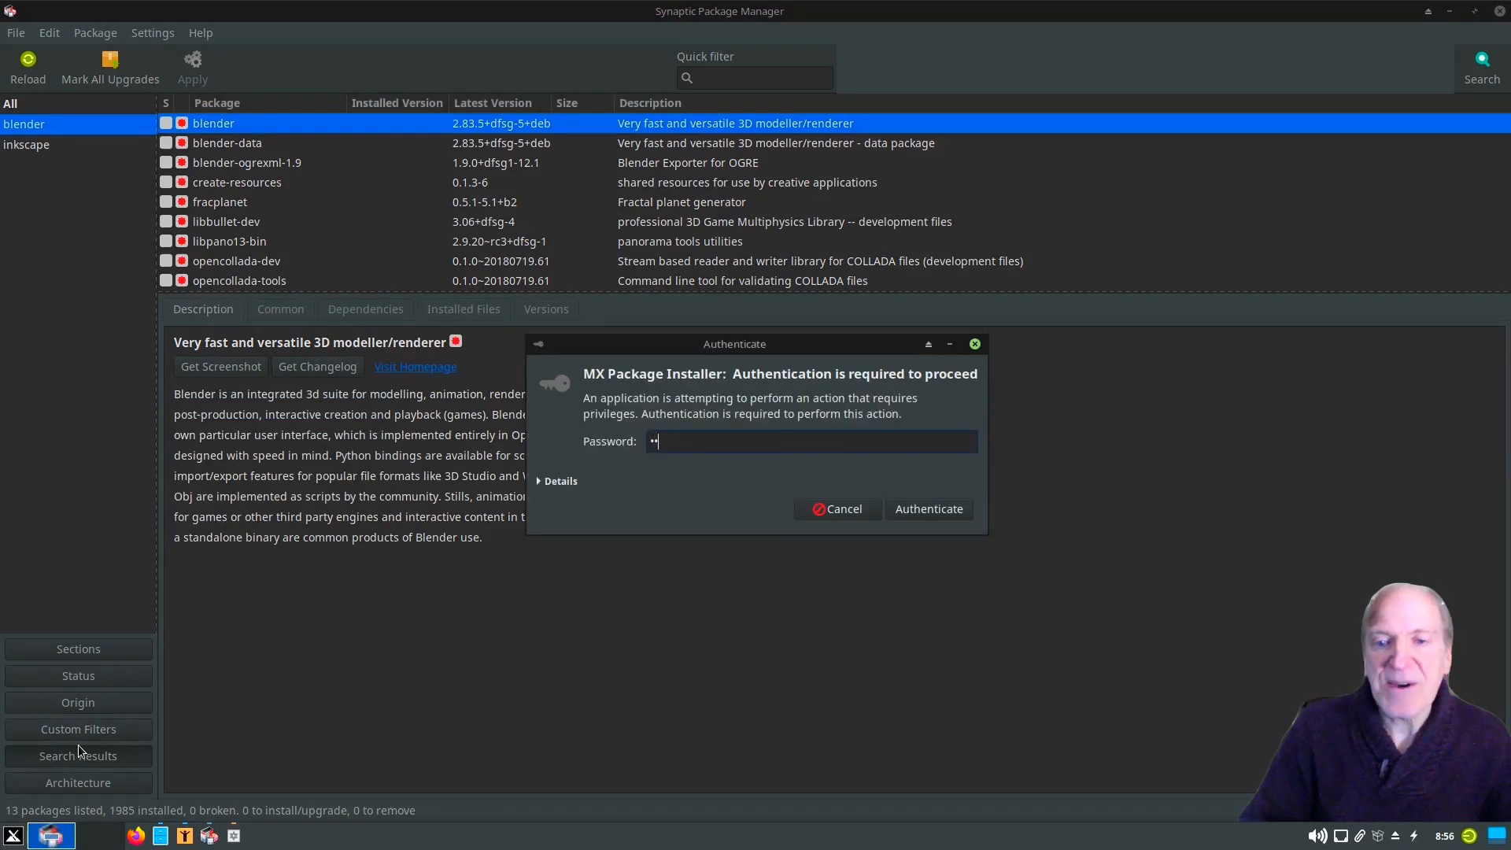
type("••••")
key("Return")
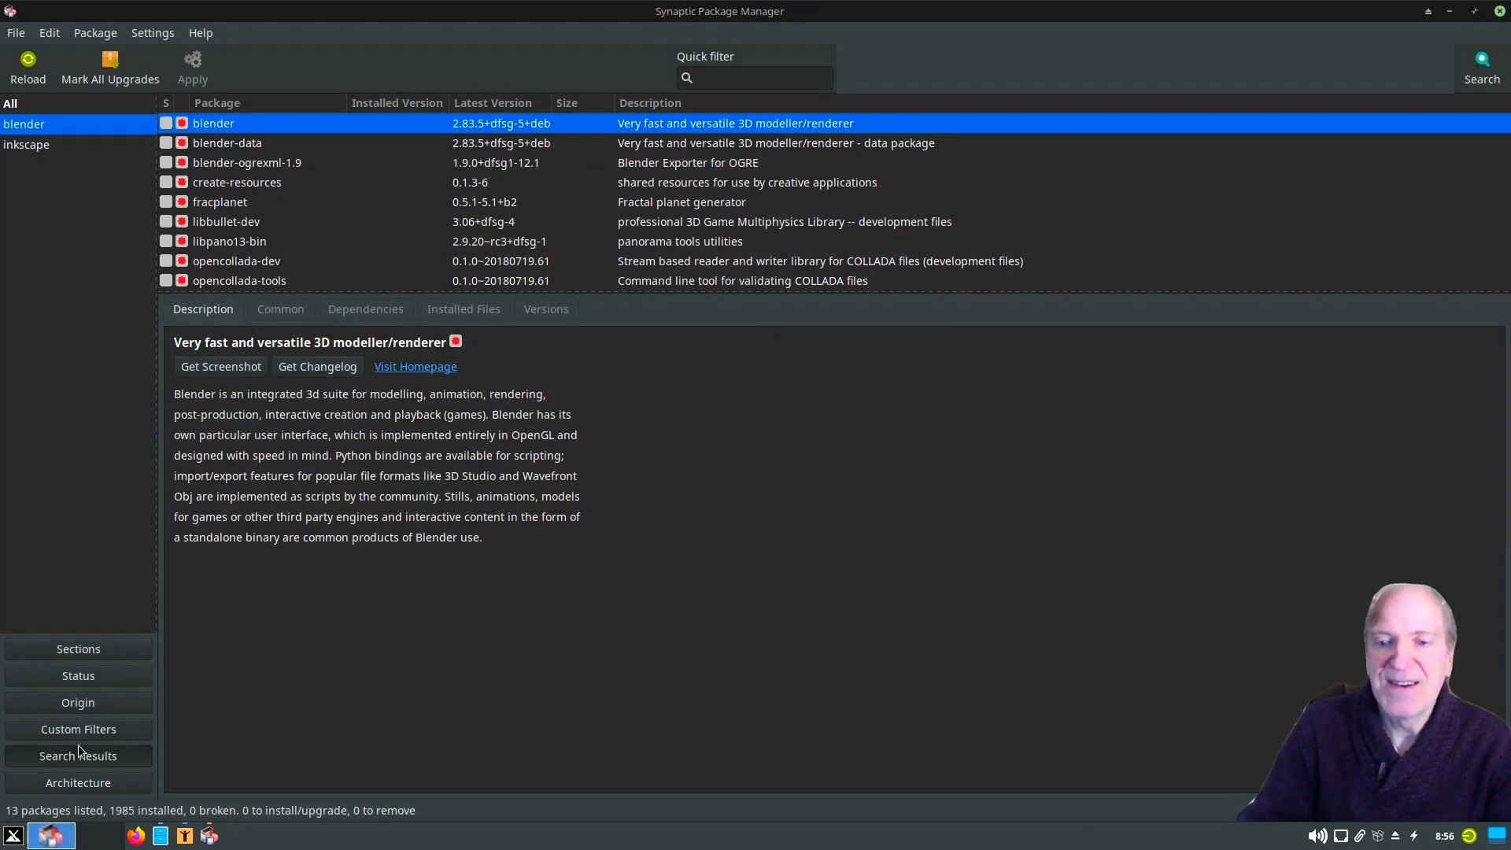
- Close Synaptic, find MX Package Installer by searching for "mx", and launch it with the account password
left_click(1500, 16)
left_click(901, 401)
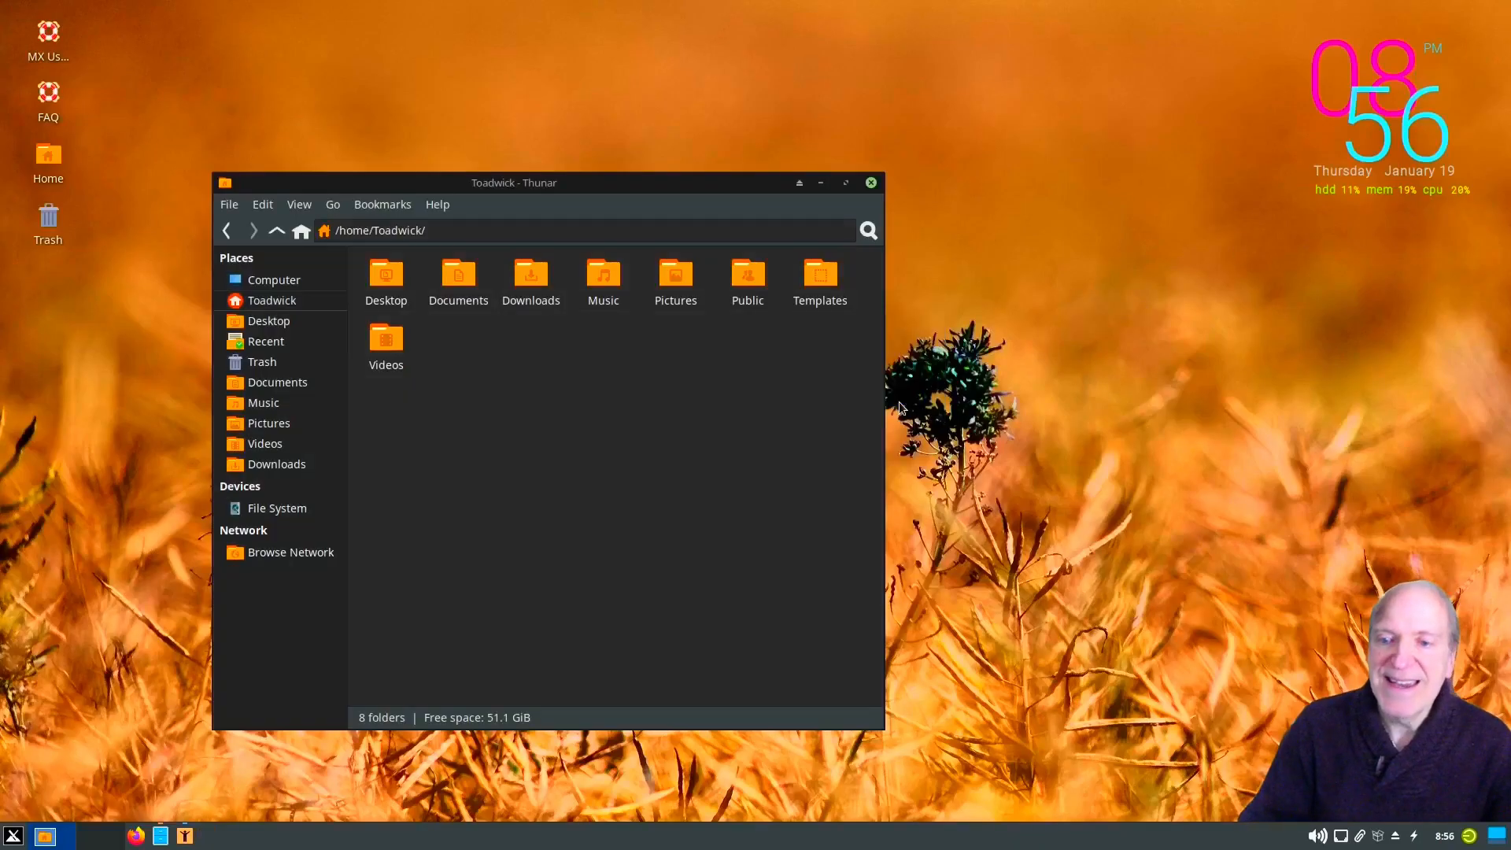
left_click(12, 838)
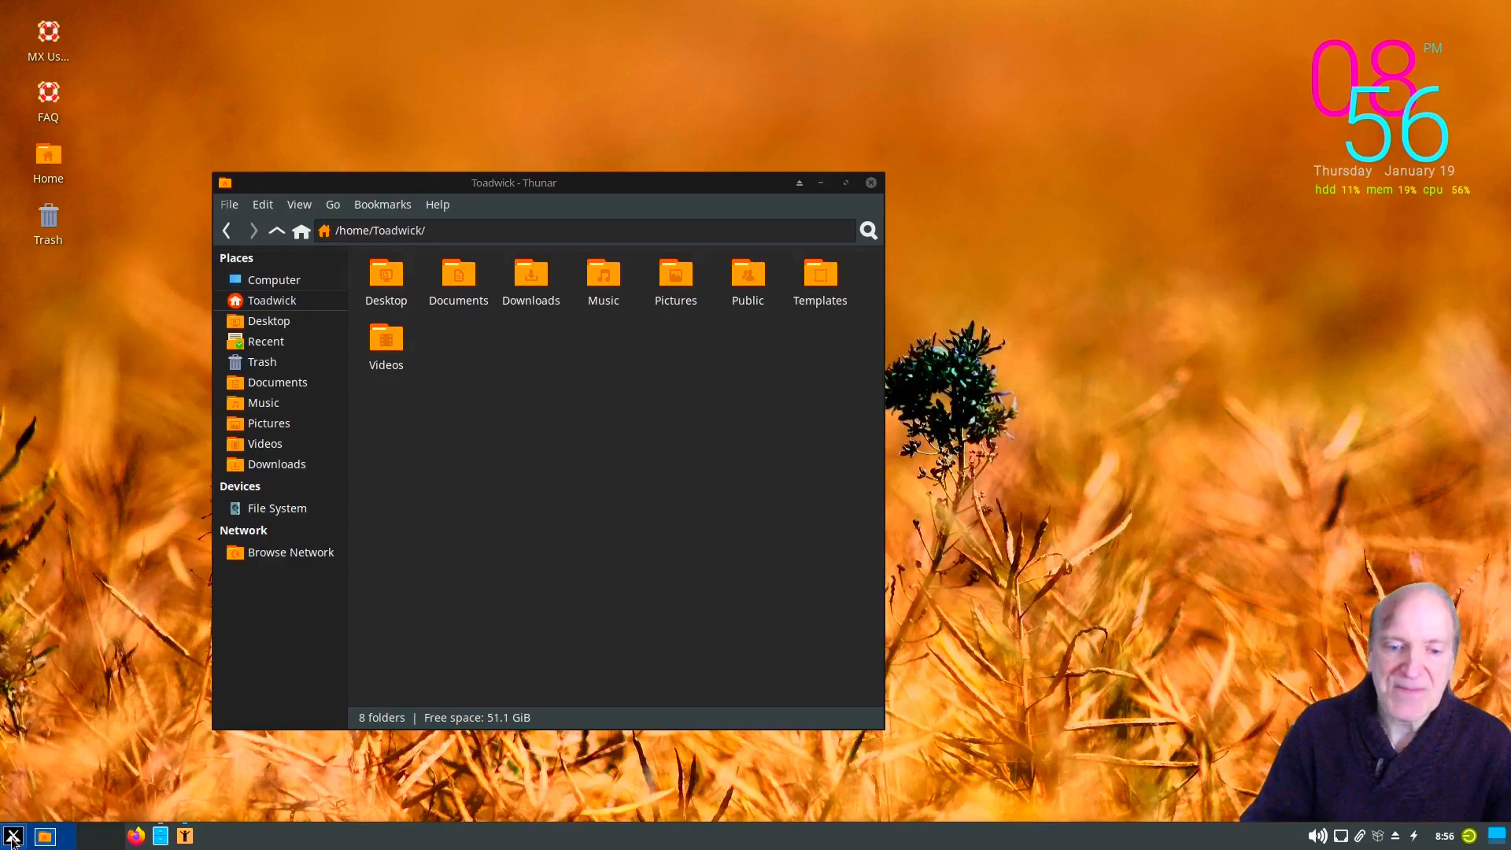
type("mx")
key("Return")
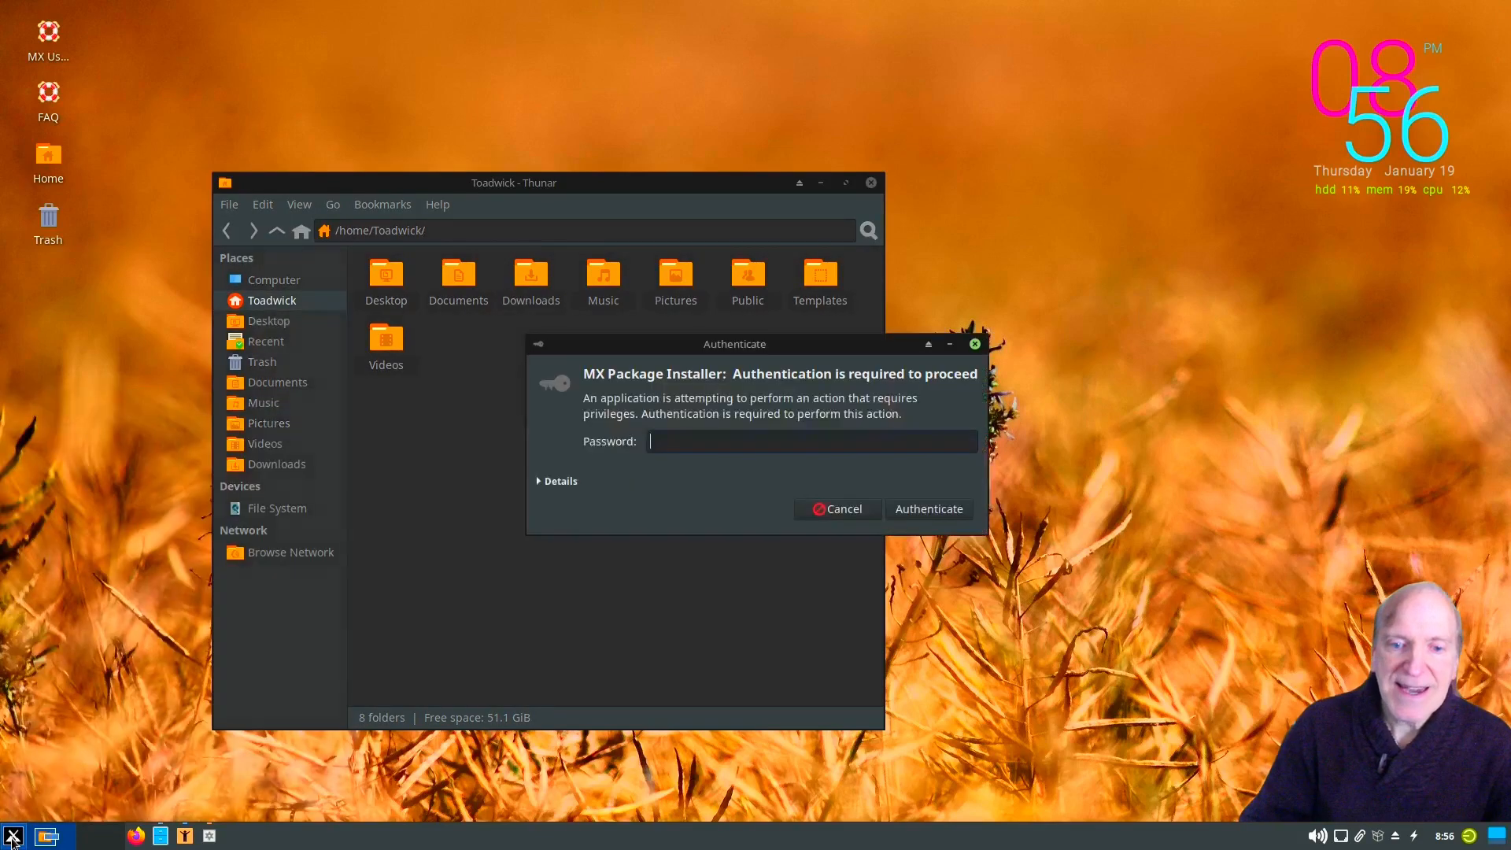
type("•••")
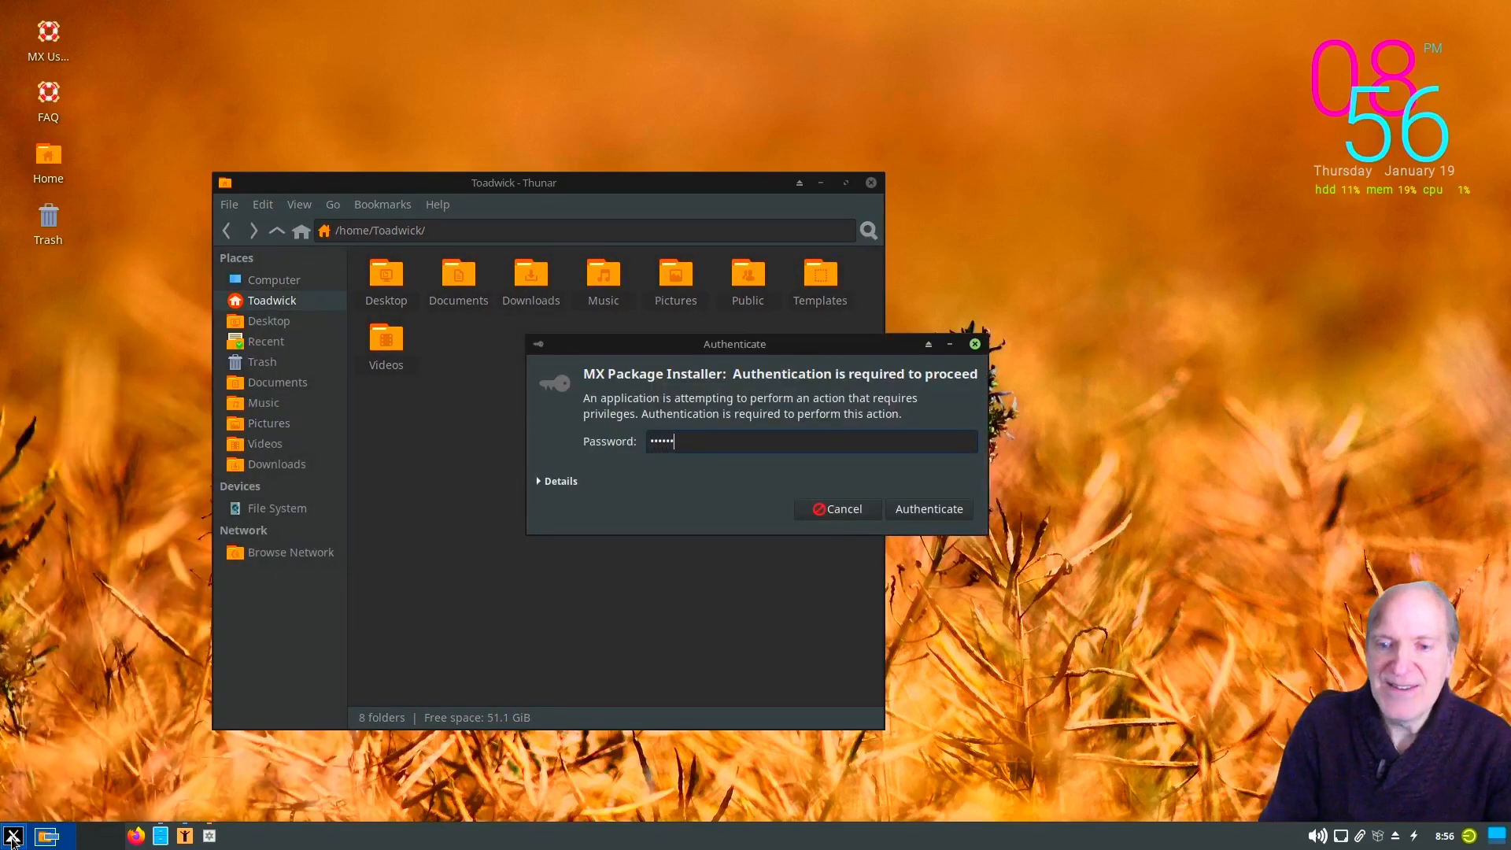
type("•••")
key("Return")
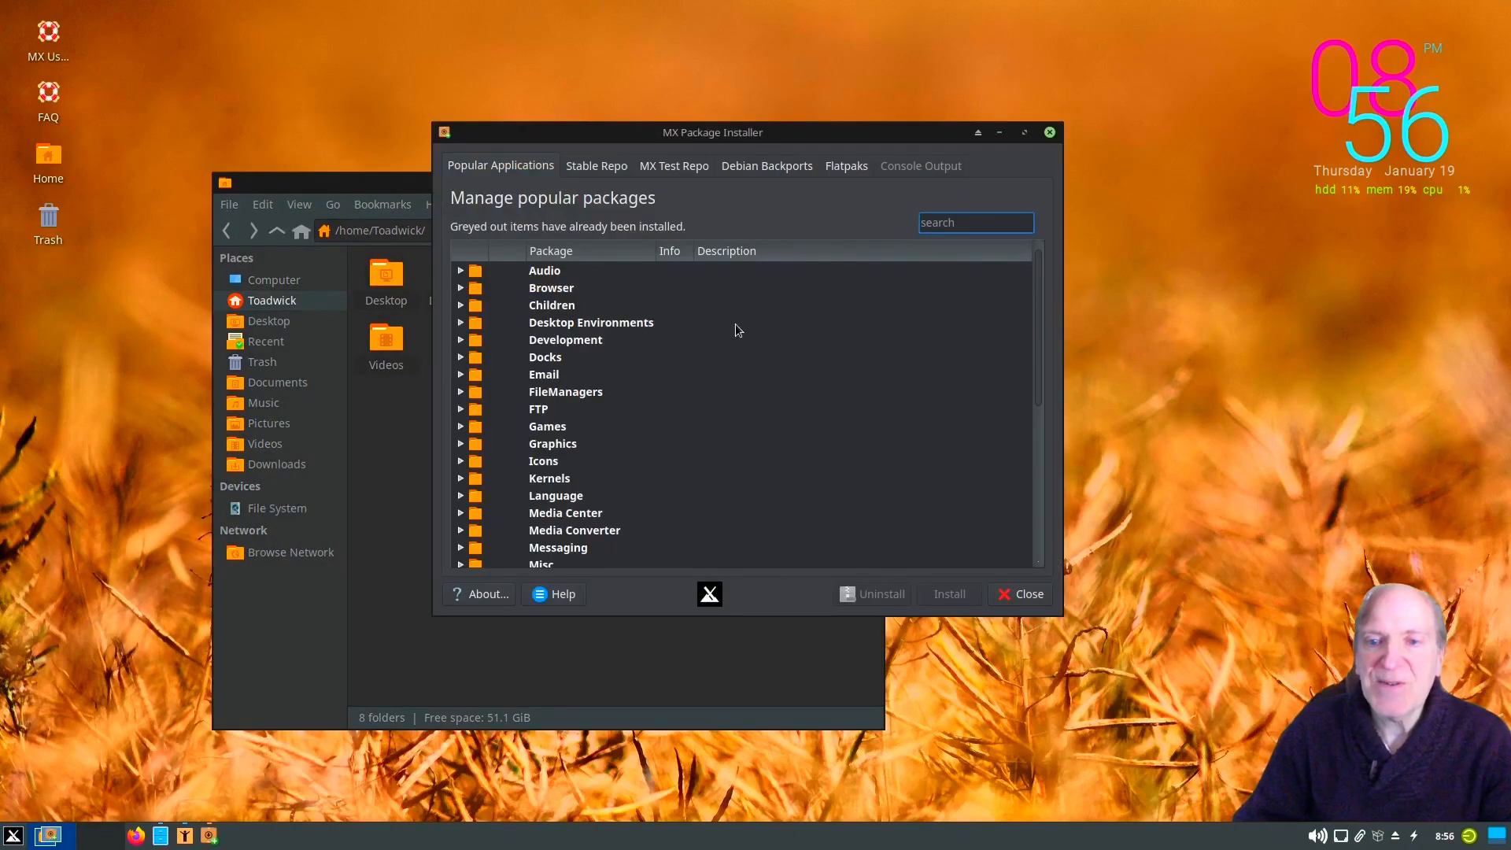
- Search the MX Test Repo for "blend", dismissing the test repository warning, and select the blender package to view its version
left_click(673, 175)
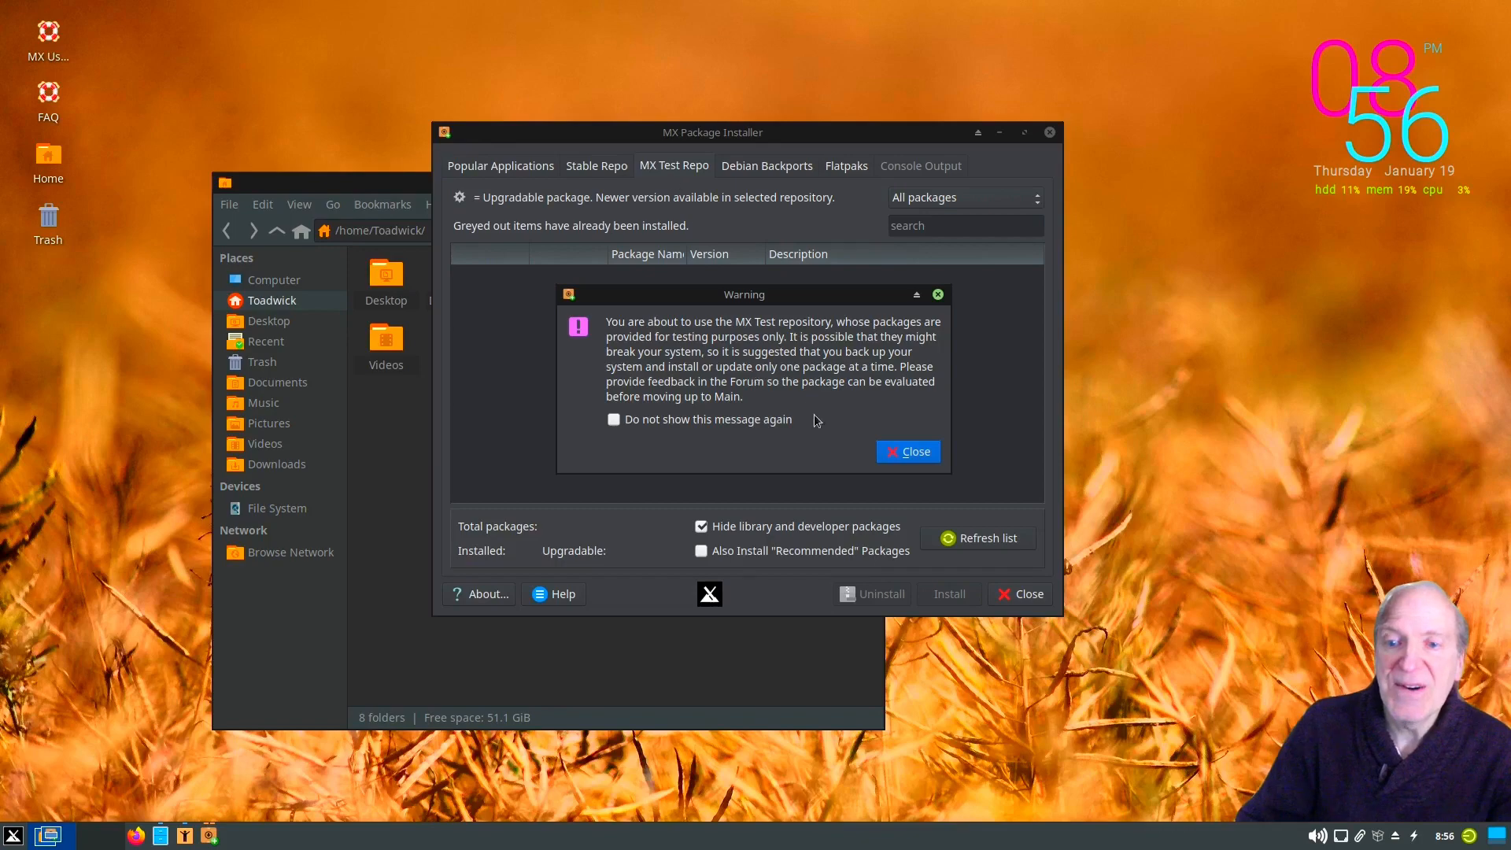
left_click(905, 451)
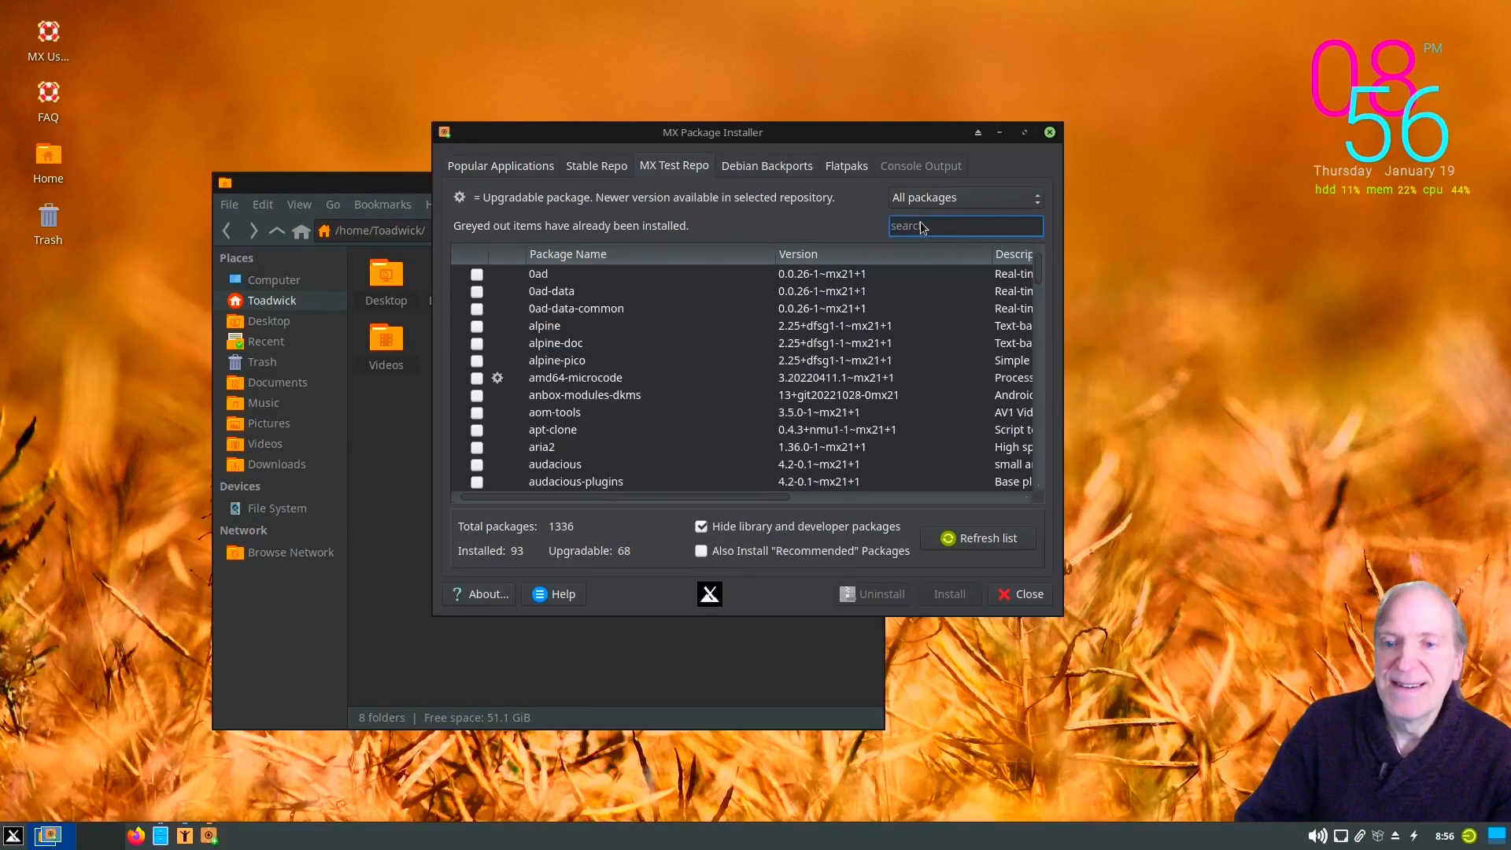
type("lend")
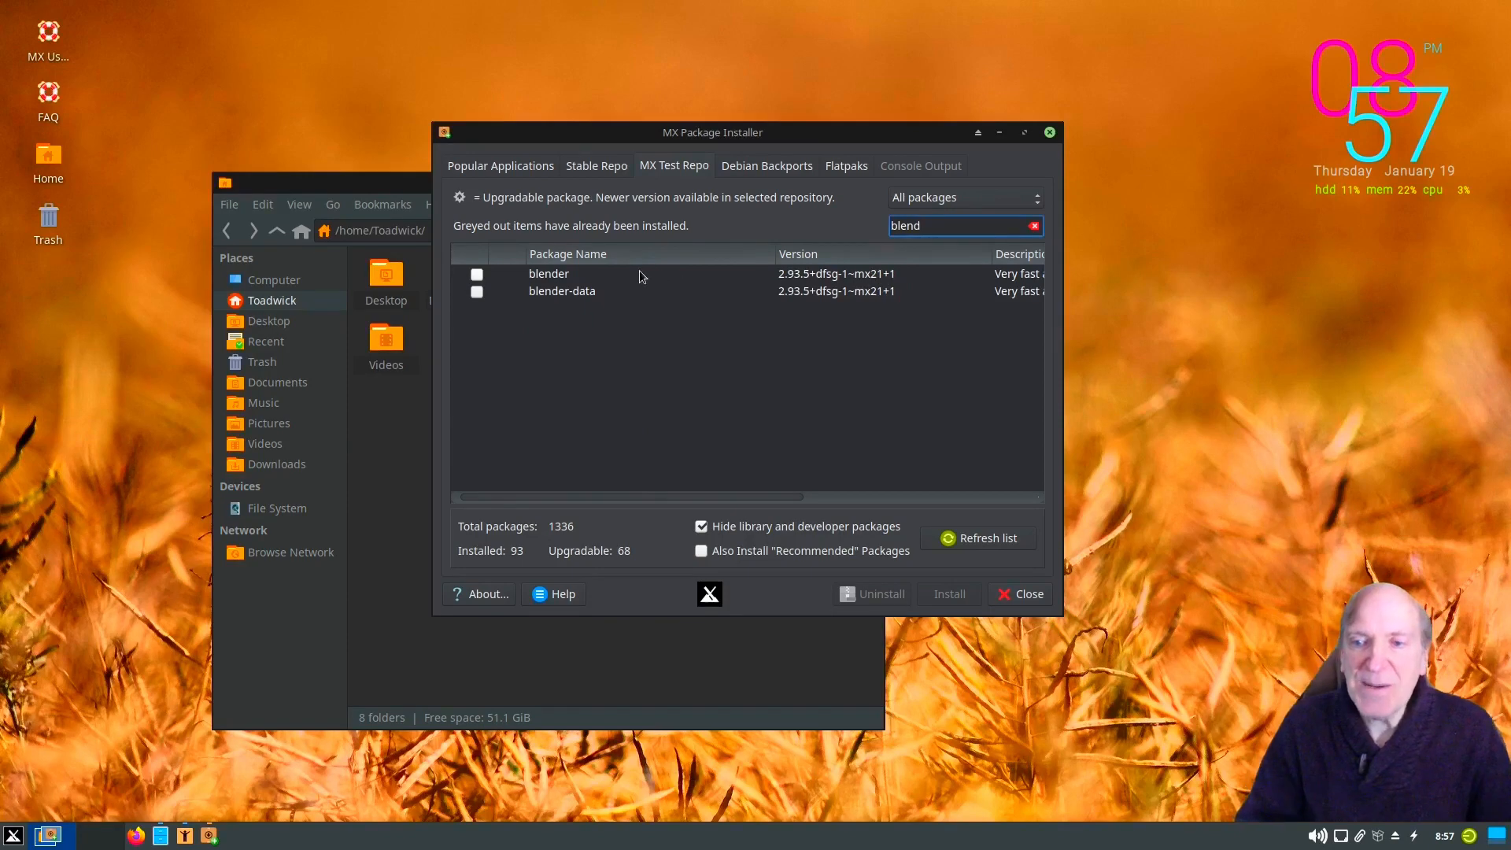
left_click(560, 278)
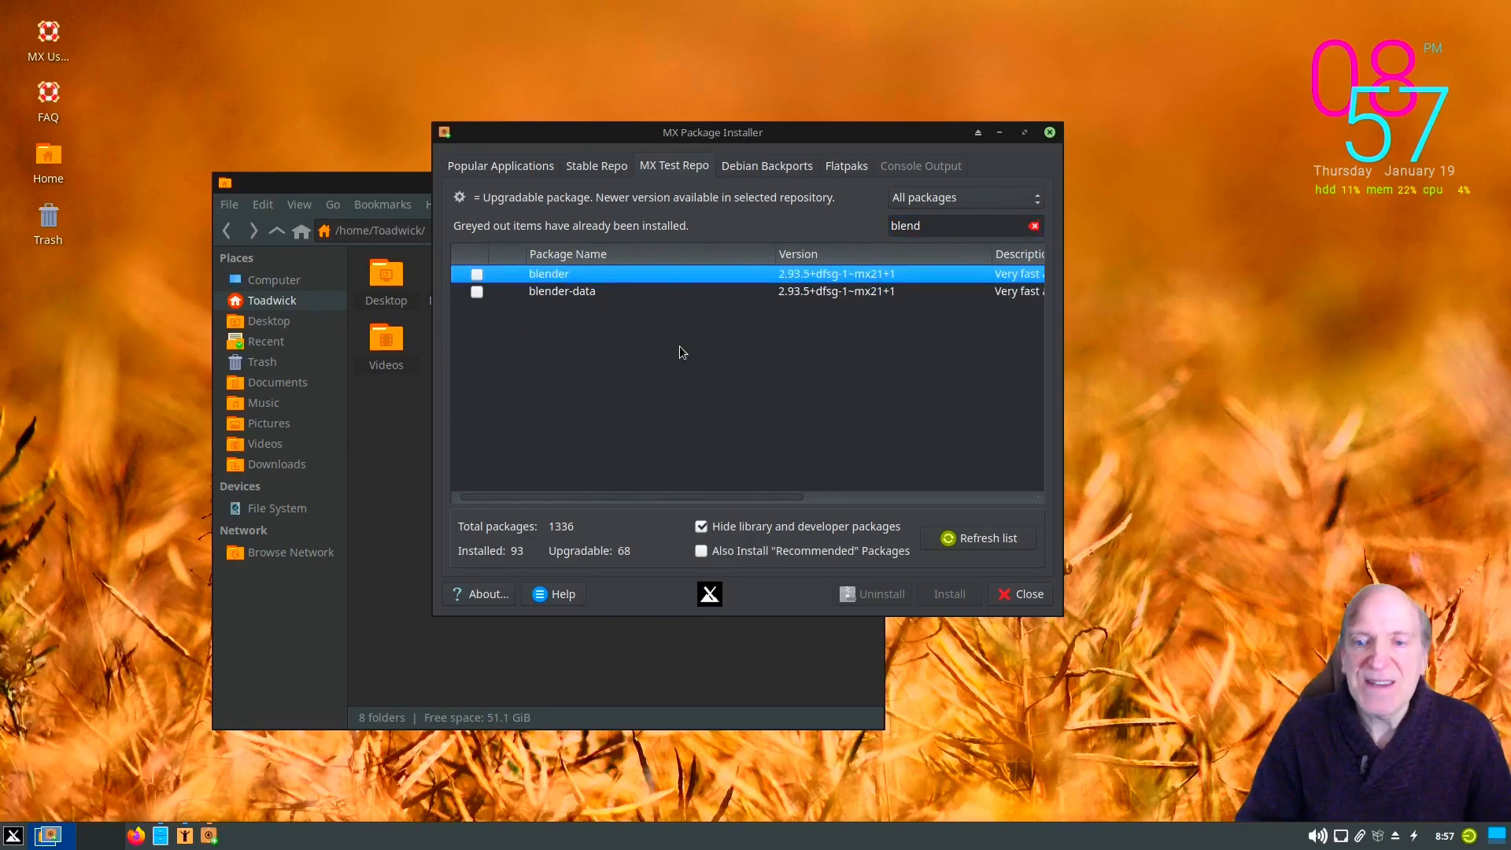
- Close MX Package Installer and move the Thunar window up toward the desktop icons
left_click(1050, 133)
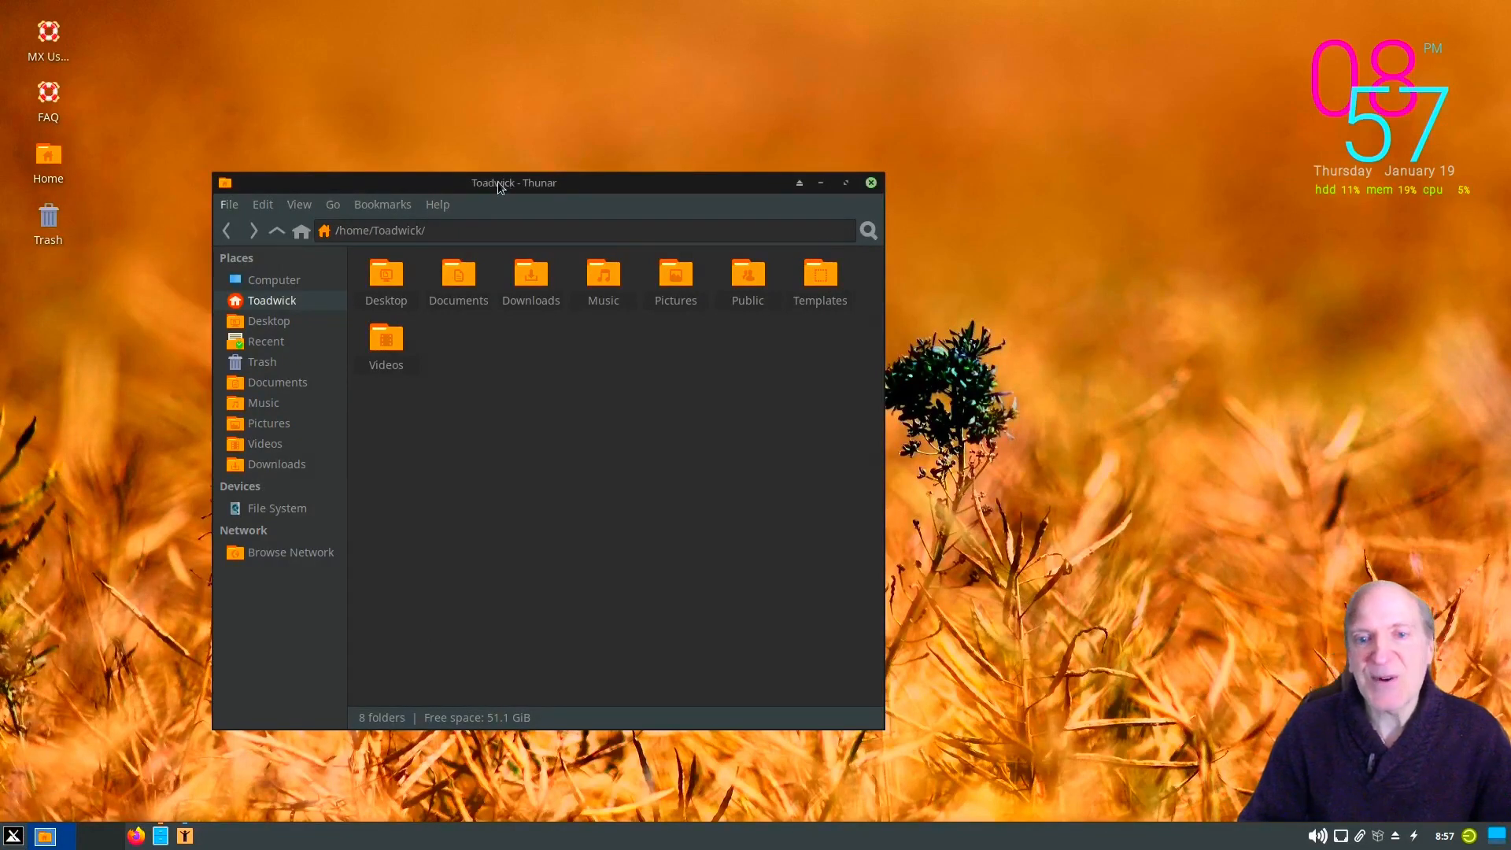
left_click_drag(504, 181, 388, 125)
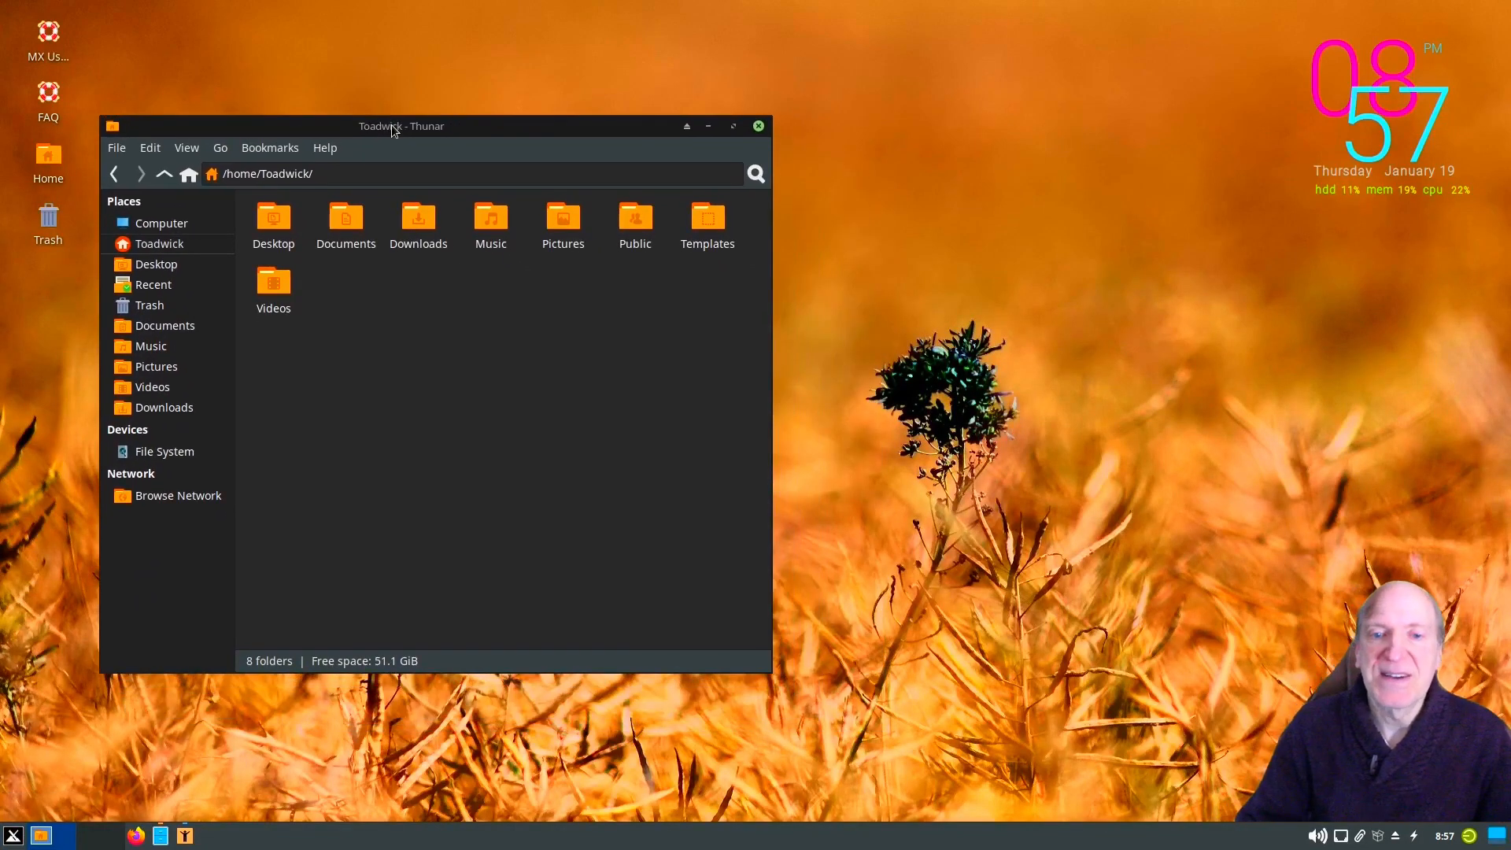
mouse_move(52, 161)
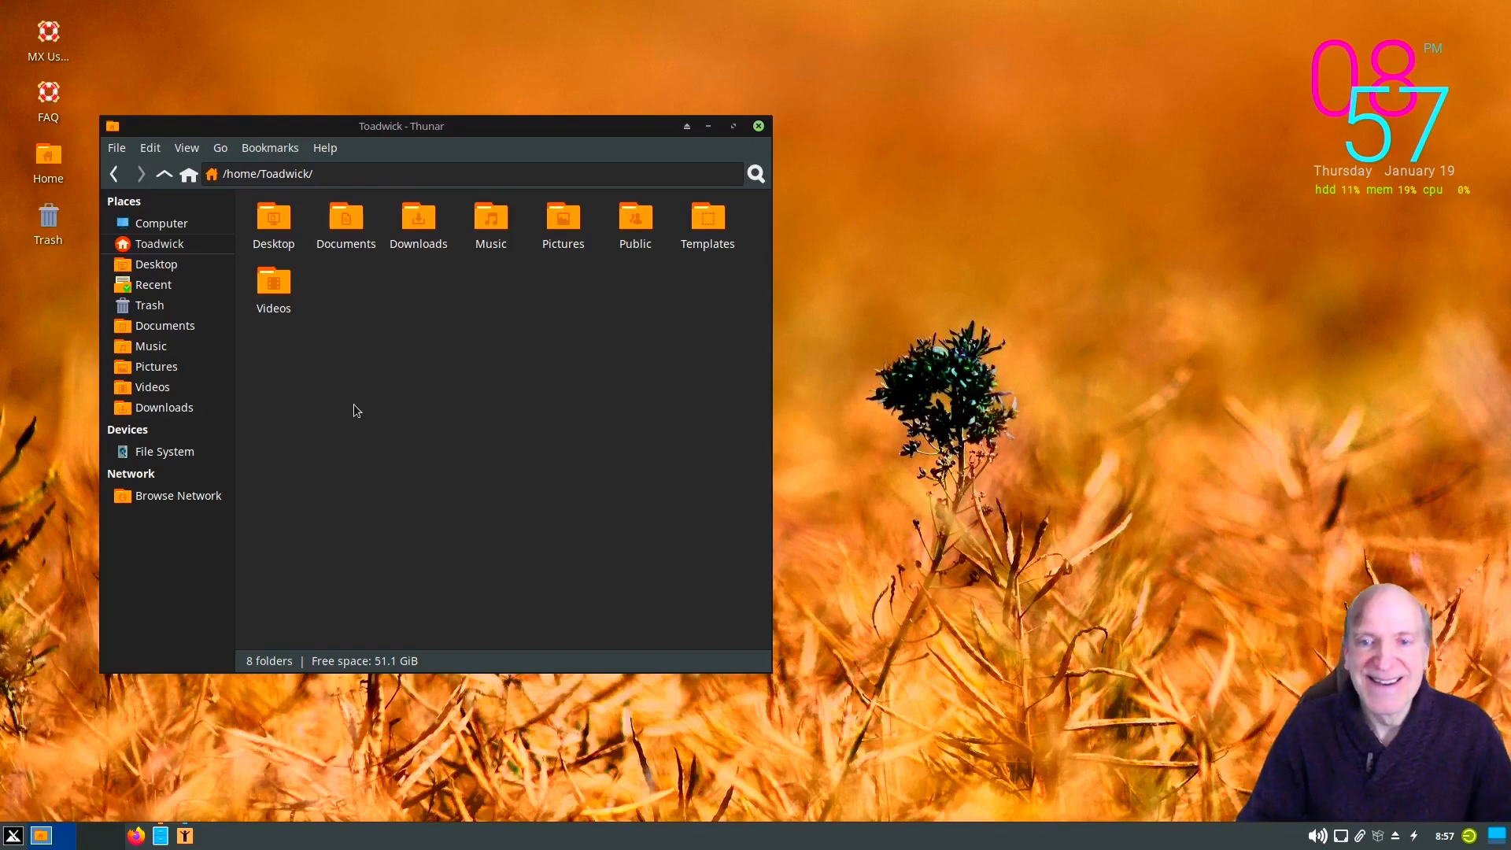
- Open the audio mixer from the volume controls, view the output devices, and close it
left_click(1317, 835)
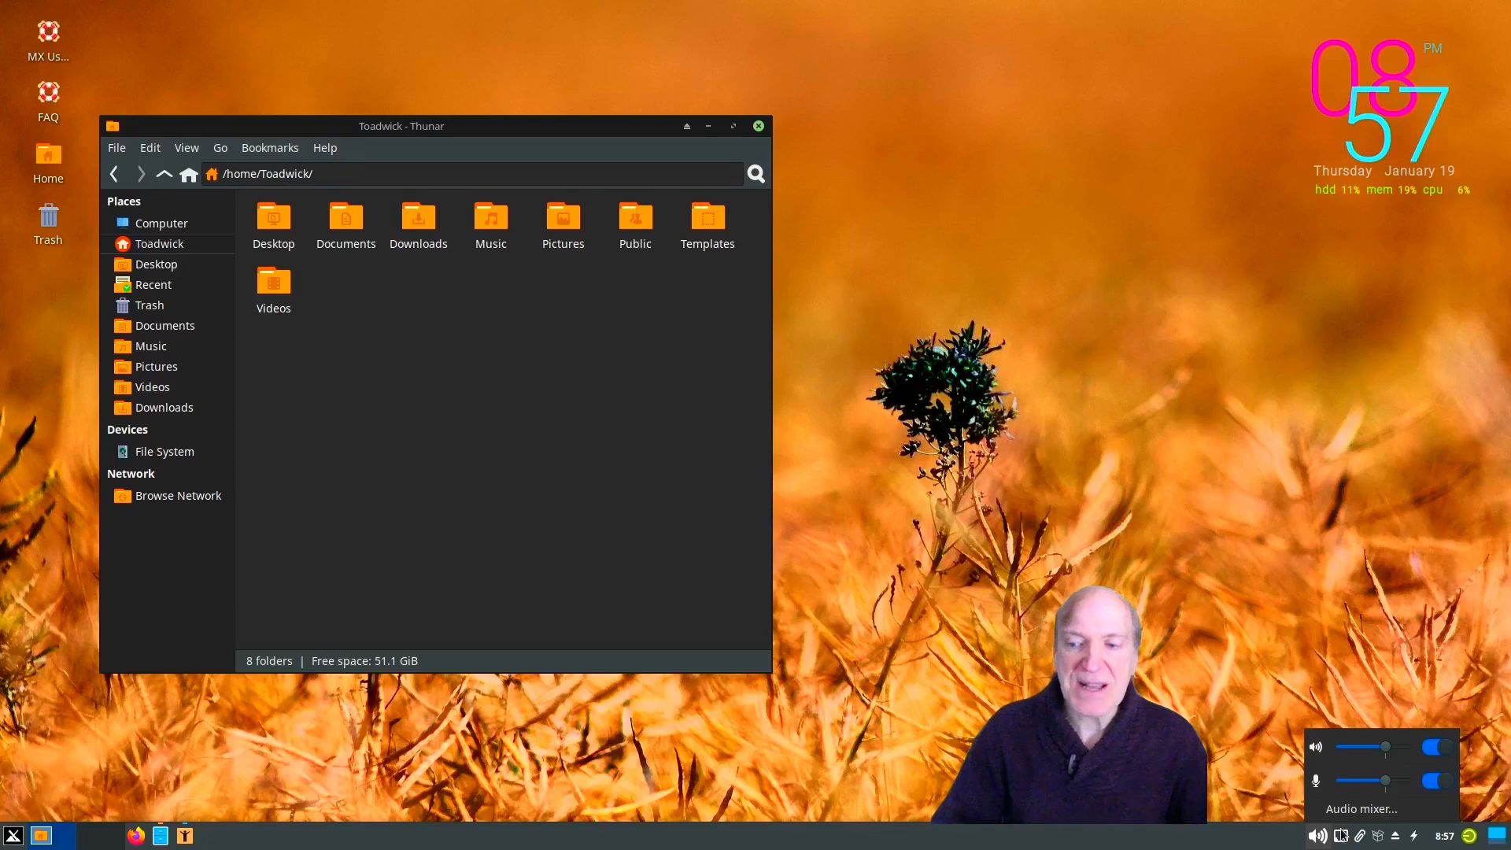
left_click(1361, 808)
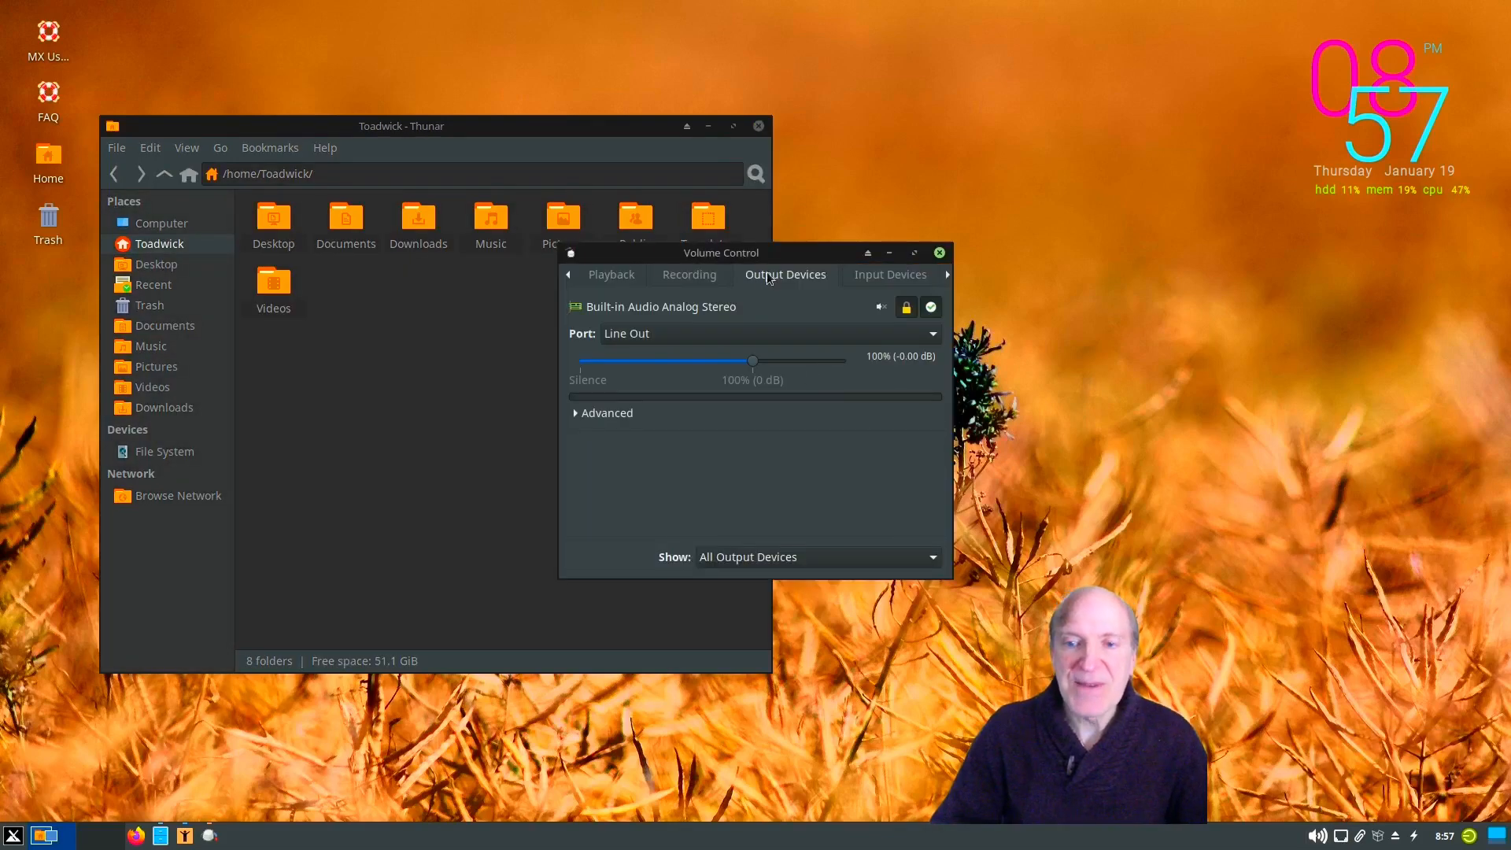
left_click(938, 253)
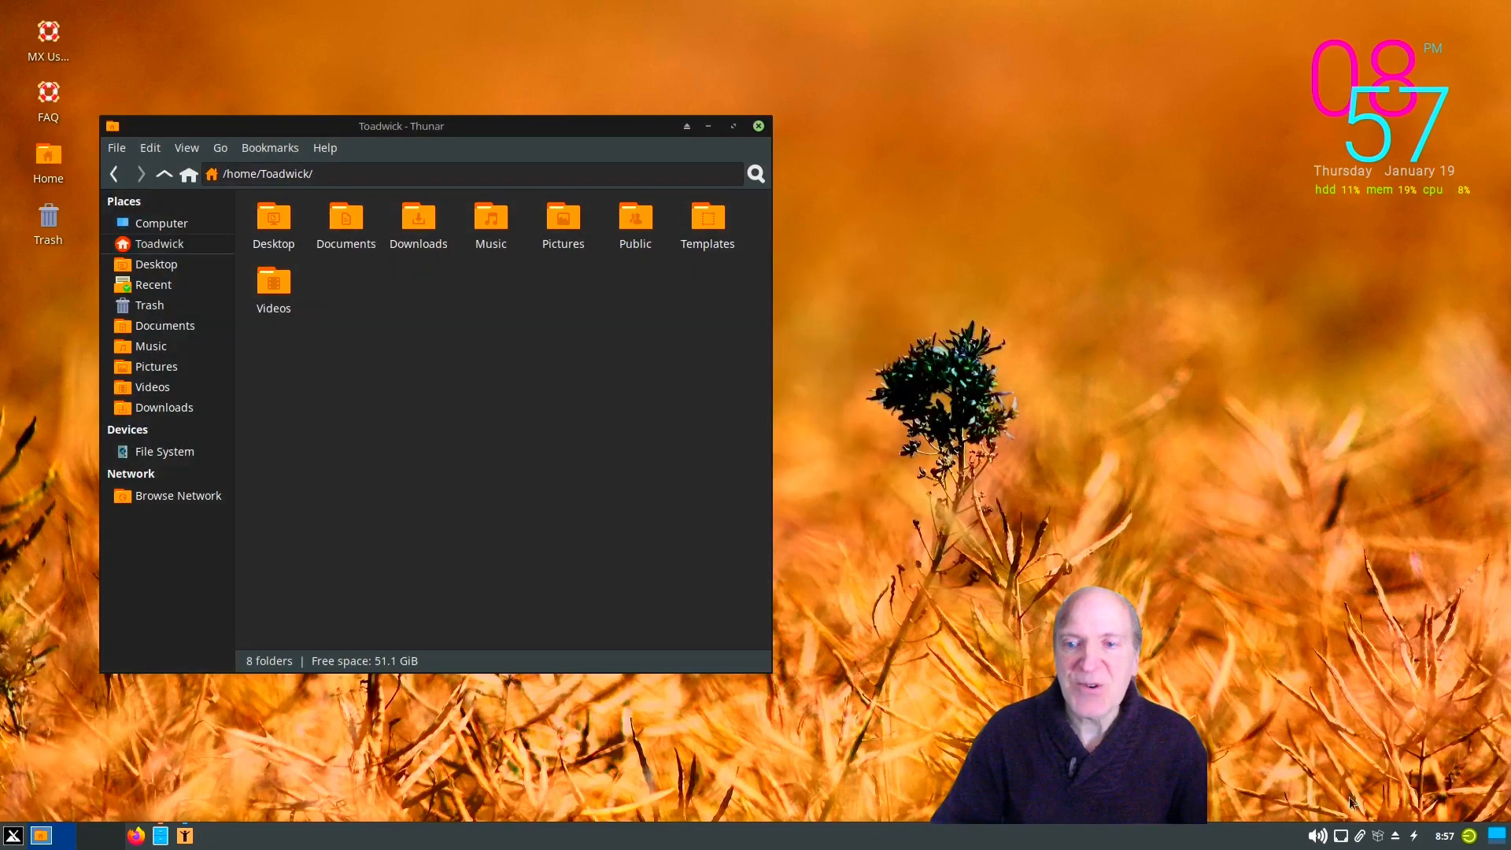
- Examine the network connection options, the clipboard manager's options and the removable device list
left_click(1340, 835)
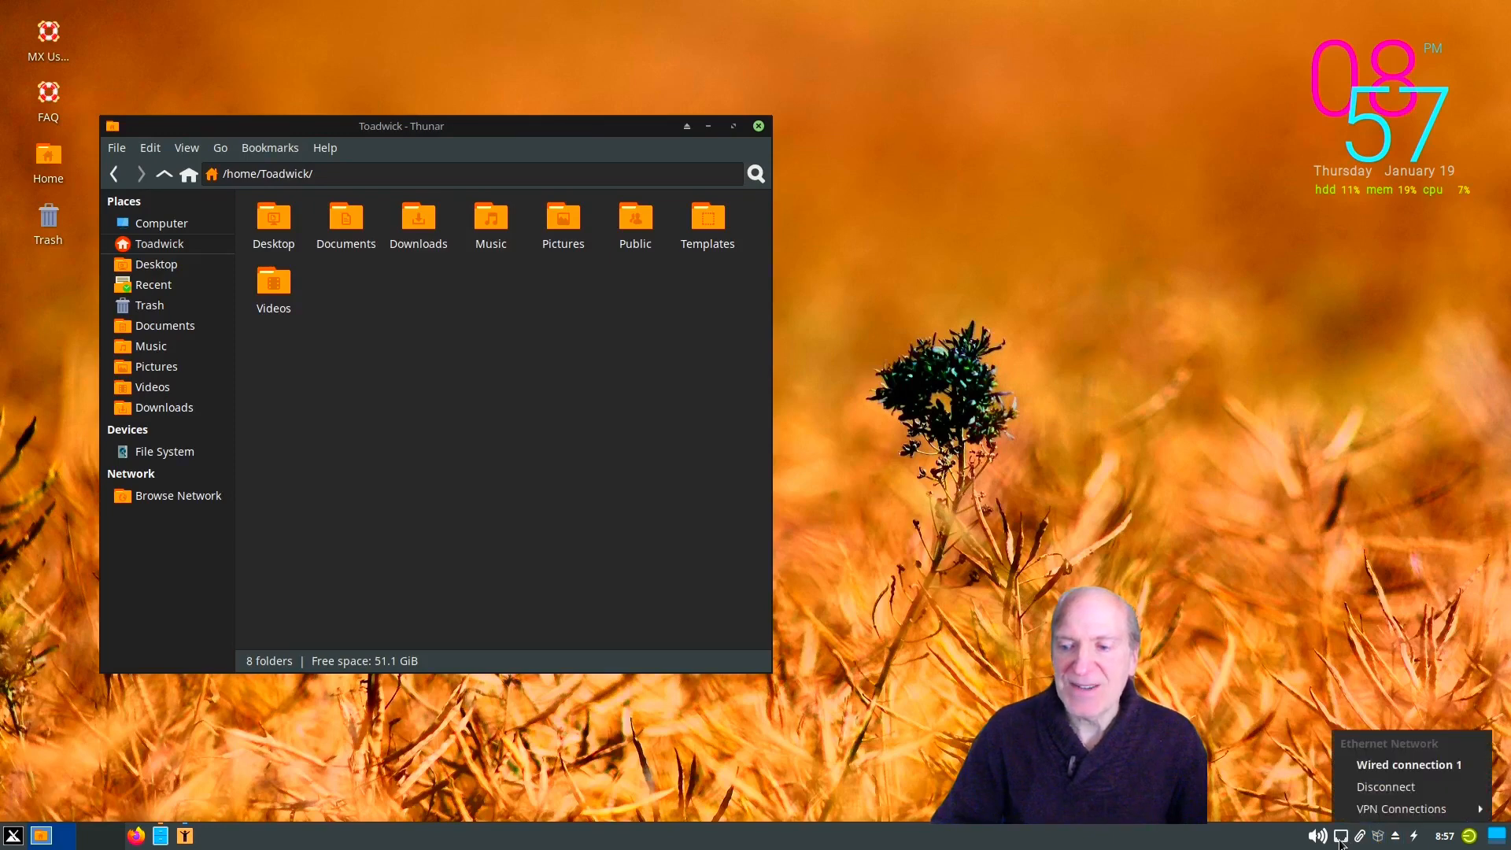
left_click(1341, 838)
left_click(1359, 837)
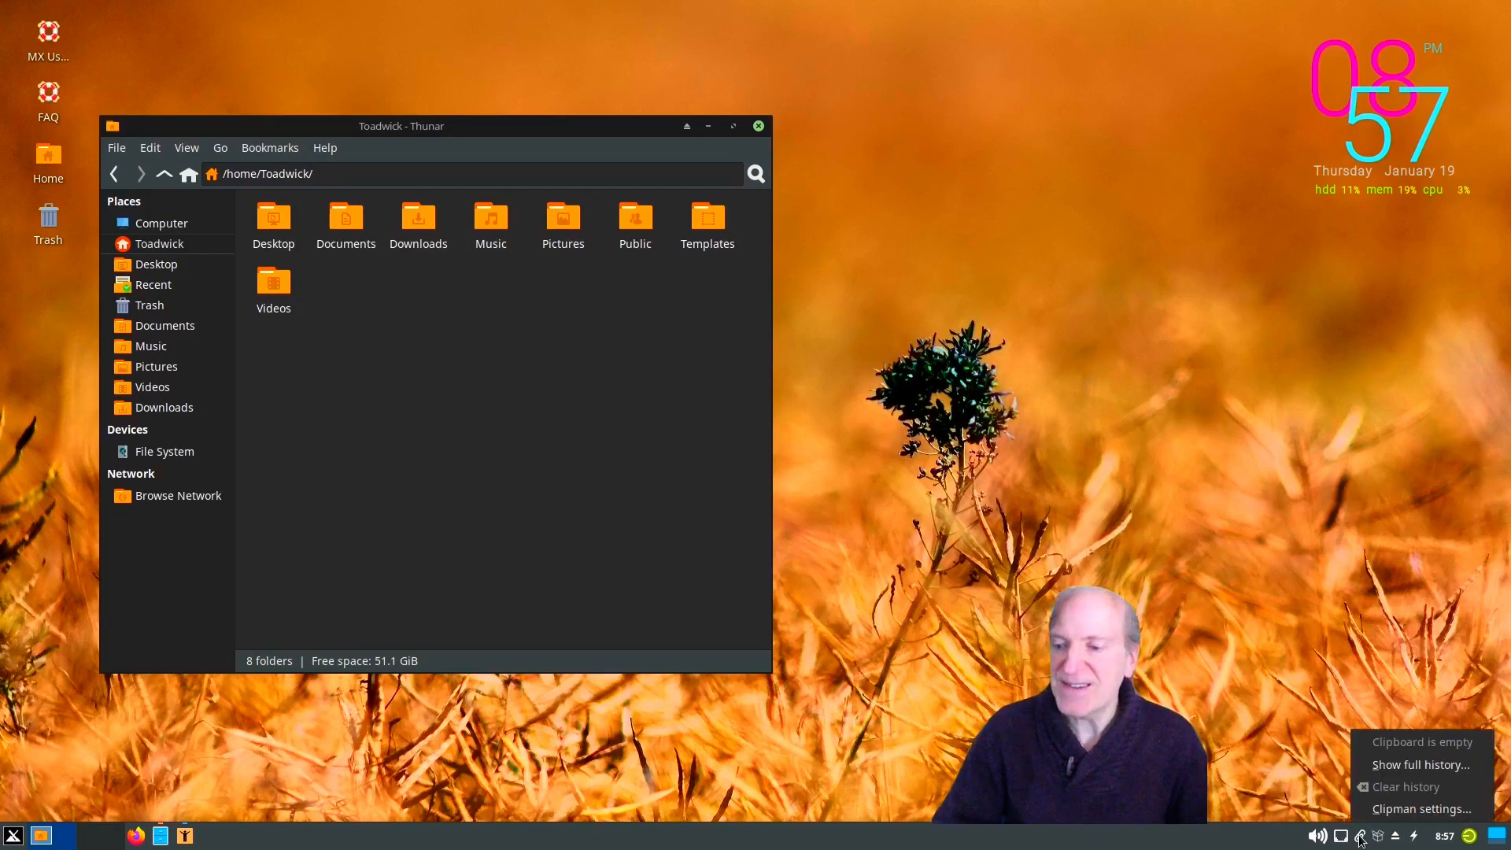
left_click(1360, 837)
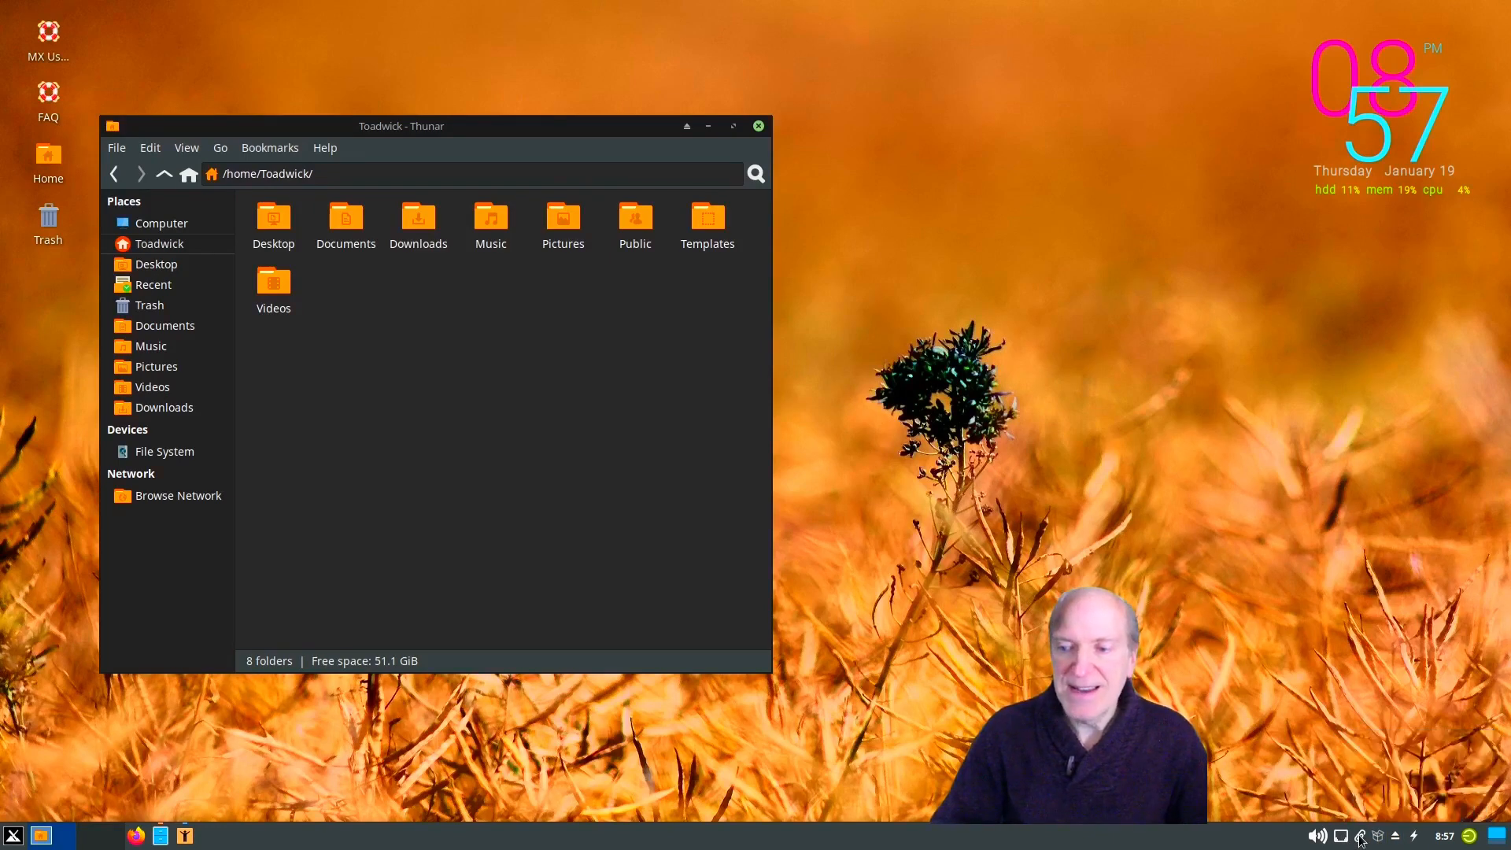
left_click(1398, 839)
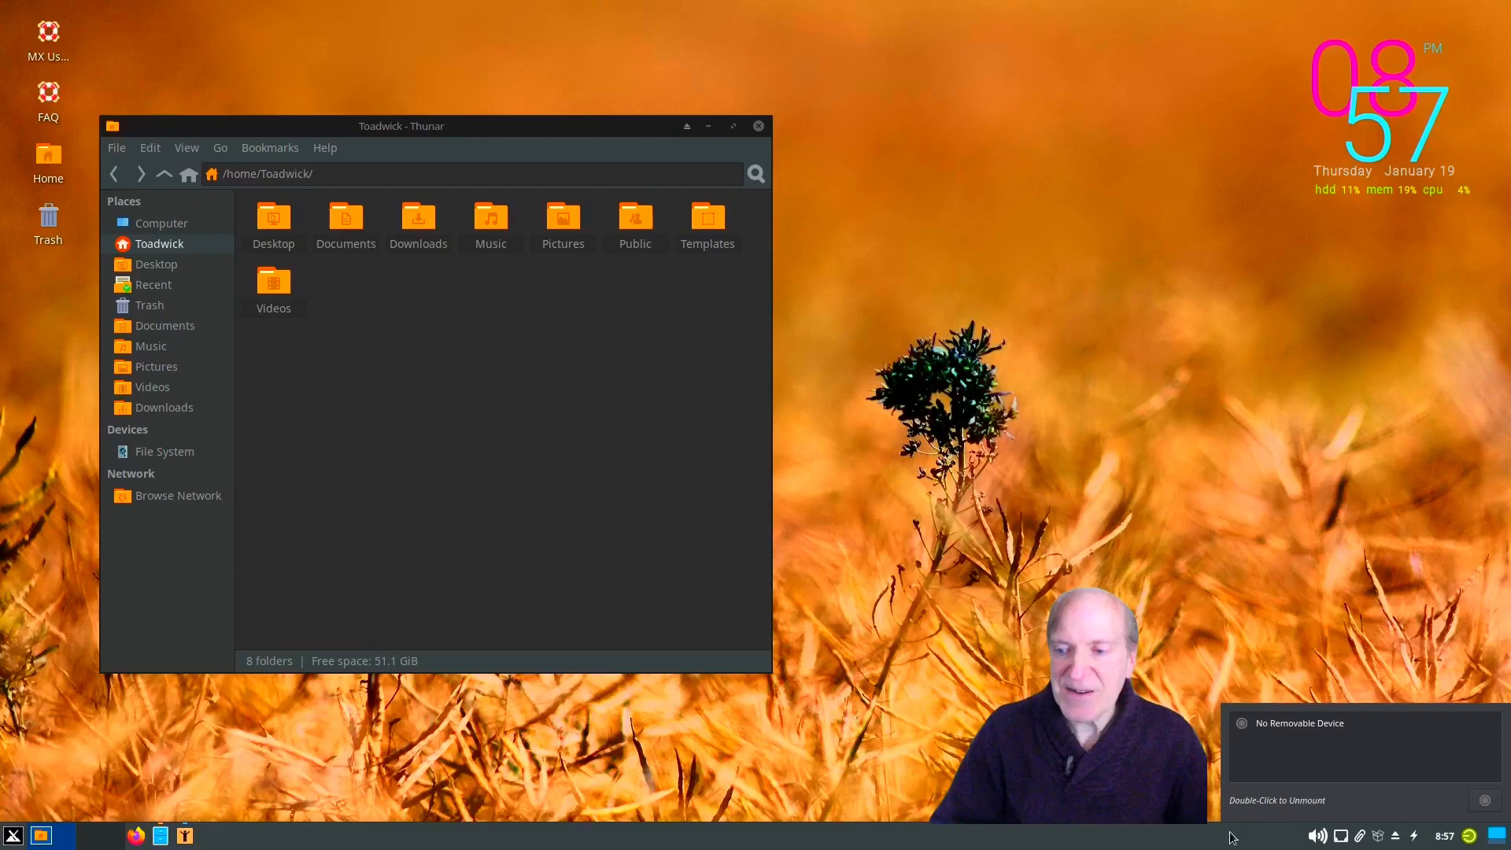
- Turn on Presentation mode in the power manager
left_click(1413, 837)
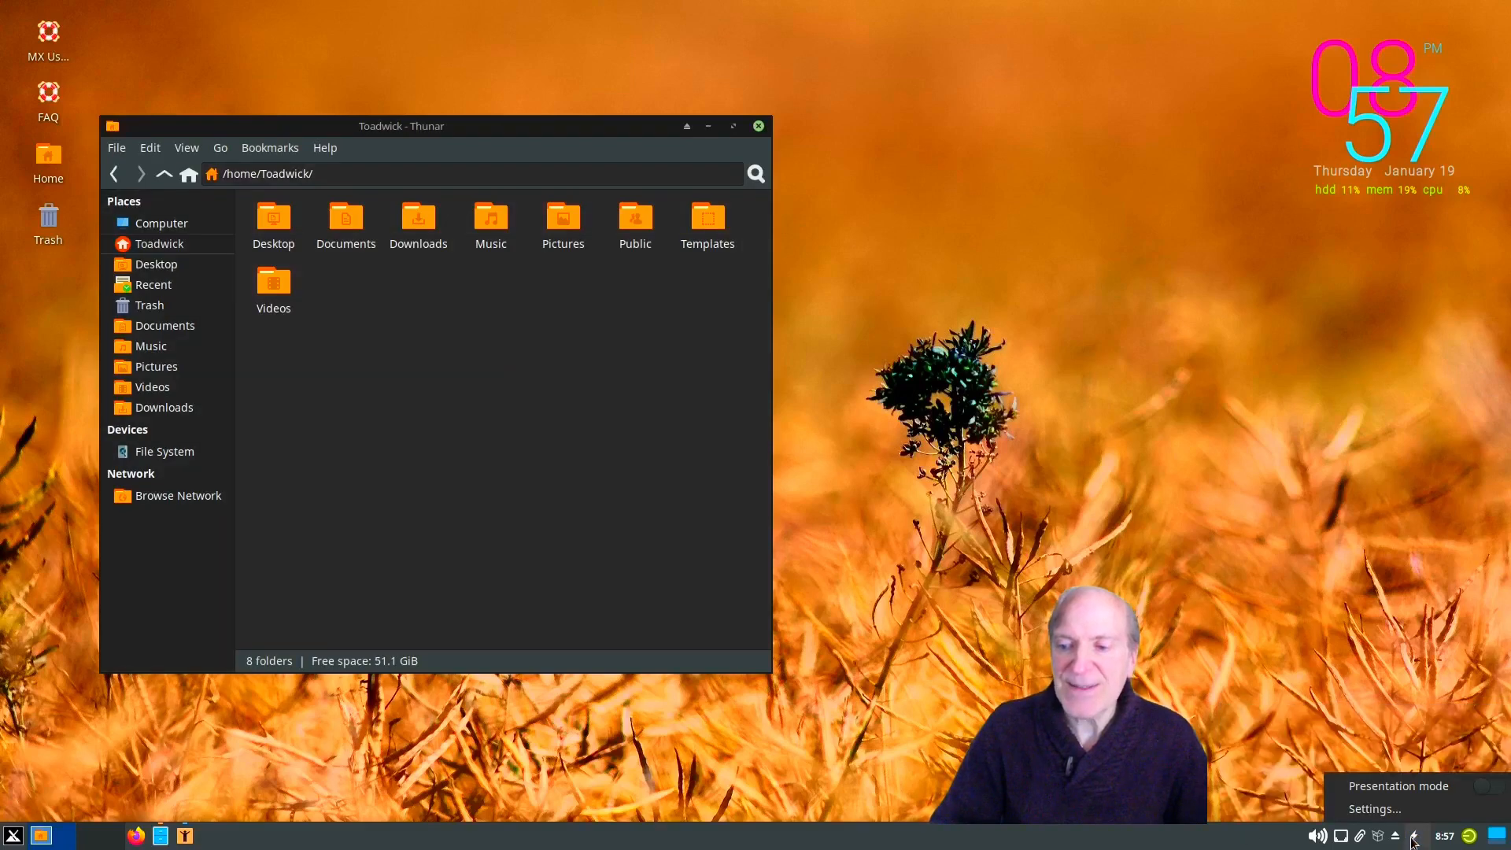
left_click(1494, 787)
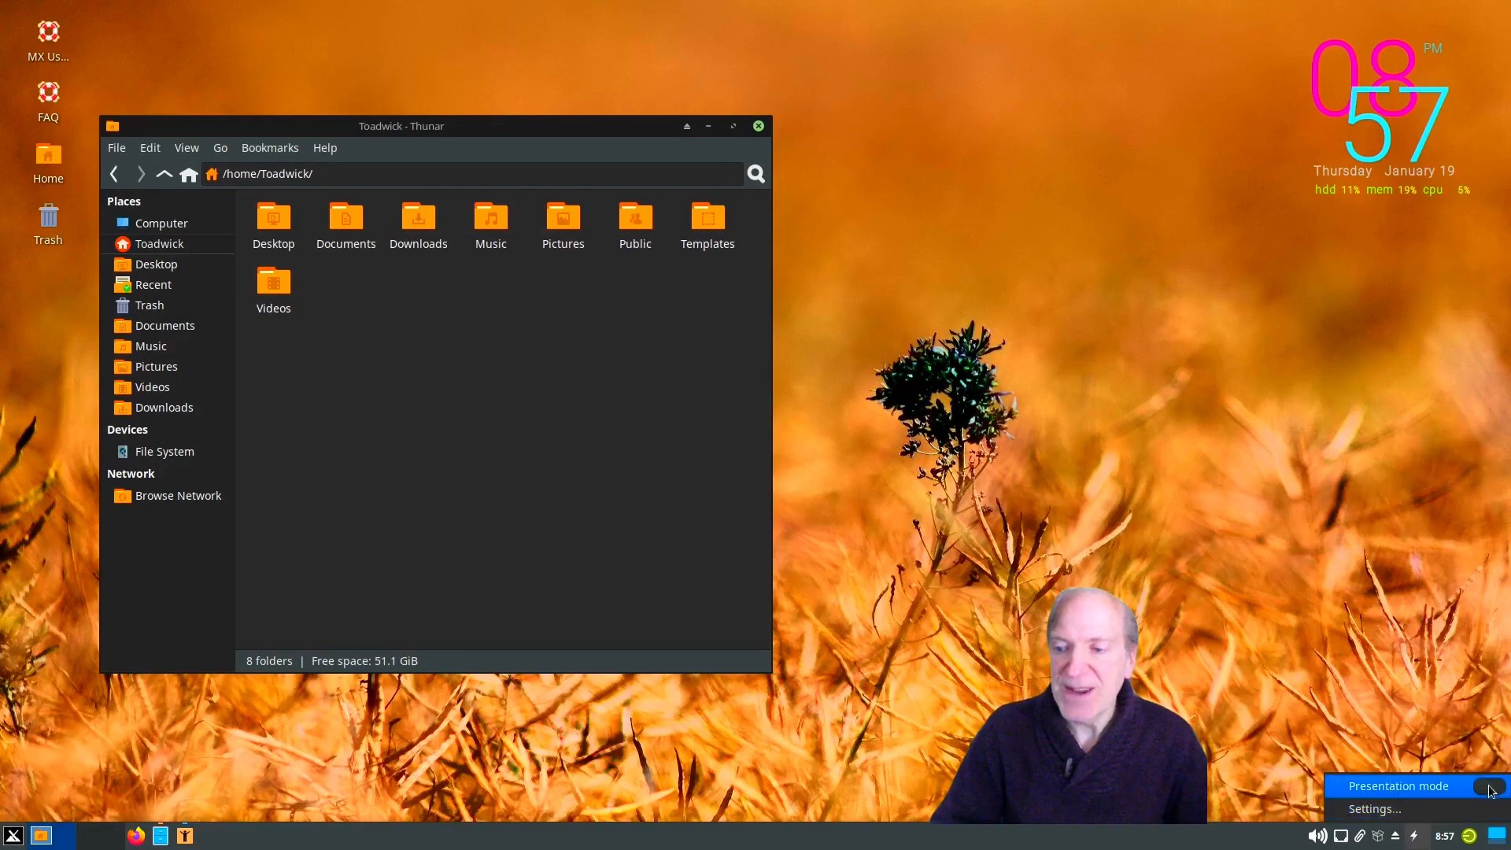
left_click(1415, 837)
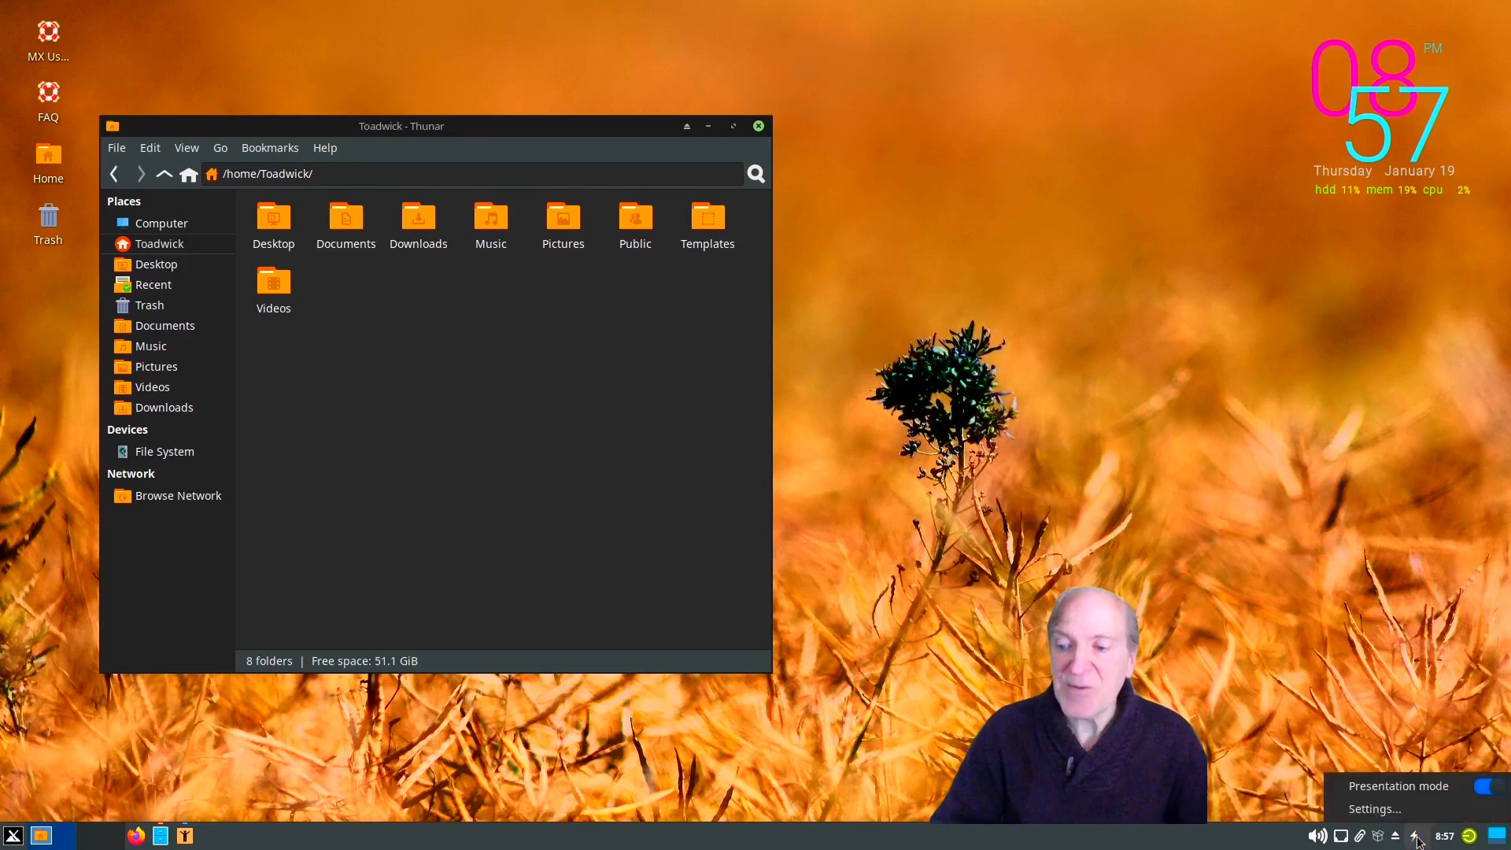
left_click(1415, 838)
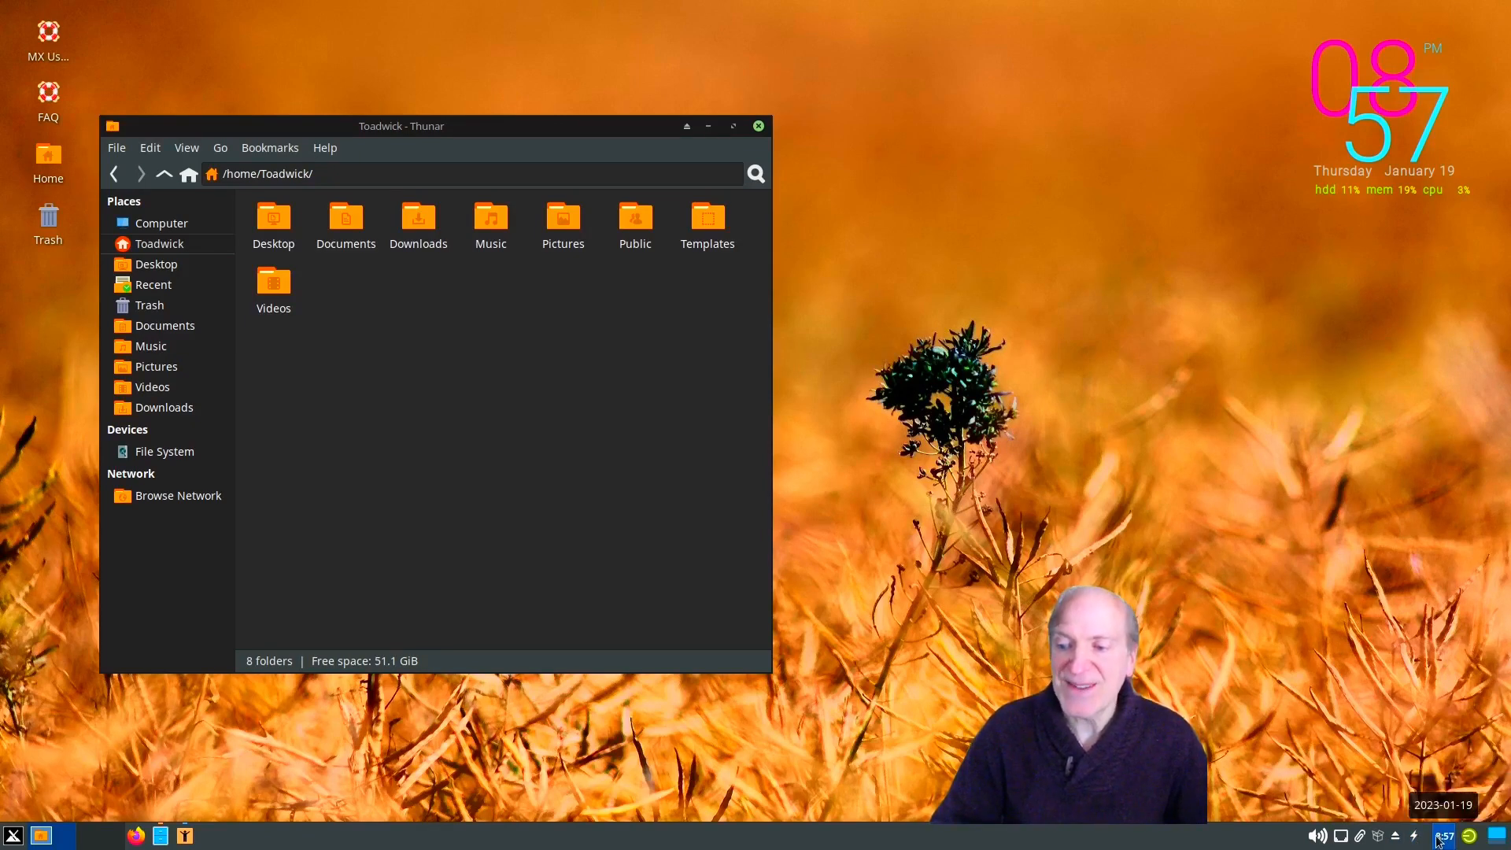
- View the panel clock's calendar and set the clock's layout format to "Time, then date"
left_click(1443, 837)
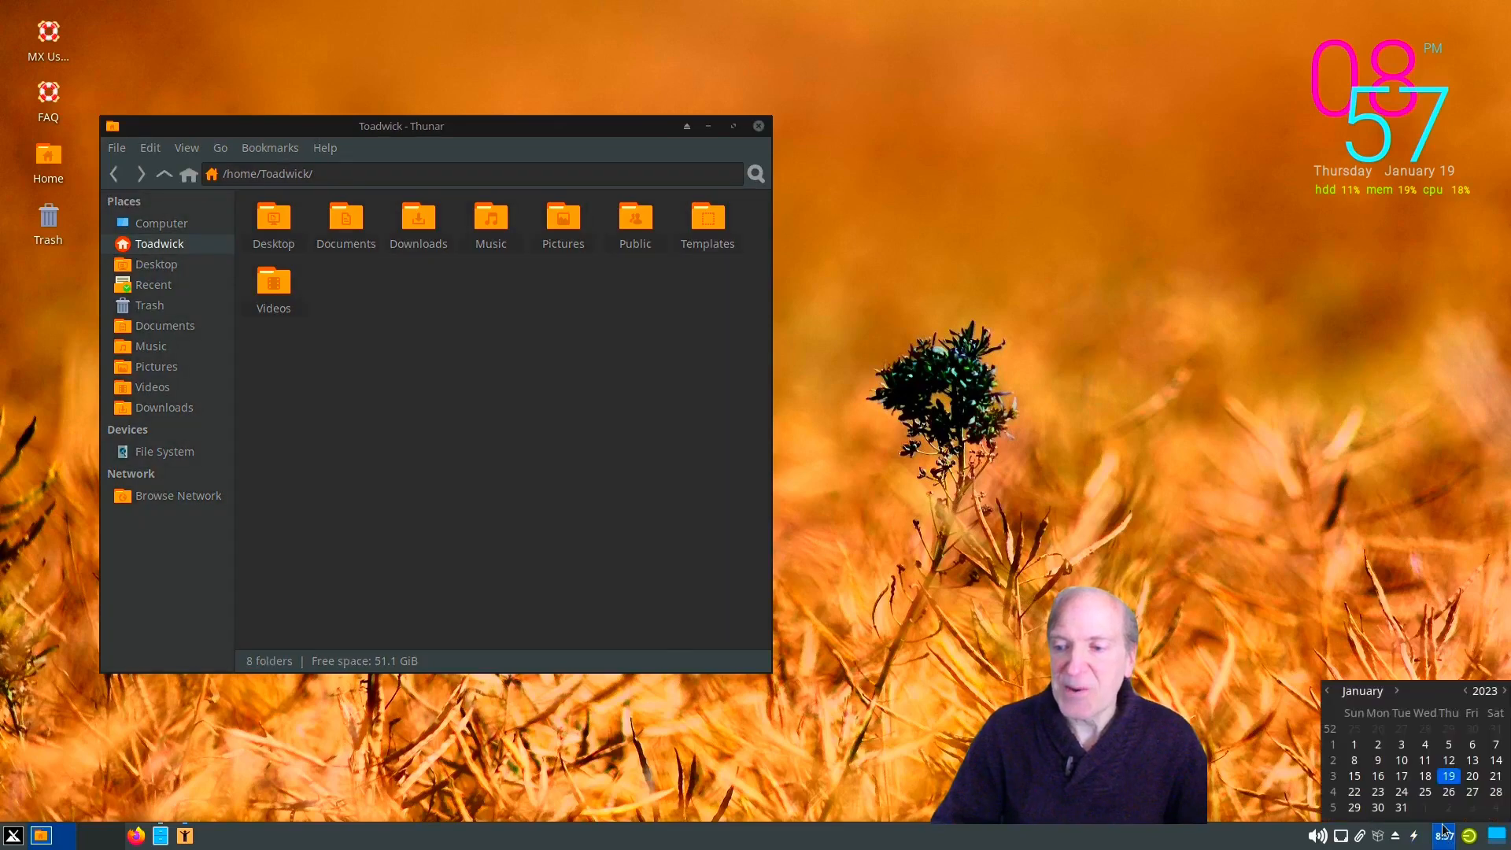
left_click(1444, 839)
right_click(1444, 838)
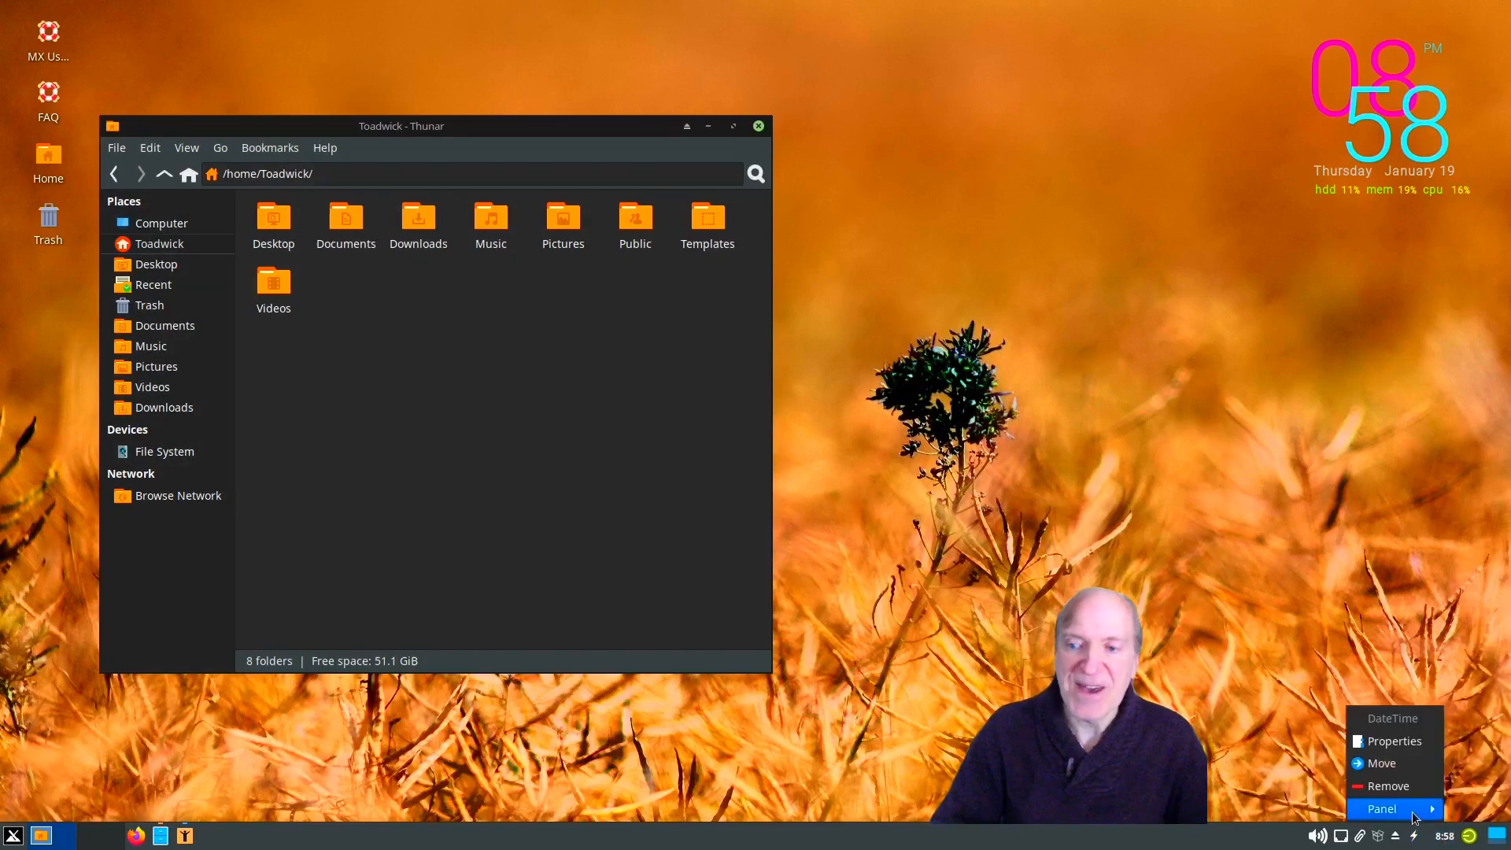
mouse_move(1410, 815)
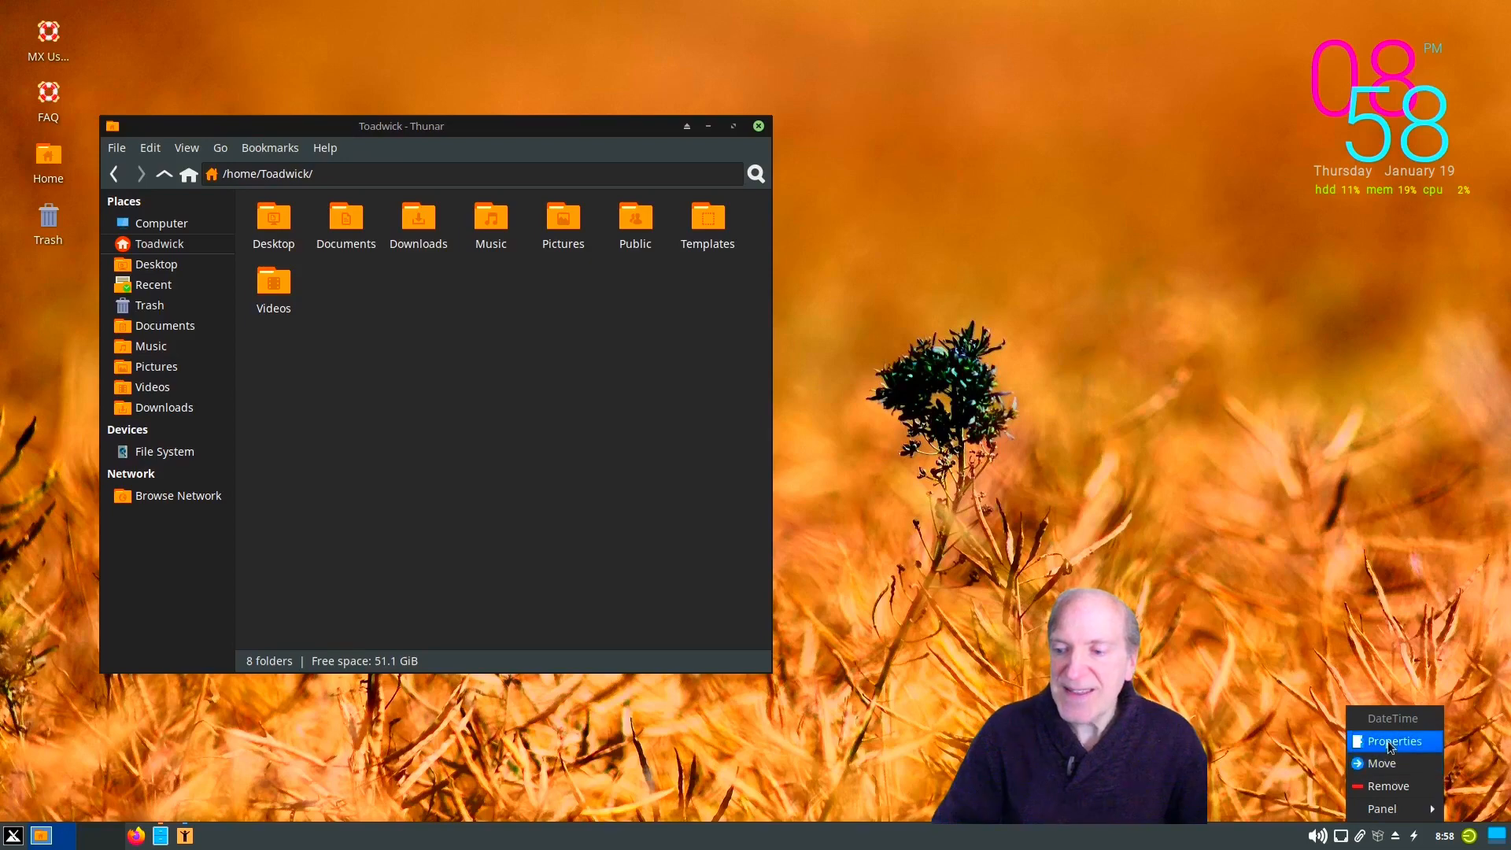
left_click(1393, 741)
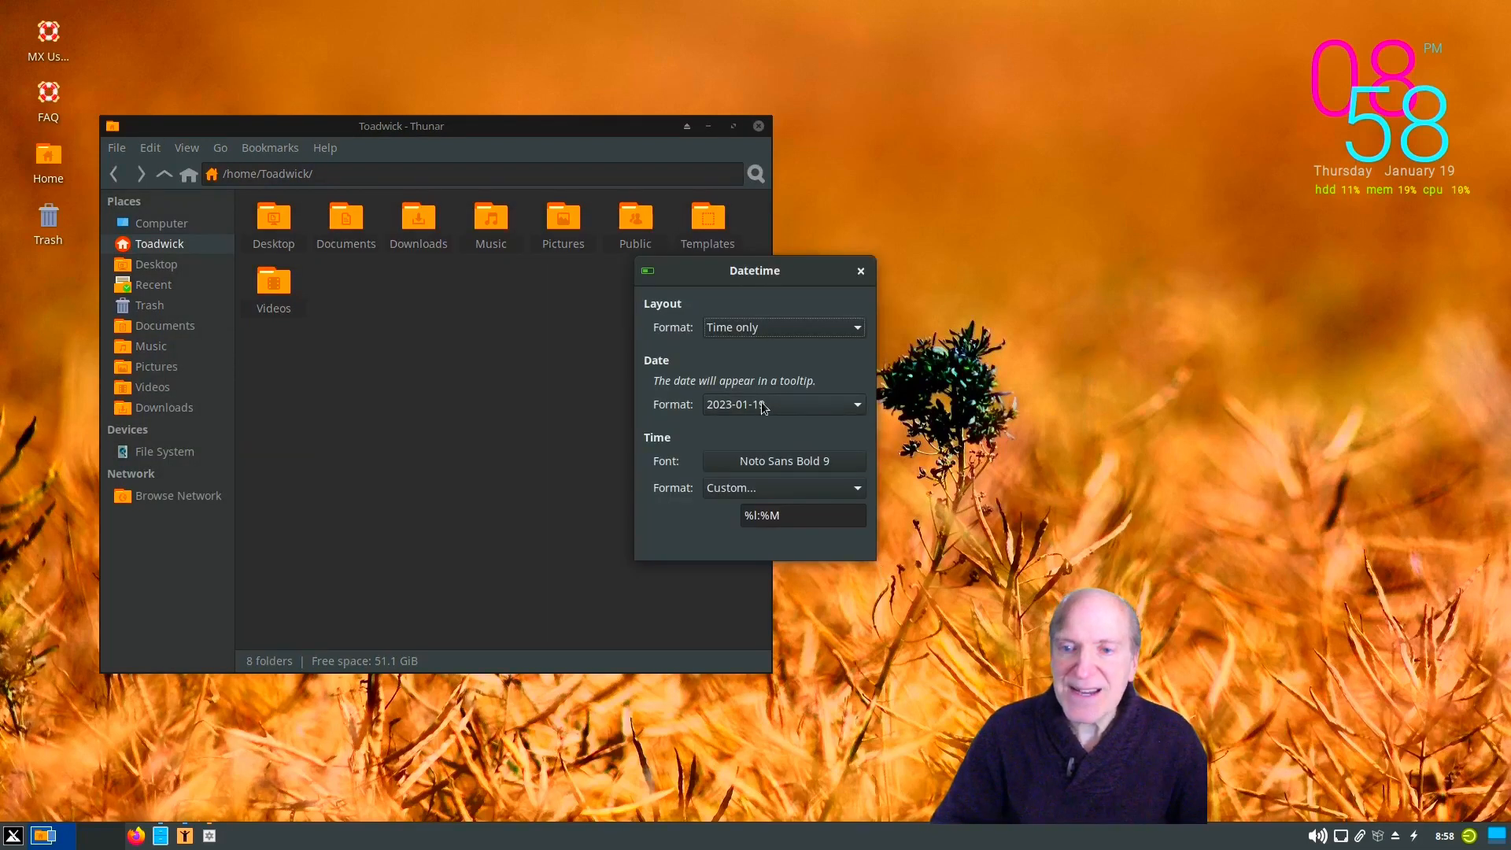
left_click(858, 331)
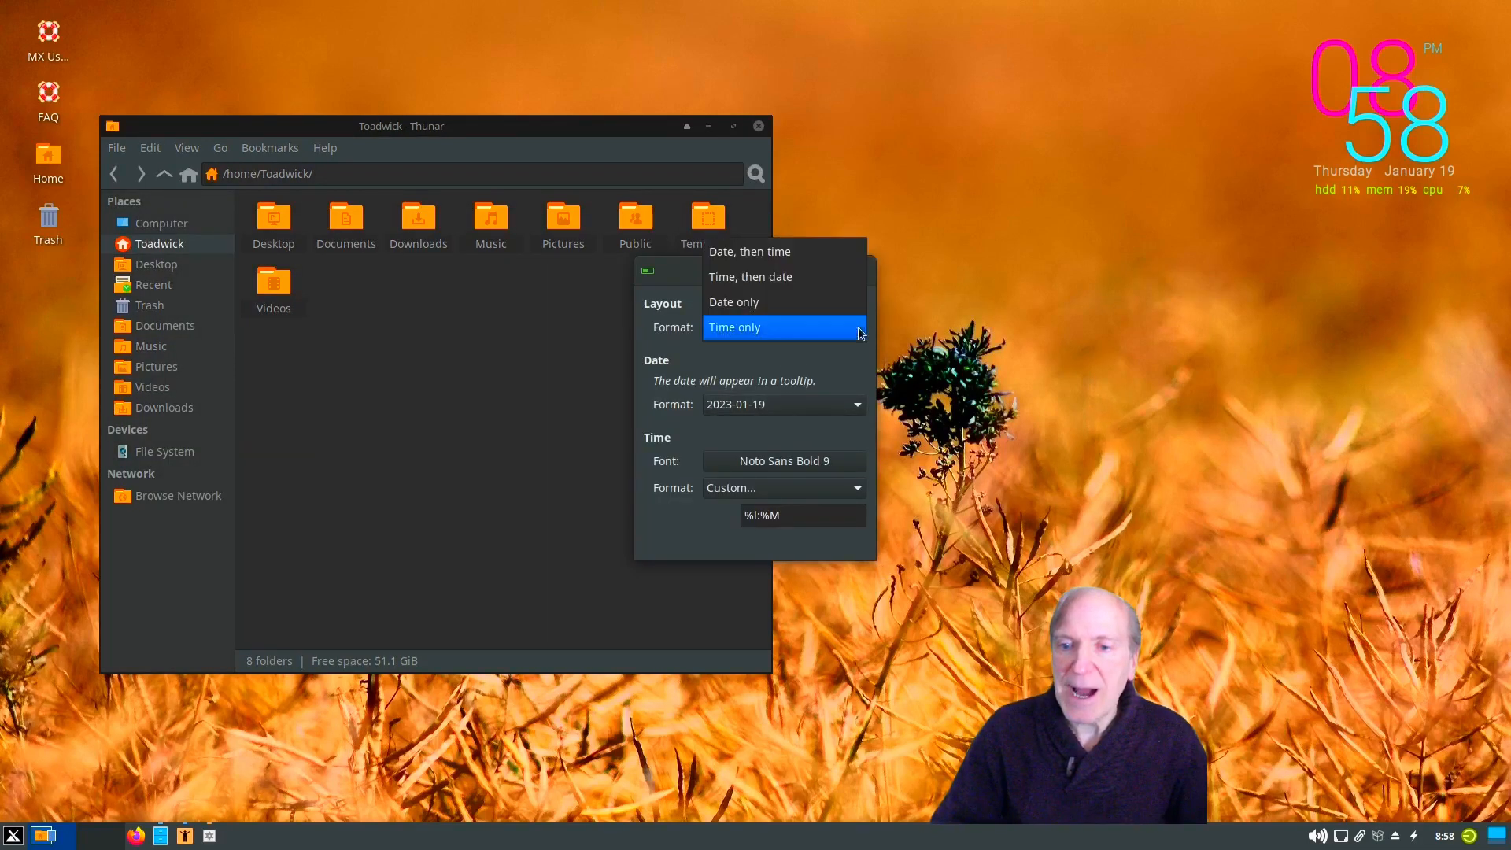
left_click(787, 277)
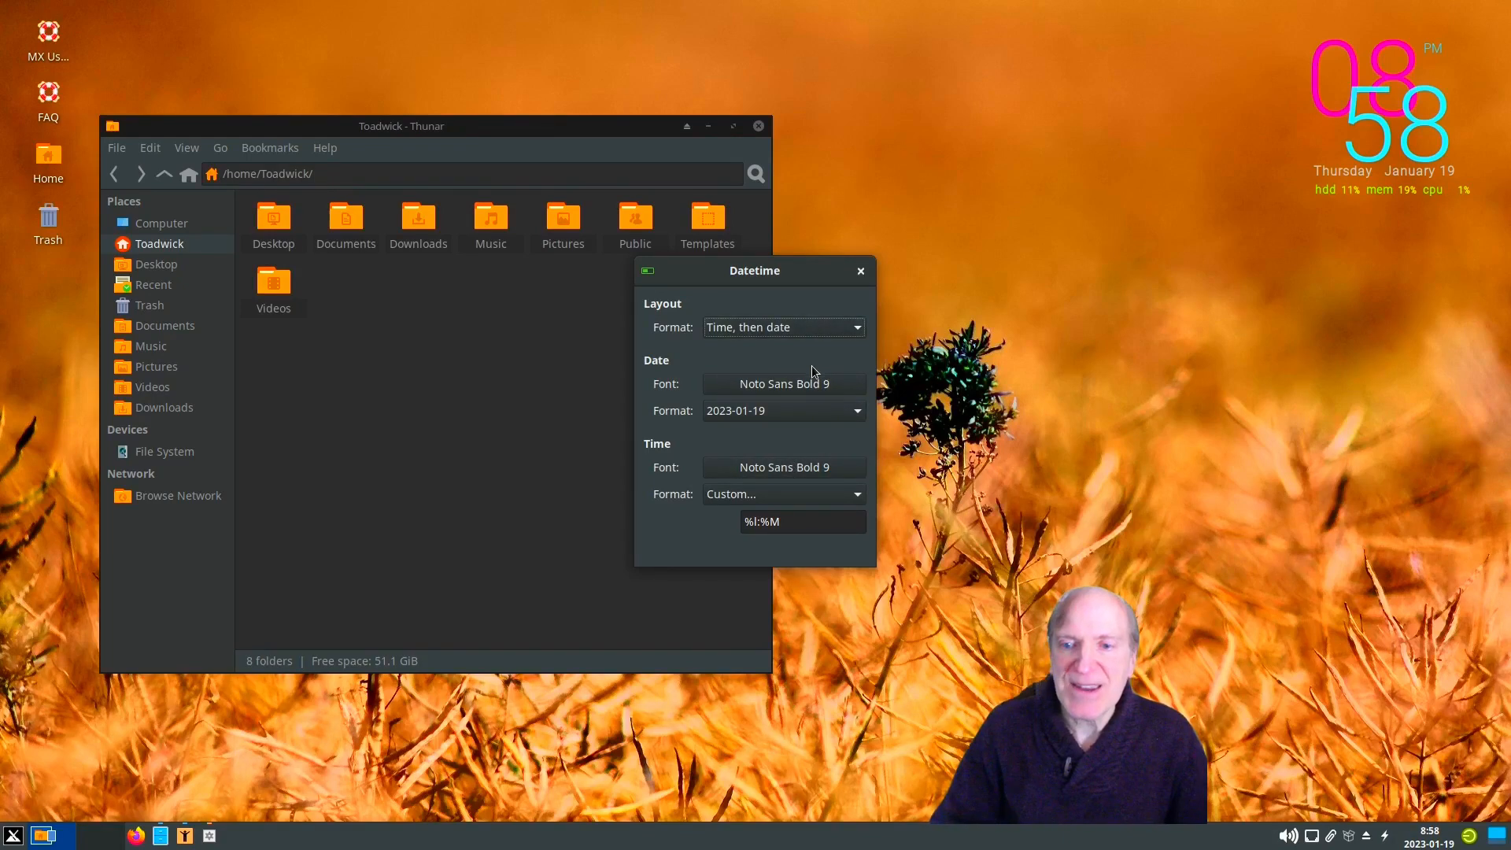
- Set the panel clock's time font to Noto Sans Bold size 12 and close the Datetime properties
left_click(826, 471)
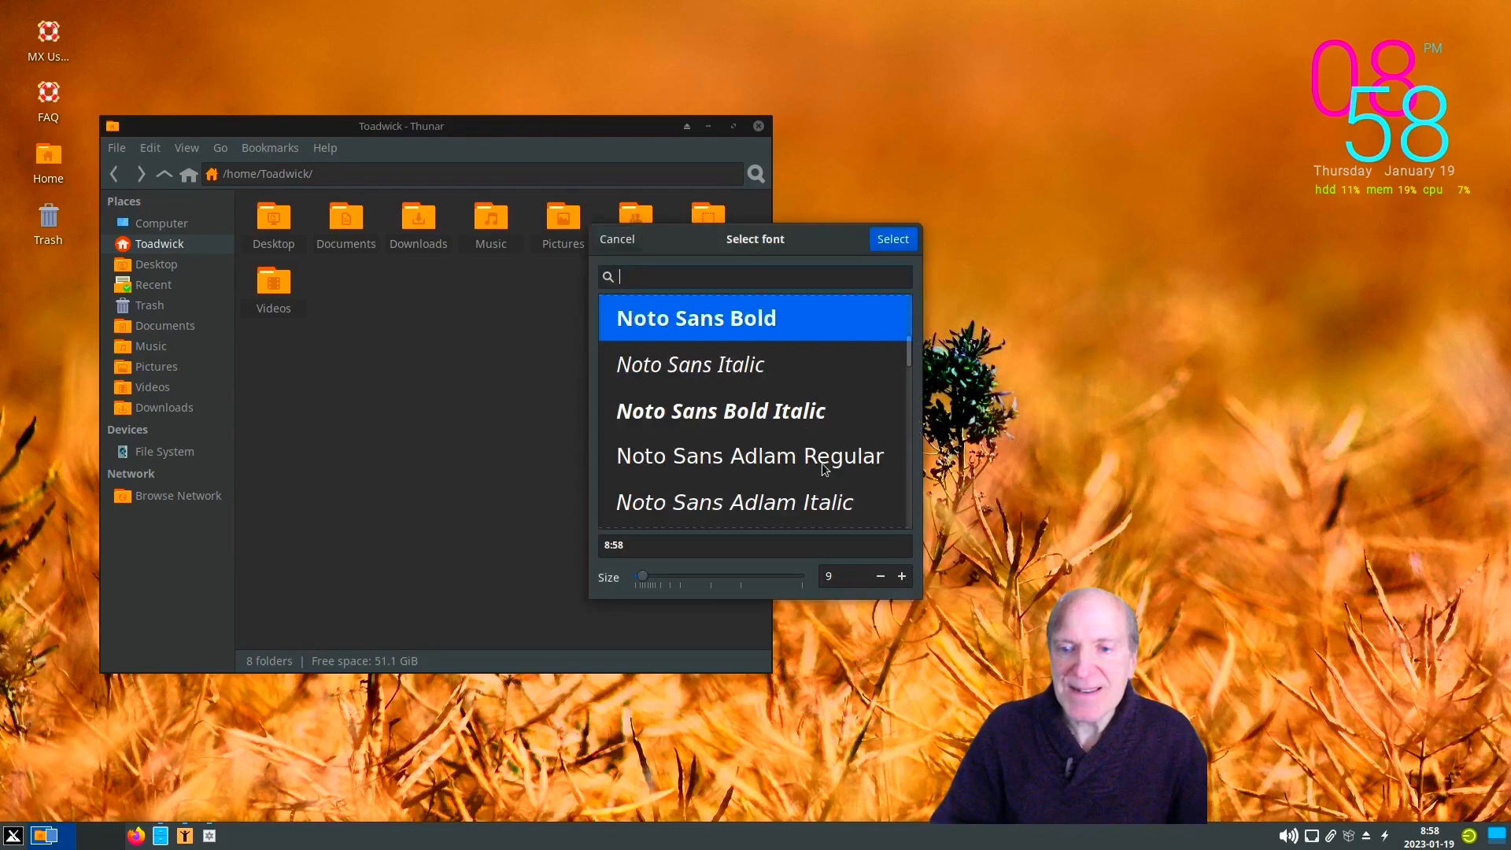
left_click(903, 577)
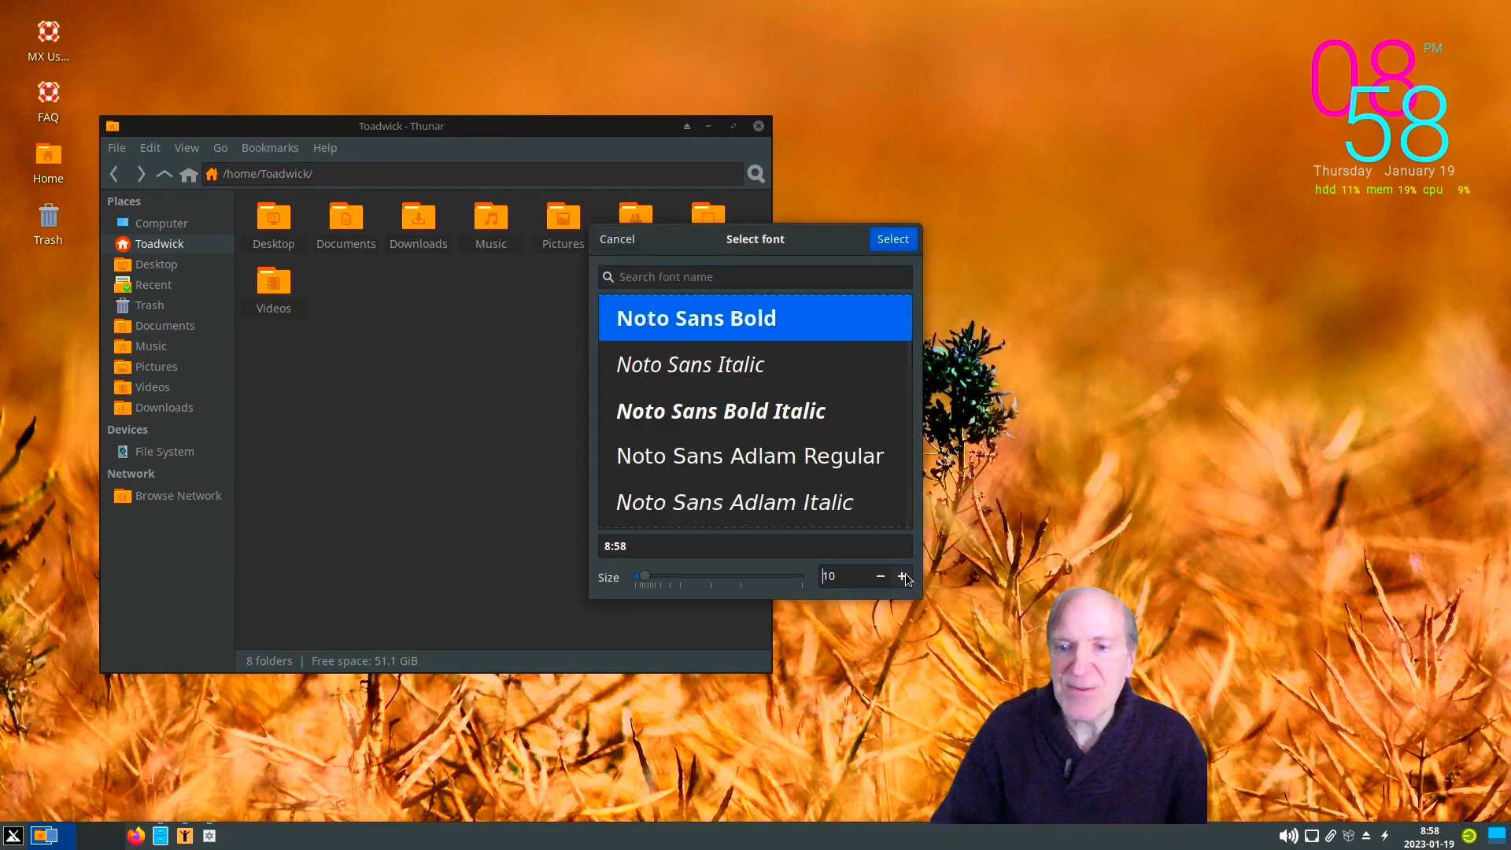
left_click(904, 577)
left_click(903, 577)
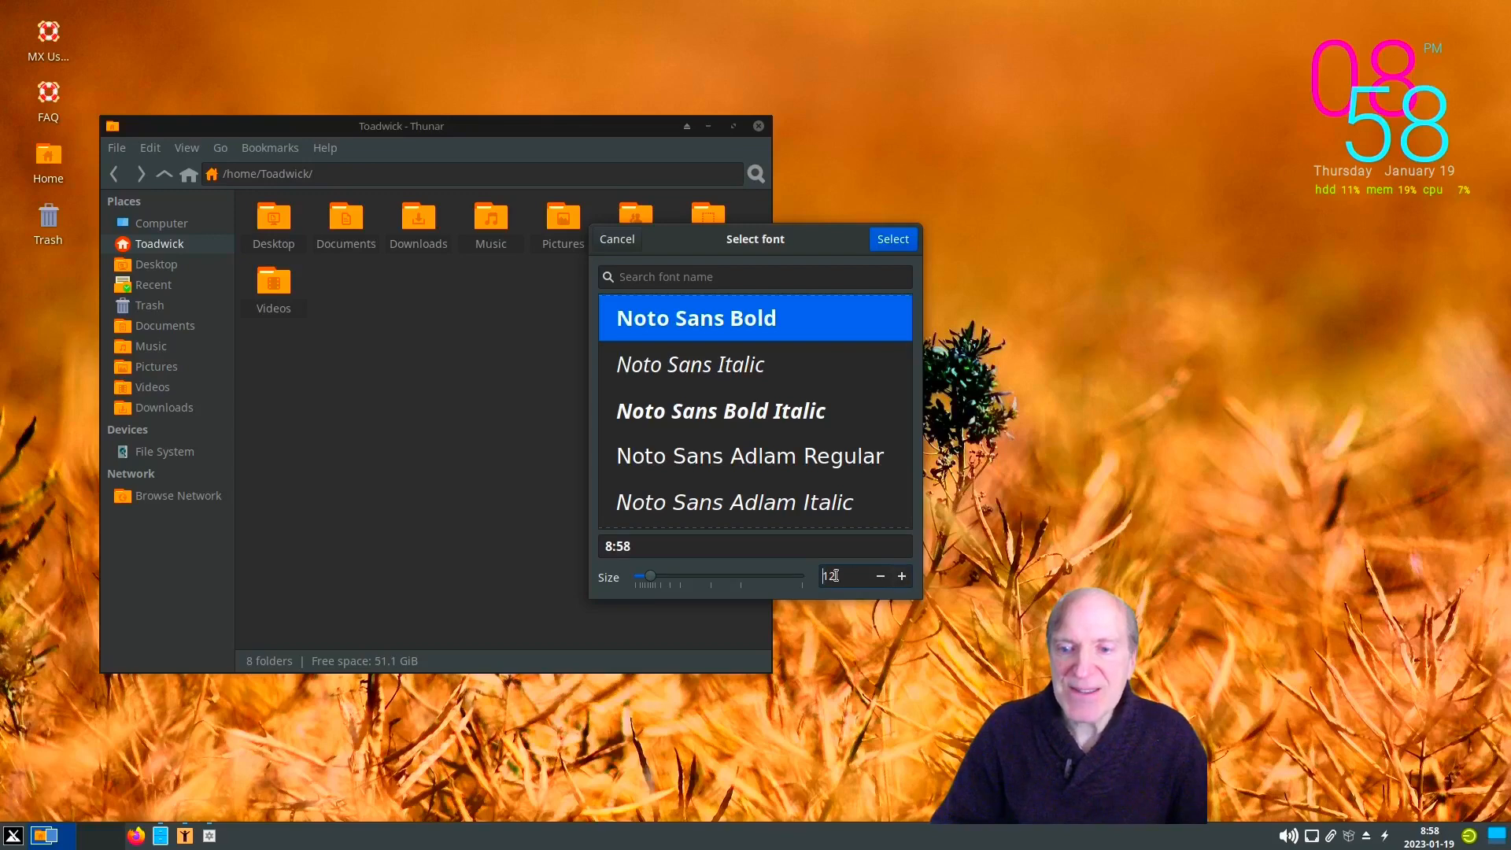
left_click(894, 239)
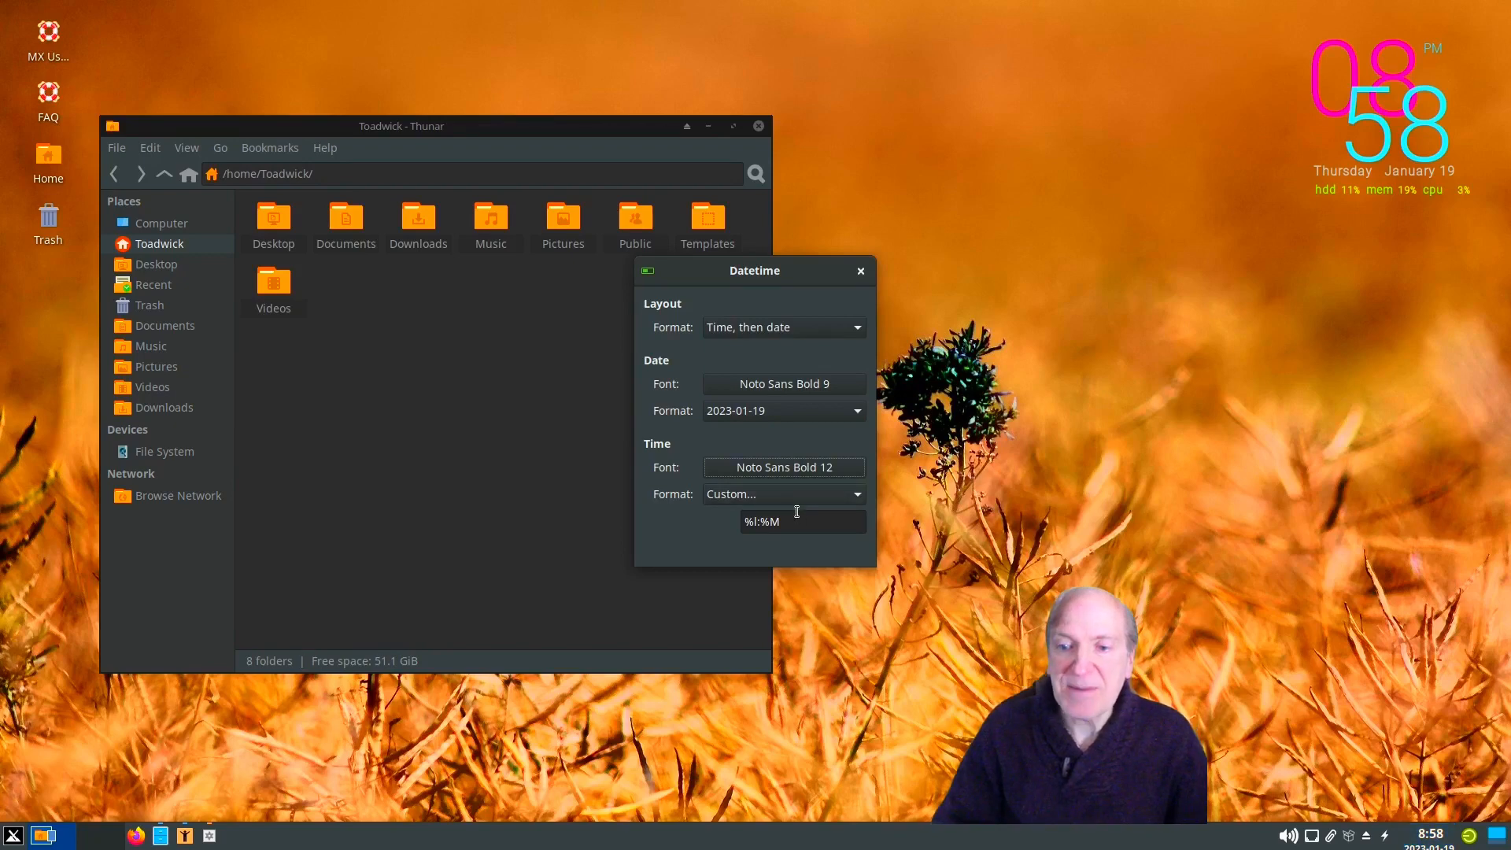
left_click(861, 270)
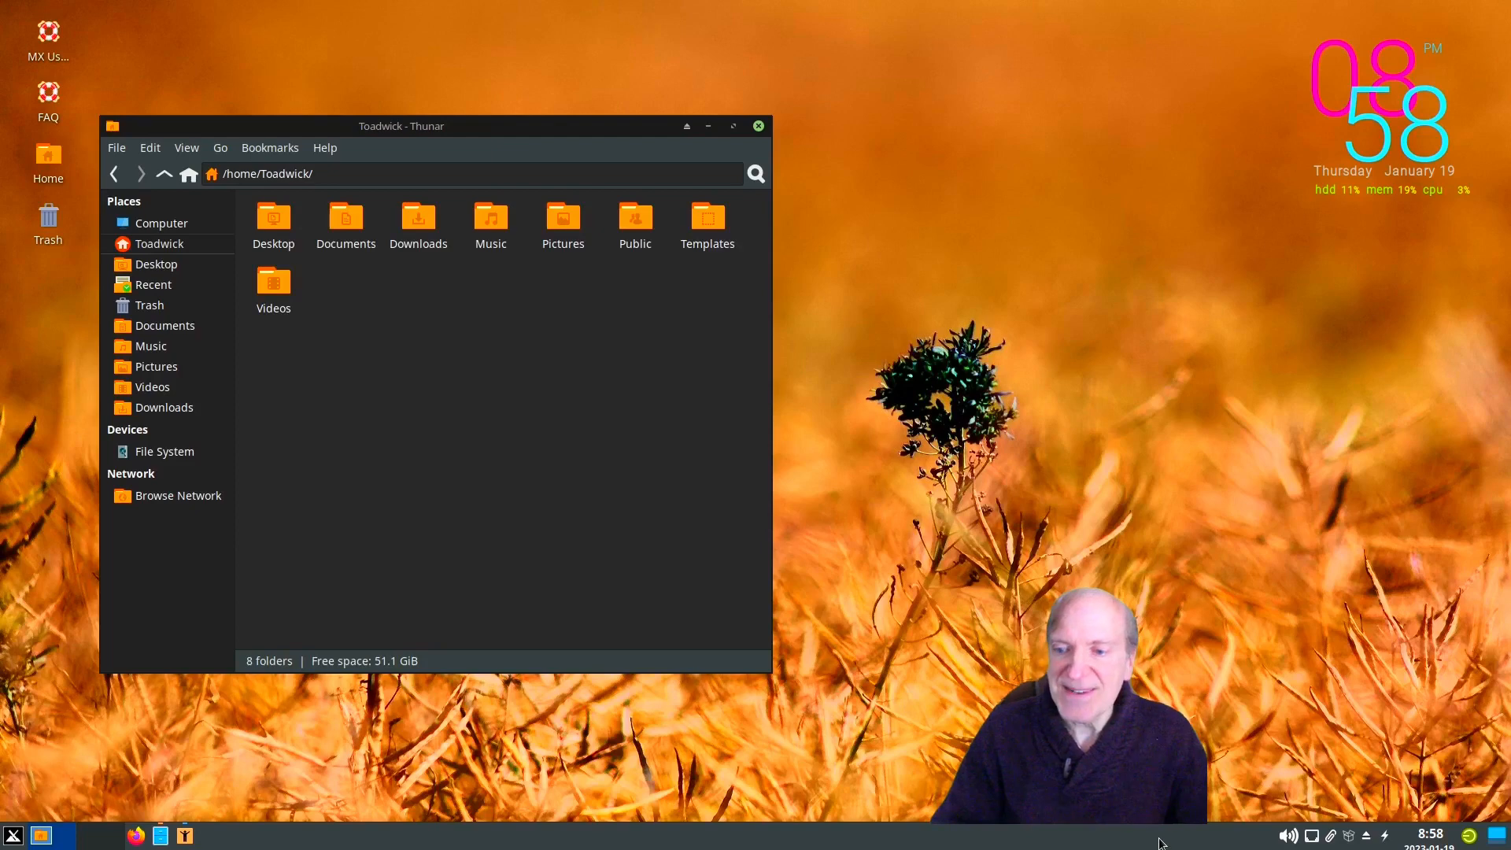
- Set Panel 1's row size to 40 pixels in the panel preferences and close them
right_click(1163, 840)
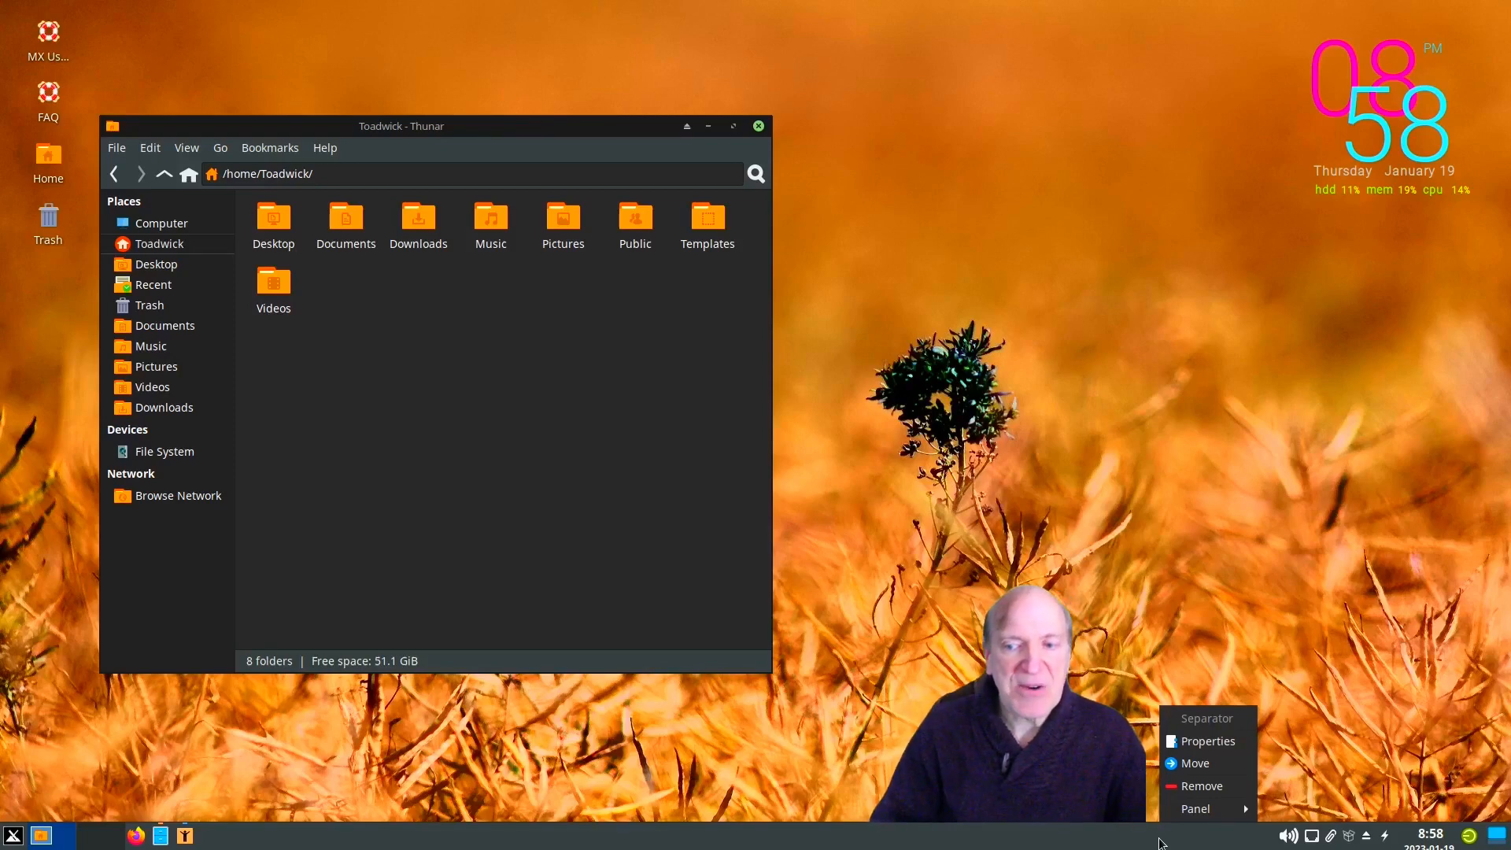
mouse_move(1195, 809)
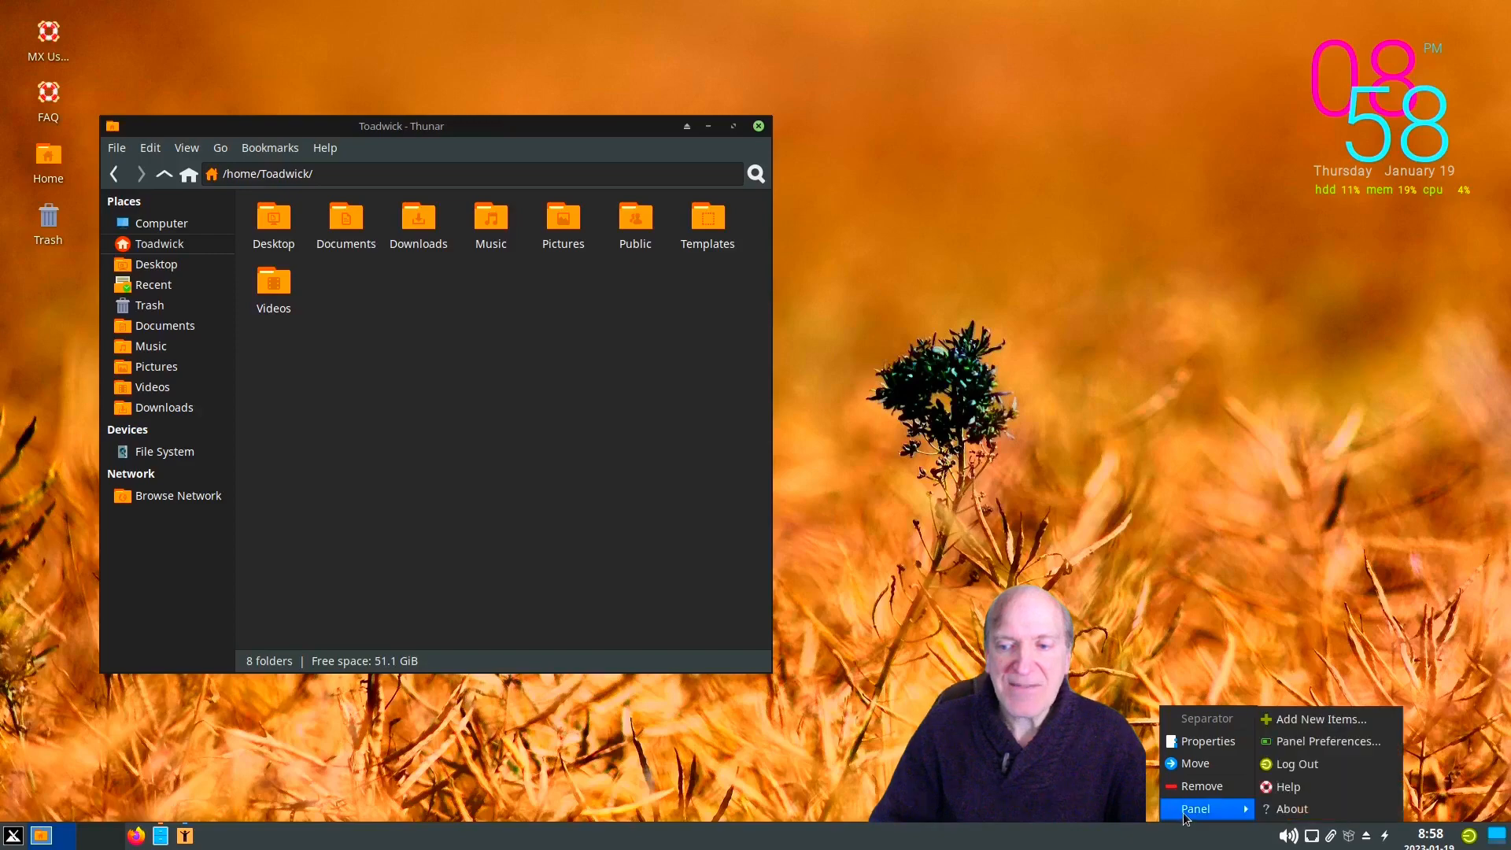
left_click(1304, 743)
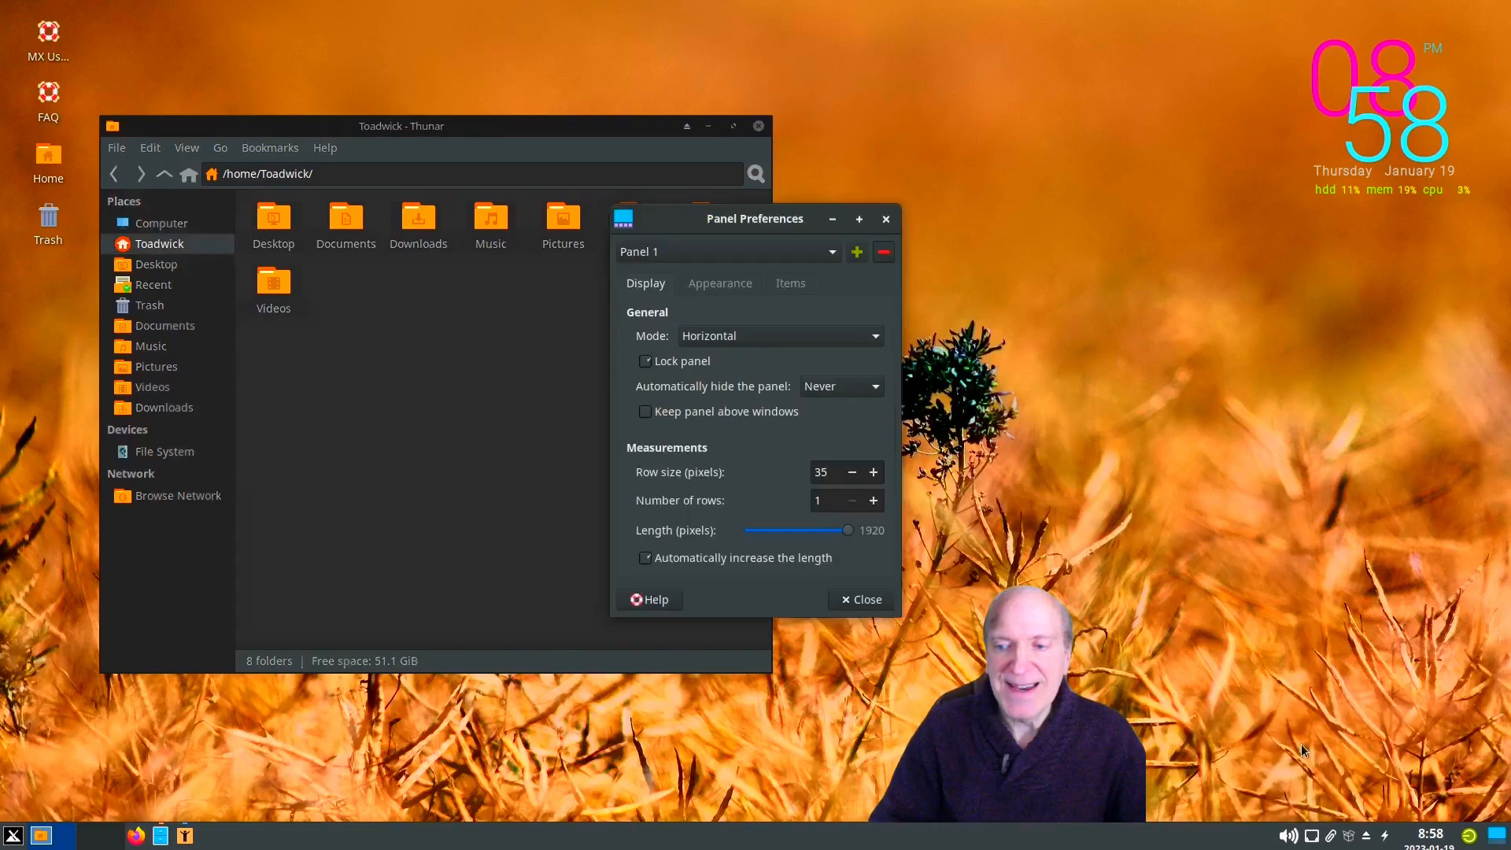
left_click(874, 473)
left_click(874, 473)
left_click(874, 472)
left_click(874, 473)
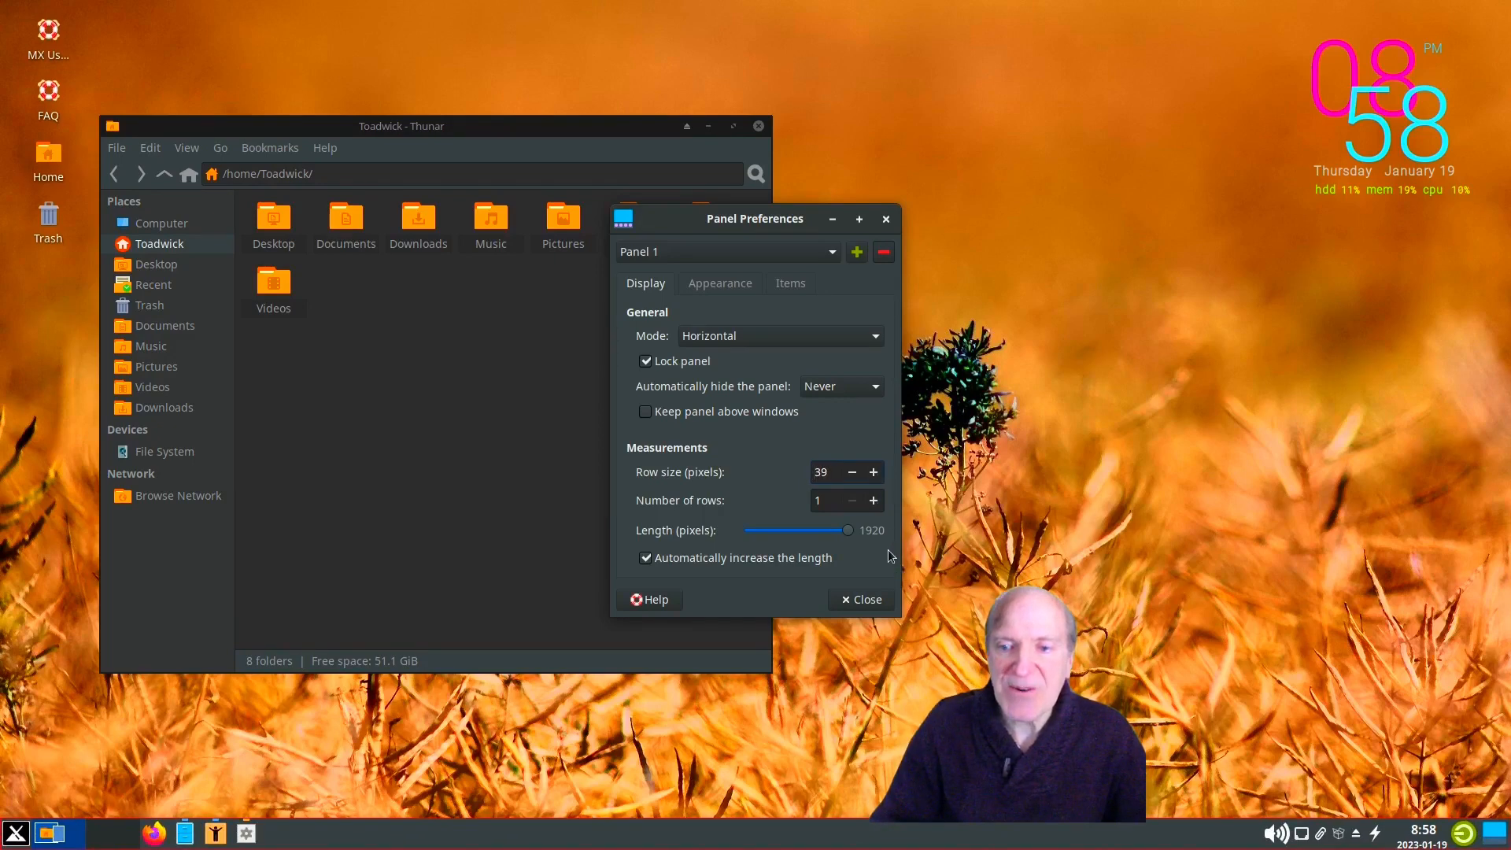
left_click(874, 473)
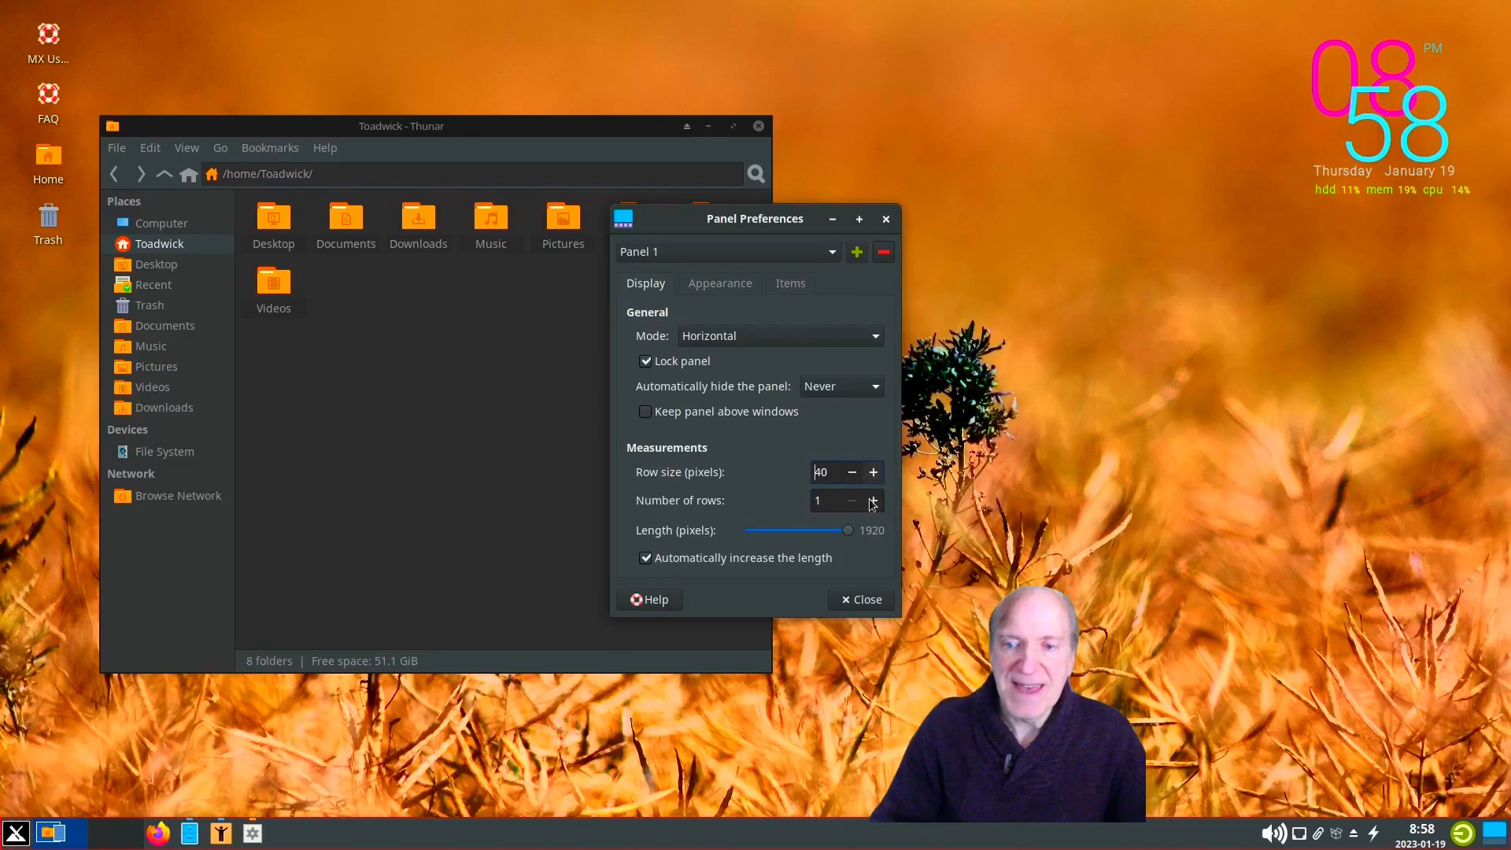
left_click(865, 600)
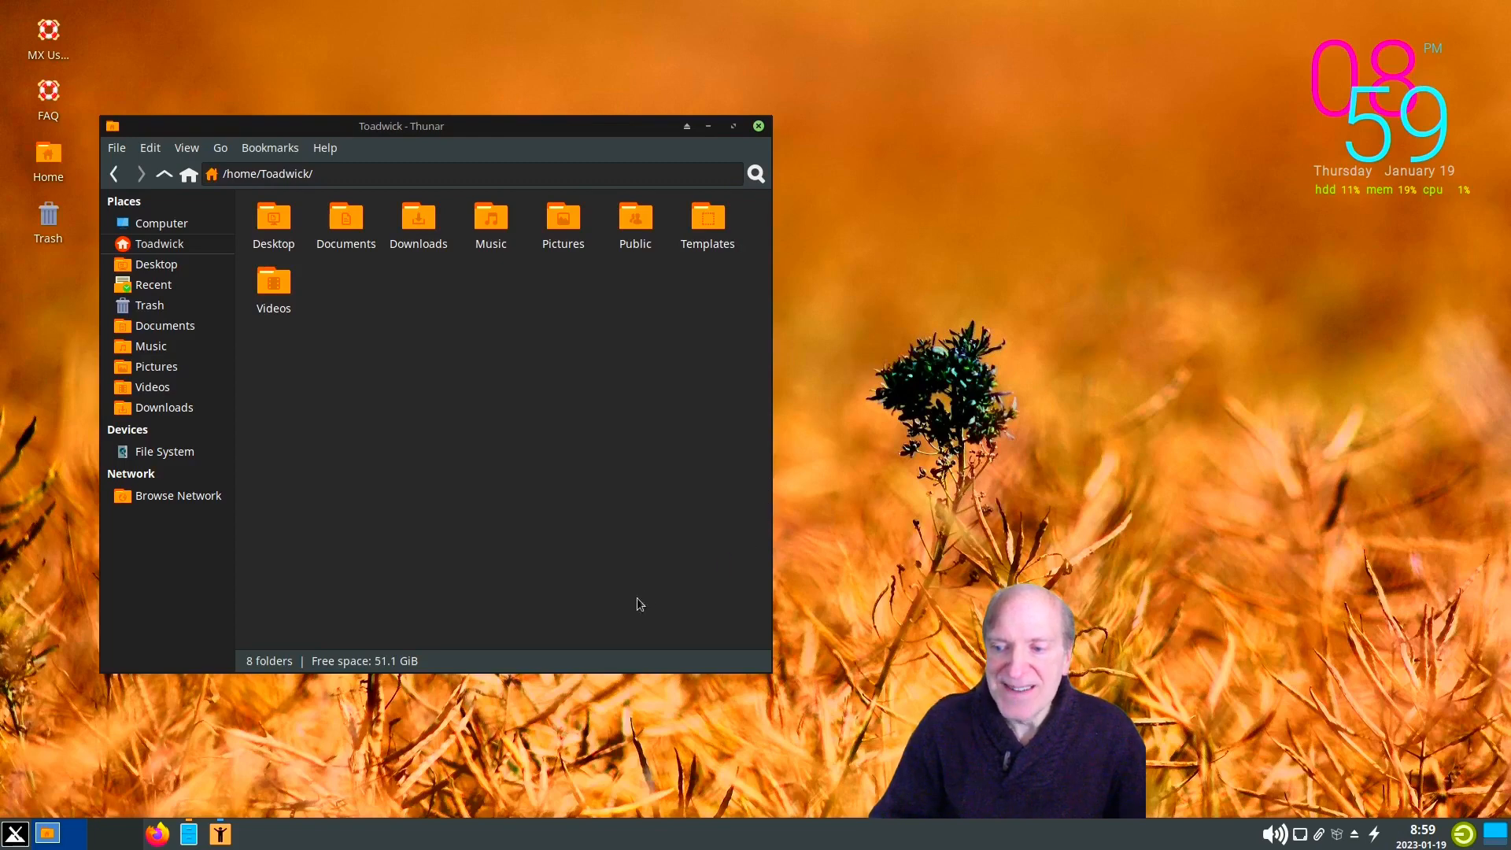
- Show the hidden files in the home folder and check the file manager's view options
mouse_move(188, 834)
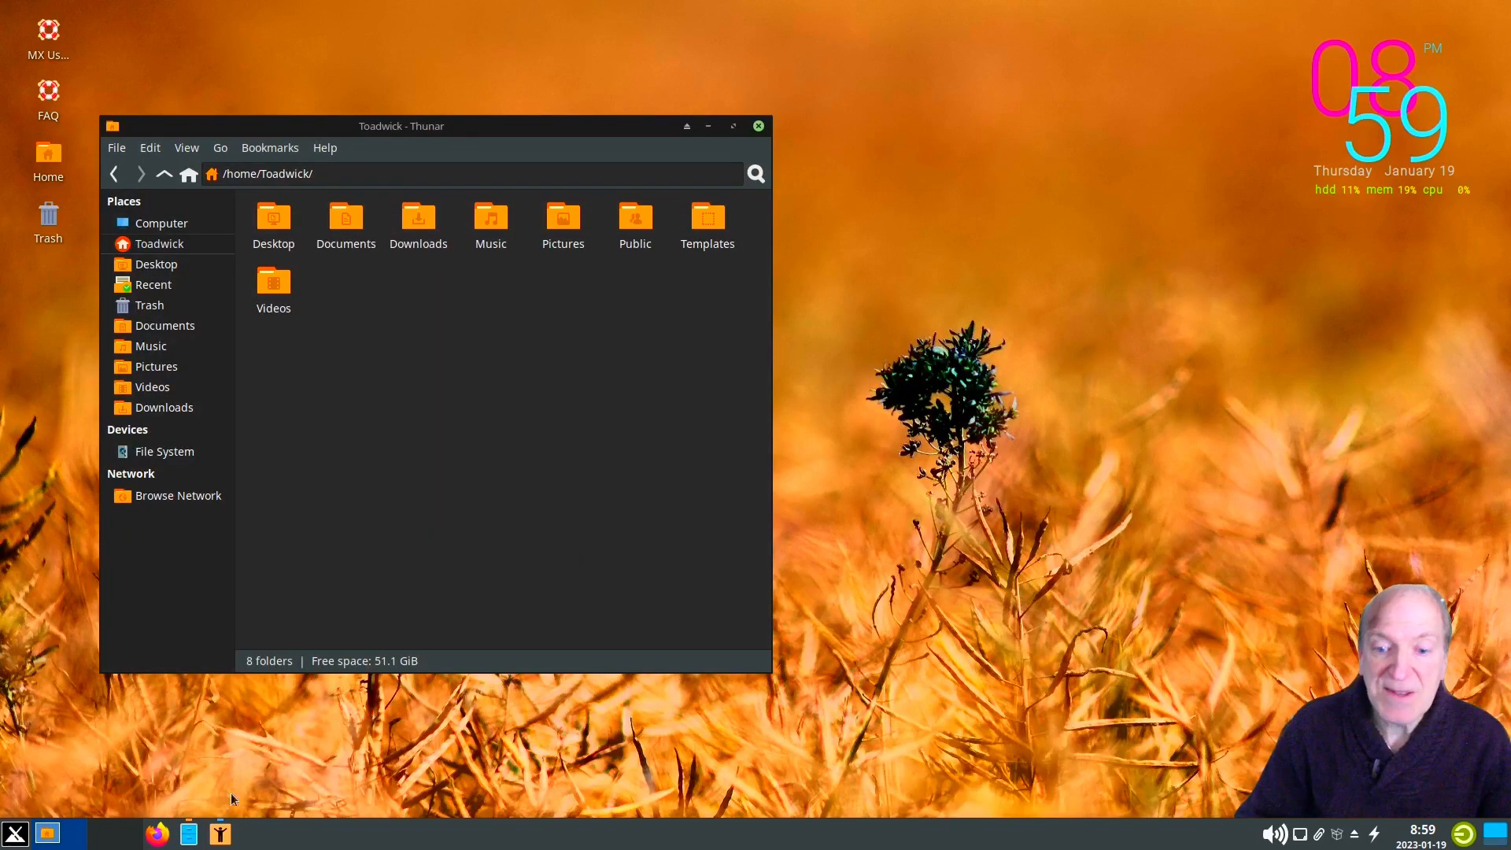
mouse_move(192, 832)
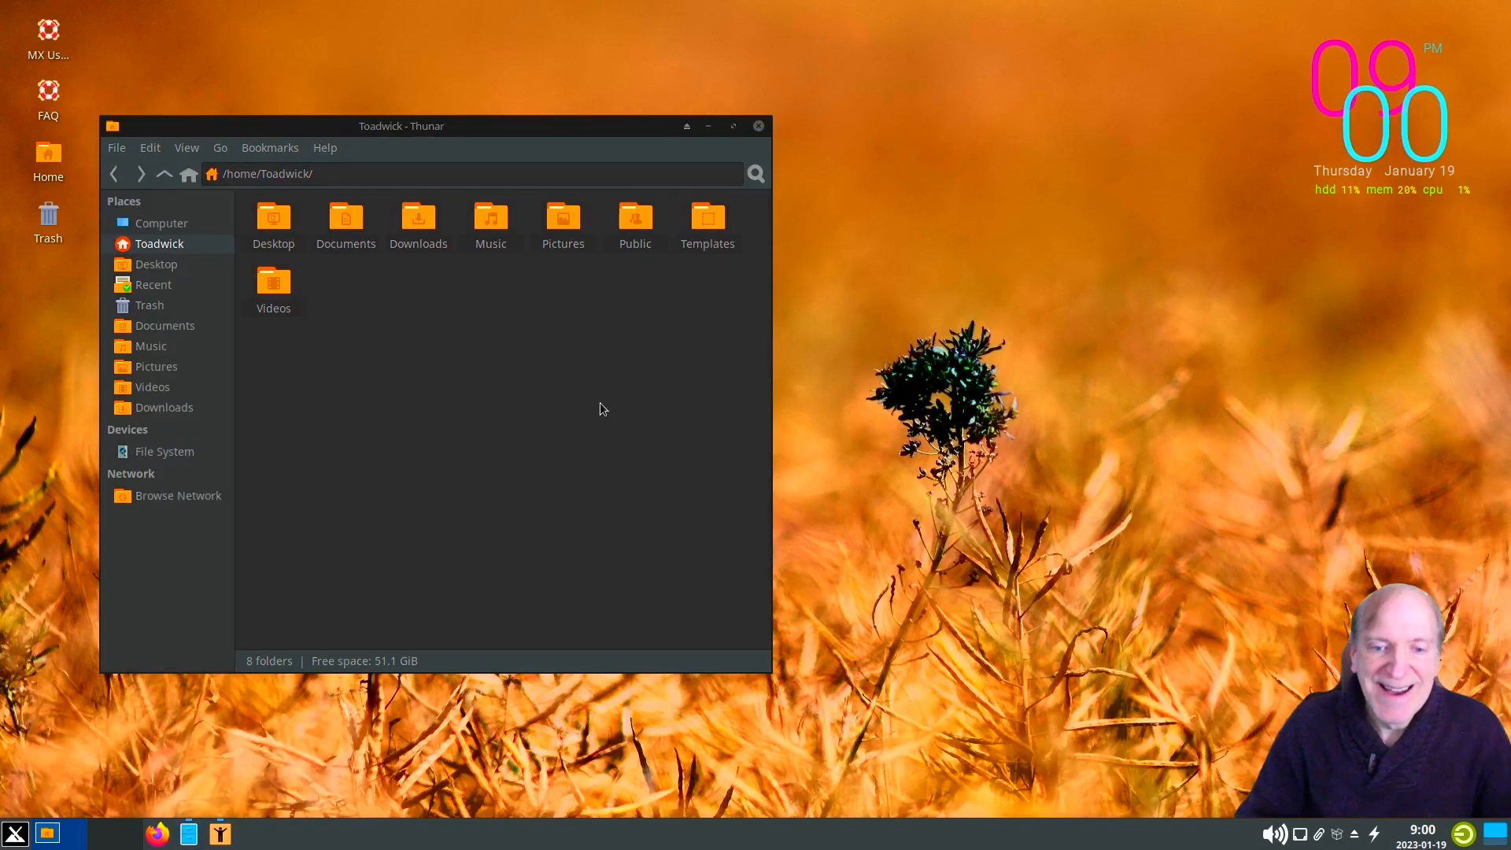
left_click(419, 315)
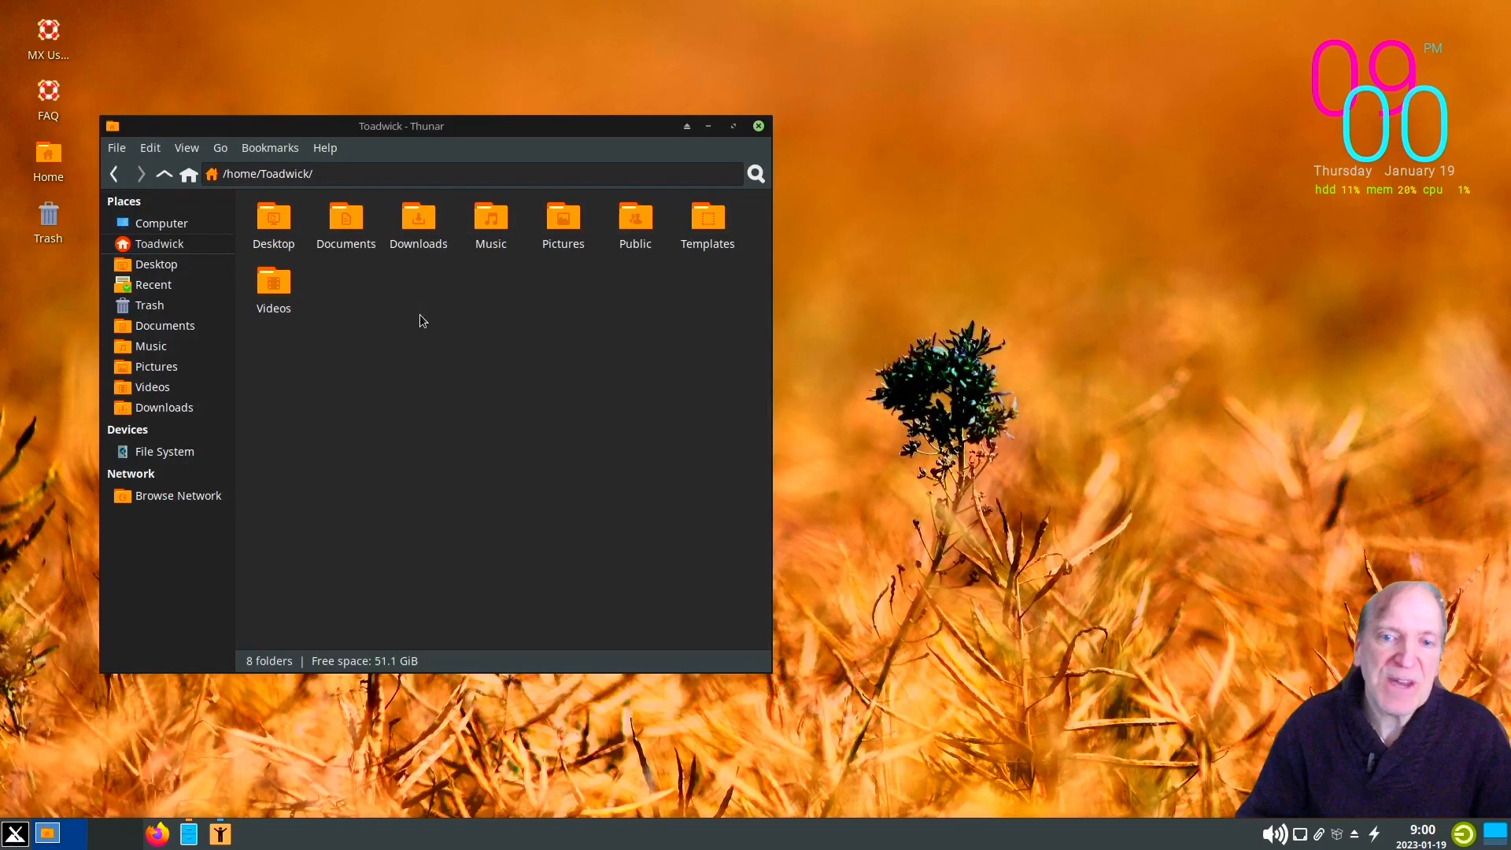
key("ctrl+h")
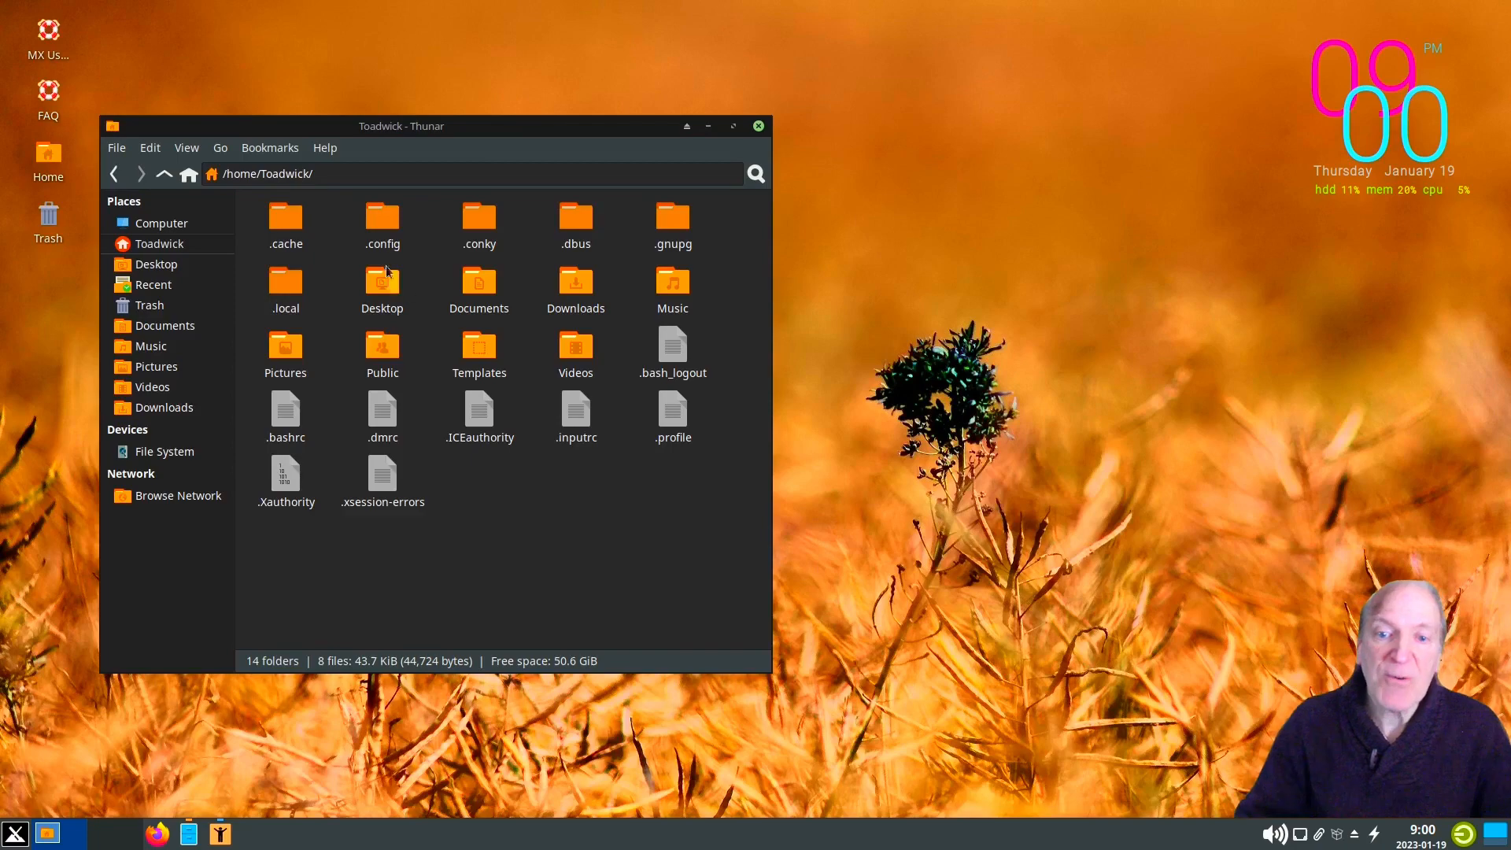
left_click(188, 151)
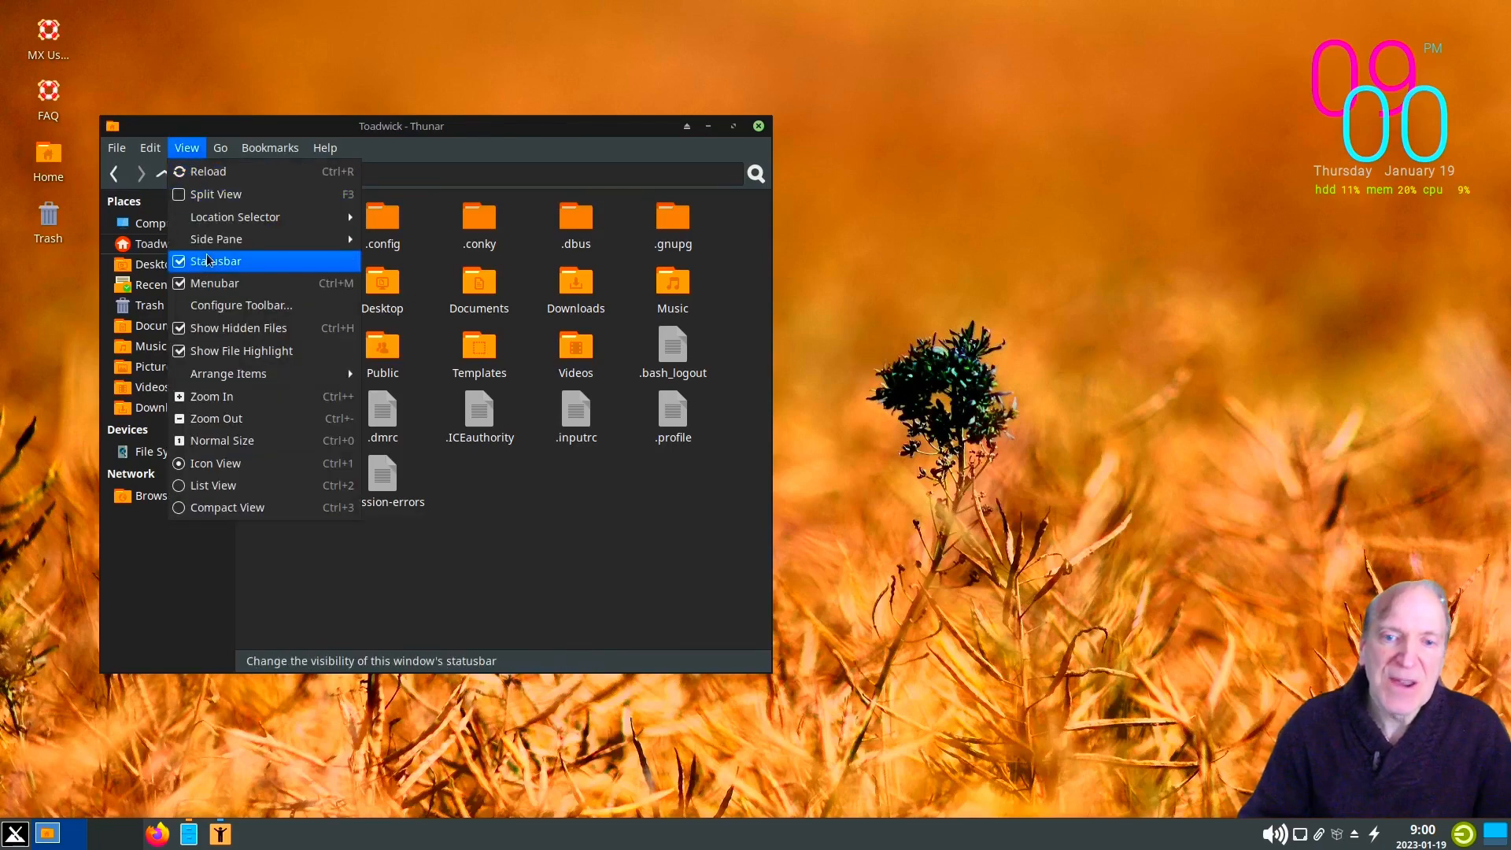
left_click(481, 512)
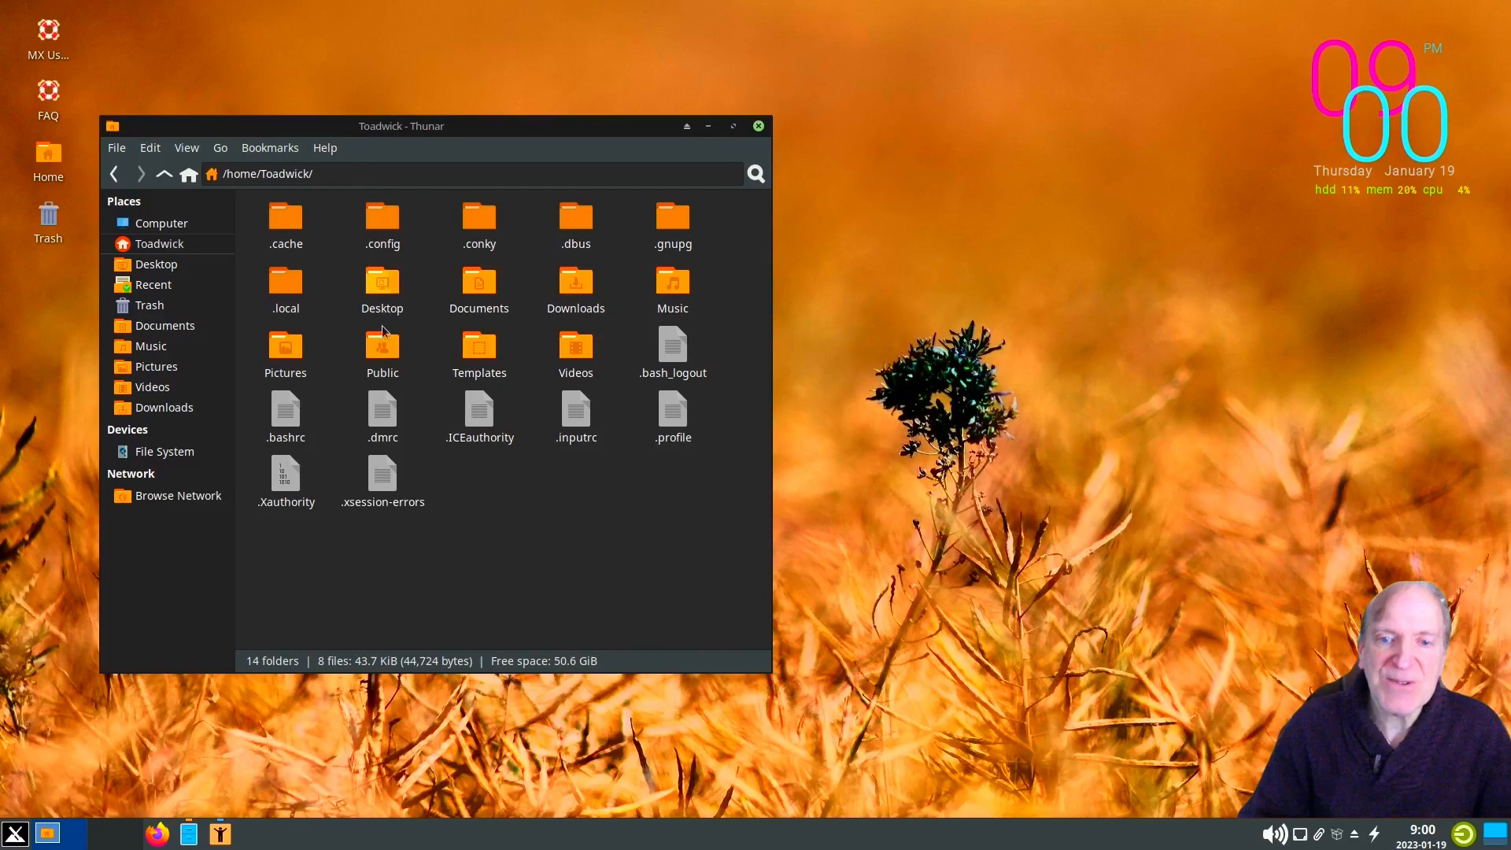
- Go to the .config/xfce4/panel folder inside the home folder
left_click(385, 230)
double_click(385, 230)
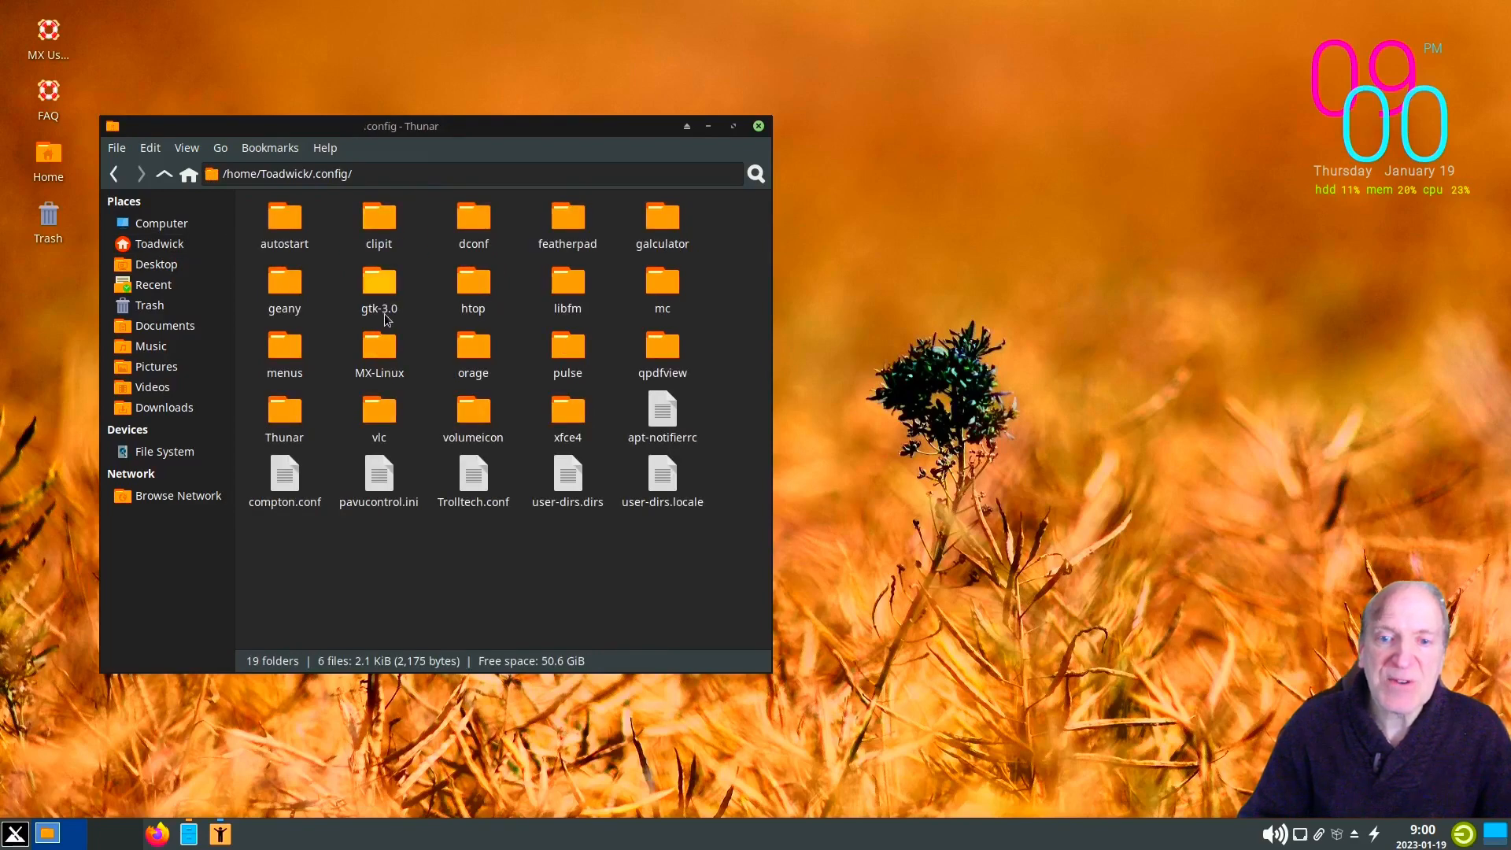
left_click(567, 416)
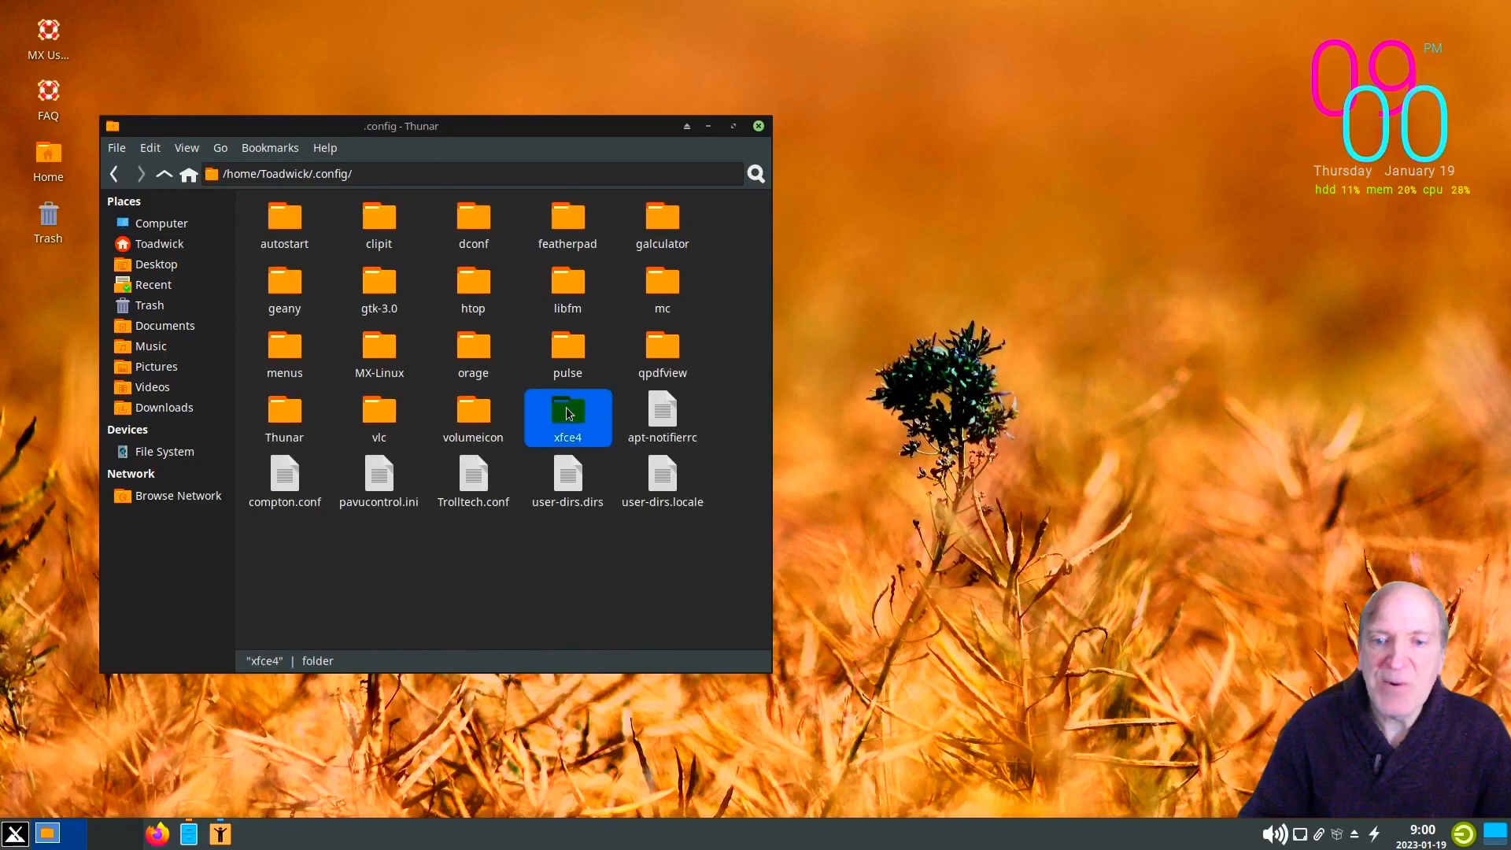
double_click(568, 413)
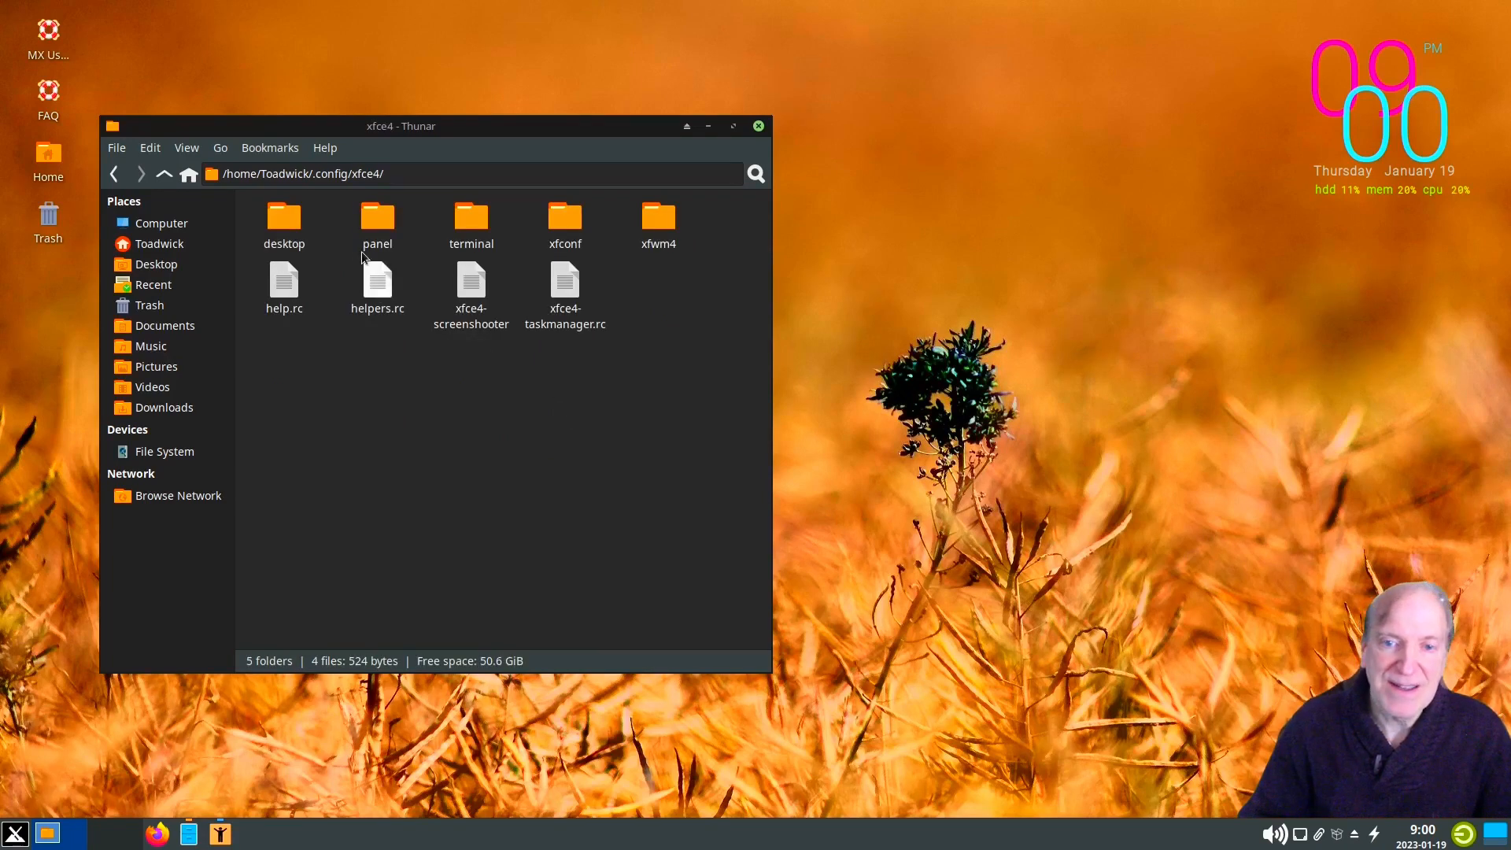
left_click(376, 221)
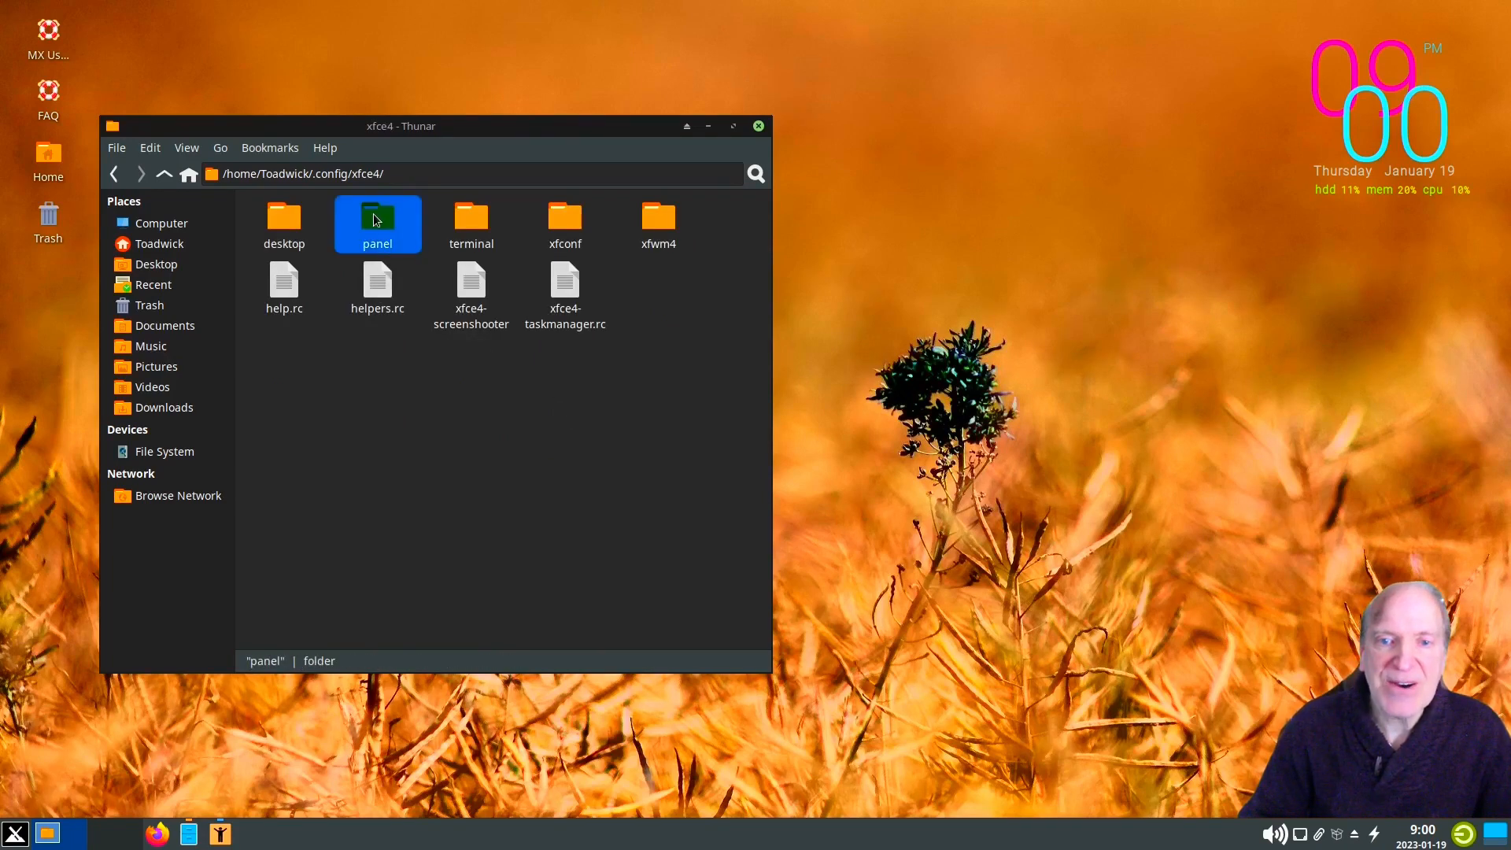
double_click(377, 220)
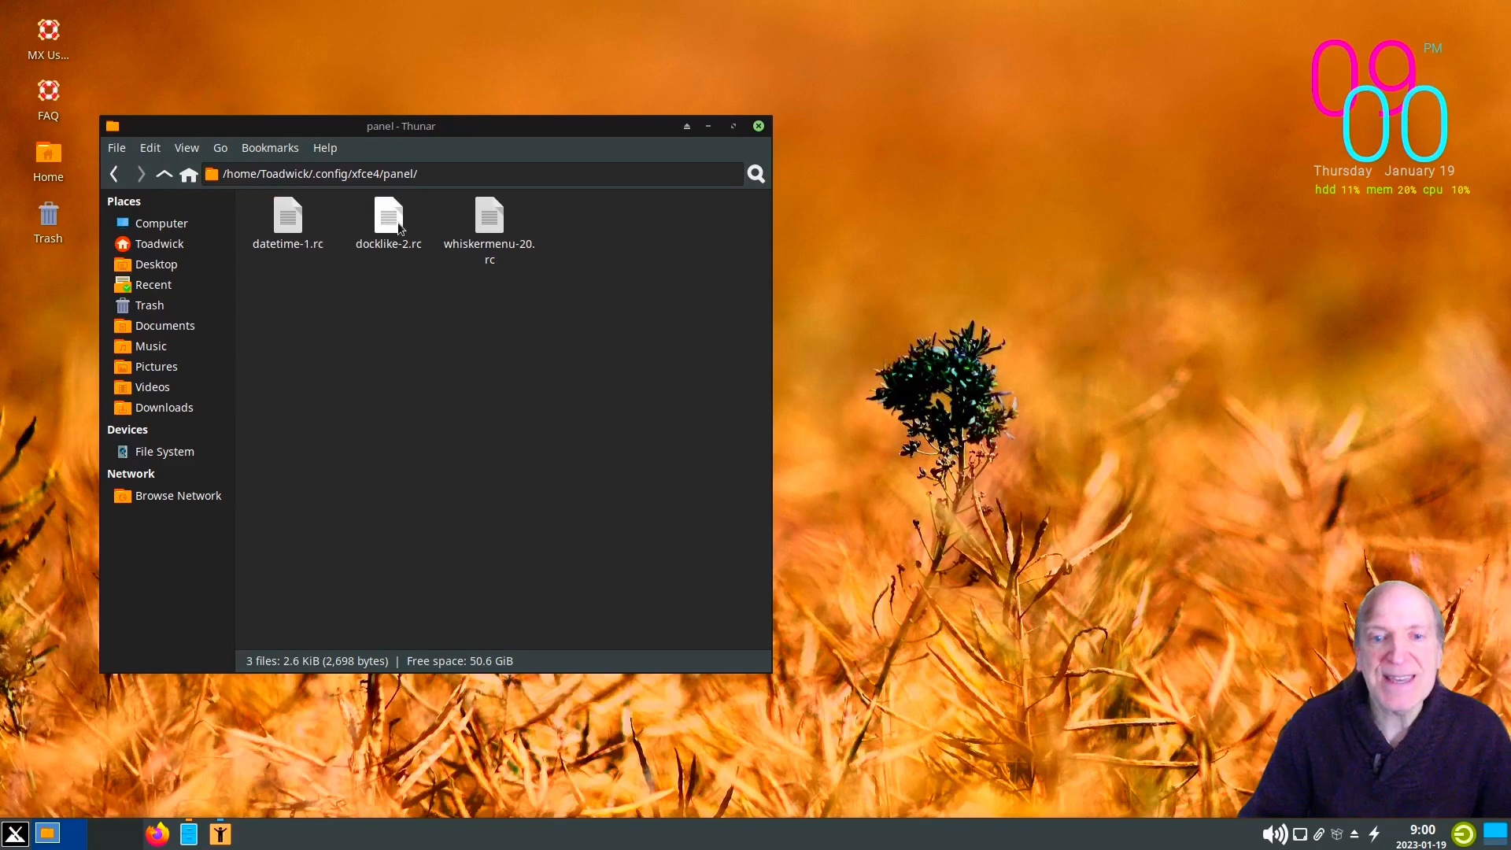
- Open the docklike-2.rc configuration file in FeatherPad
left_click(388, 221)
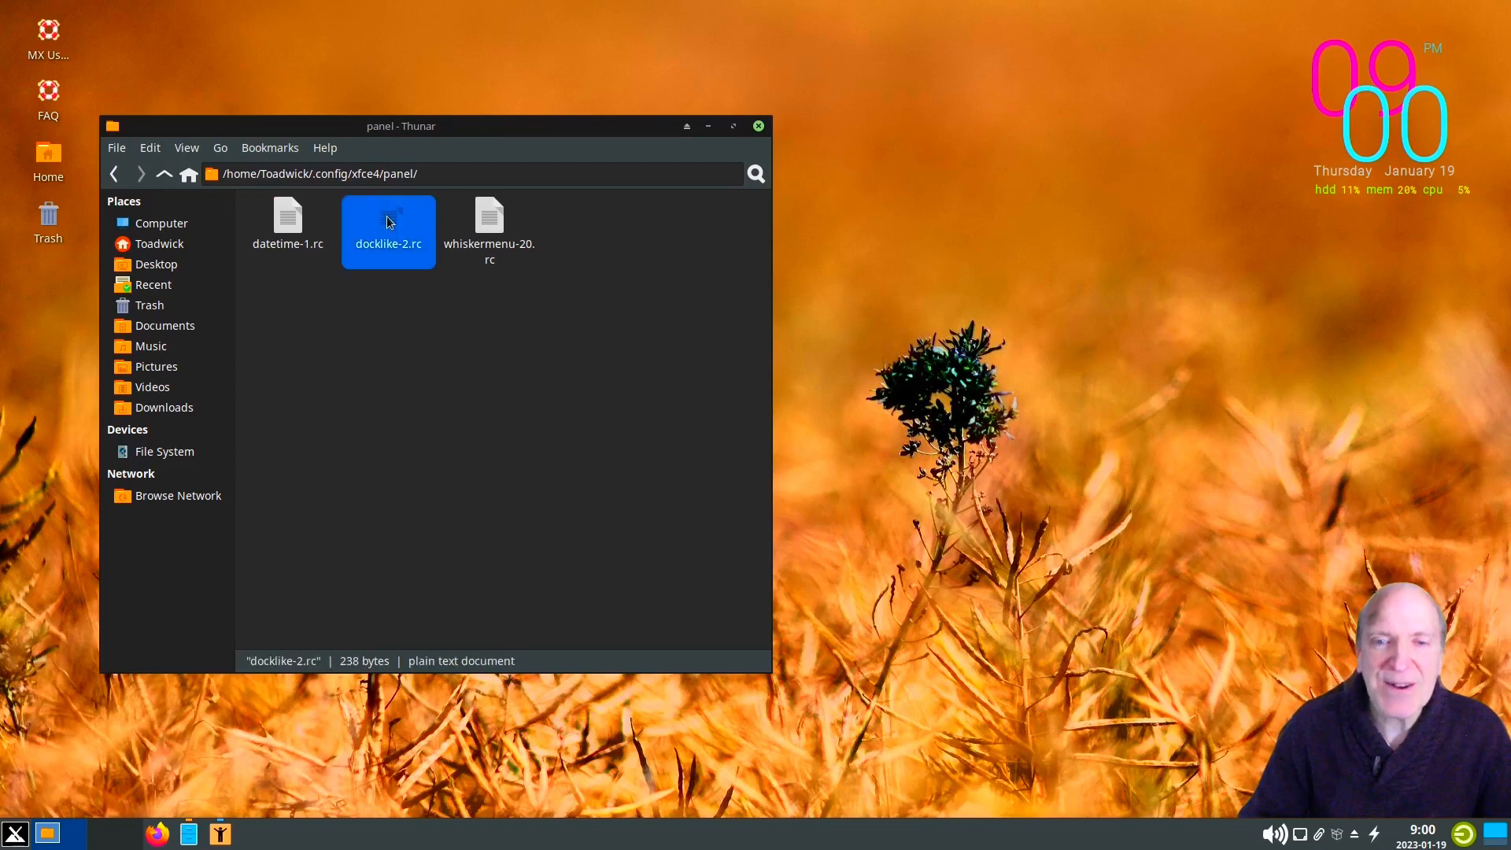
right_click(388, 221)
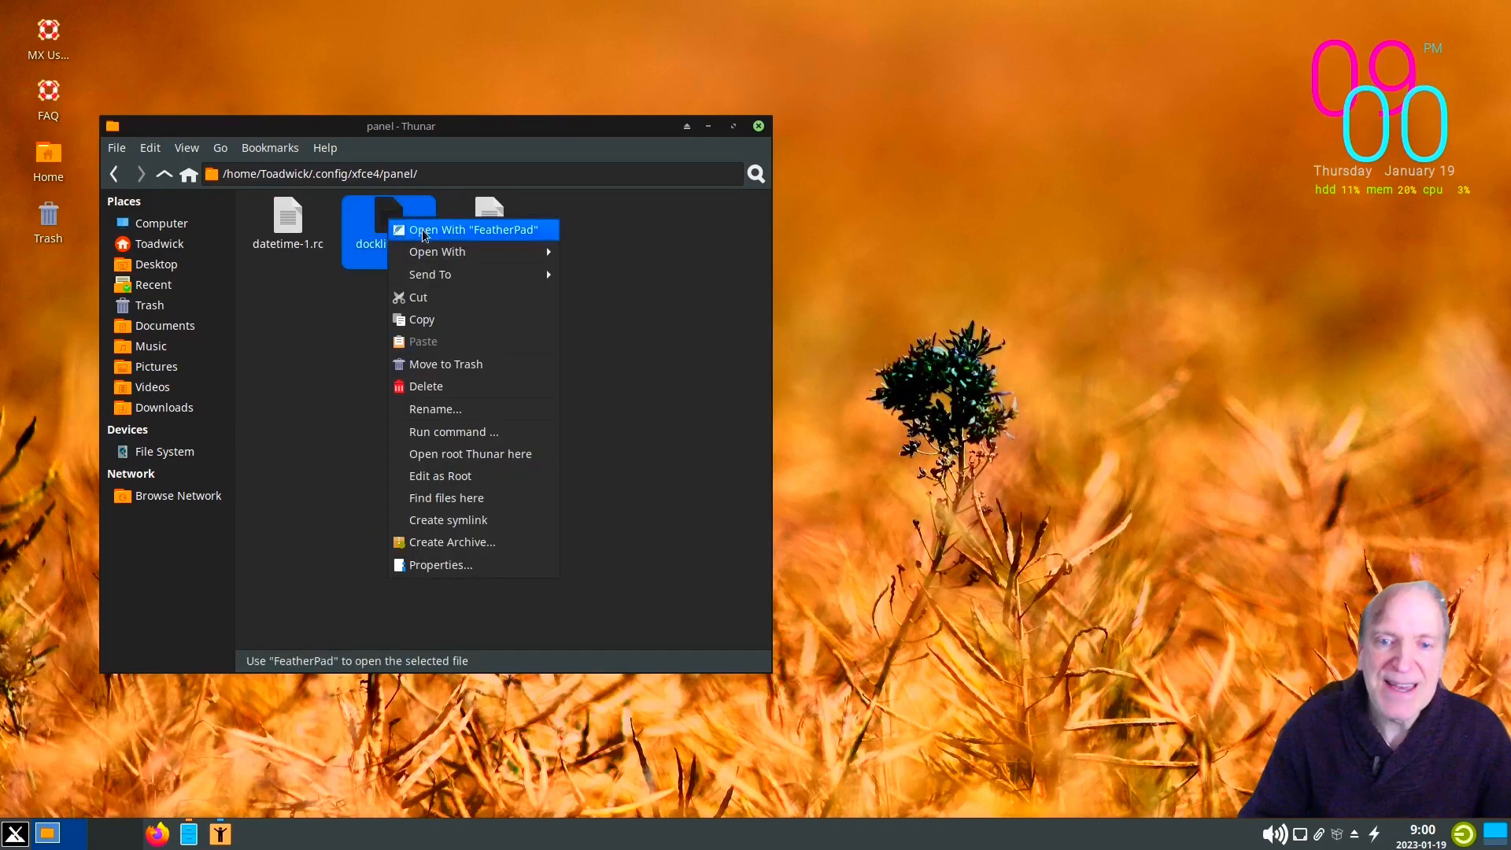
left_click(423, 230)
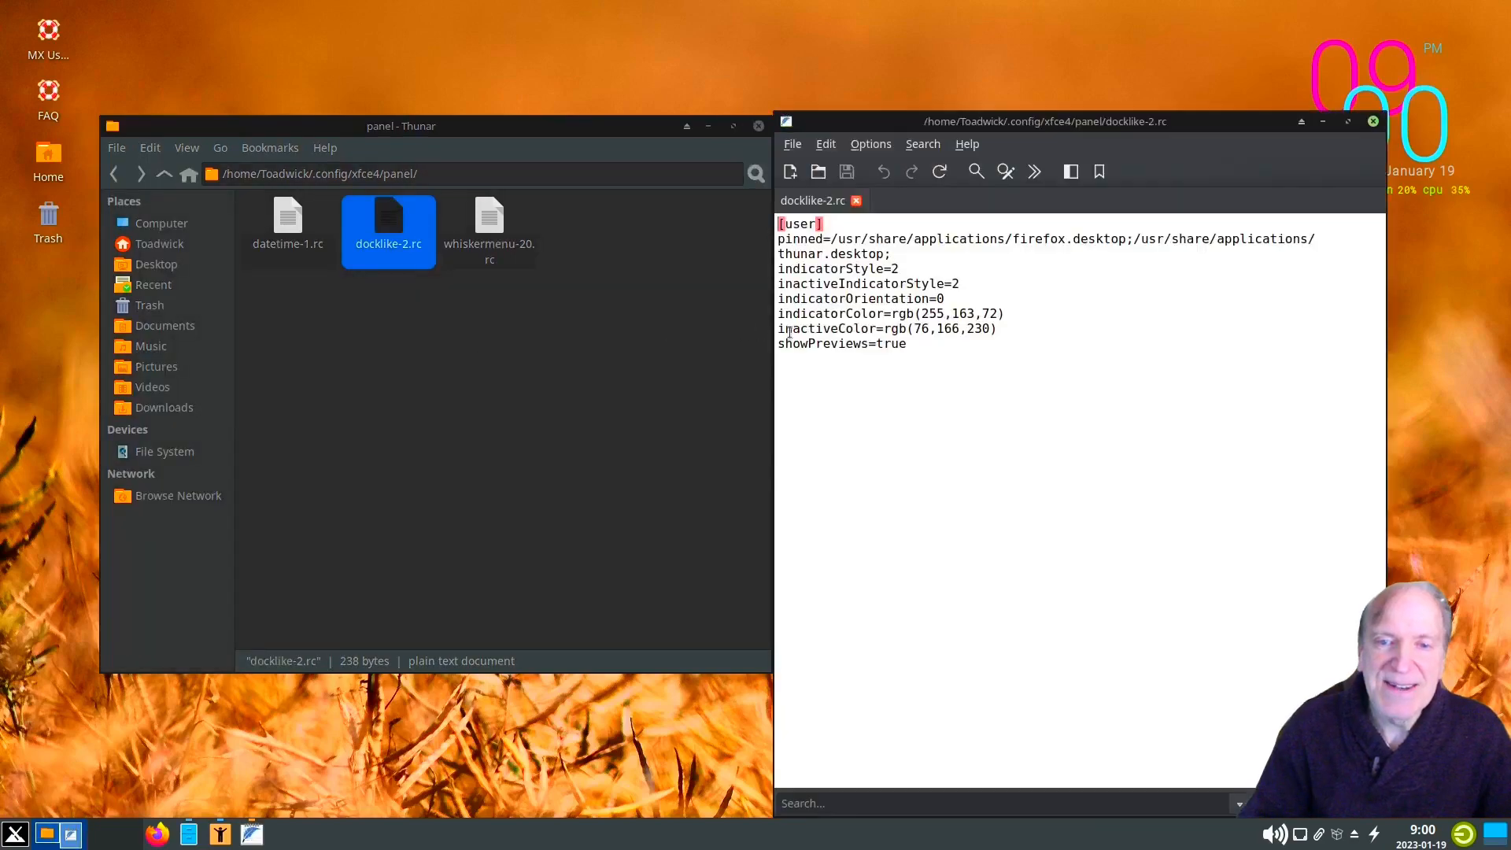
- Add the line previewScale=0.3 below showPreviews=true in docklike-2.rc
left_click(916, 343)
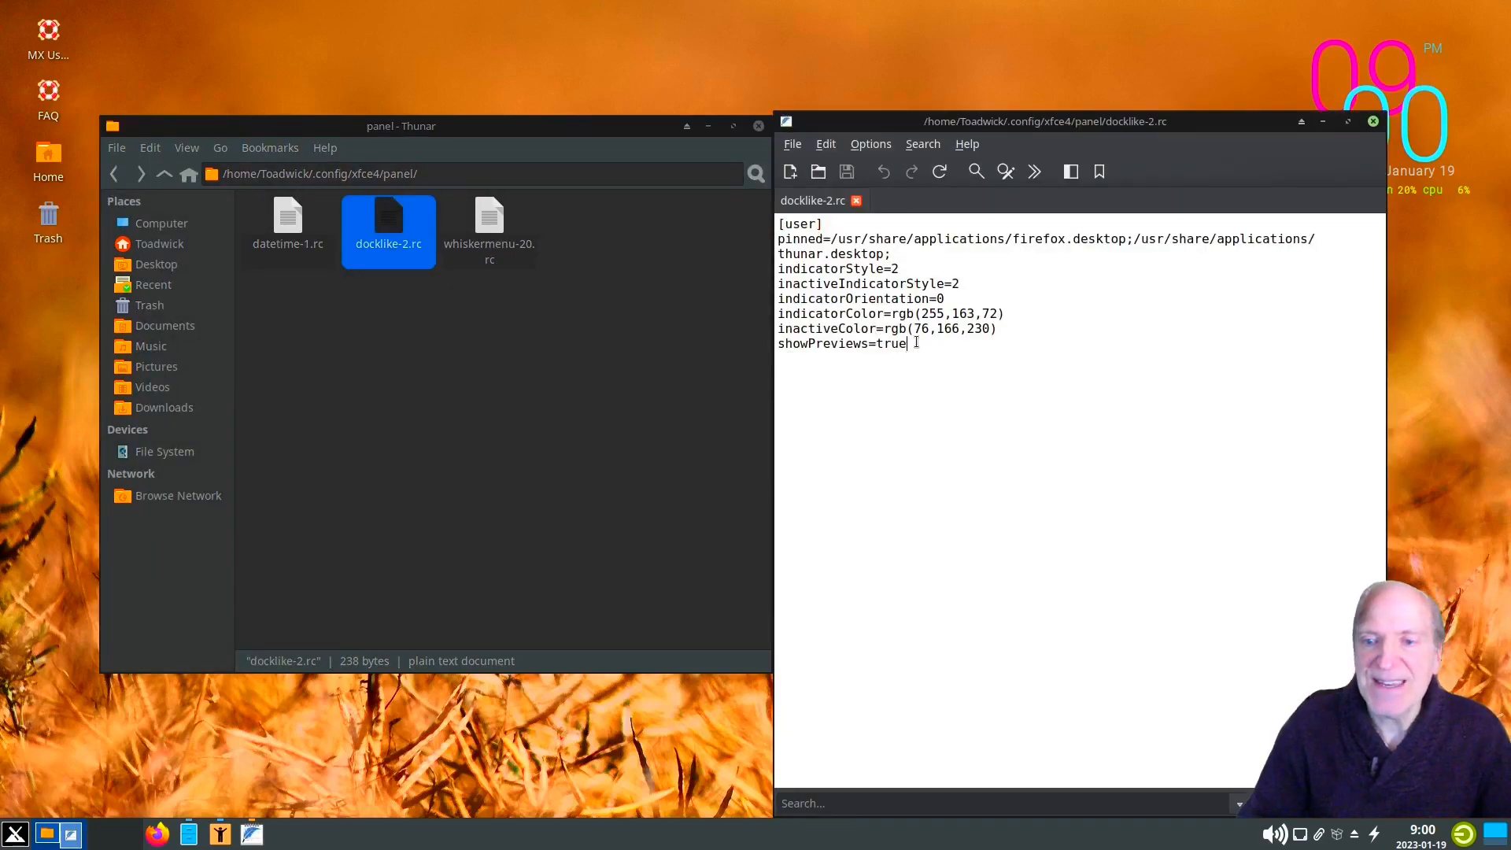
key("Return")
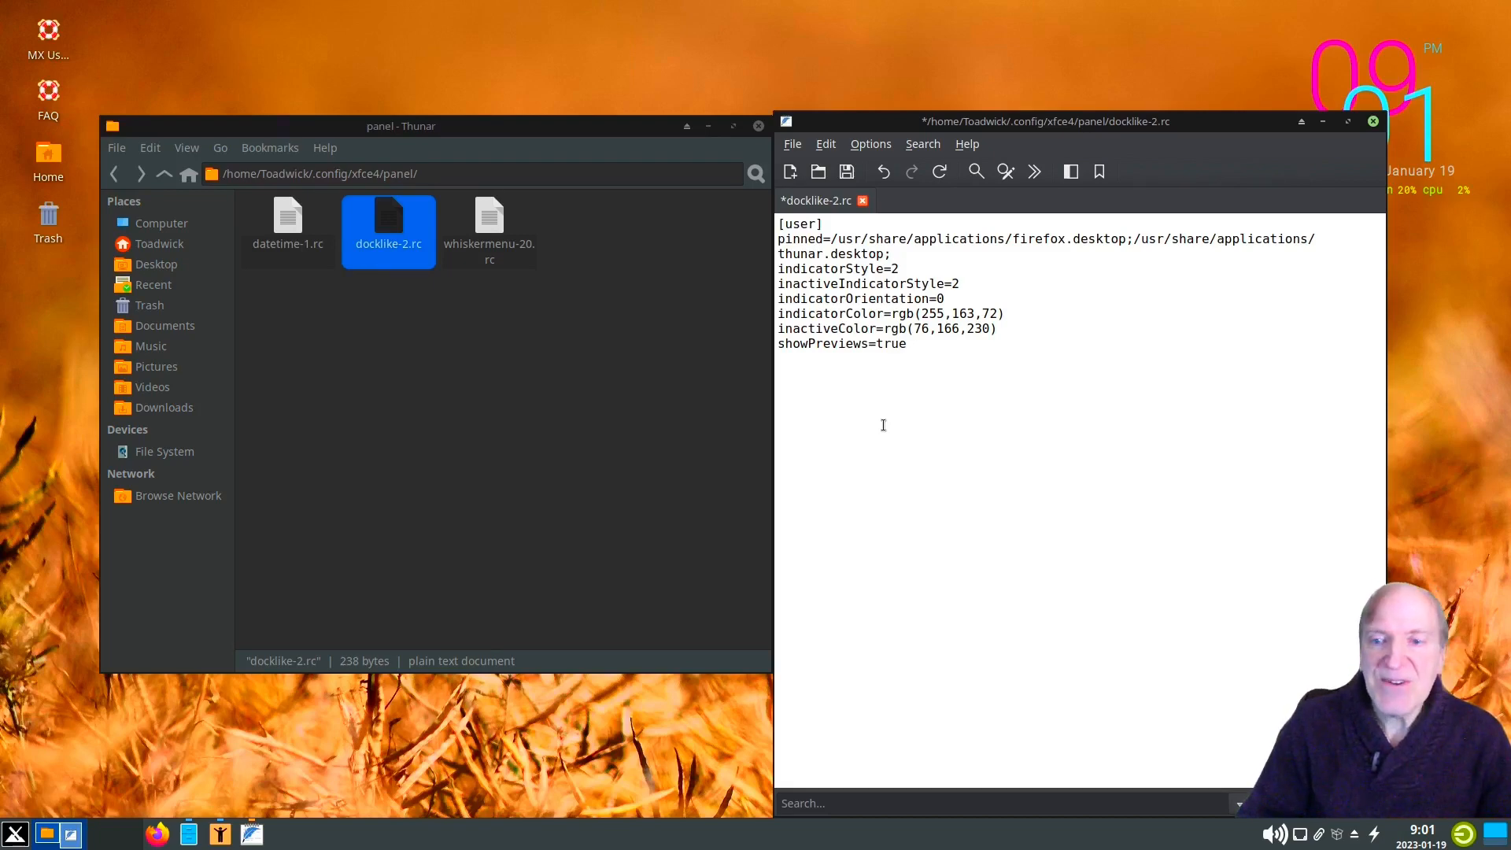
type("p")
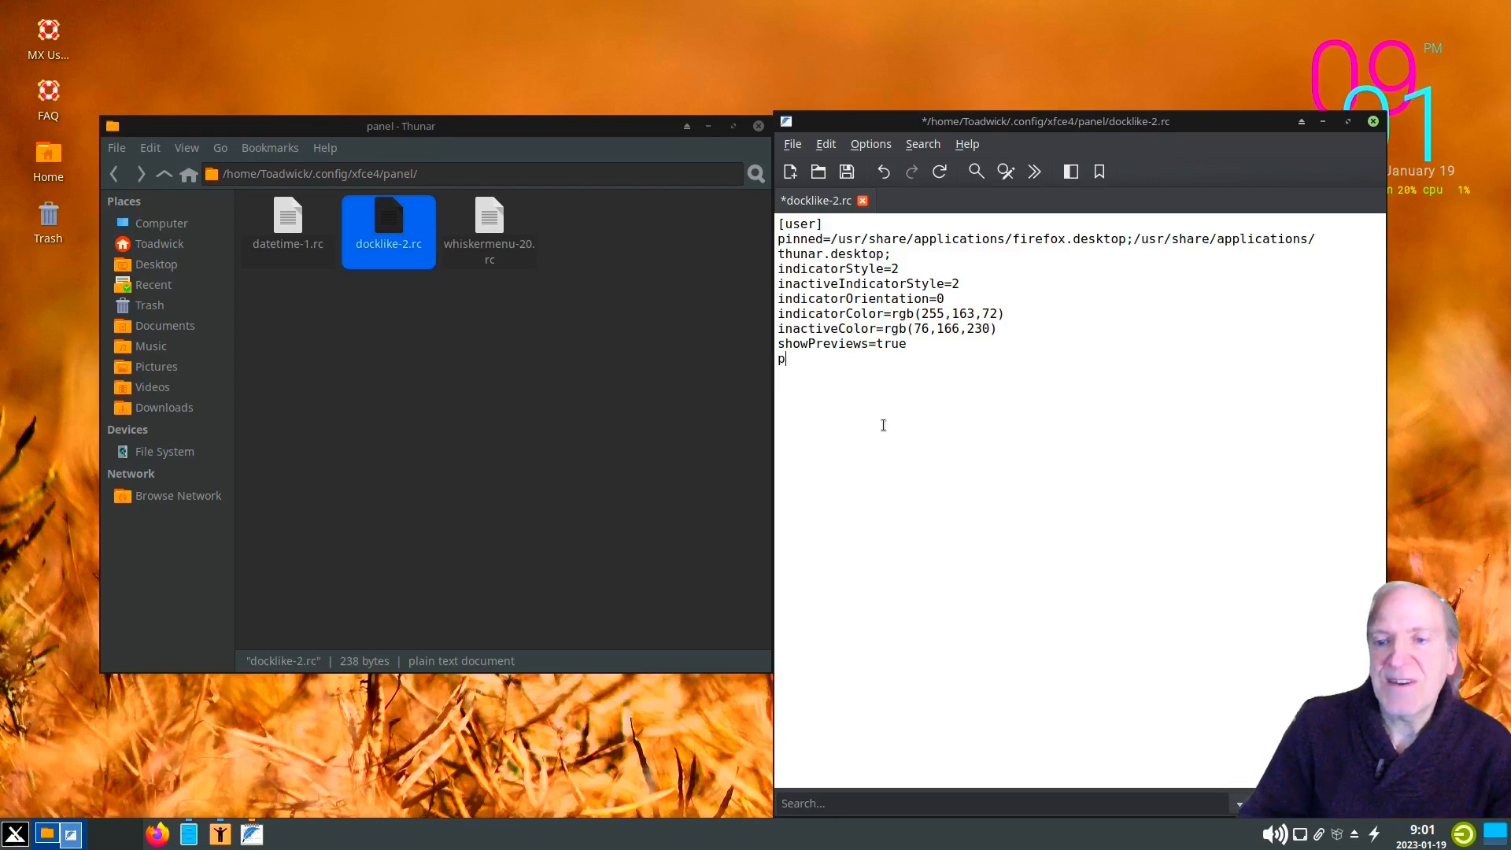
type("reviewSc")
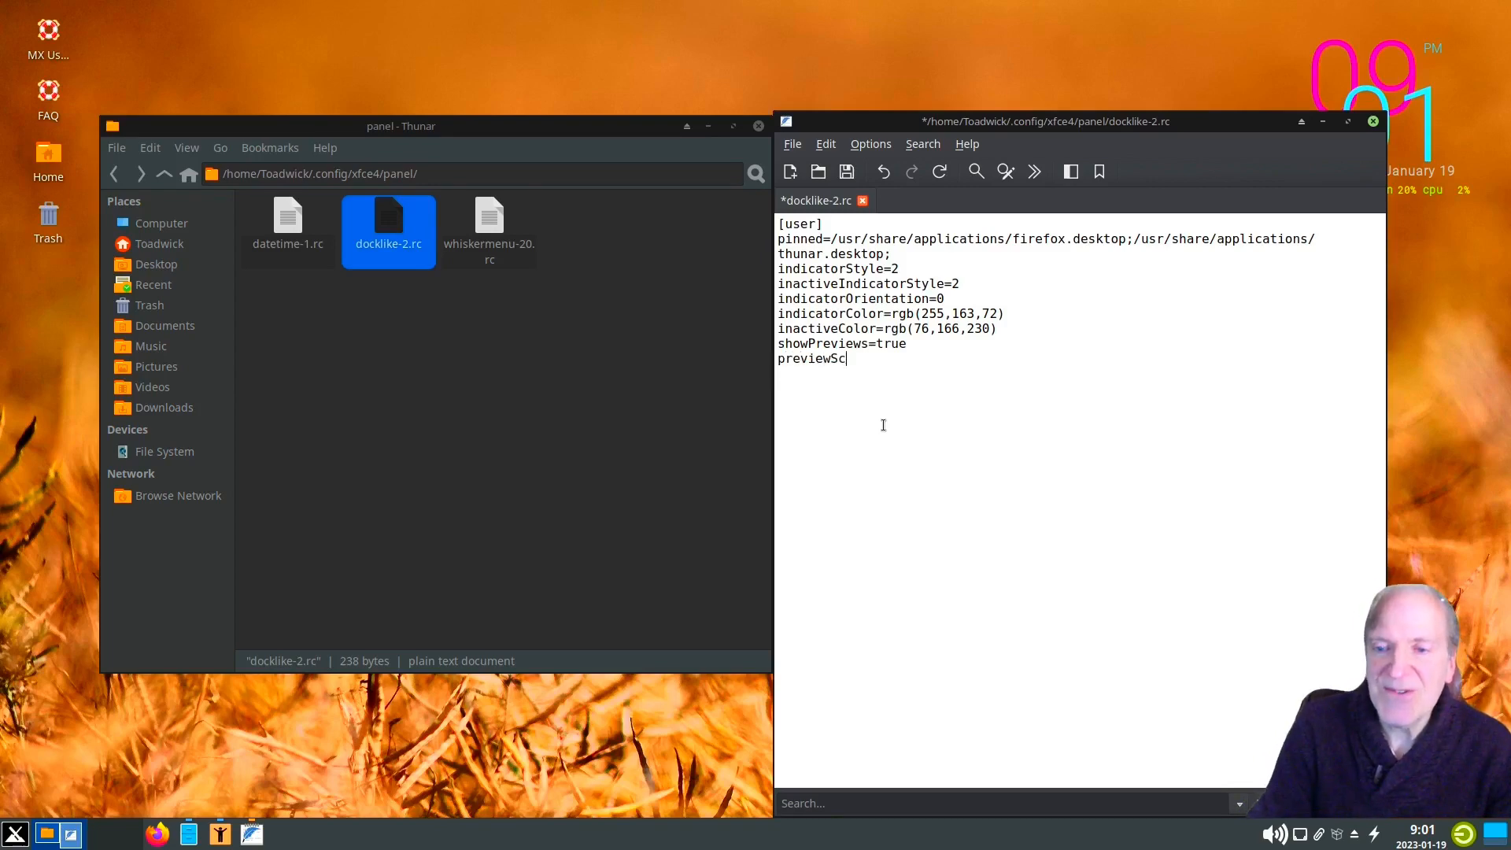
type("ale=")
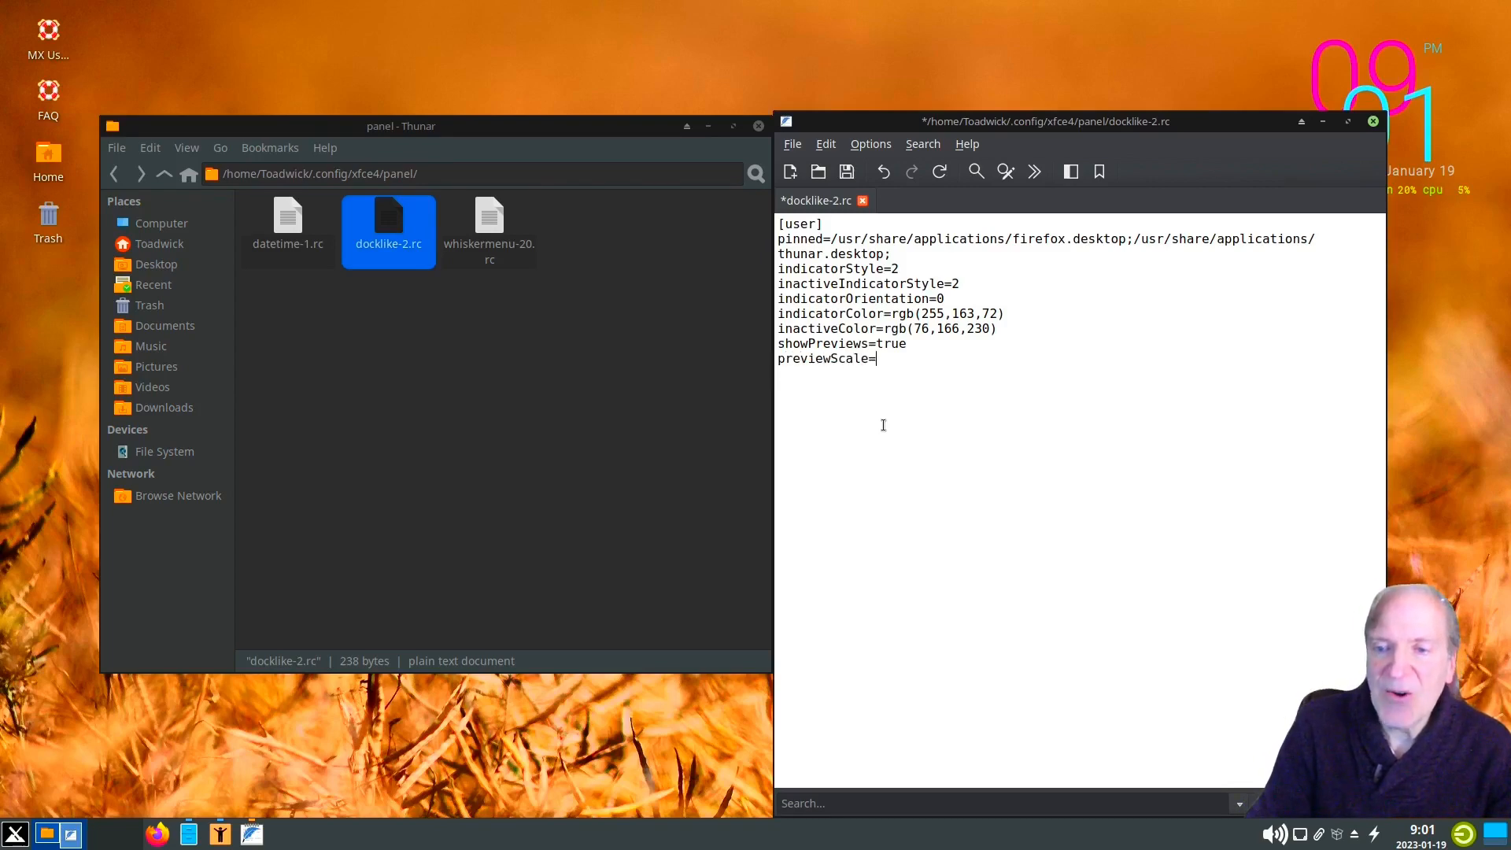
type("0")
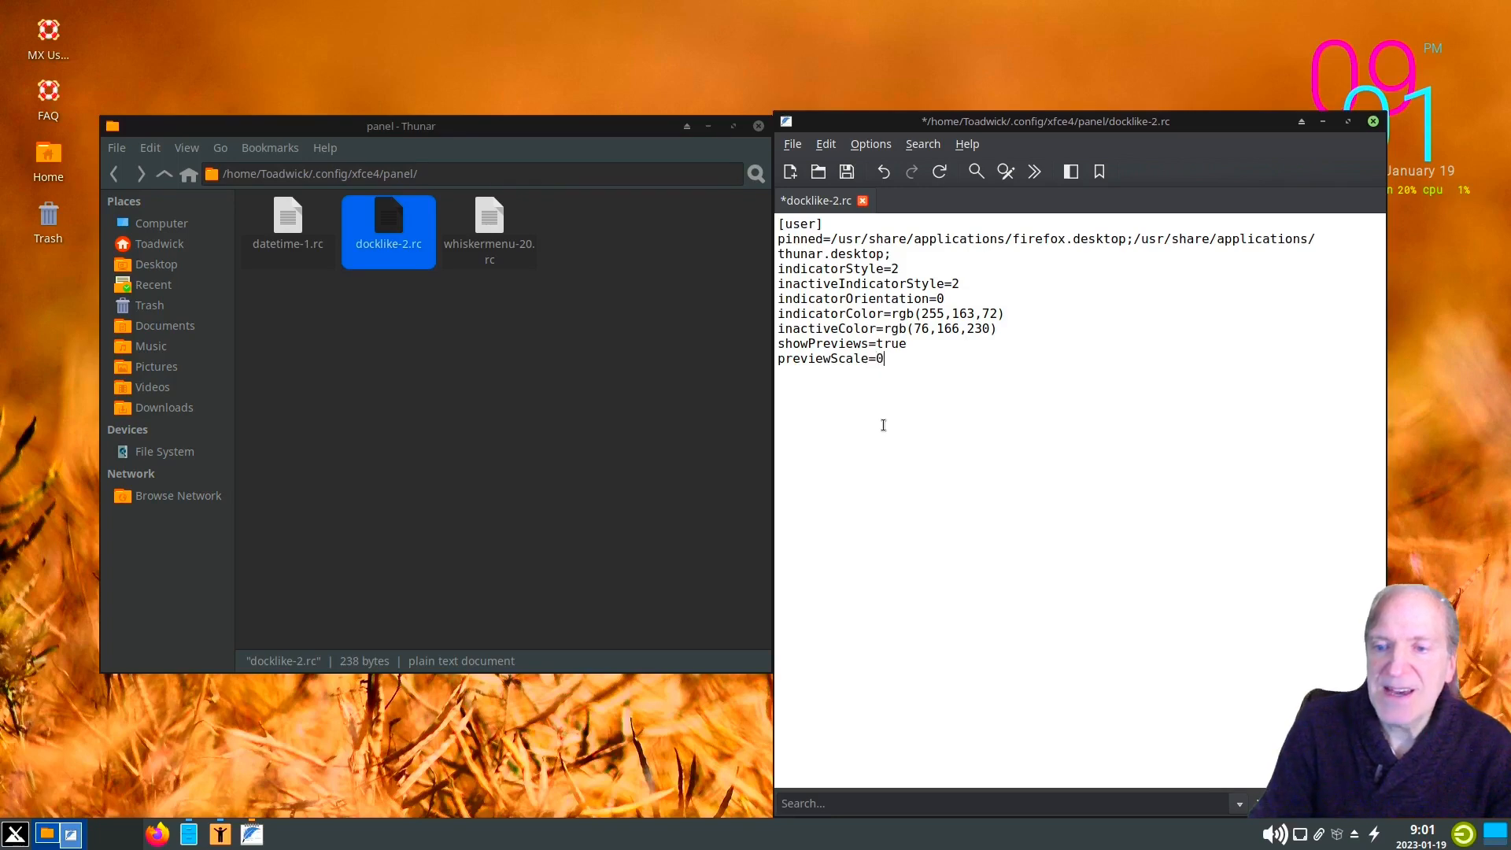
type(".3")
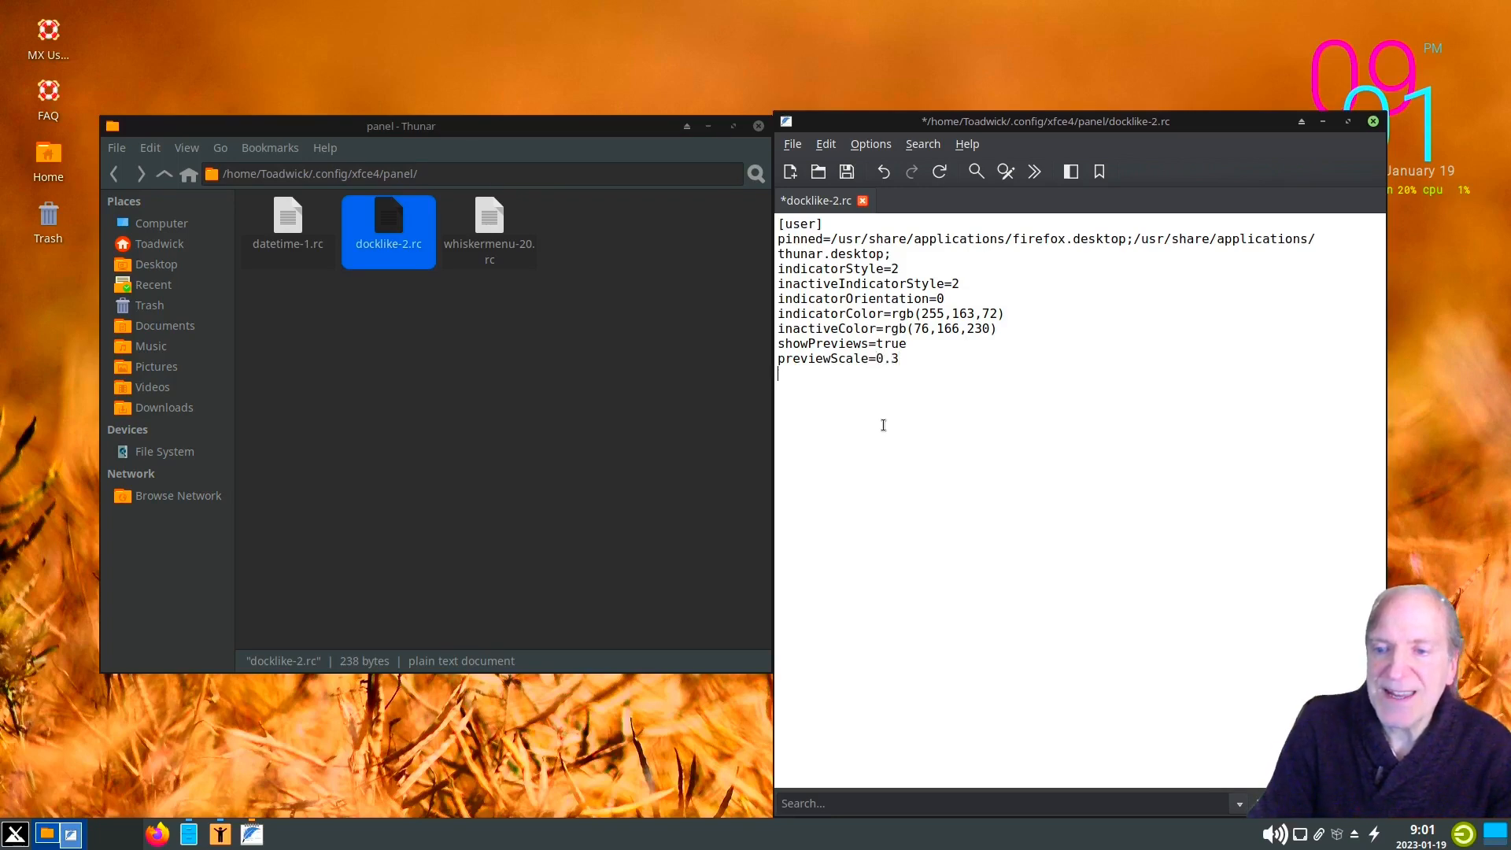
- Add the line previewSleep=60 at the end of docklike-2.rc, finish with a line break, and save the file
key("Return")
type("preview")
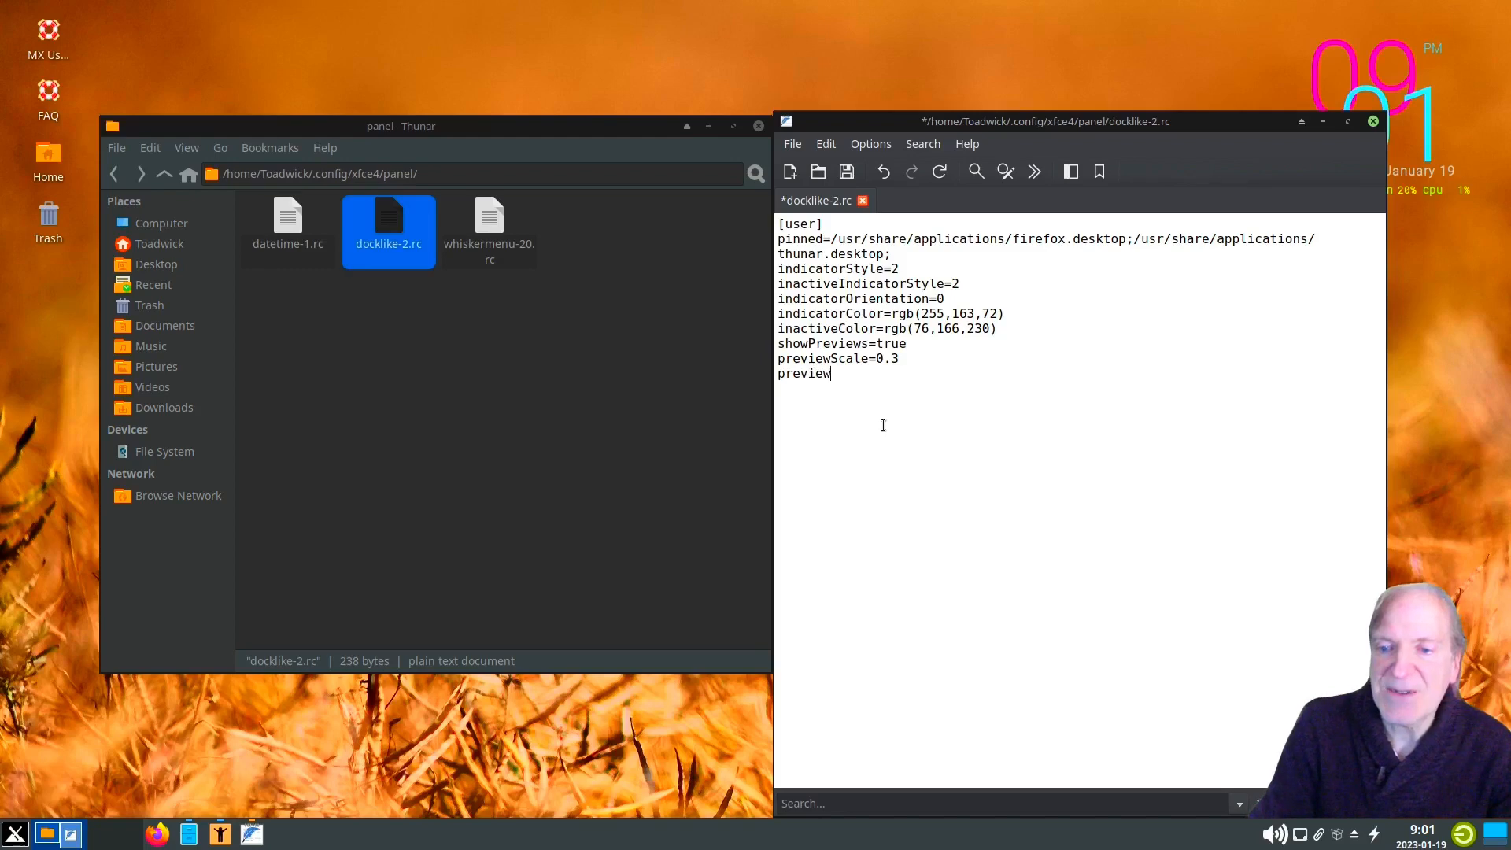
type("Sleep")
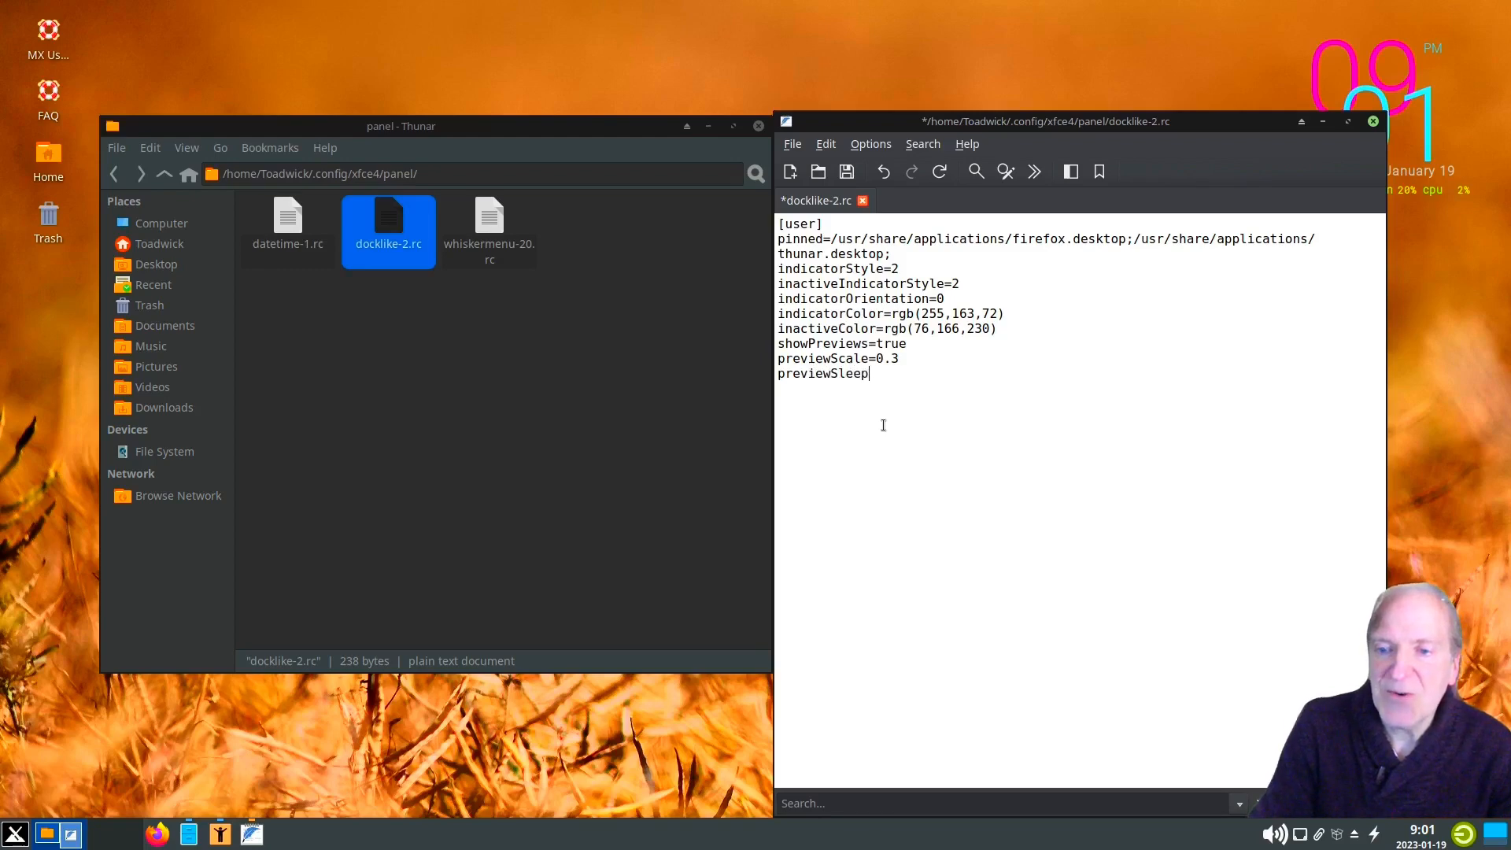
type("=")
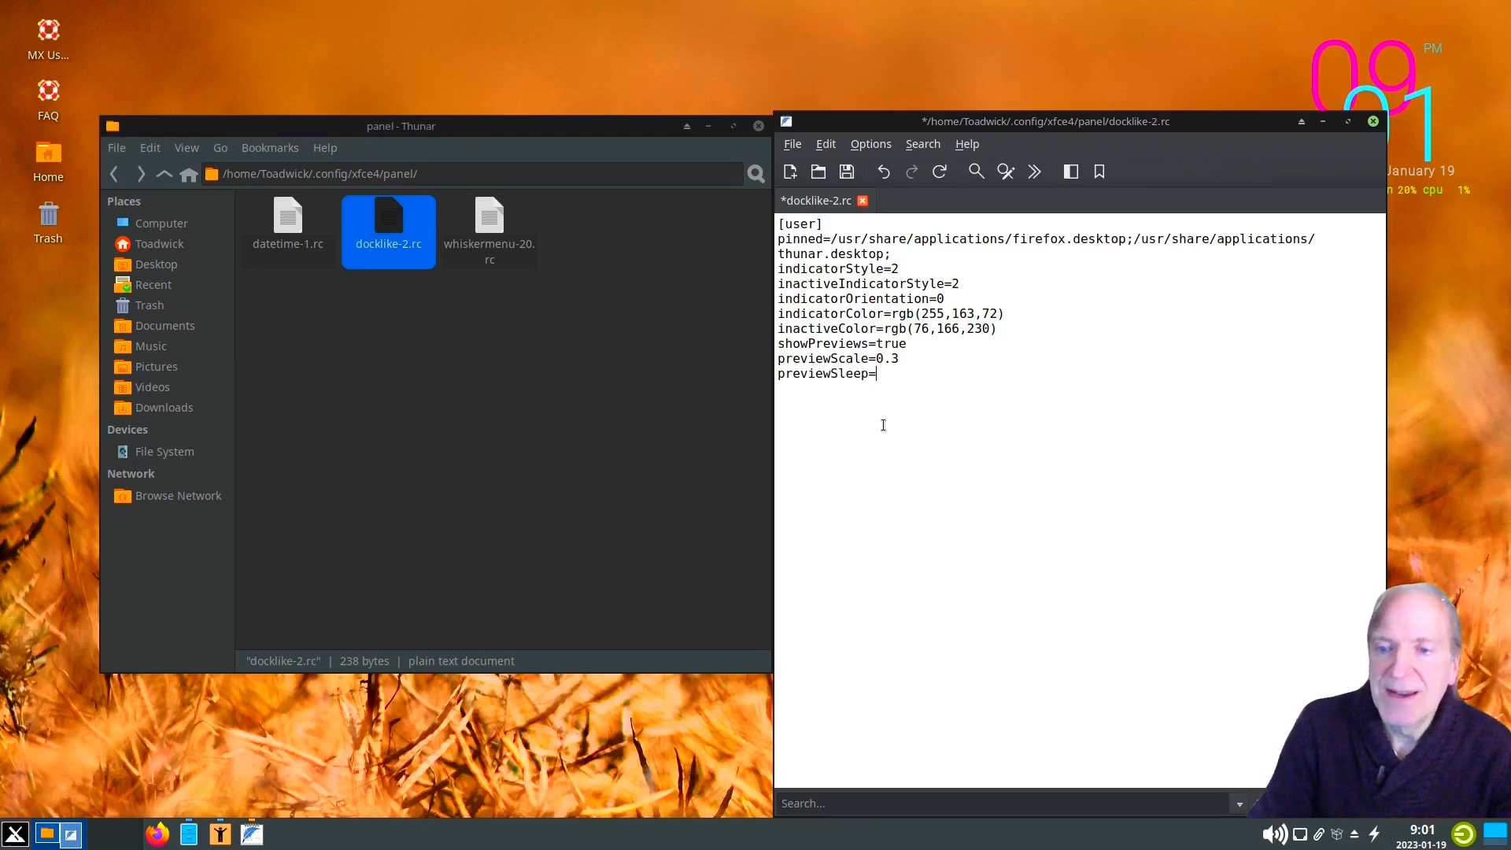
type("60")
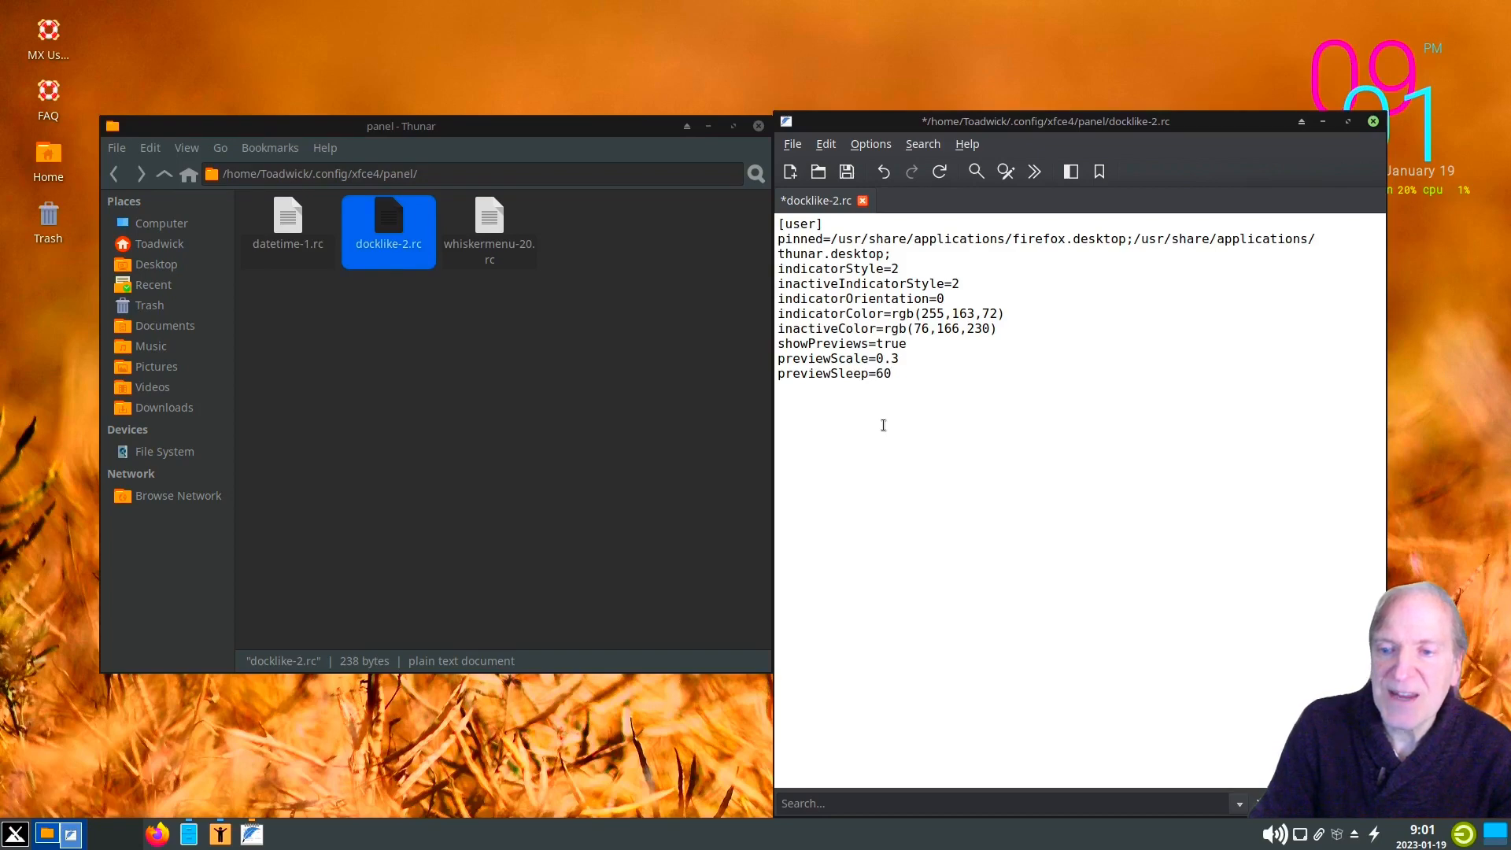
key("Return")
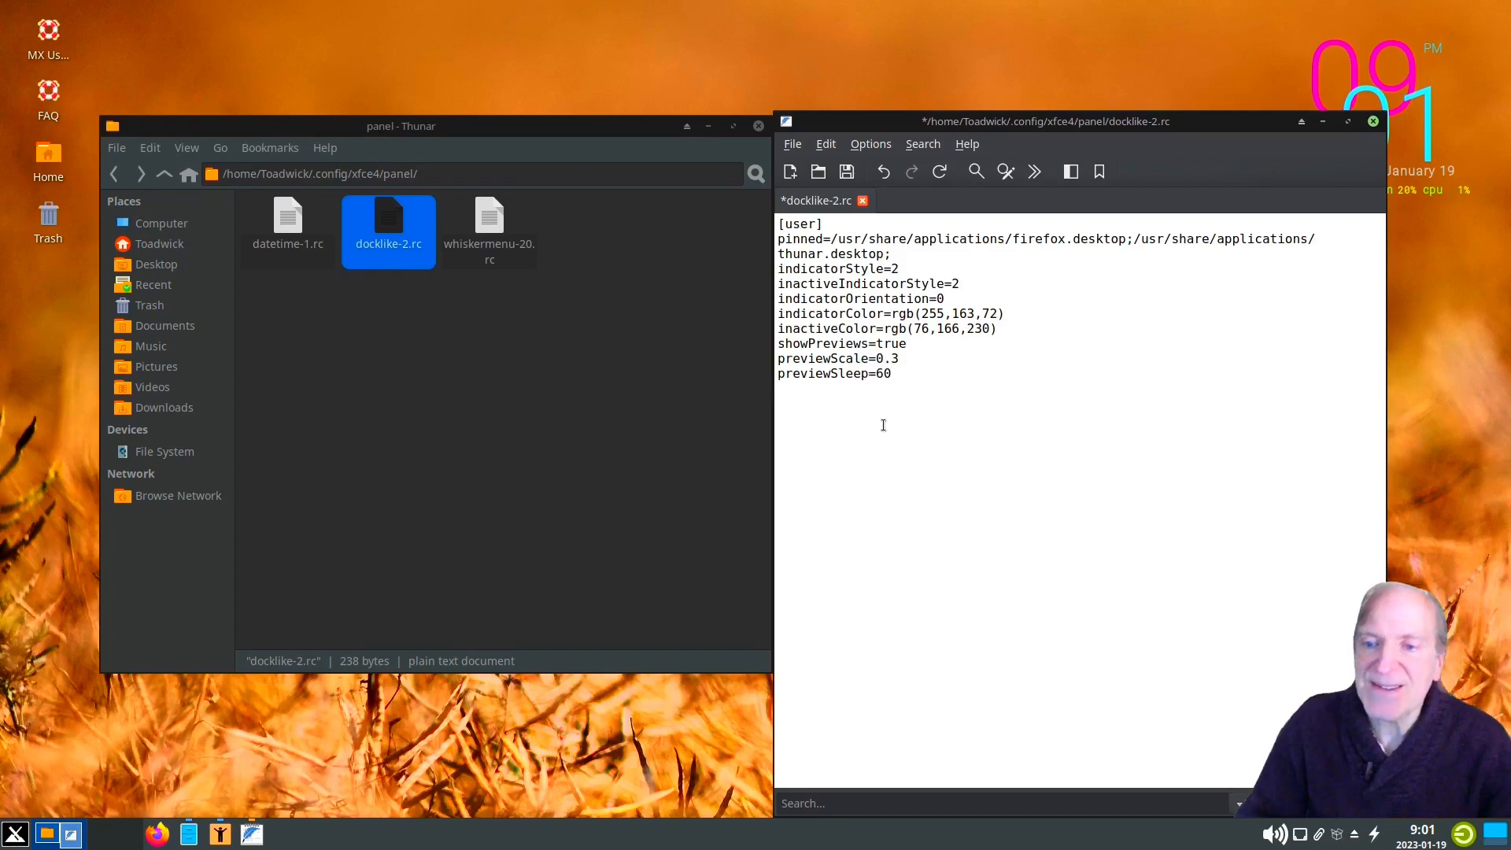
left_click(847, 172)
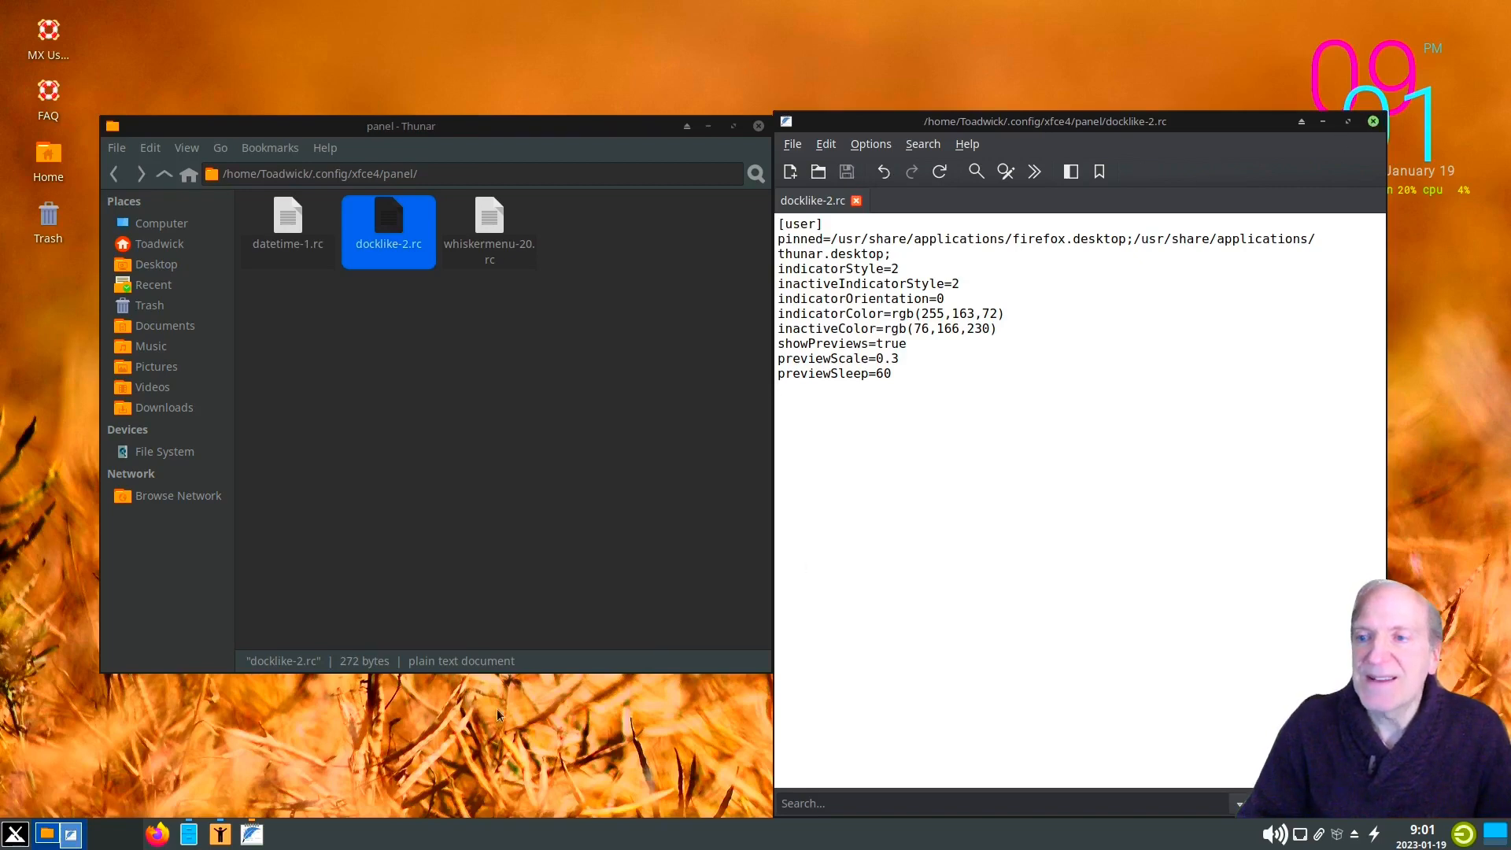
- Check the taskbar window preview of the text editor, and close the editor and the file manager
mouse_move(254, 834)
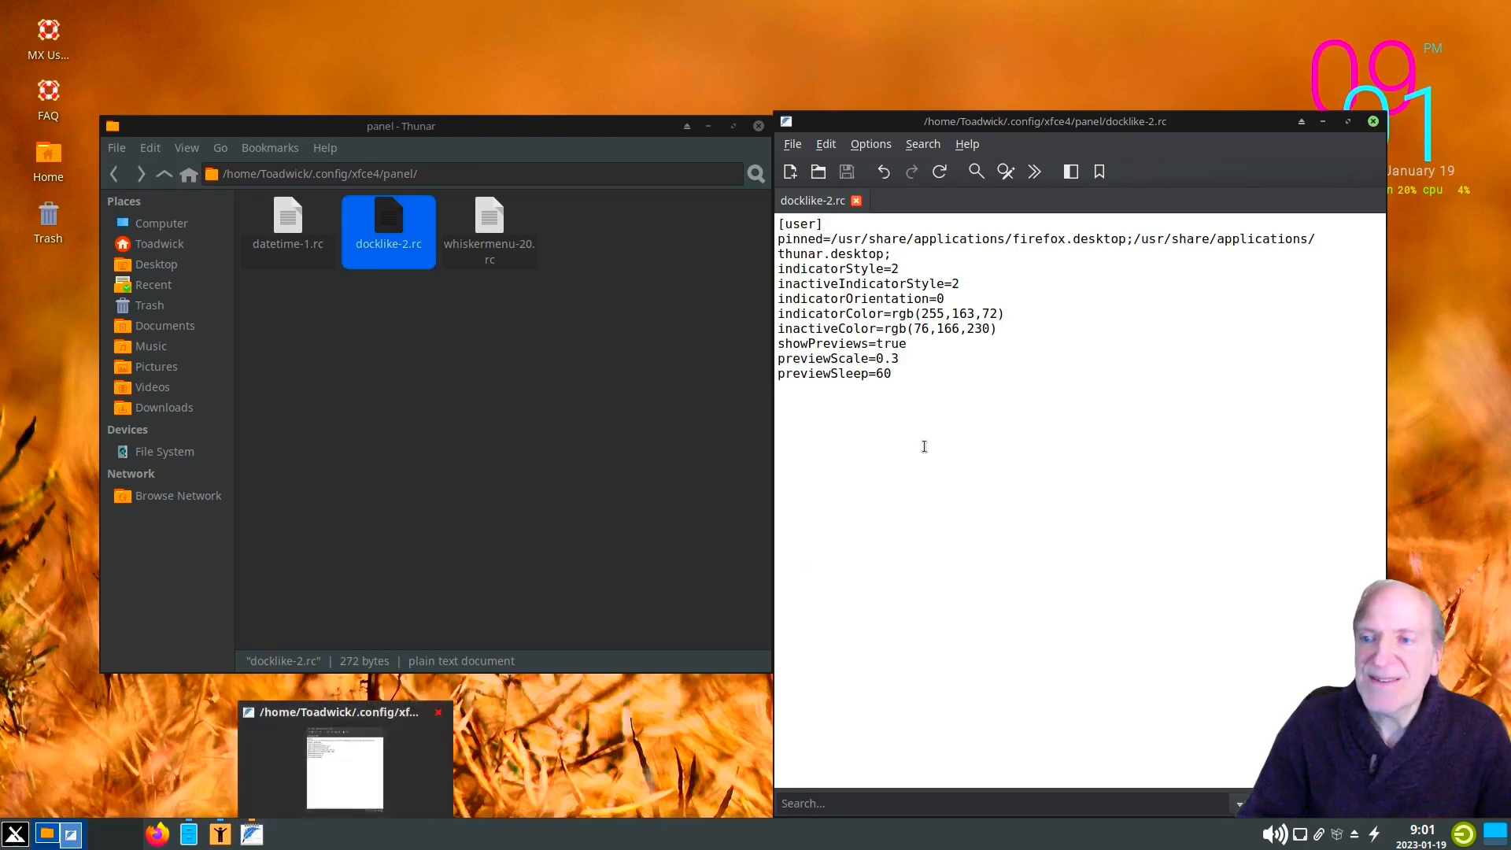
left_click(1373, 123)
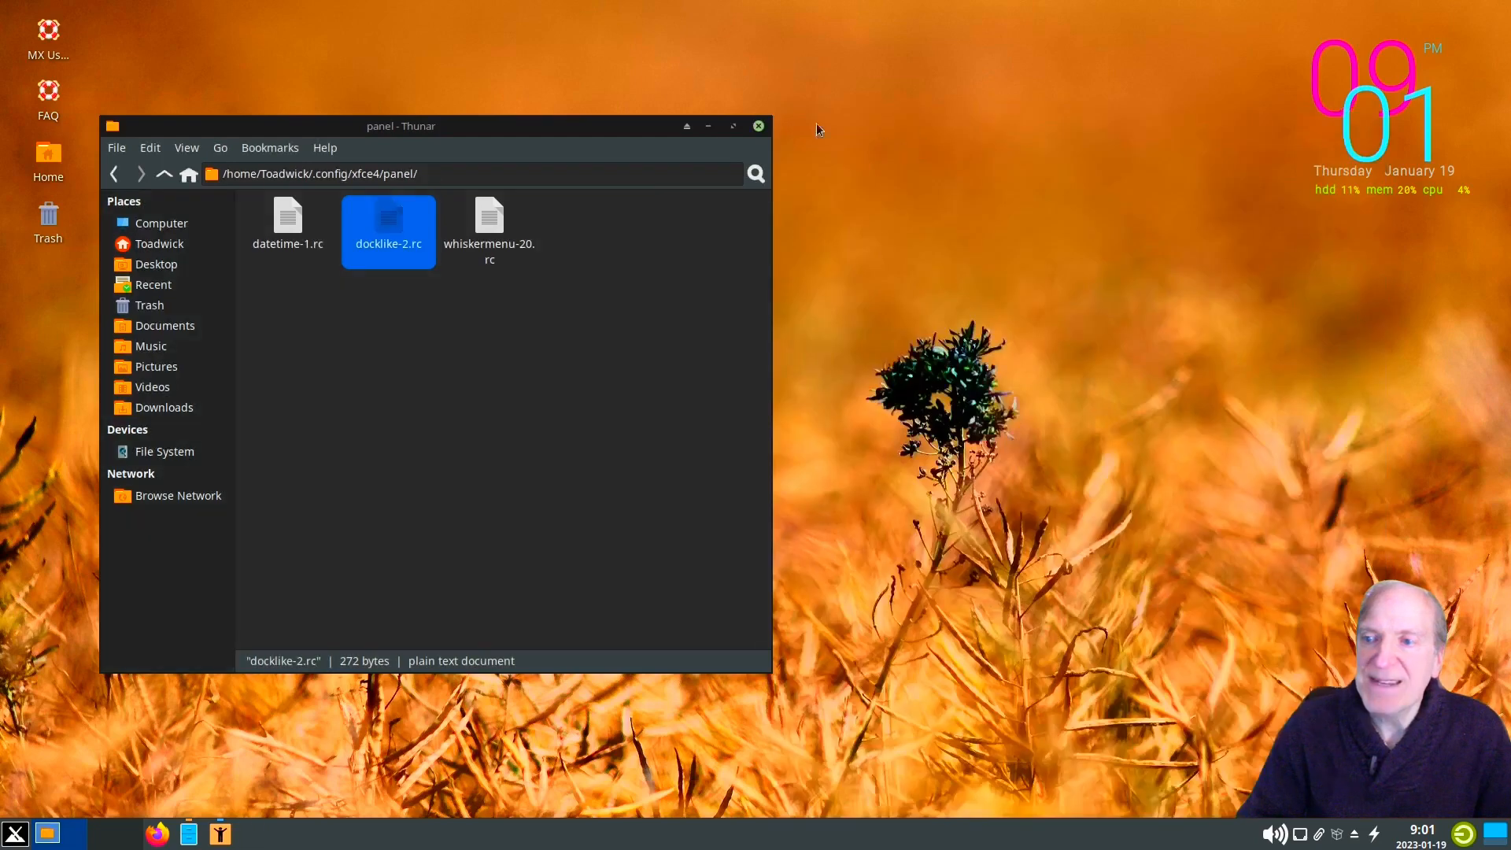
left_click(757, 126)
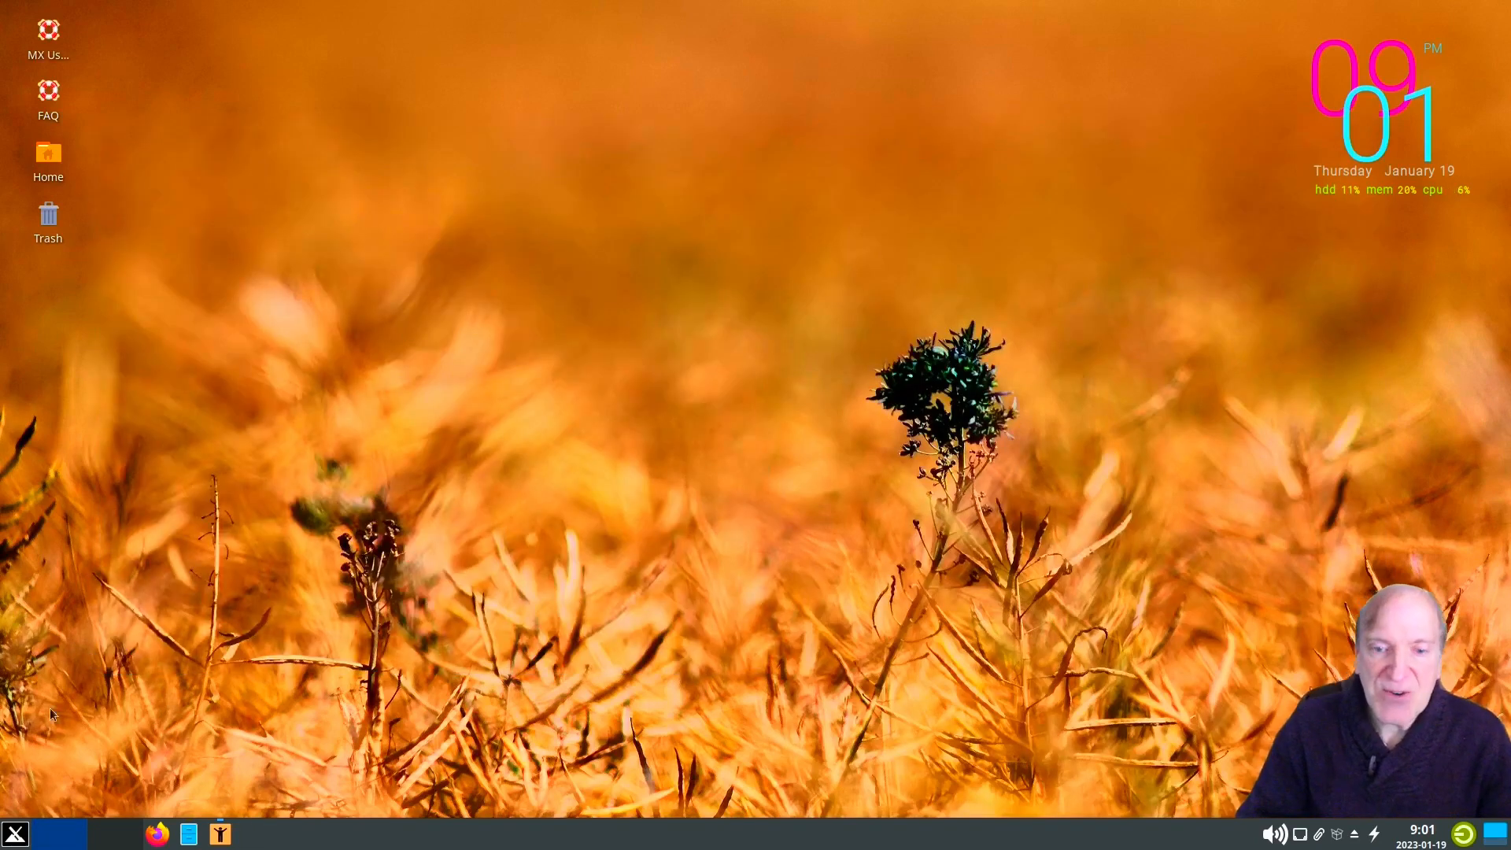
- Log out of the desktop session and log back in by entering the account password
left_click(14, 834)
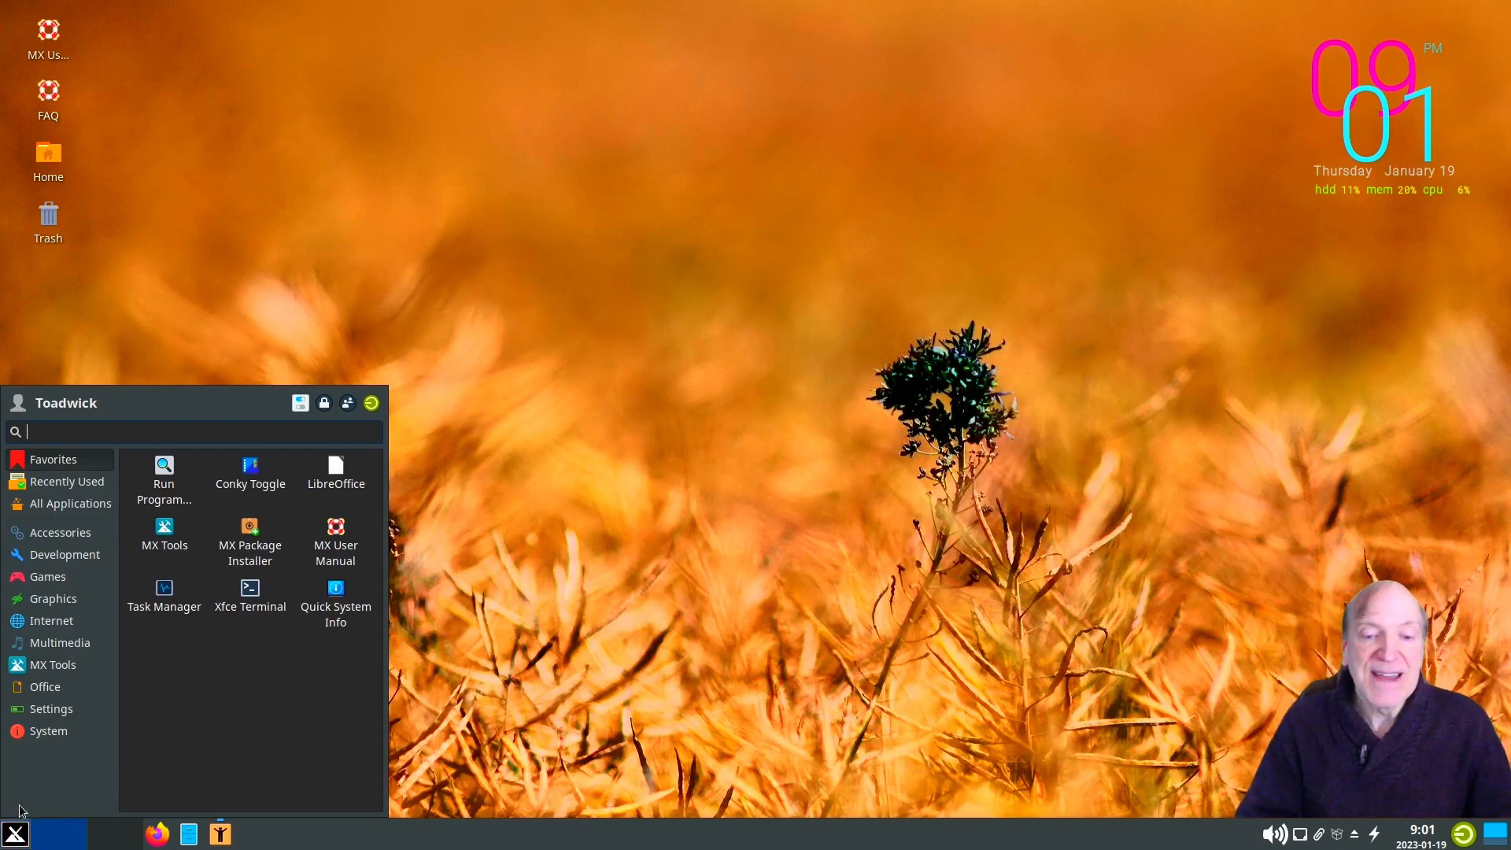
left_click(368, 405)
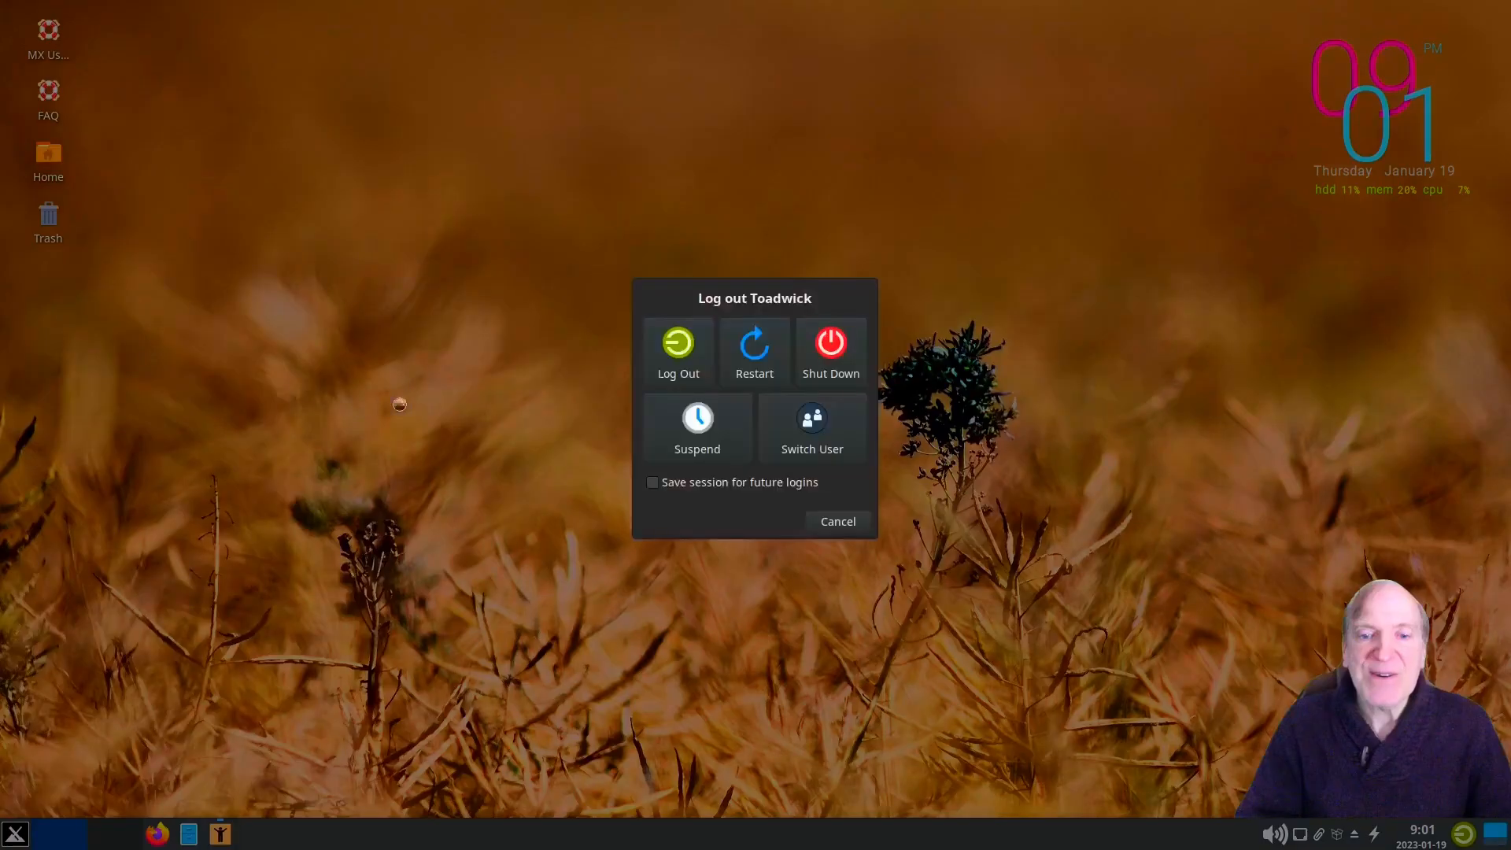
left_click(679, 373)
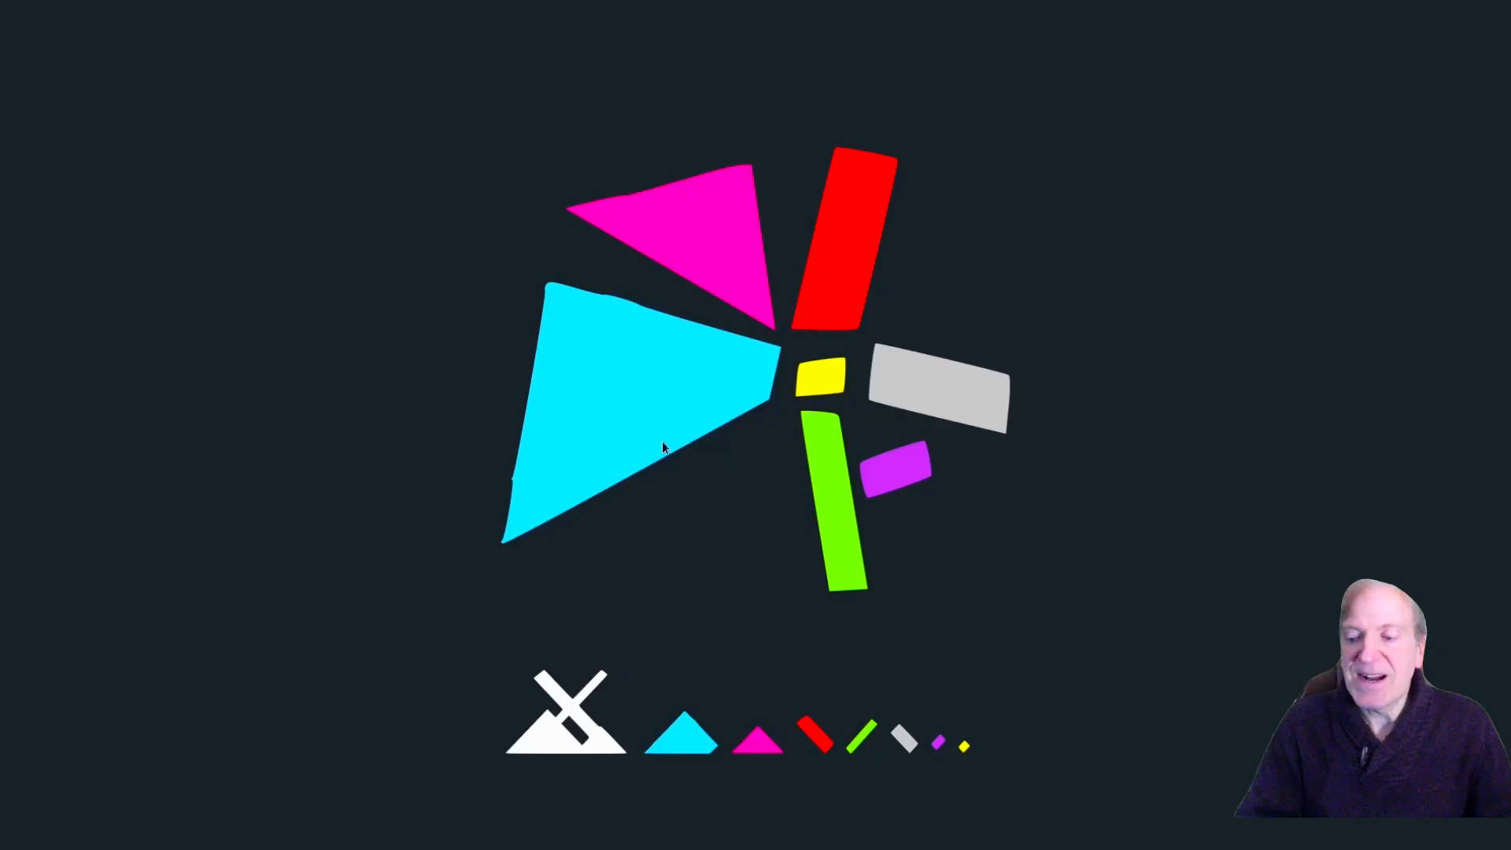
type("*******")
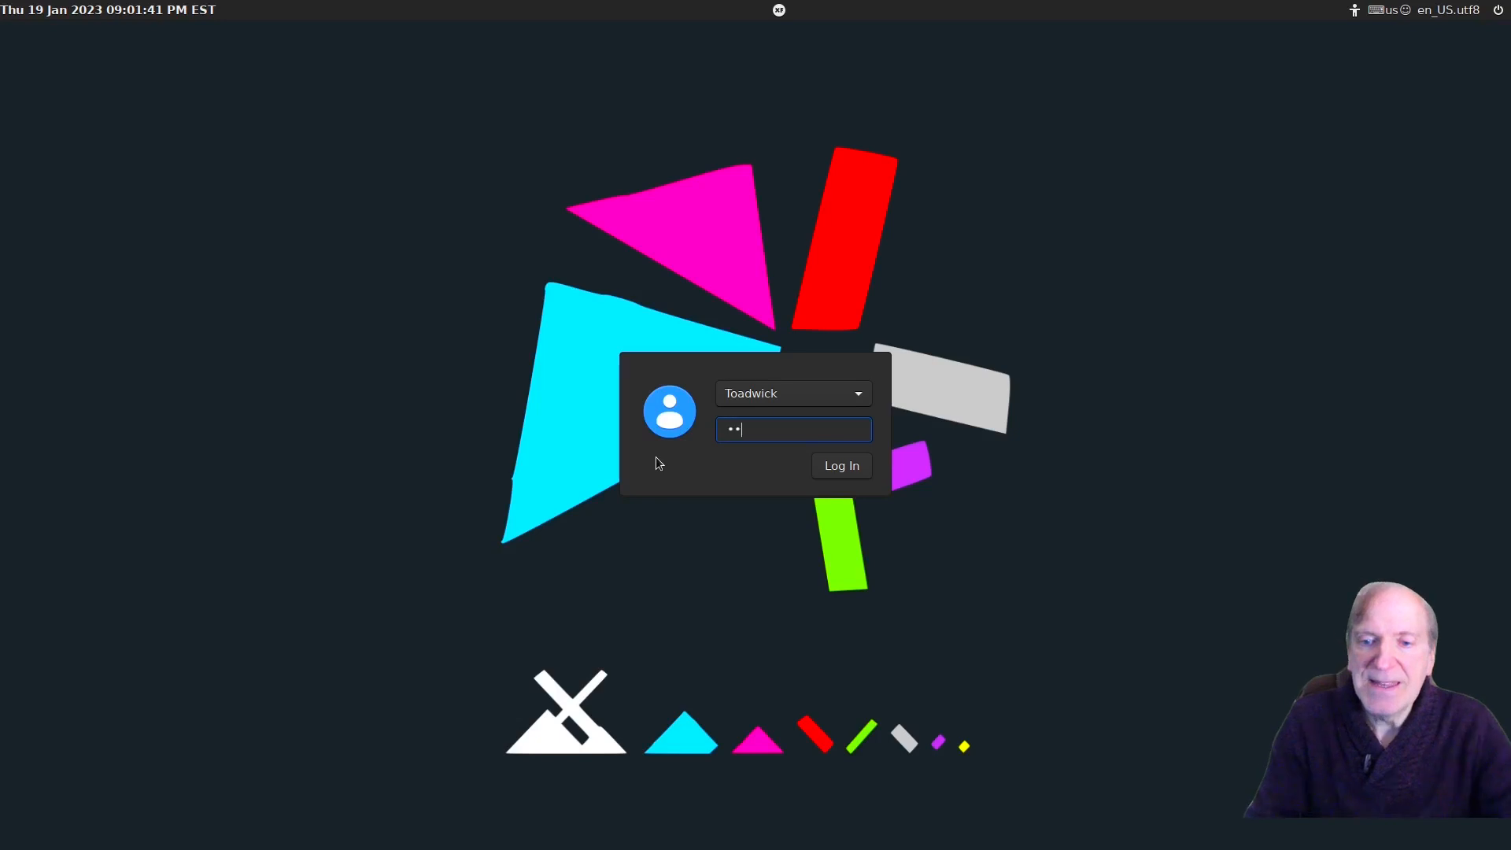
key("Return")
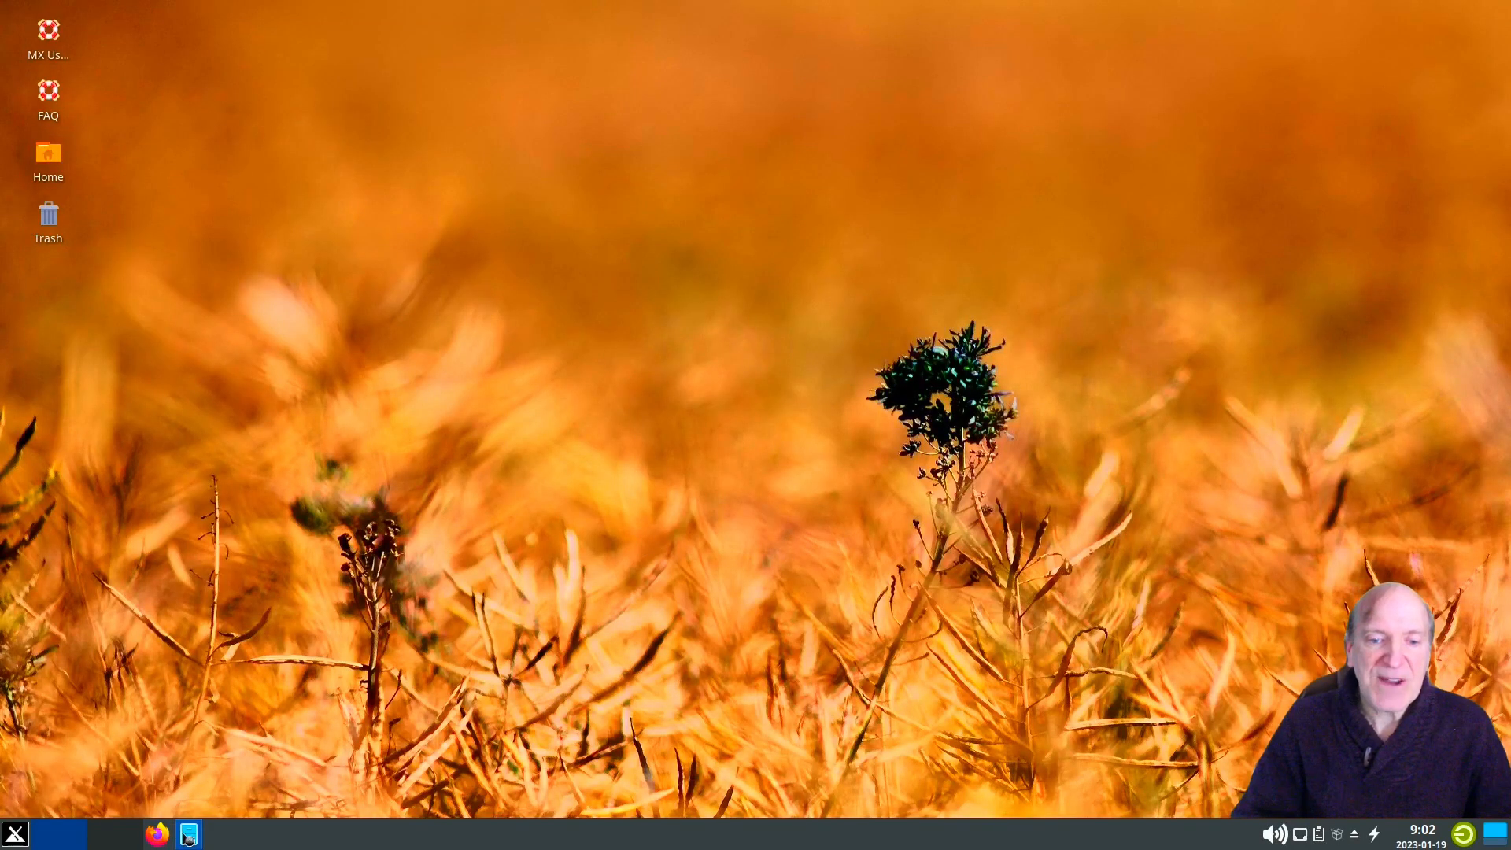
- Open the Home folder, move its window away from the desktop corner, and check its taskbar window preview
double_click(48, 154)
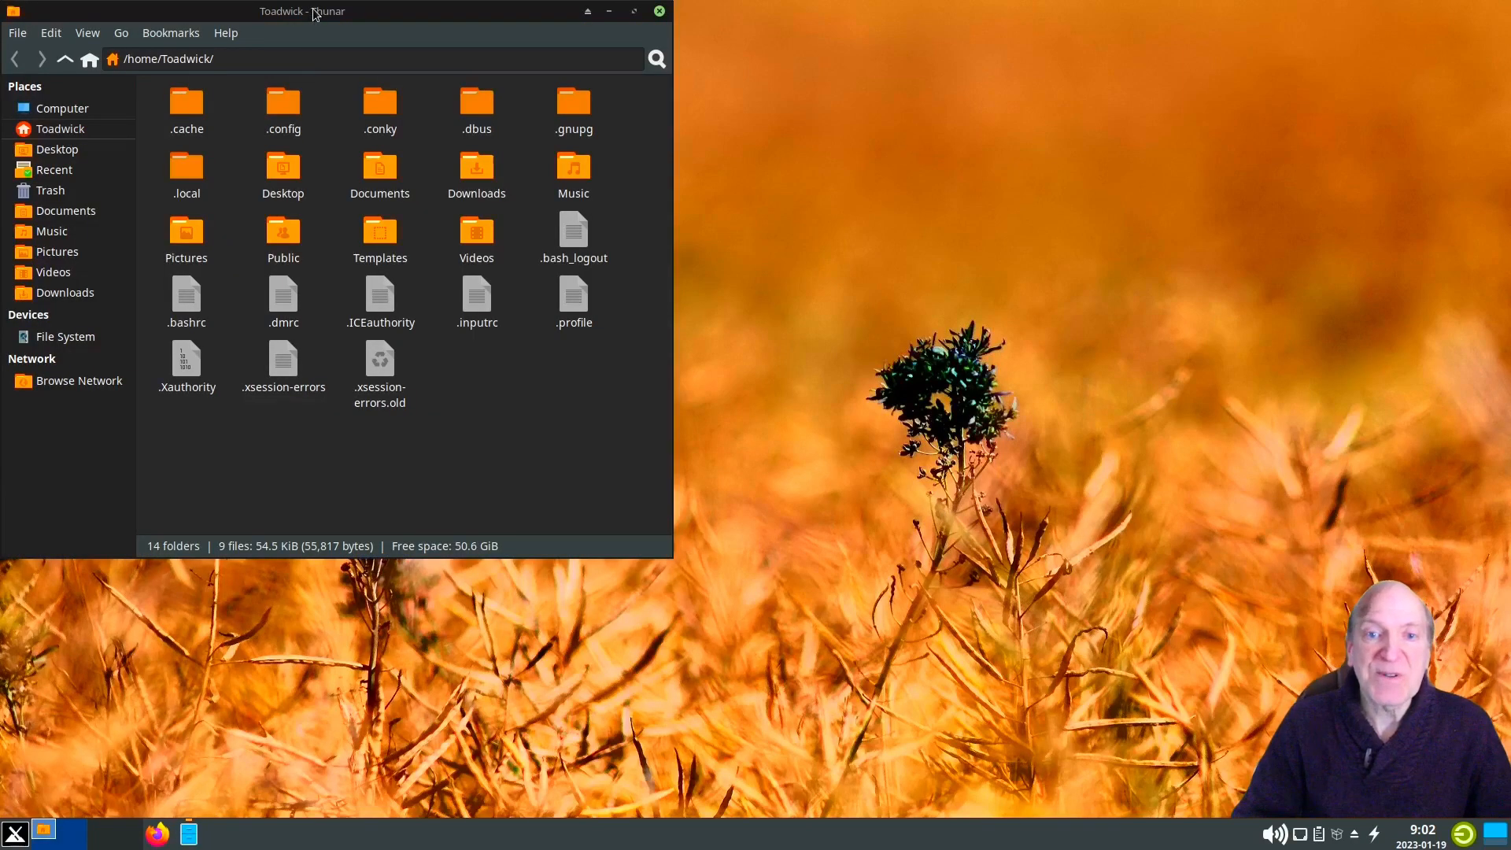
left_click_drag(314, 10, 377, 98)
mouse_move(189, 836)
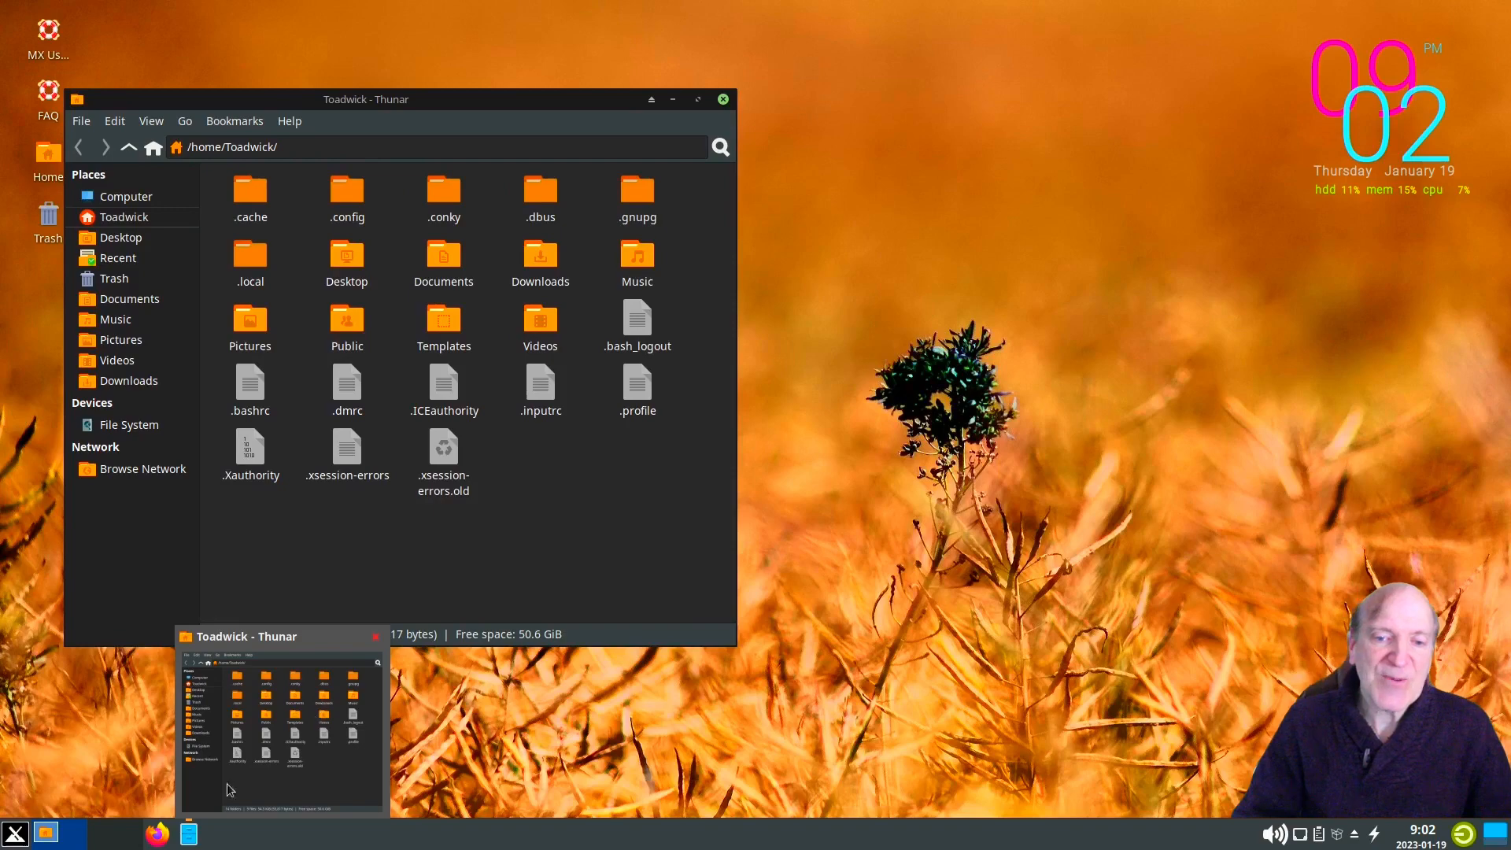
- Launch Htop from the recently used applications and move its terminal window so that it overlaps the file manager
left_click(12, 832)
left_click(48, 731)
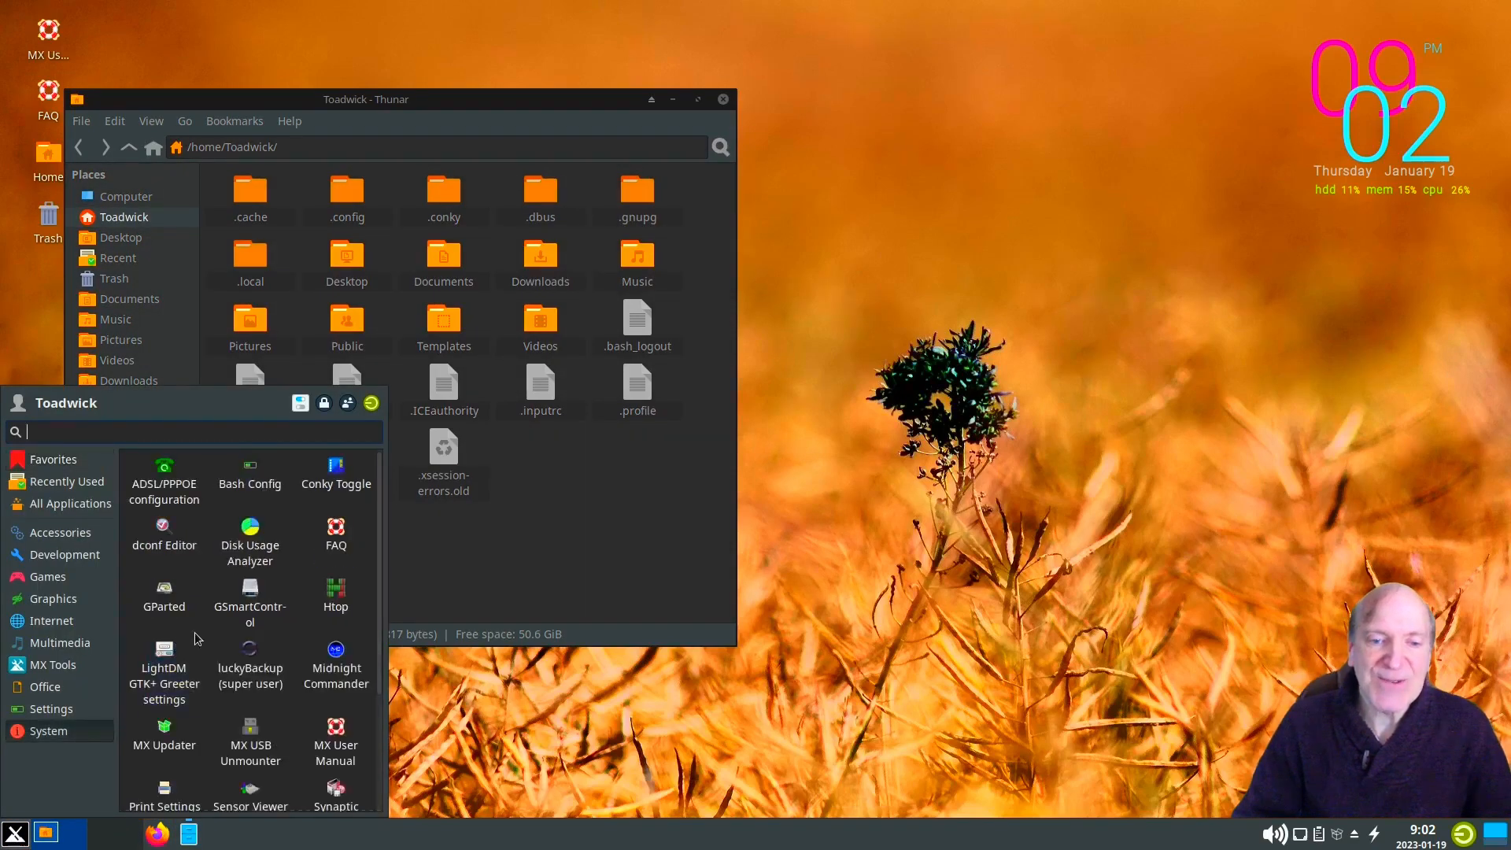
left_click(51, 709)
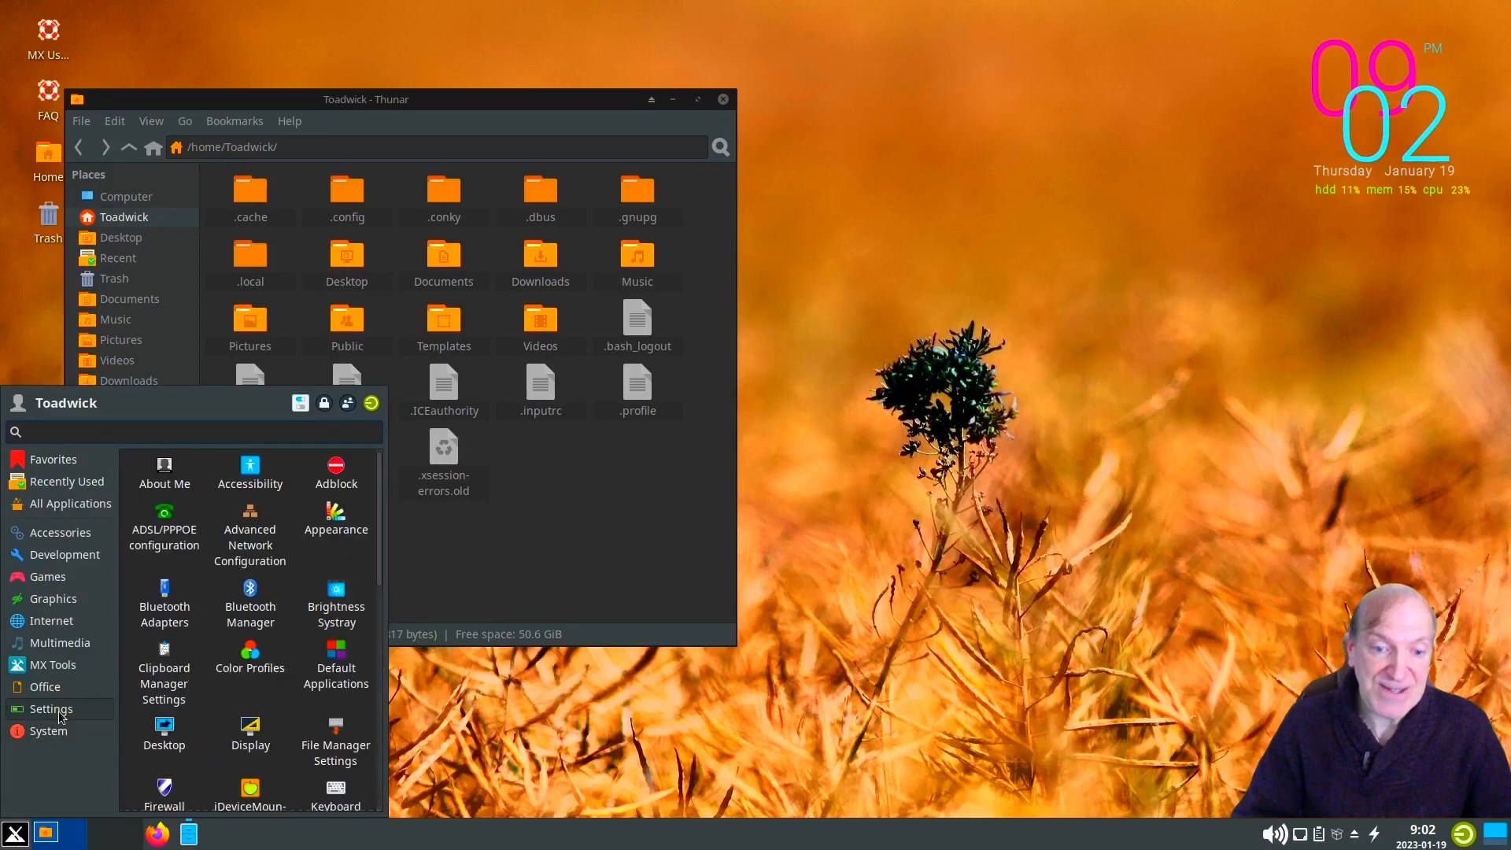
left_click(67, 481)
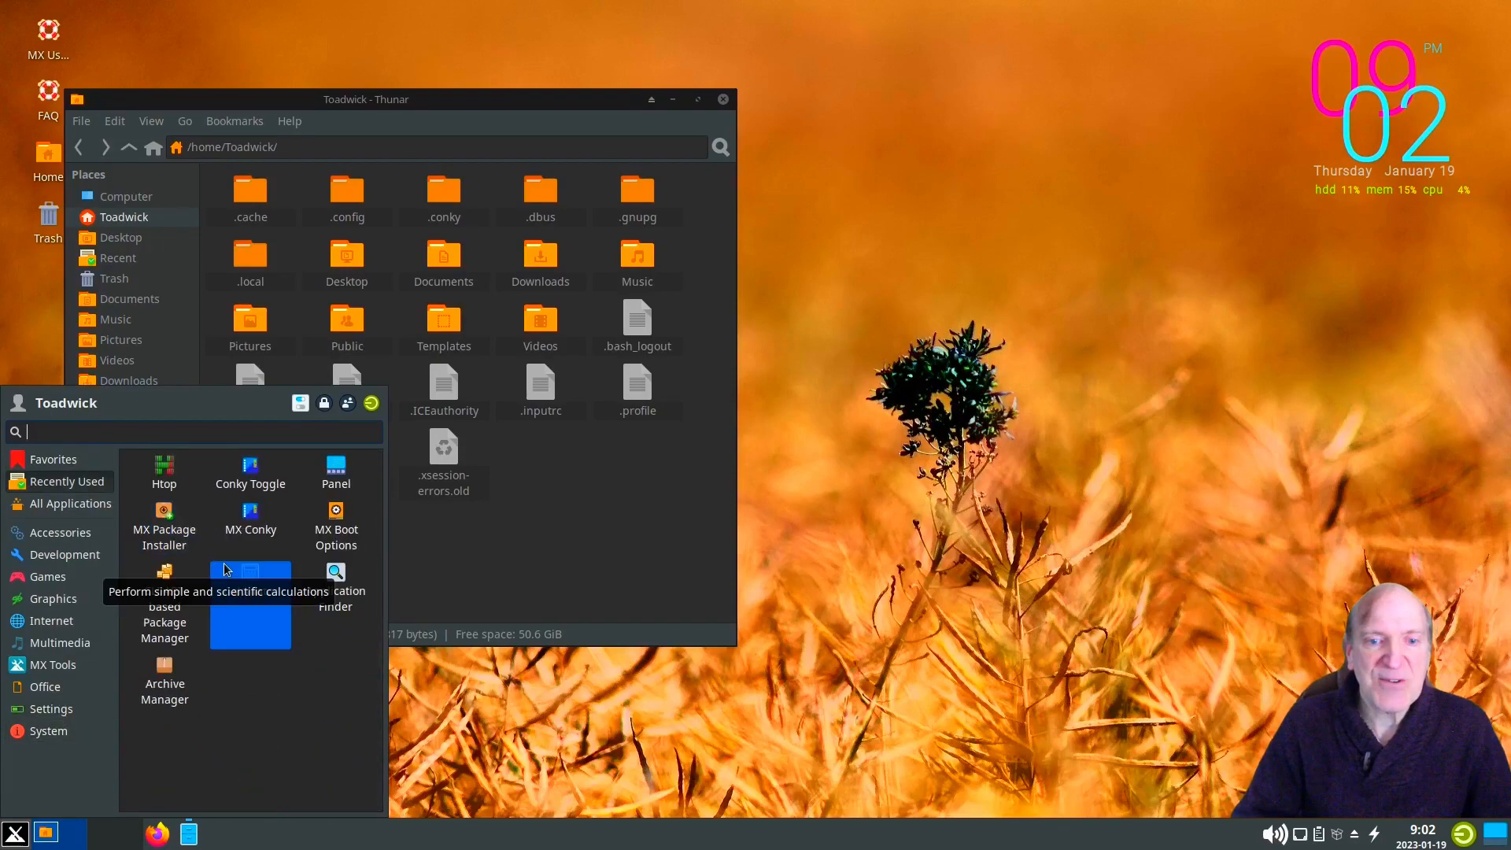
left_click(165, 473)
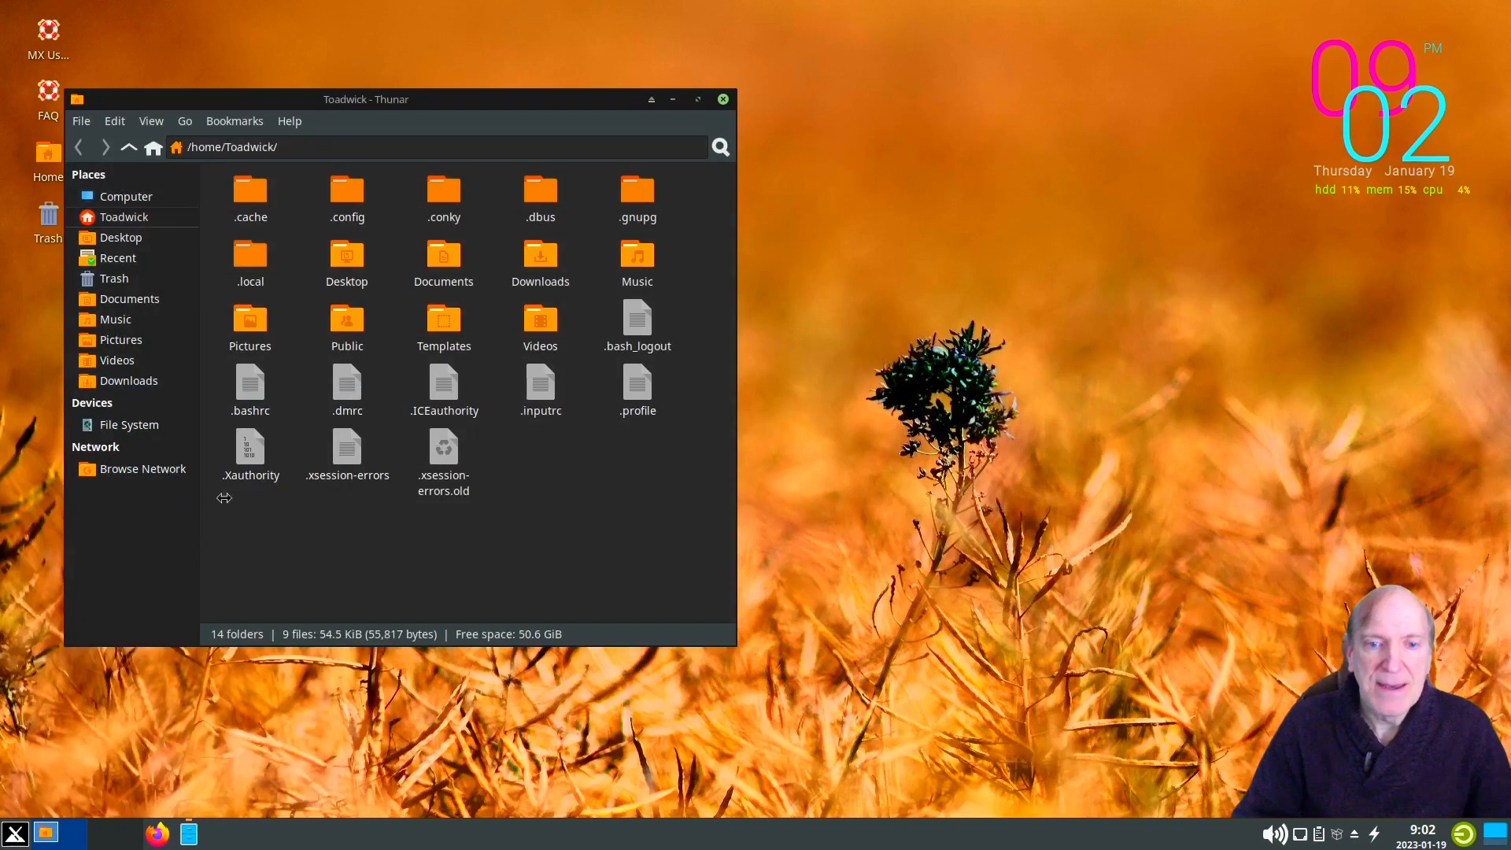
left_click_drag(947, 228, 607, 282)
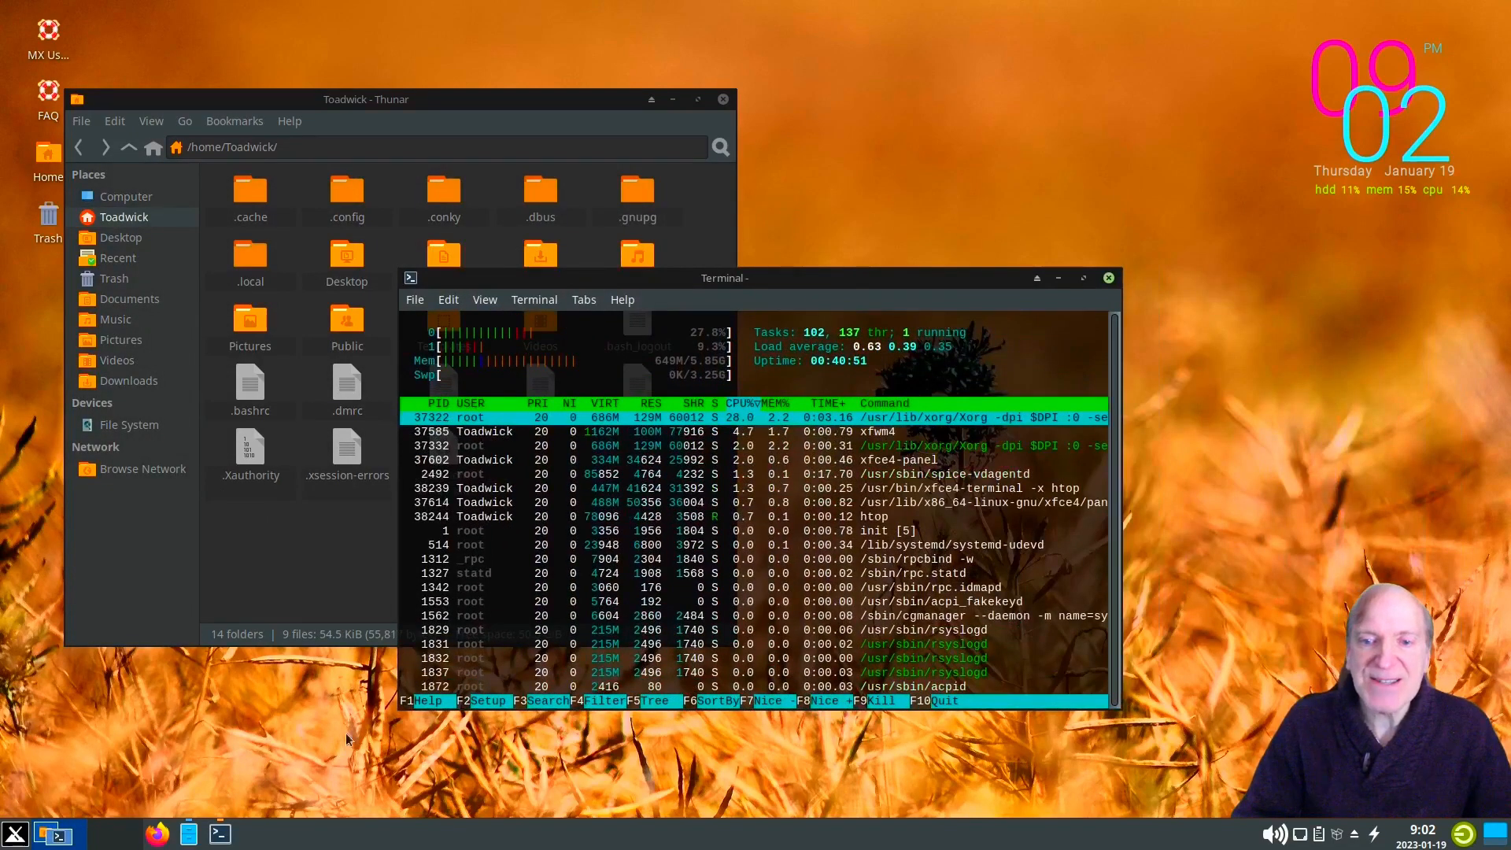
- Check the taskbar window preview of the Htop terminal, shift the window slightly up, and close the terminal from its preview
mouse_move(225, 836)
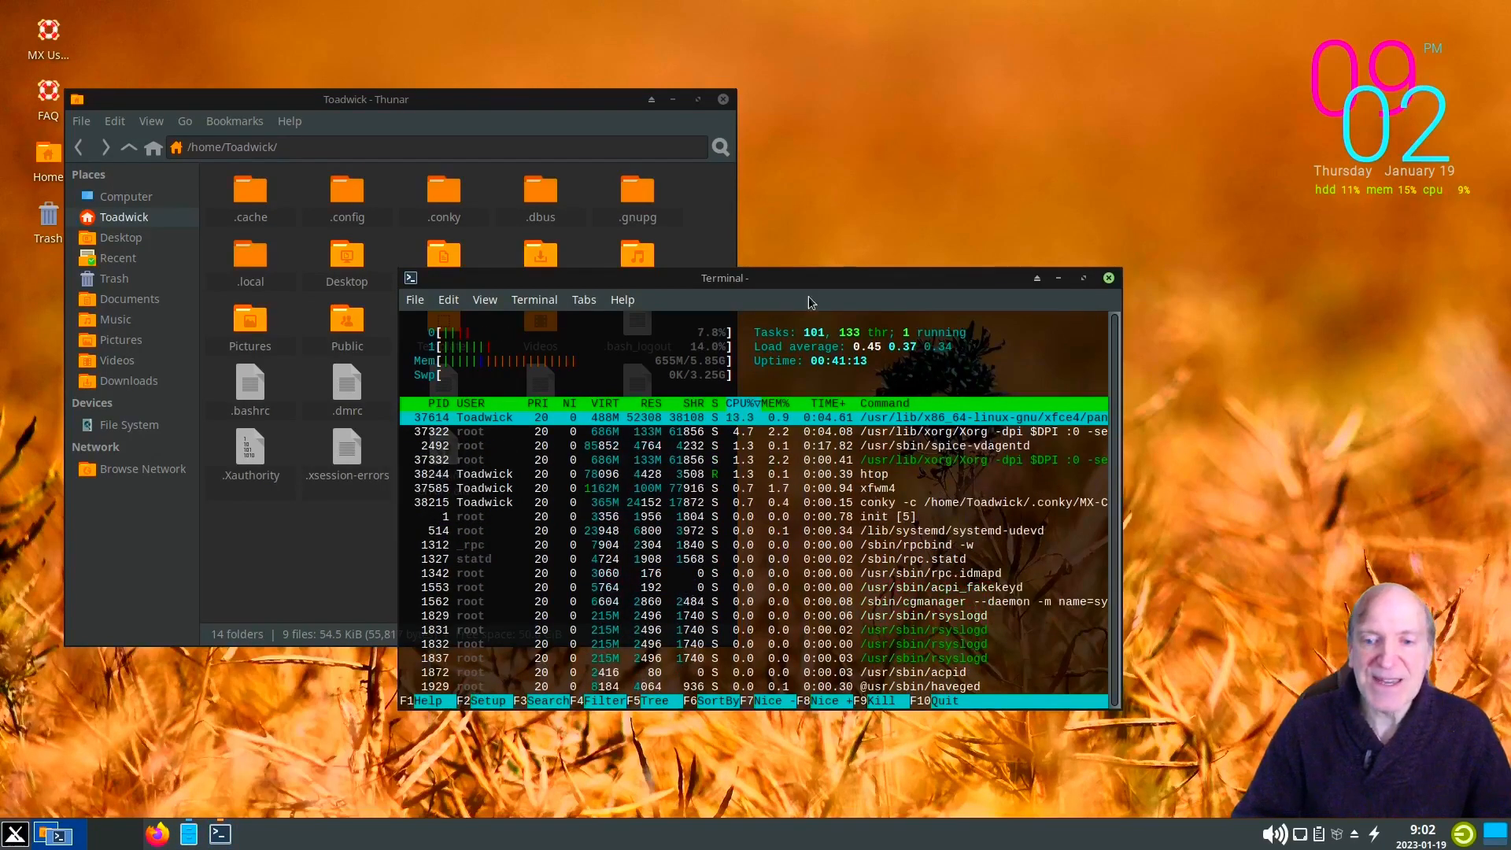
left_click_drag(809, 286, 795, 251)
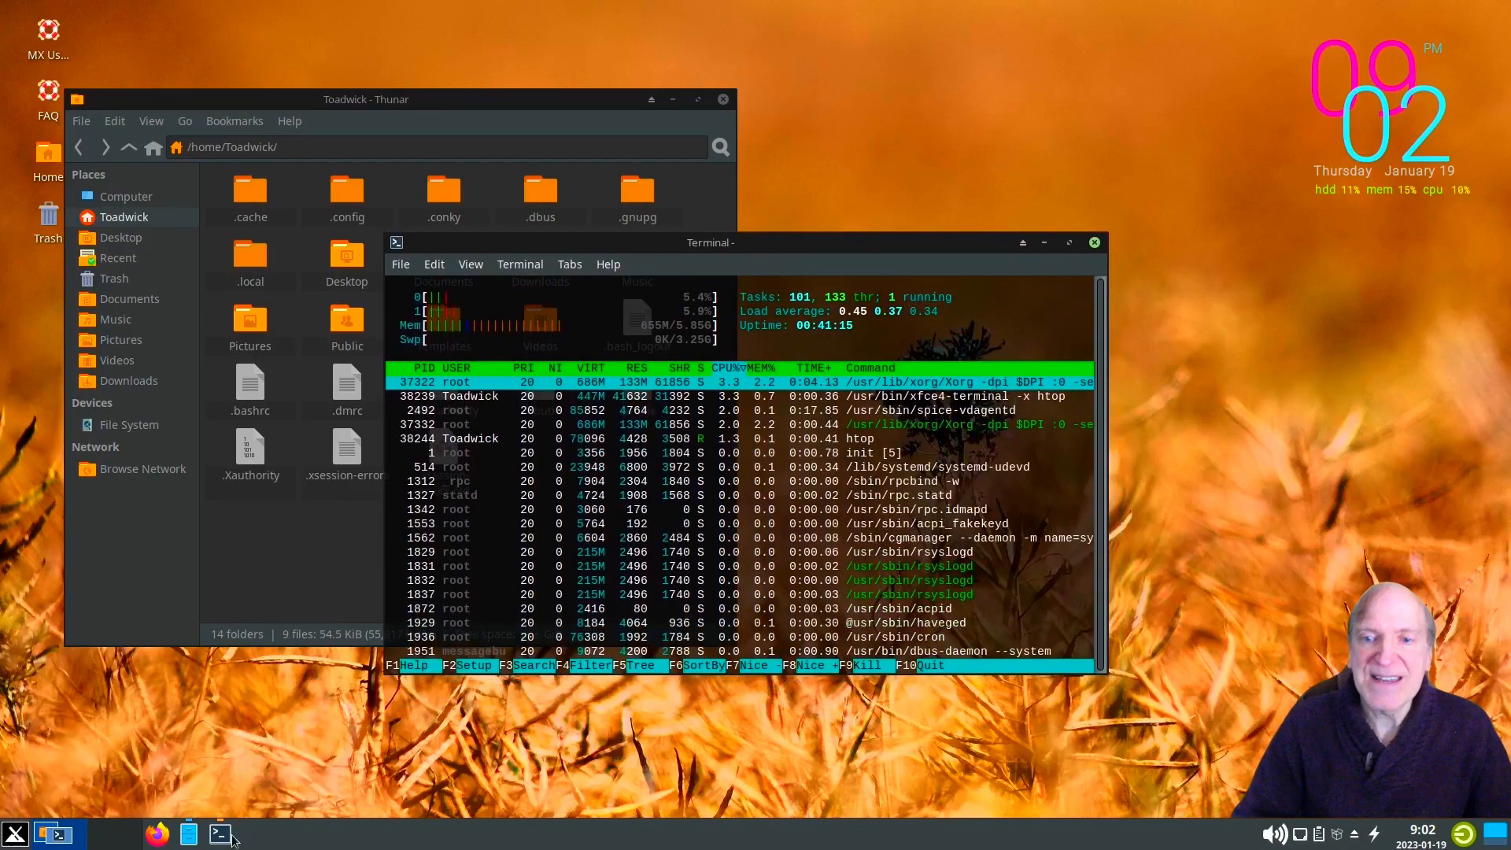
mouse_move(232, 841)
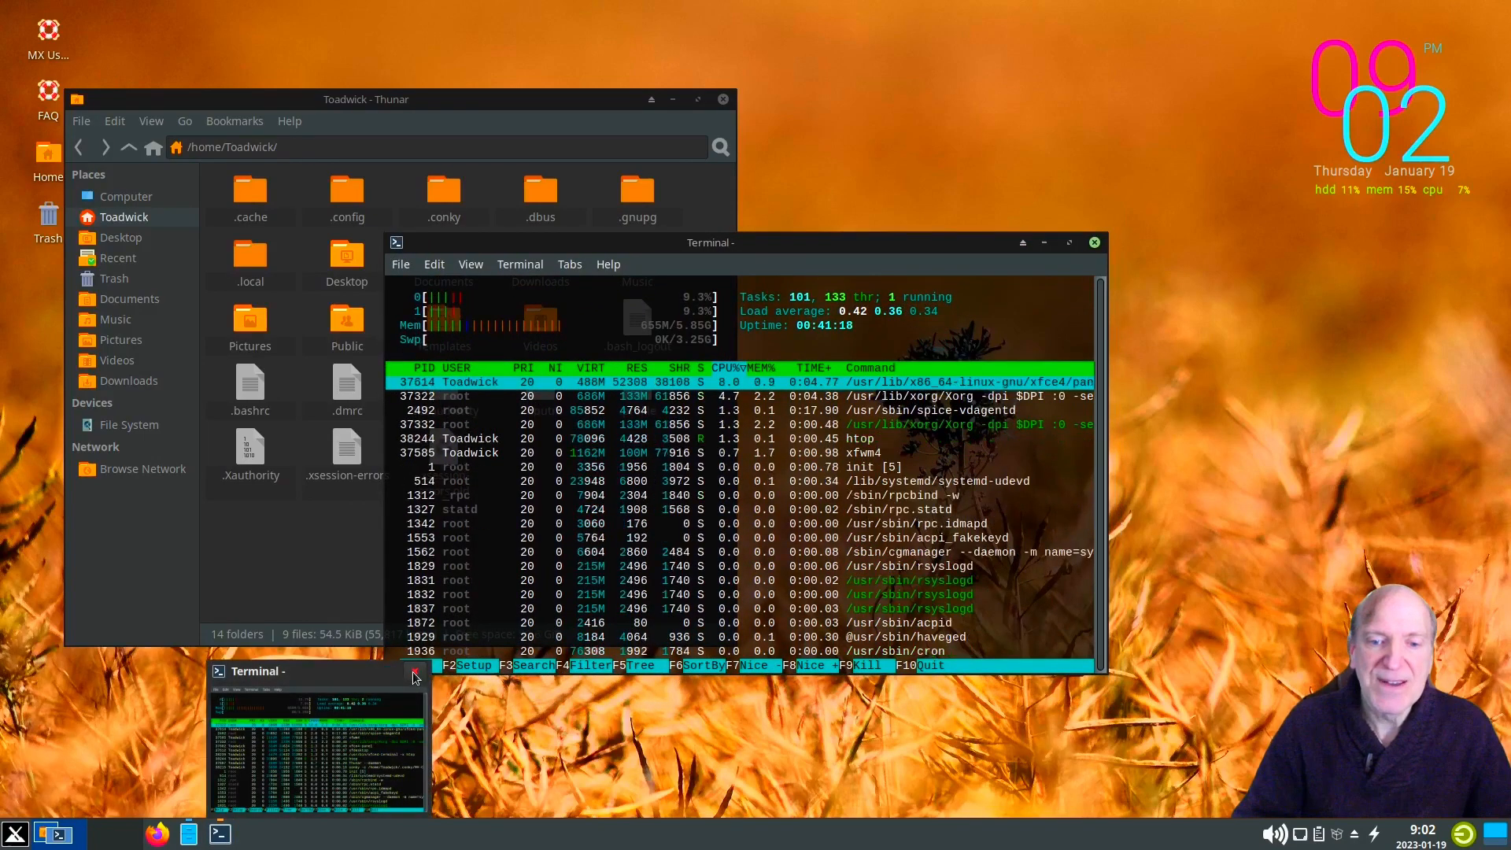
left_click(414, 671)
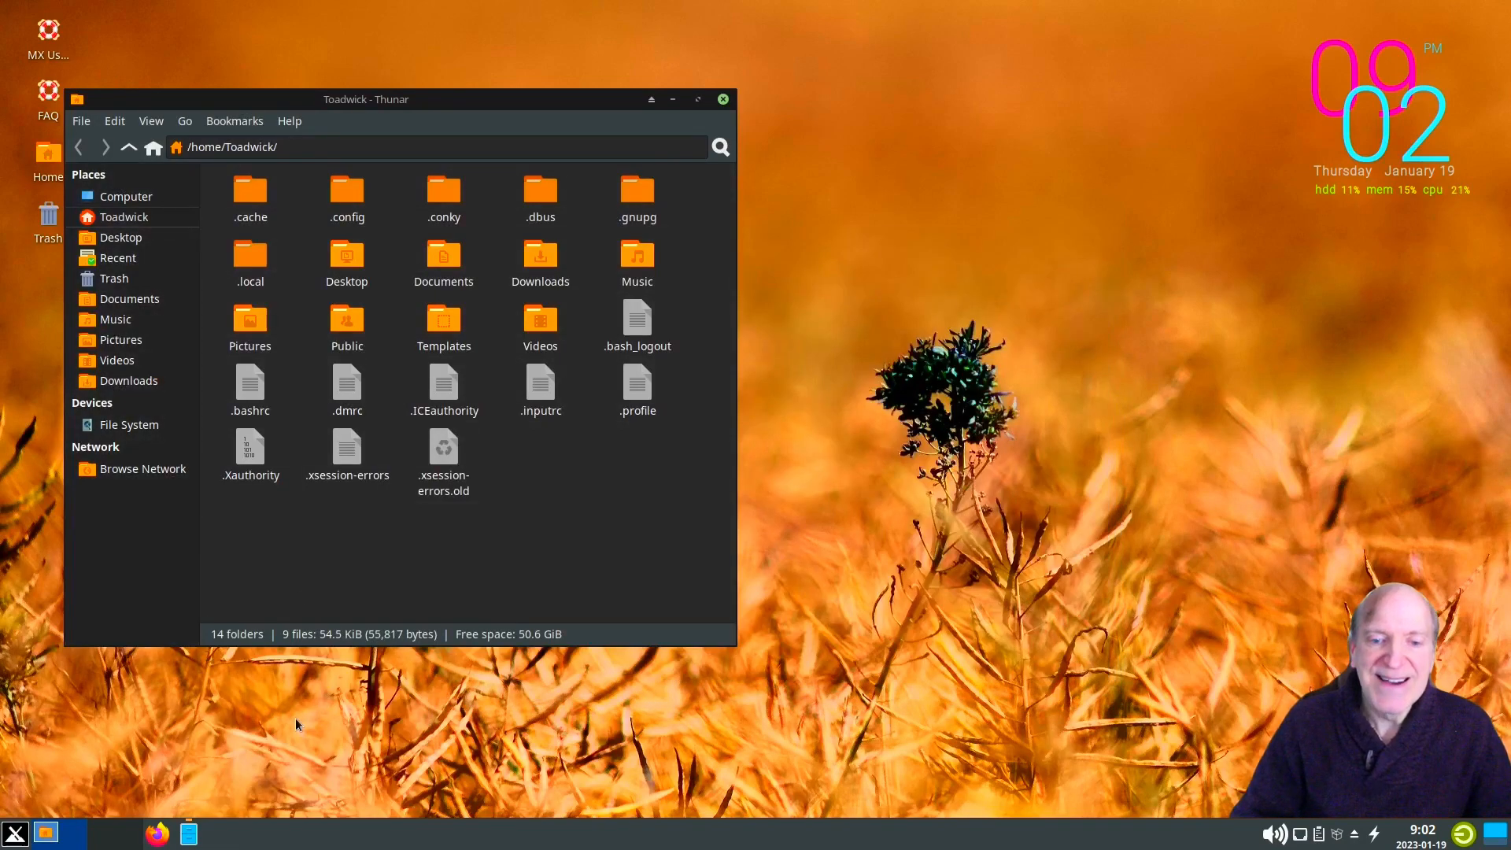
- Shift the file manager window clear of the desktop icons and hide the hidden files in the home folder
left_click_drag(354, 99, 367, 105)
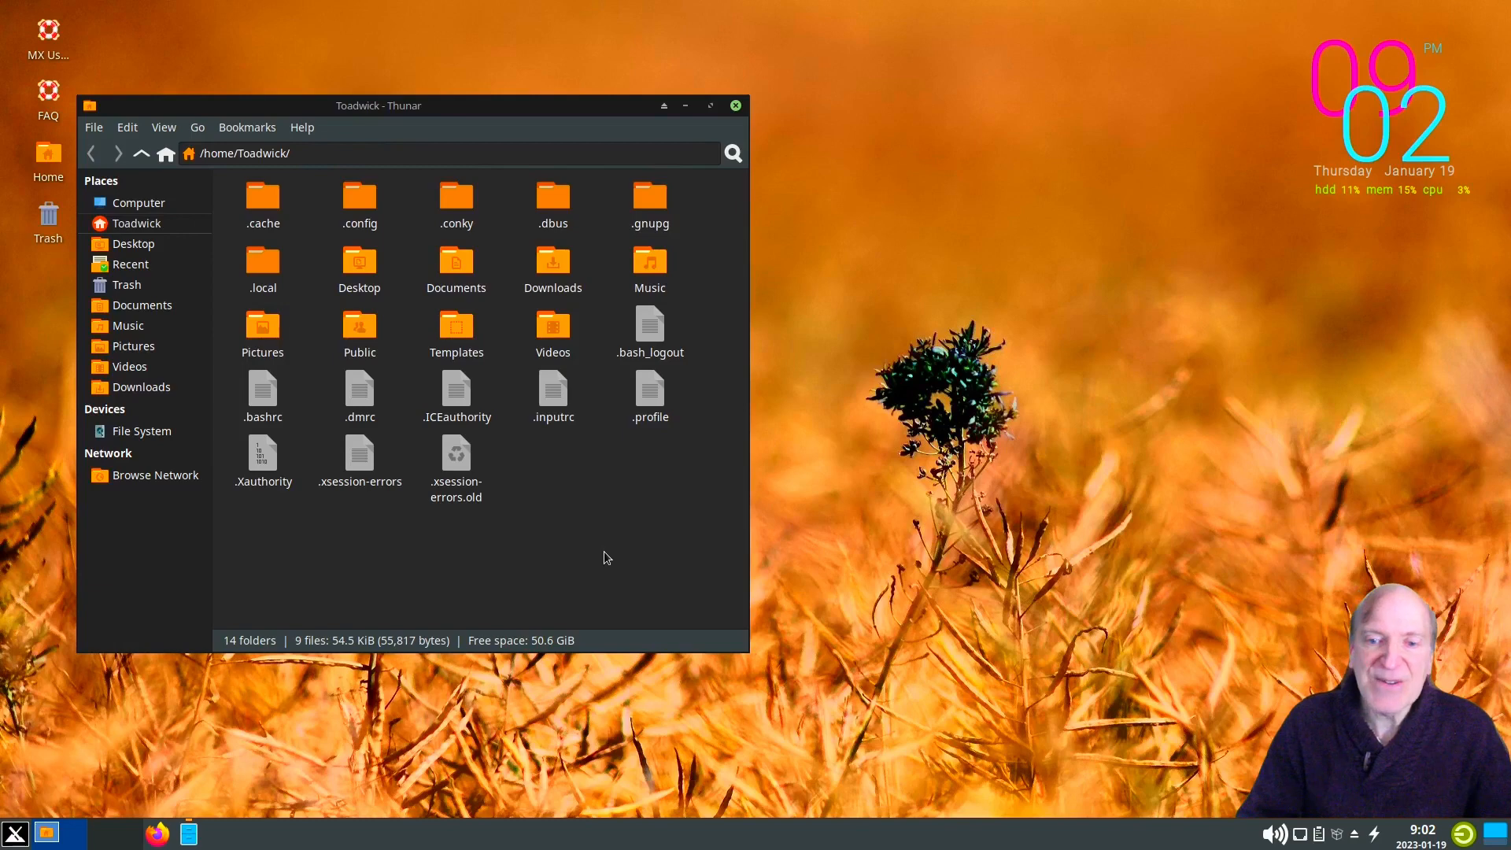
key("ctrl+h")
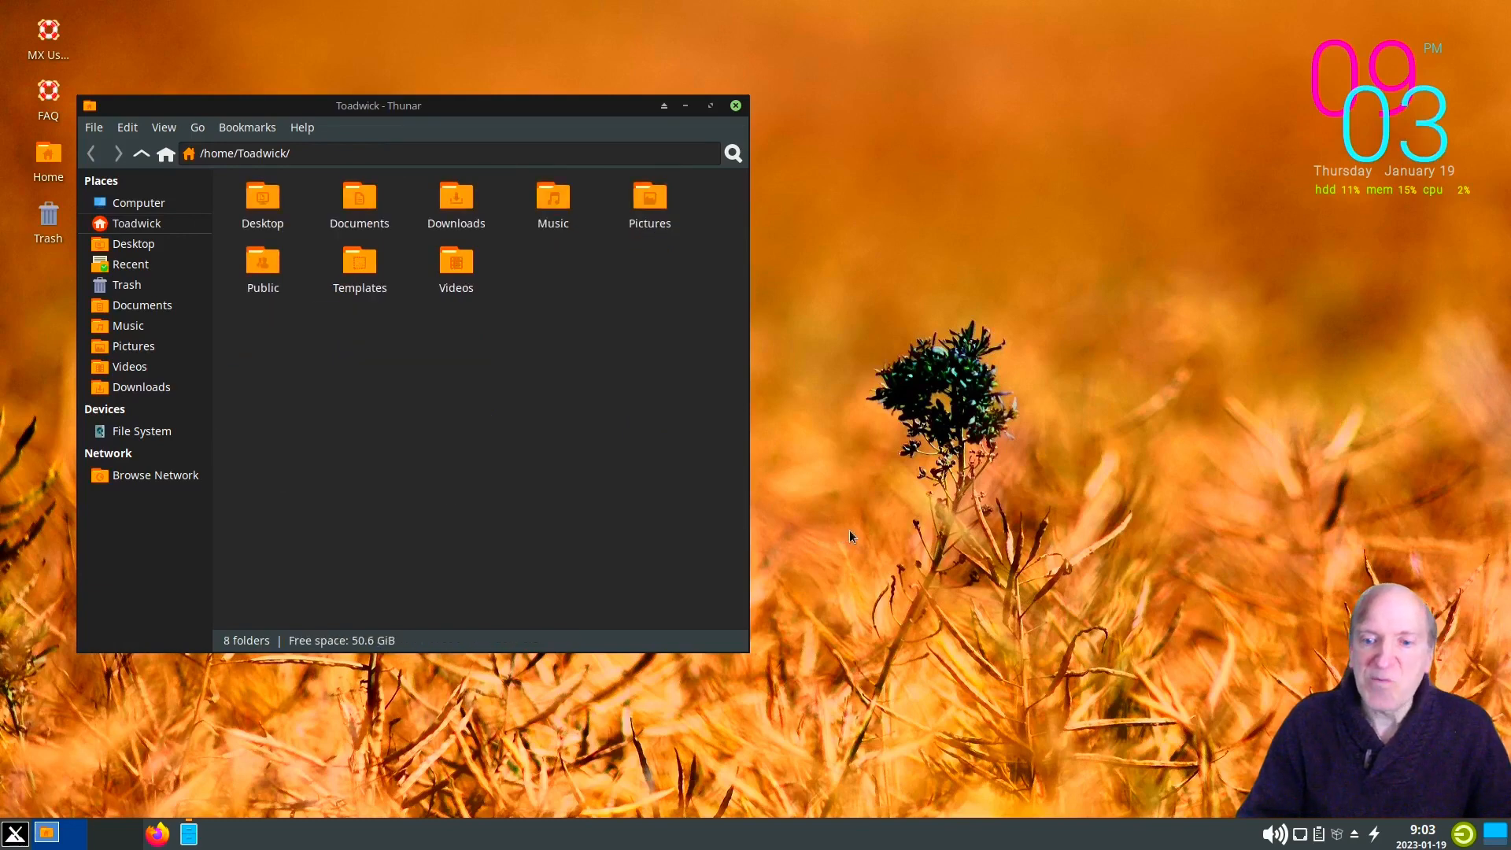